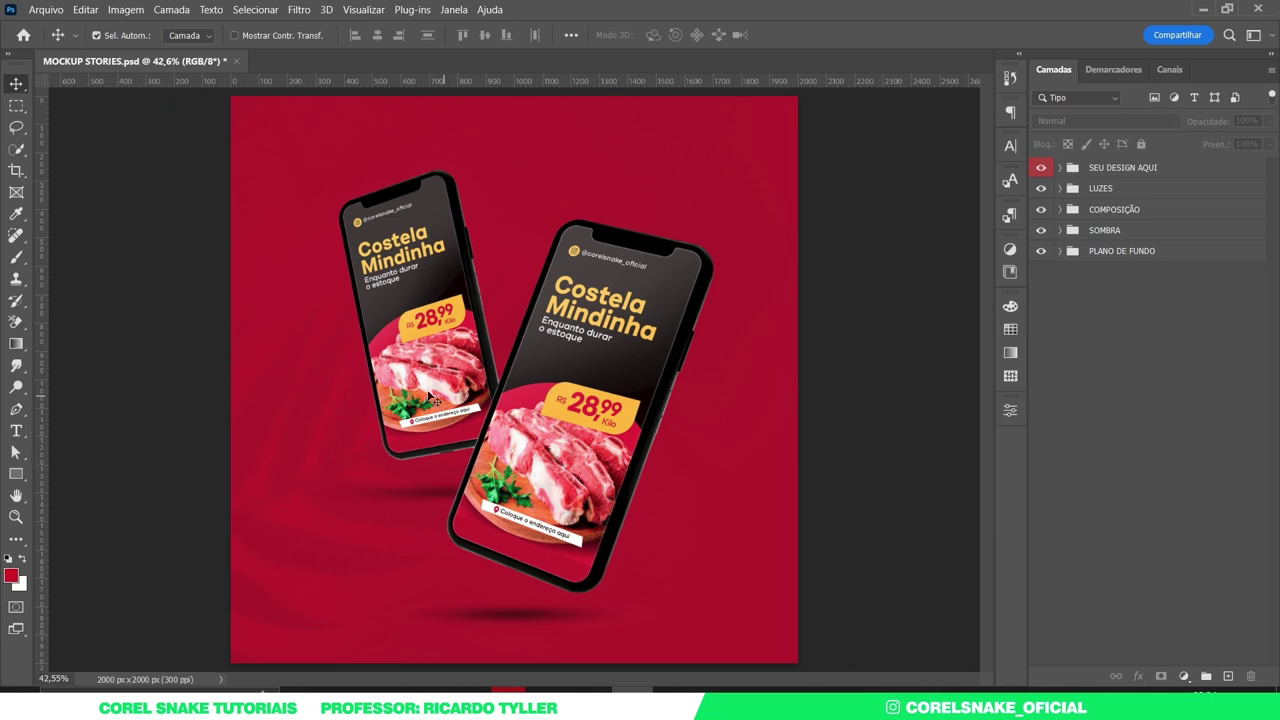
Step: Open the Novo documento dialog from the Arquivo menu
left_click(36, 9)
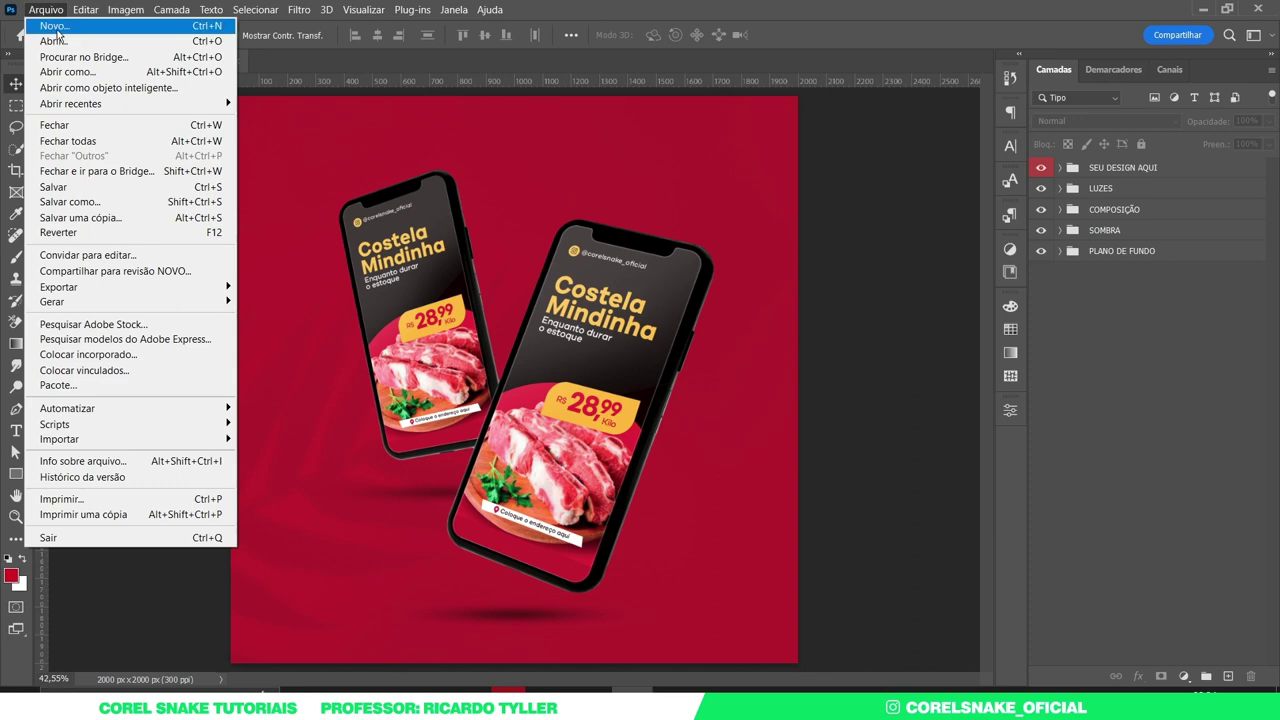
left_click(55, 26)
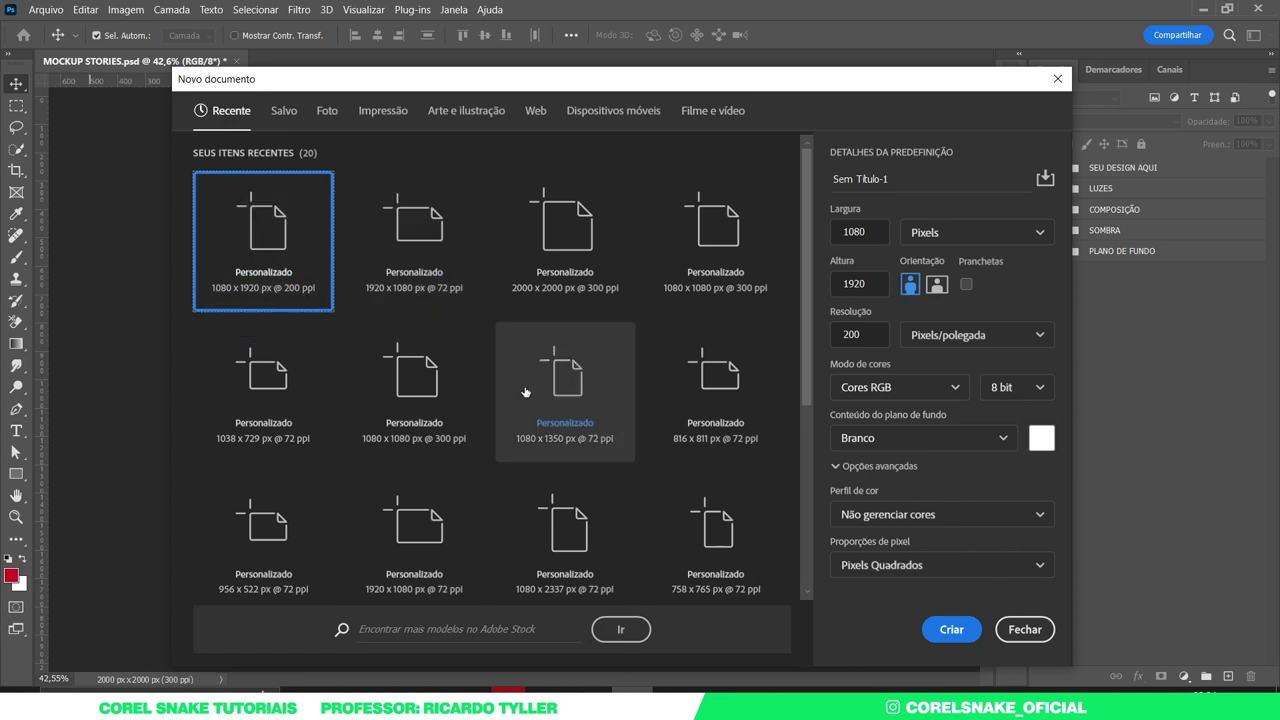
Step: Start from the 758 x 765 px recent preset and name the document 'File de peito - bom gosto'
left_click(706, 558)
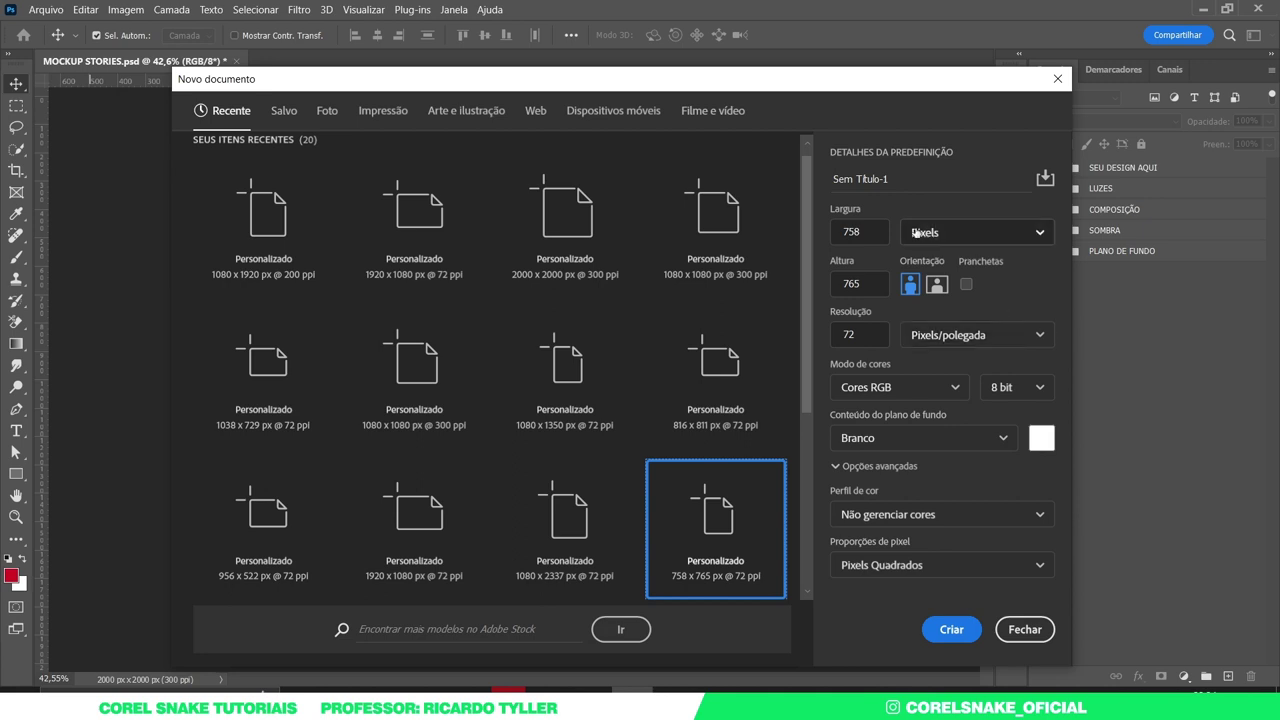
left_click(896, 178)
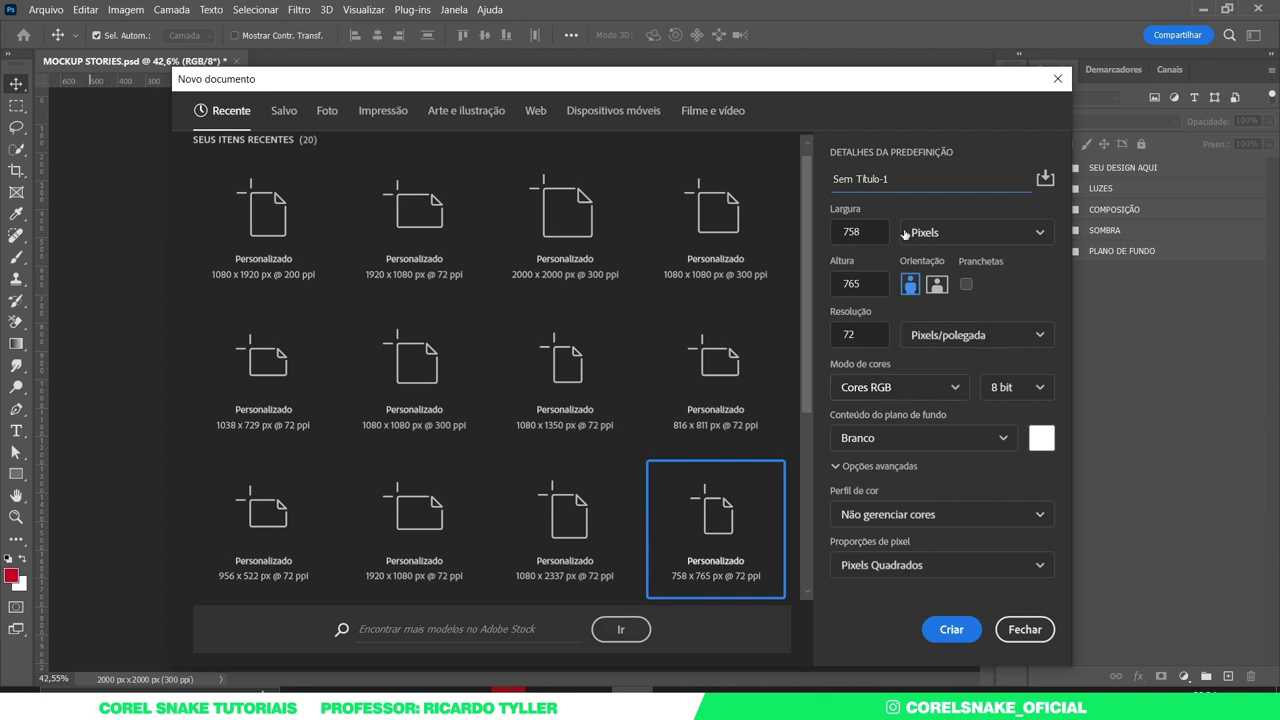
left_click_drag(889, 179, 826, 182)
type("File ")
type("de peito")
type("-")
type("bom ")
type("gosto")
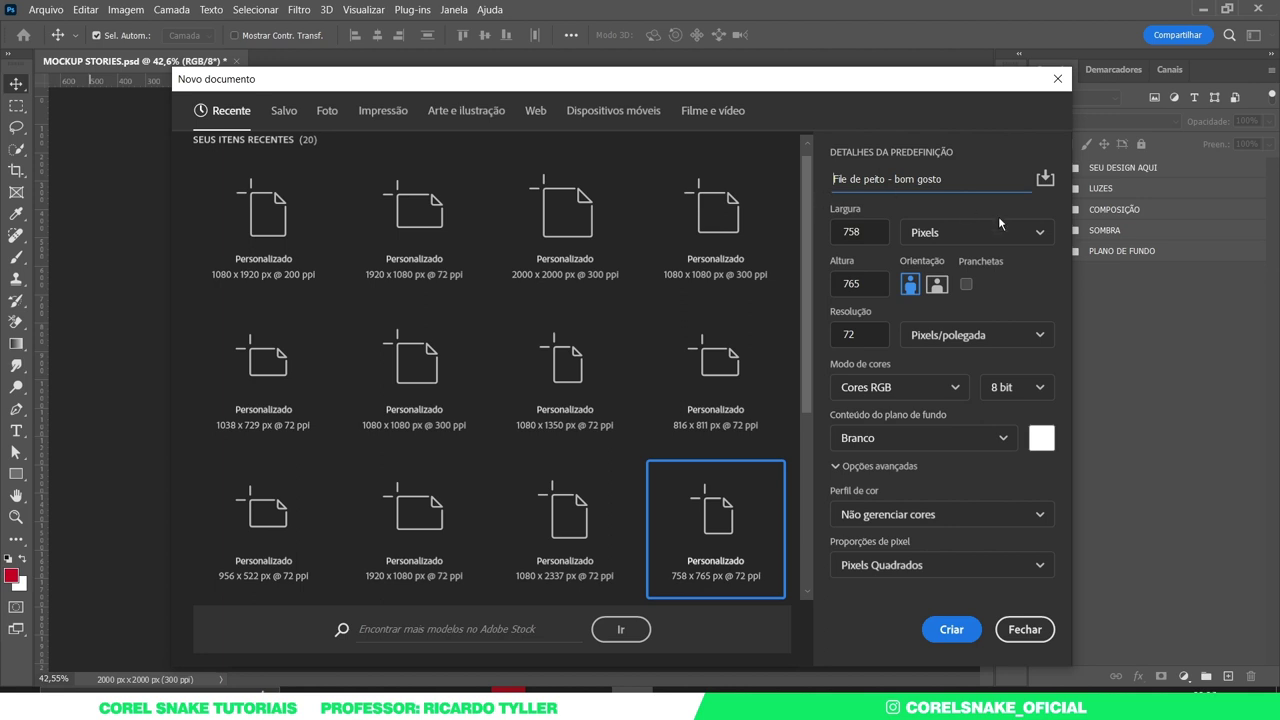
Step: Set the document size to 1080 x 1920 pixels at 300 ppi resolution
left_click(941, 232)
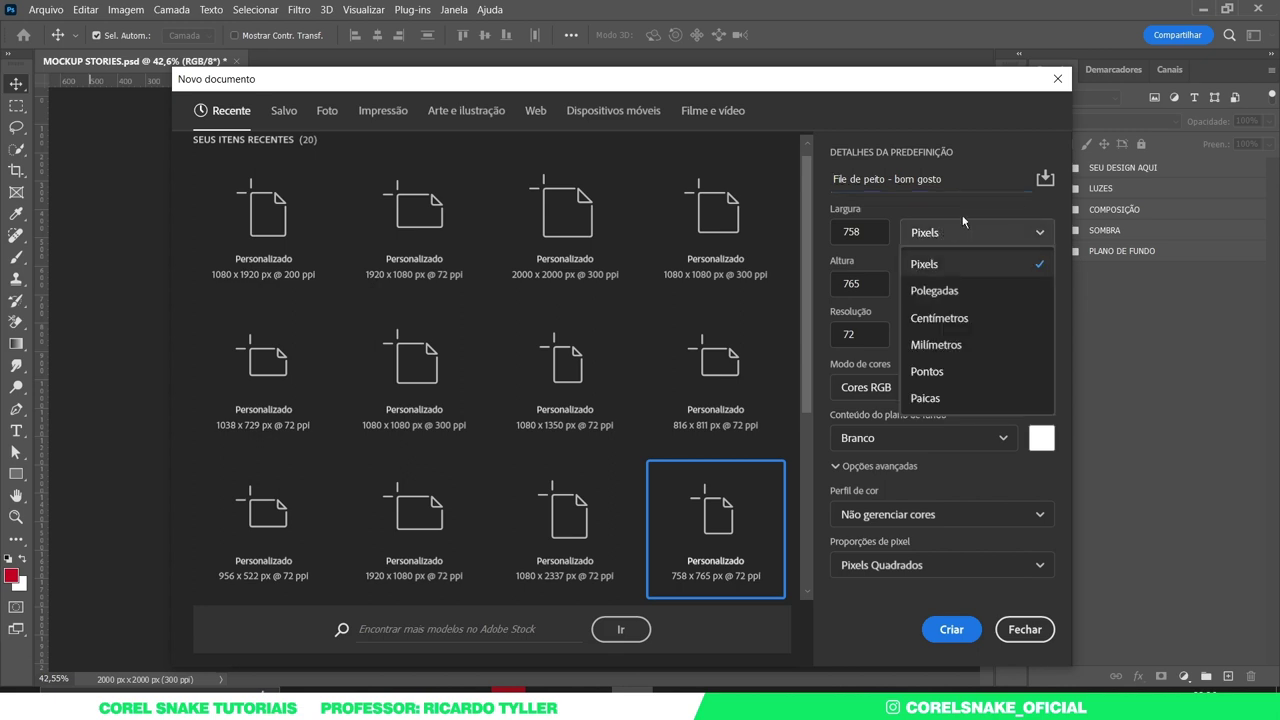
left_click(955, 266)
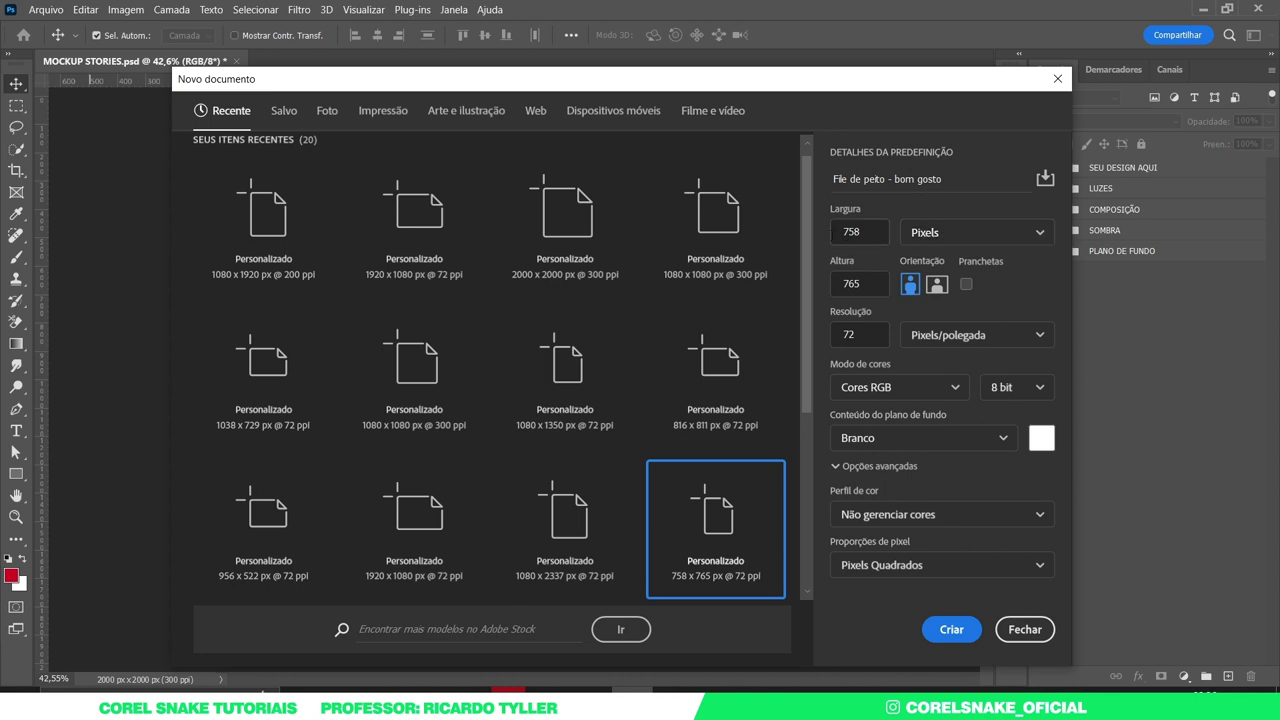
left_click(857, 231)
double_click(857, 231)
type("1080")
key("Tab")
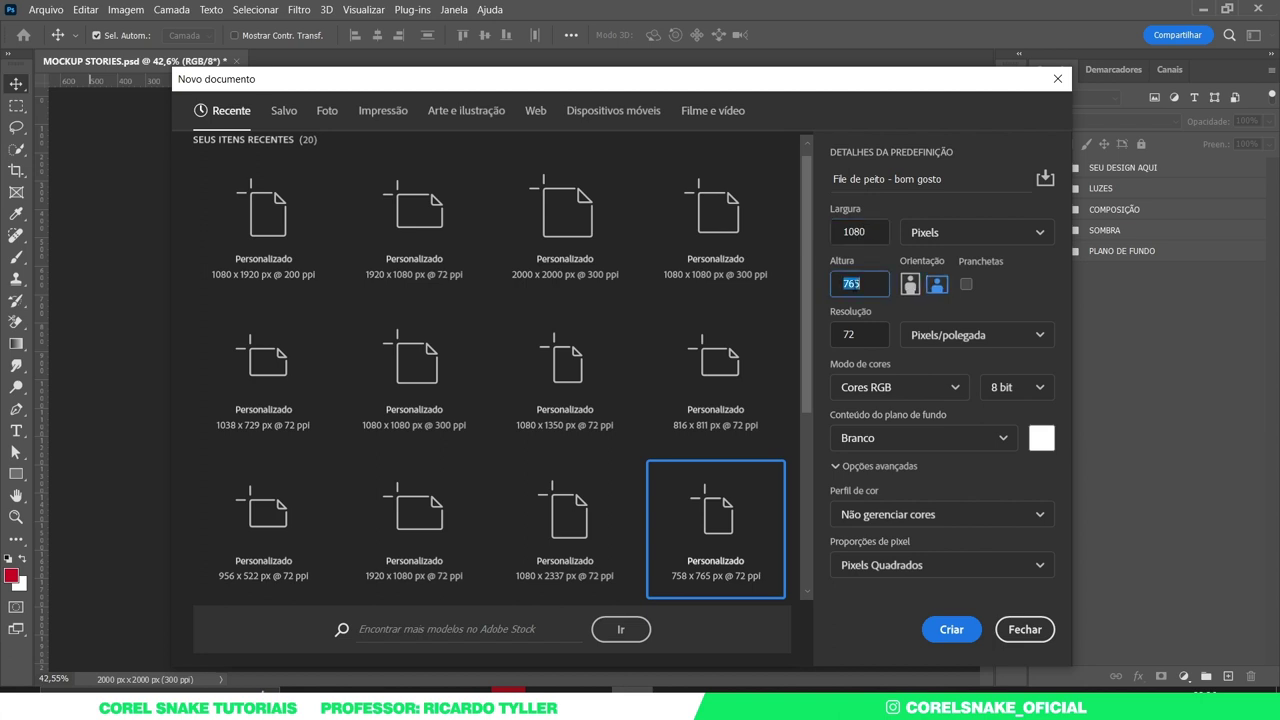
type("1920")
left_click(866, 232)
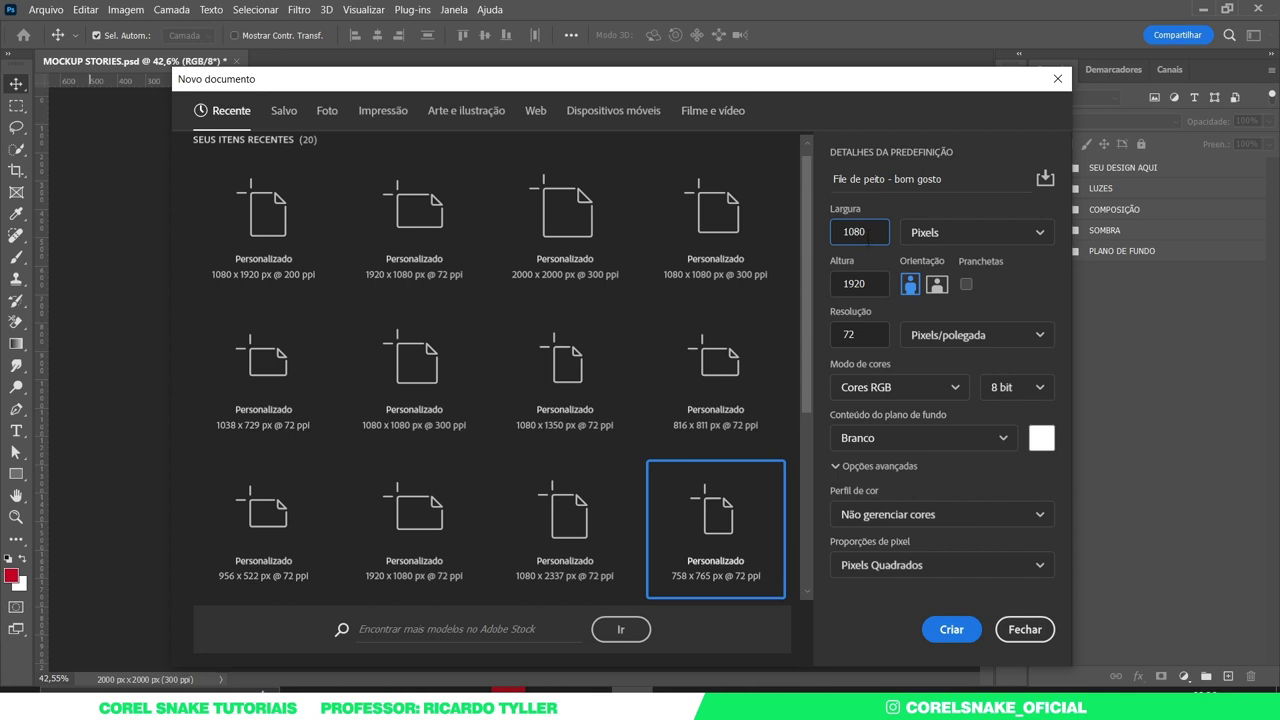
left_click(845, 340)
left_click_drag(864, 335, 819, 335)
Step: Make the background colour black (000000) and create the document
left_click(1041, 441)
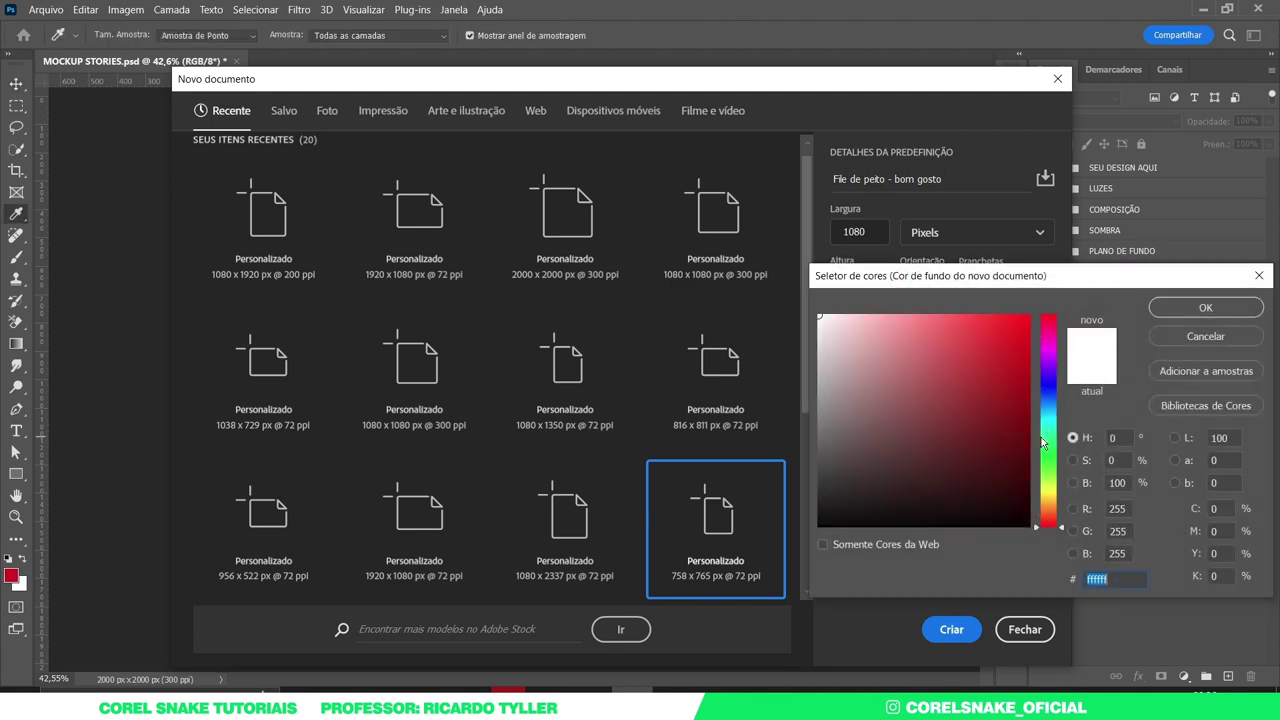
type("000000")
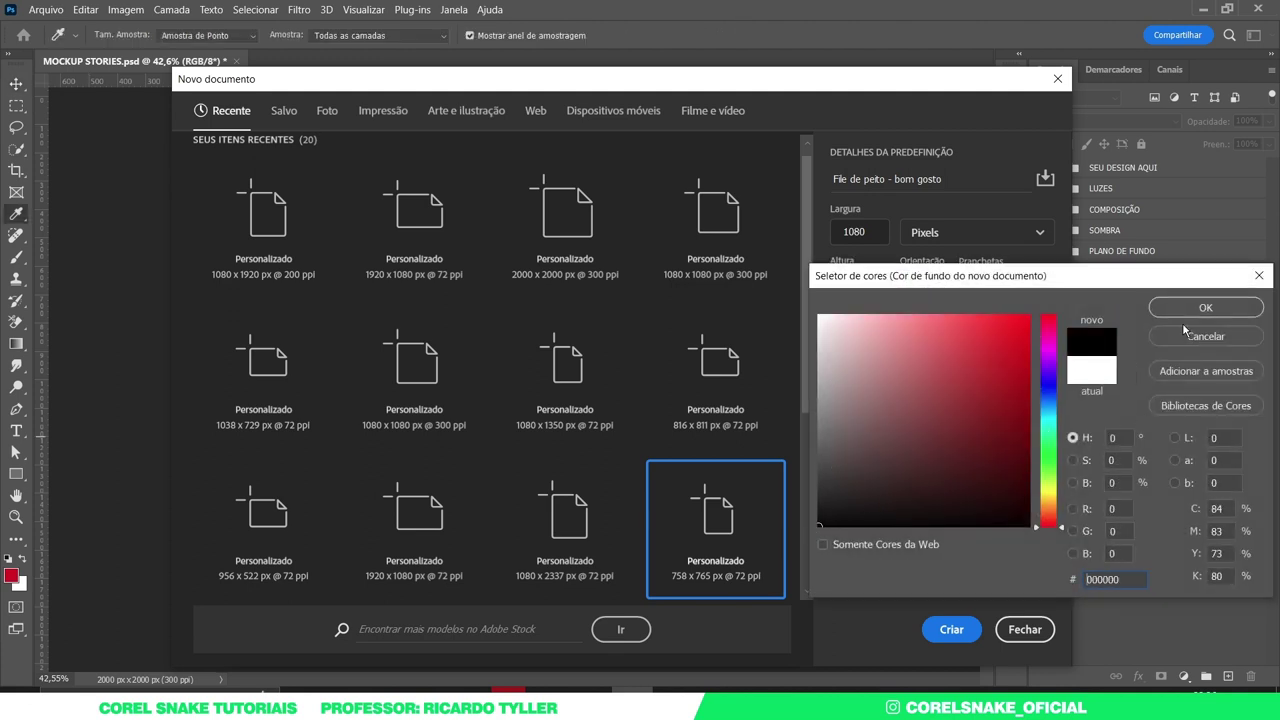
left_click(1188, 312)
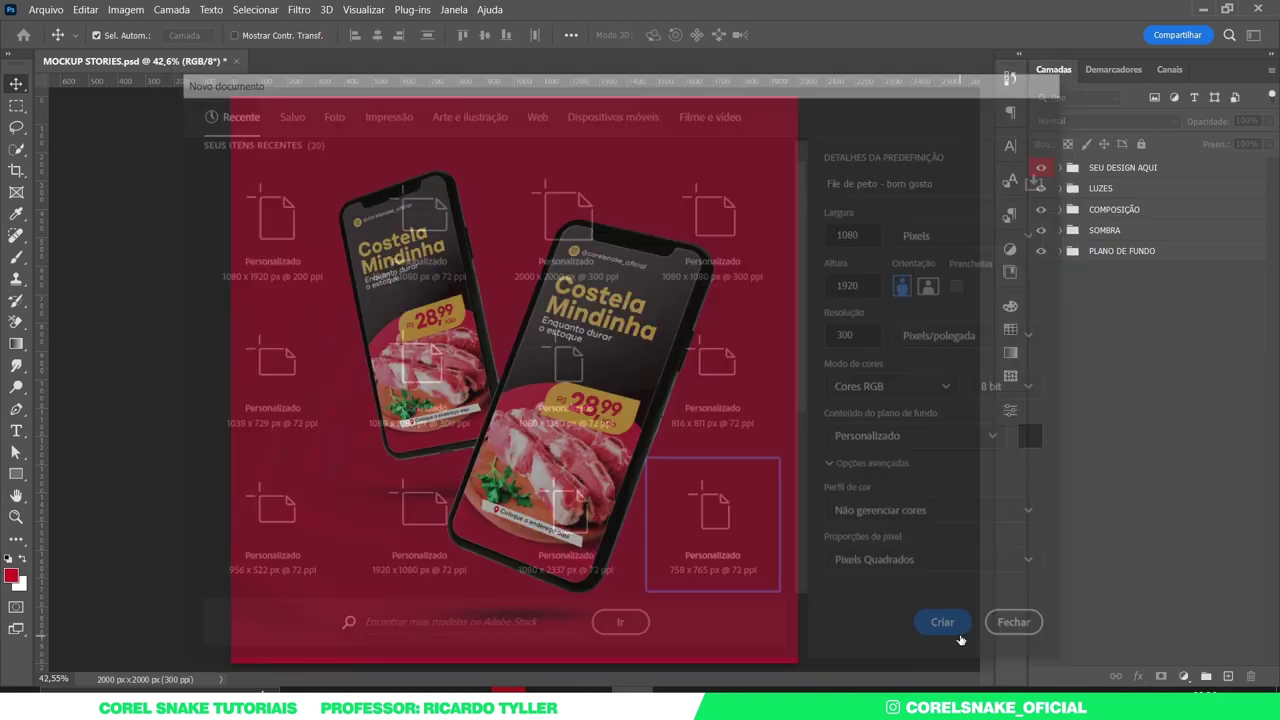
left_click(959, 636)
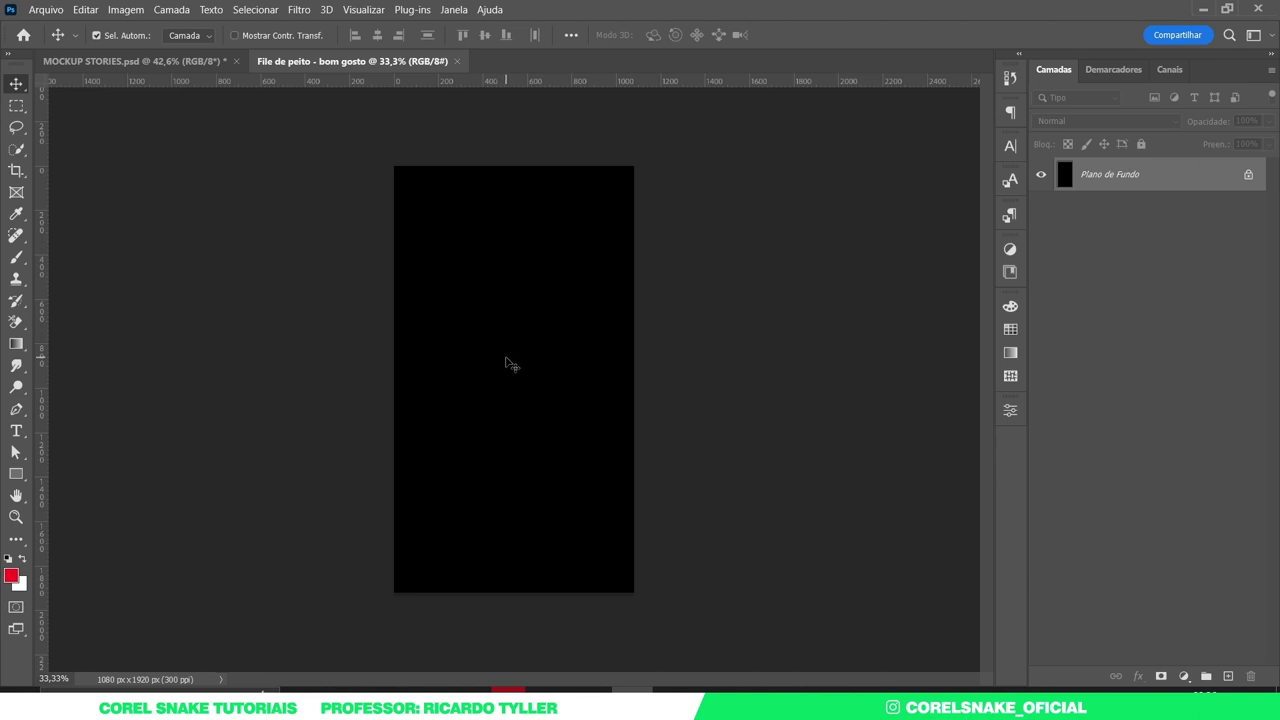
Step: Unlock the background layer and add a black Cor sólida fill layer
left_click(1247, 176)
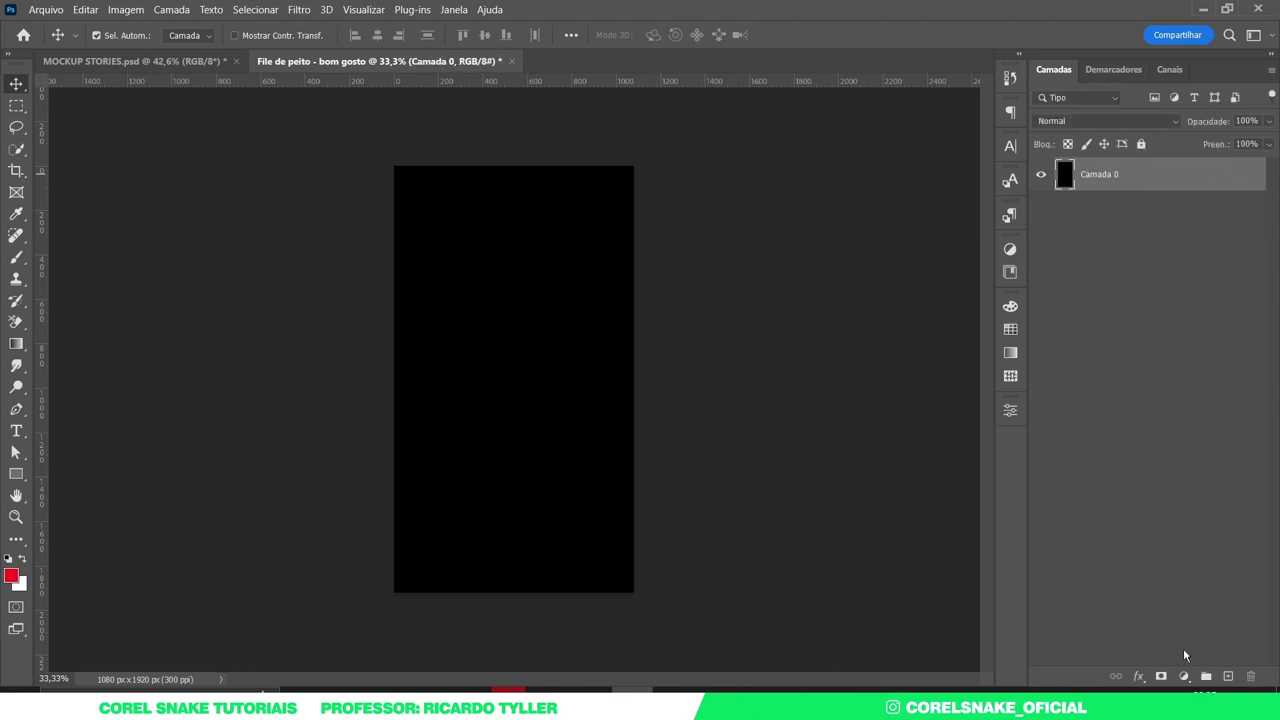
left_click(1184, 676)
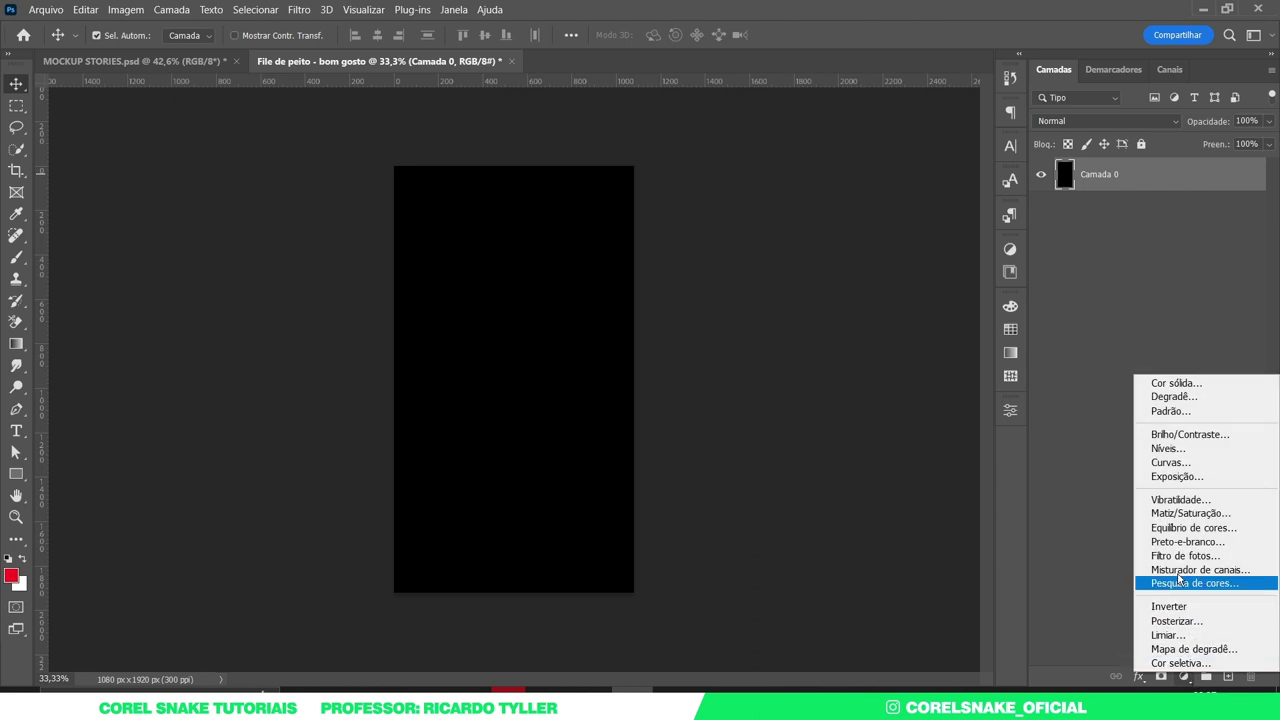
left_click(1176, 383)
left_click_drag(971, 434, 774, 543)
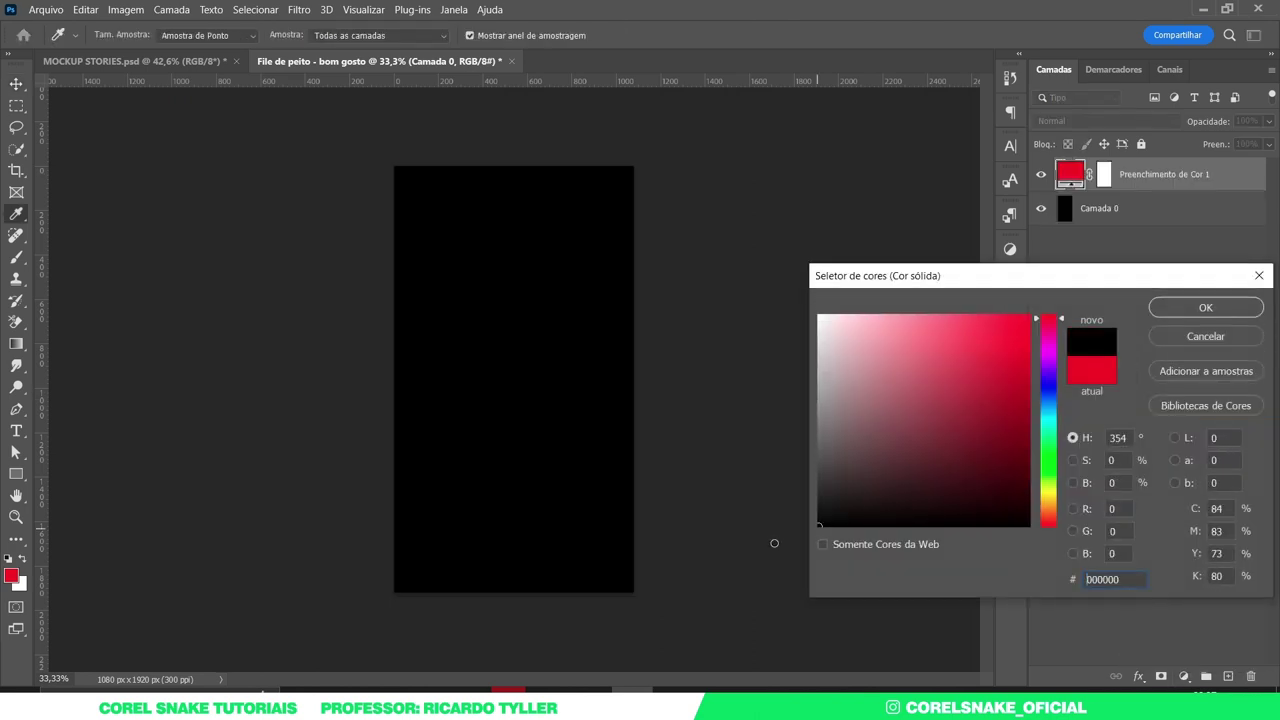
left_click(1205, 308)
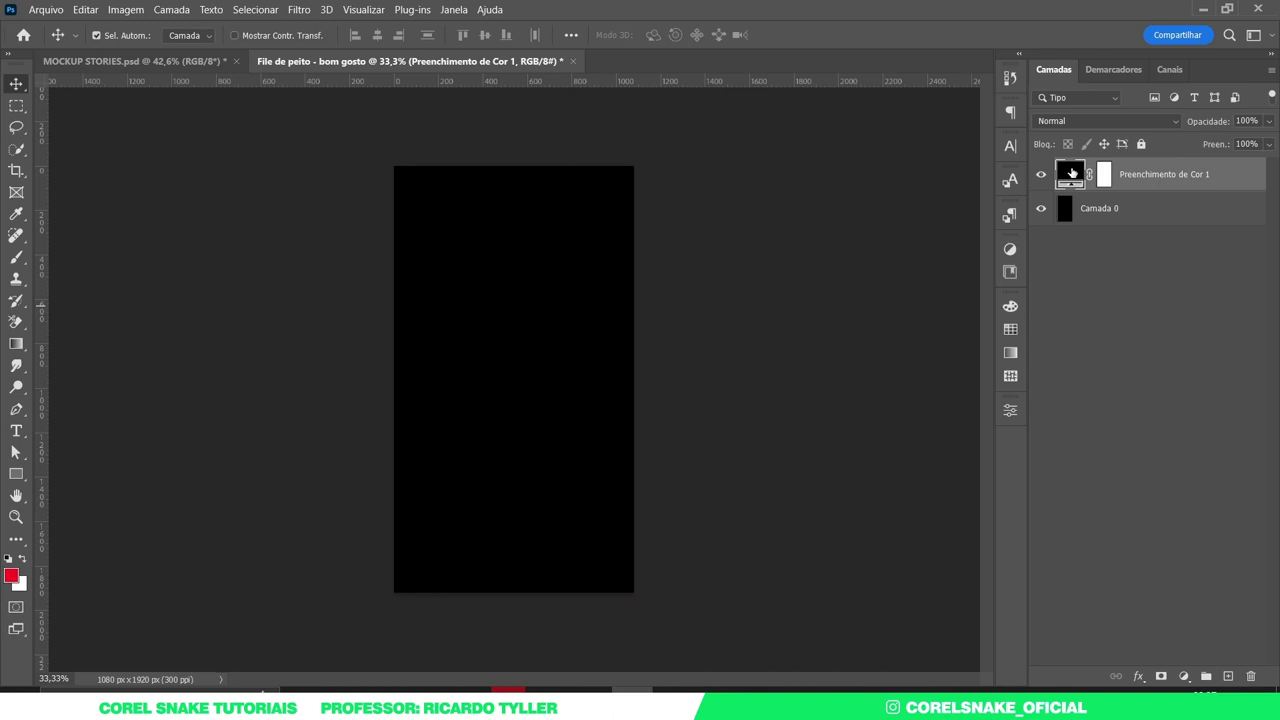
double_click(1072, 173)
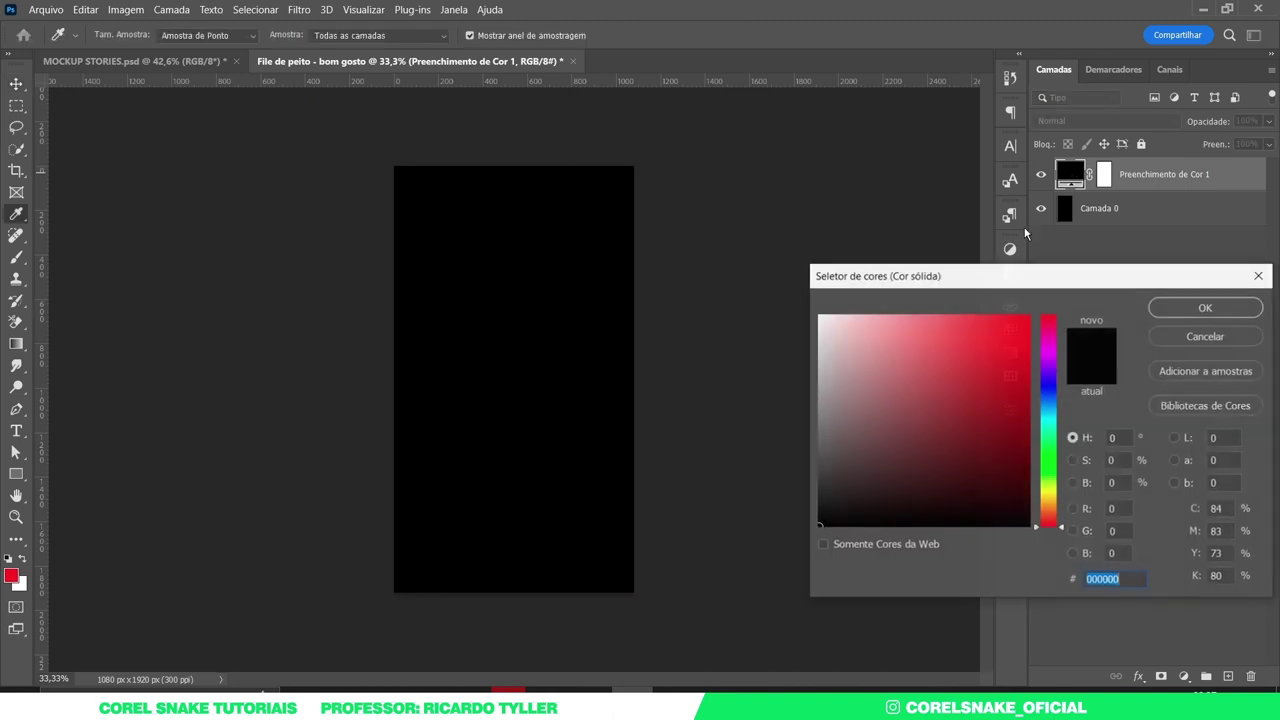
left_click(1192, 336)
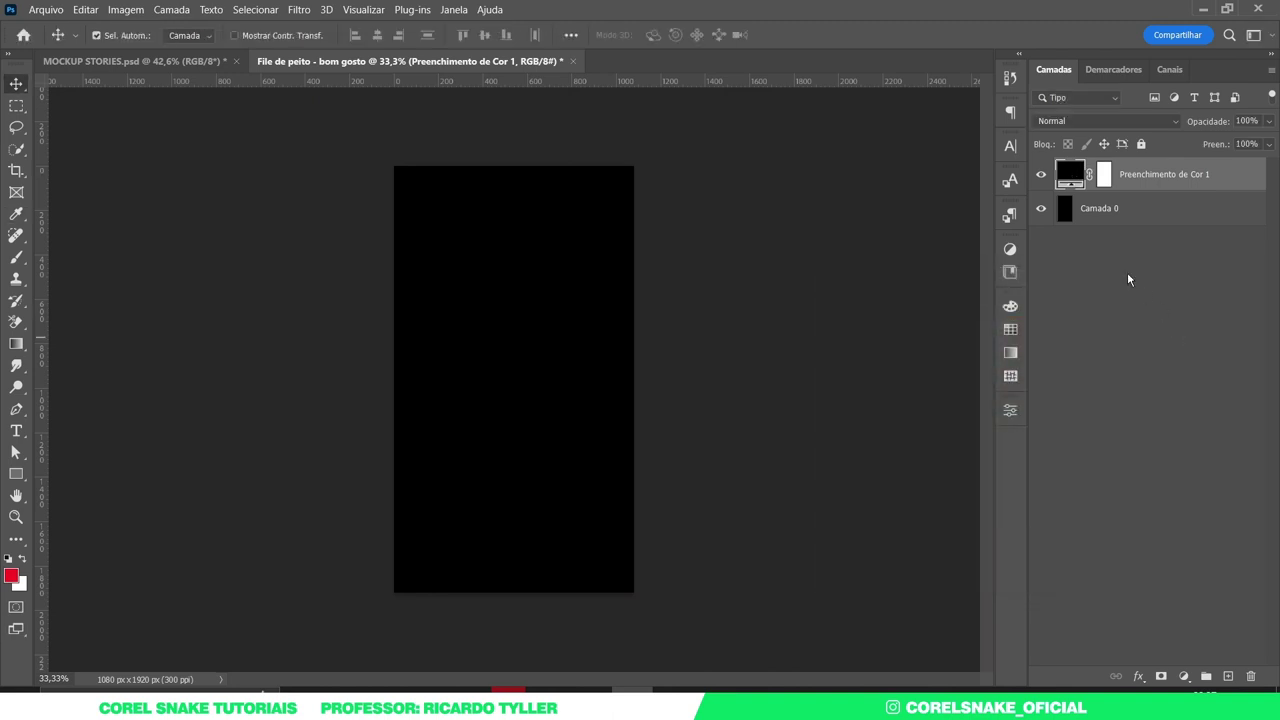
Step: Delete the Camada 0 layer, leaving only the black fill layer
left_click(1128, 213)
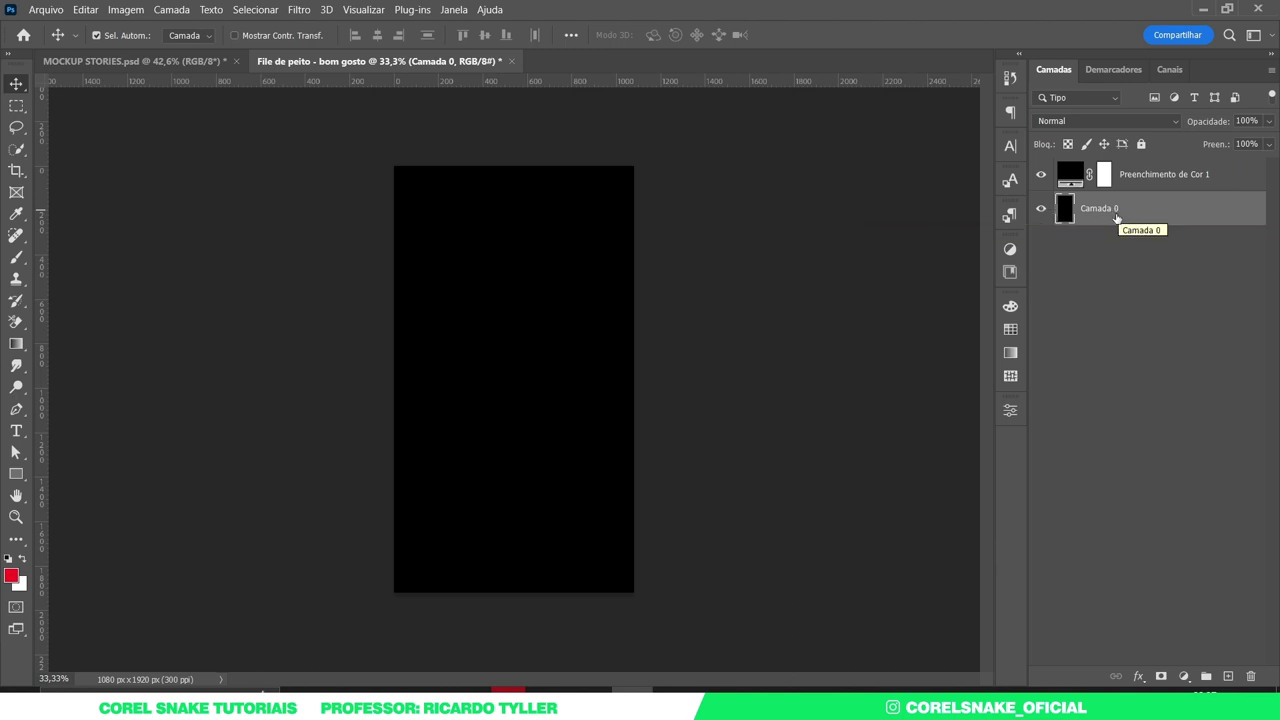
double_click(1175, 210)
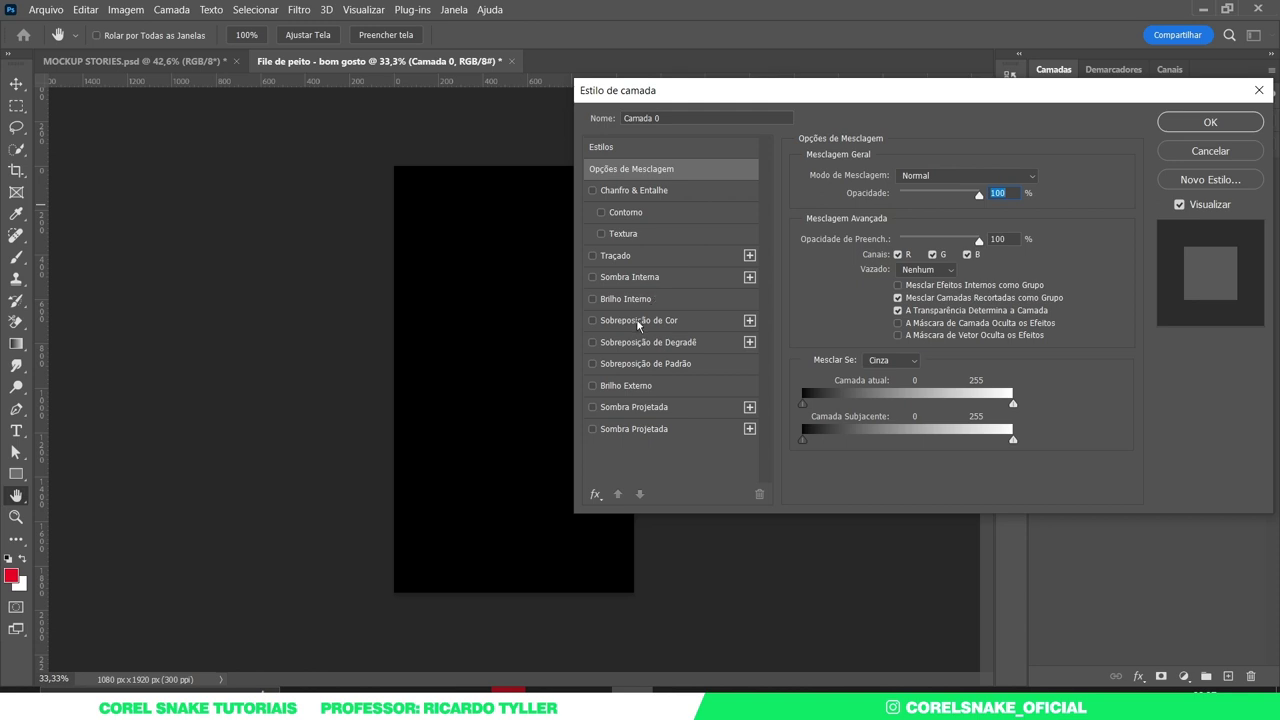
left_click(1212, 152)
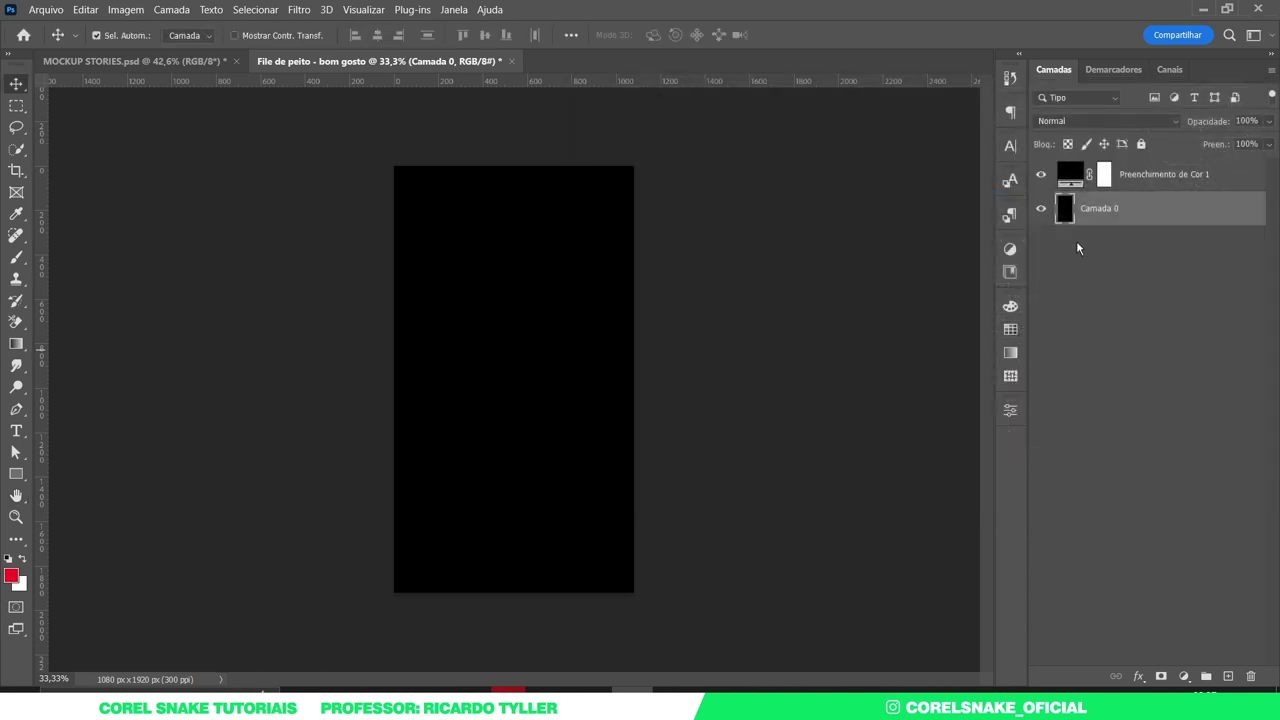
key("Delete")
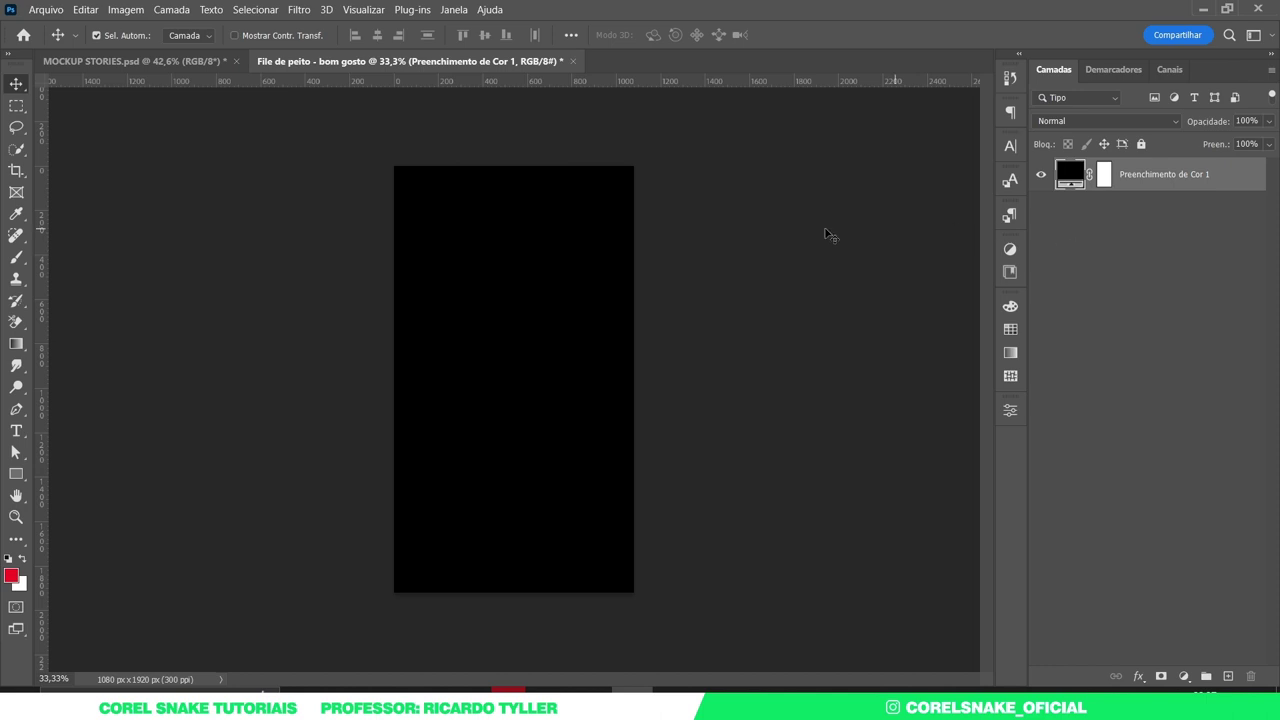
Step: Place horizontal and vertical guides through the canvas centre, replacing a misplaced vertical guide
left_click_drag(486, 79, 520, 378)
left_click_drag(44, 297, 518, 382)
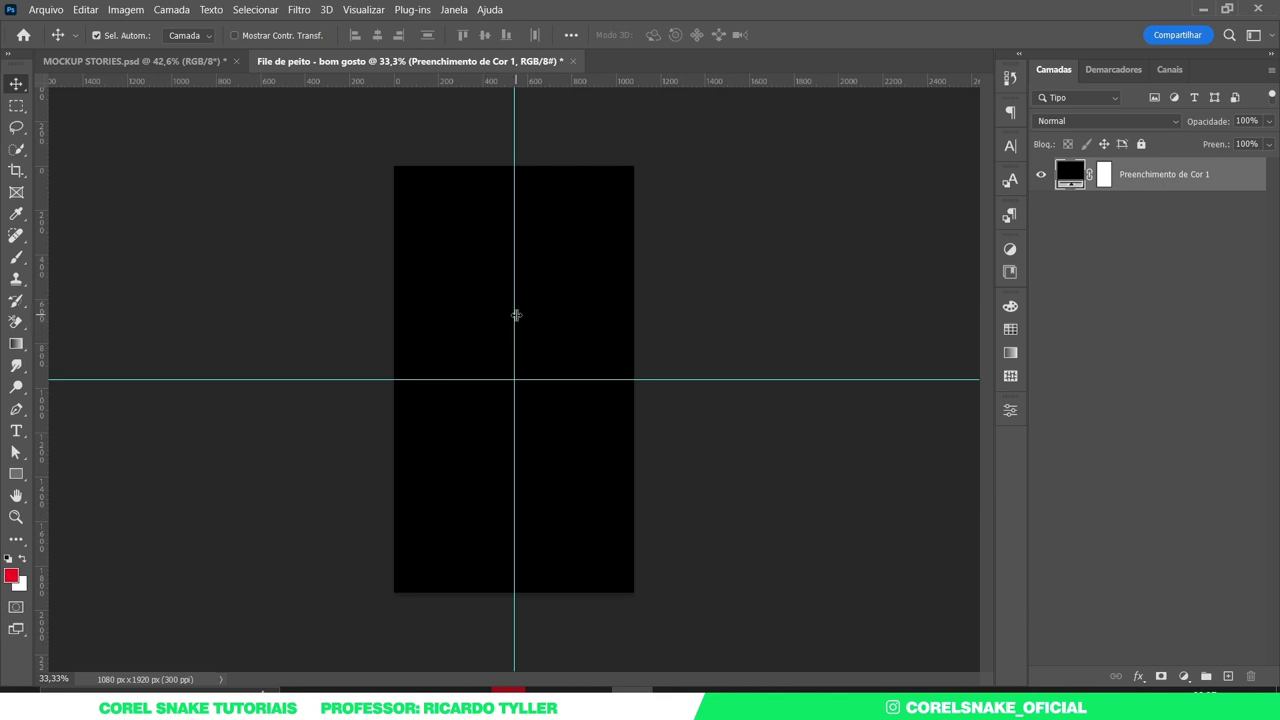
left_click_drag(516, 315, 41, 275)
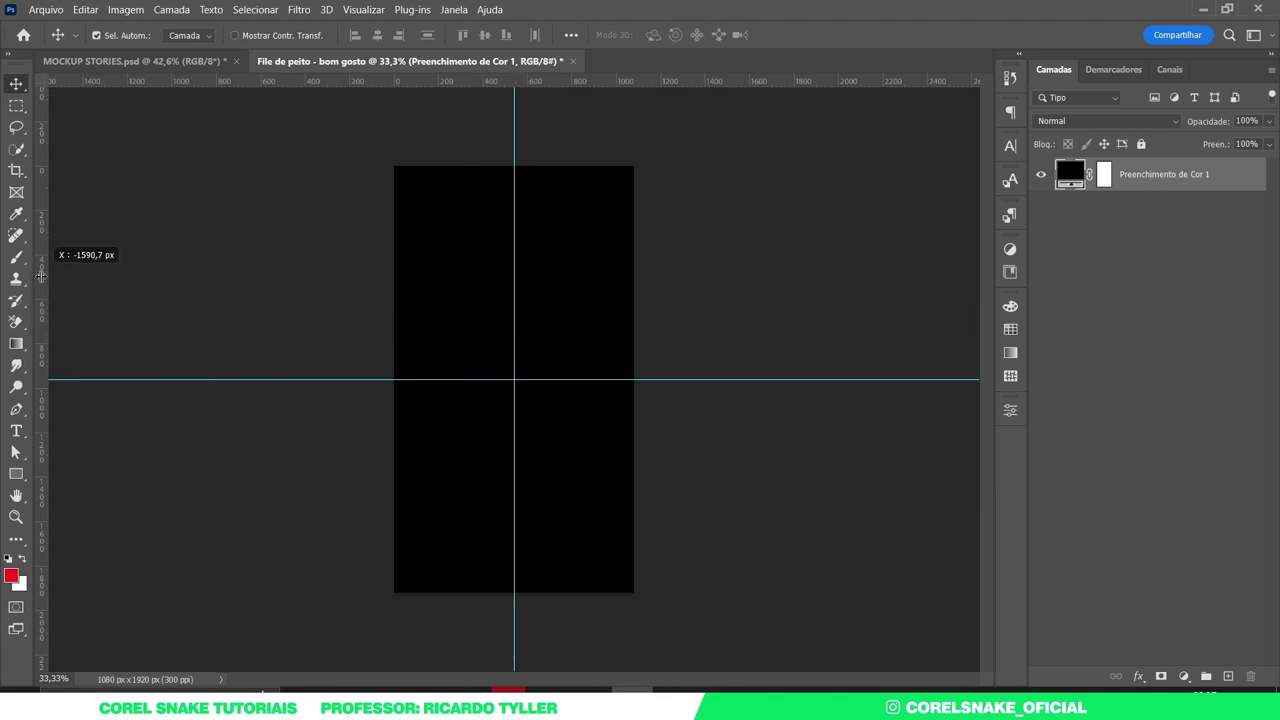
left_click_drag(42, 285, 514, 343)
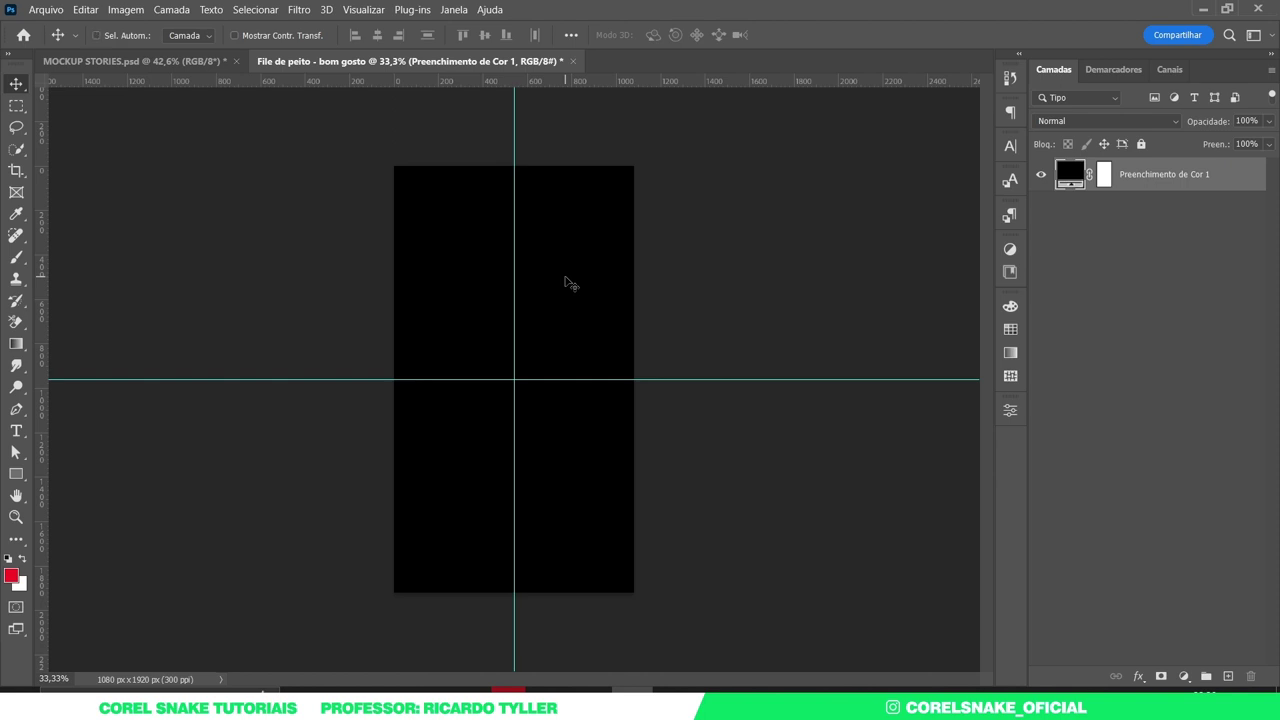
key("ctrl+semicolon")
key("ctrl+semicolon")
left_click(1016, 272)
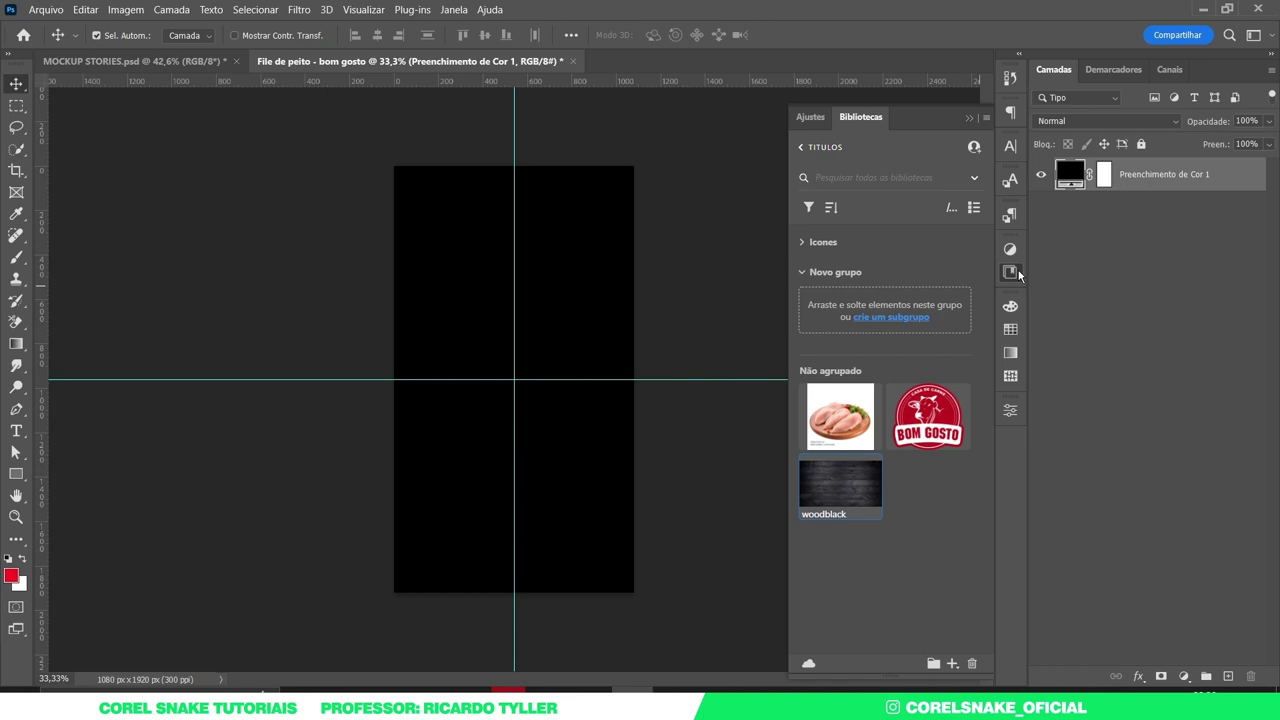
left_click(1012, 272)
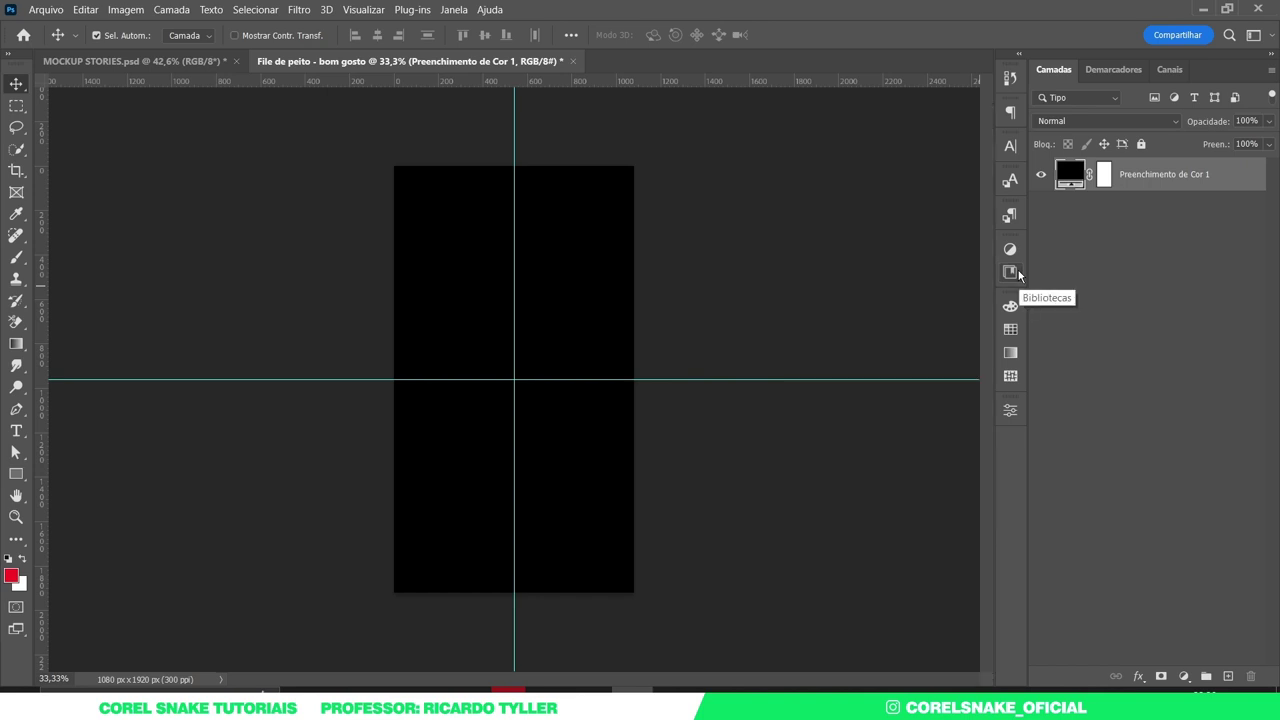
left_click(1016, 270)
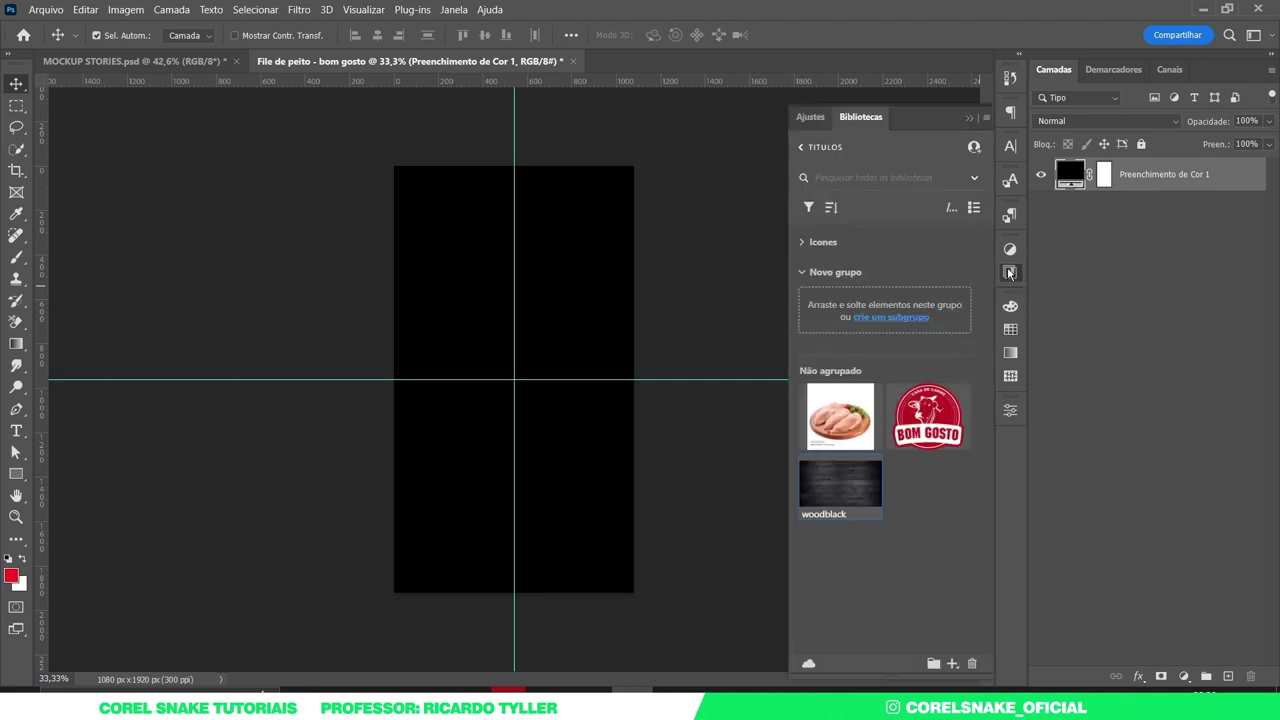
left_click(1009, 272)
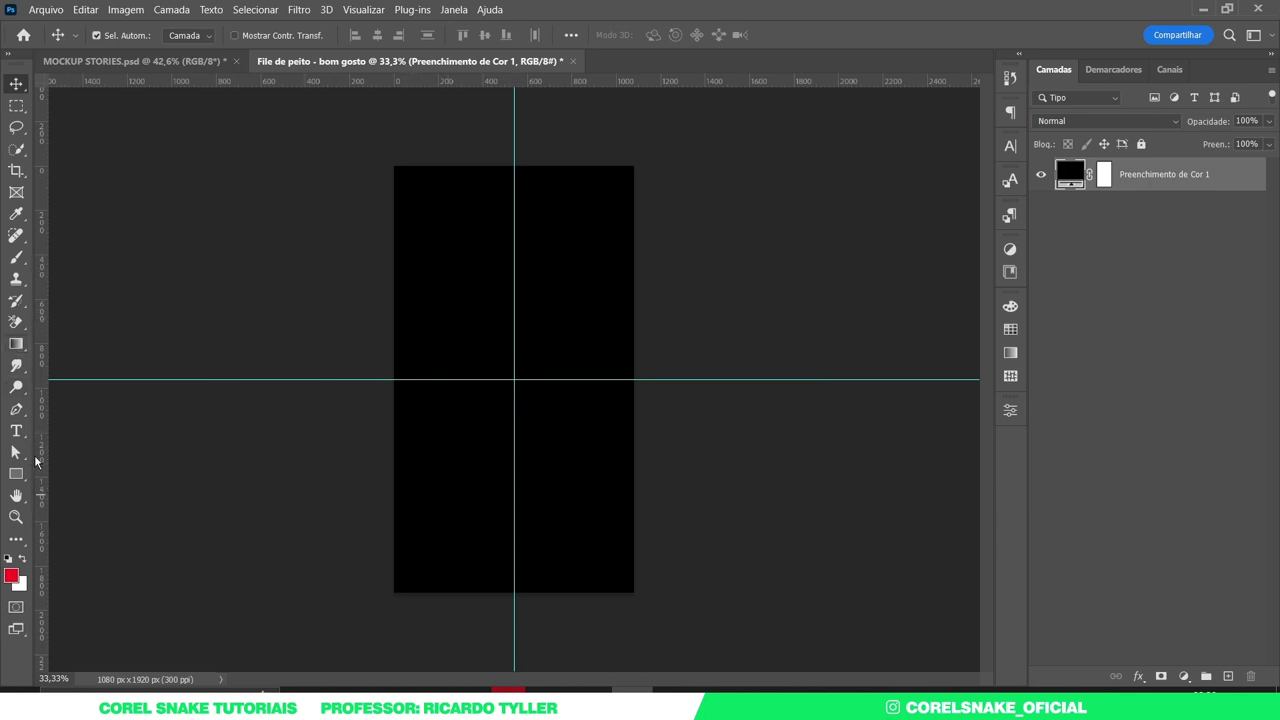
Step: Set the Pen tool to Shape mode
left_click(17, 410)
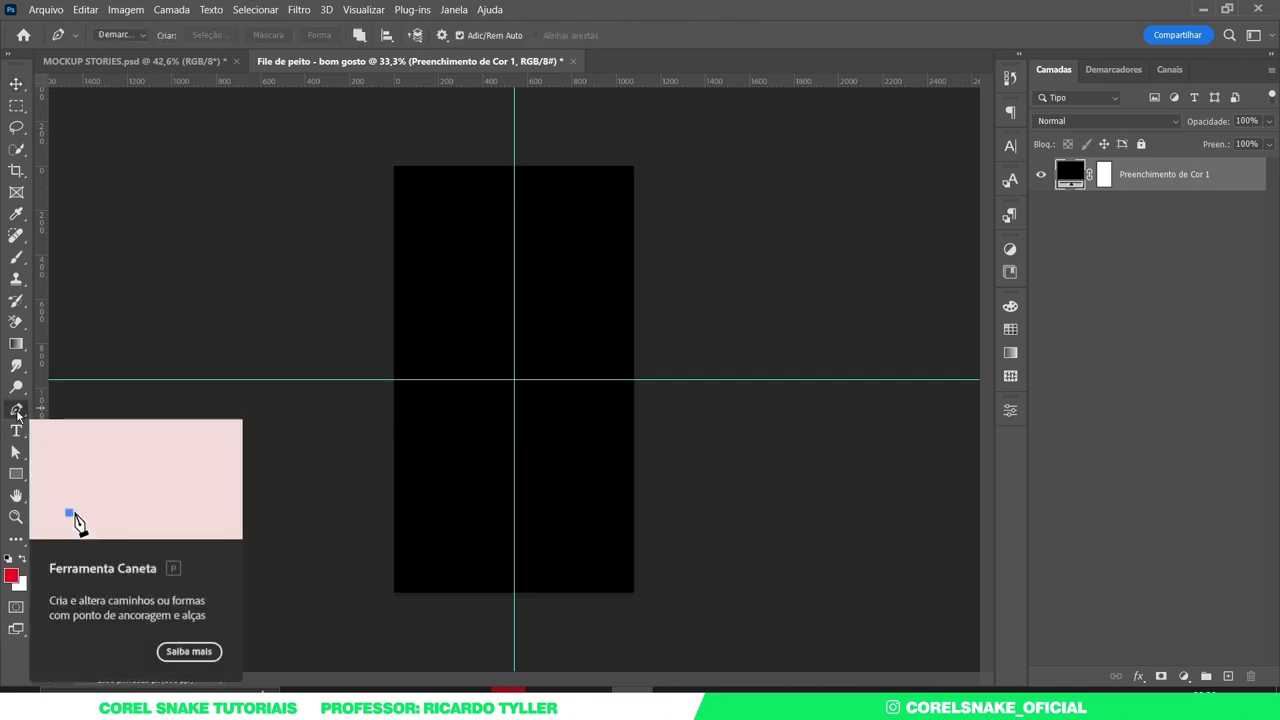
left_click(125, 35)
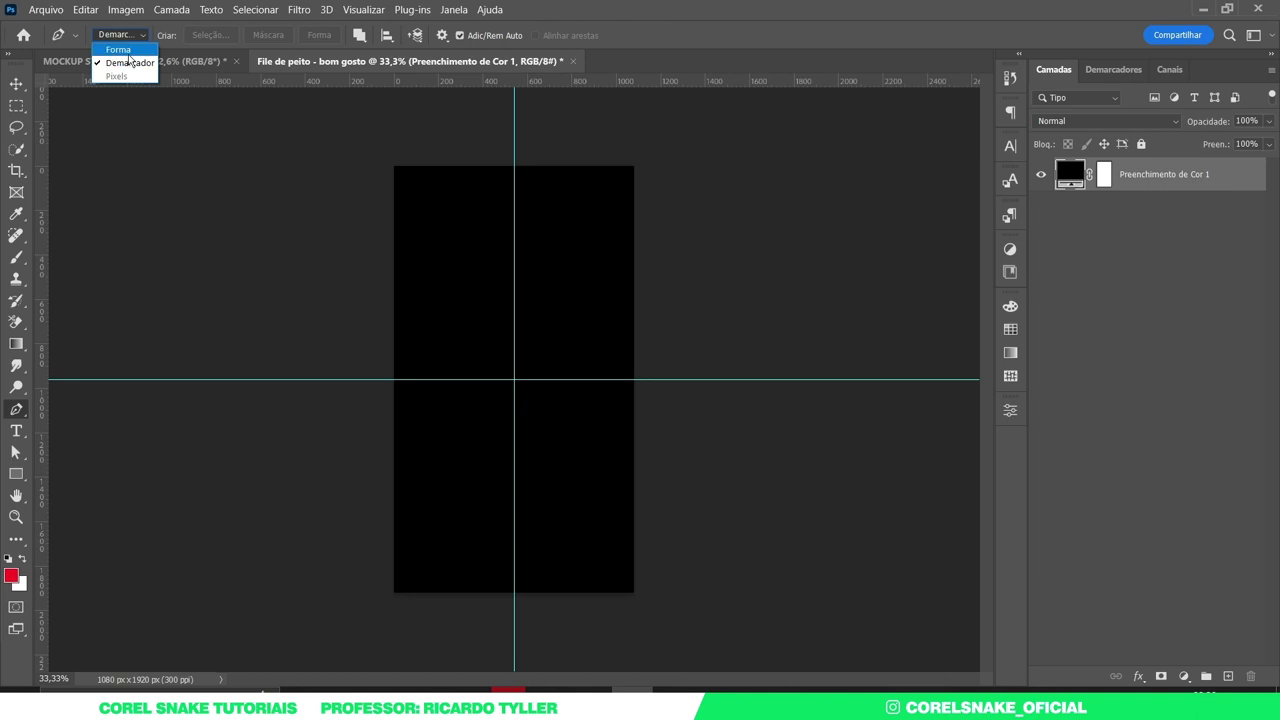
left_click(118, 49)
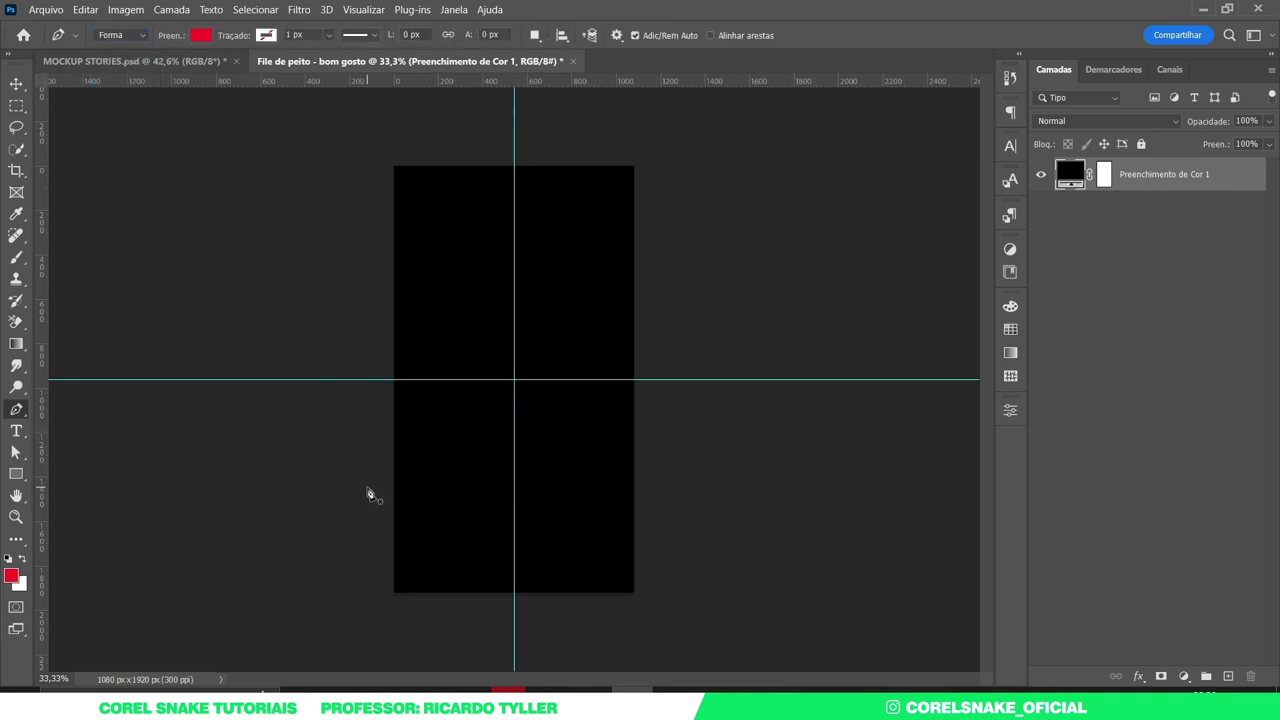
Step: Draw a closed red shape with a wavy top edge across the canvas bottom
left_click_drag(327, 493, 335, 493)
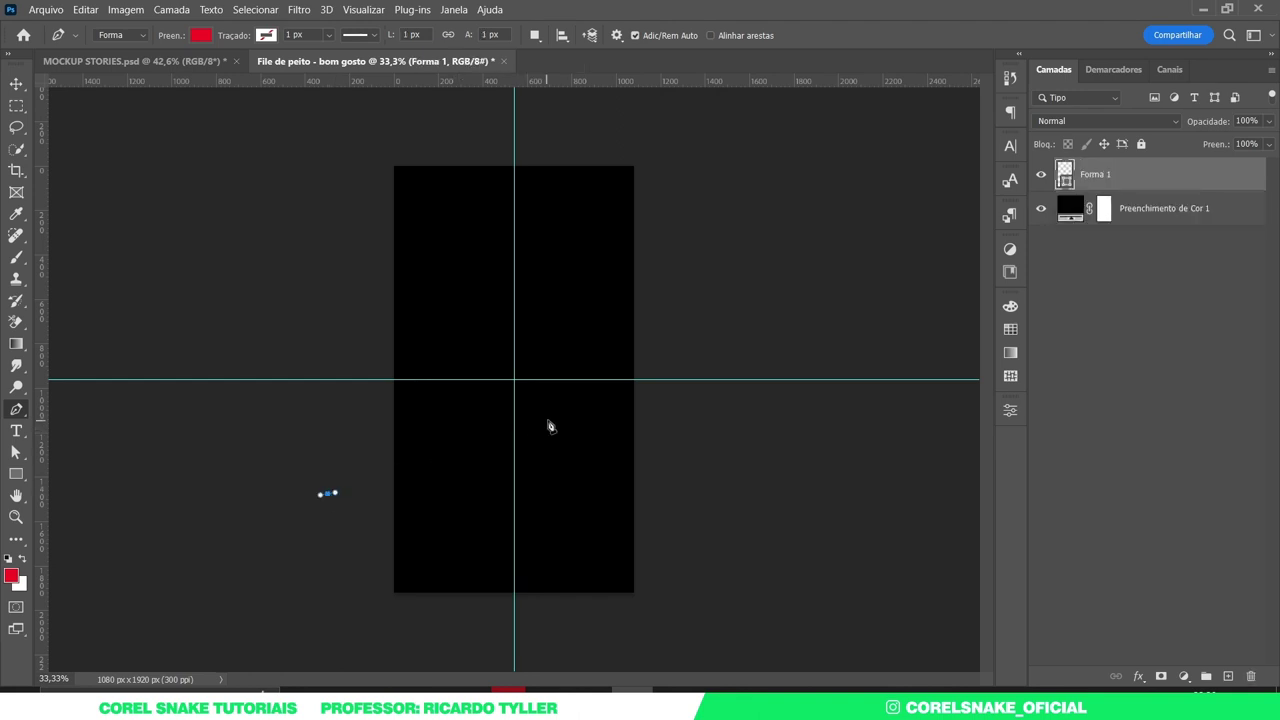
left_click_drag(548, 419, 674, 452)
left_click_drag(776, 445, 831, 435)
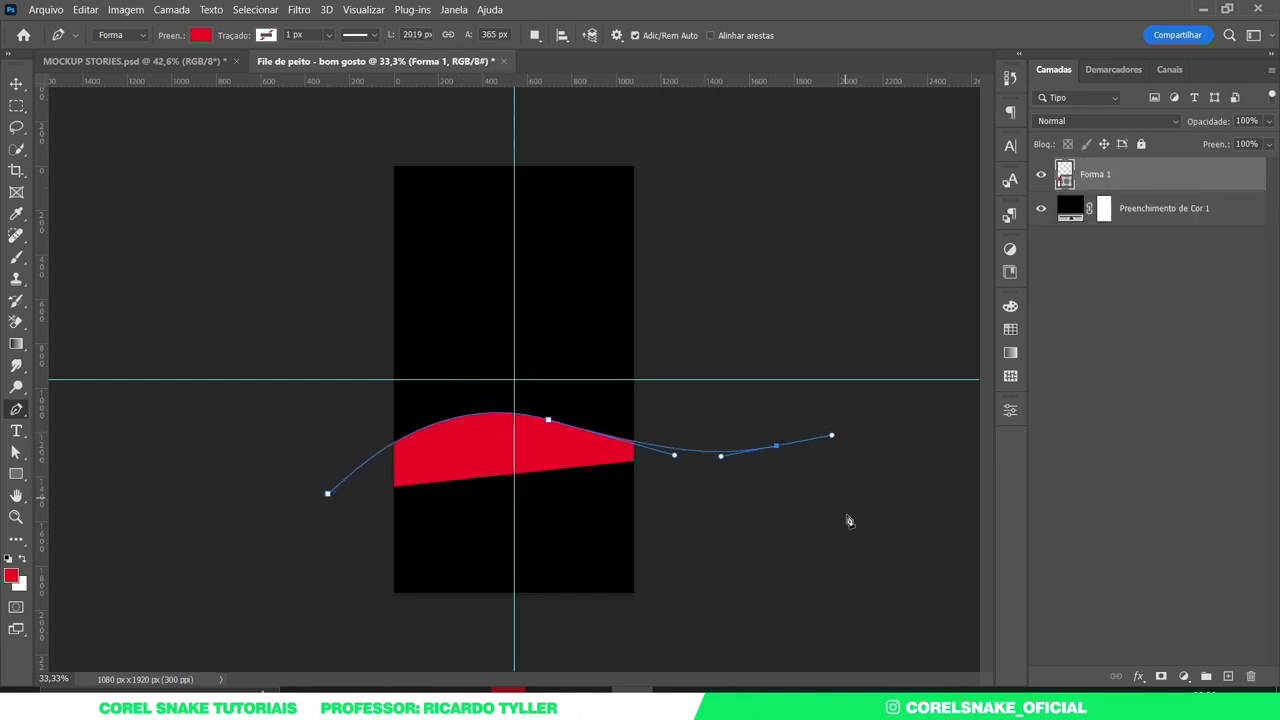
left_click_drag(781, 615, 763, 623)
left_click_drag(556, 627, 504, 627)
left_click_drag(378, 602, 371, 583)
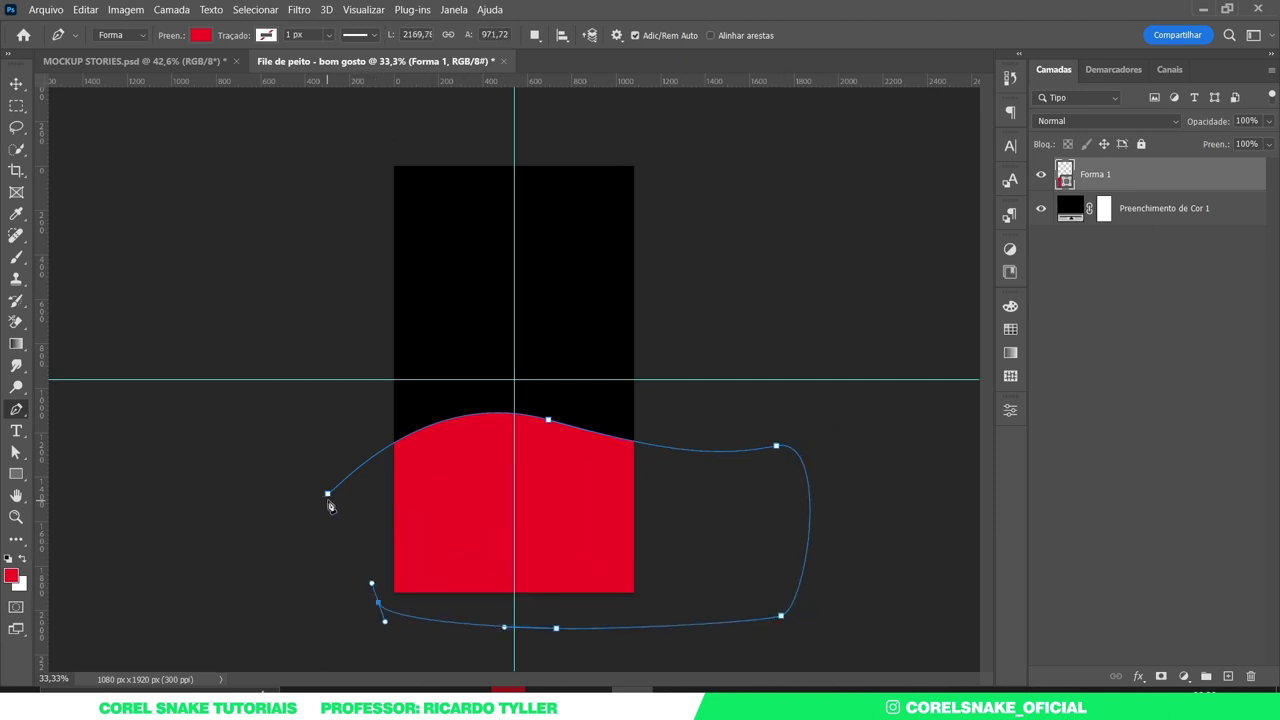
left_click(327, 493)
left_click(16, 83)
left_click(105, 174)
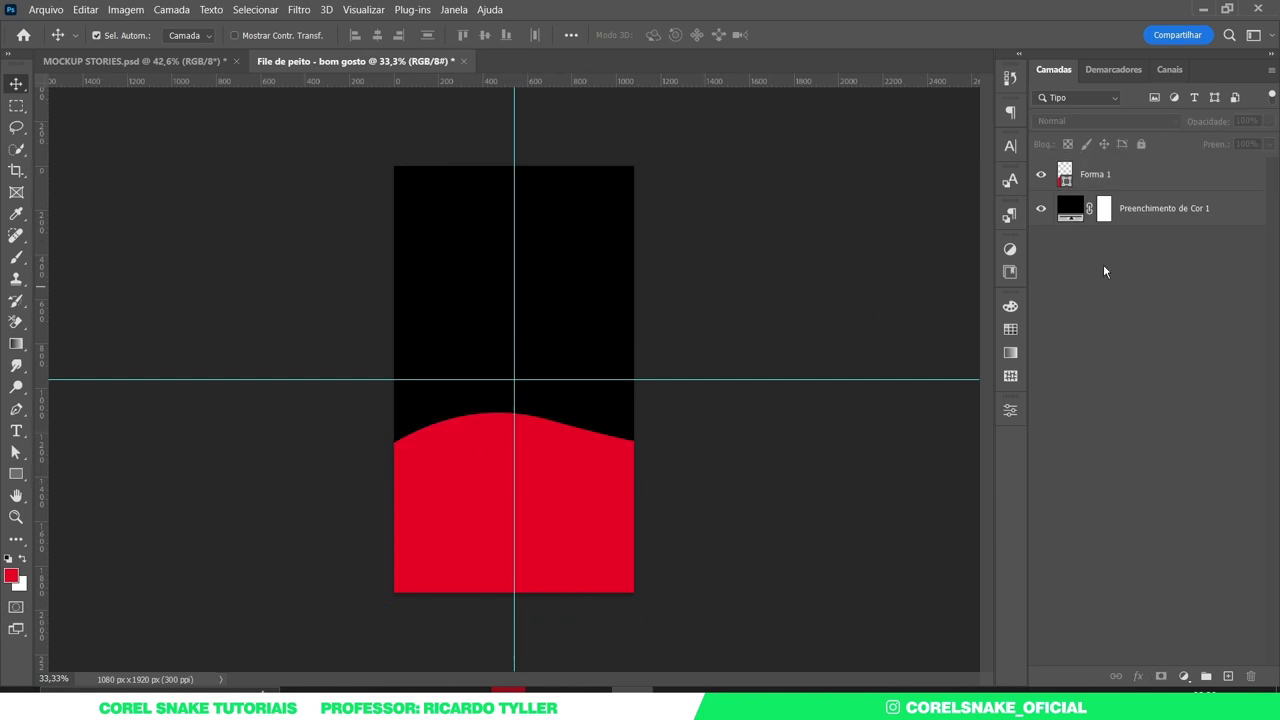
Step: Group the Preenchimento de Cor 1 layer and name the group Fundo
left_click(1132, 210)
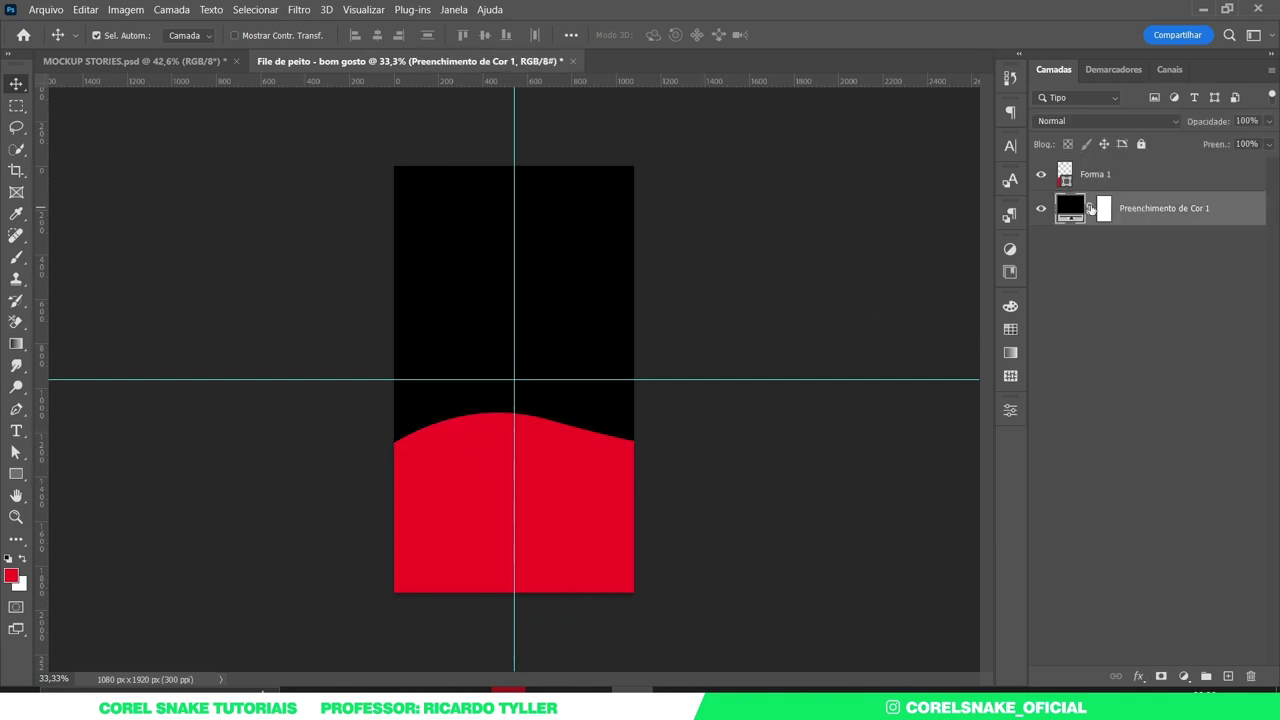
key("ctrl")
key("ctrl+g")
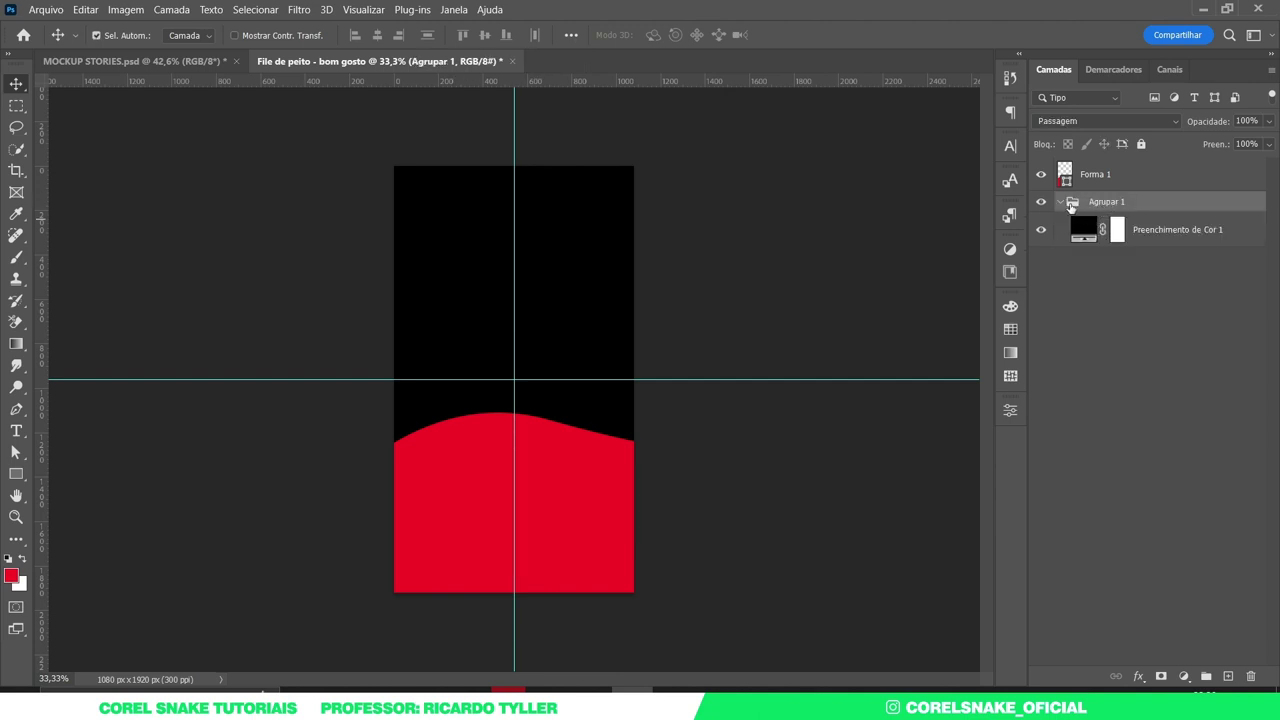
left_click(1060, 202)
double_click(1110, 203)
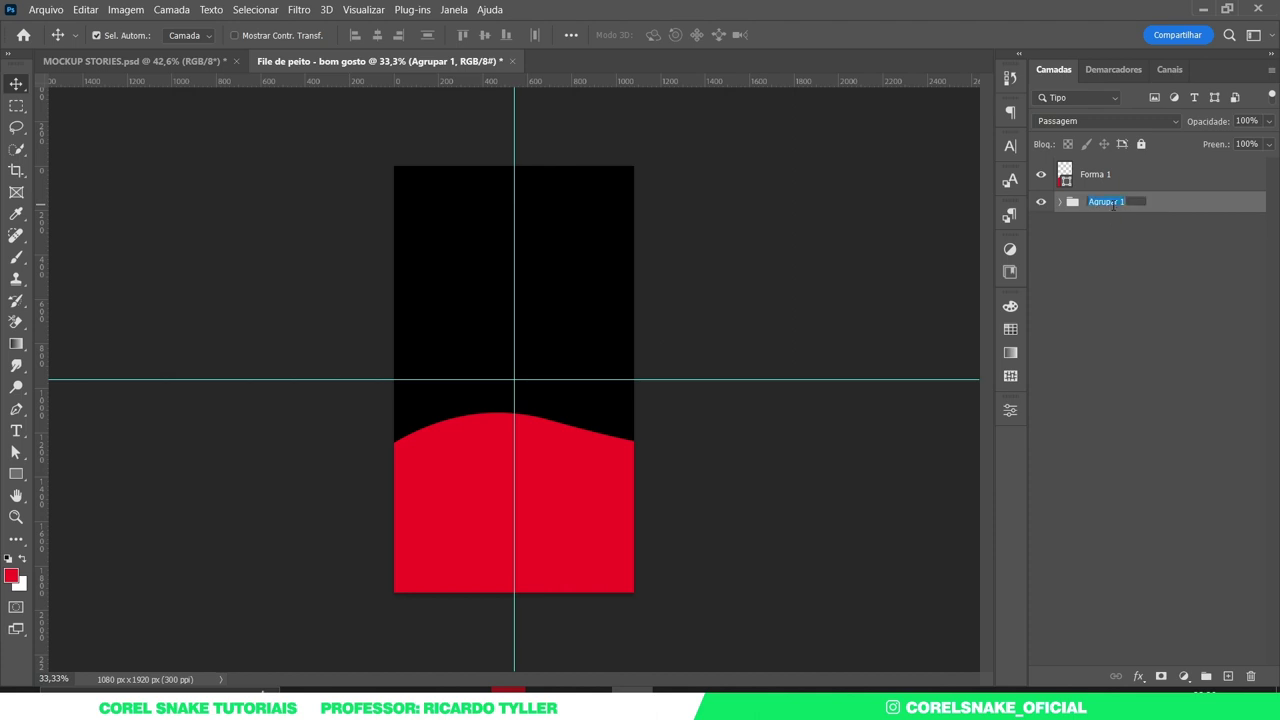
type("F")
type("undo")
key("Return")
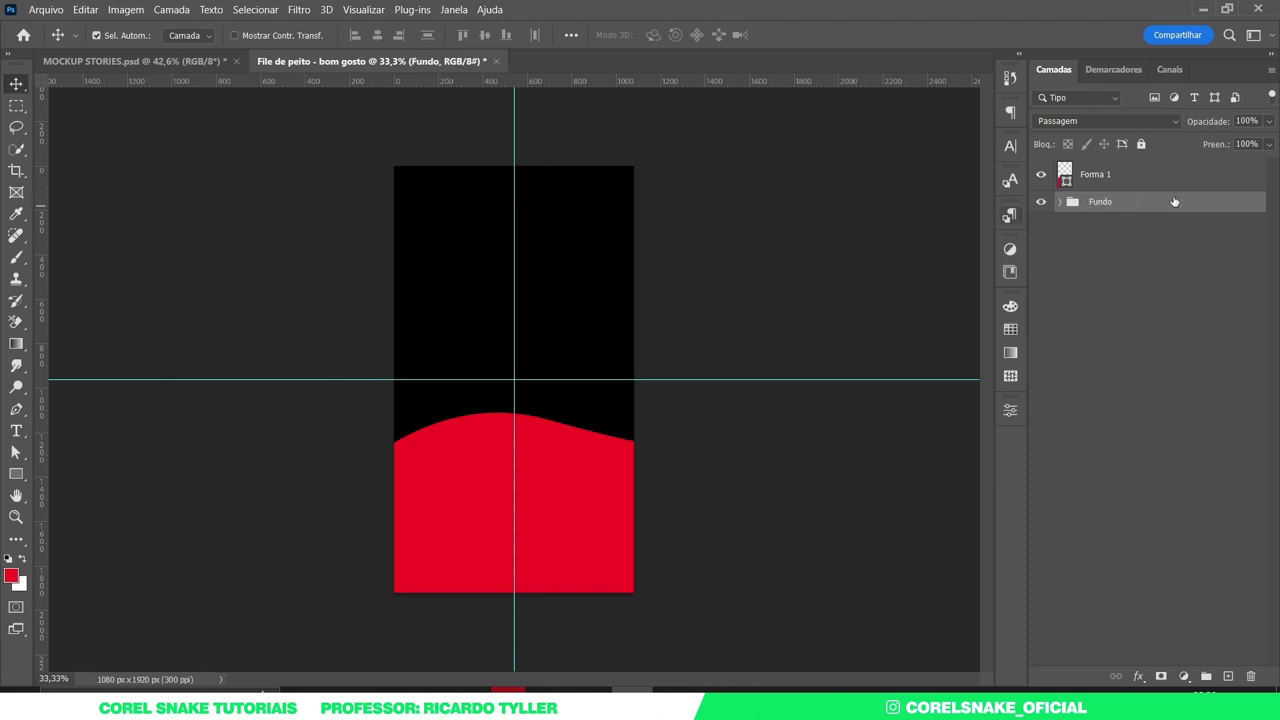
left_click(1130, 268)
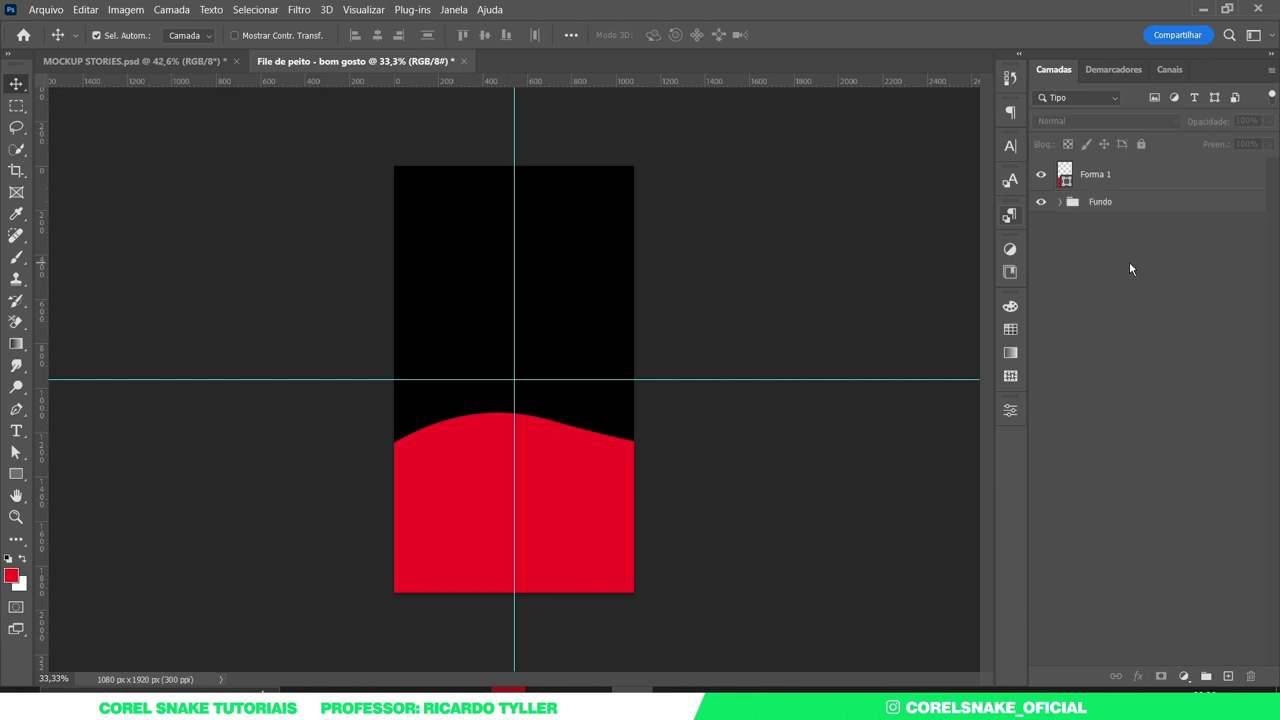
Step: Give the Fundo group a red (Vermelho) colour label and leave it collapsed
right_click(1042, 204)
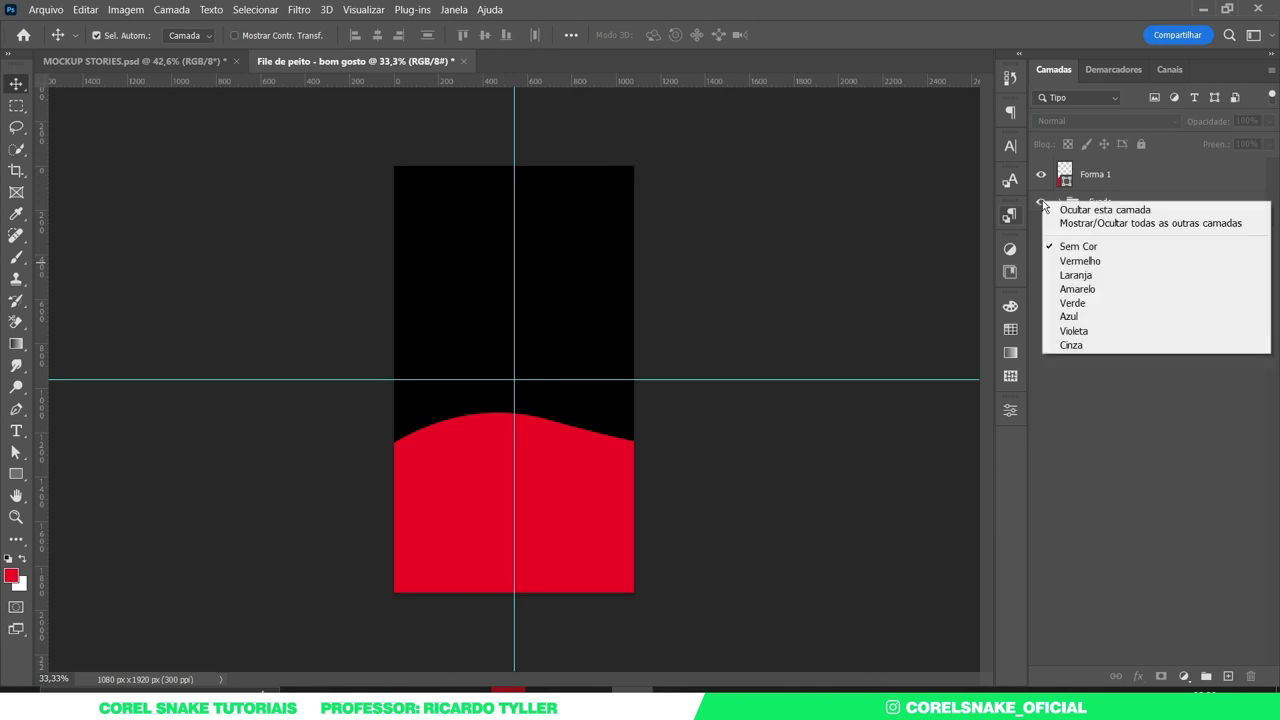
left_click(1042, 204)
right_click(1042, 204)
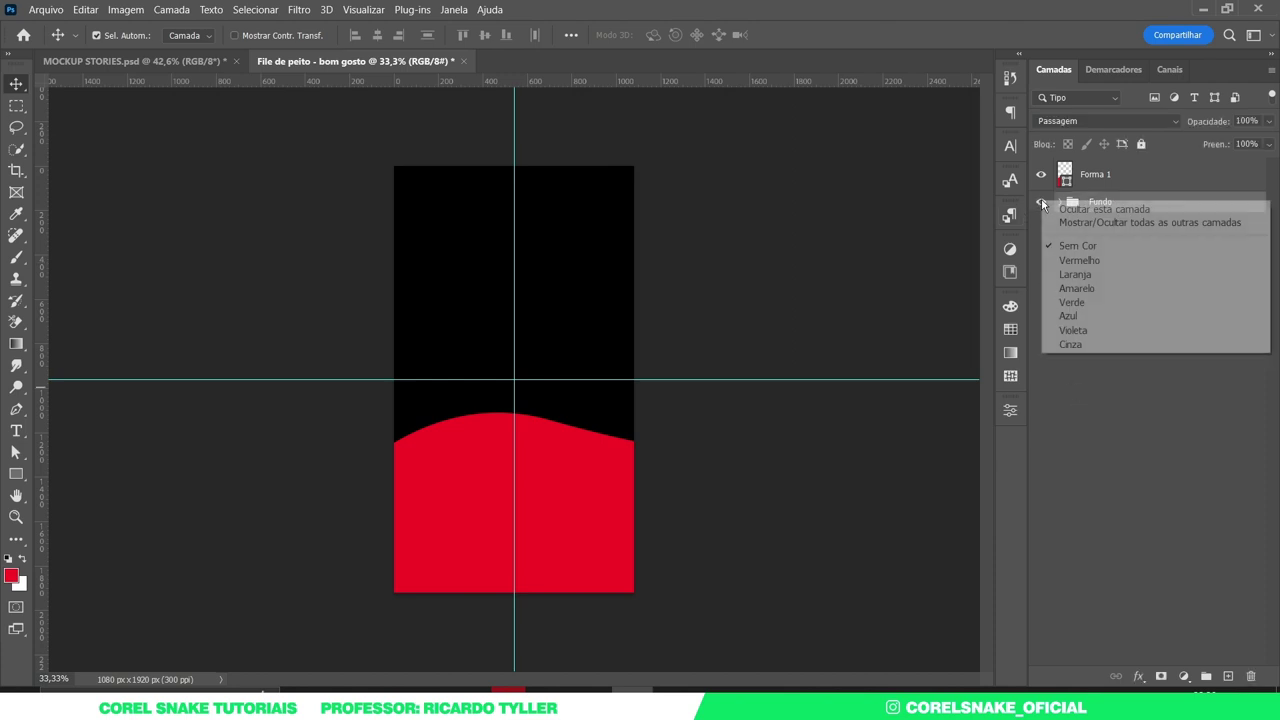
left_click(1093, 260)
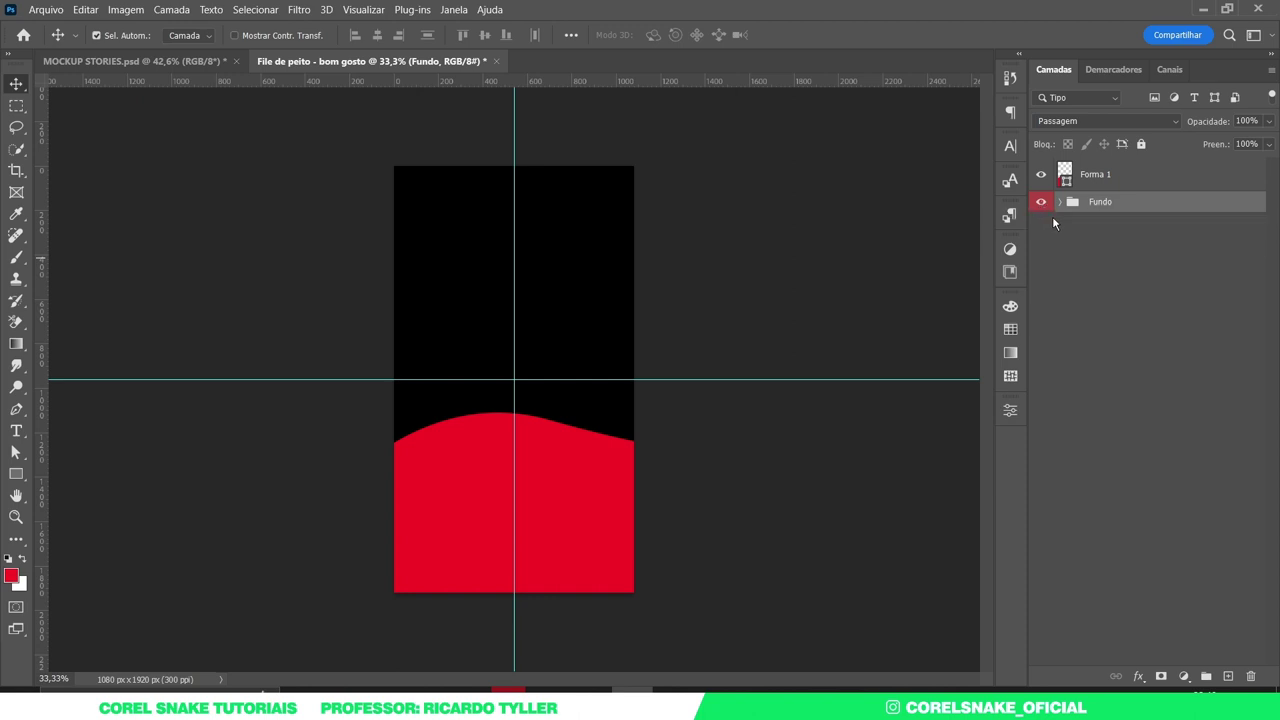
left_click(1060, 202)
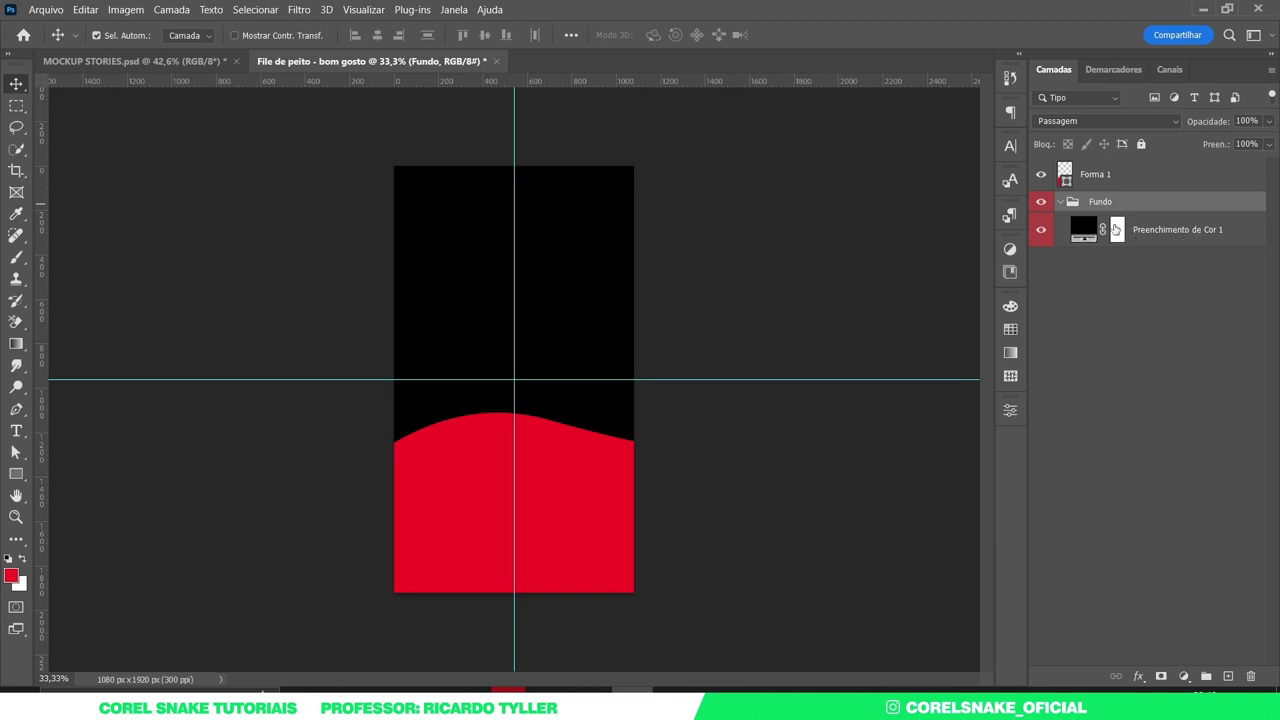
left_click(1060, 203)
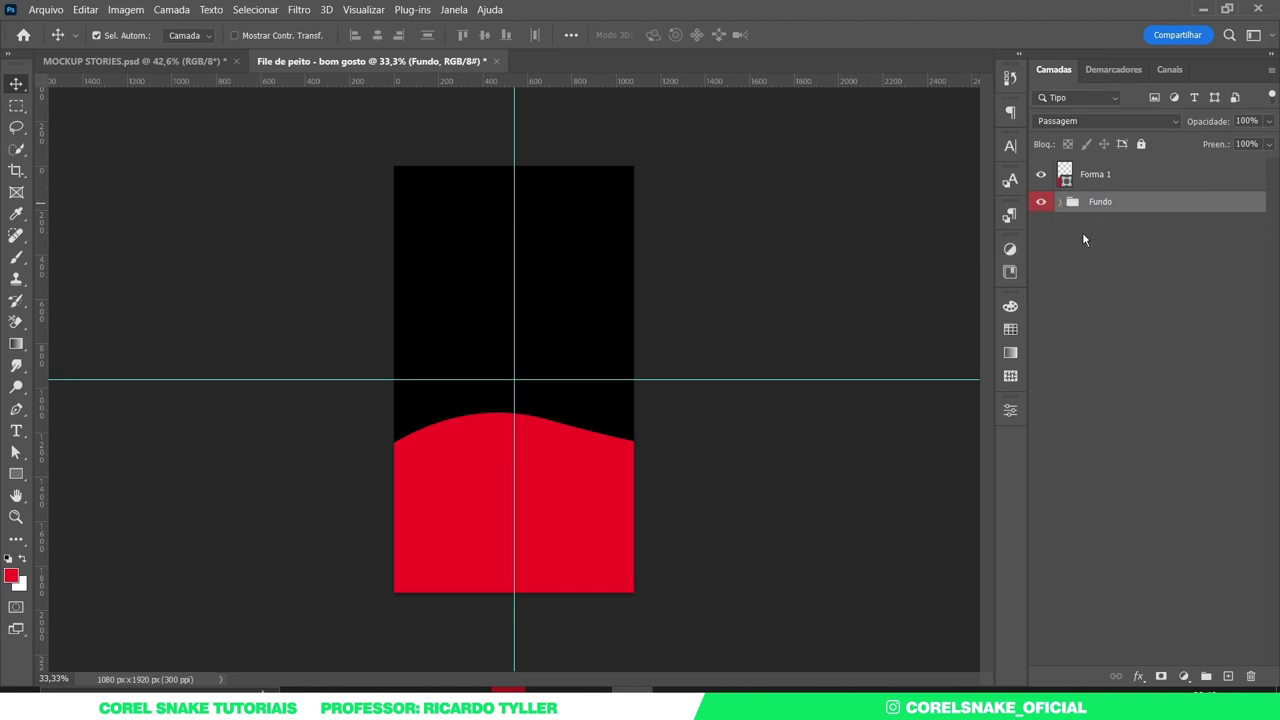
left_click(1080, 237)
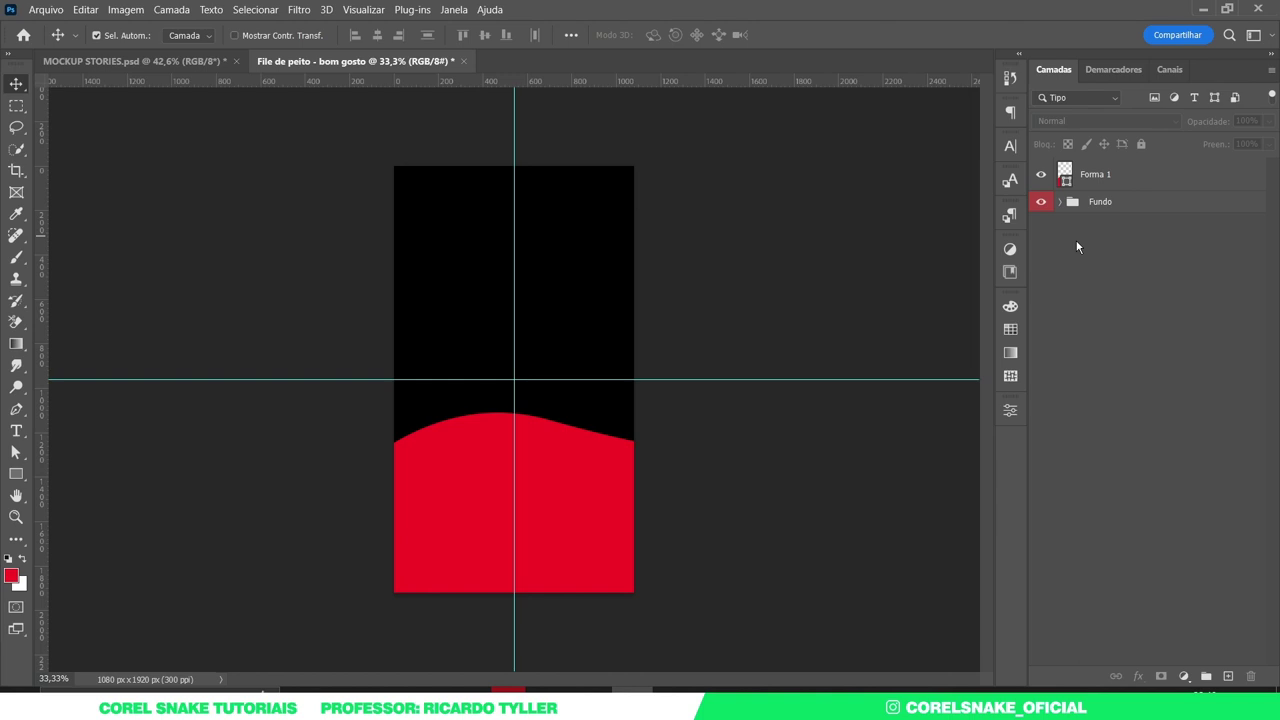
Step: Rename the Forma 1 shape layer to Base and reopen the Libraries panel
double_click(1101, 175)
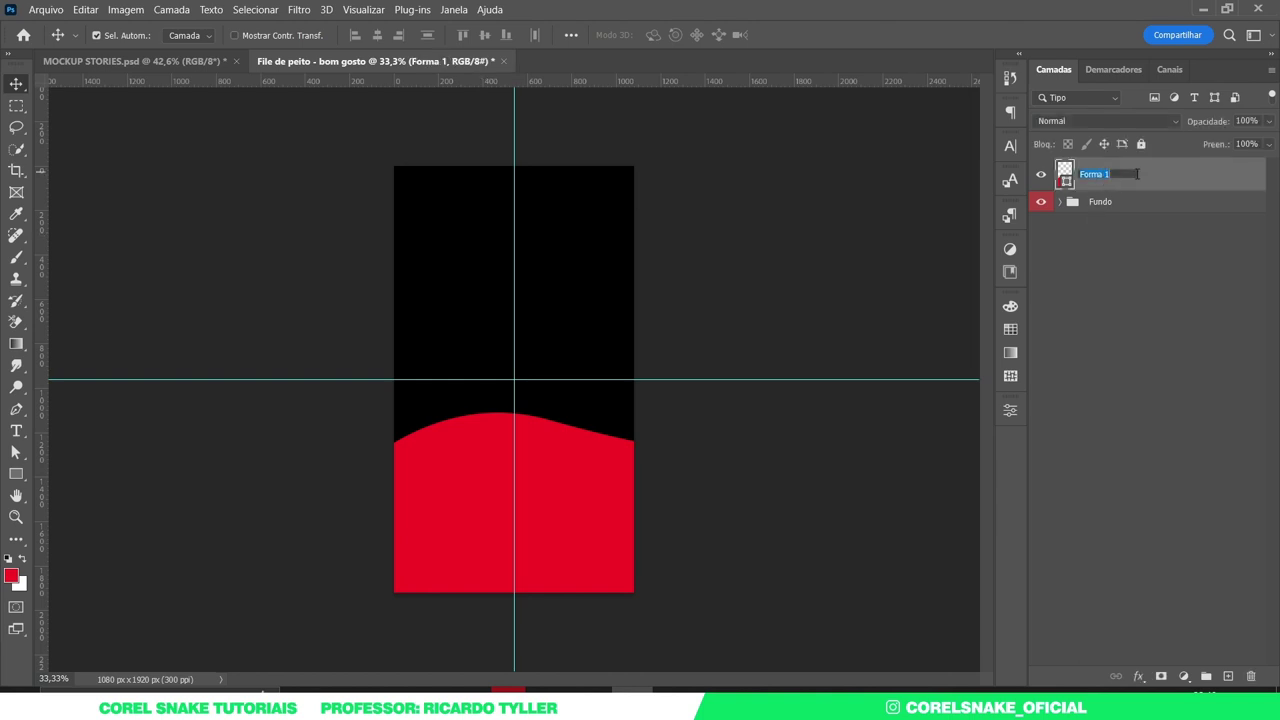
type("Base")
key("Return")
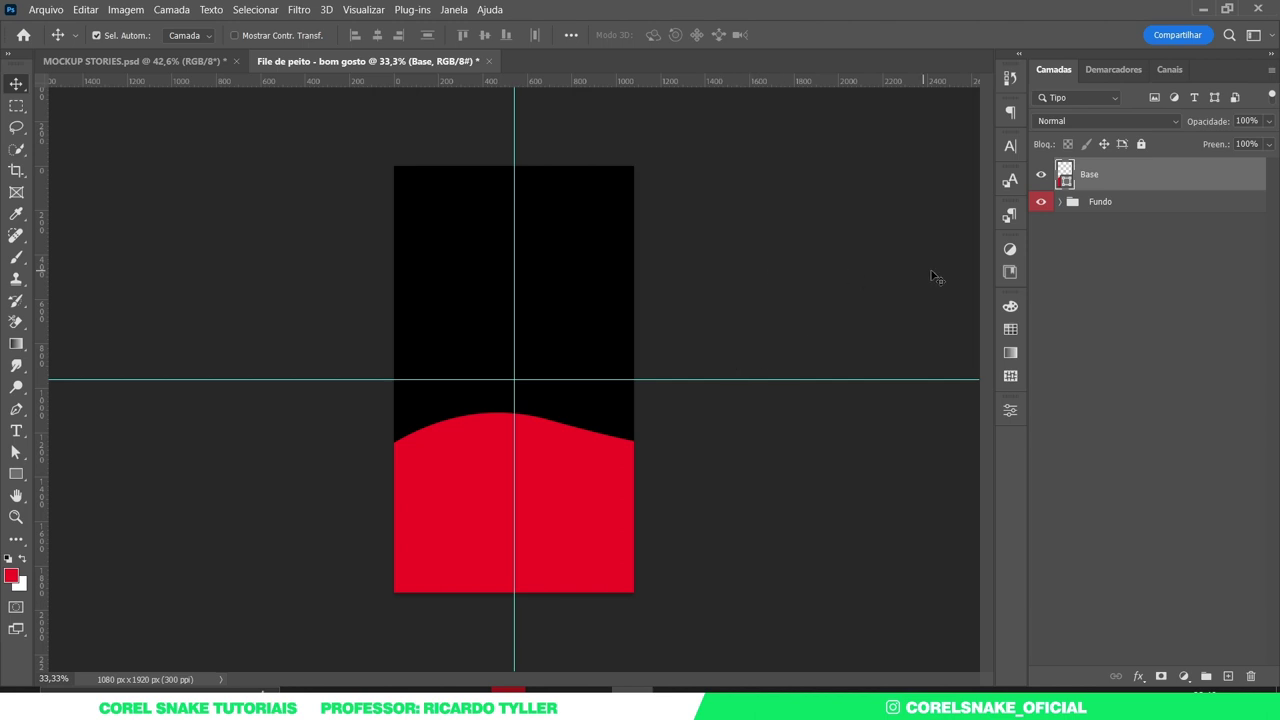
left_click(1012, 272)
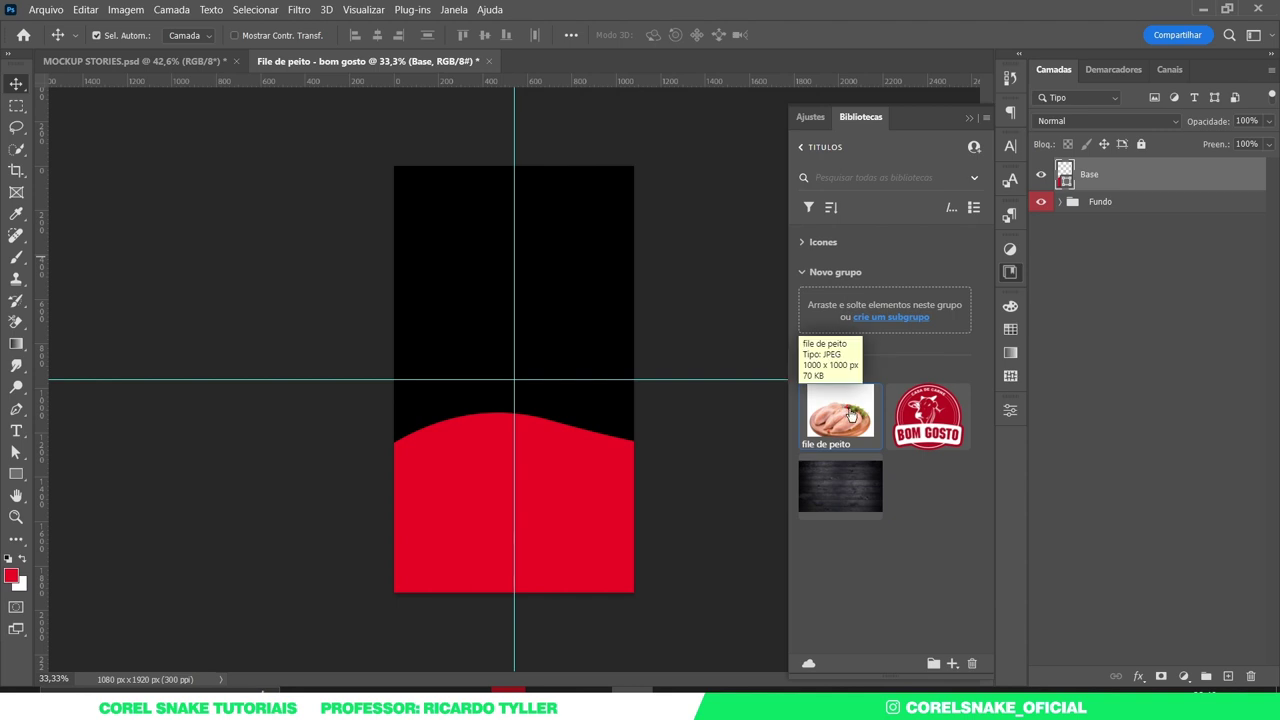
Step: Place the 'file de peito' library image on the canvas and scale it down
left_click_drag(845, 415, 548, 426)
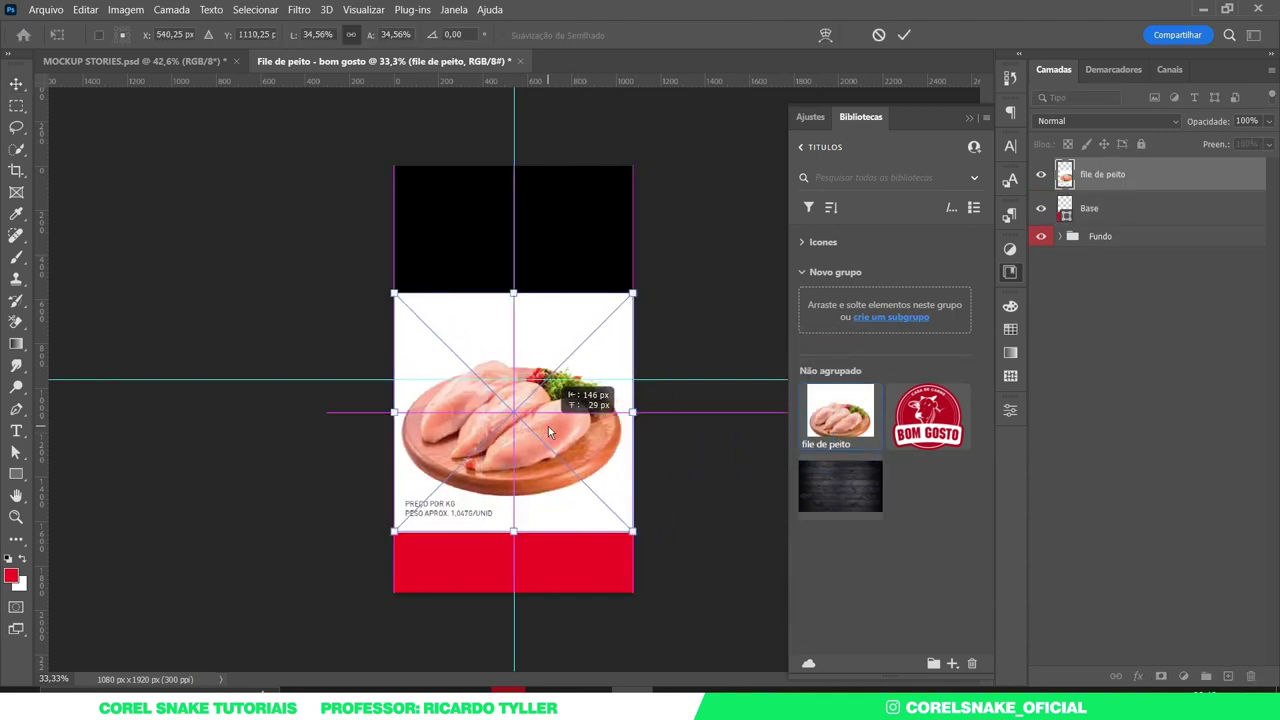
left_click(1006, 276)
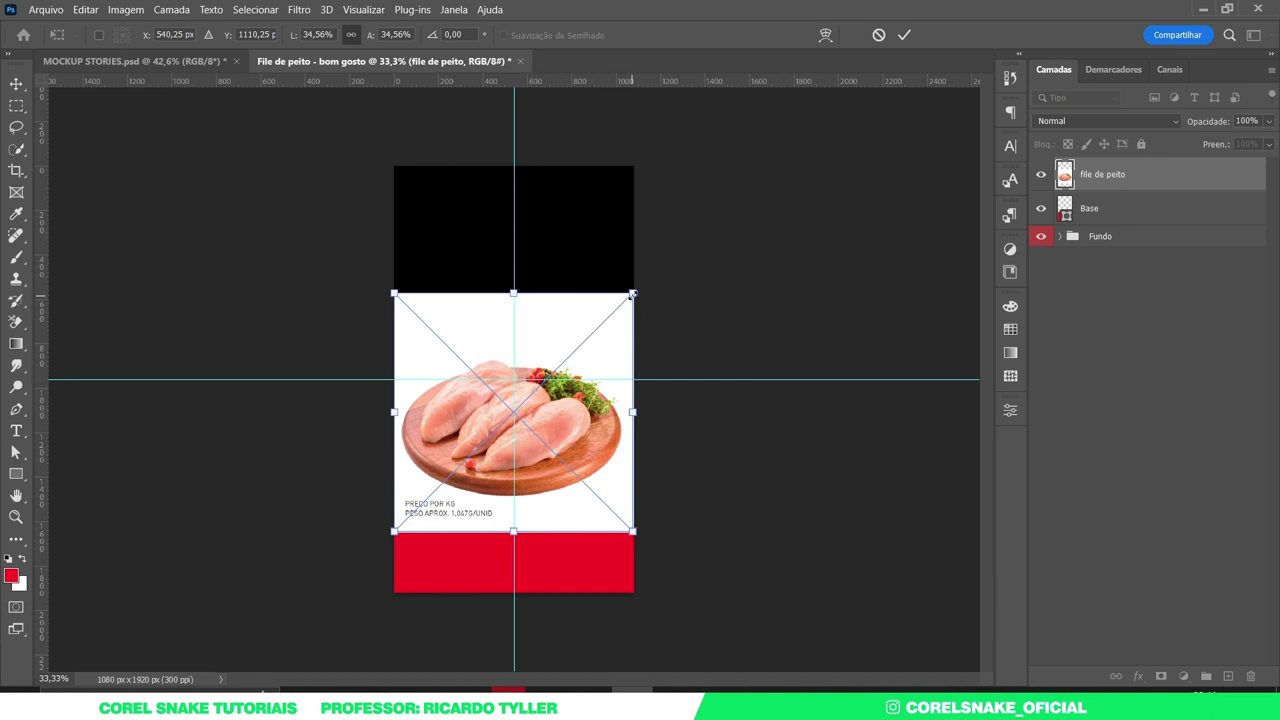
left_click_drag(632, 294, 627, 301)
key("Return")
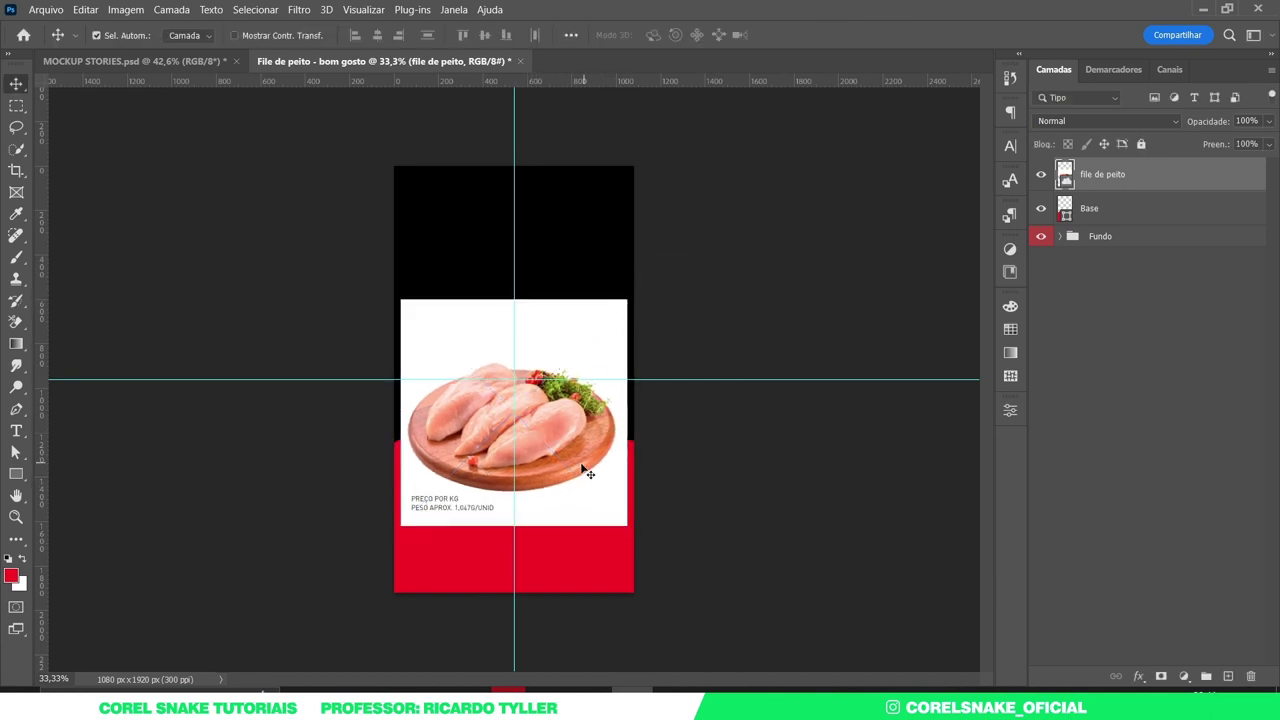
scroll(507, 497, "up", 2)
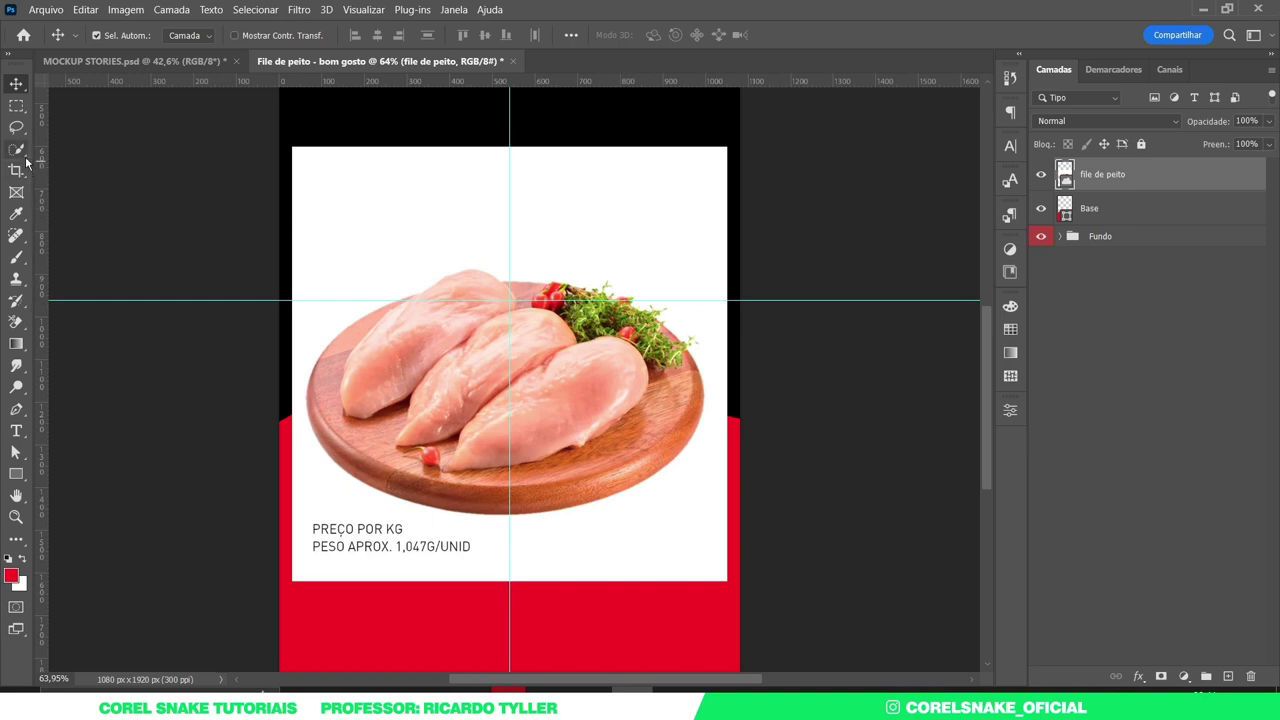
Step: Select the chicken plate with the Object Selection tool by boxing it
left_click(17, 128)
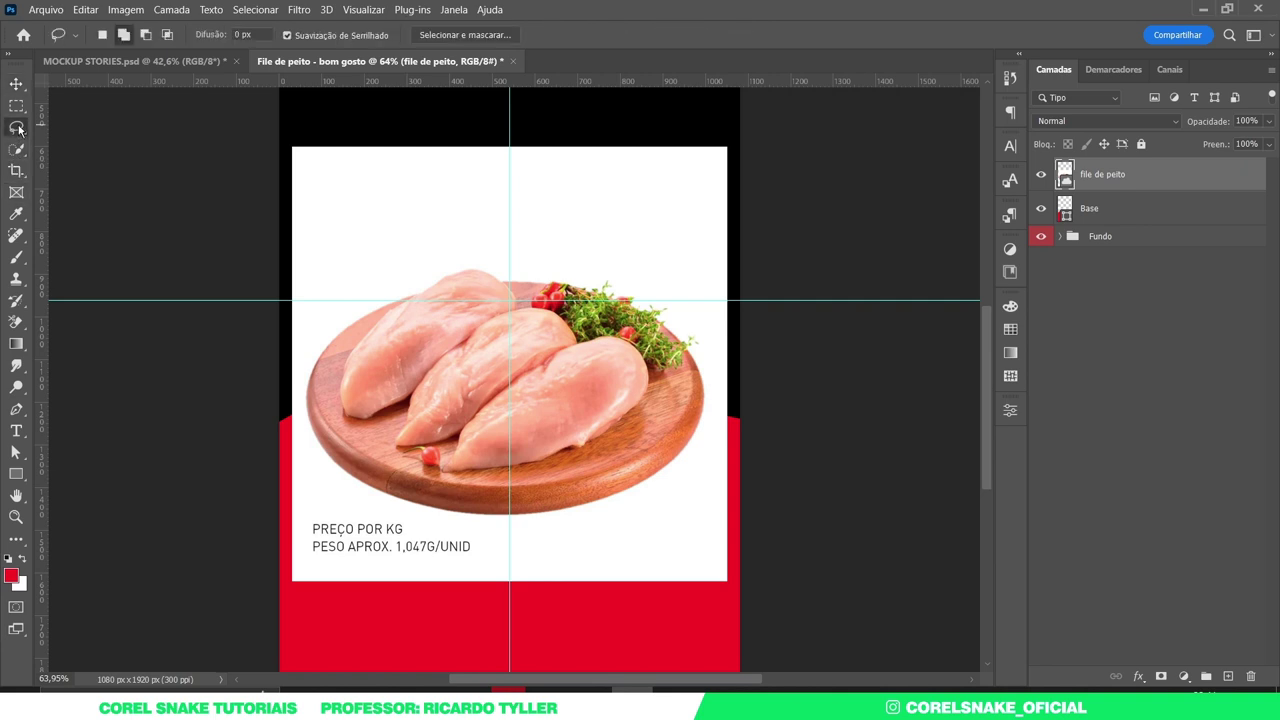
right_click(19, 129)
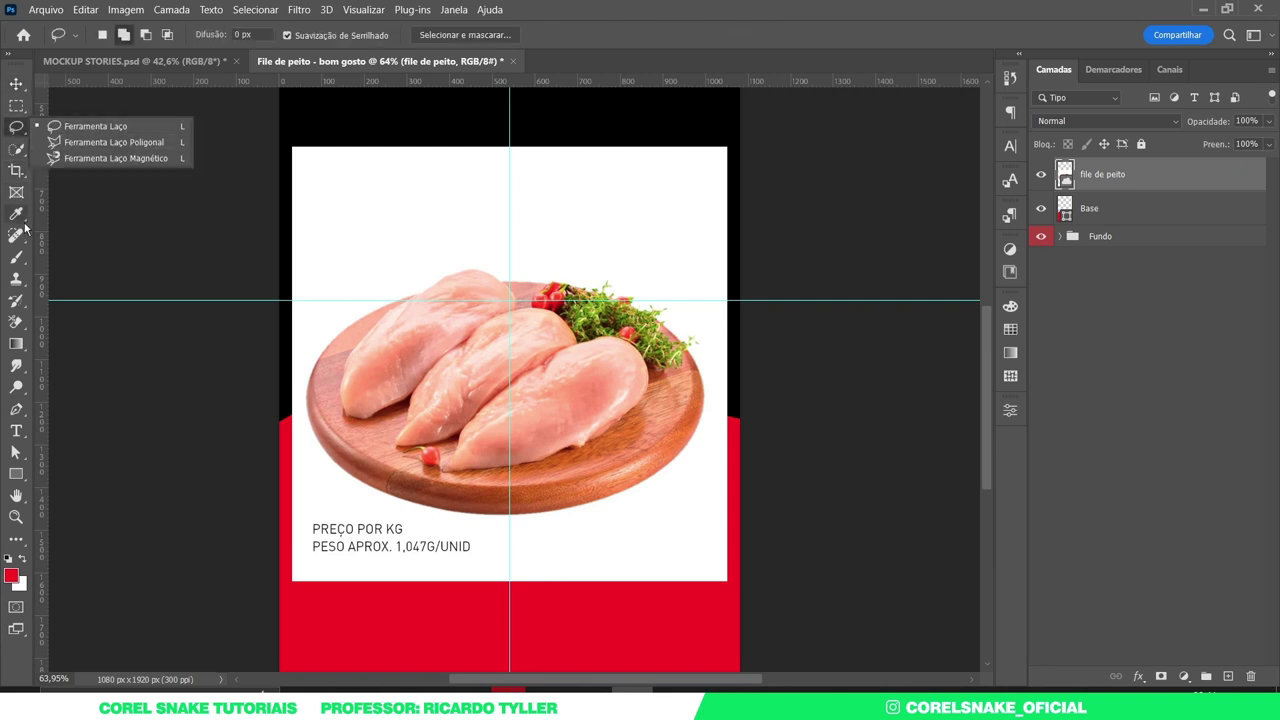
key("w")
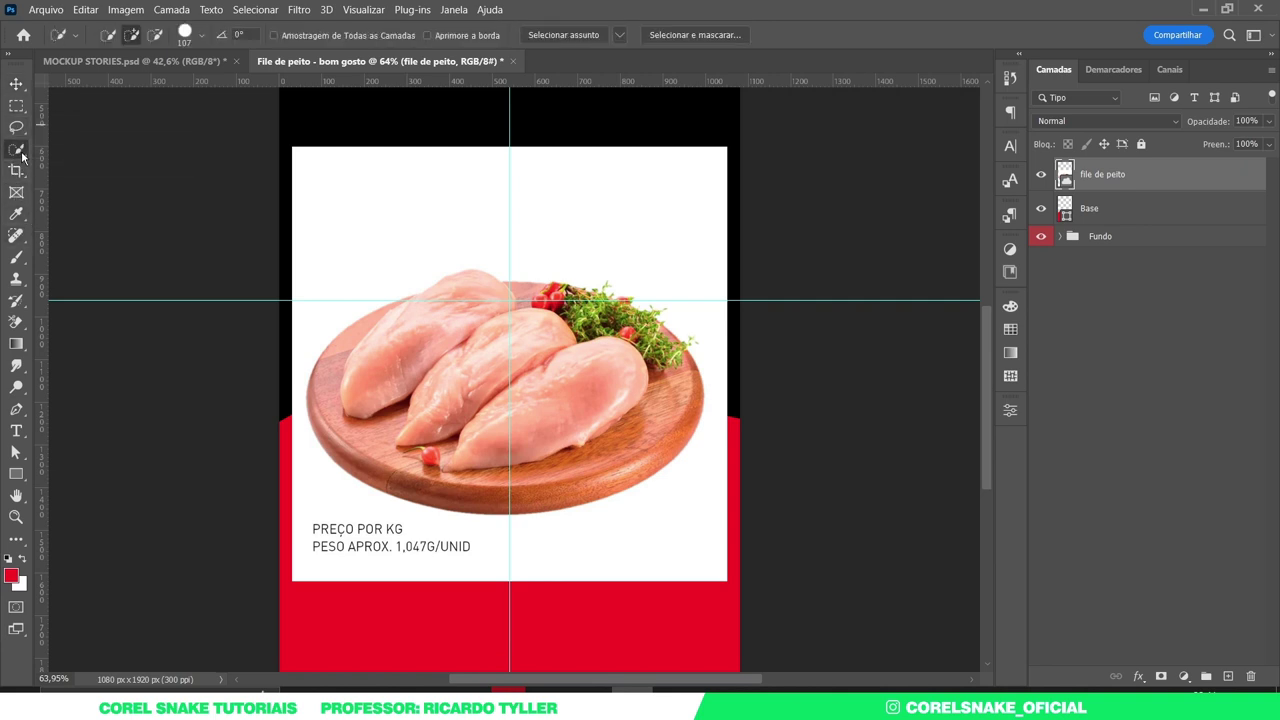
right_click(22, 152)
left_click(71, 154)
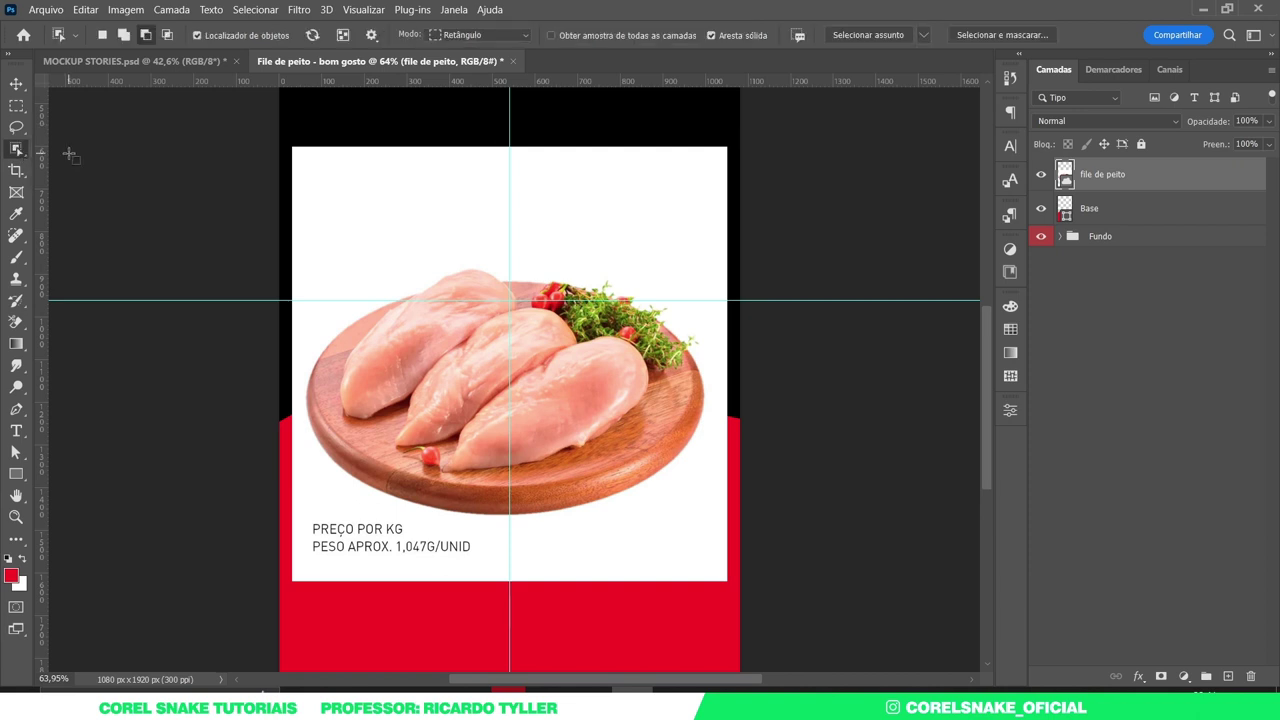
mouse_move(305, 234)
left_mouse_down()
mouse_move(673, 515)
mouse_move(712, 520)
left_mouse_up()
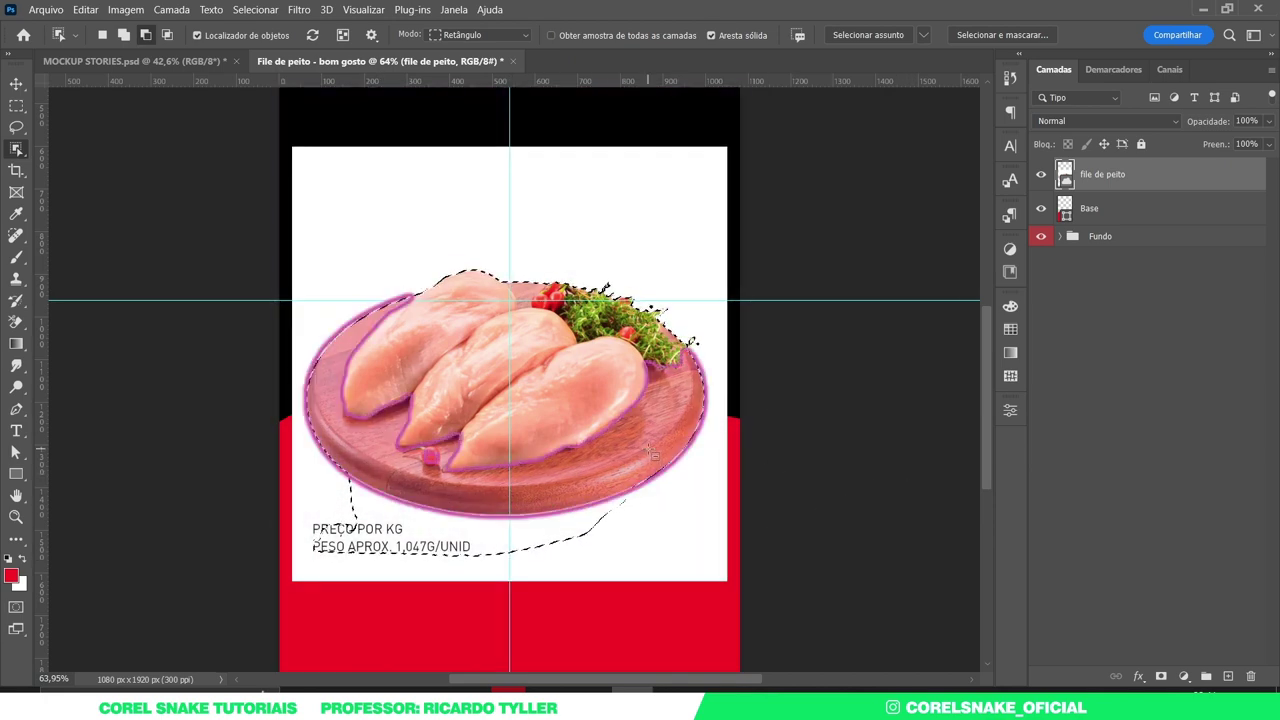
Step: Refine the selection with Quick Selection, removing the white area below, and view it in Quick Mask
right_click(20, 150)
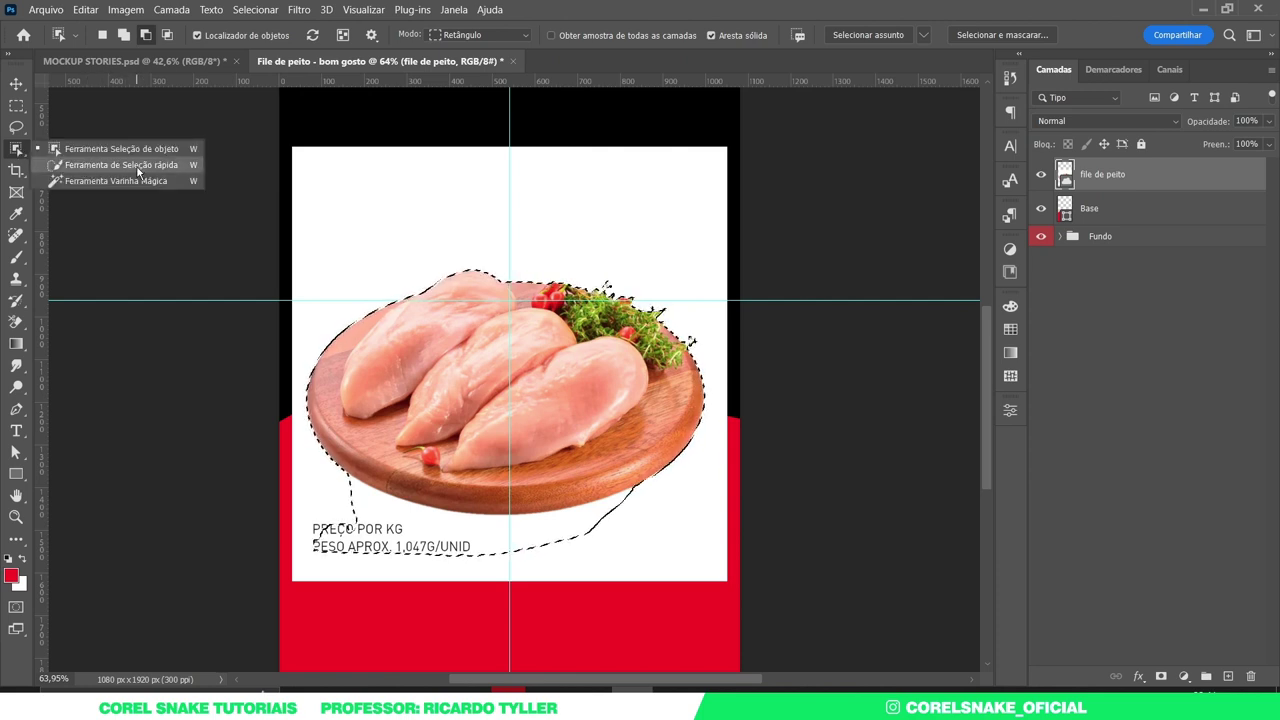
left_click(173, 166)
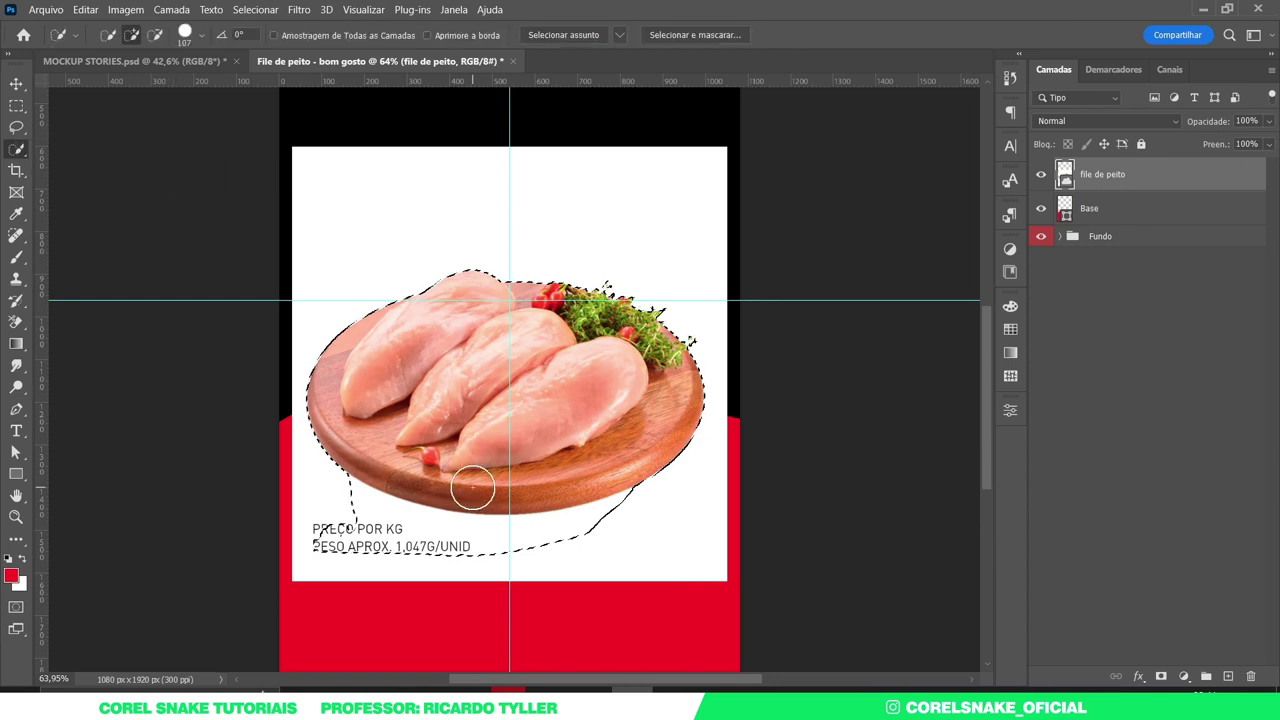
left_click(623, 545)
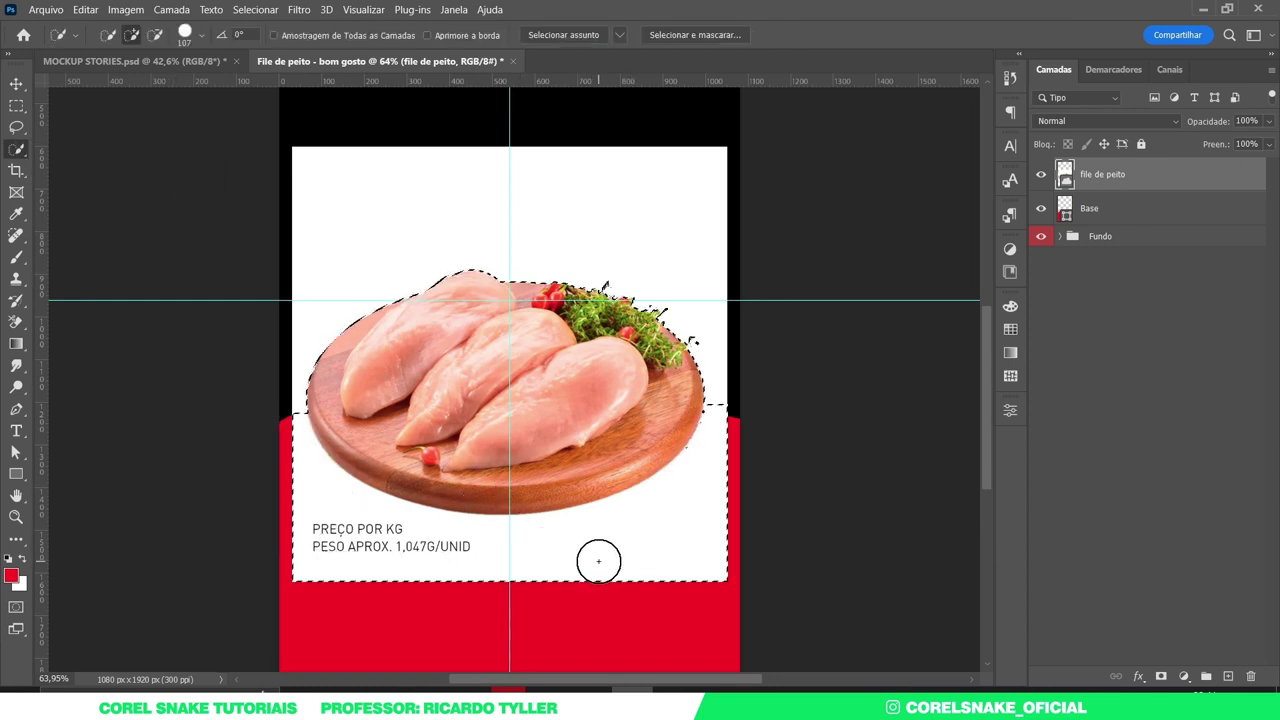
key("ctrl+z")
left_click_drag(623, 569, 531, 551)
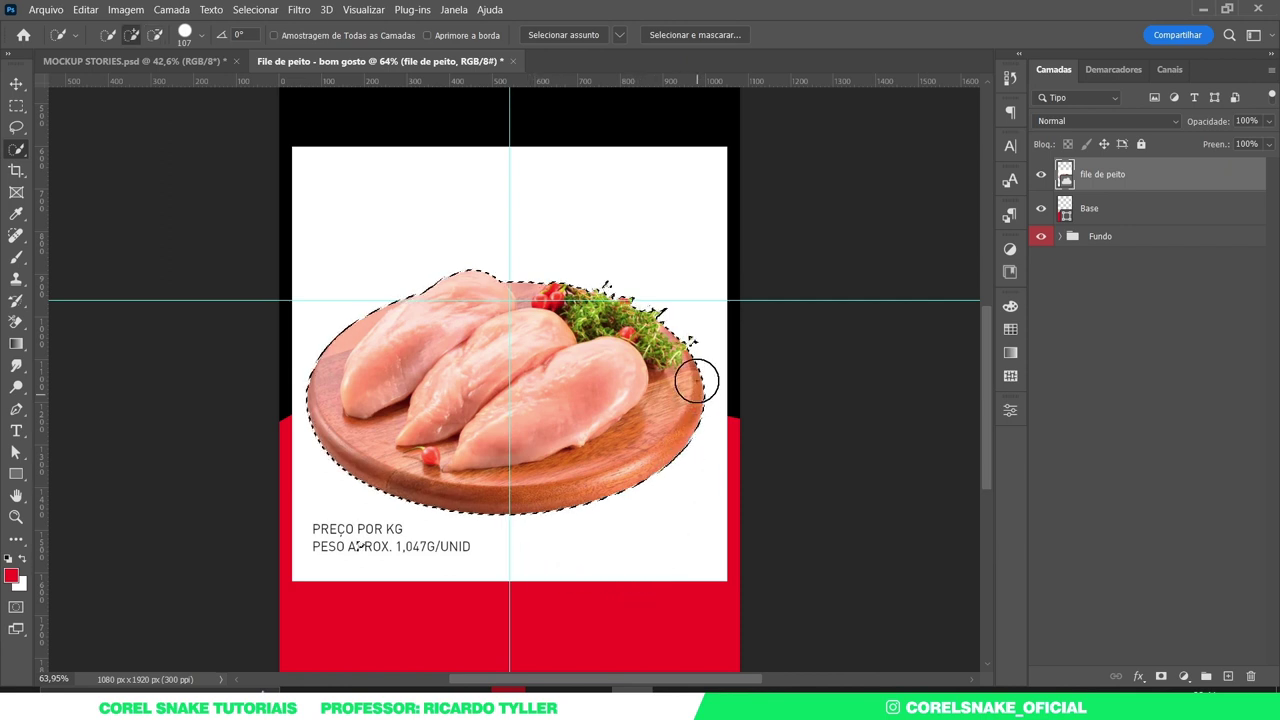
left_click(17, 86)
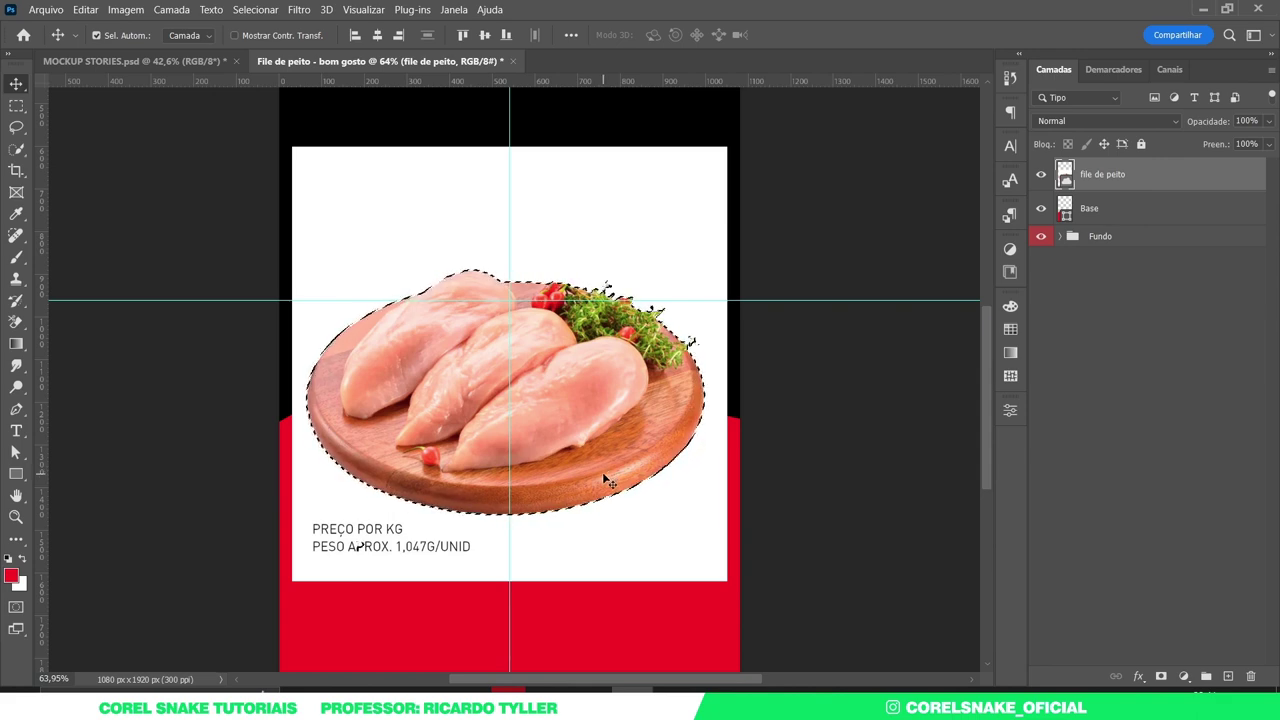
key("q")
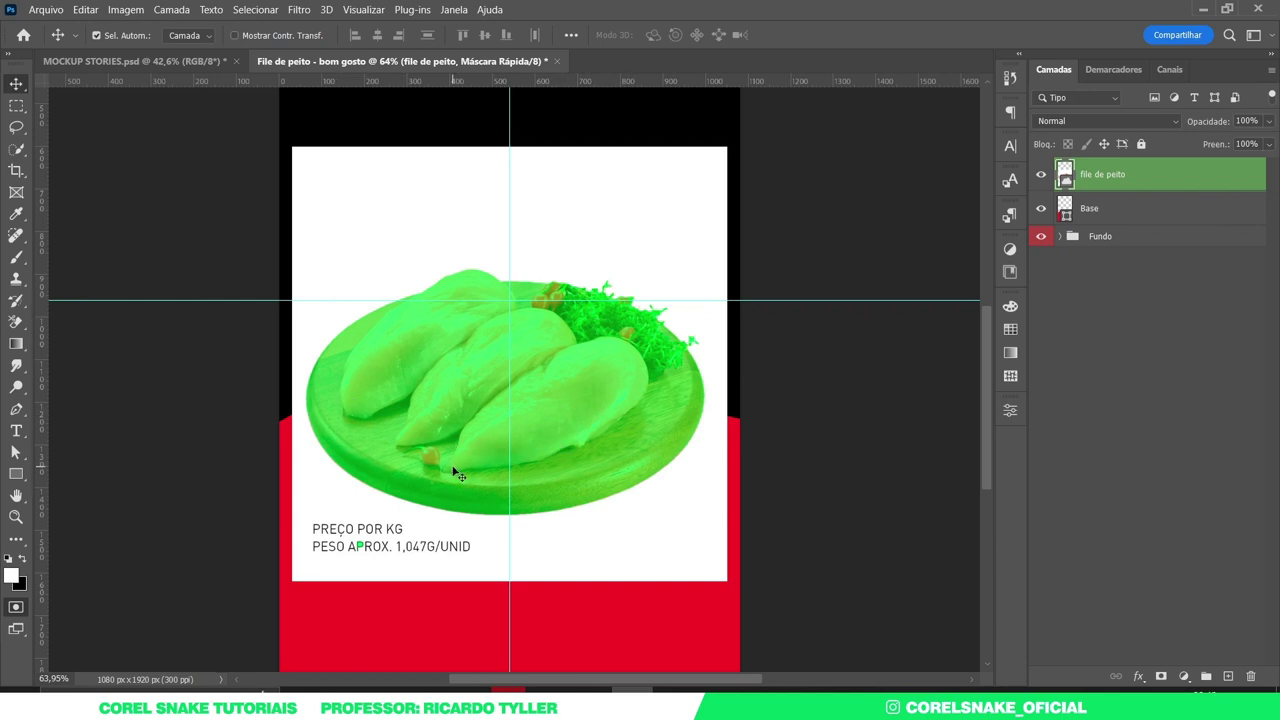
Step: Zoom in to inspect the Quick Mask coverage, then exit Quick Mask to the plate selection
scroll(450, 470, "up", 5)
scroll(497, 463, "up", 2)
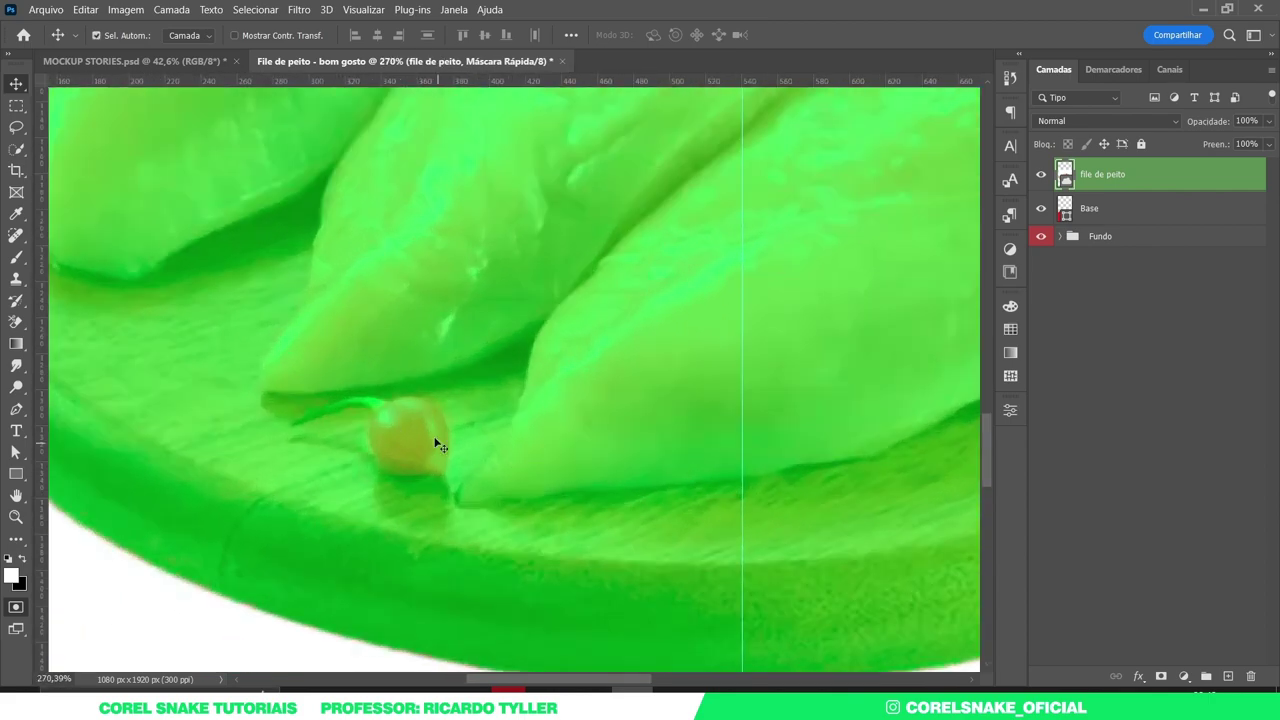
scroll(478, 458, "down", 3)
scroll(432, 458, "down", 3)
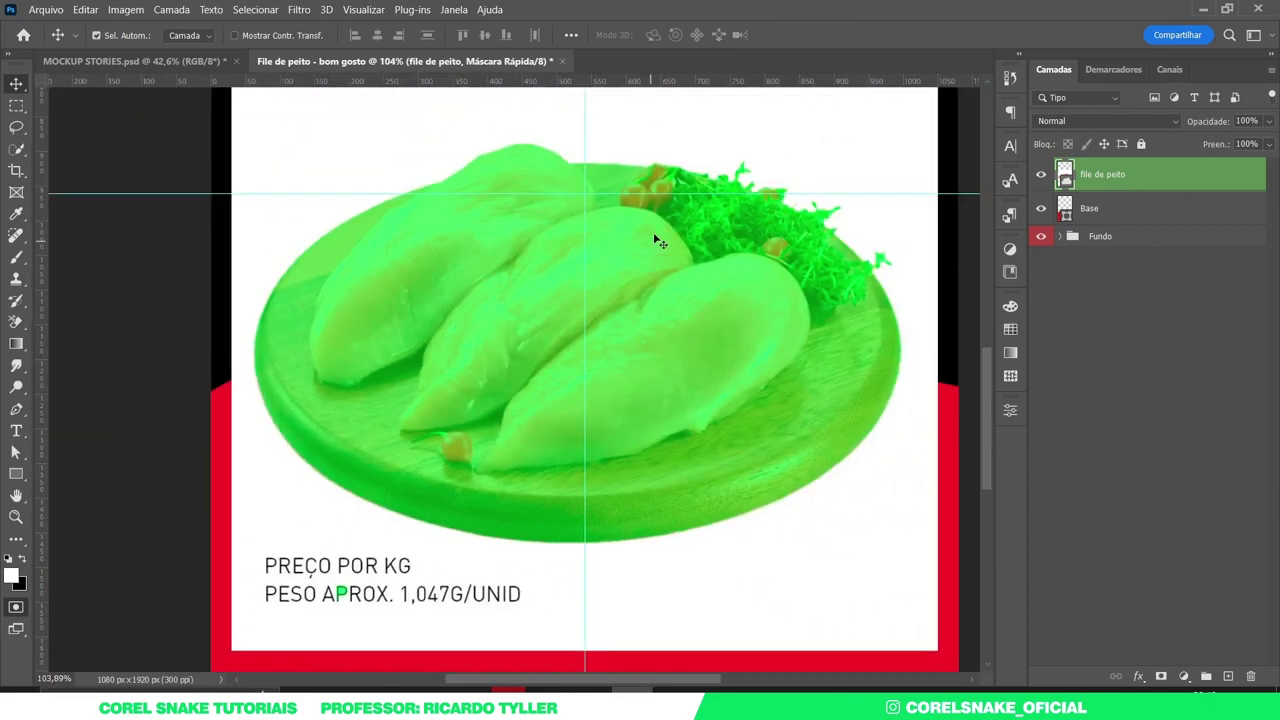
scroll(658, 188, "up", 4)
scroll(692, 197, "down", 5)
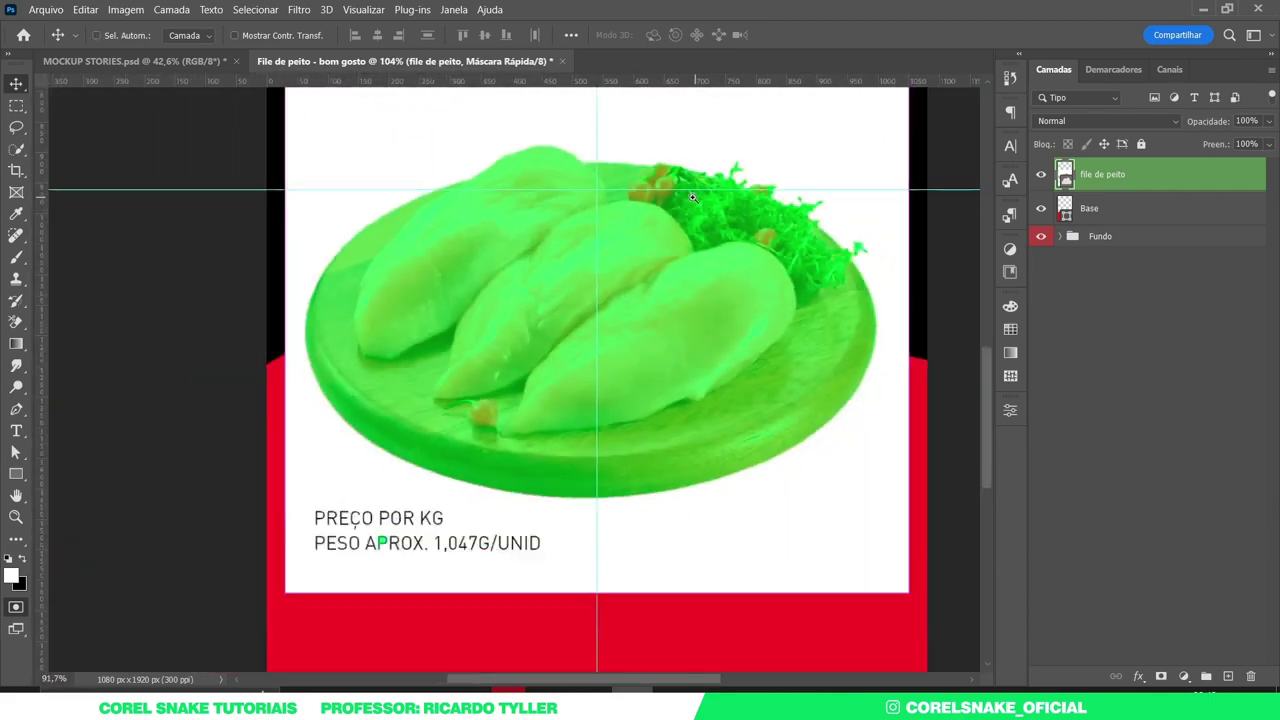
scroll(692, 197, "up", 2)
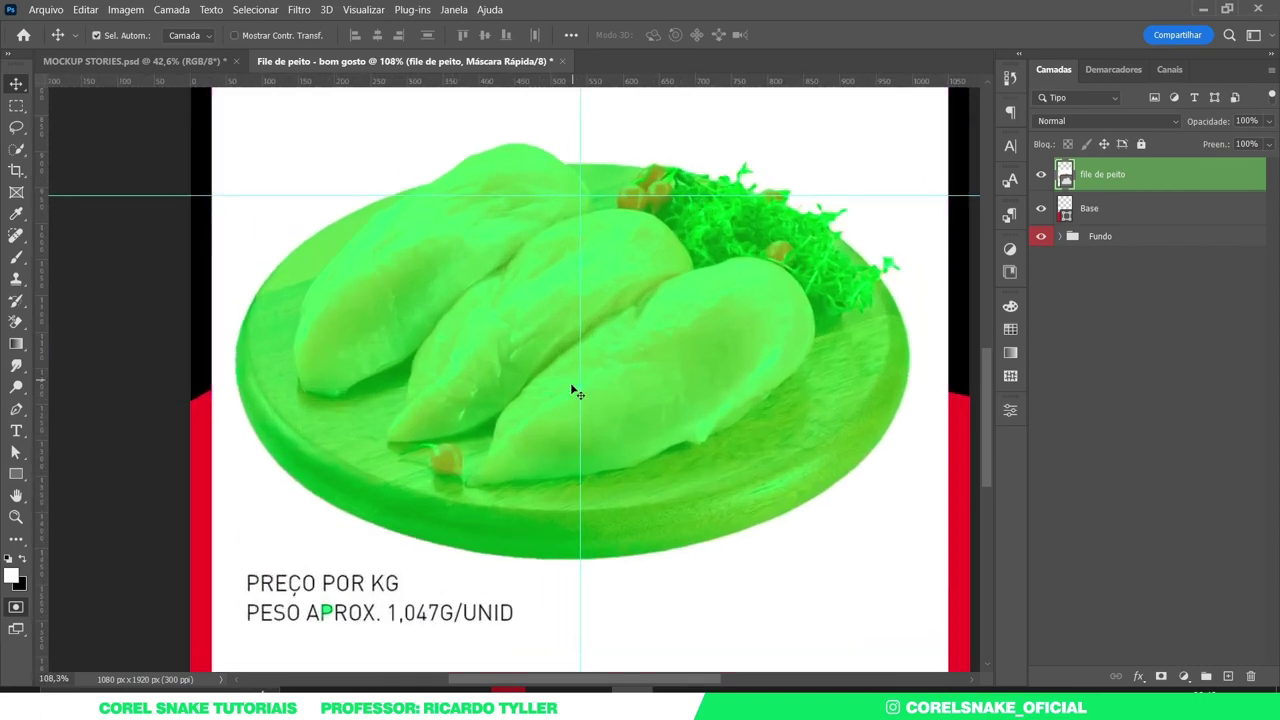
scroll(575, 392, "down", 3)
scroll(510, 393, "up", 1)
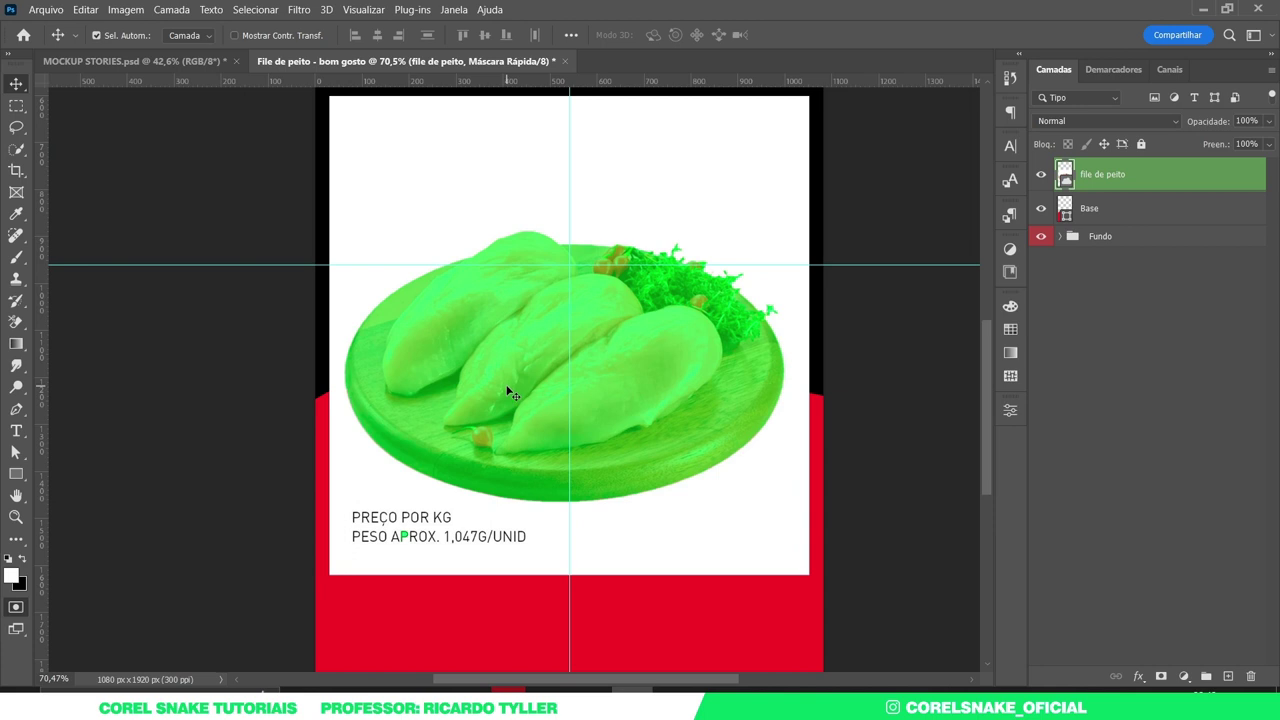
key("q")
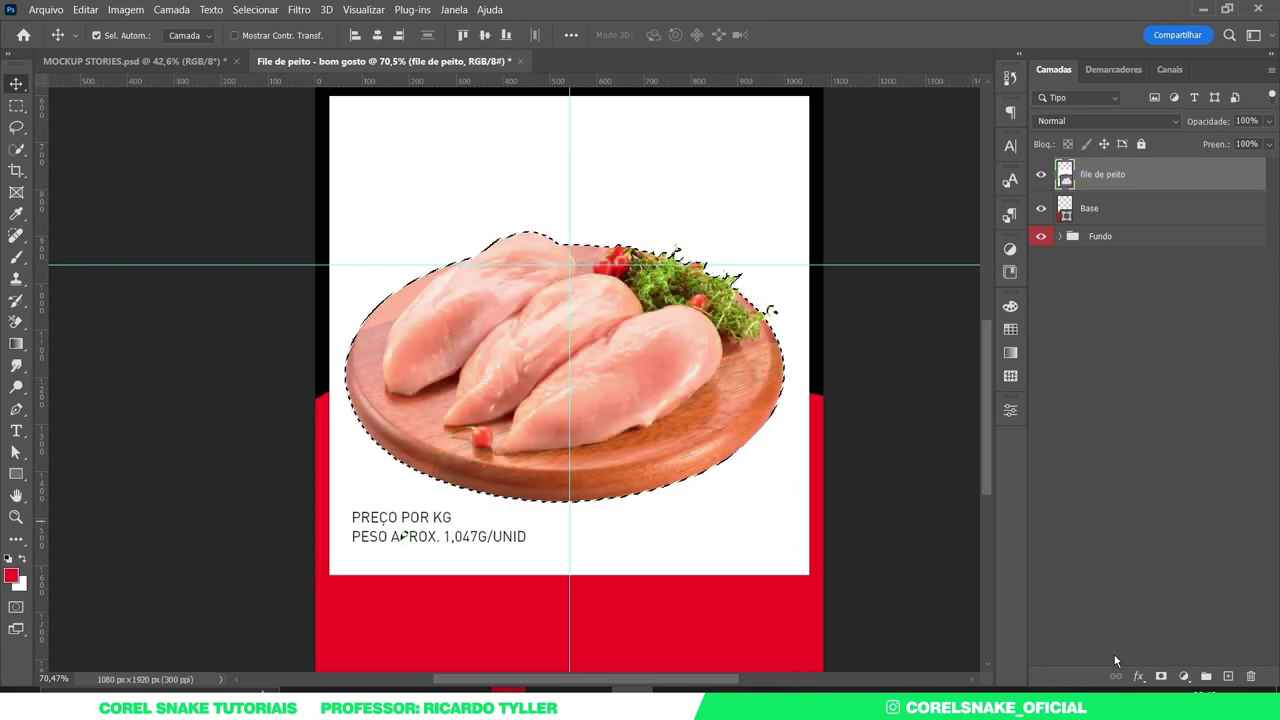
Step: Mask the file de peito layer to hide its white background and open the mask's edge refinement
left_click(1161, 676)
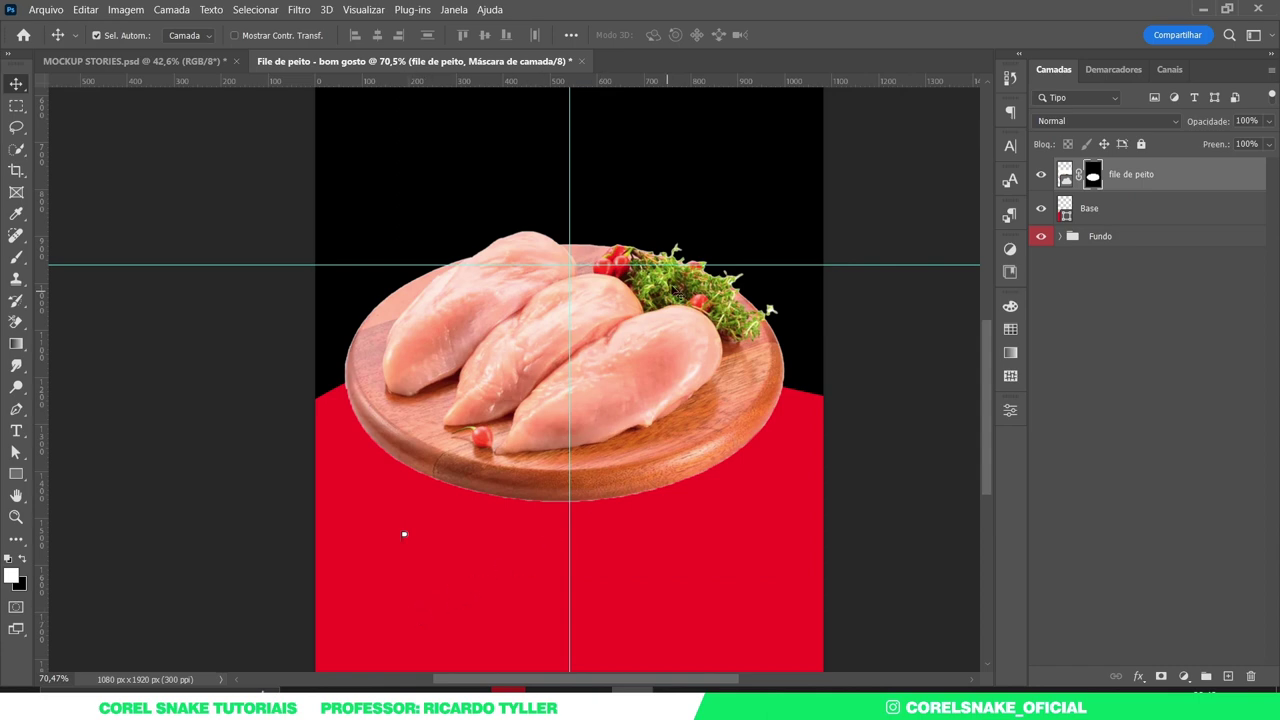
scroll(629, 489, "up", 5)
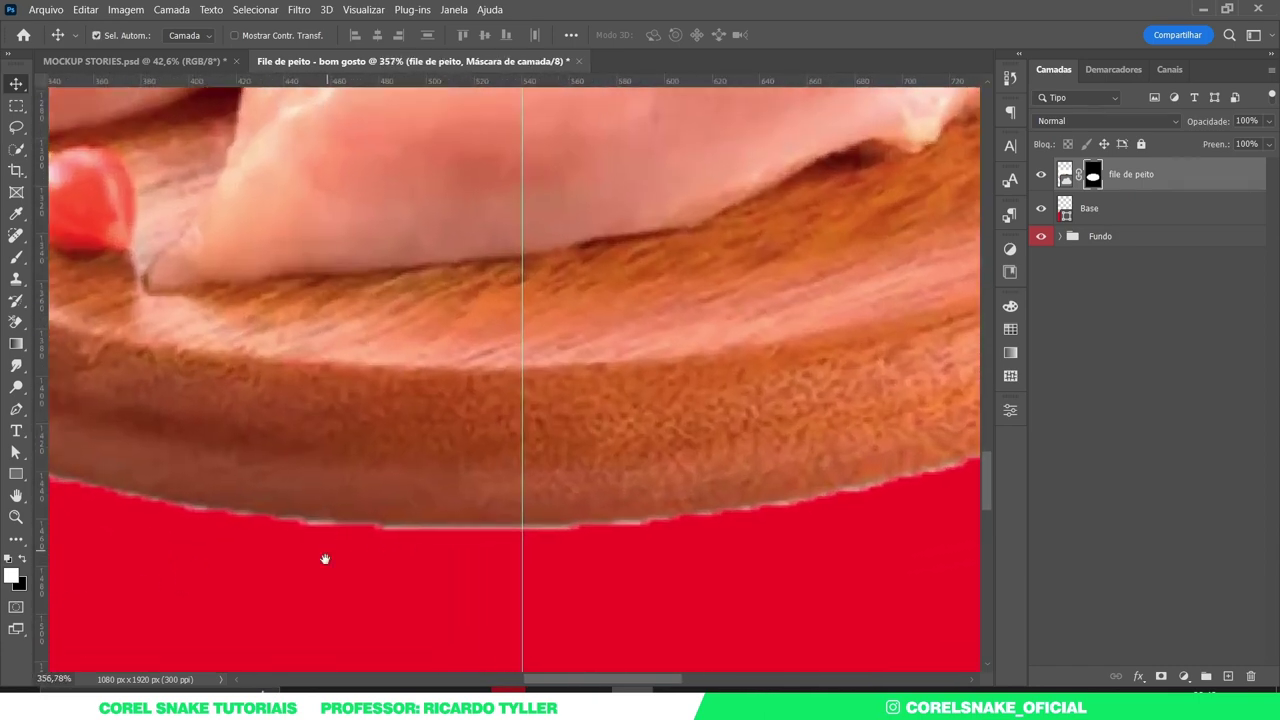
left_click_drag(323, 557, 417, 508)
key("ctrl")
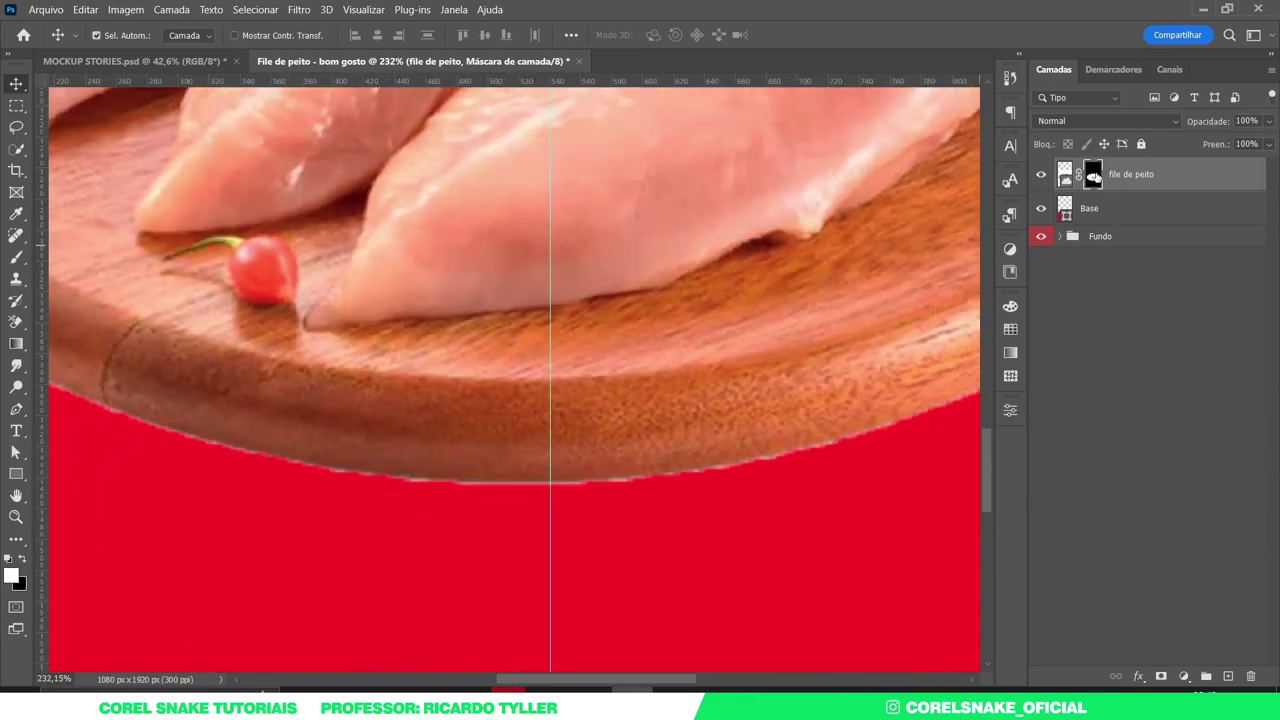
double_click(1093, 180)
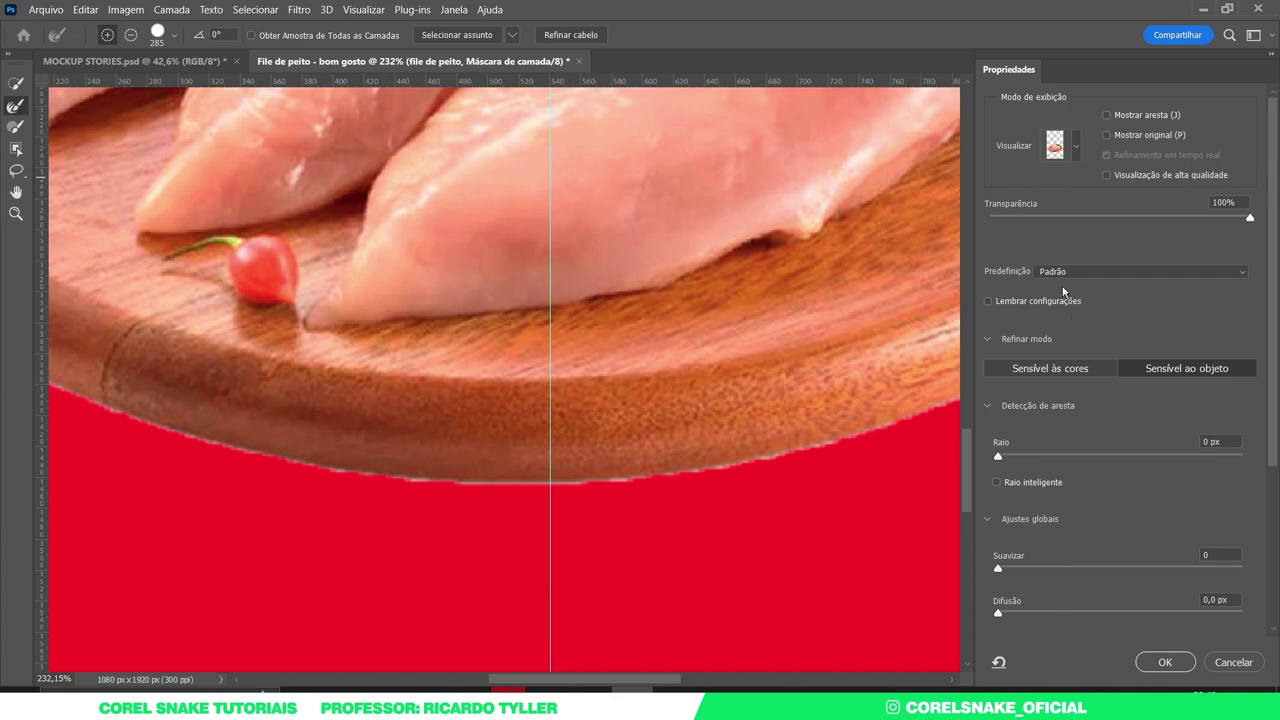
Step: Refine the mask with Smooth 22, Feather 1.5 px, Shift Edge -31%, output as a new masked layer
scroll(1087, 401, "down", 1)
scroll(1087, 408, "down", 1)
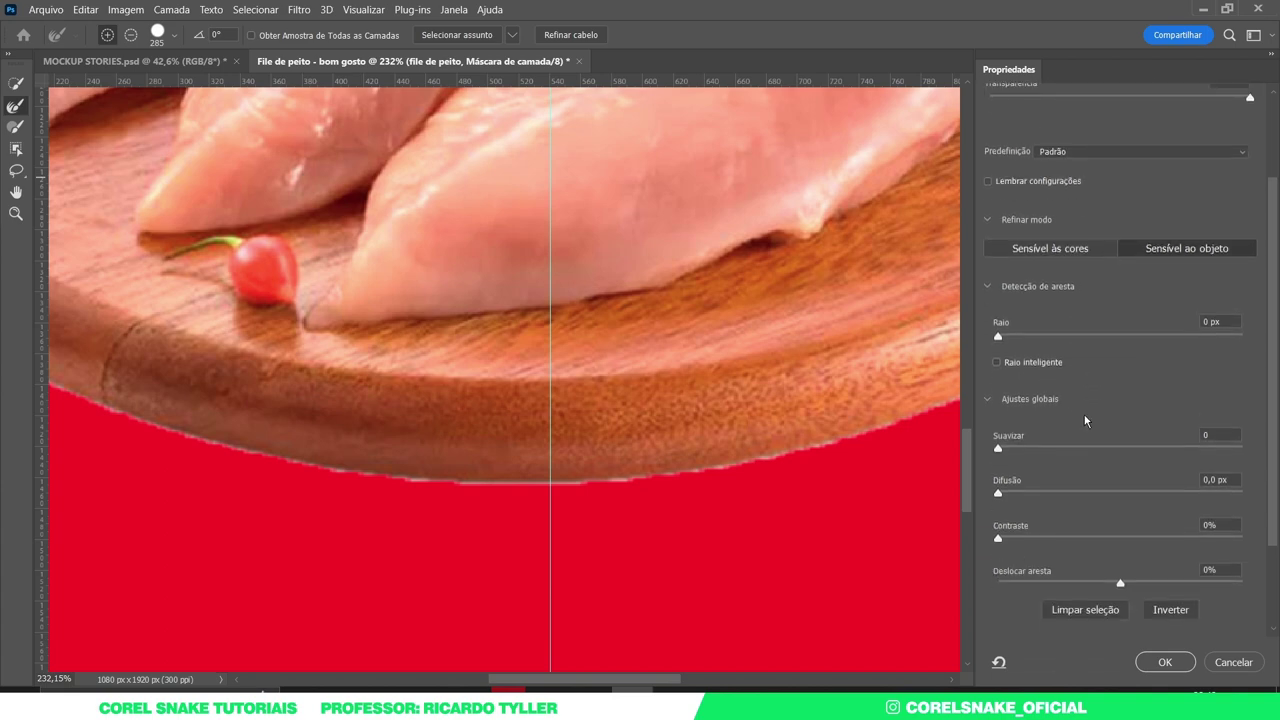
scroll(1085, 415, "down", 2)
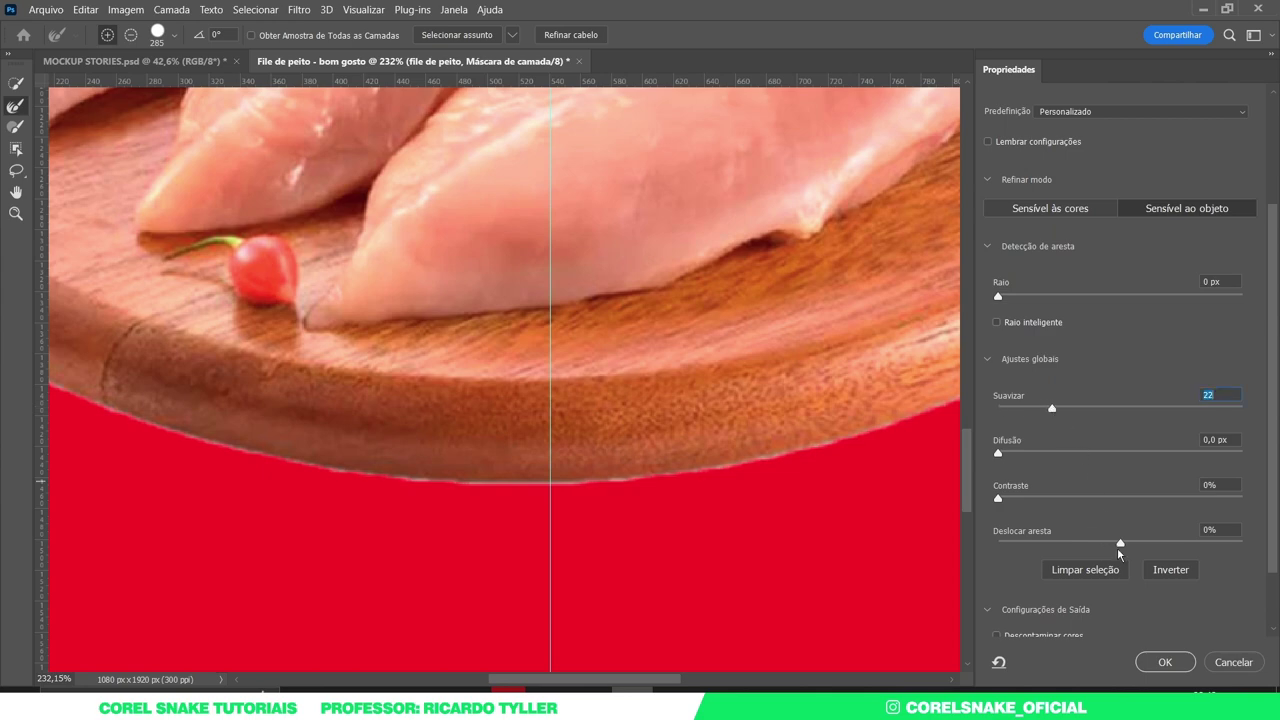
left_click_drag(1120, 545, 1080, 544)
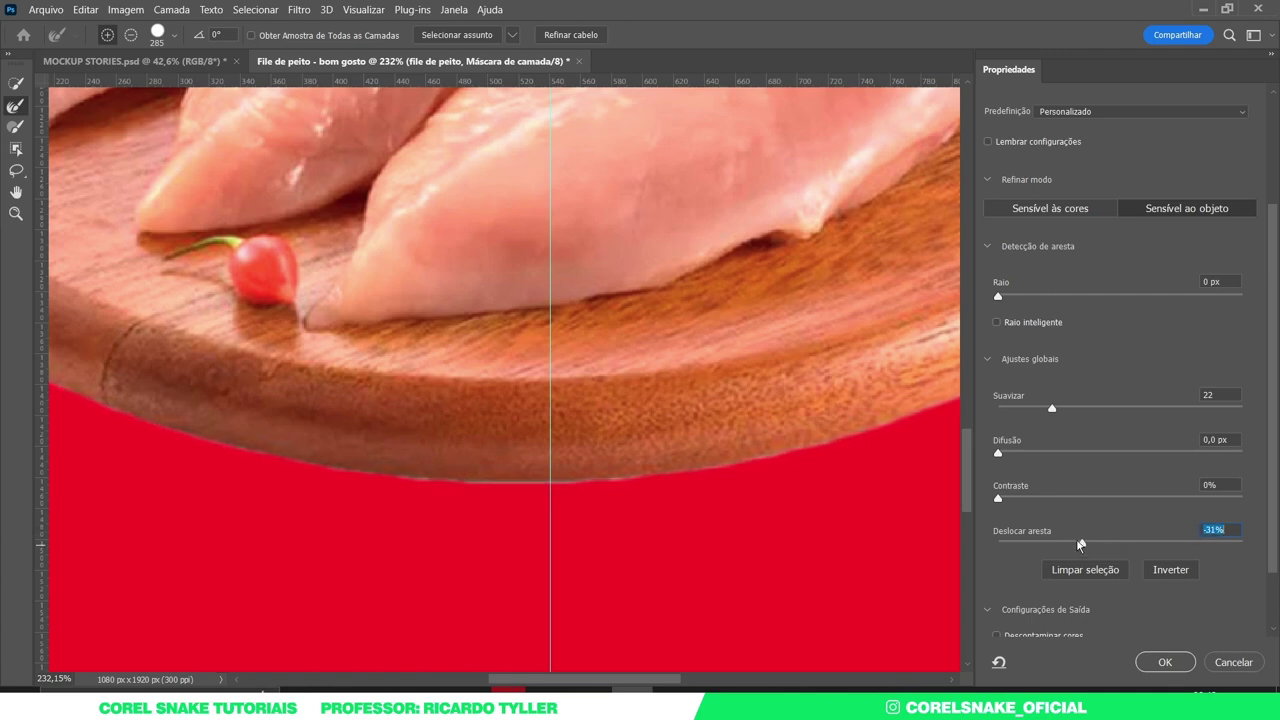
left_click(1017, 454)
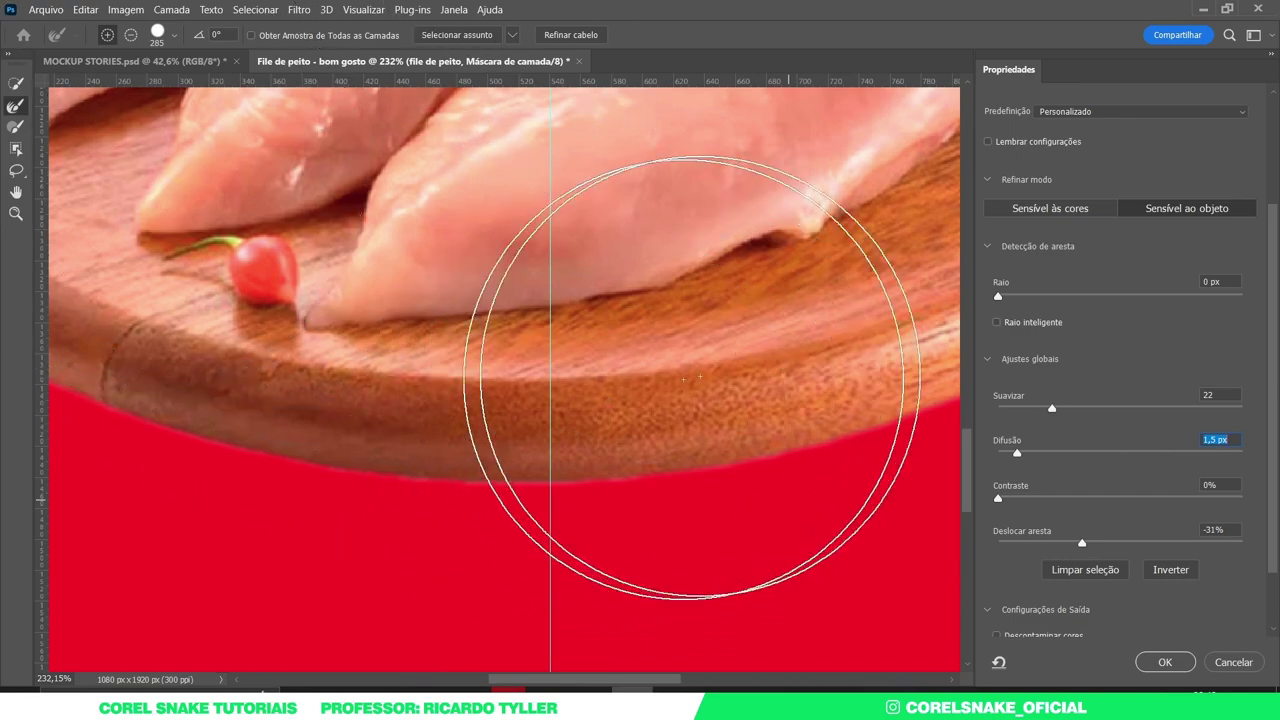
left_click(967, 384)
left_click_drag(967, 384, 966, 362)
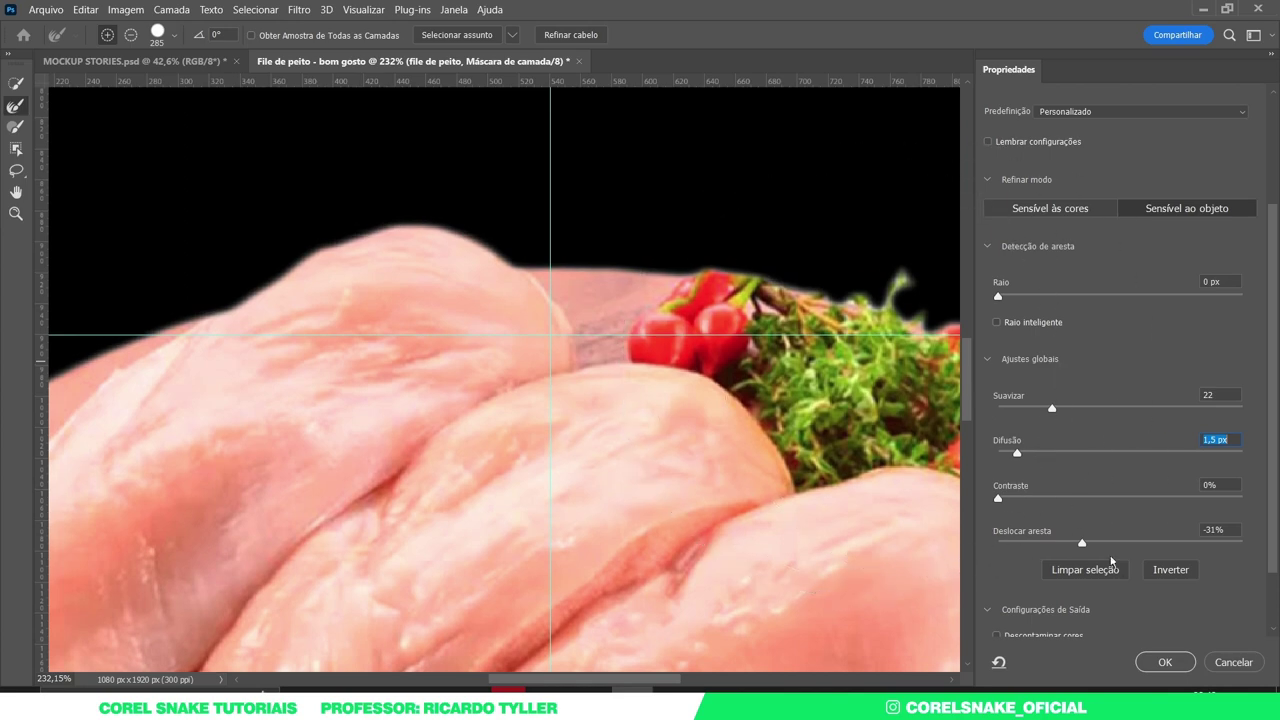
left_click(1163, 663)
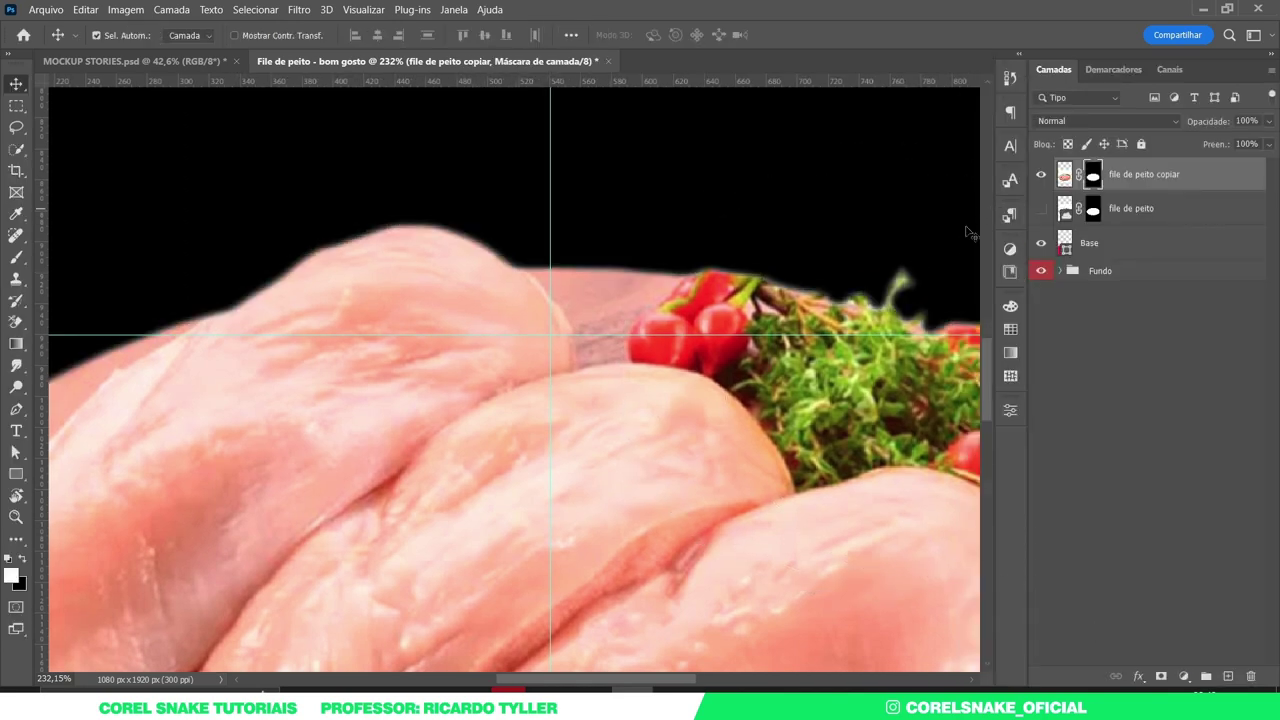
Step: Try a brush stroke on the mask beside the herbs, undo it, and make black the painting colour
scroll(523, 366, "down", 5)
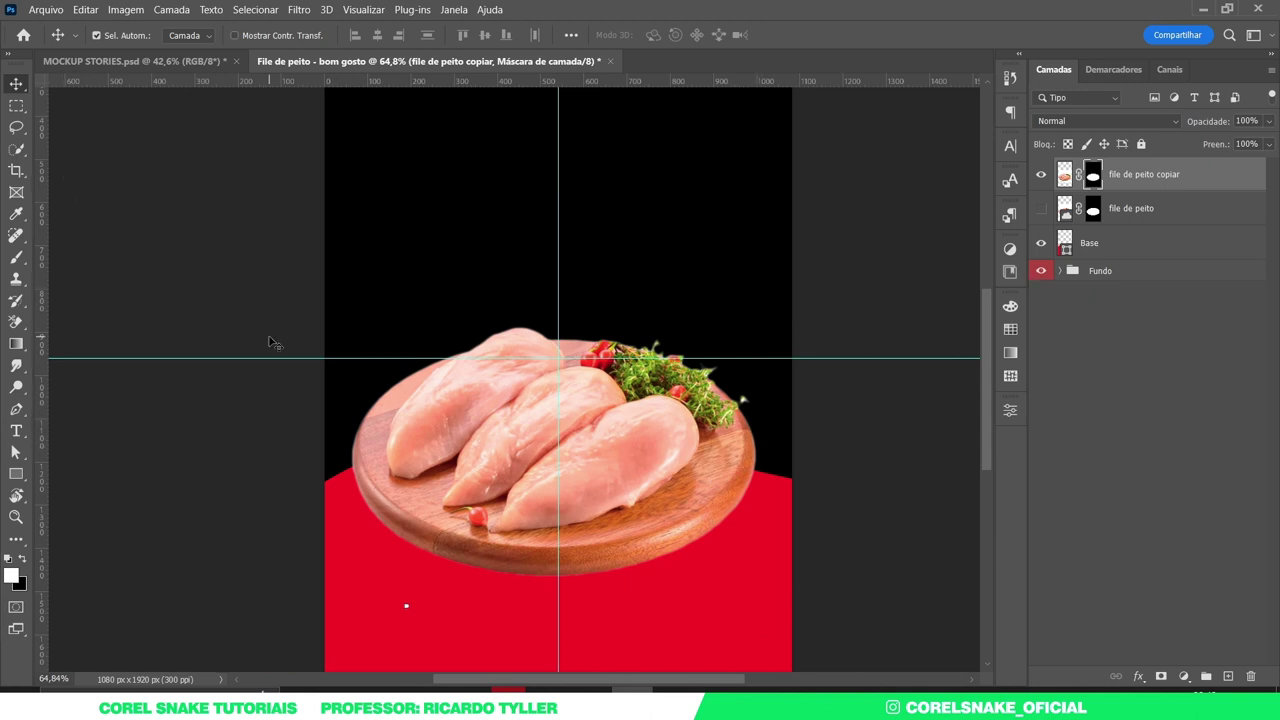
key("b")
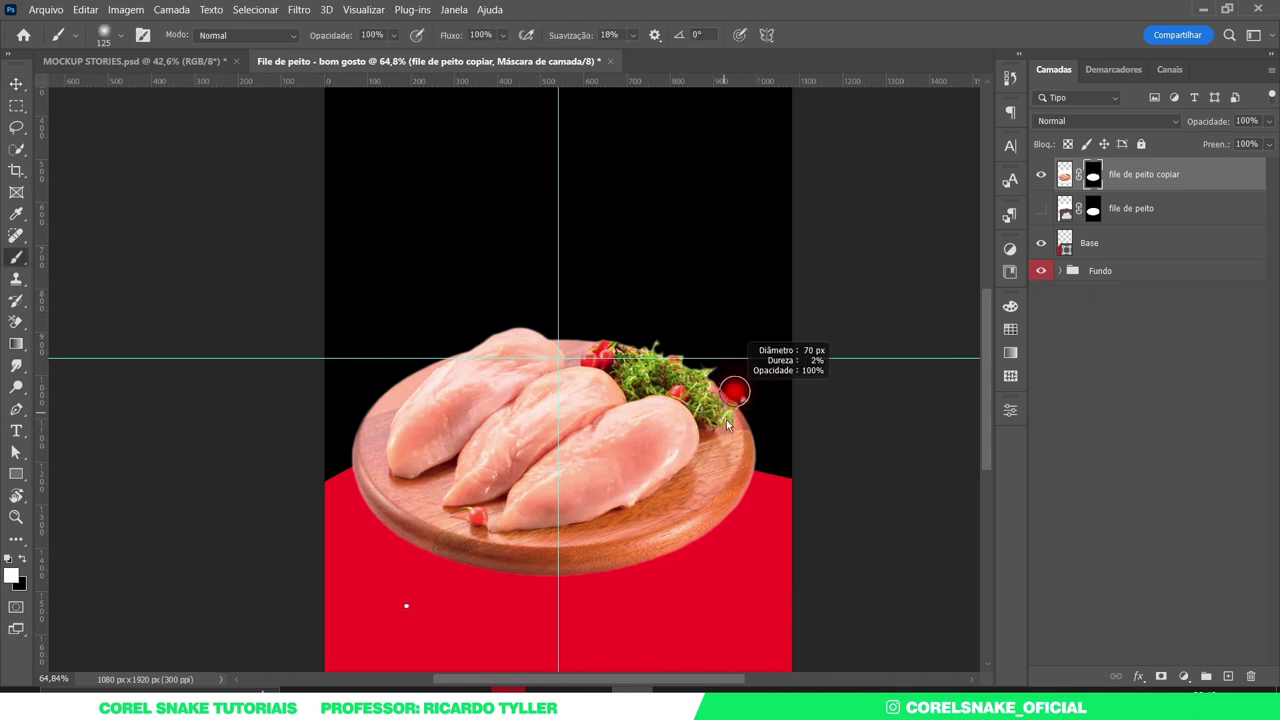
left_click_drag(754, 405, 753, 391)
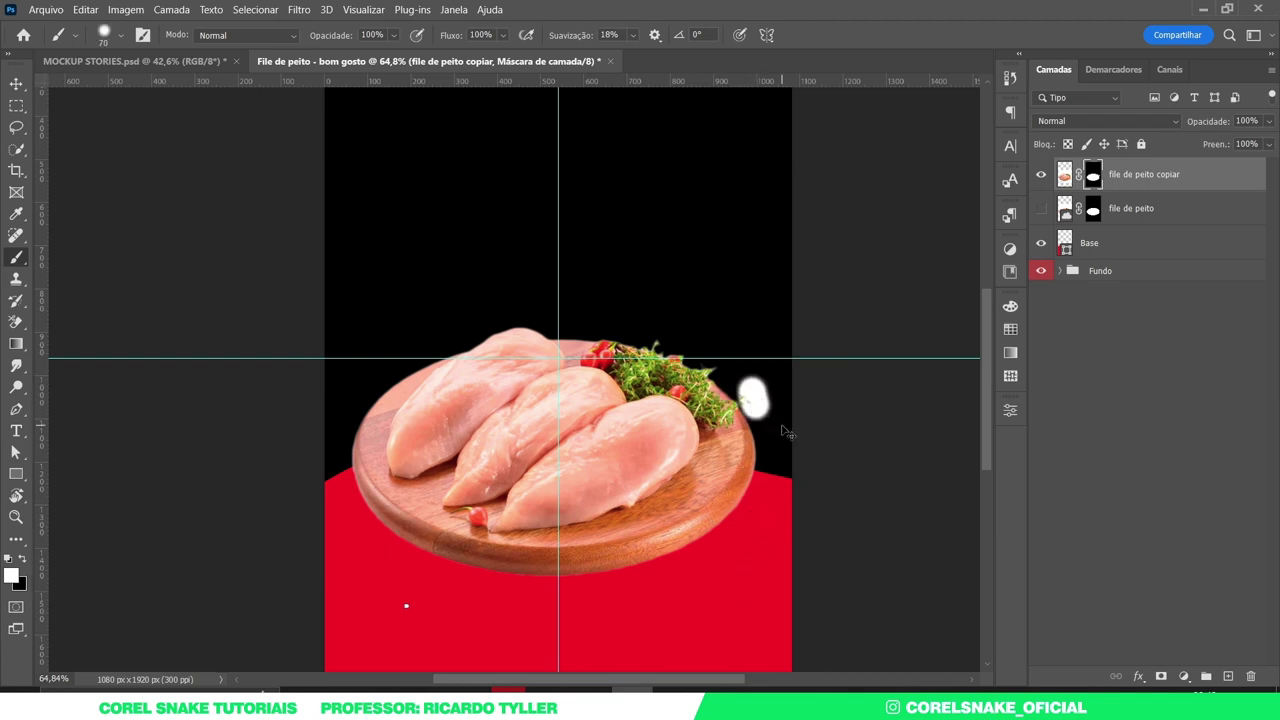
key("ctrl+z")
key("x")
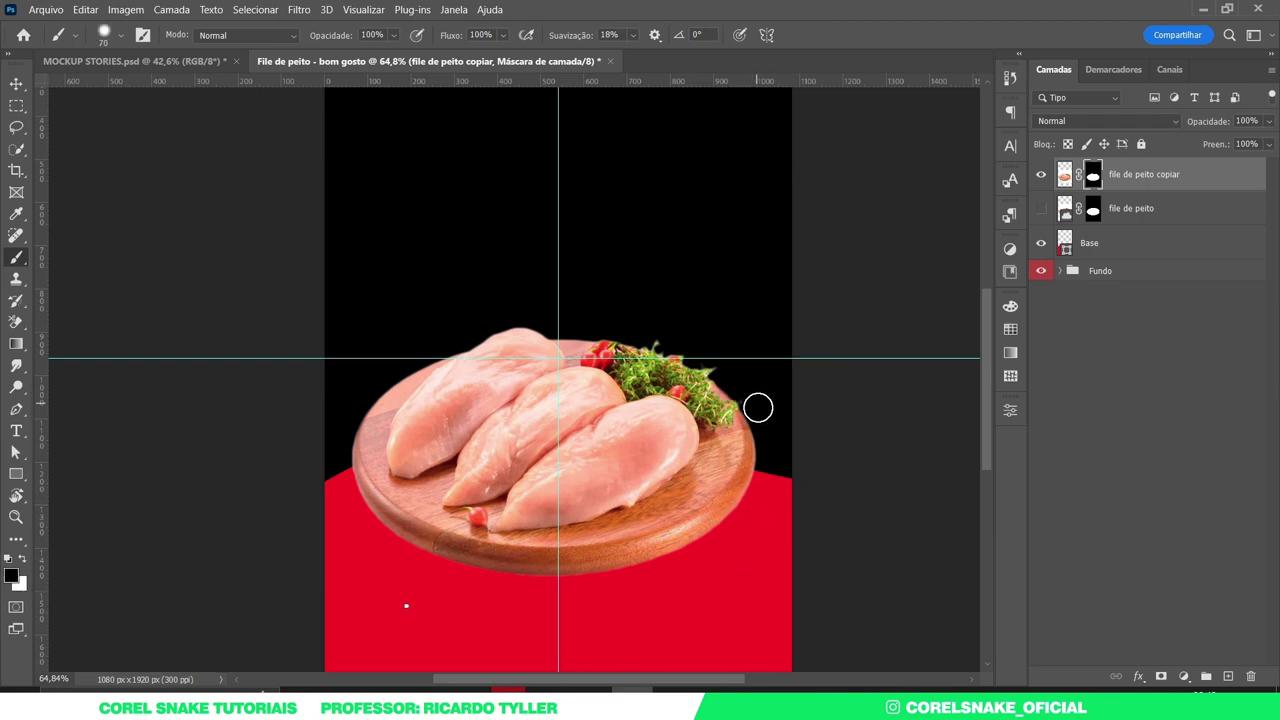
Step: Move the chicken plate down about 100 px so it rests over the red area
left_click(16, 83)
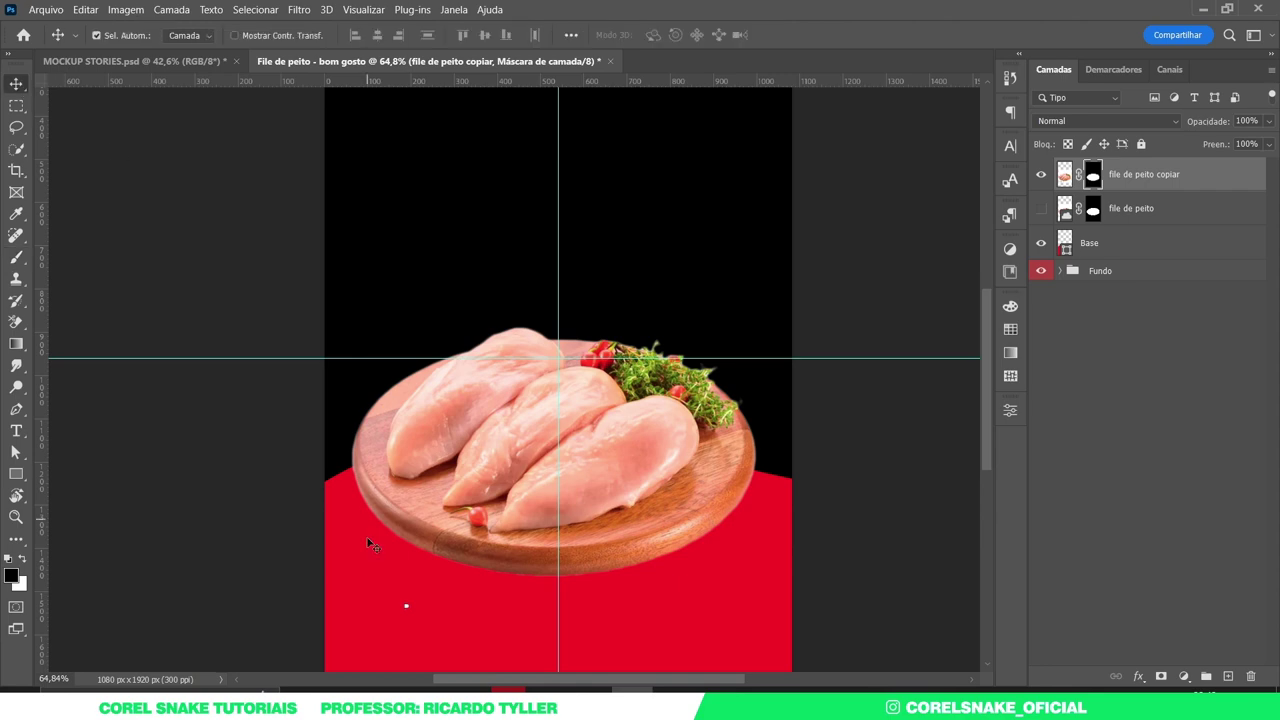
left_click_drag(448, 560, 450, 590)
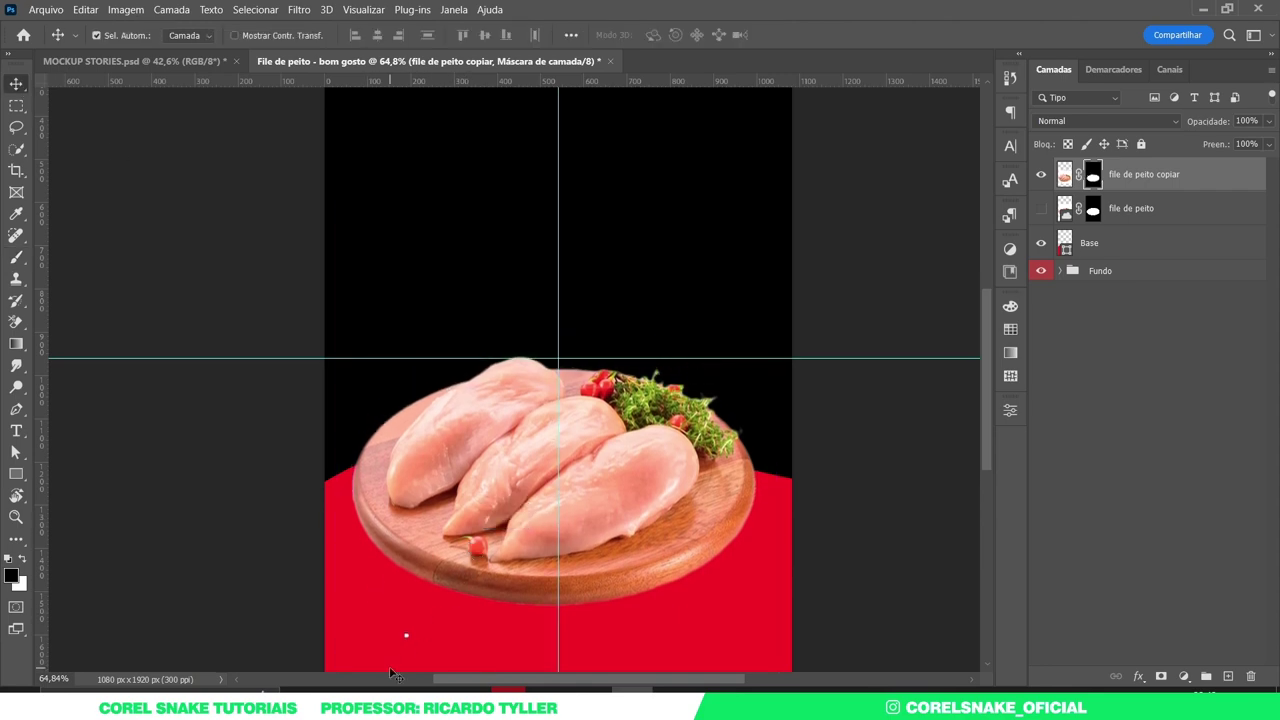
key("b")
scroll(404, 650, "up", 5)
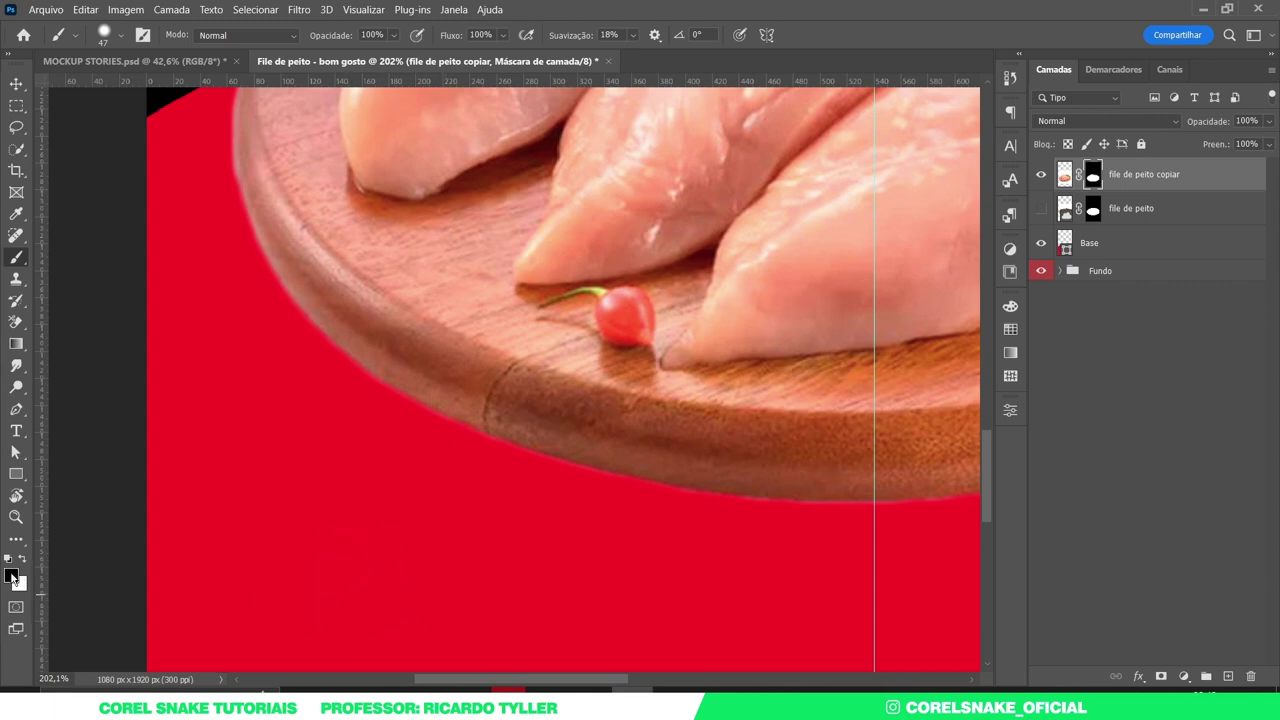
left_click(16, 84)
scroll(515, 386, "down", 5)
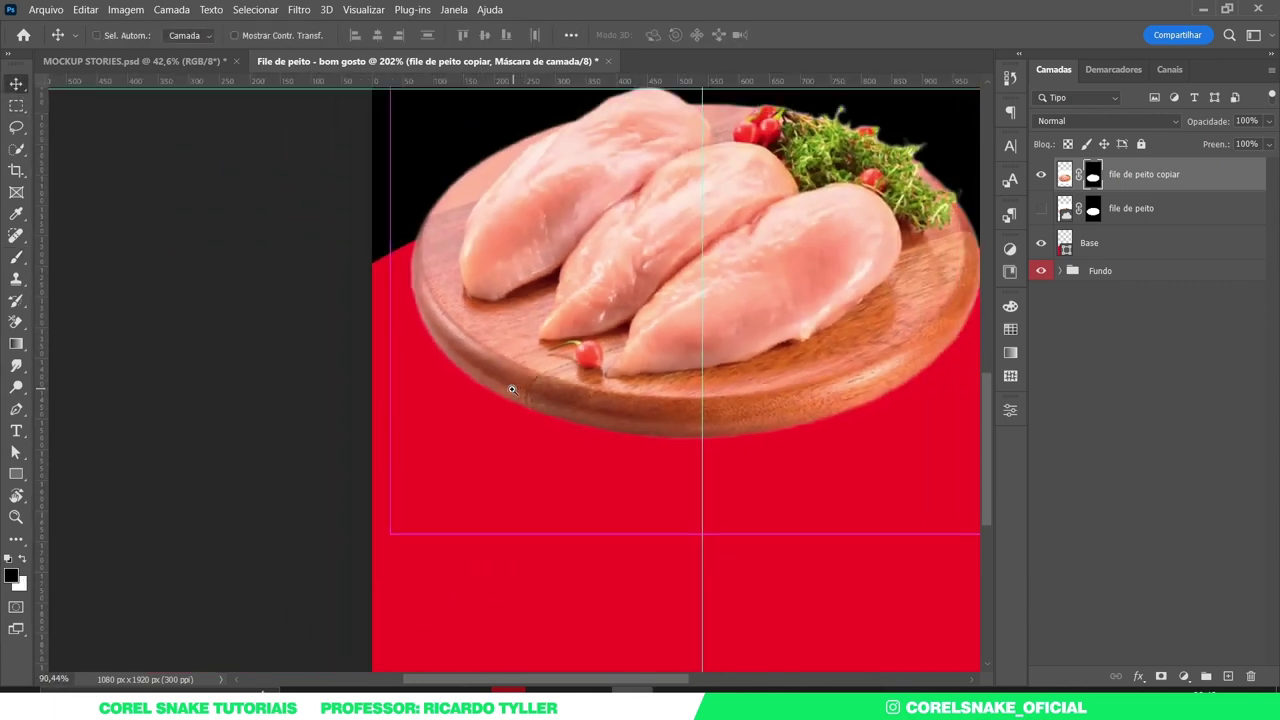
scroll(512, 390, "down", 3)
left_click_drag(670, 292, 675, 375)
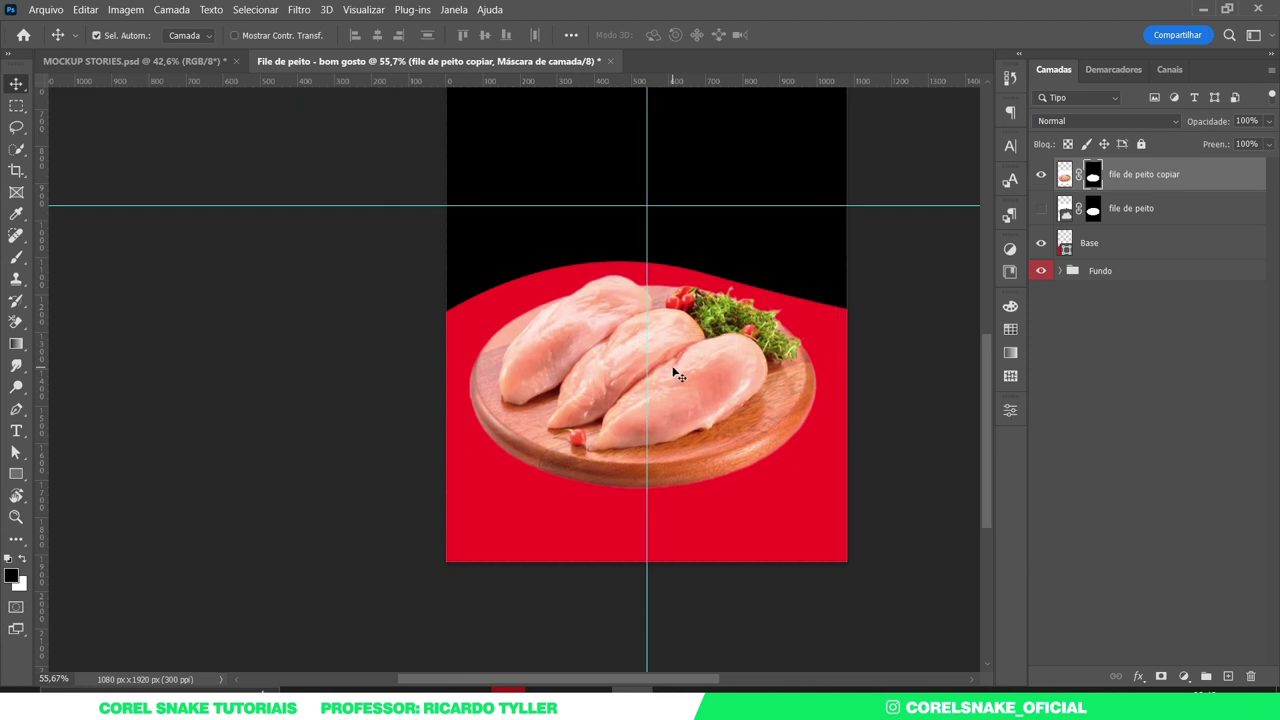
scroll(672, 370, "down", 2)
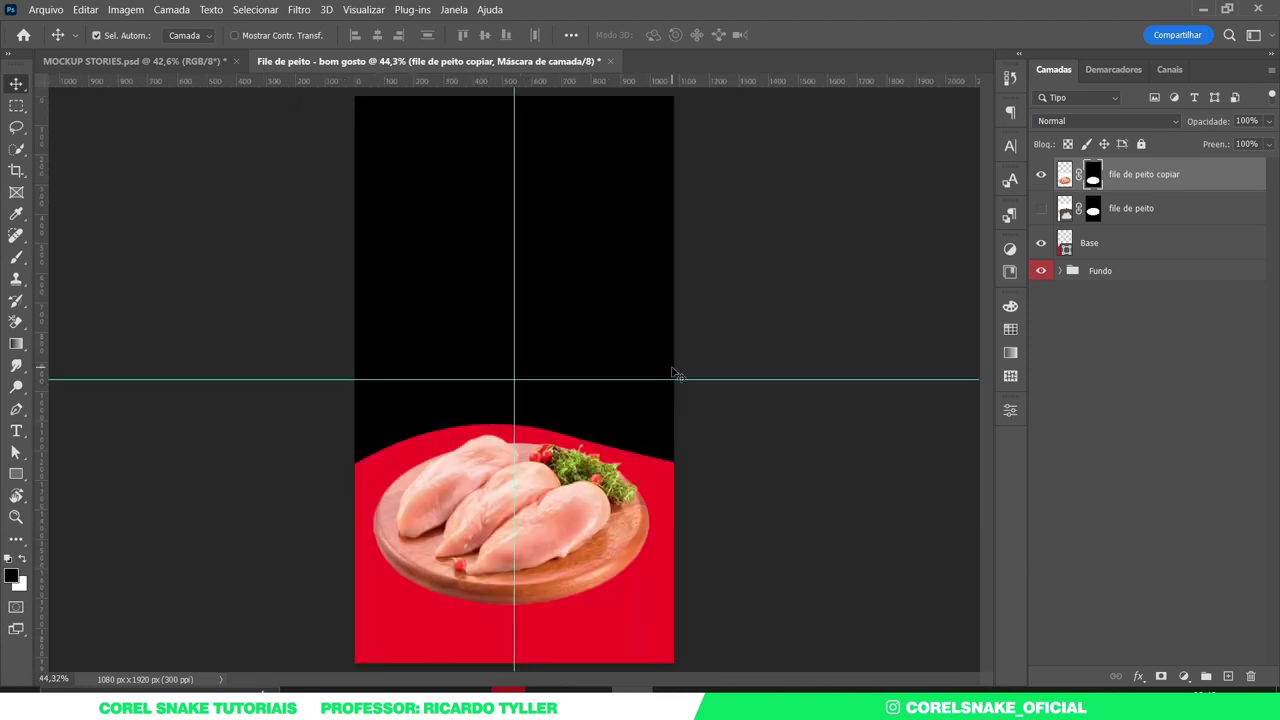
Step: Try enlarging the plate with Free Transform, then cancel to keep its original size
key("ctrl+t")
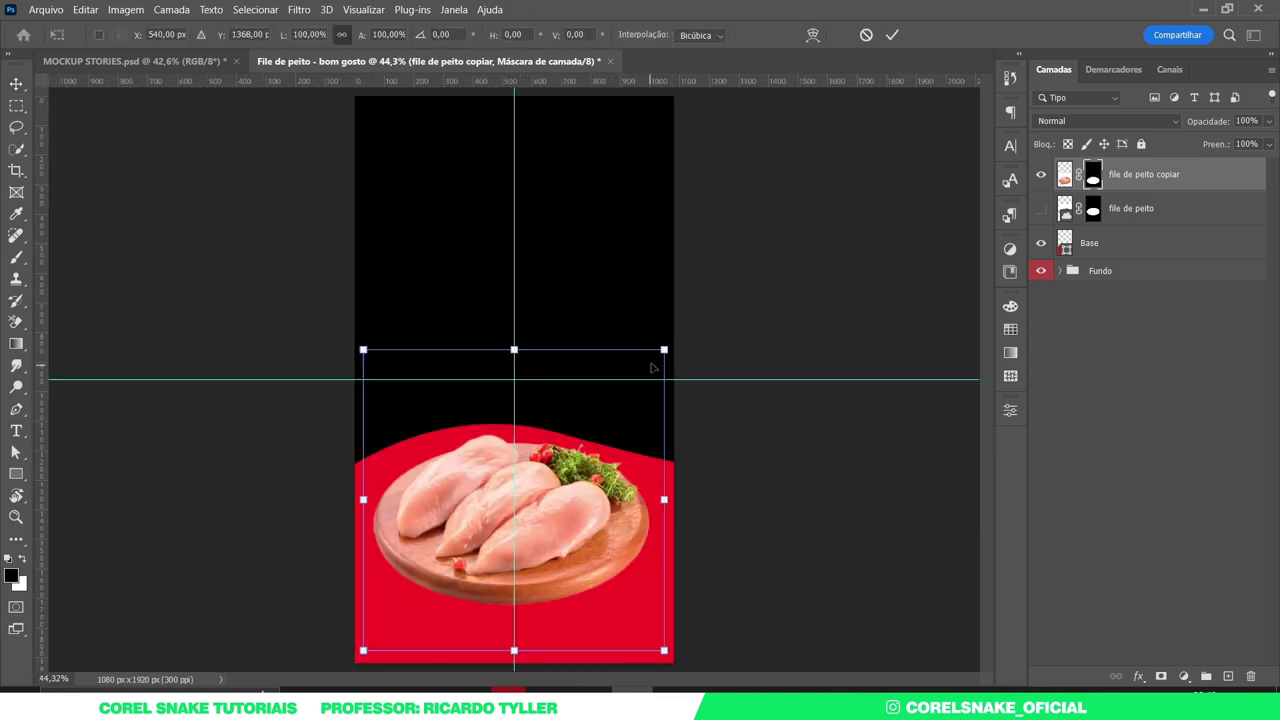
left_click_drag(663, 349, 686, 331)
key("Escape")
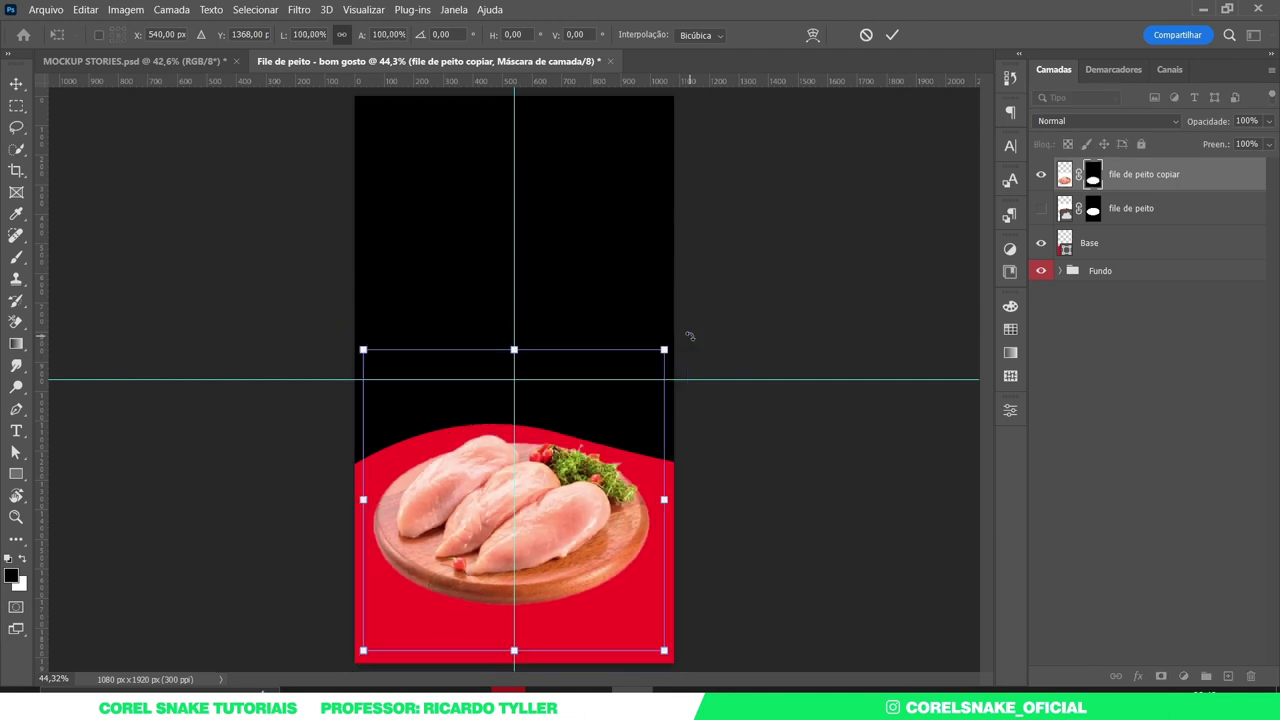
Step: Convert file de peito copiar to a smart object, enlarge it to about 110% and shift it up and right
right_click(1141, 175)
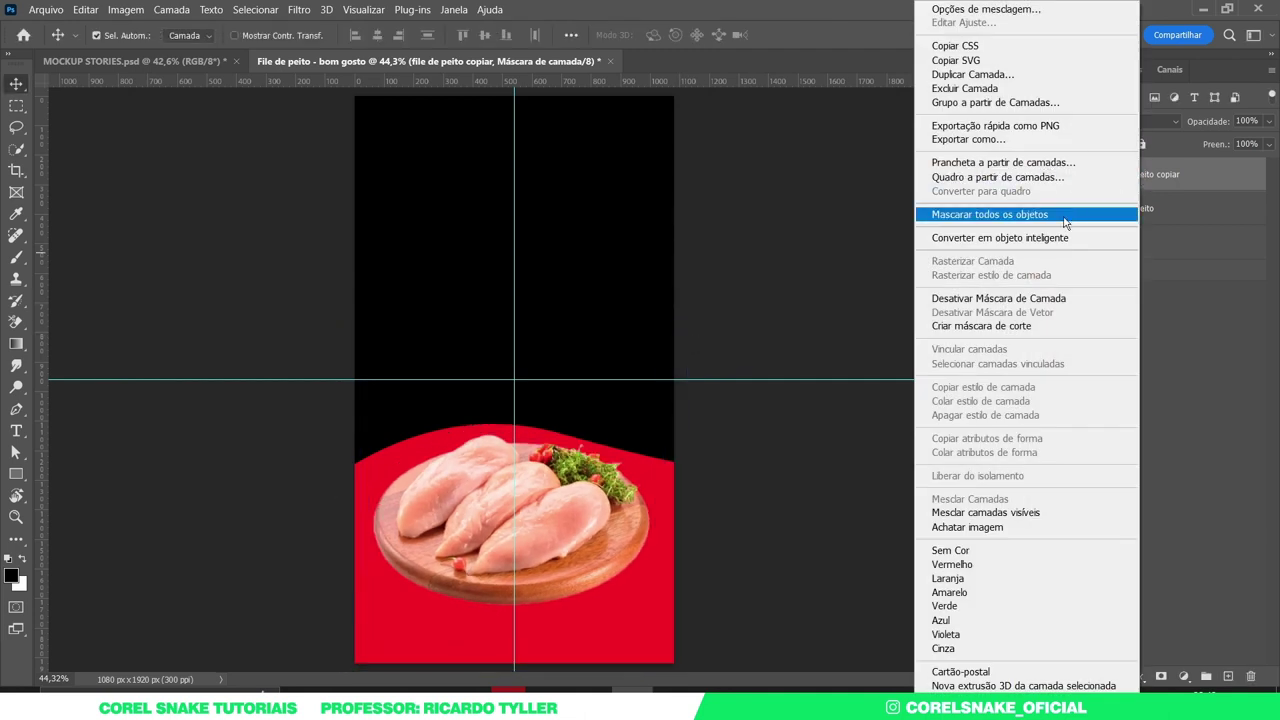
left_click(1024, 238)
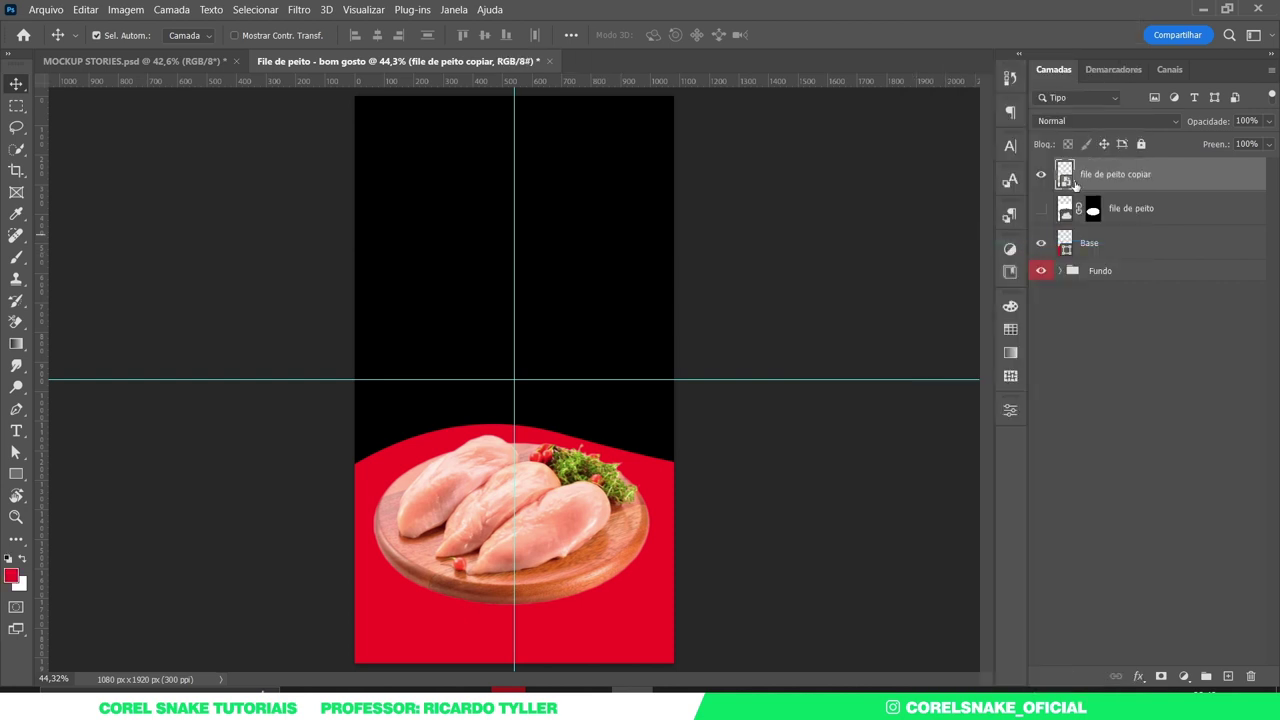
key("ctrl+t")
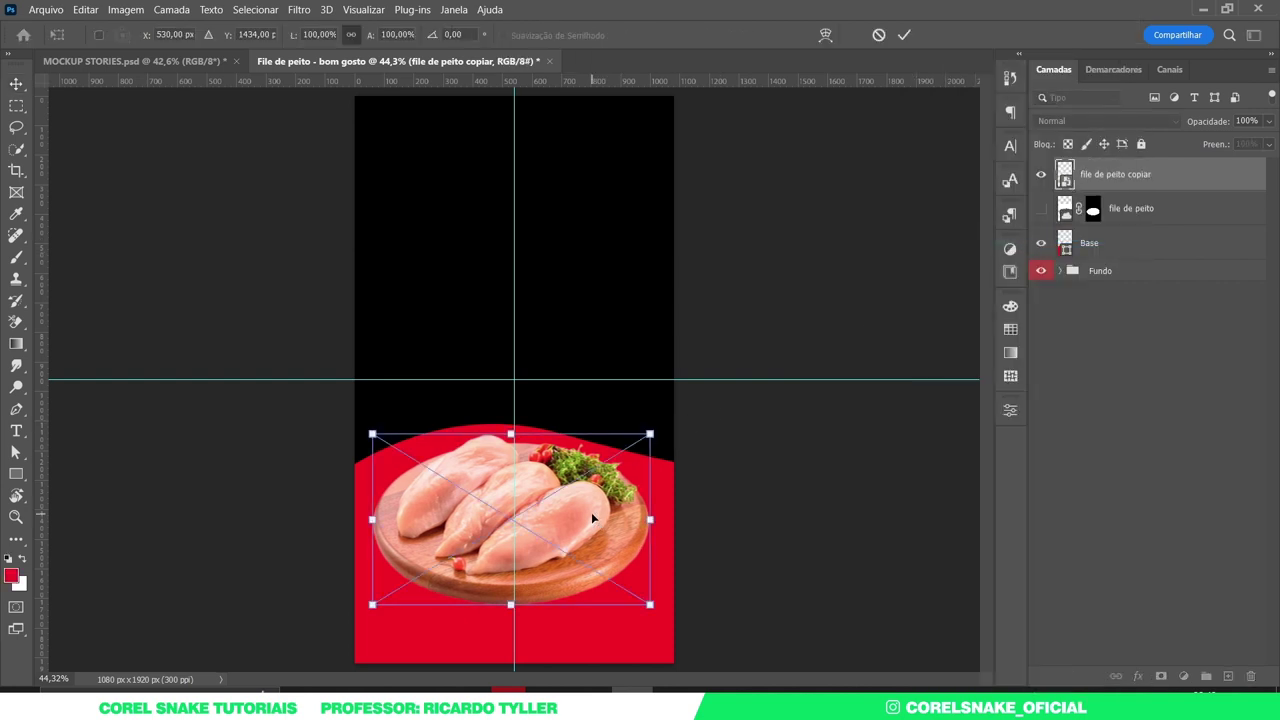
left_click_drag(650, 434, 686, 423)
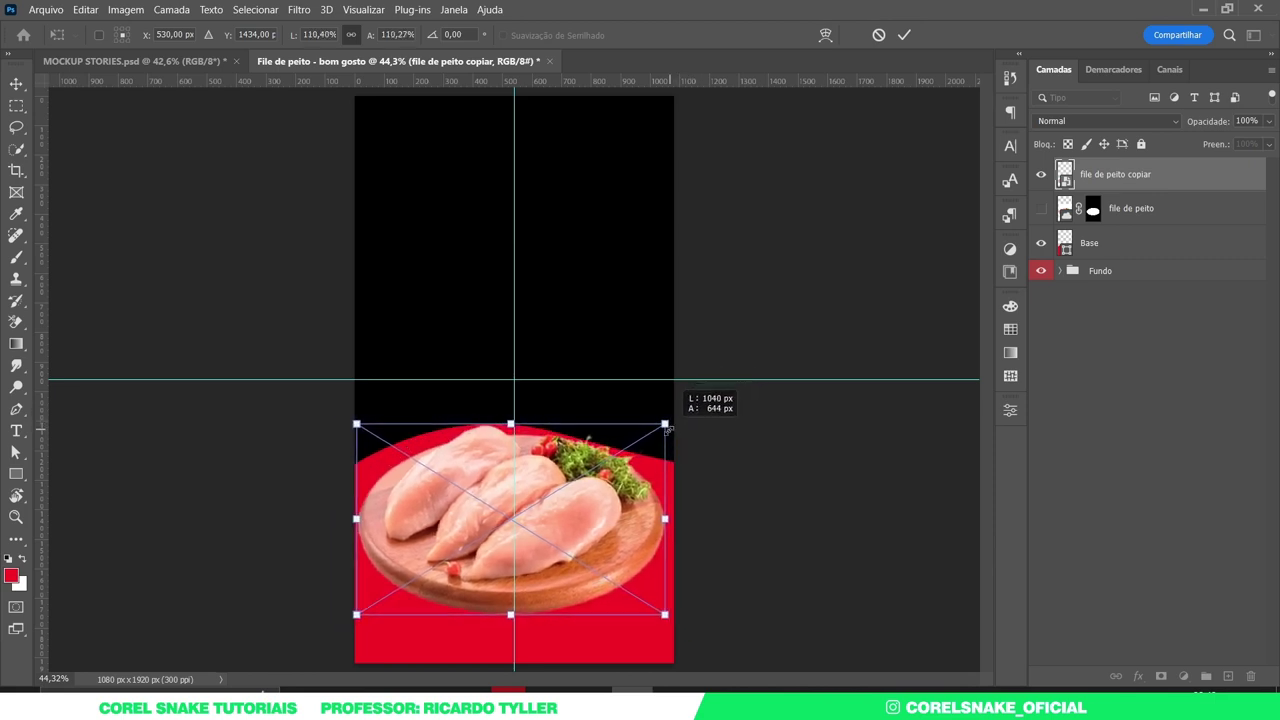
left_click_drag(686, 423, 664, 425)
left_click_drag(576, 513, 576, 497)
key("Return")
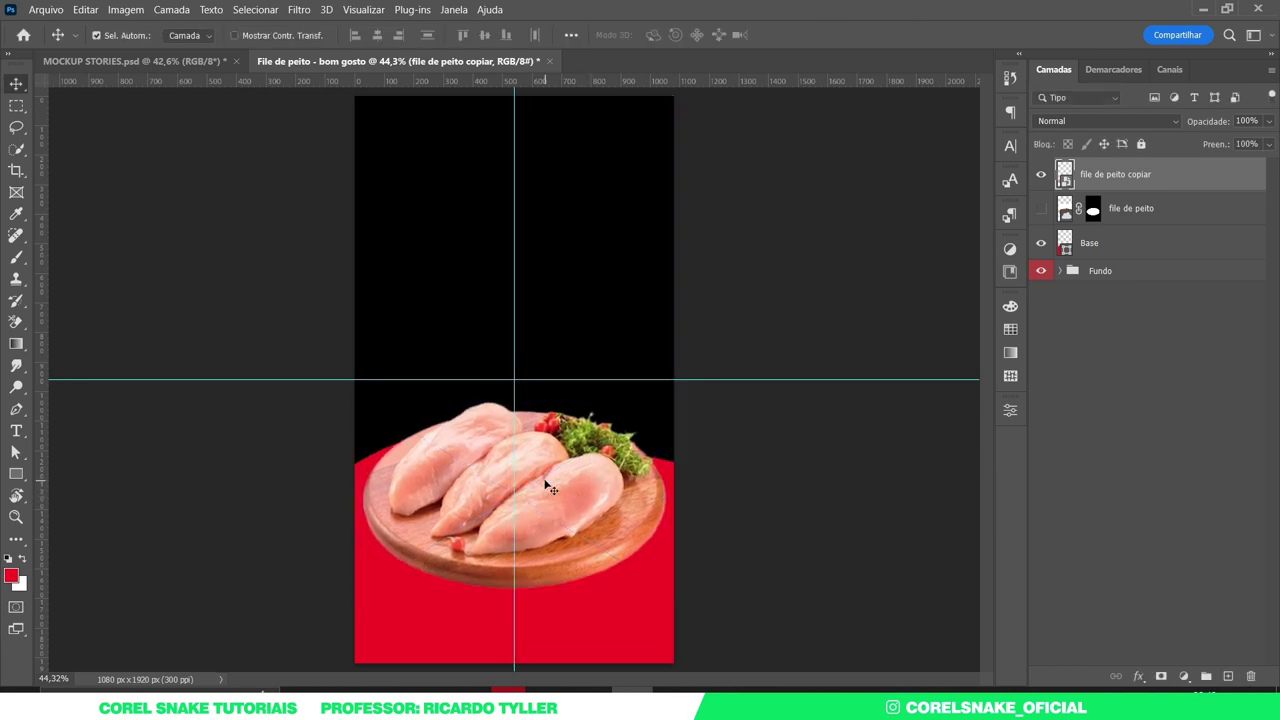
left_click_drag(577, 495, 582, 478)
left_click(1008, 273)
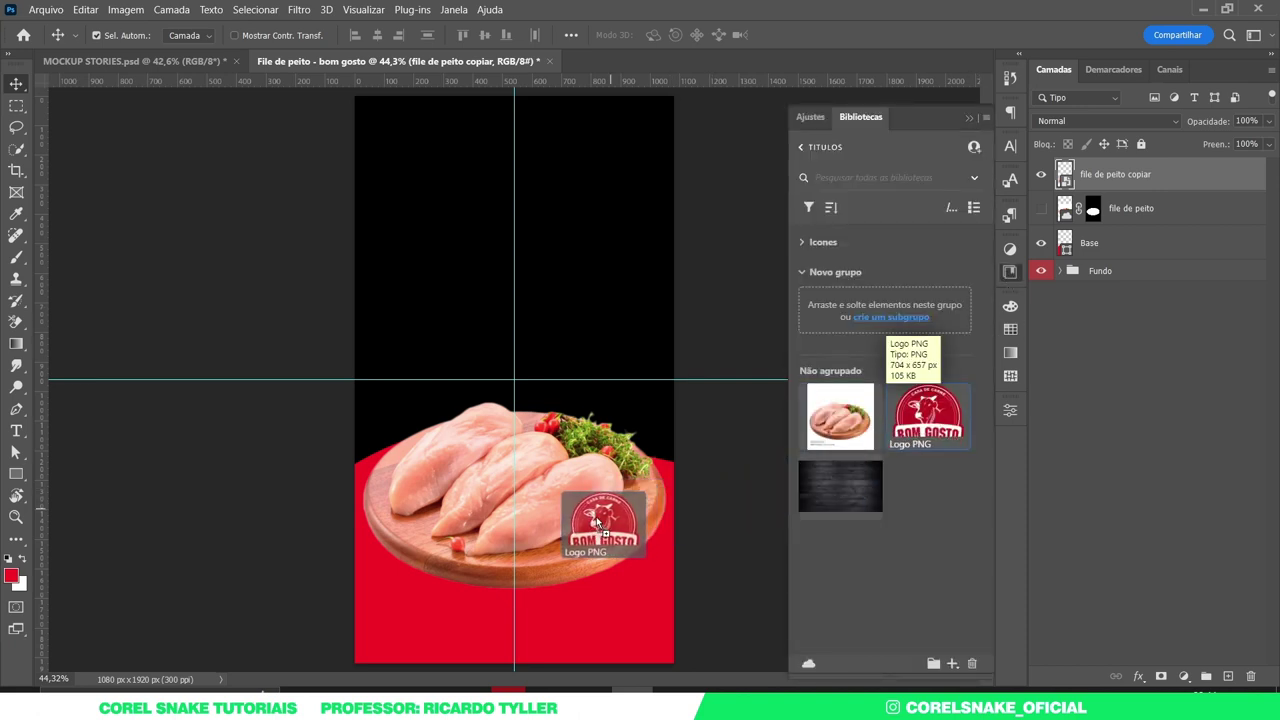
Step: Place the Bom Gosto logo from Libraries, shrink it to about 48% and set it on the plate
left_click_drag(928, 425, 667, 500)
left_click(1010, 272)
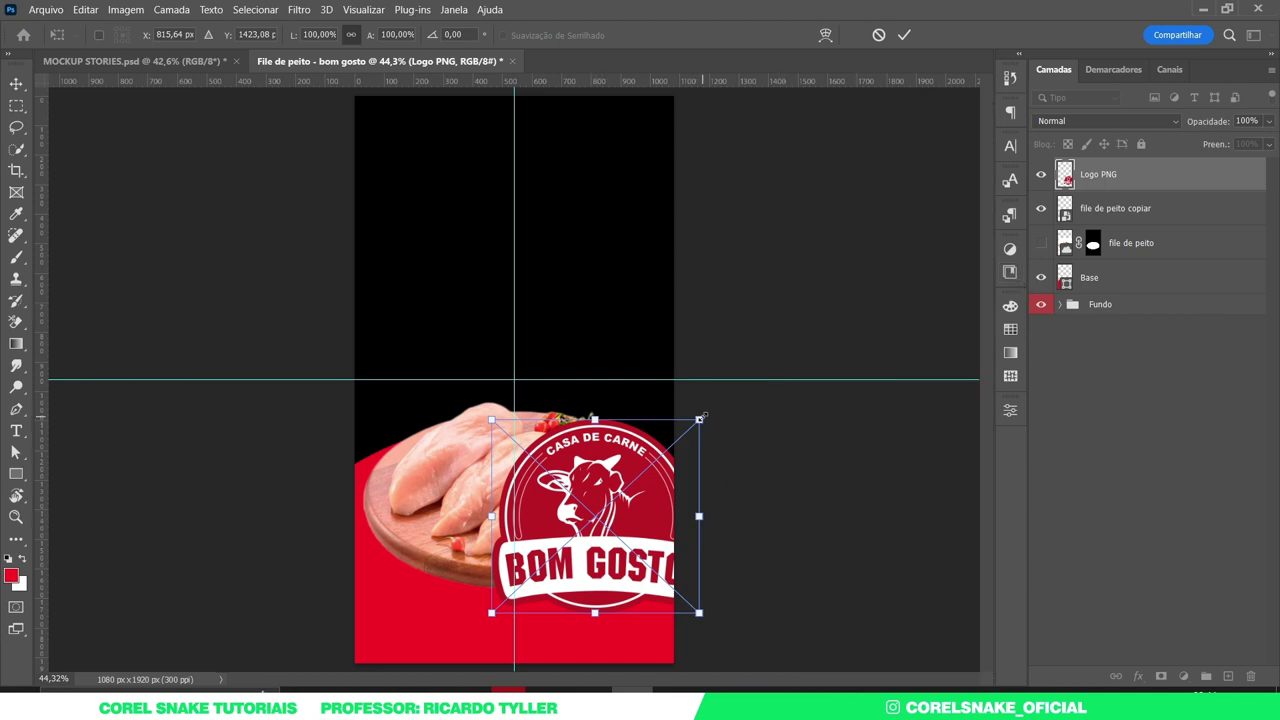
left_click_drag(699, 419, 615, 503)
left_click_drag(566, 555, 607, 548)
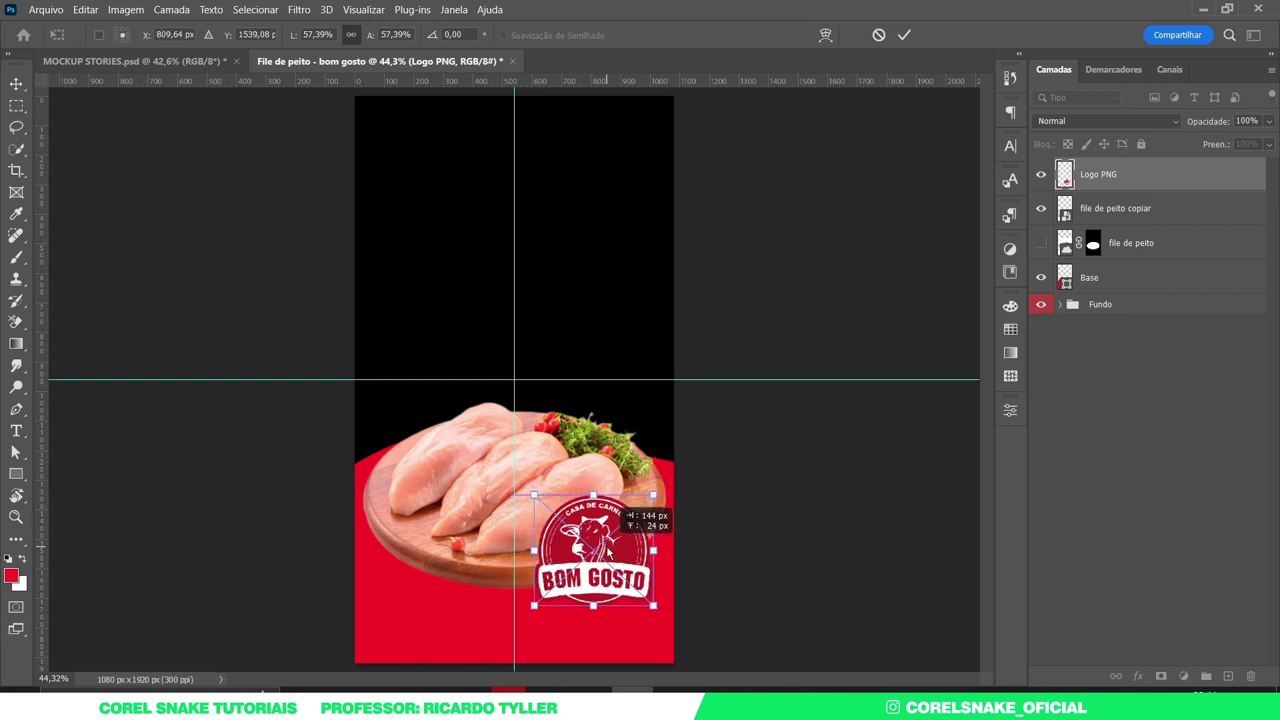
left_click_drag(652, 496, 632, 514)
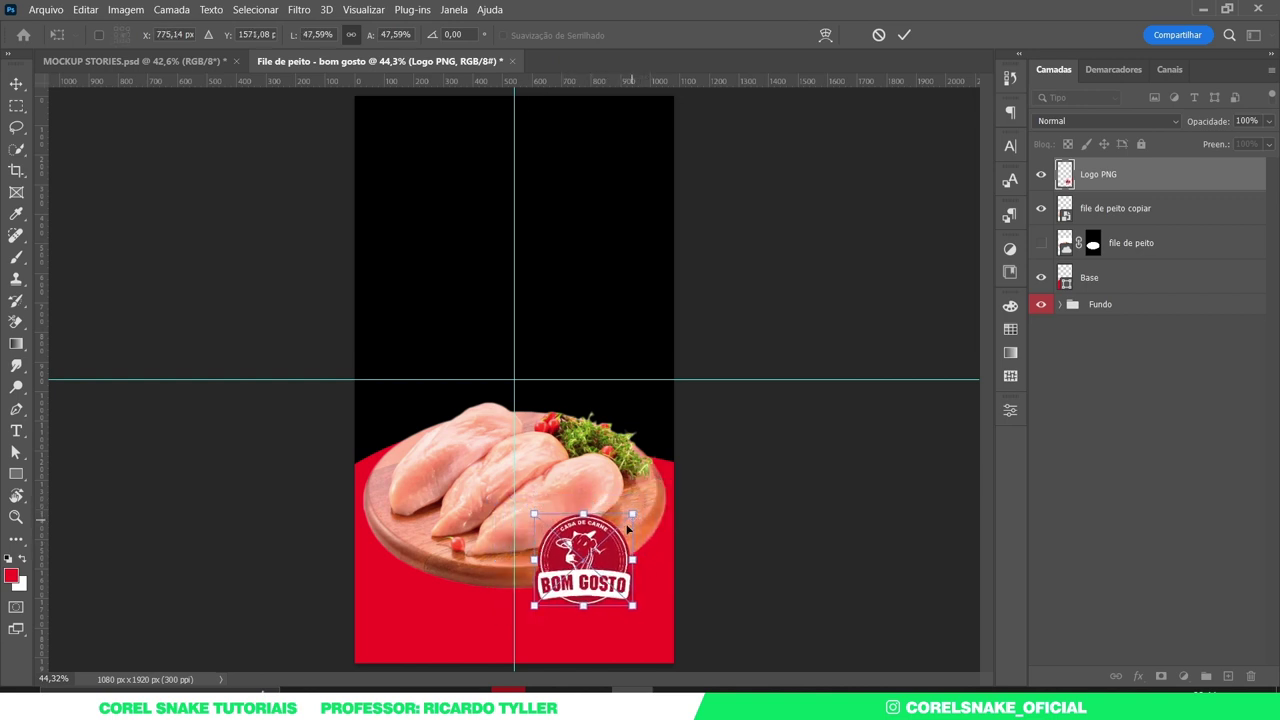
left_click_drag(584, 551, 602, 553)
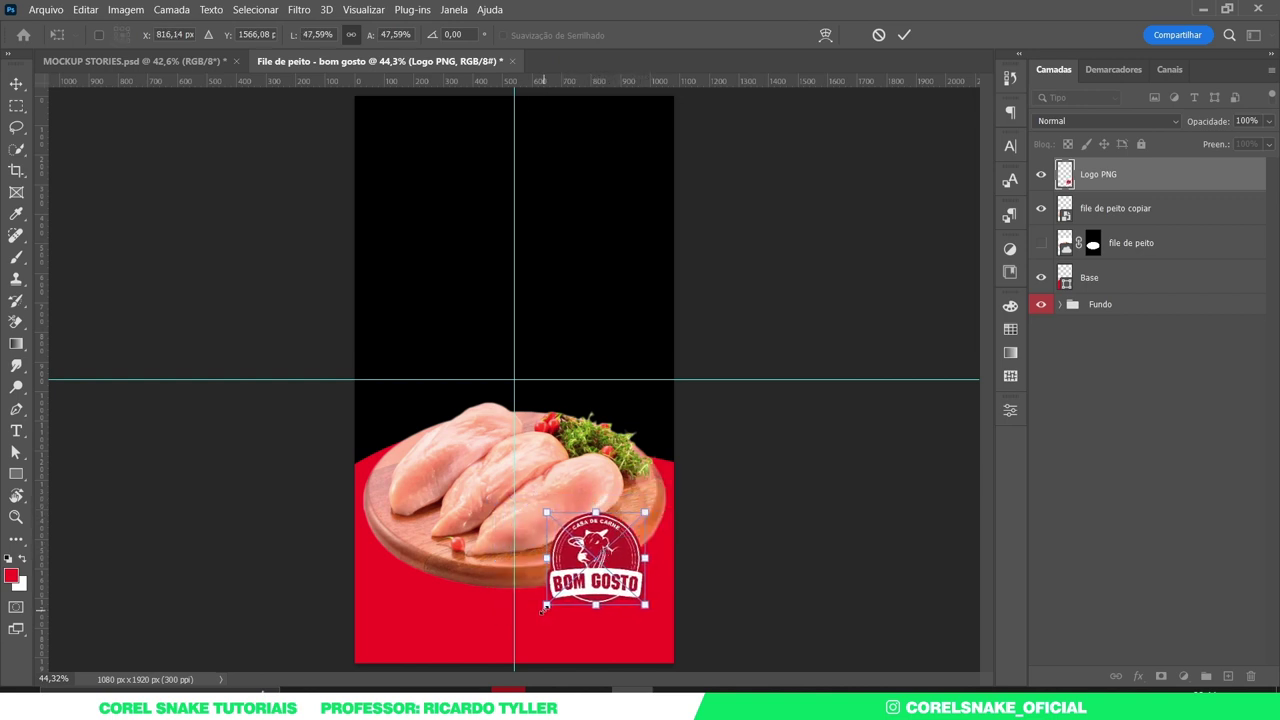
left_click_drag(540, 607, 543, 604)
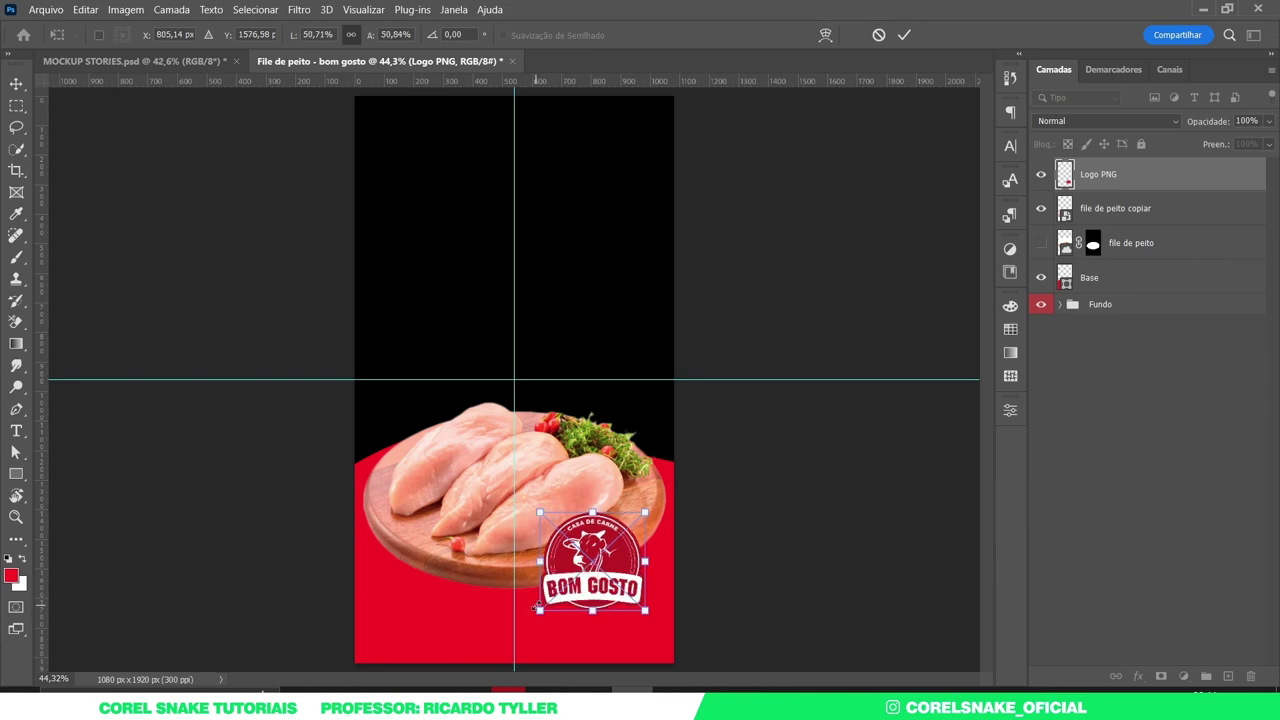
key("Return")
Step: Add the woodblack texture to the Fundo group, enlarge it over the background and set 25% opacity
left_click(594, 309)
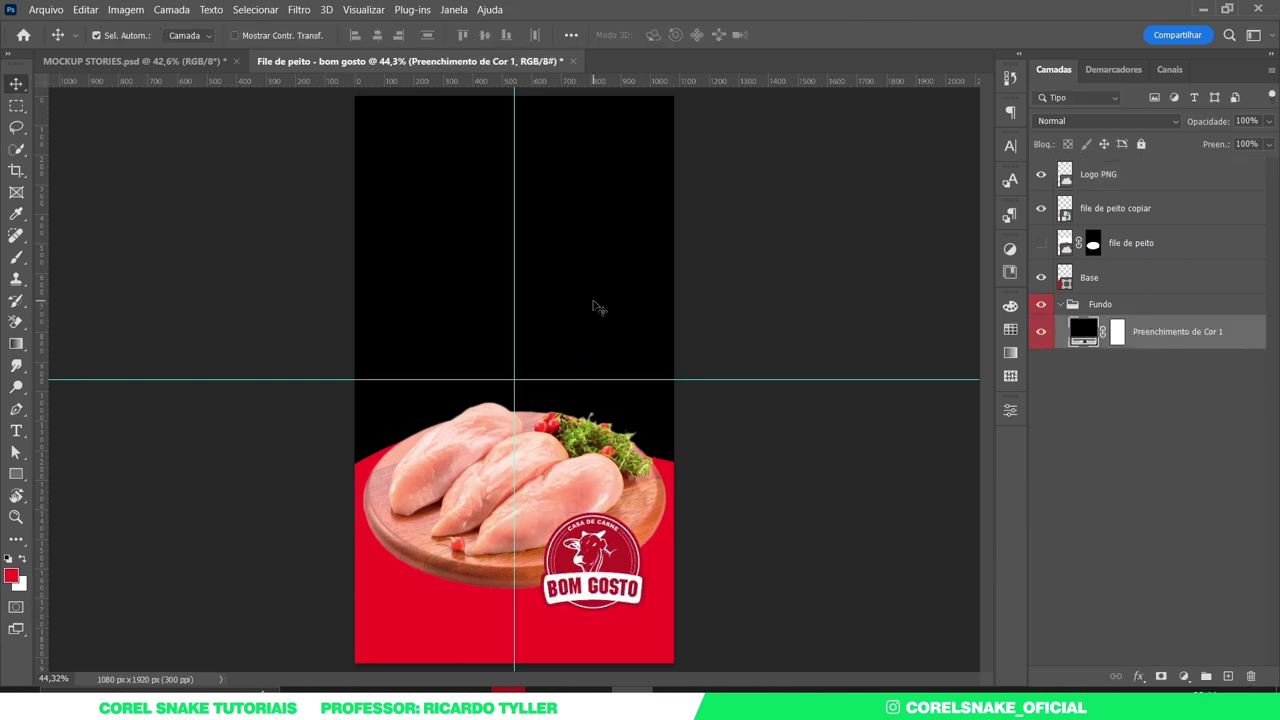
left_click(1010, 272)
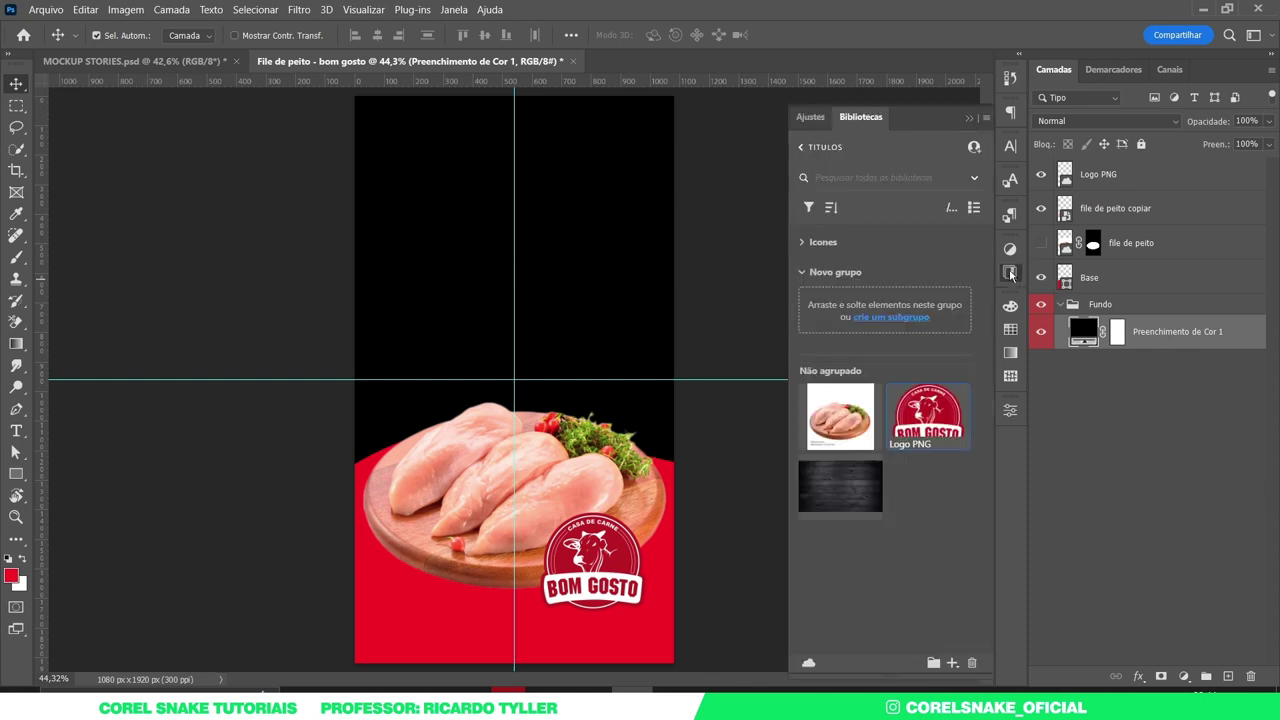
mouse_move(840, 482)
left_mouse_down()
mouse_move(727, 423)
mouse_move(560, 300)
left_mouse_up()
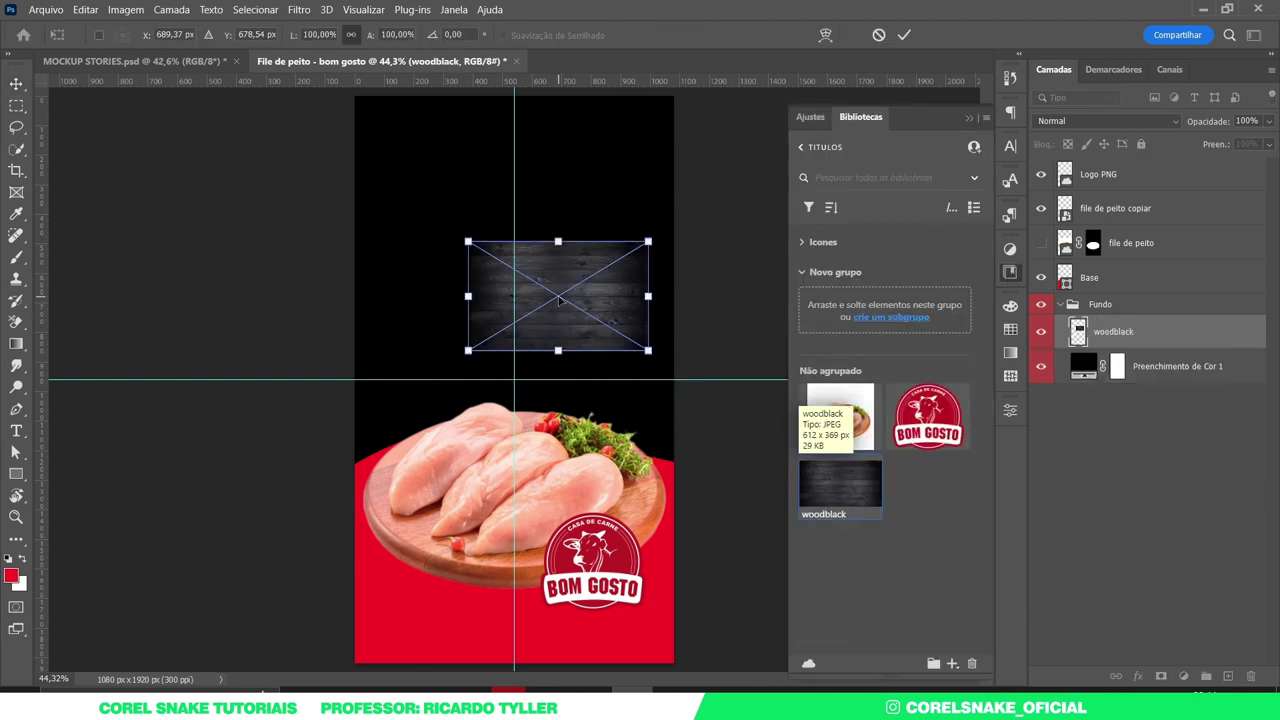
left_click(1010, 272)
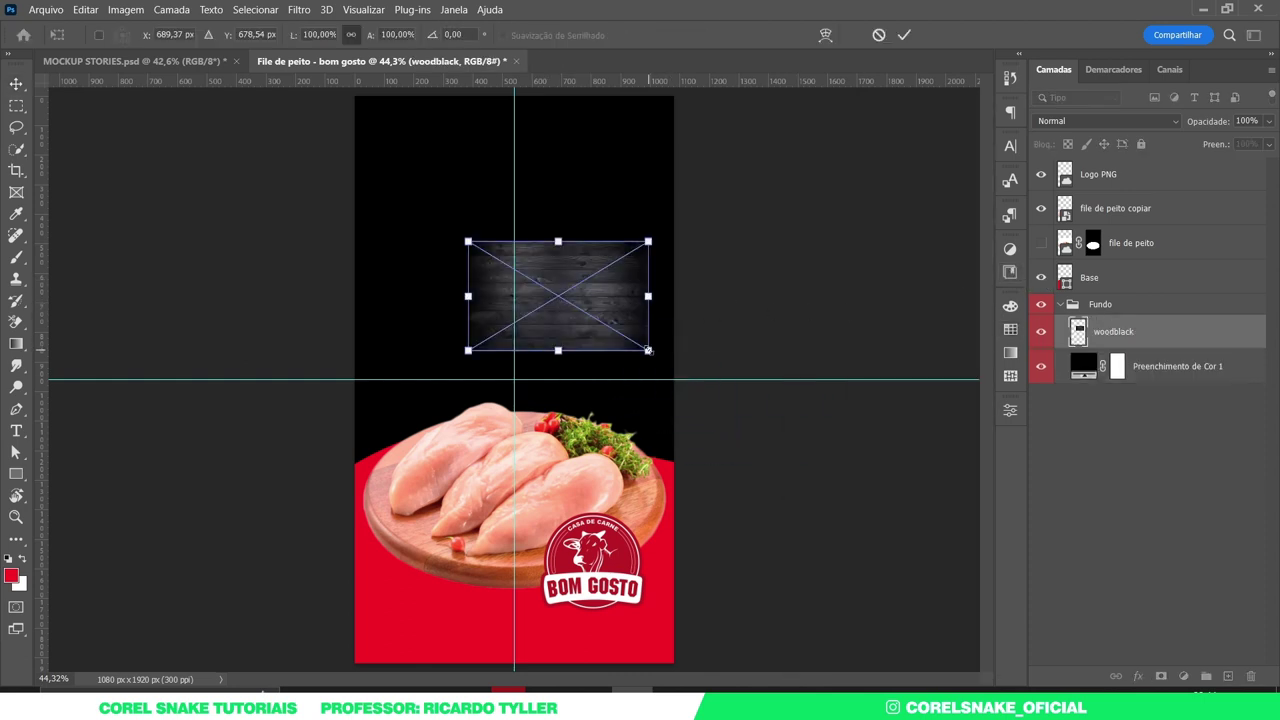
left_click_drag(648, 350, 879, 489)
left_click_drag(694, 297, 627, 262)
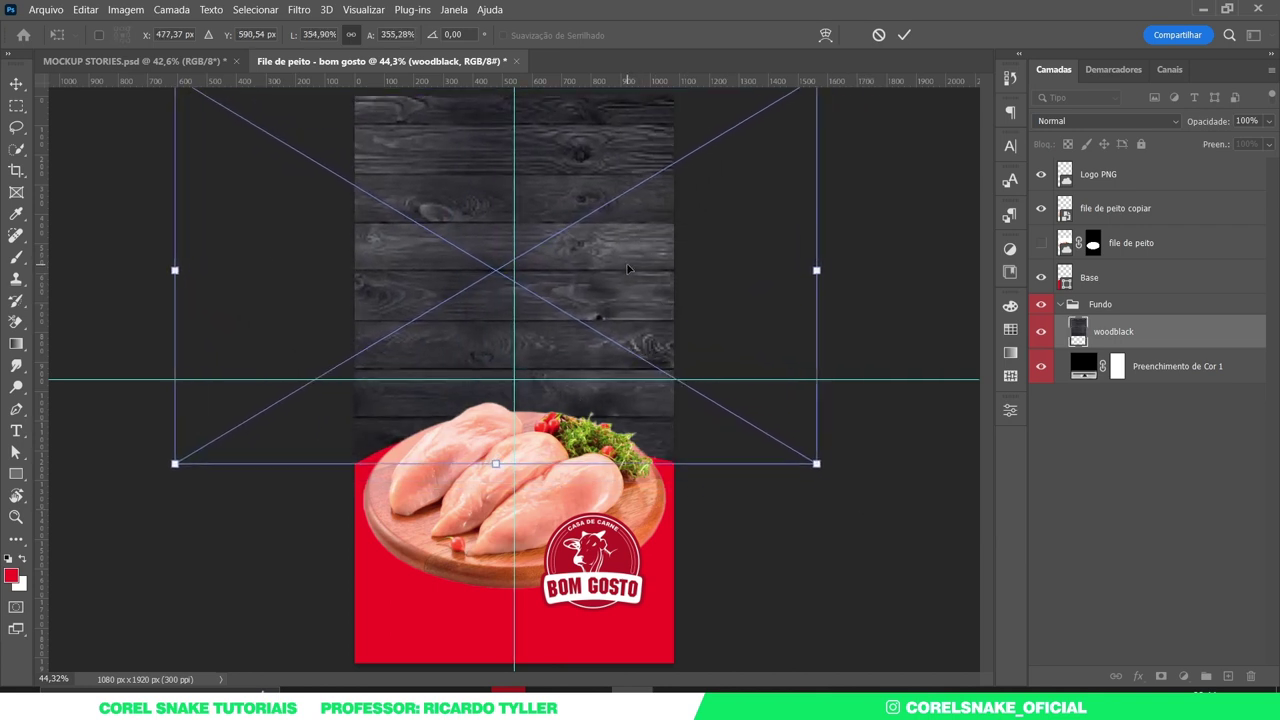
key("Return")
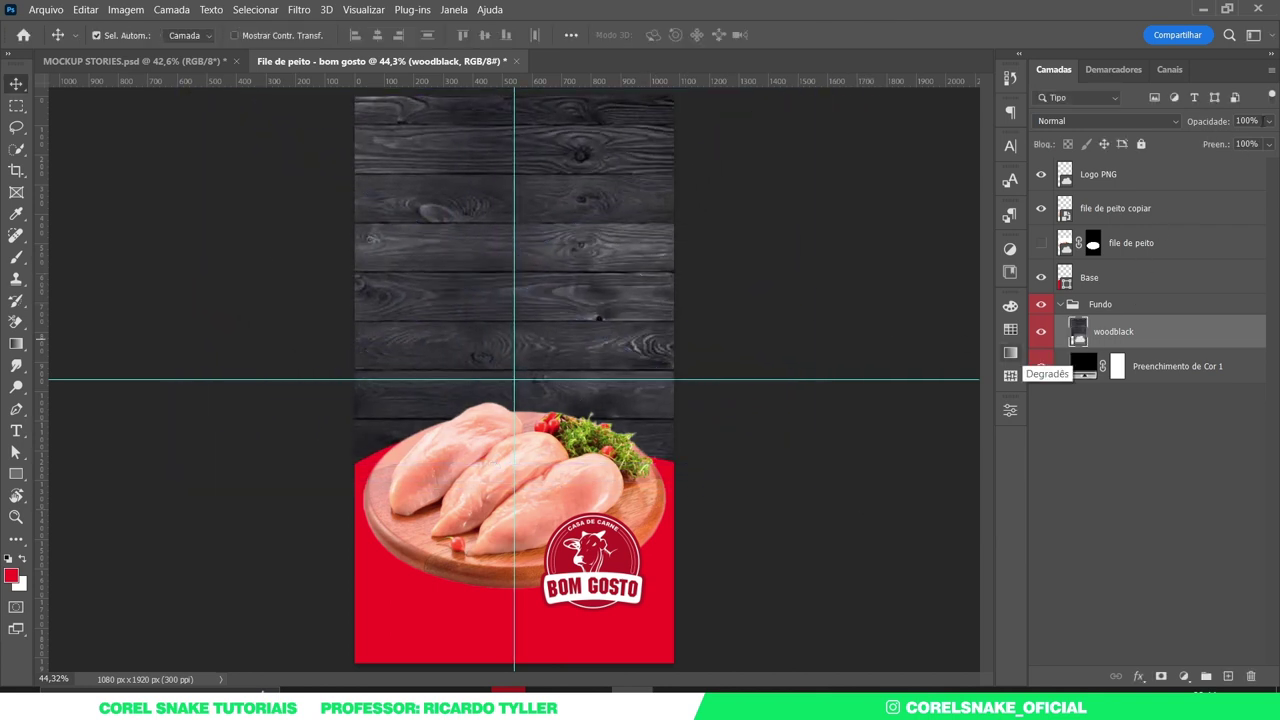
left_click(1268, 121)
mouse_move(1268, 140)
left_mouse_down()
mouse_move(1240, 196)
mouse_move(1211, 212)
left_mouse_up()
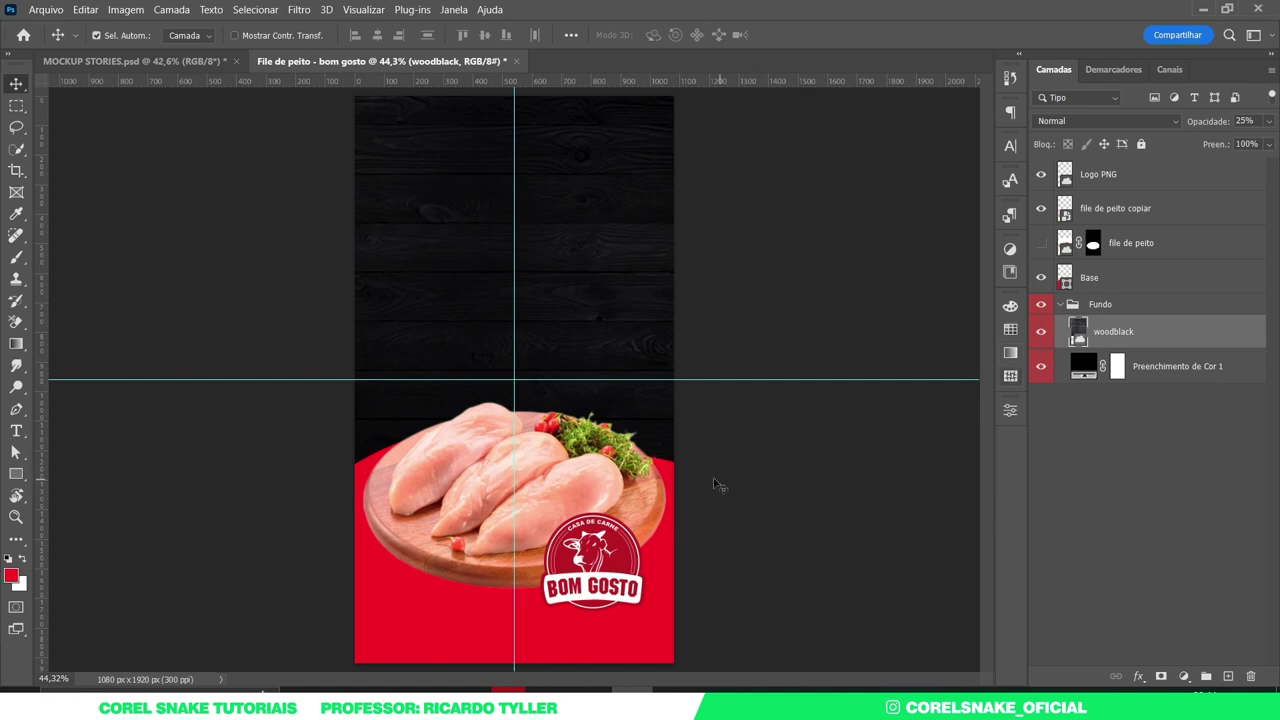
left_click(572, 484)
Step: Lower the top edge of the red Base shape to make it slightly shorter
left_click(380, 598)
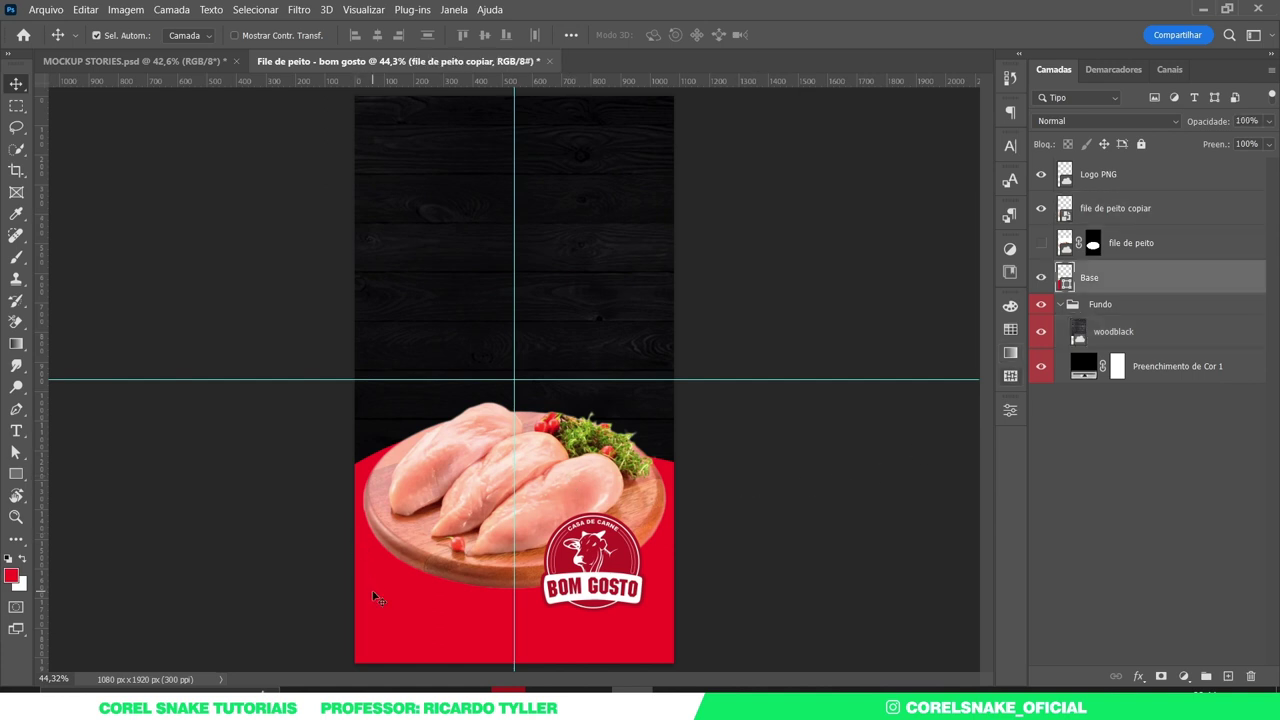
key("ctrl+t")
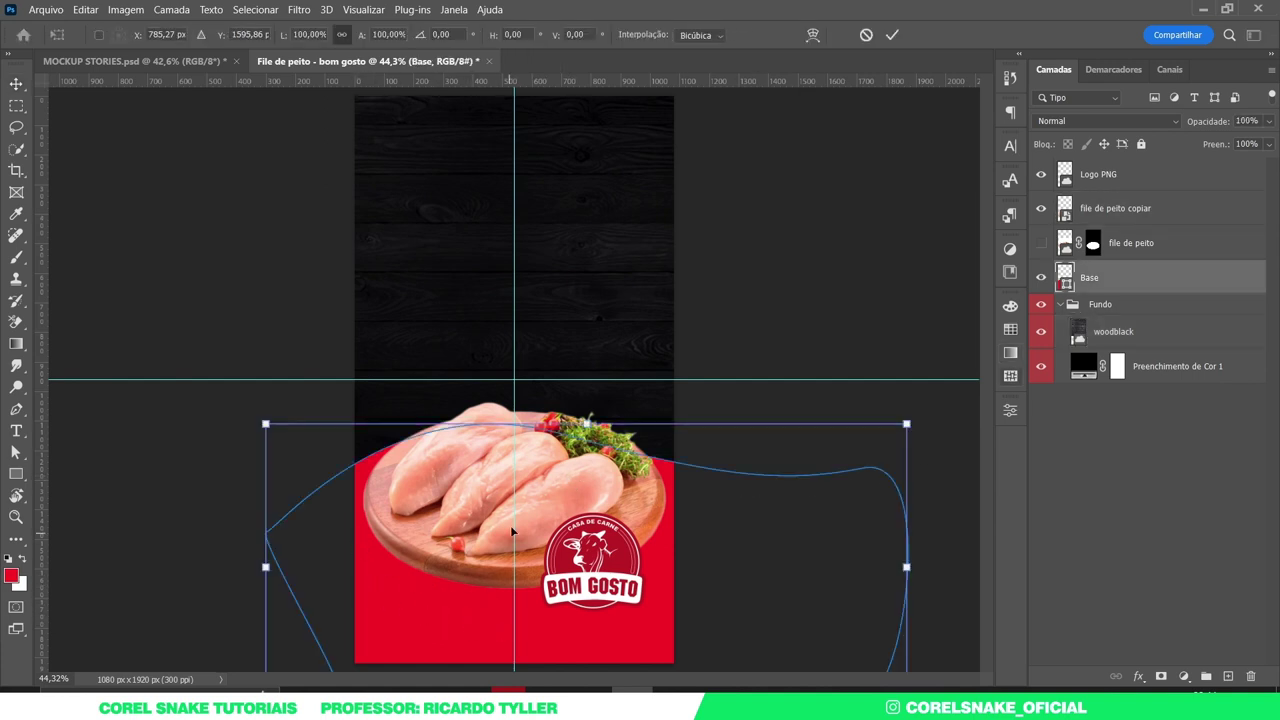
left_click_drag(587, 424, 587, 444)
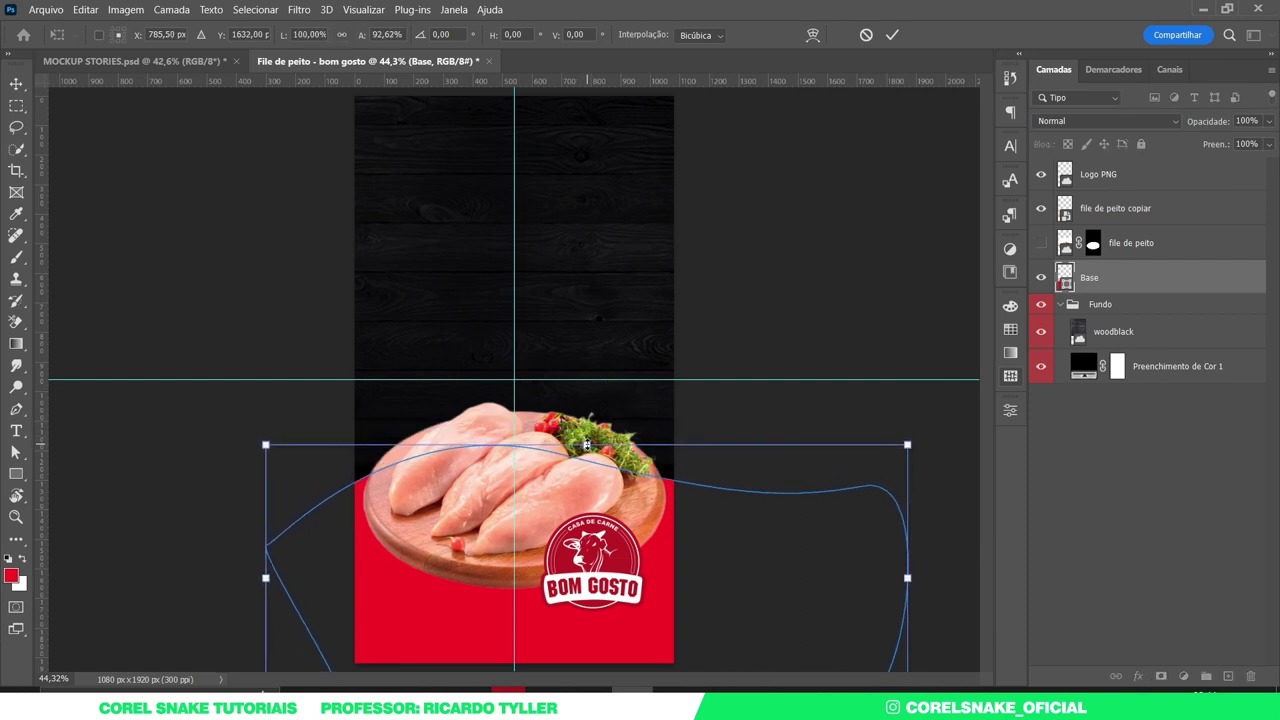
key("Return")
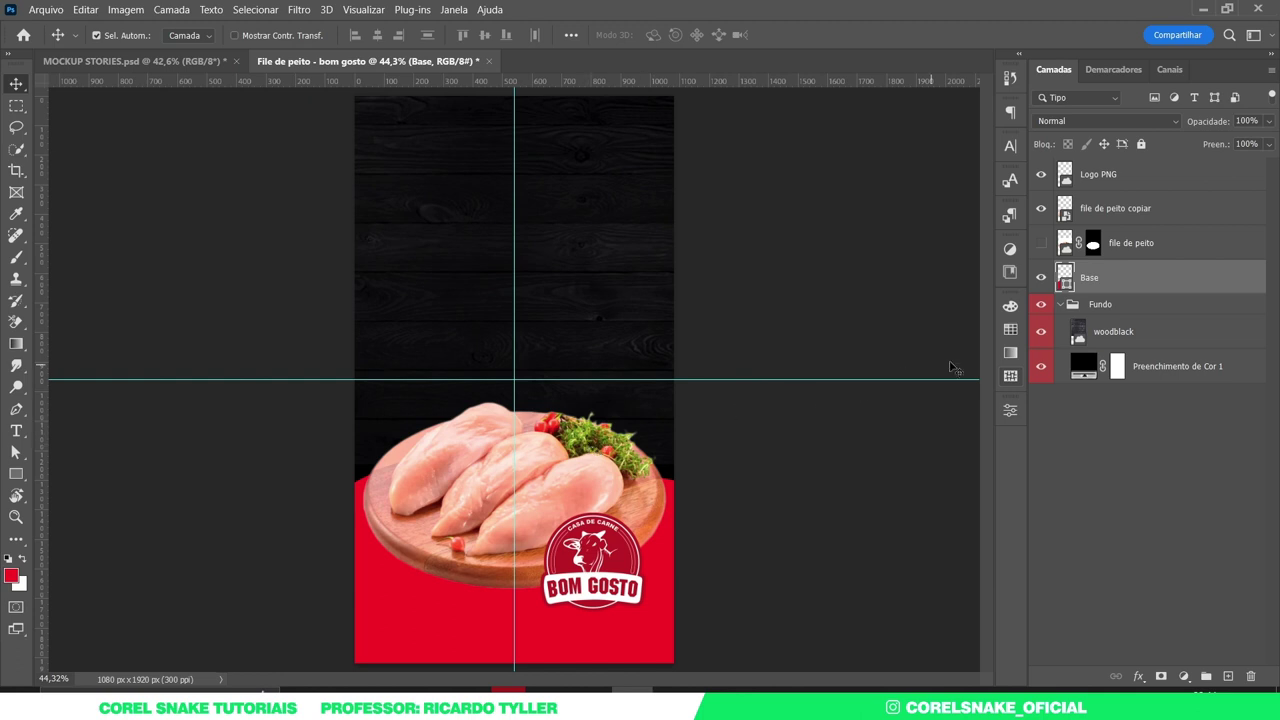
Step: Put the Logo PNG layer into a new group named Logo
left_click(1061, 304)
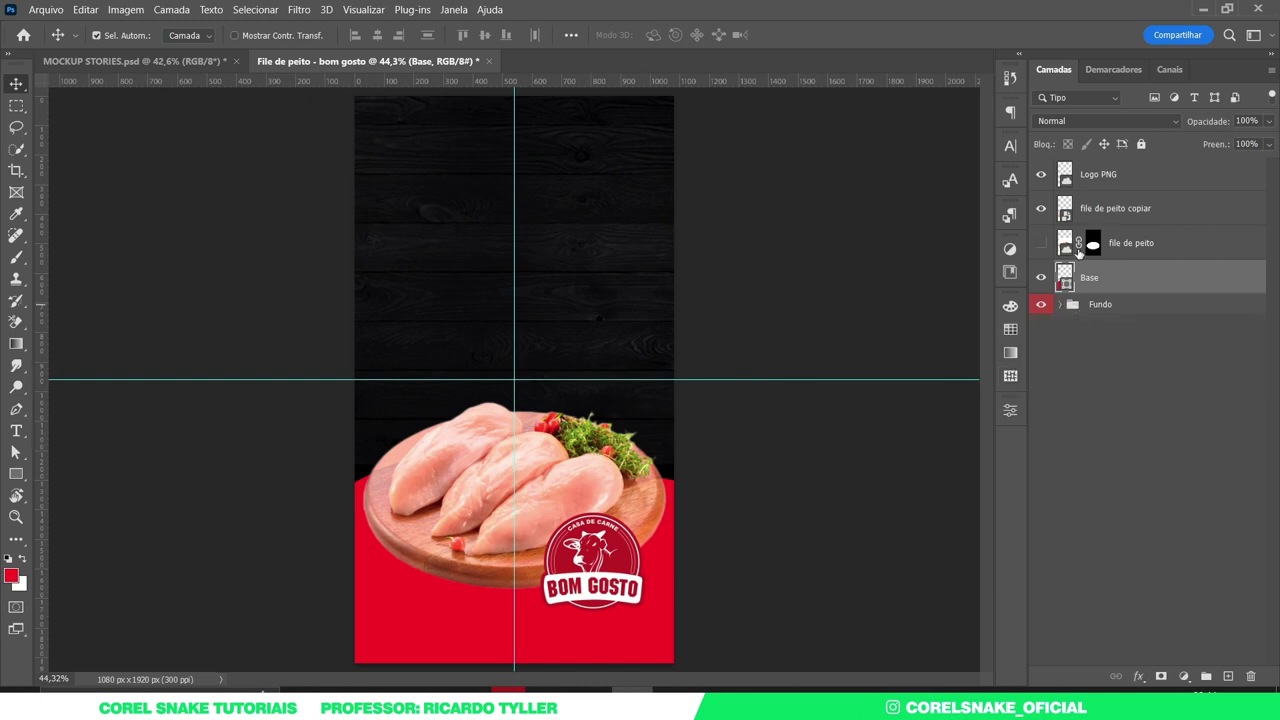
left_click(608, 548)
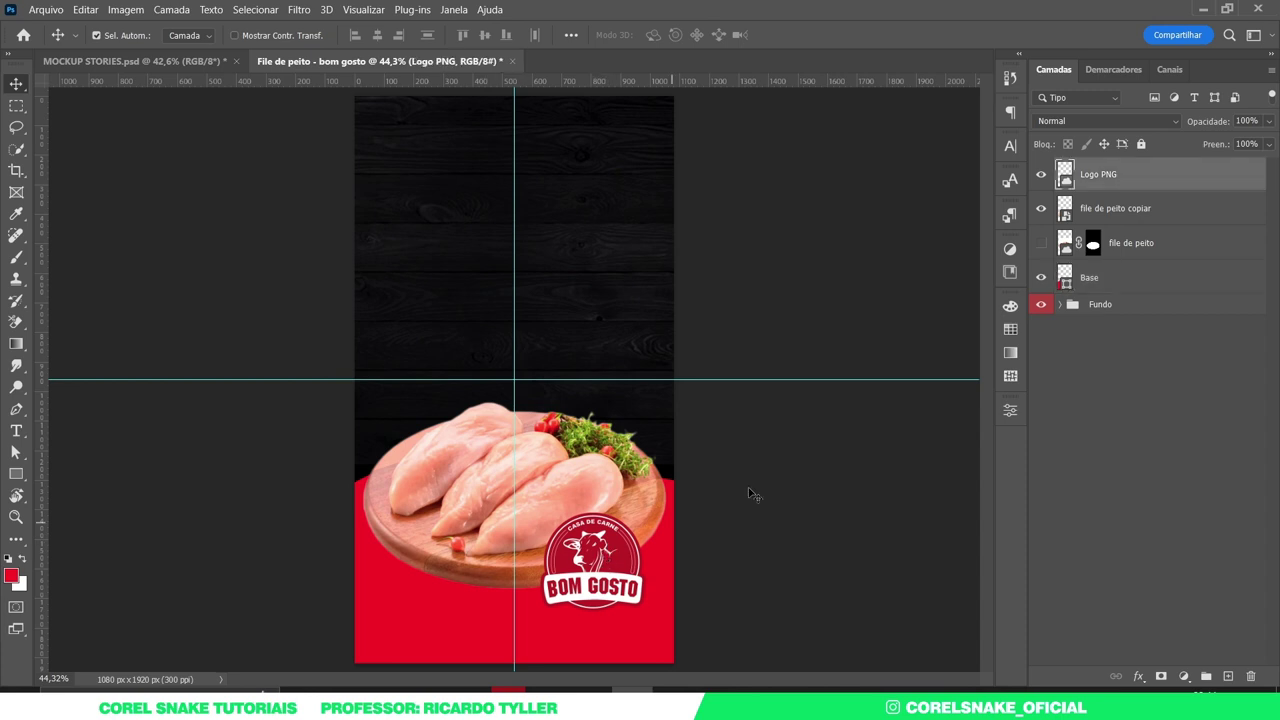
key("ctrl+g")
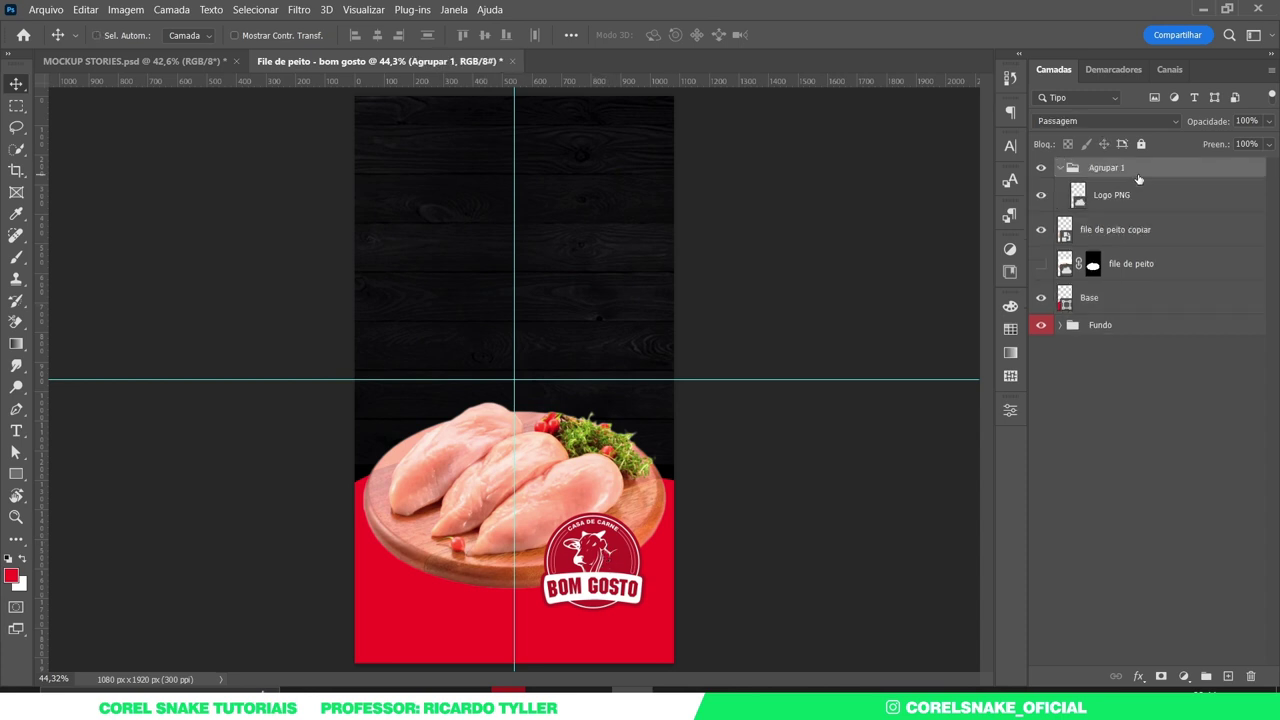
double_click(1108, 167)
type("Logo")
key("Return")
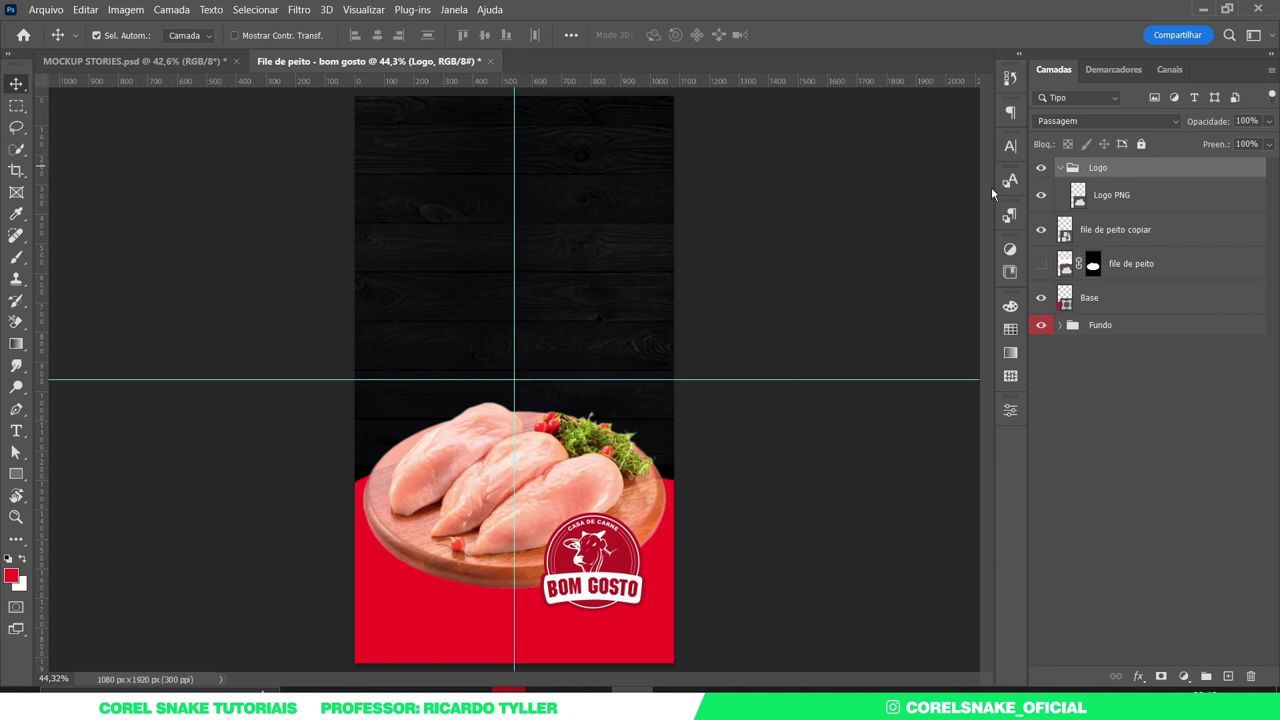
left_click(1059, 168)
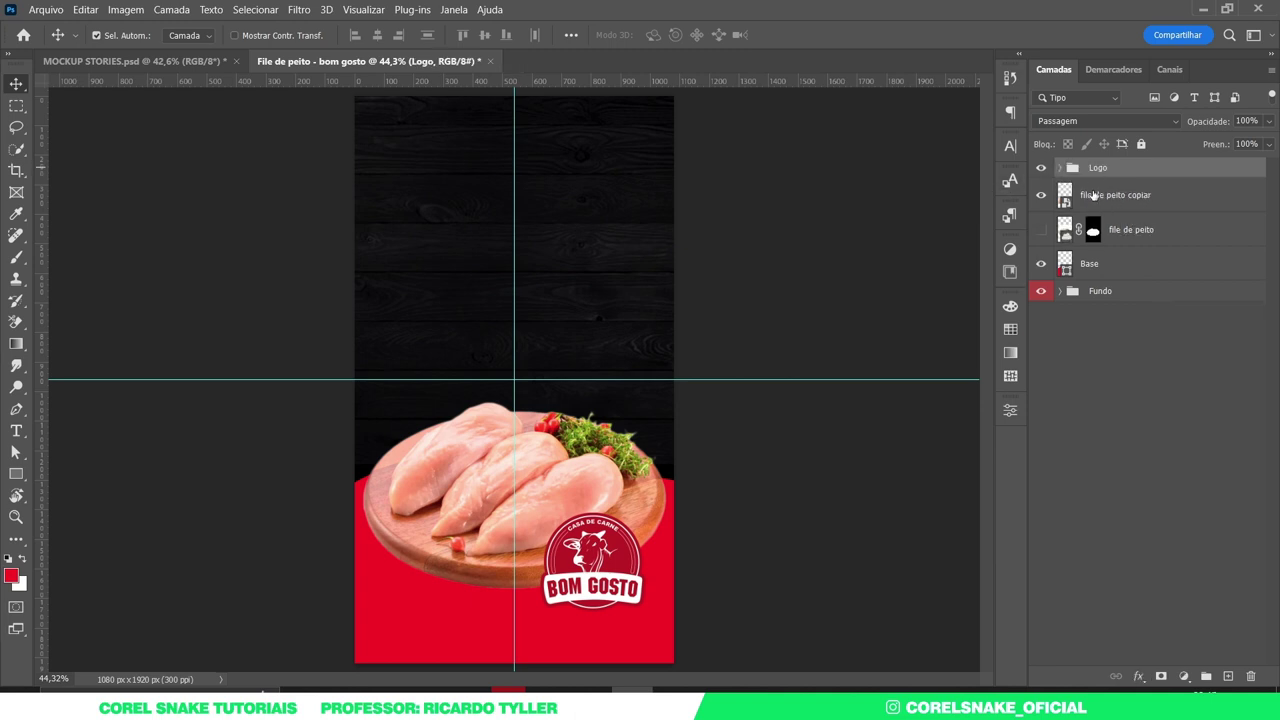
Step: Group file de peito copiar, file de peito and Base as Produto with a green label
left_click(1100, 197)
left_click(1107, 262, "shift")
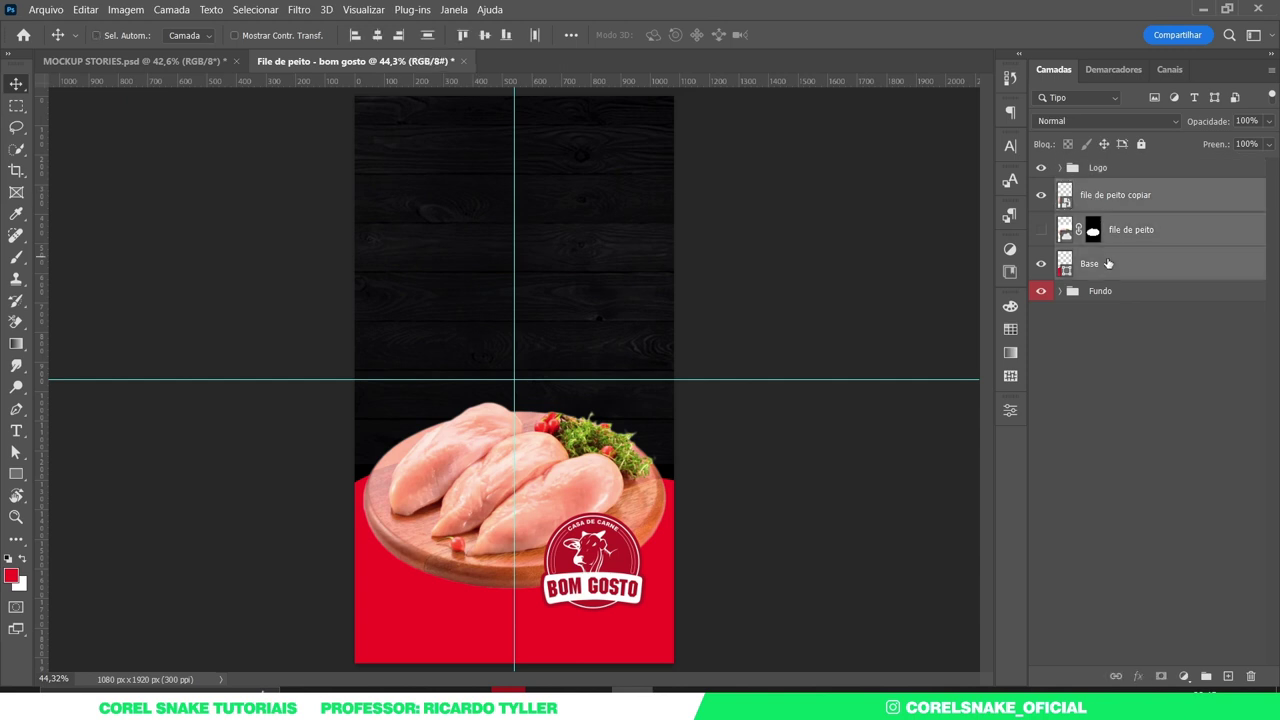
key("ctrl+g")
double_click(1105, 189)
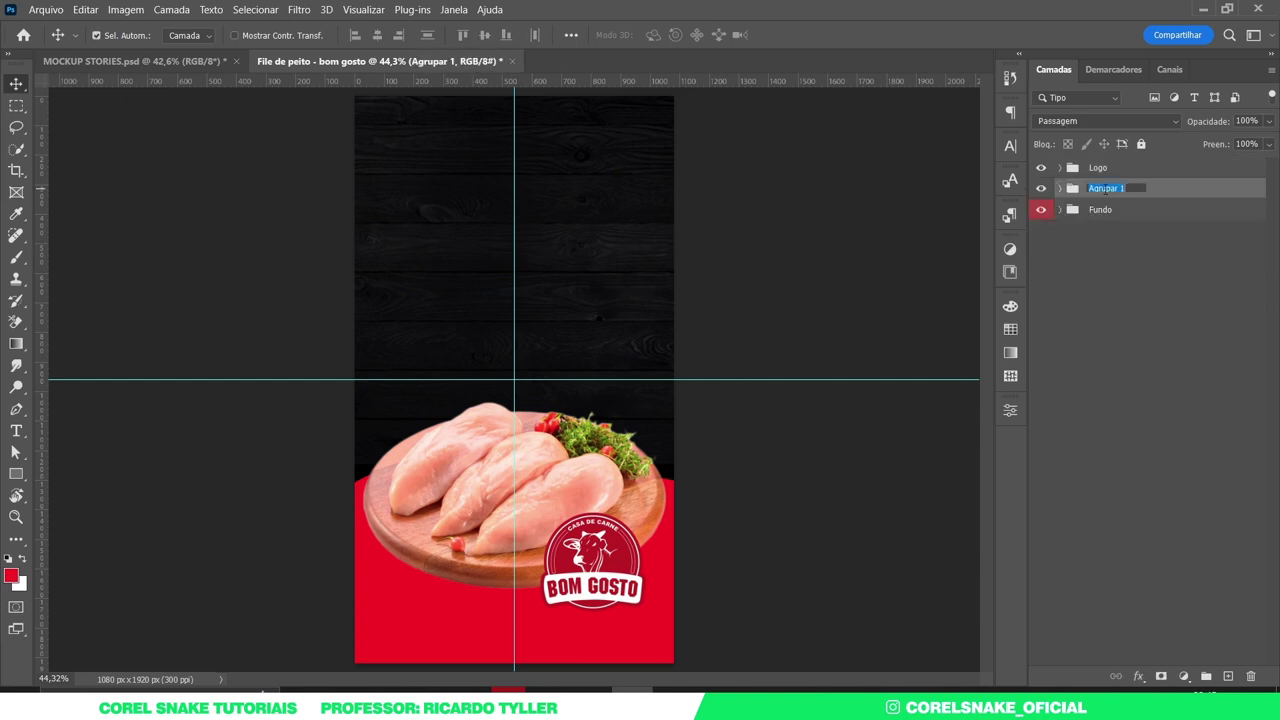
type("Produto")
key("Return")
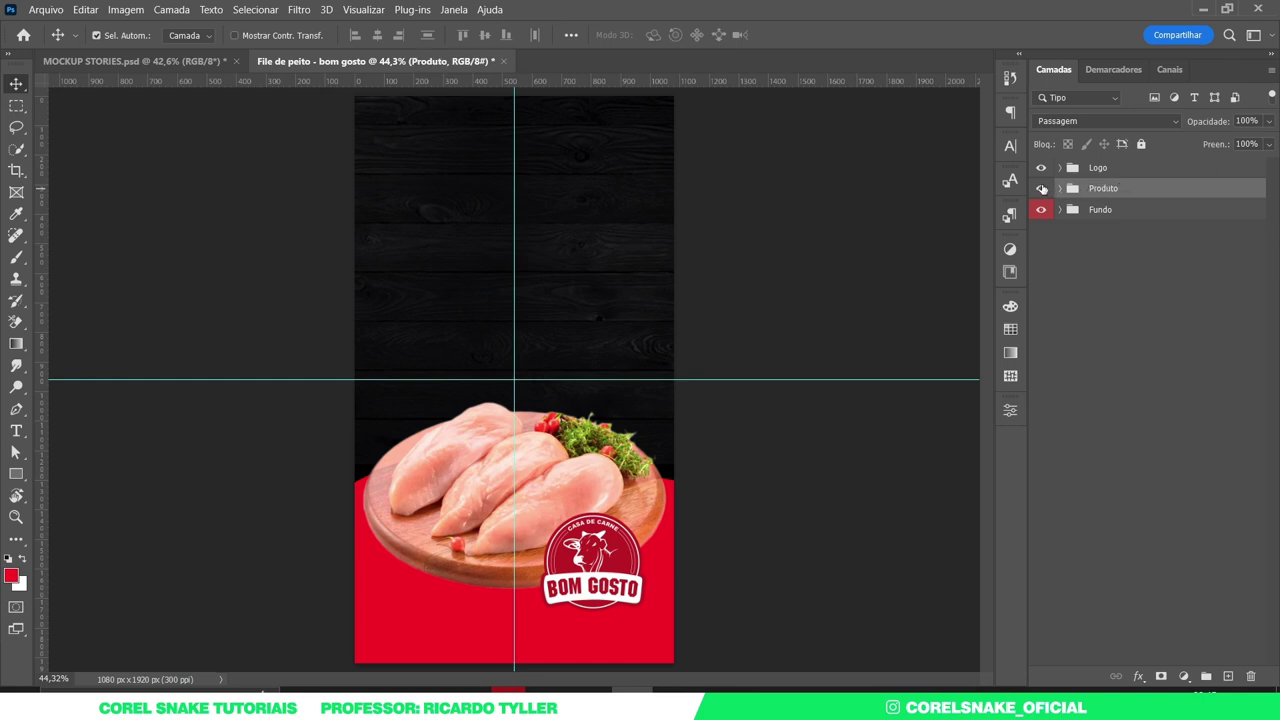
right_click(1042, 188)
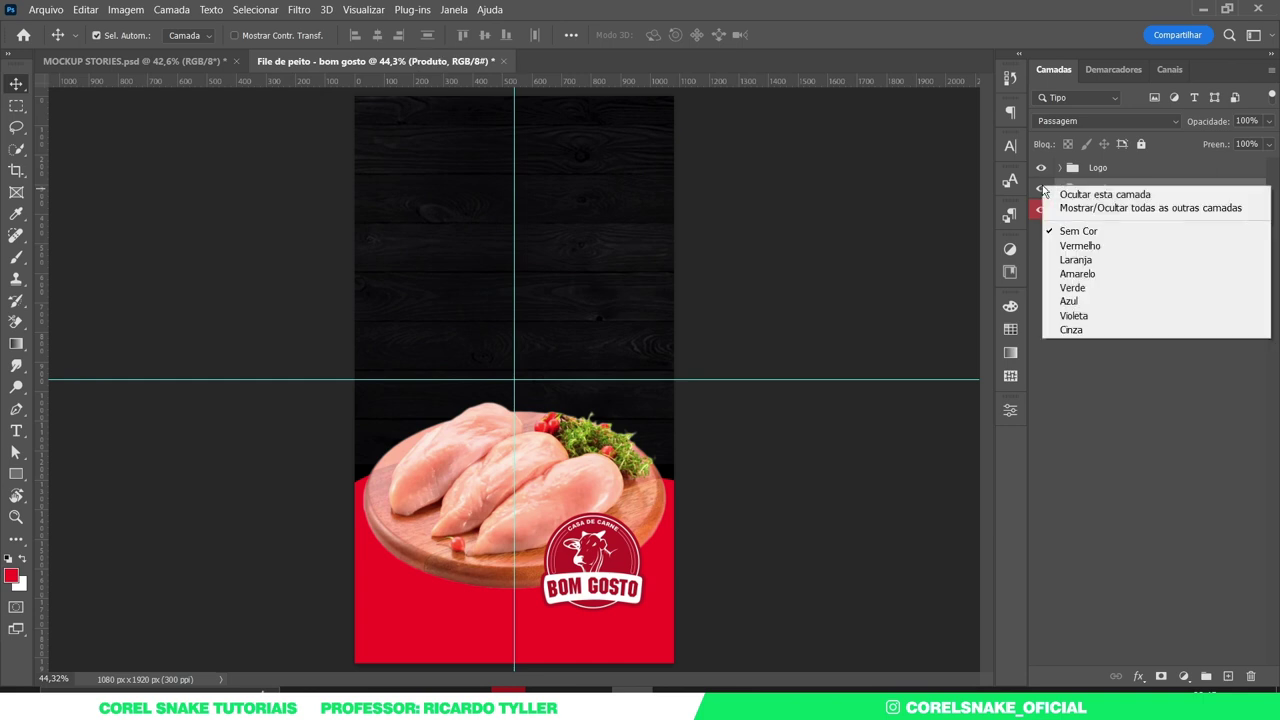
left_click(1072, 288)
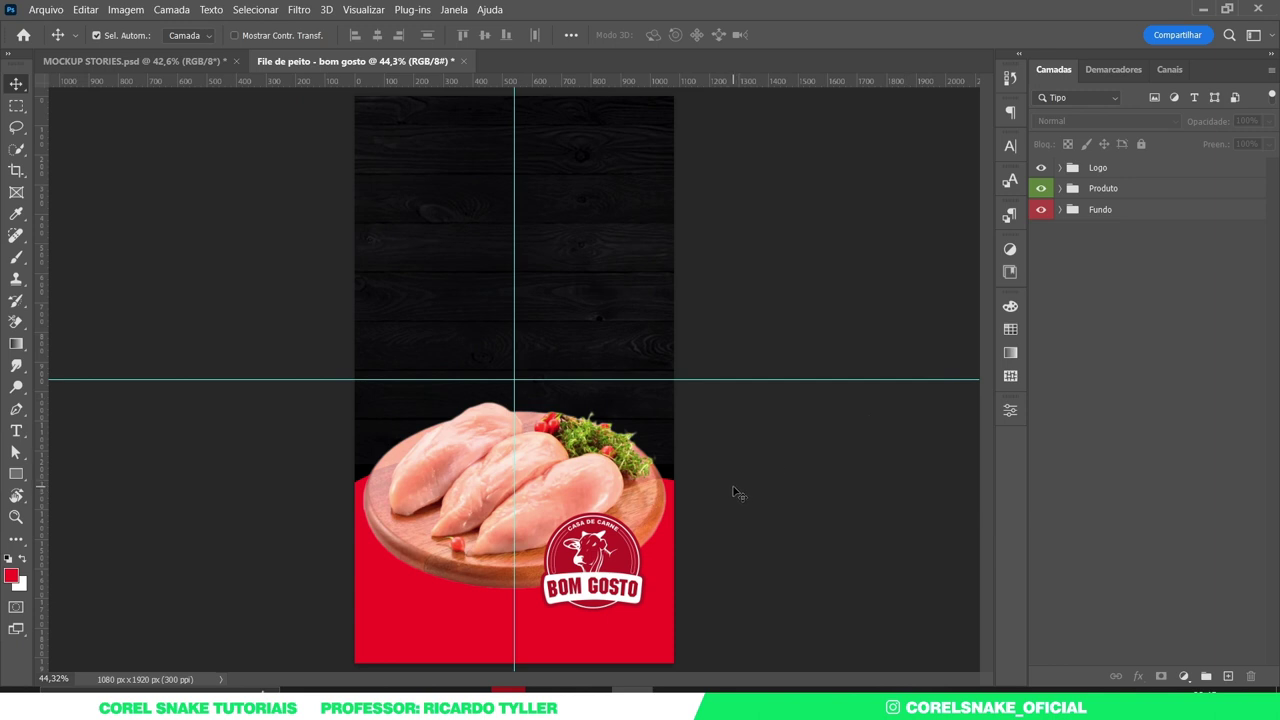
left_click(442, 603)
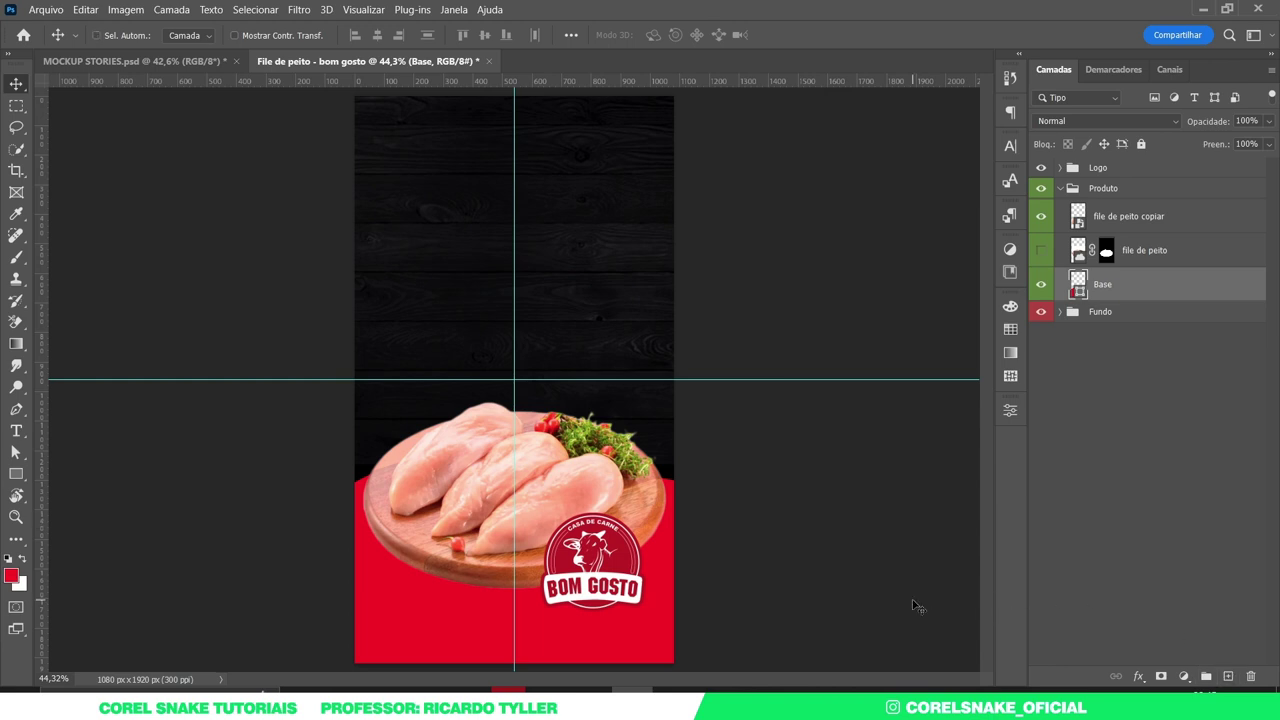
Step: Create a new empty layer named Sombra base
key("ctrl+shift+n")
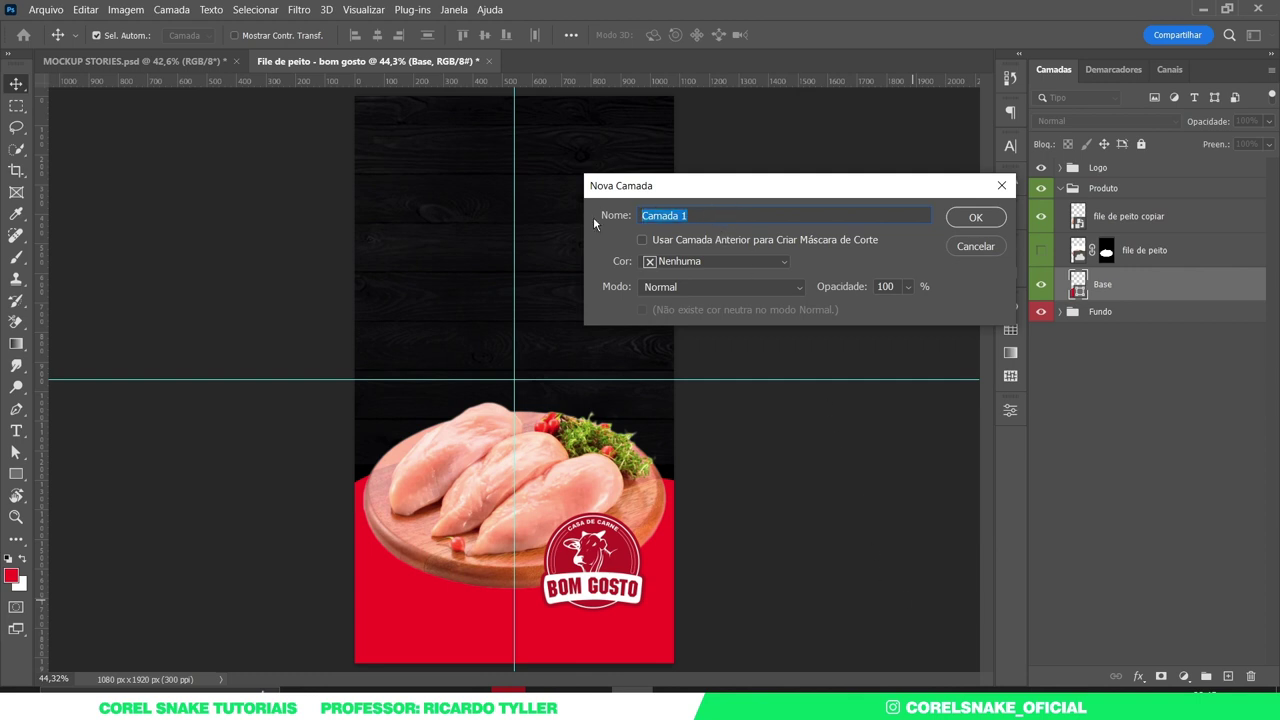
type("Sombra base")
left_click(972, 220)
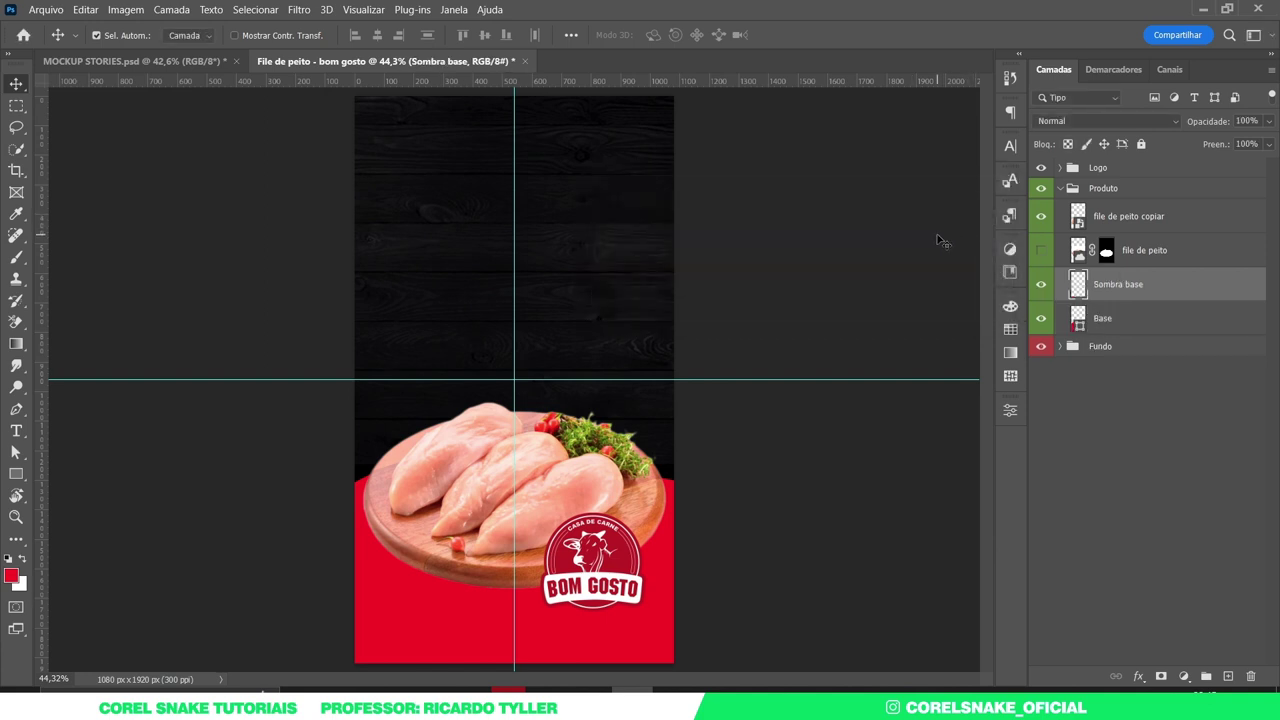
Step: Paint one black (000000) dab behind the plate with a roughly 556 px brush
key("b")
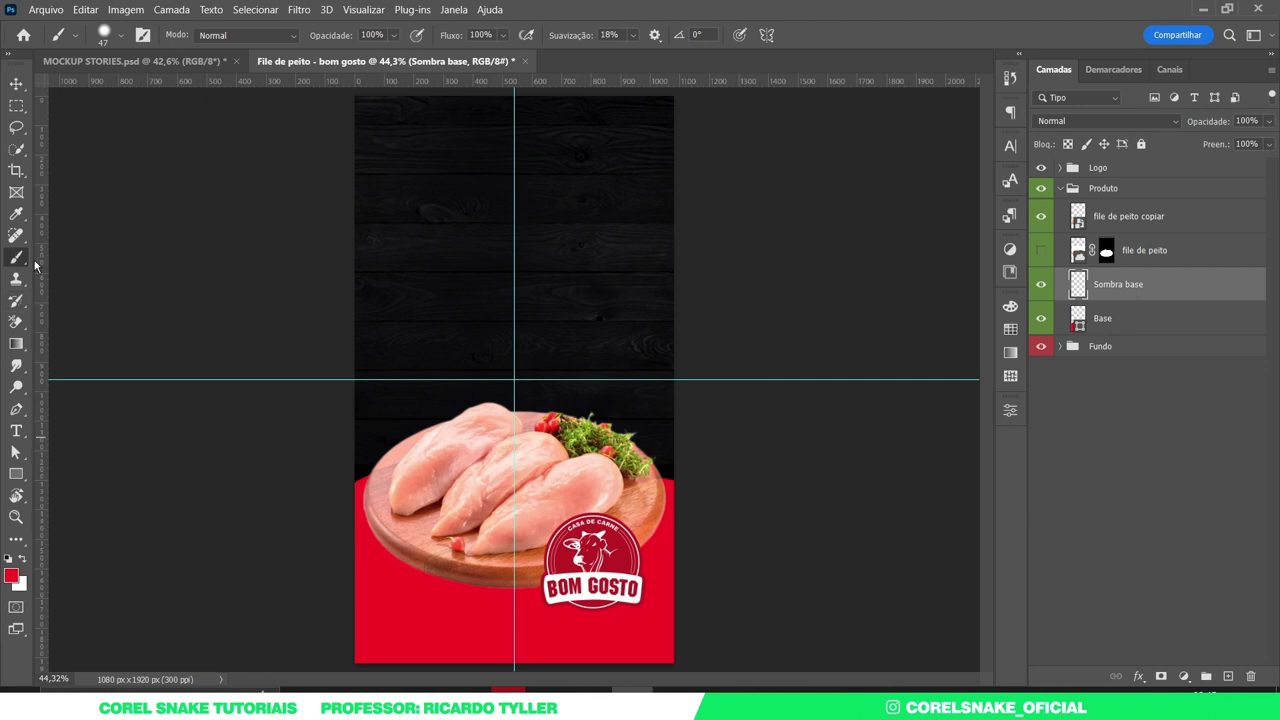
left_click_drag(500, 449, 560, 460)
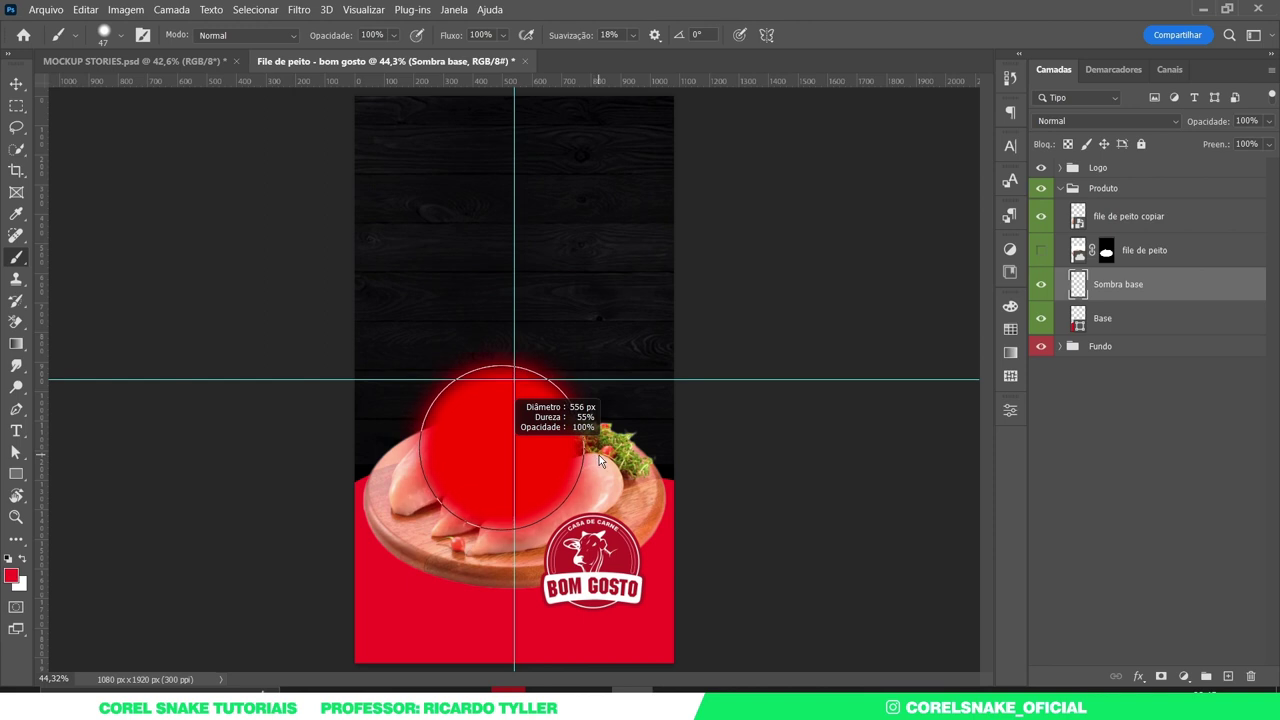
mouse_move(560, 460)
left_mouse_down()
mouse_move(520, 446)
mouse_move(546, 456)
mouse_move(538, 249)
left_mouse_up()
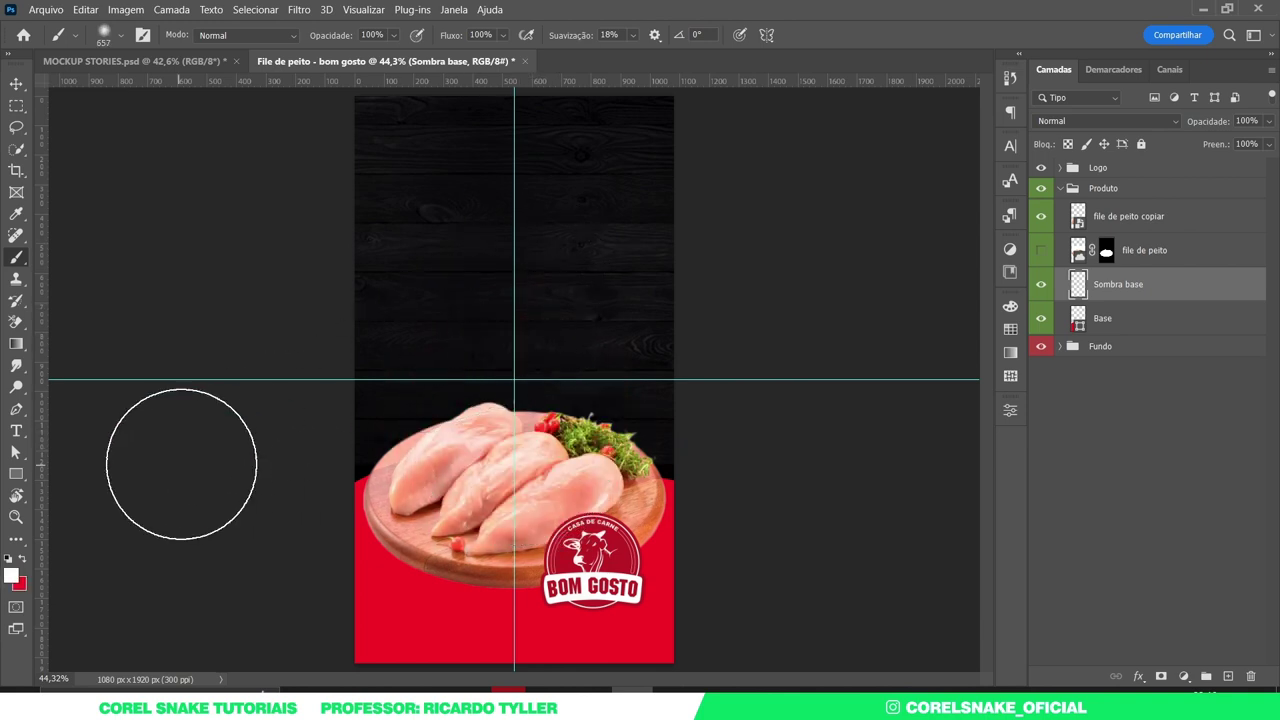
left_click(30, 558)
left_click(15, 577)
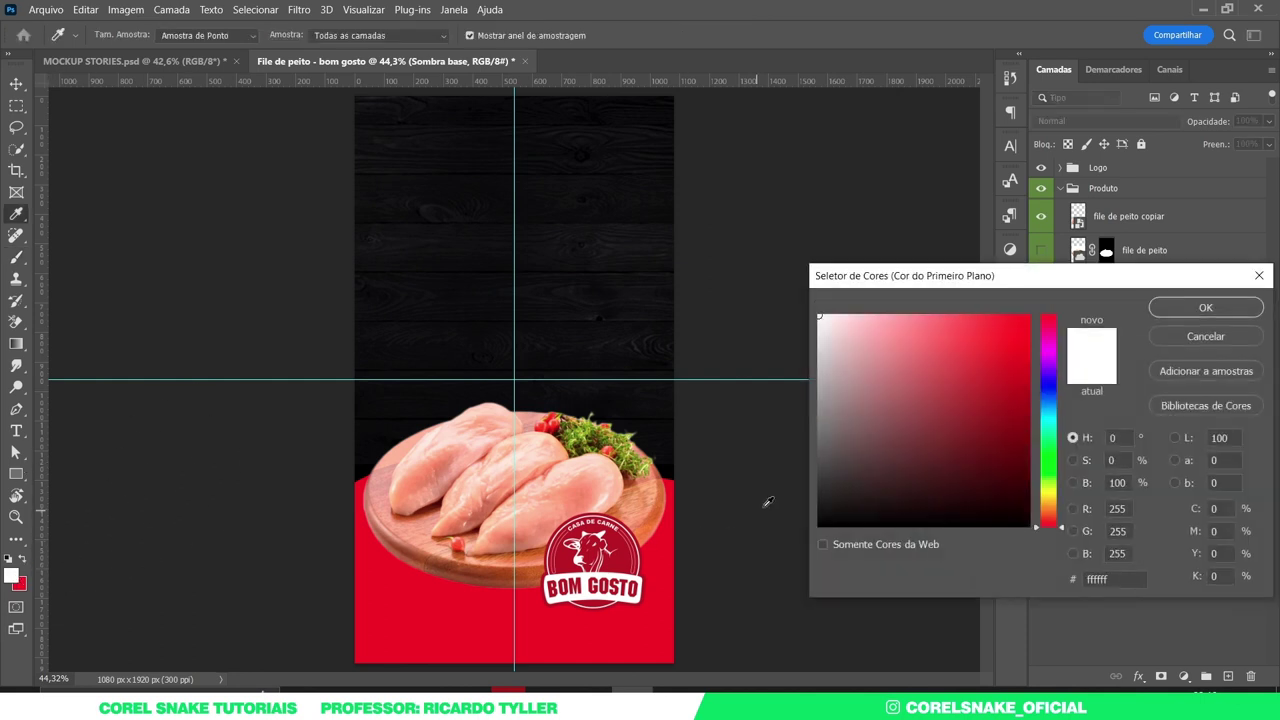
type("000000")
left_click(1185, 312)
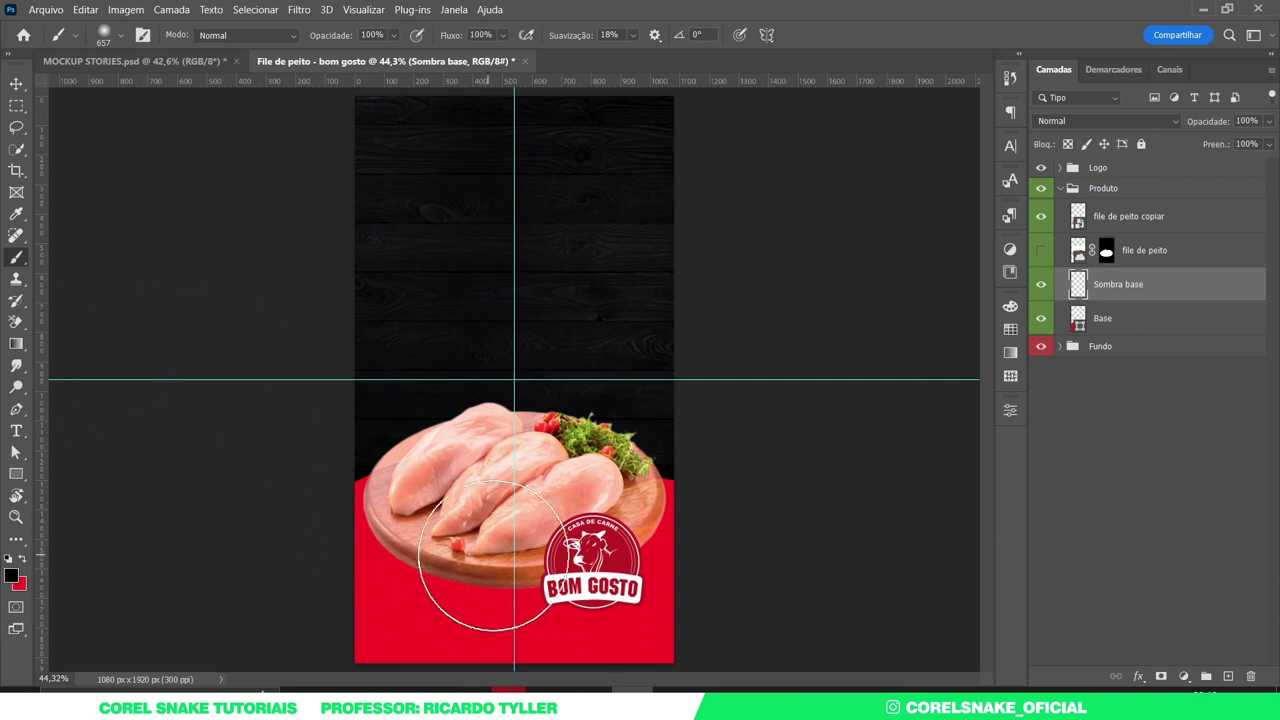
left_click(518, 490)
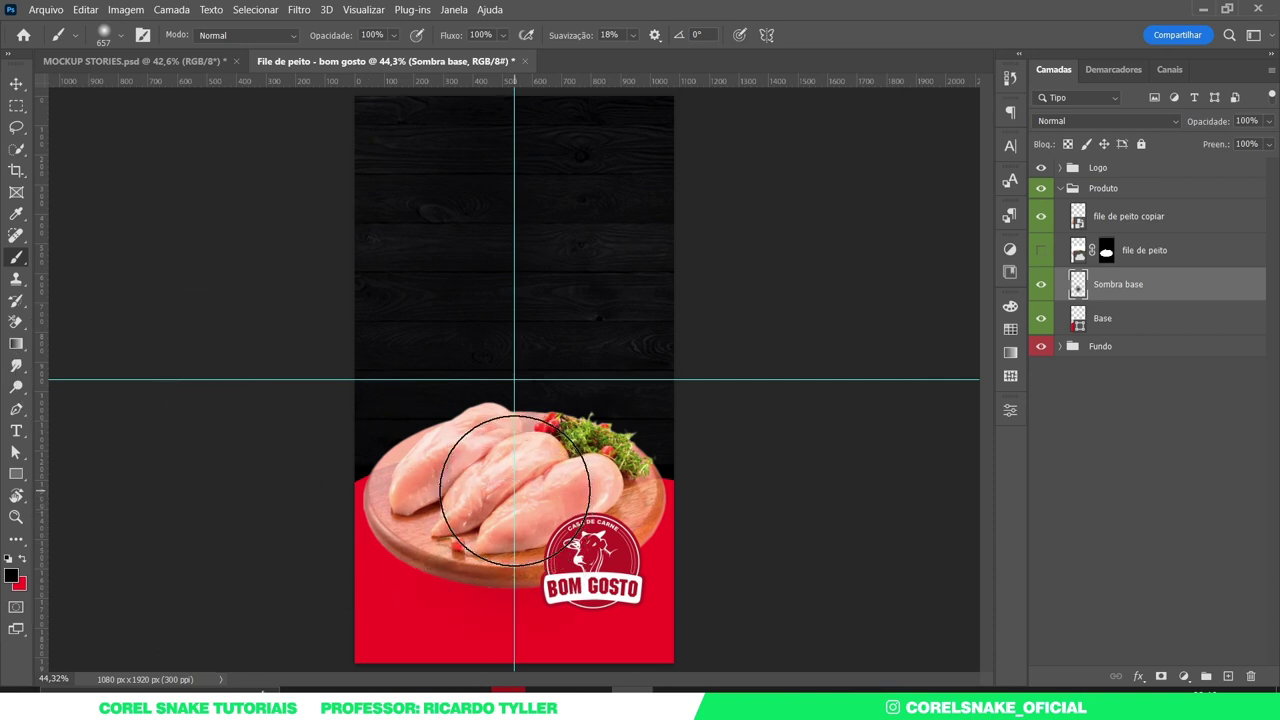
Step: Squash and widen the Sombra base dab into a flat shadow (about 185% by 21%) under the plate
left_click(16, 84)
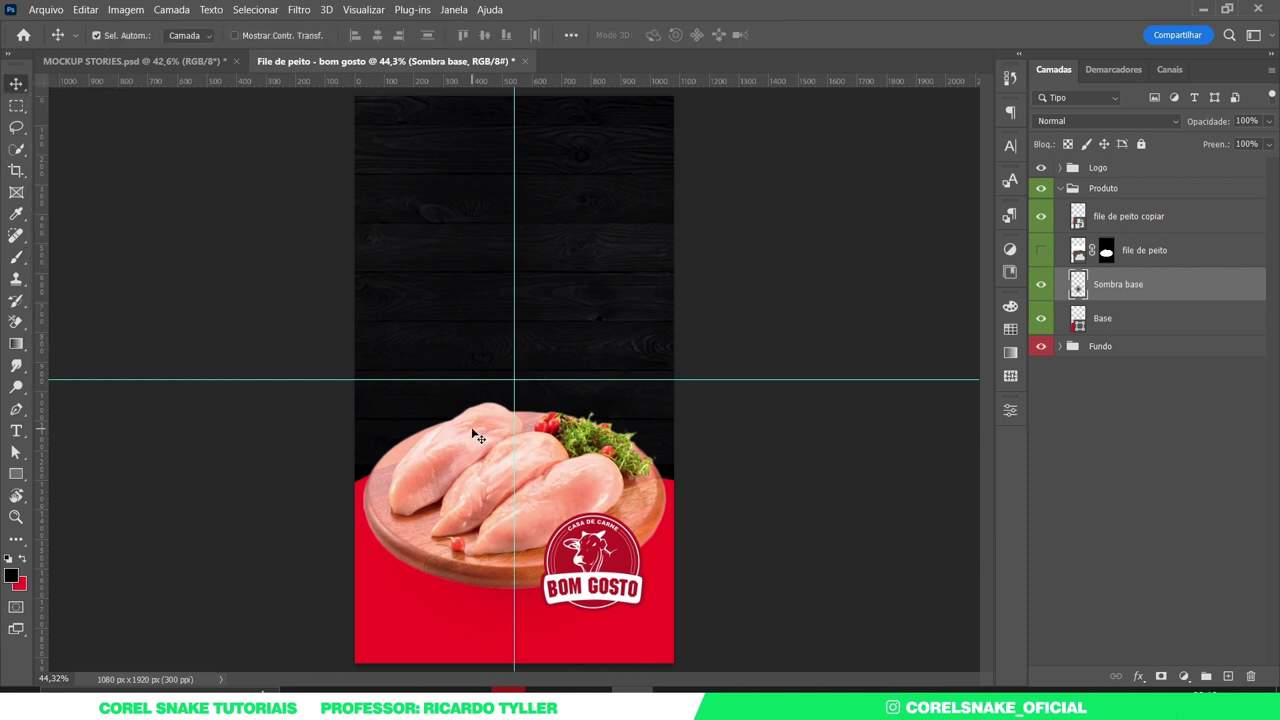
key("ctrl+t")
mouse_move(478, 436)
left_mouse_down()
mouse_move(575, 545)
mouse_move(570, 508)
left_mouse_up()
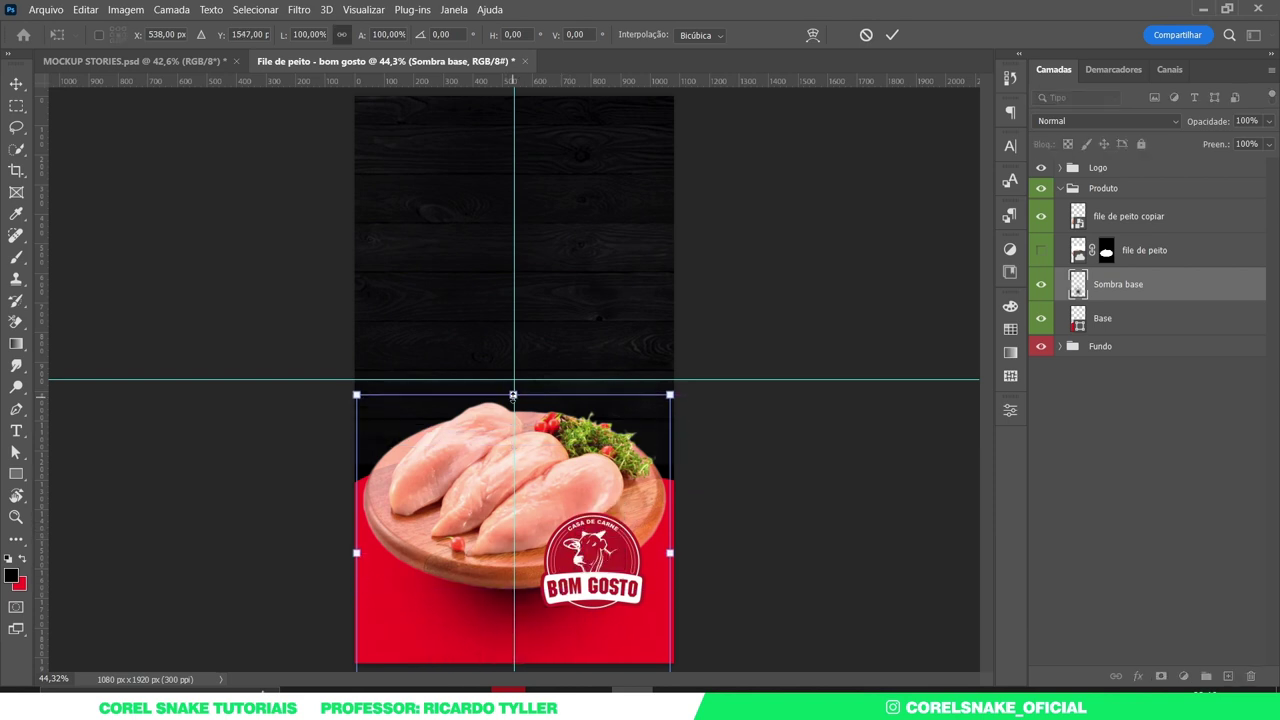
left_click_drag(513, 395, 513, 537)
left_click_drag(534, 599, 534, 627)
left_click_drag(513, 563, 513, 602)
left_click_drag(672, 601, 805, 562)
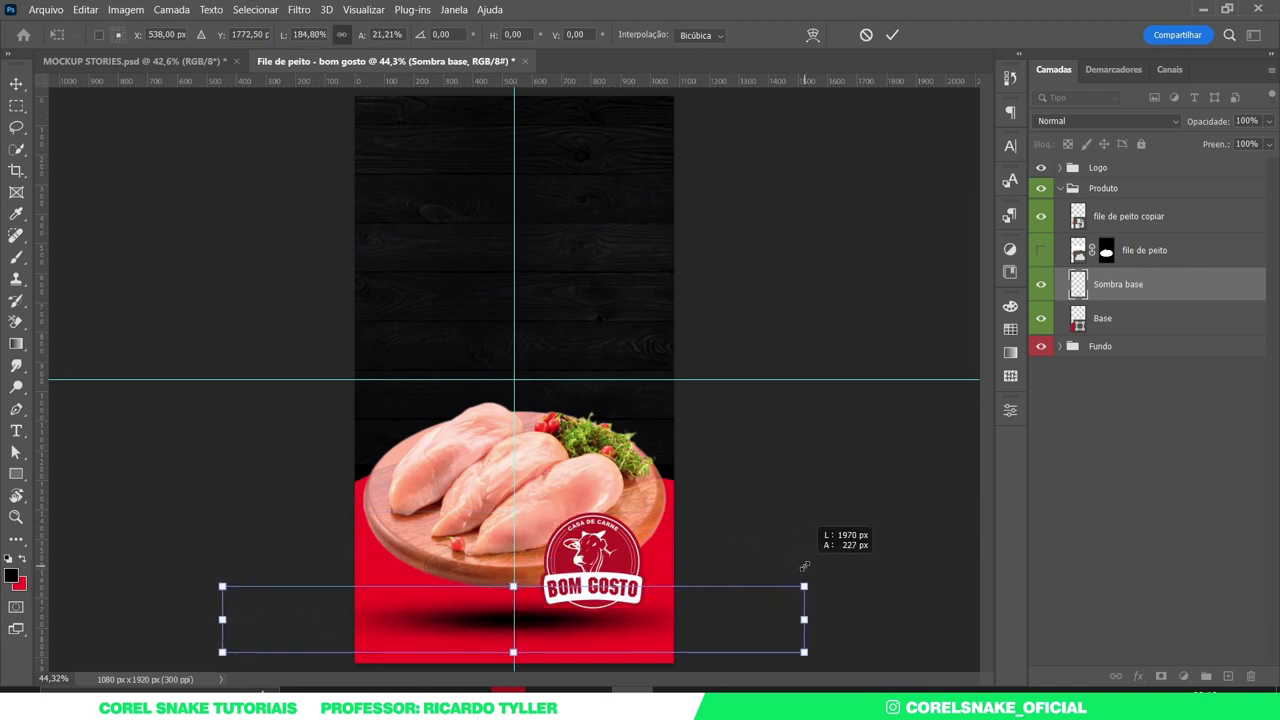
left_click_drag(526, 624, 525, 593)
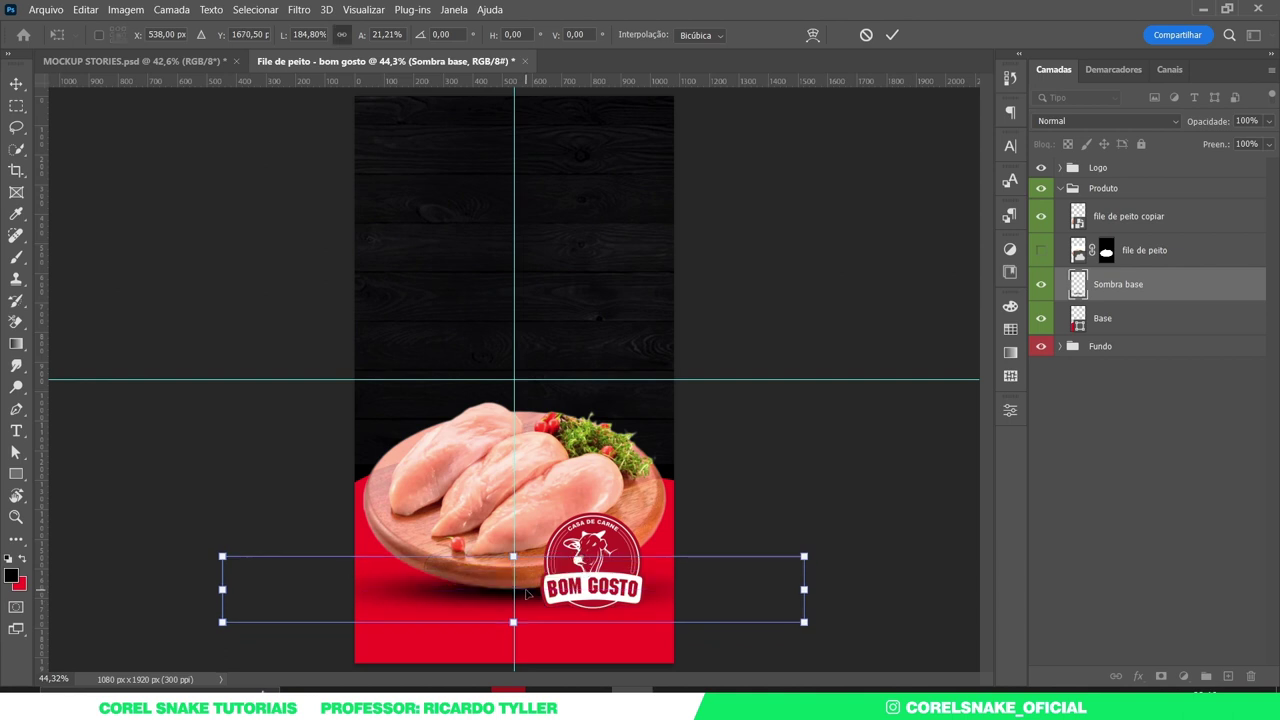
key("Return")
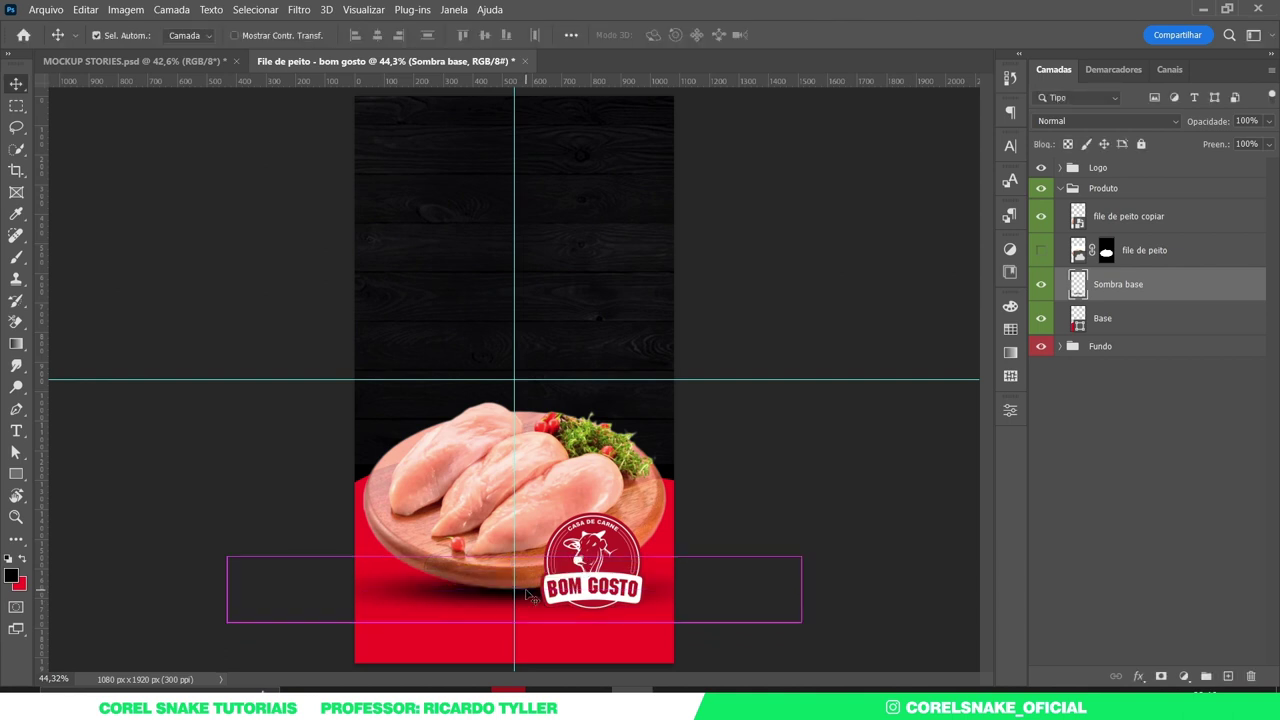
left_click(826, 537)
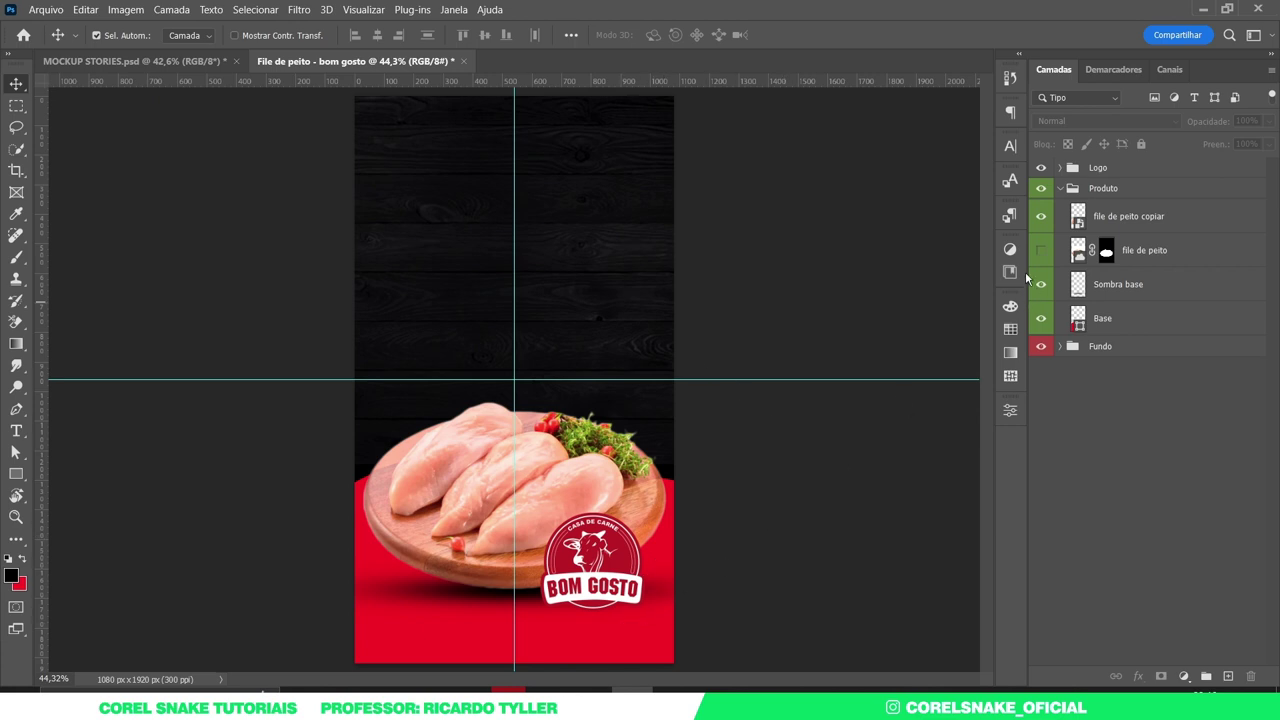
Step: Add a placeholder text layer near the top of the story
left_click(1061, 189)
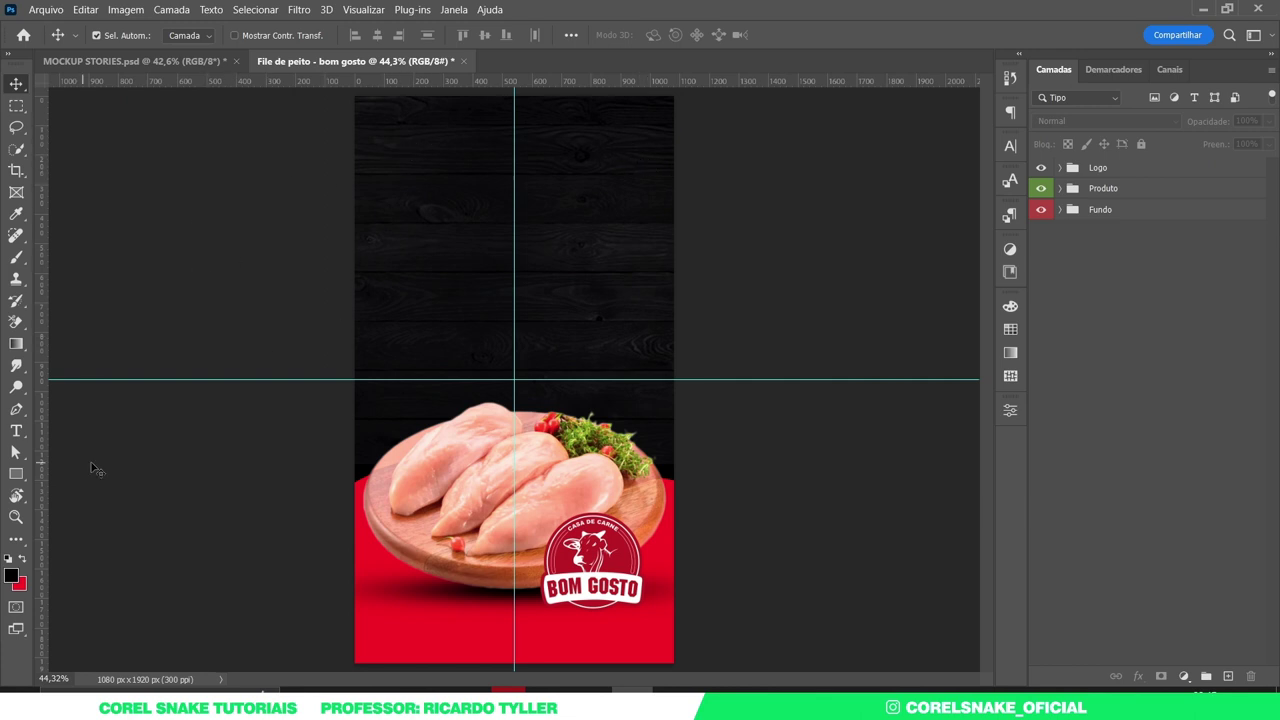
left_click(16, 431)
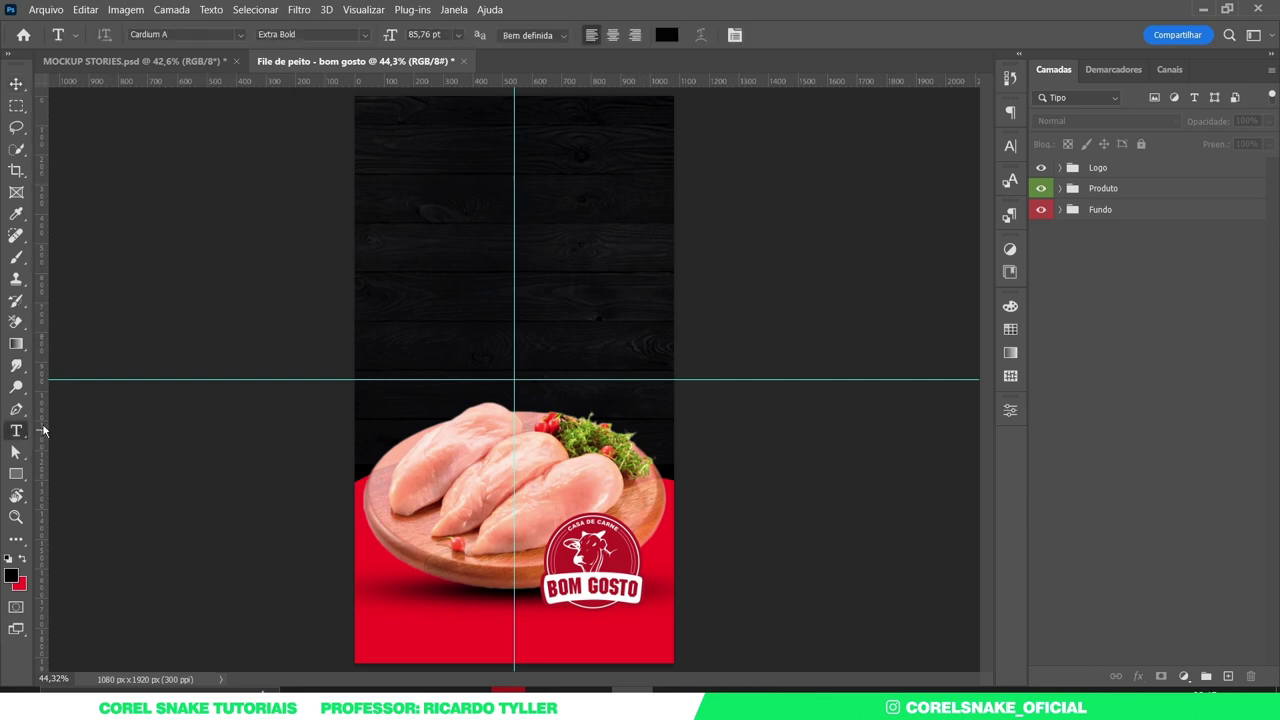
left_click(407, 226)
left_click(17, 85)
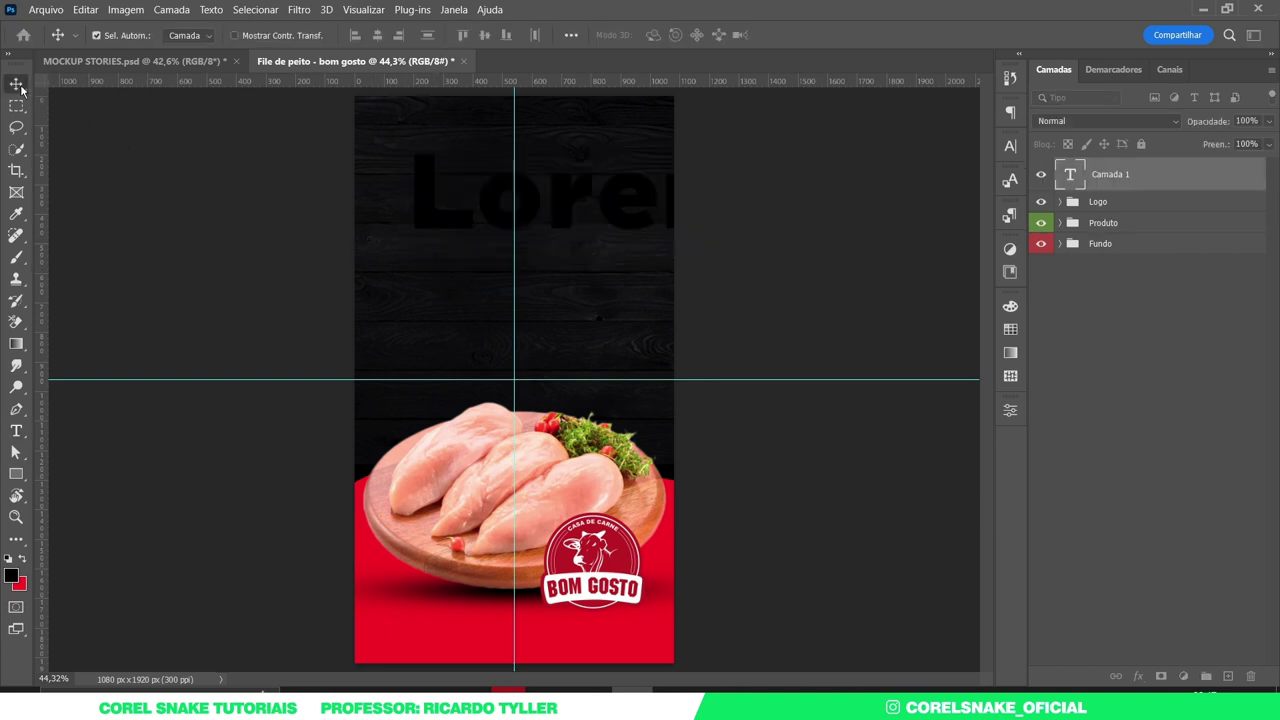
left_click_drag(571, 206, 509, 251)
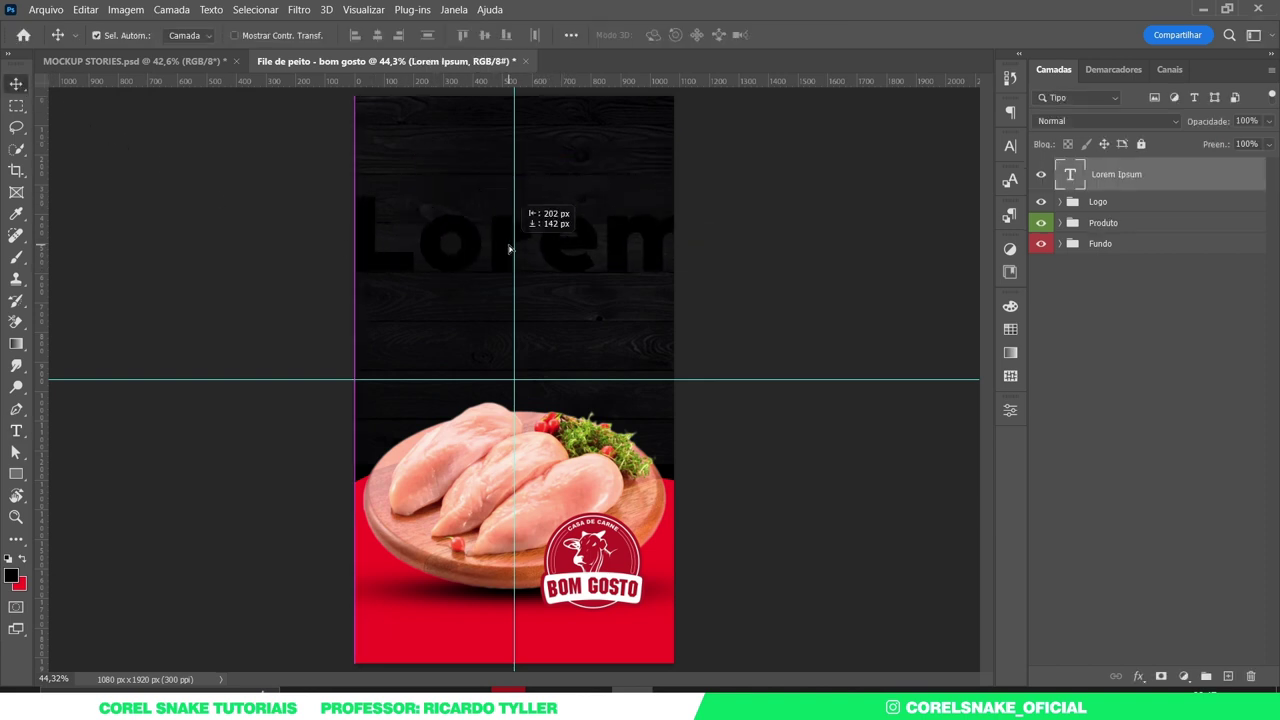
Step: Make the text white and change it to 'Filé de'
left_click(1010, 146)
left_click(966, 241)
left_click_drag(857, 366, 818, 316)
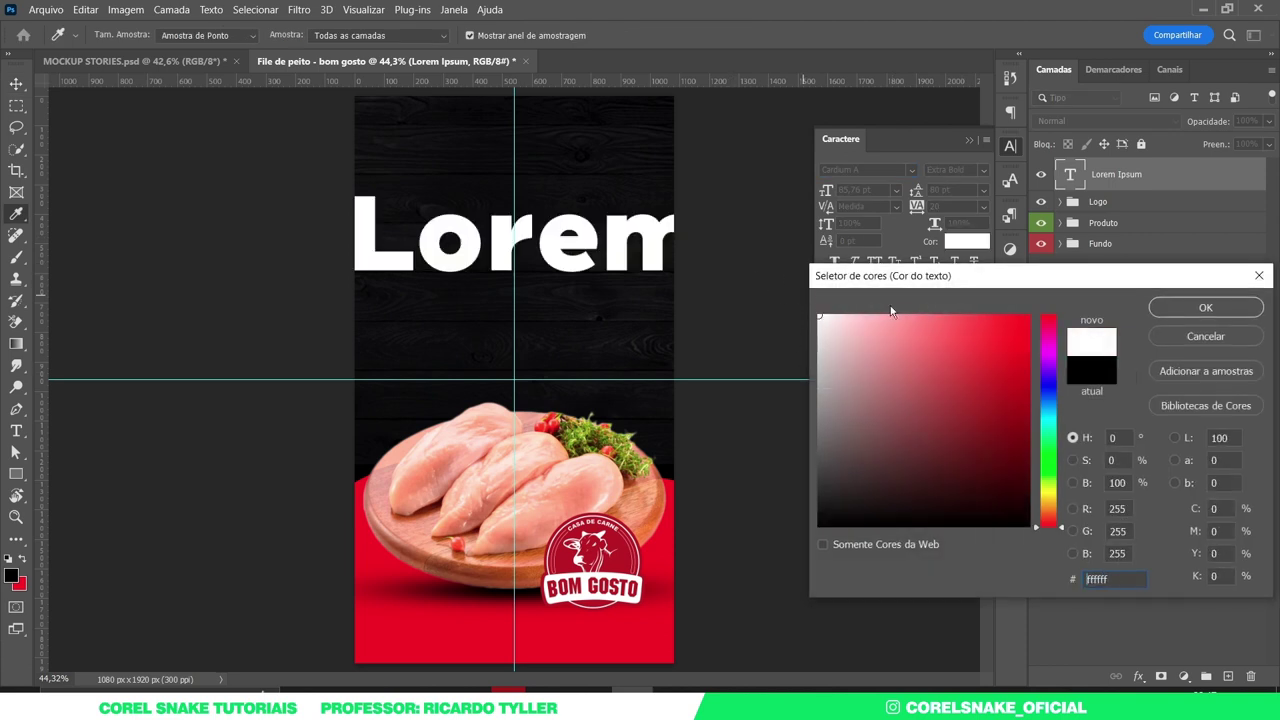
left_click(1181, 308)
left_click(1011, 147)
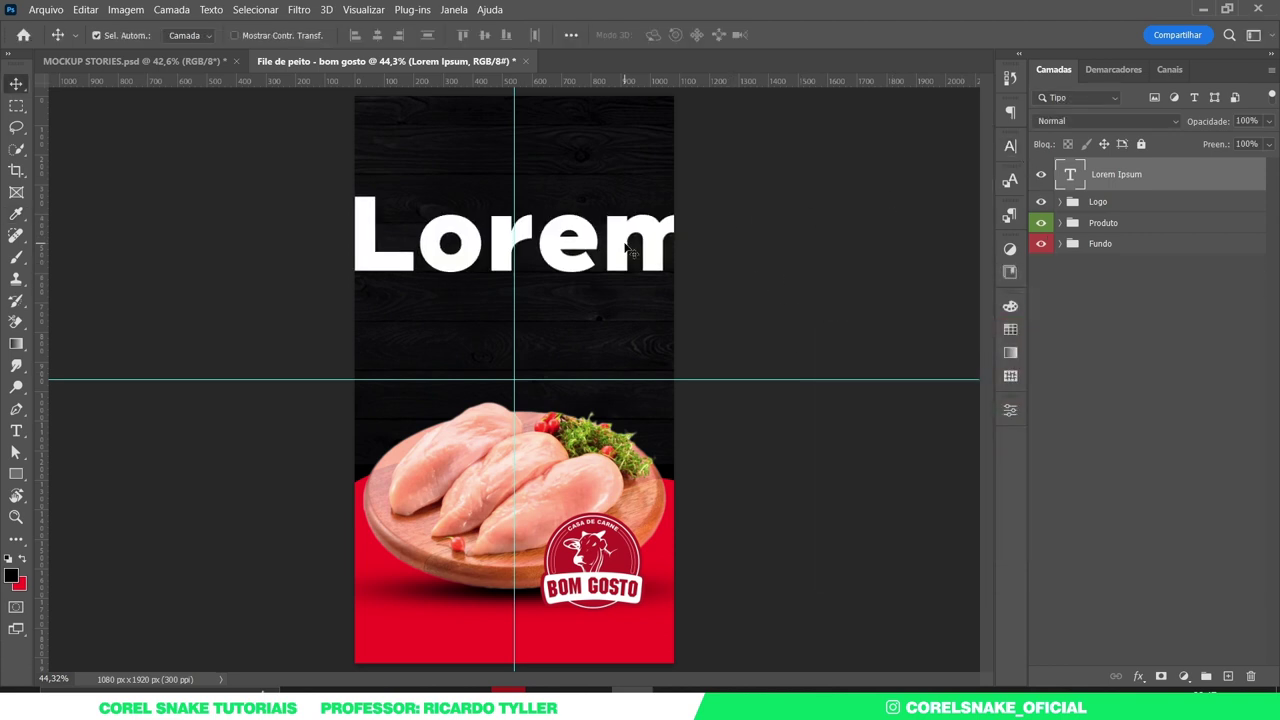
double_click(624, 242)
type("F")
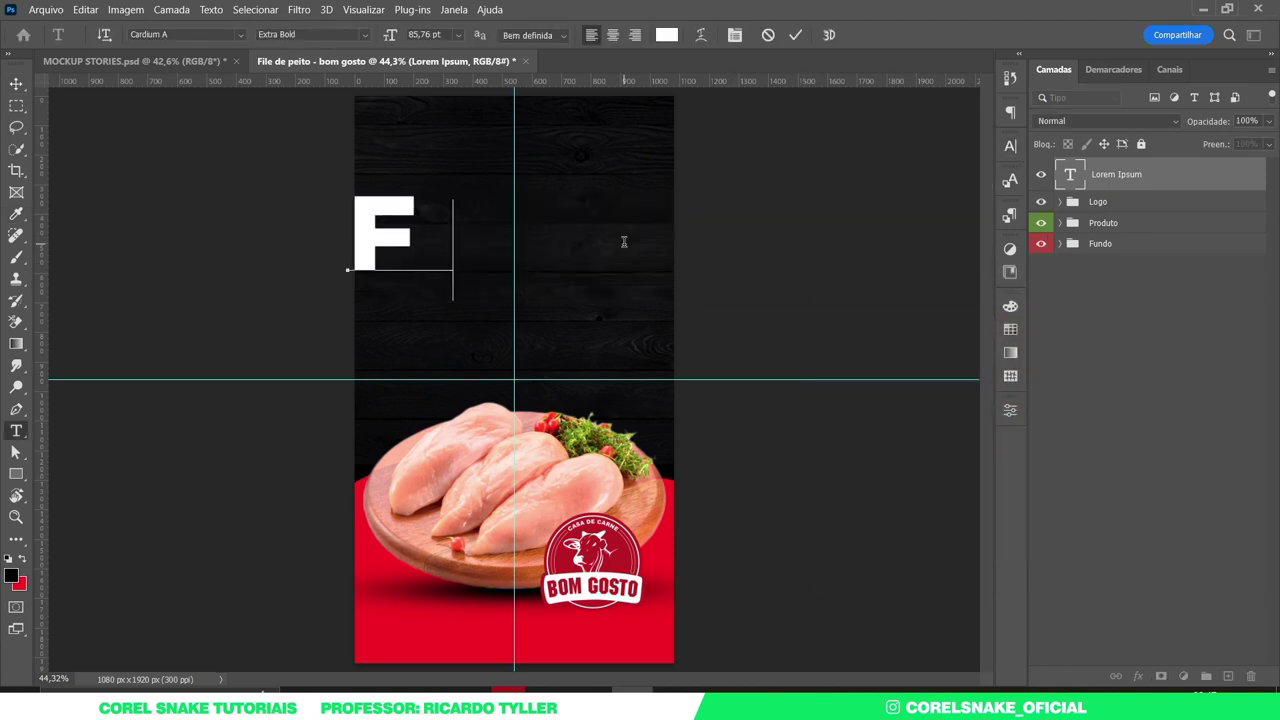
type("ilé ")
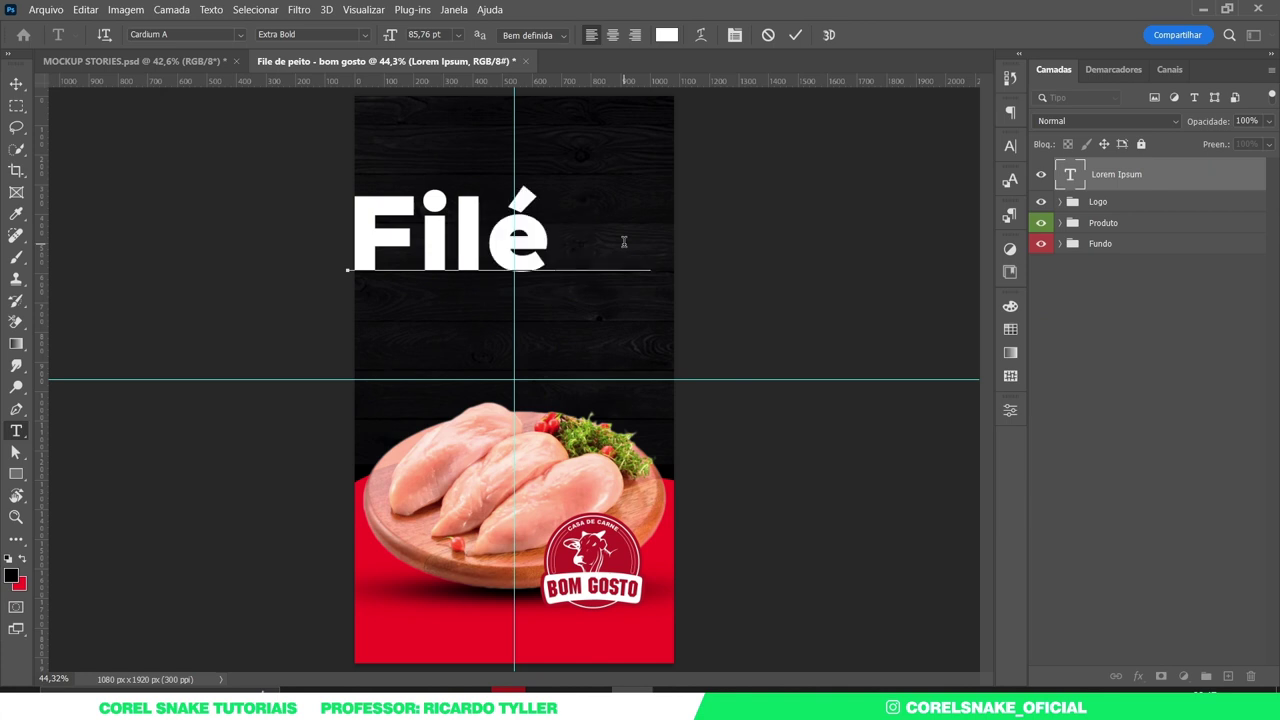
type("de")
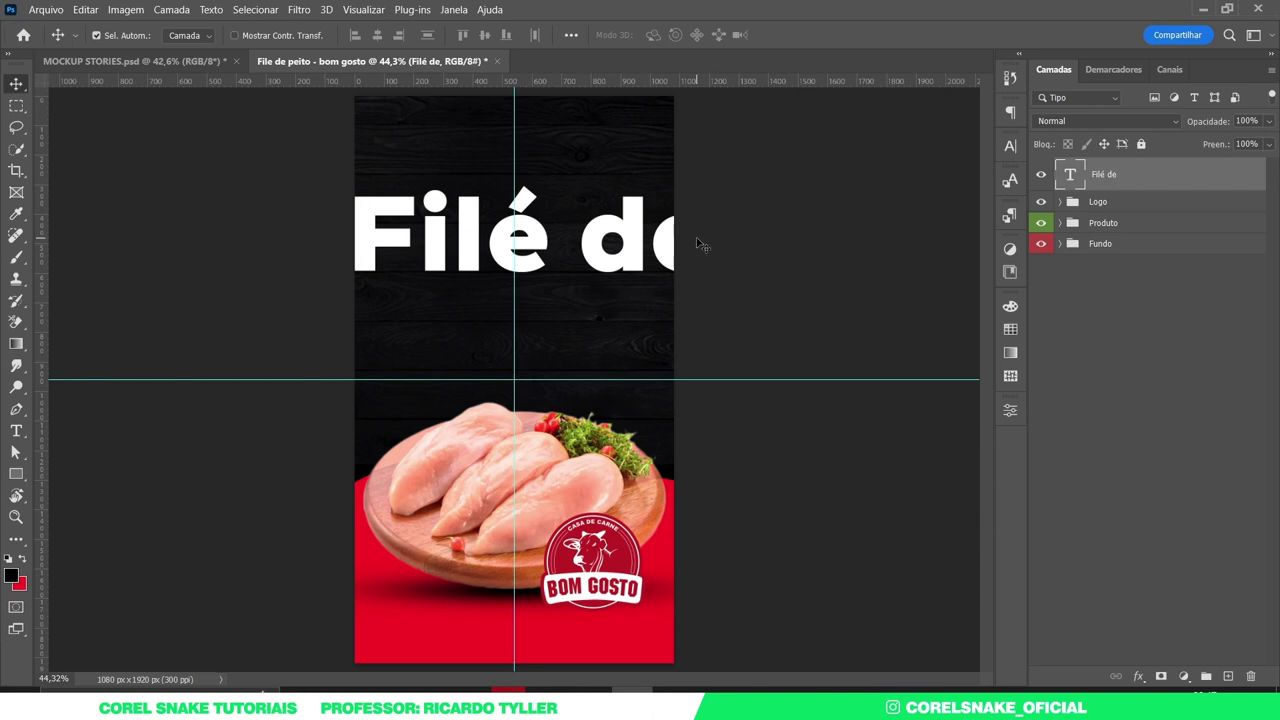
Step: Scale the Filé de text to about 62% and centre it near the top
key("ctrl+t")
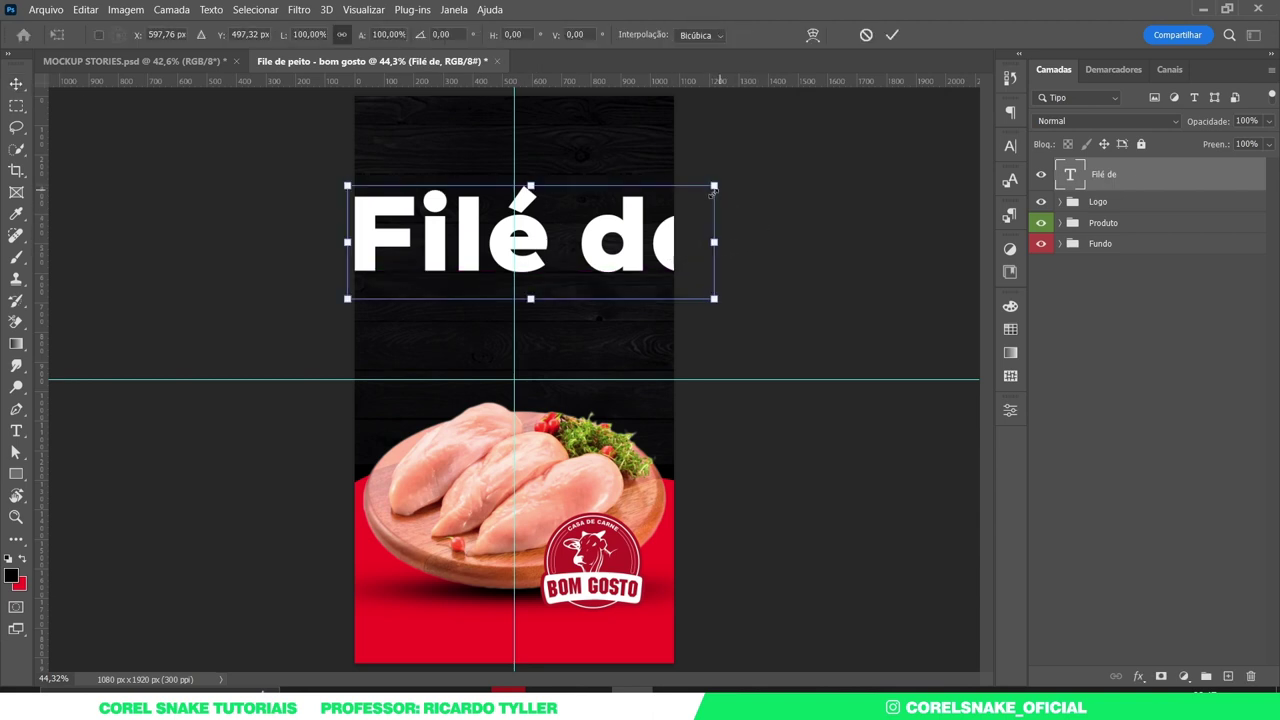
left_click_drag(713, 191, 586, 232)
left_click_drag(465, 262, 512, 231)
key("Return")
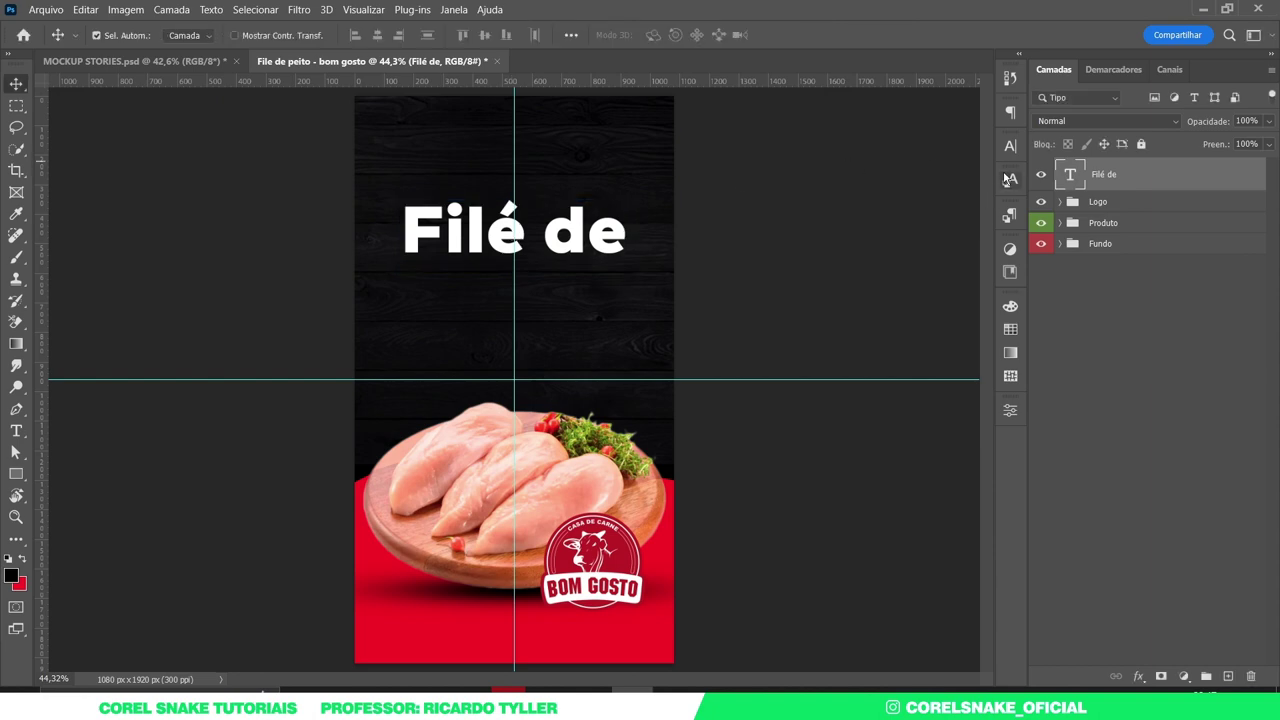
Step: Set the 'Filé de' headline font to Neato Serif Rough and shift it right and down
left_click(1010, 146)
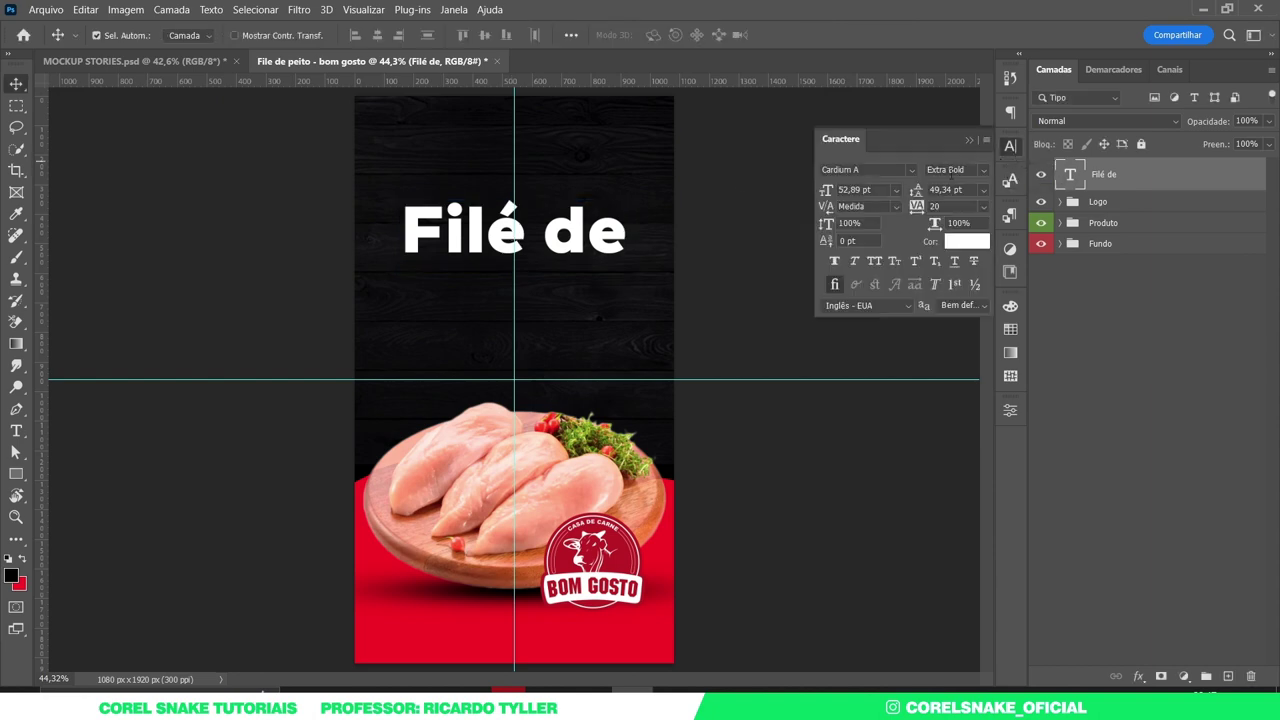
left_click(913, 170)
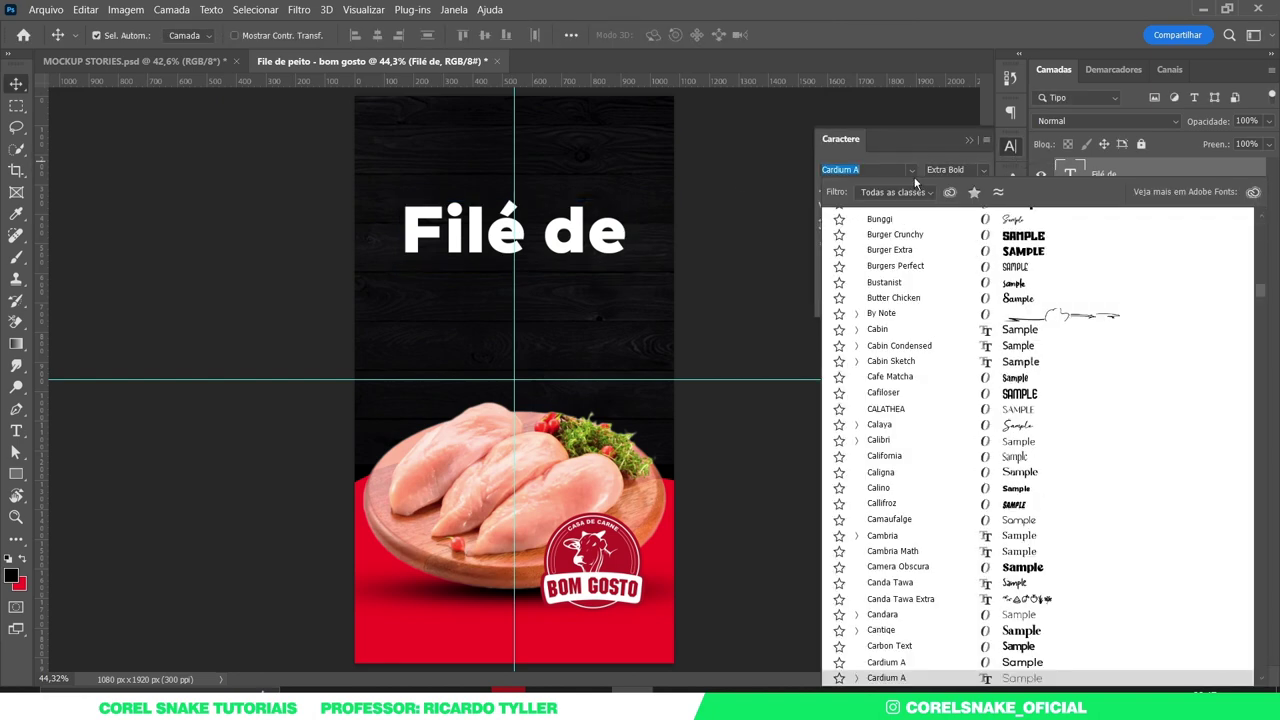
type("Brozen")
left_click(974, 192)
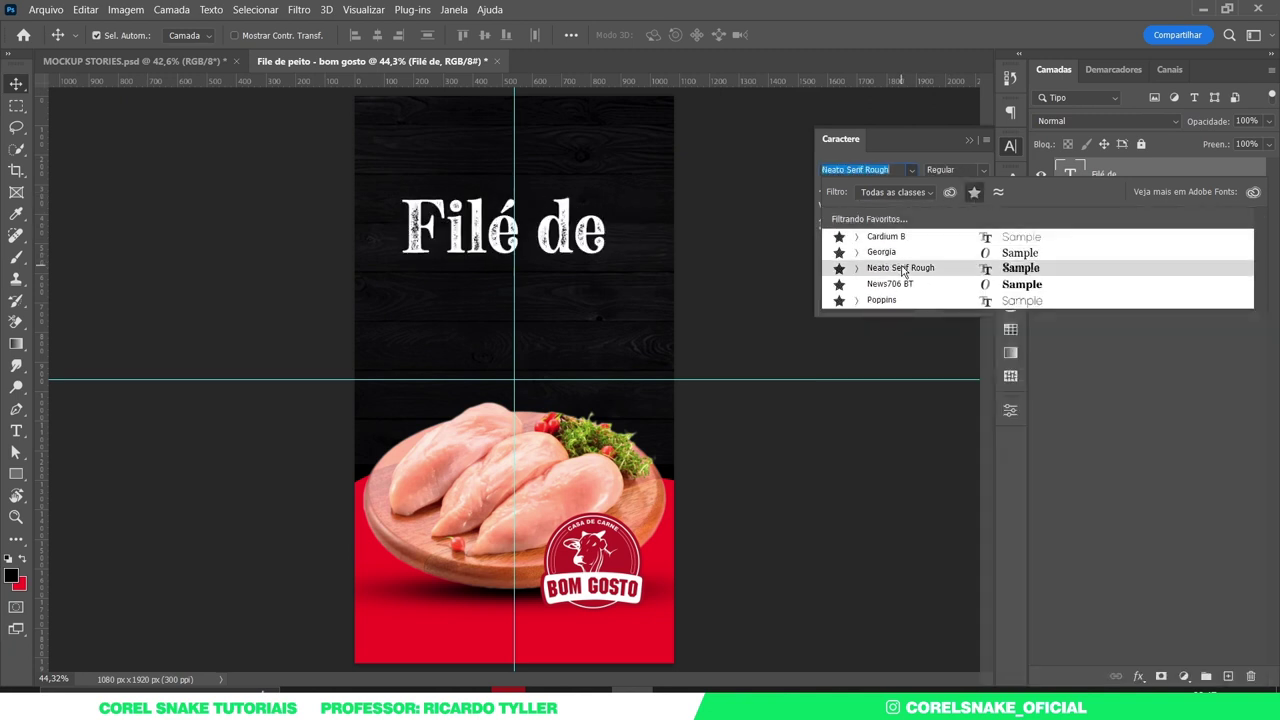
left_click(902, 268)
left_click(1010, 146)
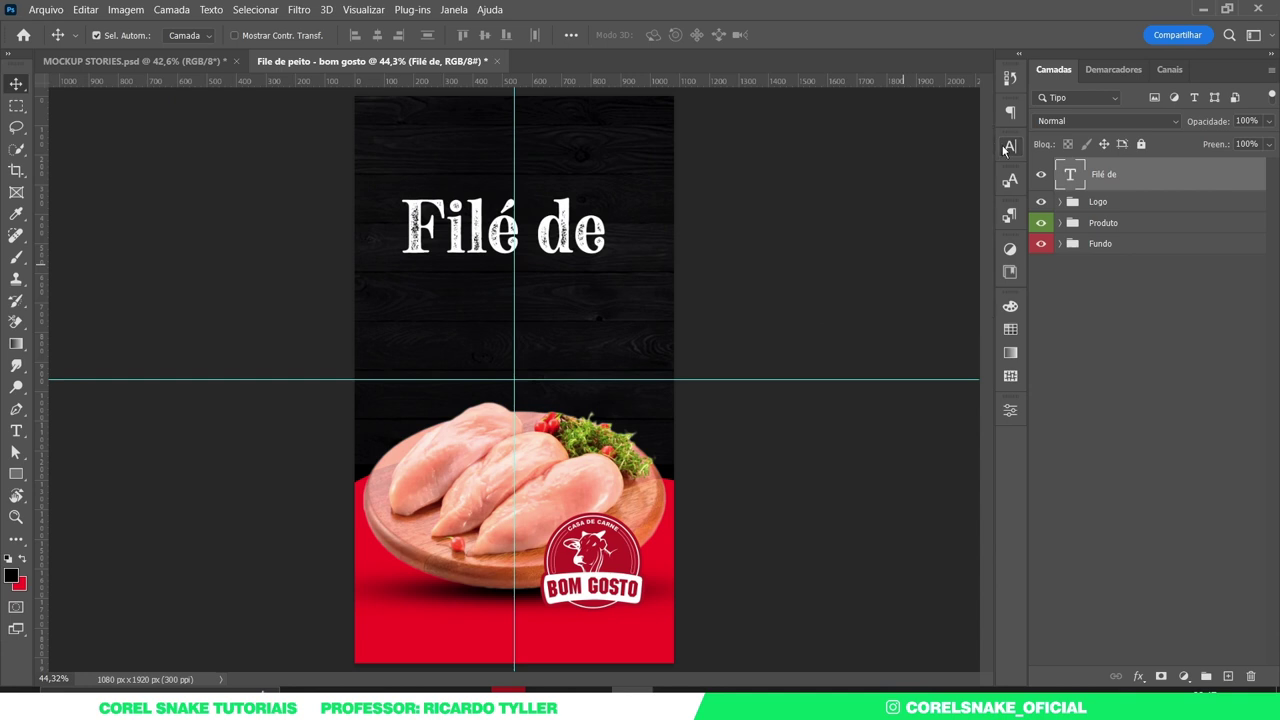
left_click_drag(558, 230, 569, 238)
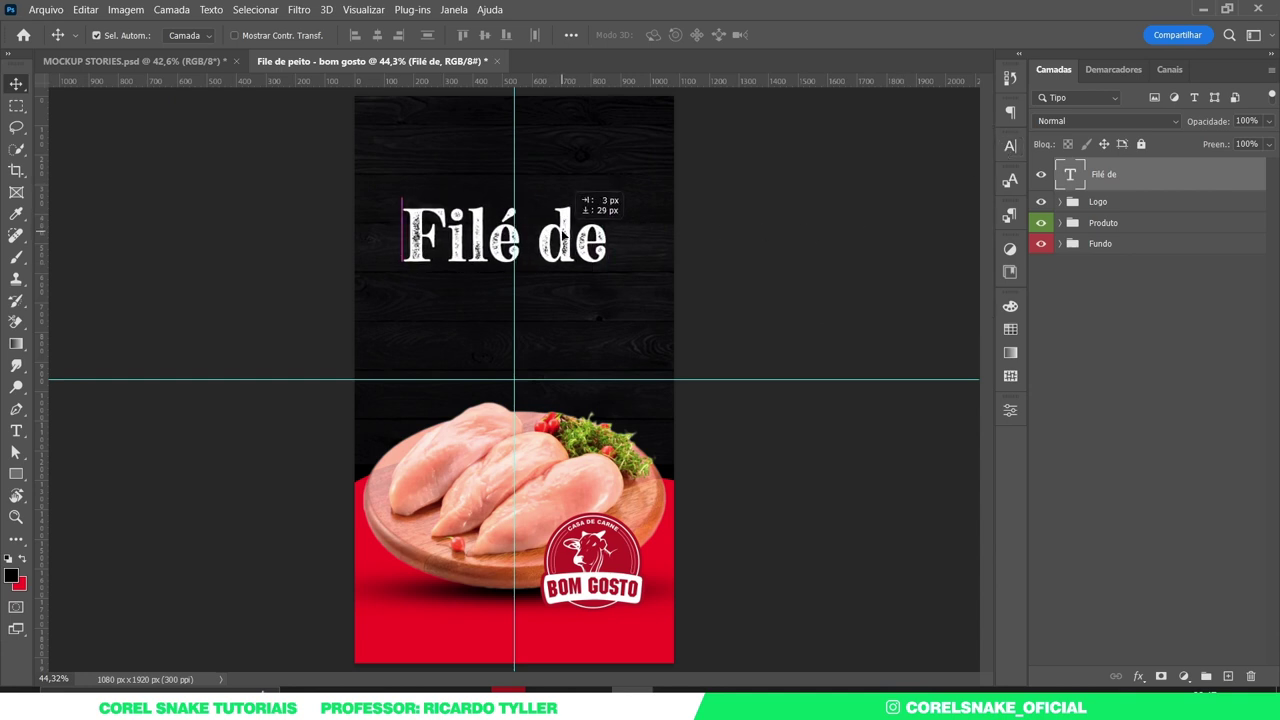
Step: Turn on All Caps so it reads FILÉ DE, then drag it near the top
left_click(1010, 146)
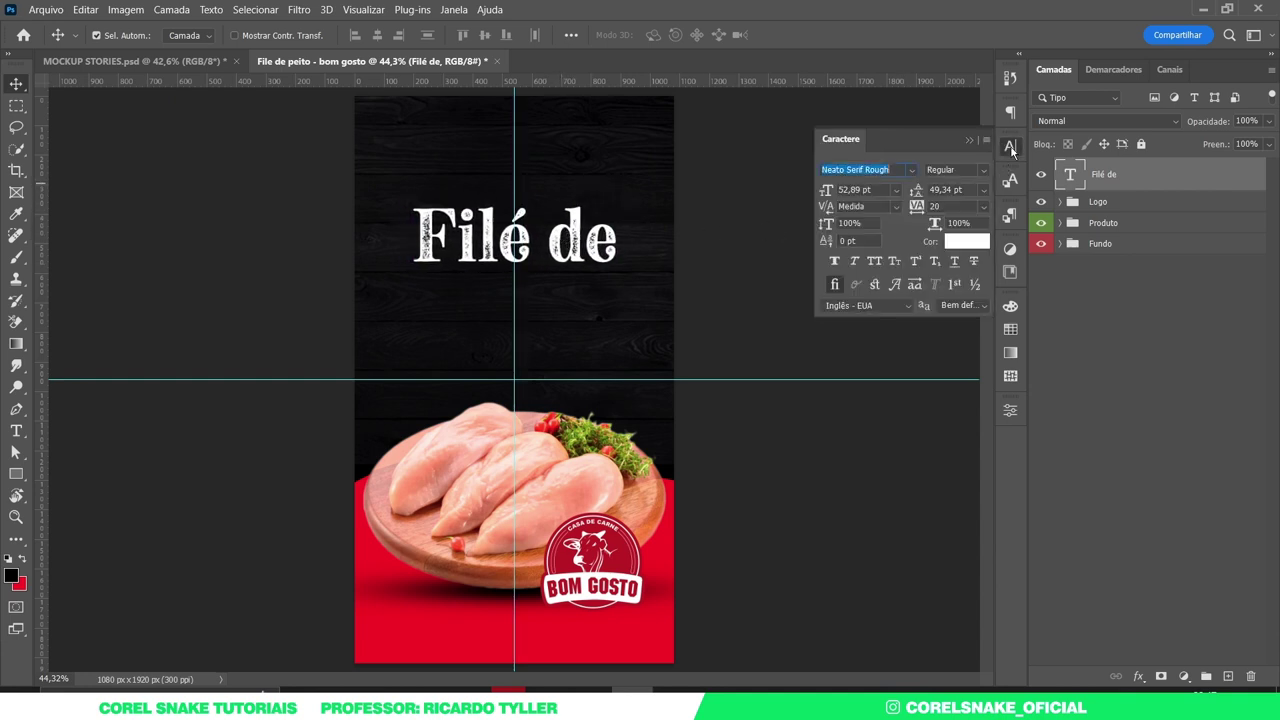
left_click(875, 262)
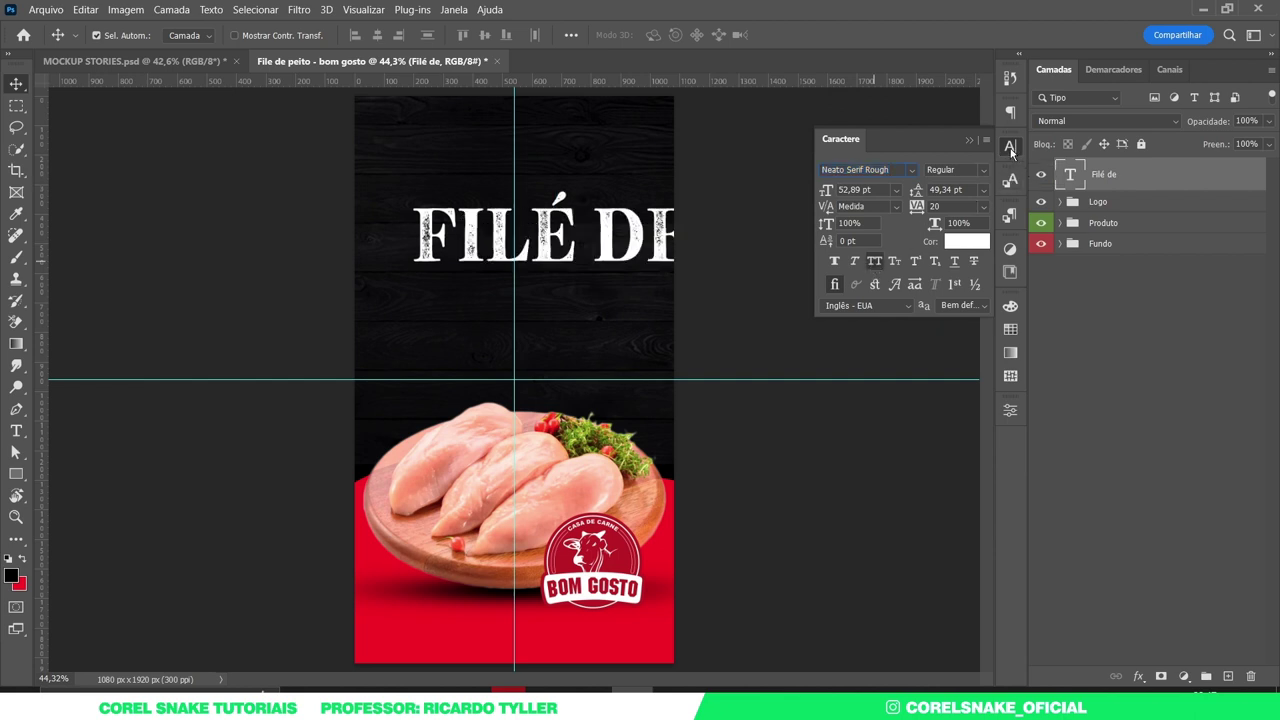
left_click(1010, 148)
key("ctrl+z")
left_click(1012, 148)
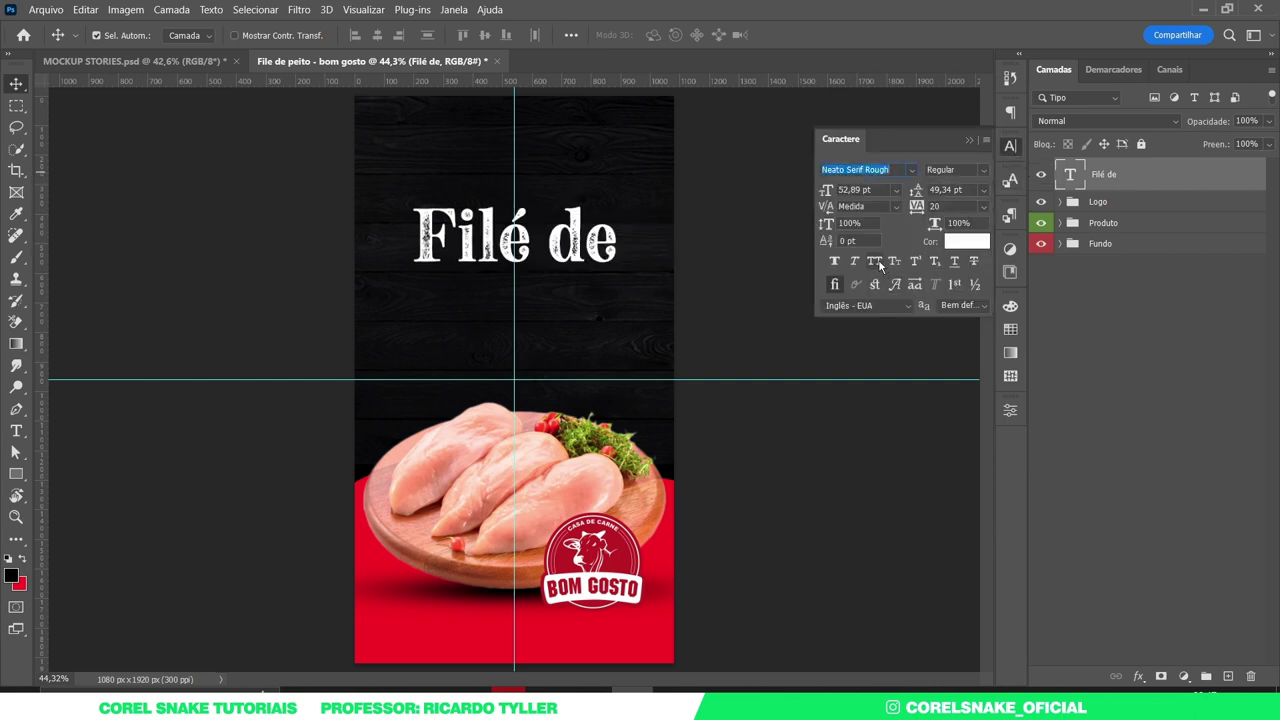
left_click(877, 263)
left_click(1010, 147)
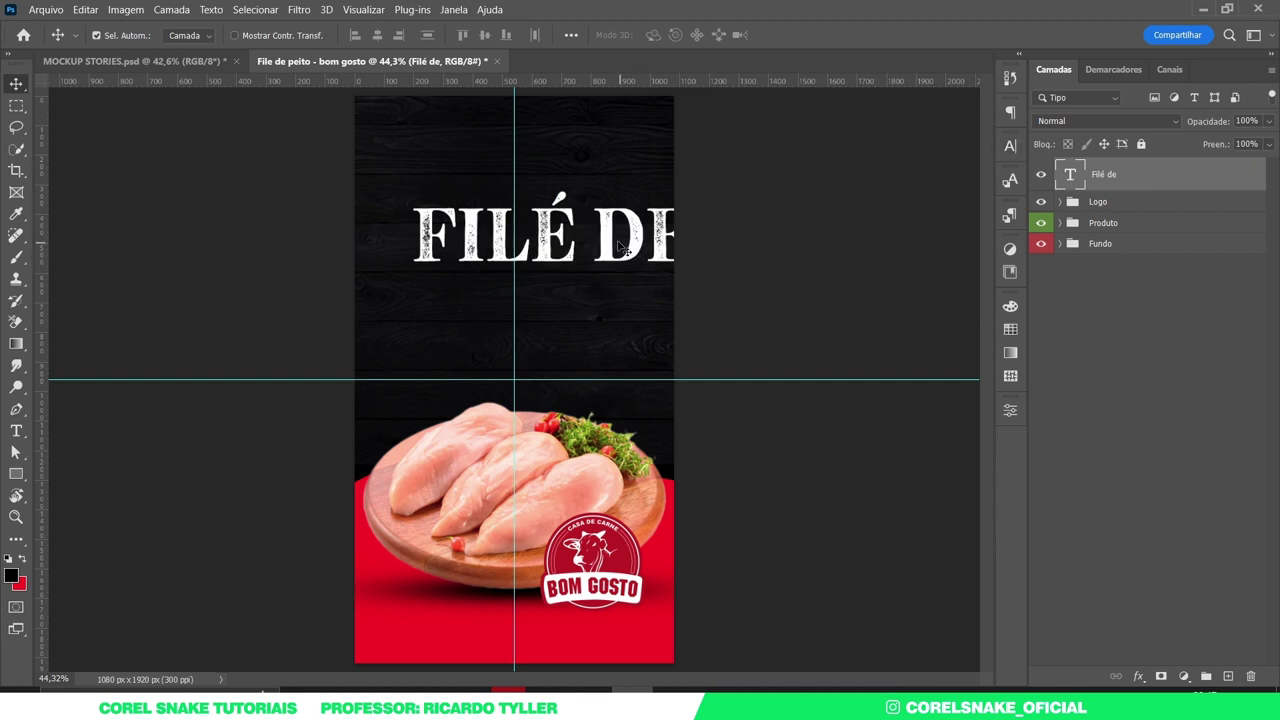
left_click_drag(614, 238, 567, 232)
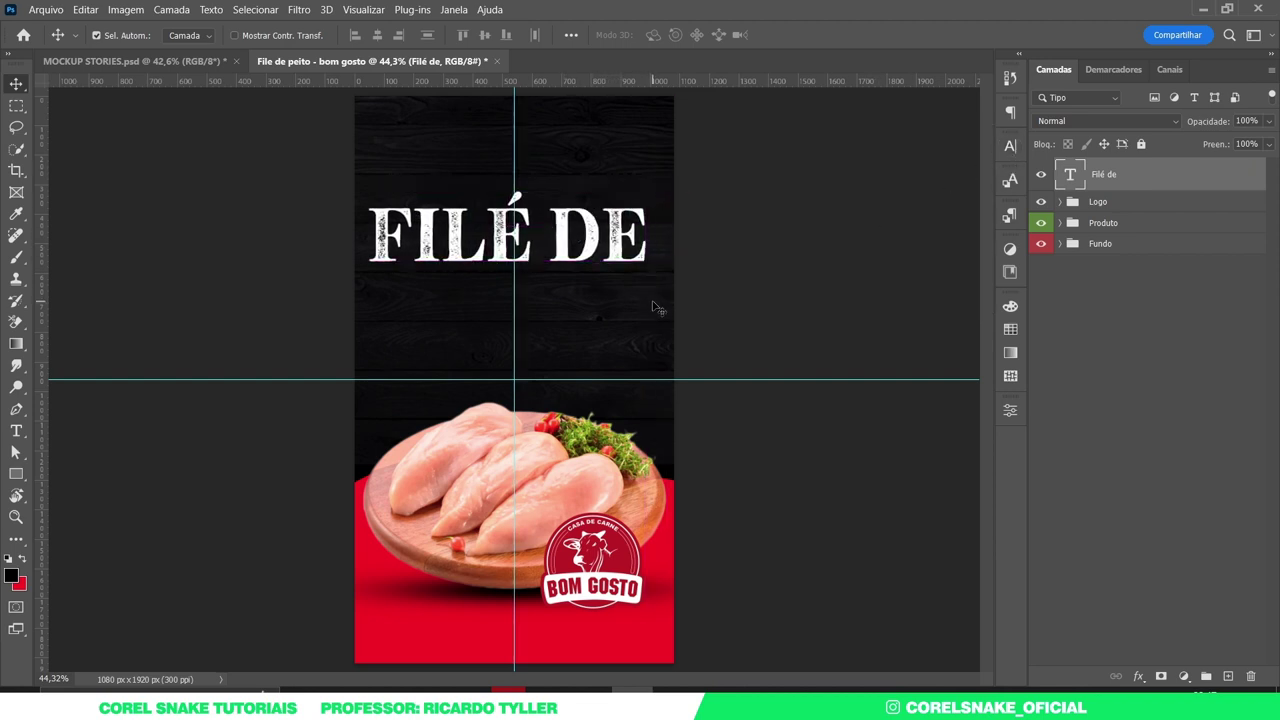
Step: Centre the FILÉ DE headline on the vertical guide with Free Transform
key("ctrl")
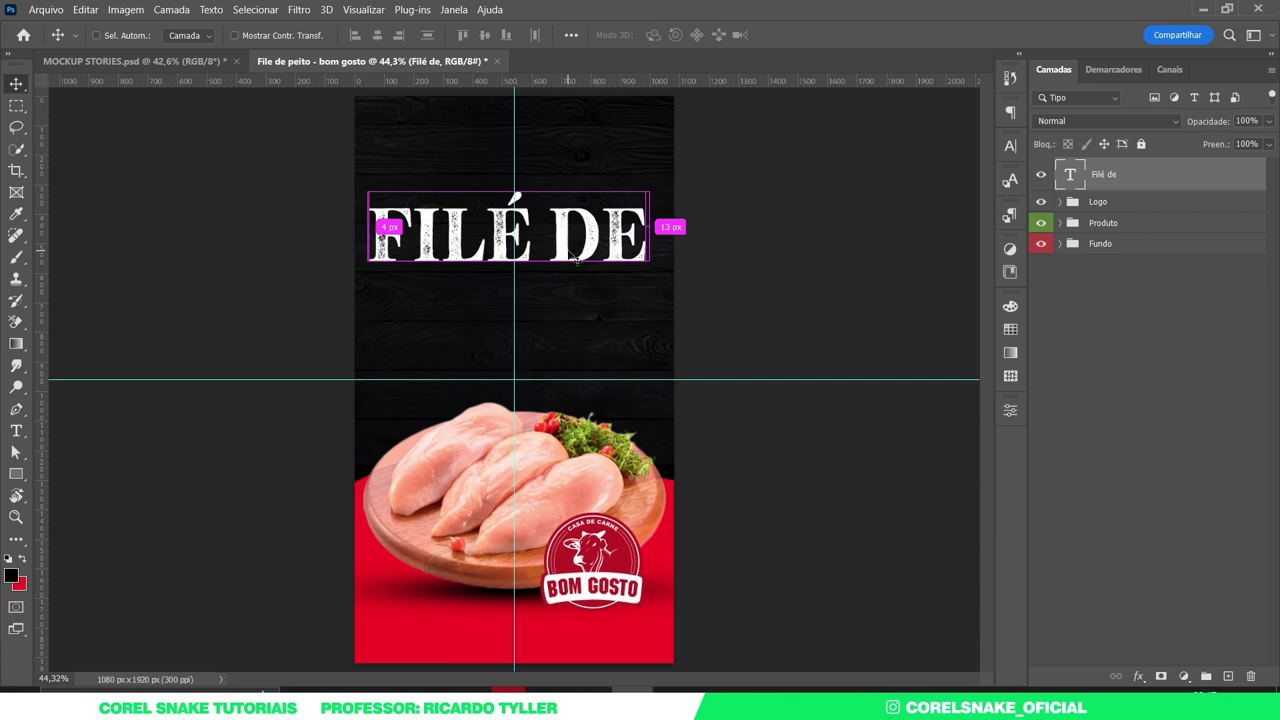
key("ctrl+t")
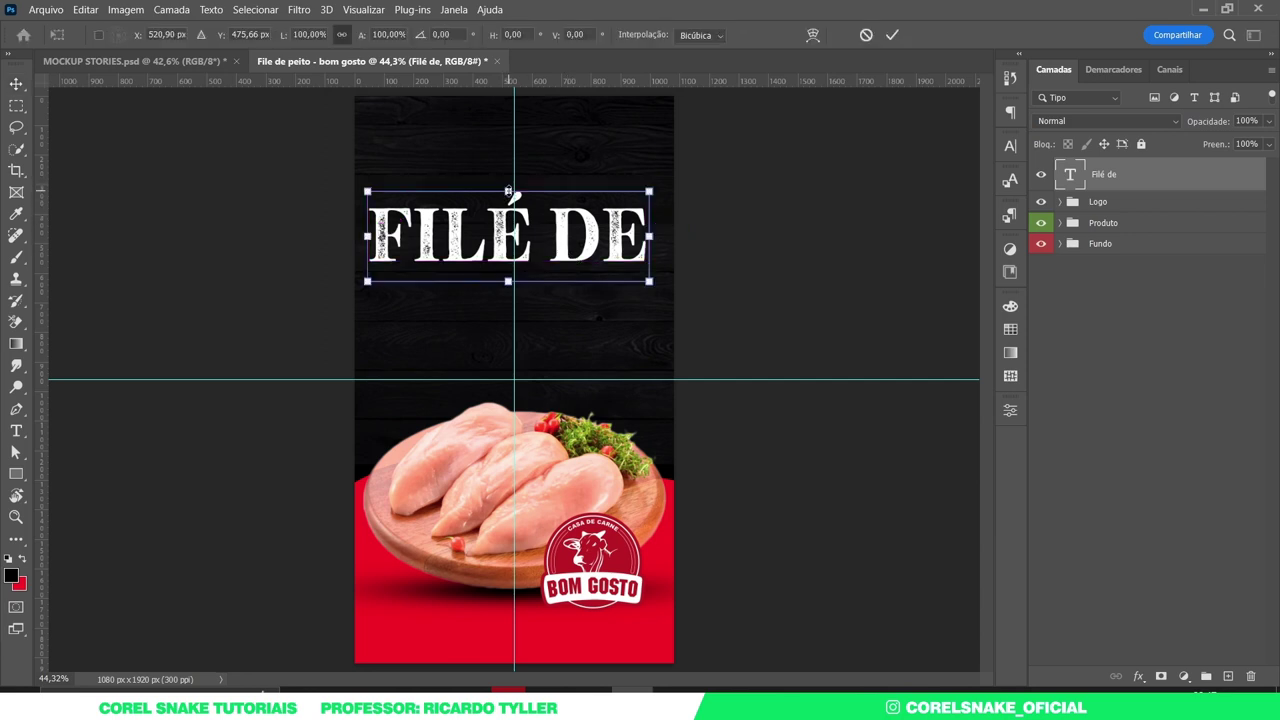
left_click_drag(566, 230, 644, 205)
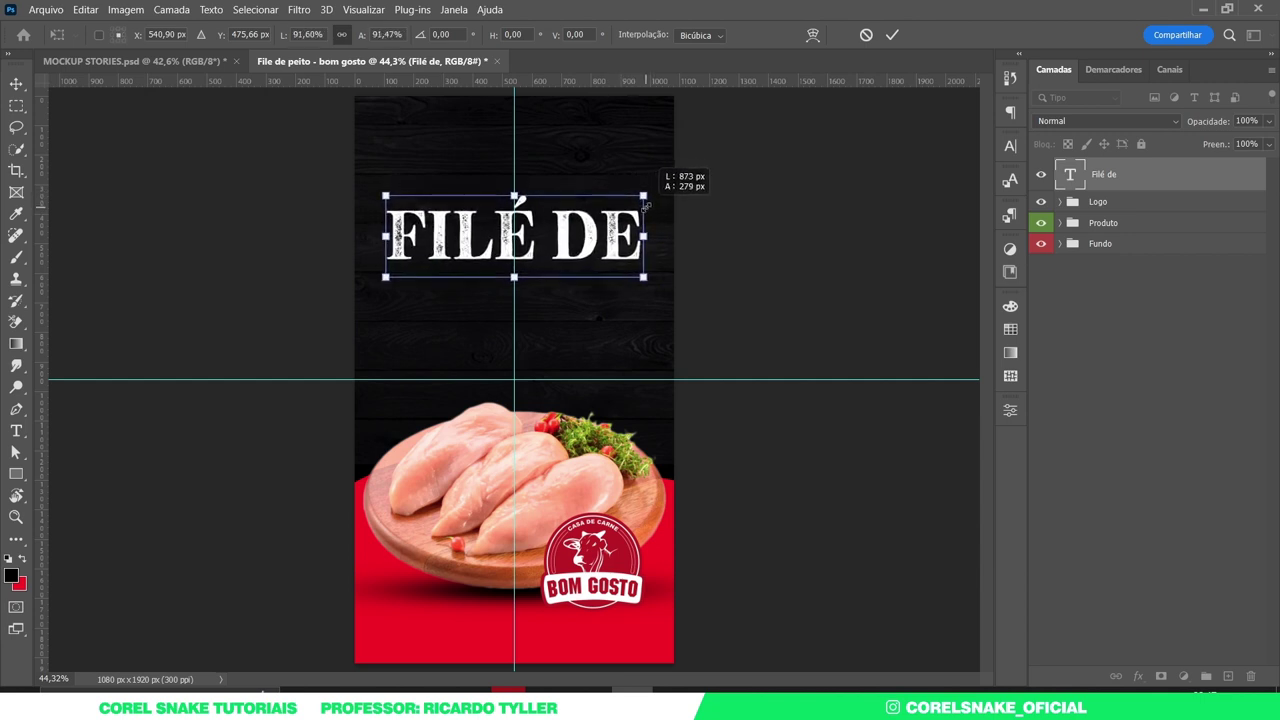
key("Return")
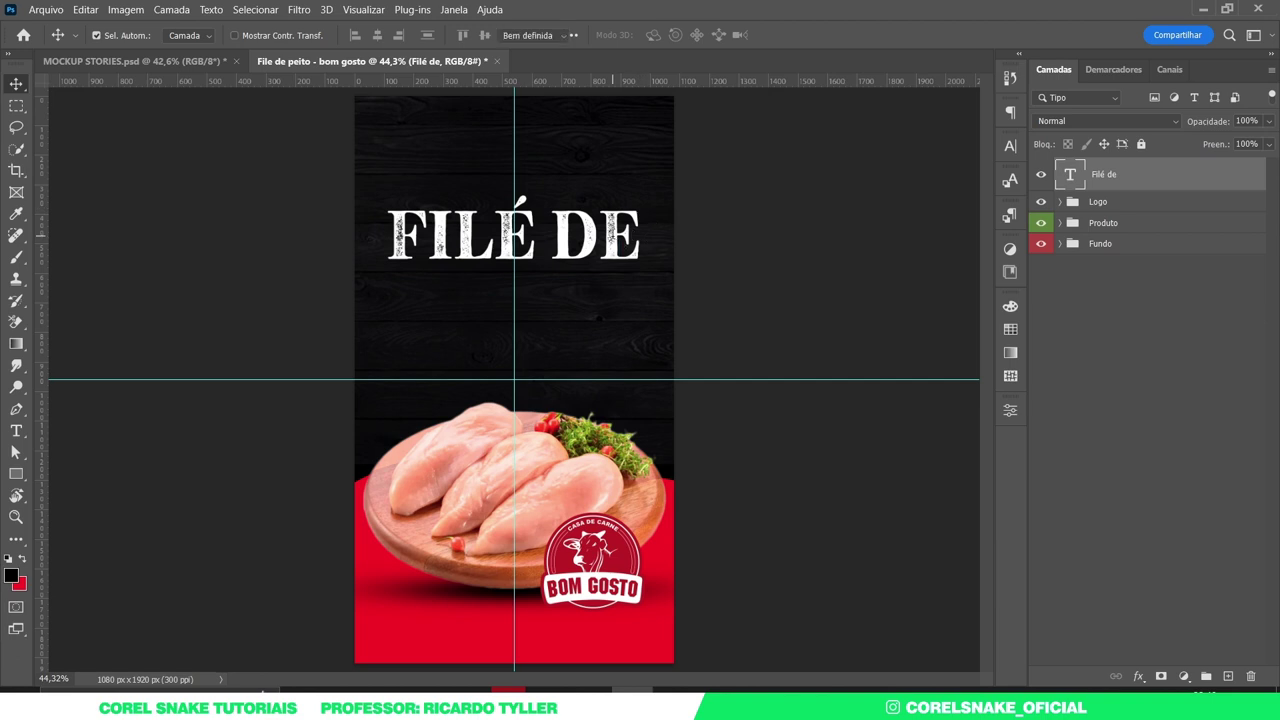
Step: Tighten the headline's letter spacing with two Alt+Left steps
double_click(620, 240)
key("alt+Left")
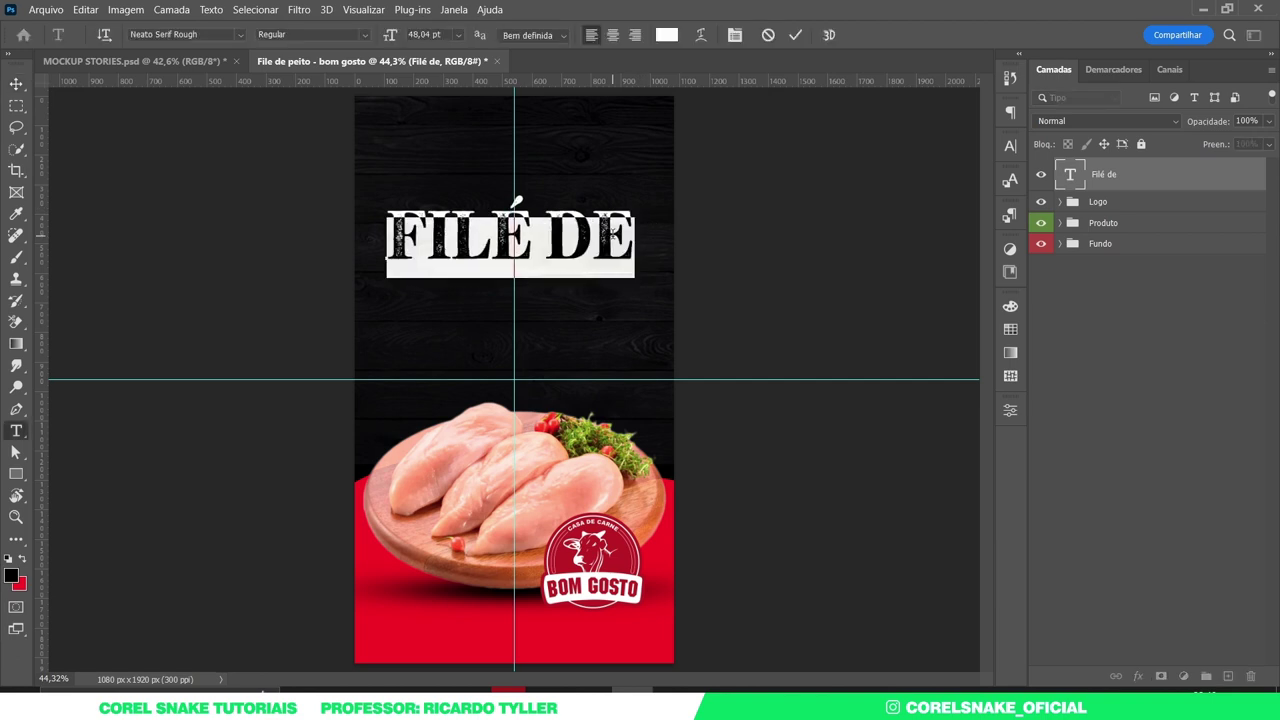
key("alt+Left")
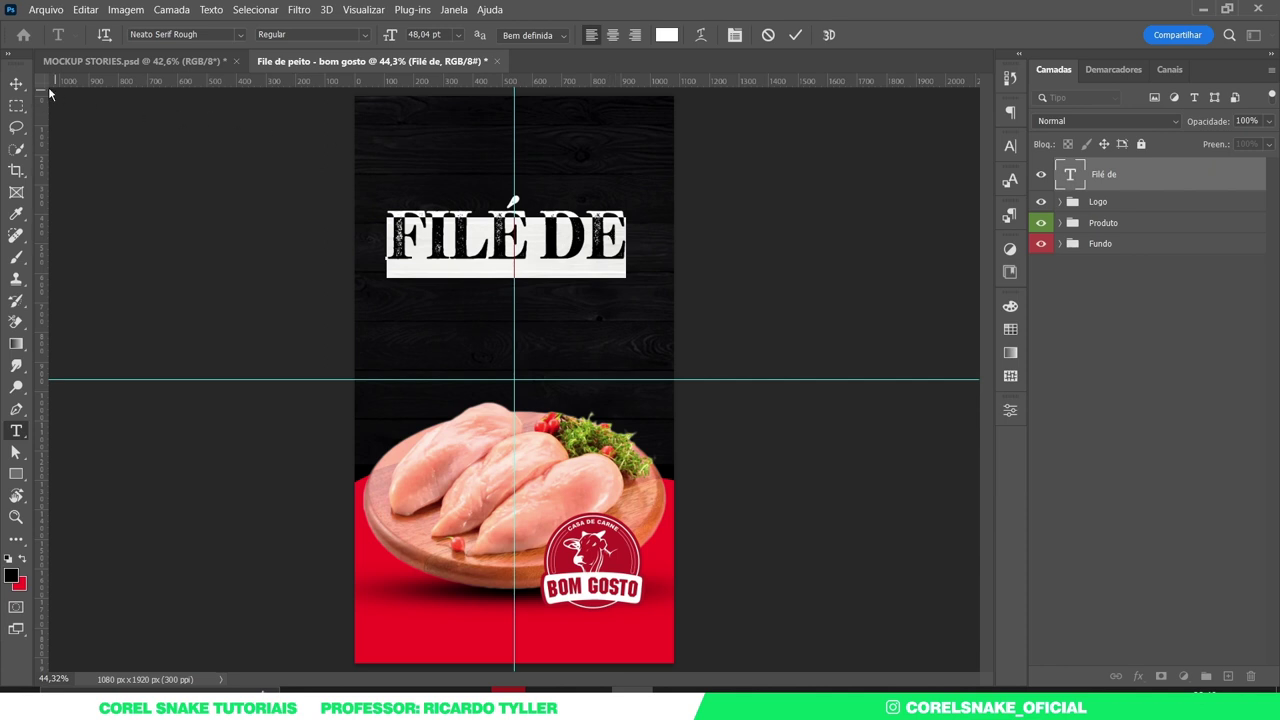
left_click(16, 84)
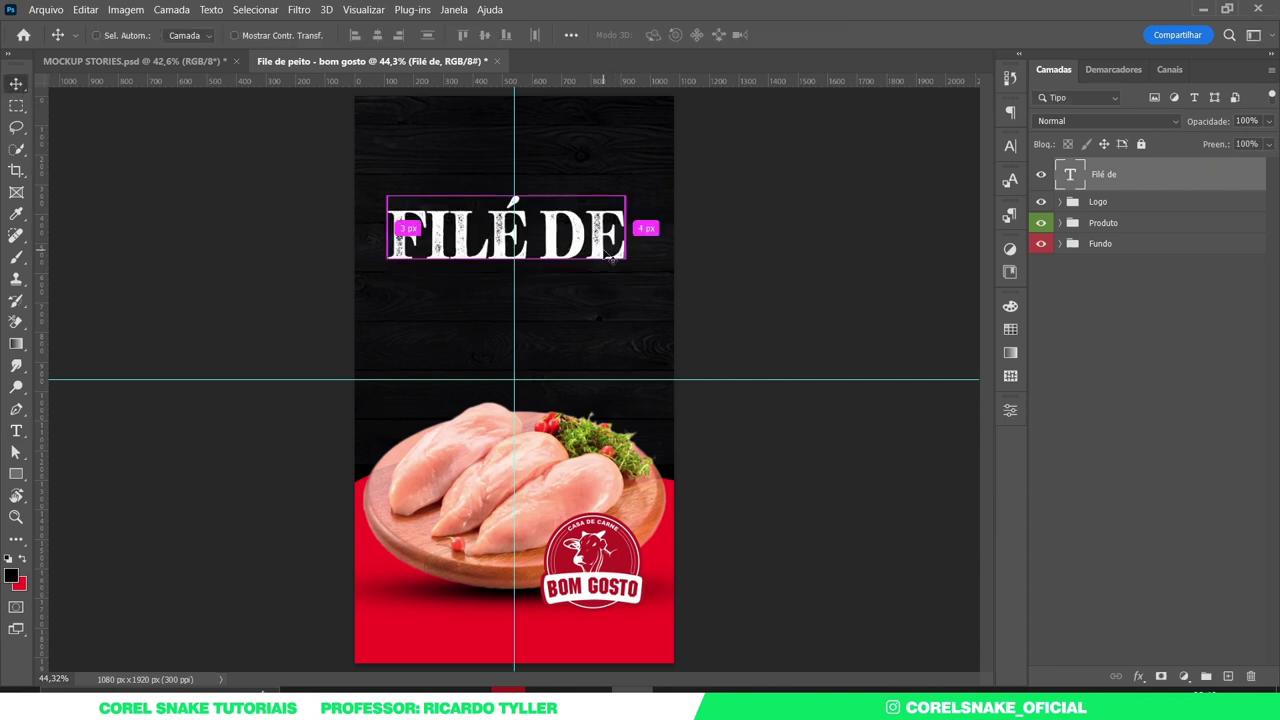
Step: Recentre the headline on the guide and enlarge it slightly
key("ctrl+t")
left_click_drag(597, 234, 606, 236)
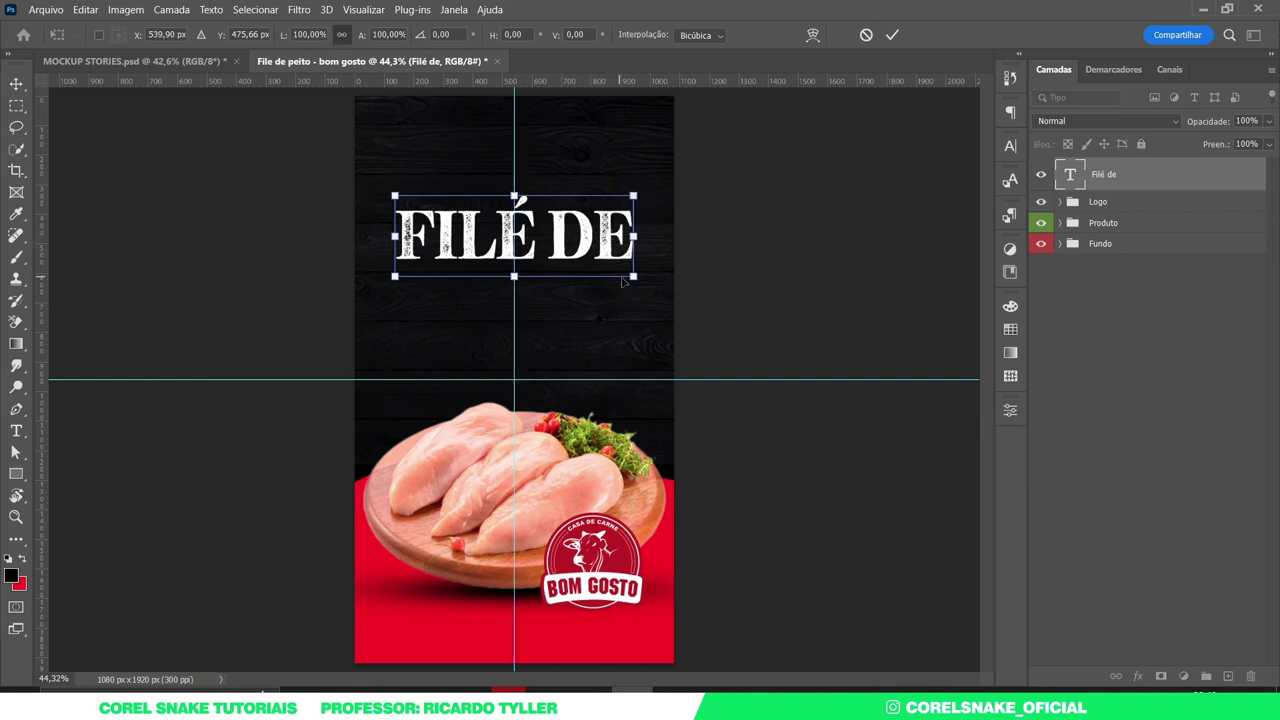
left_click_drag(634, 277, 642, 284)
key("Return")
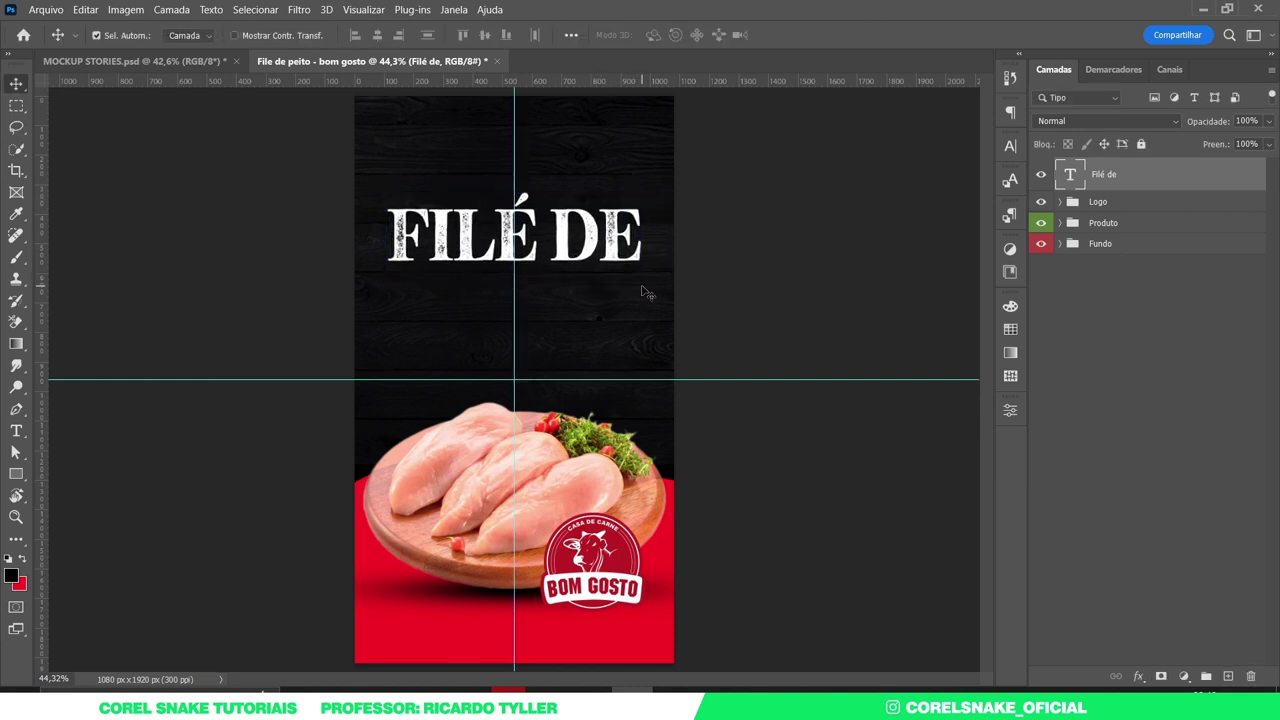
Step: Duplicate the headline layer, retype it as PEITO, and centre it under FILÉ DE
key("ctrl+j")
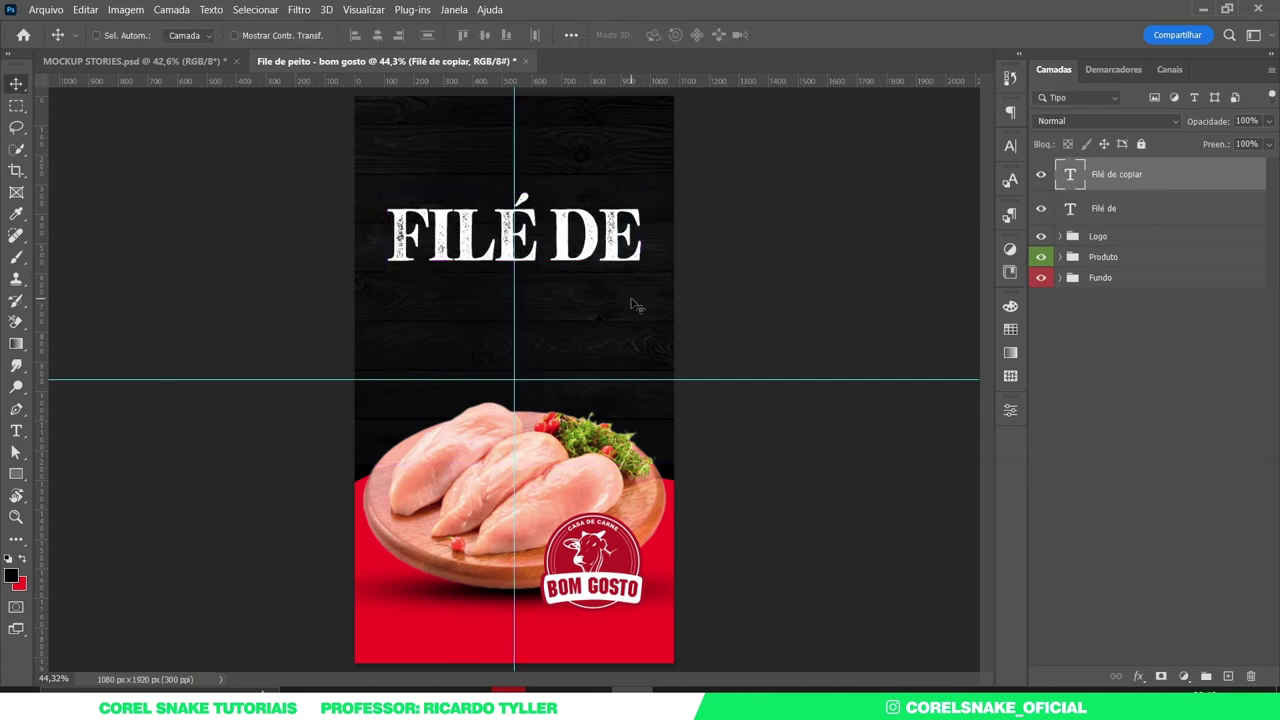
key("ctrl+t")
left_click_drag(576, 232, 574, 297)
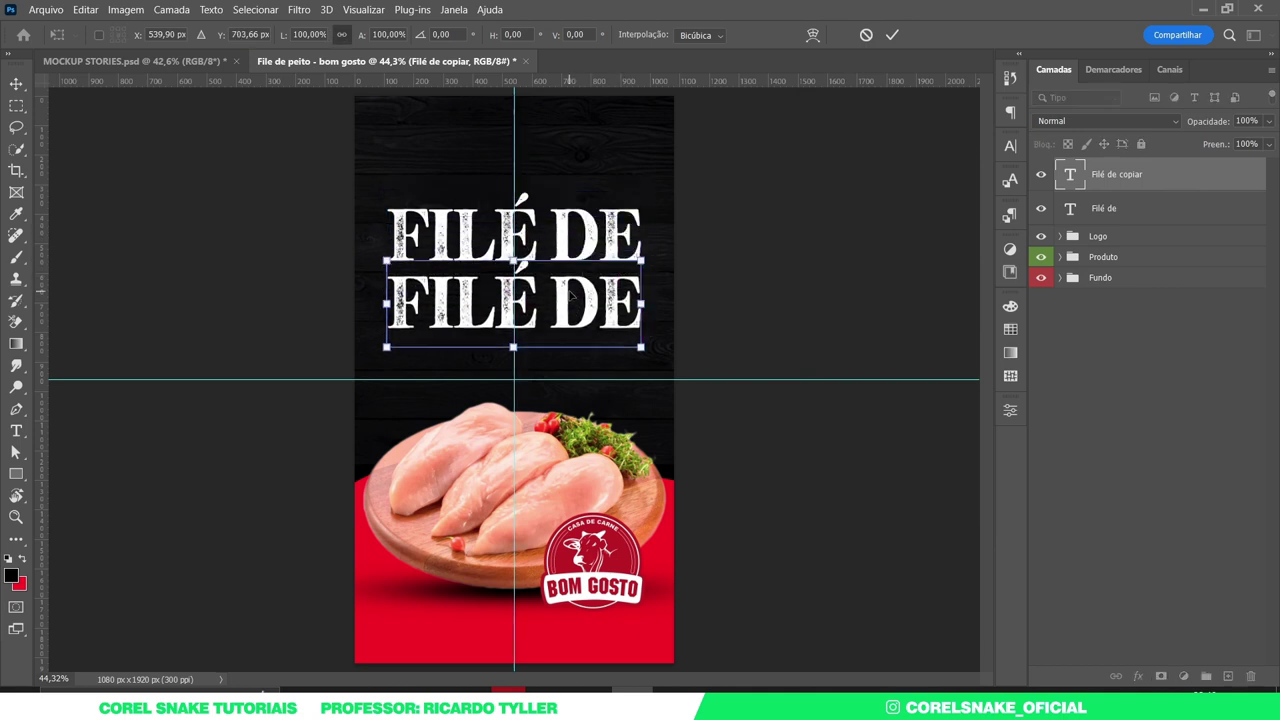
key("Return")
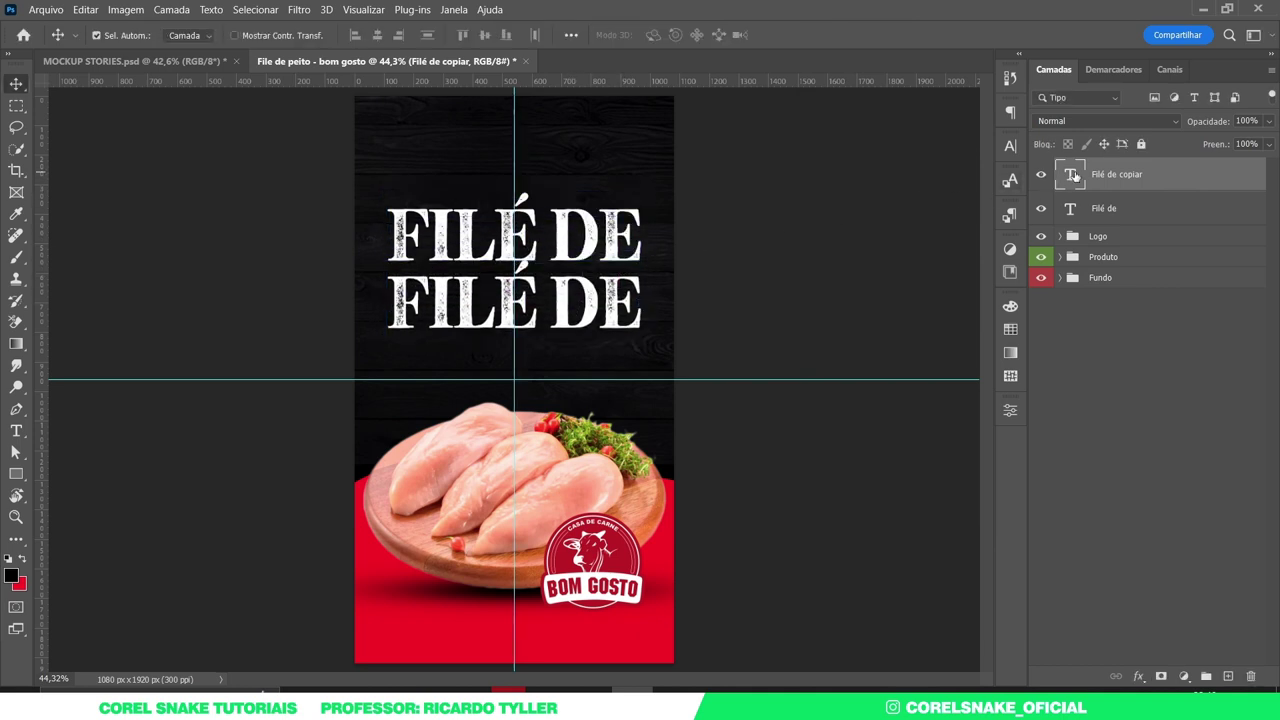
double_click(1073, 175)
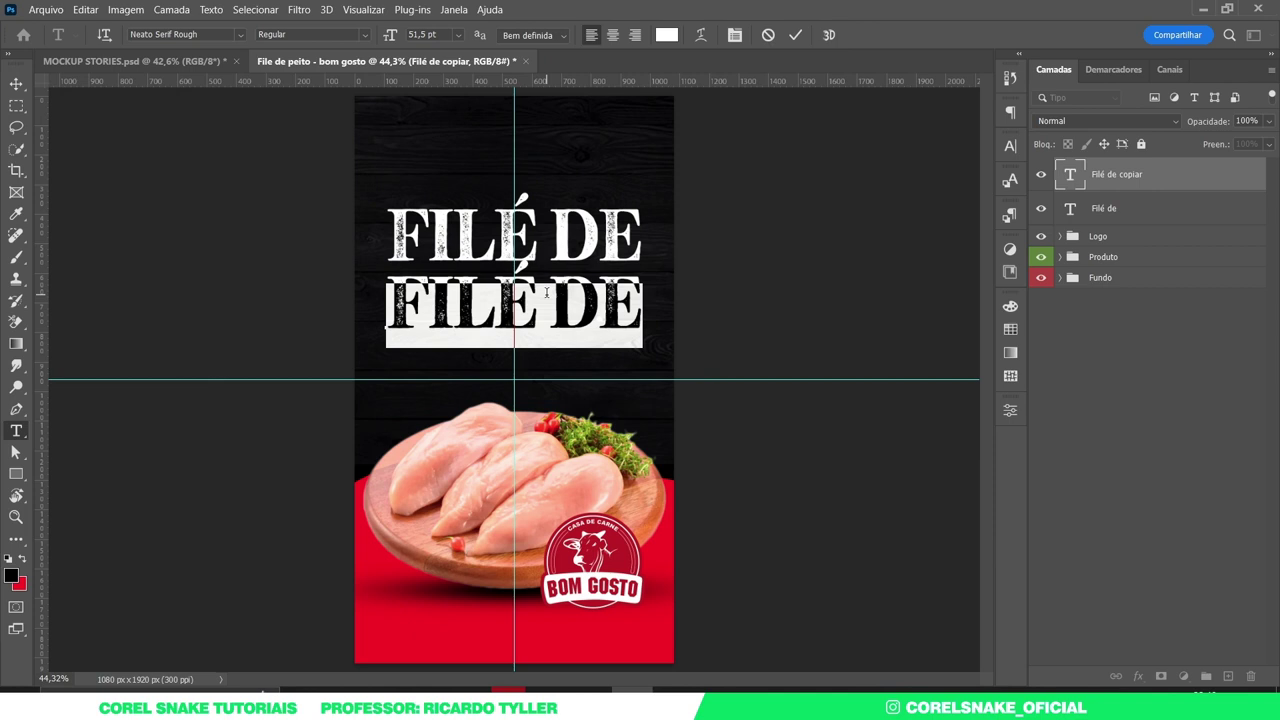
type("PEI")
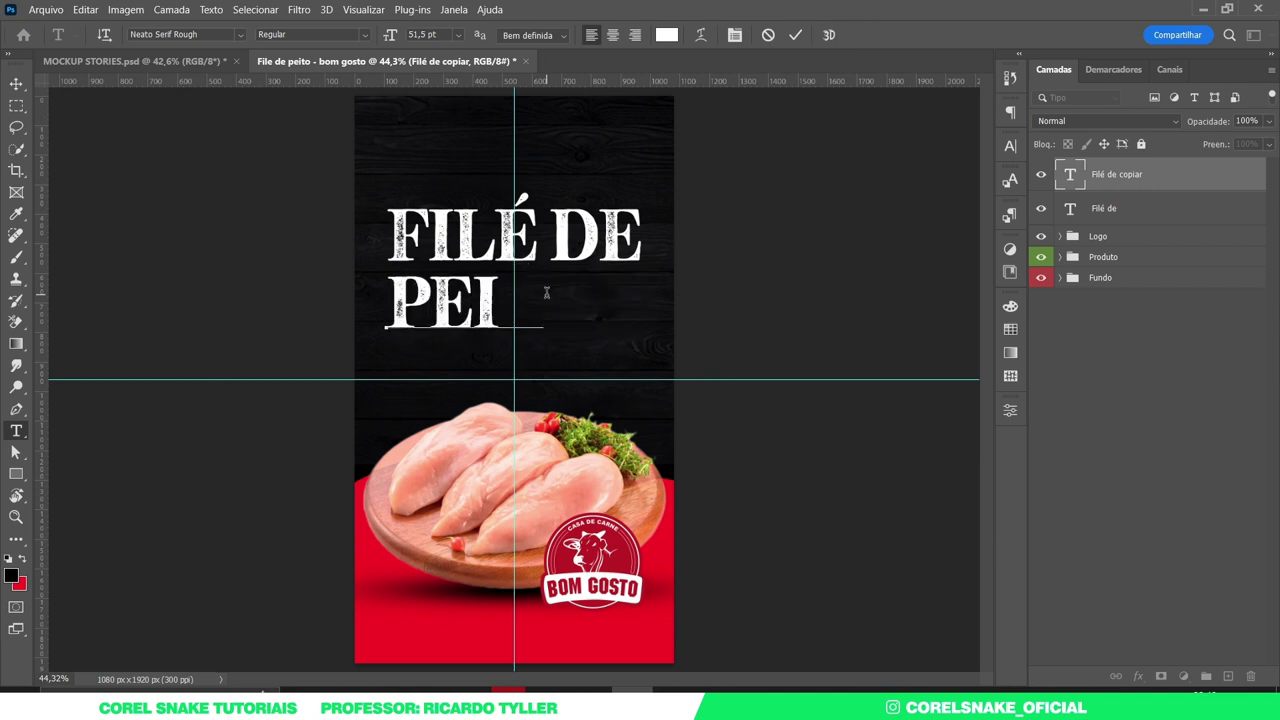
type("TO")
left_click(17, 88)
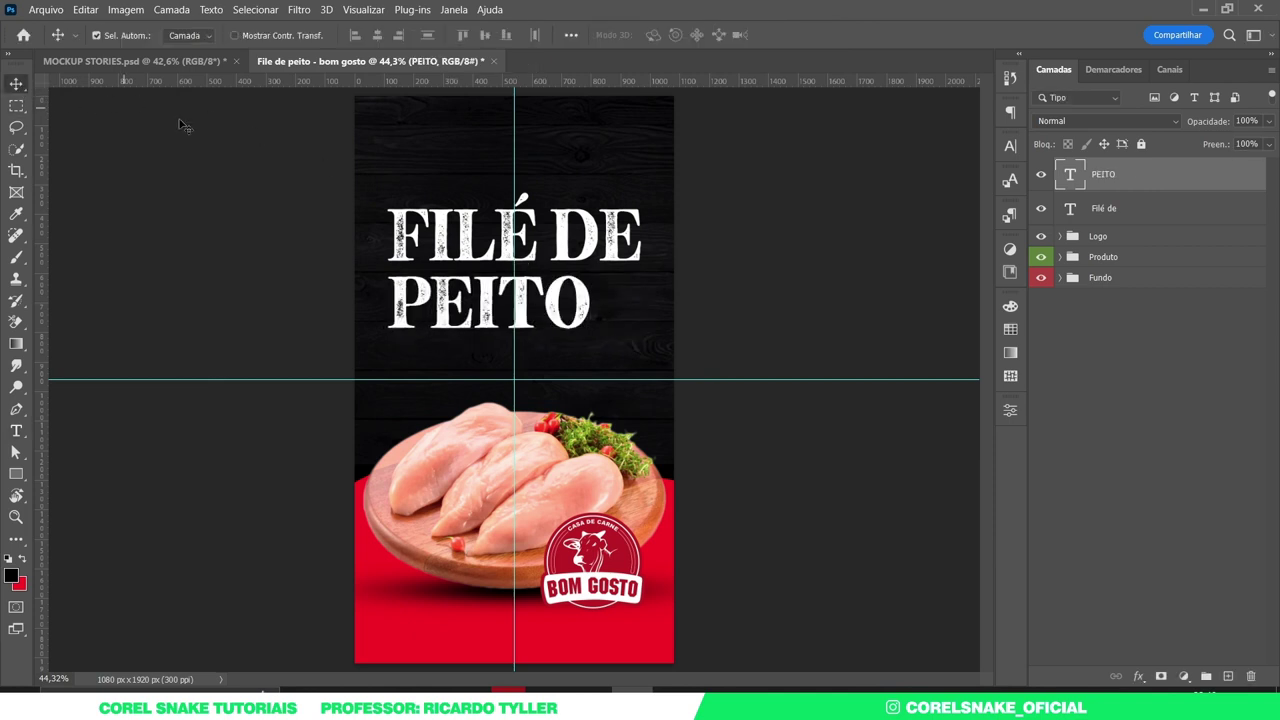
mouse_move(562, 302)
left_mouse_down()
mouse_move(557, 287)
mouse_move(580, 290)
left_mouse_up()
key("ctrl+t")
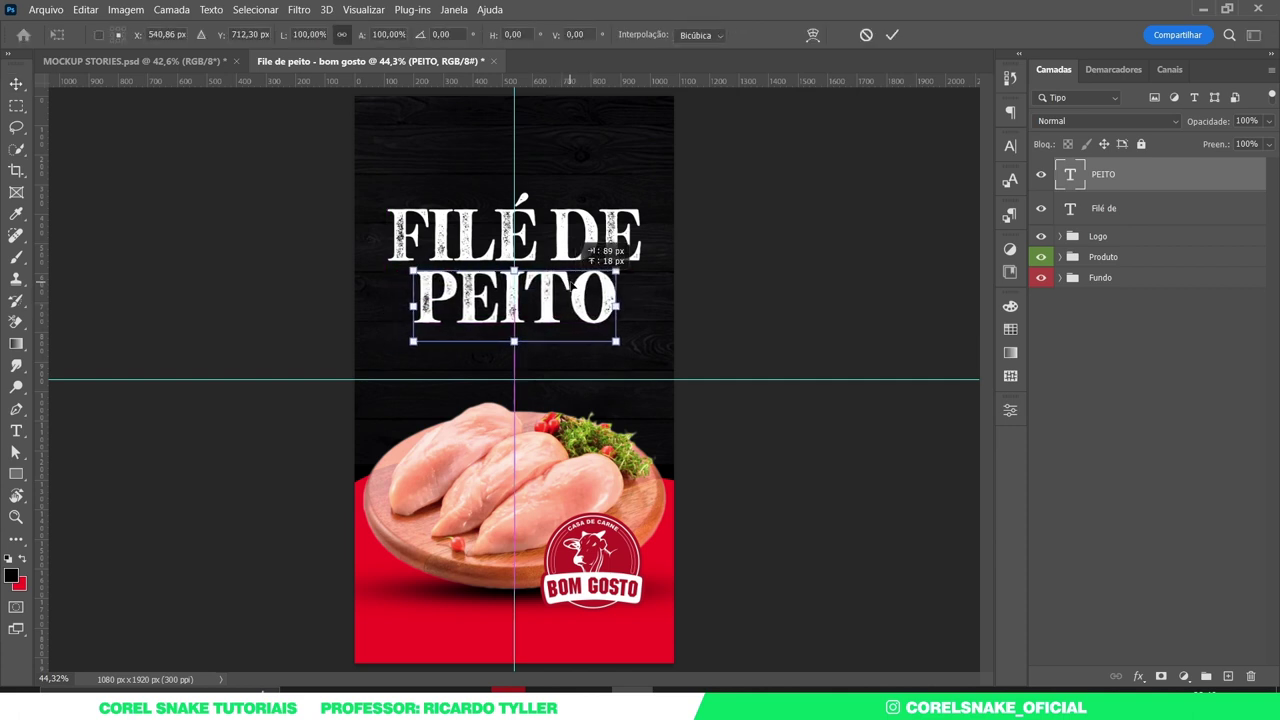
key("Return")
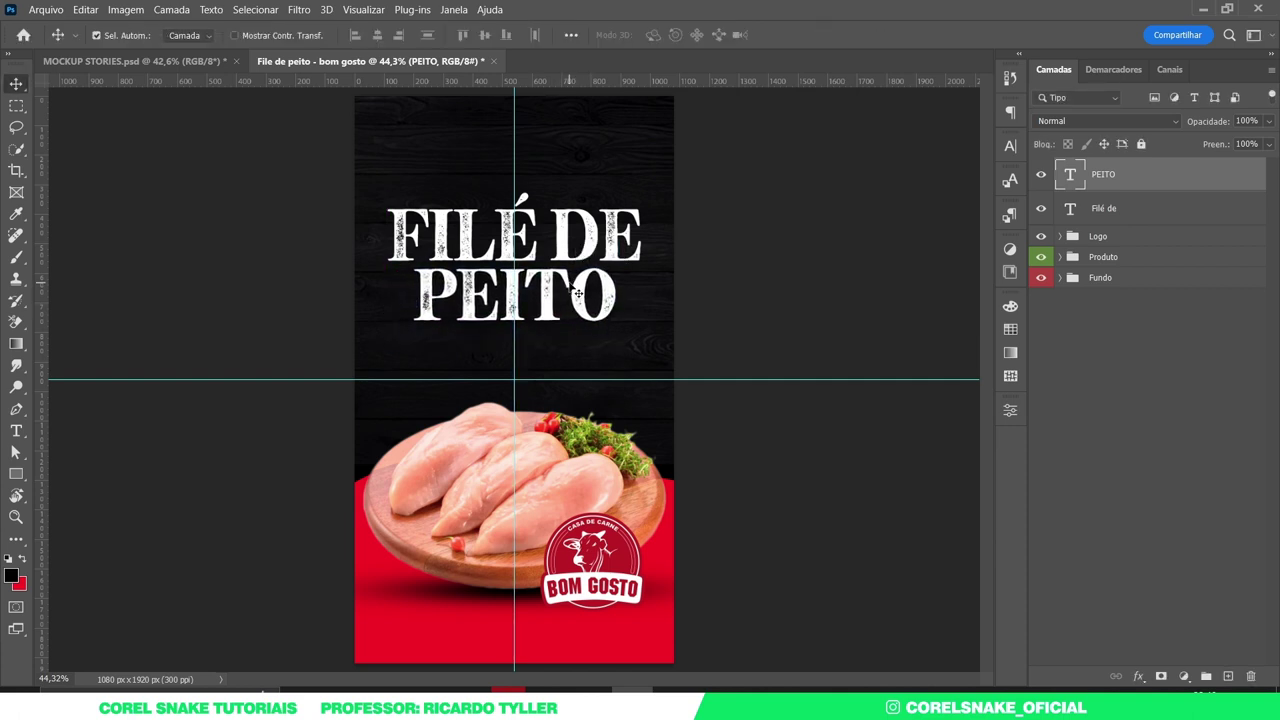
Step: Colour PEITO red (#d40116) by sampling the background red
left_click(1011, 147)
left_click(962, 242)
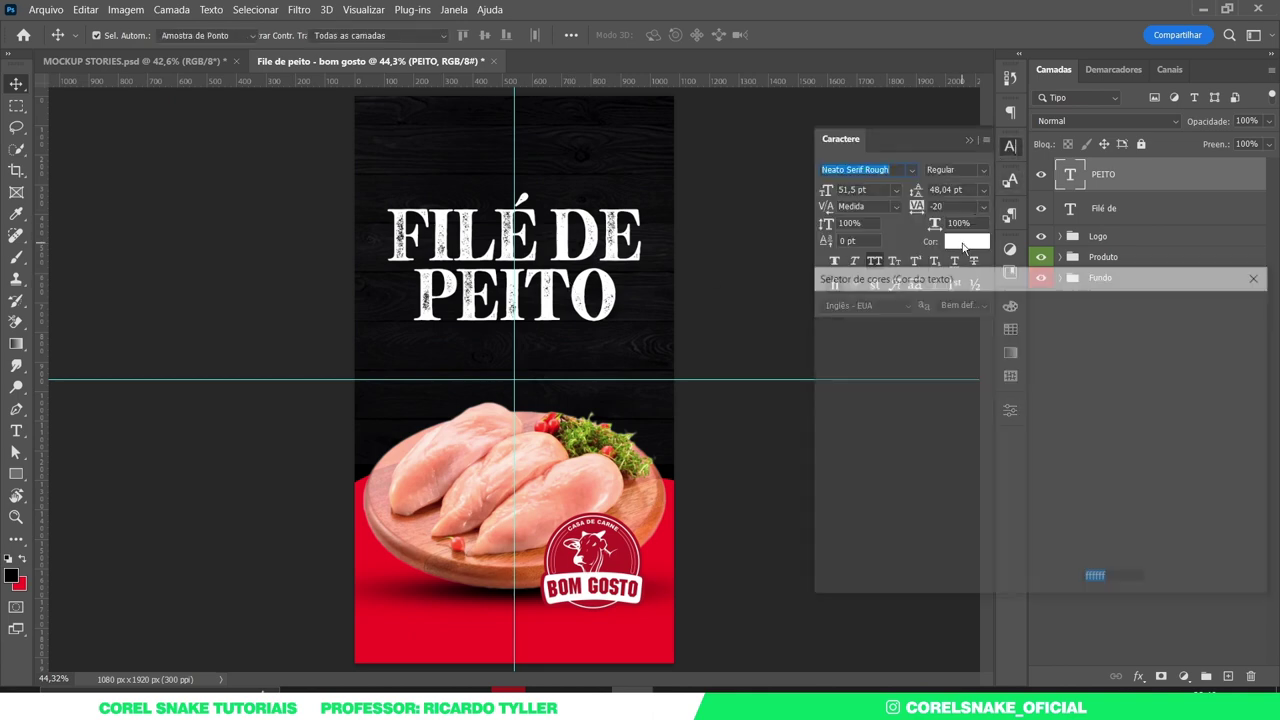
left_click(466, 634)
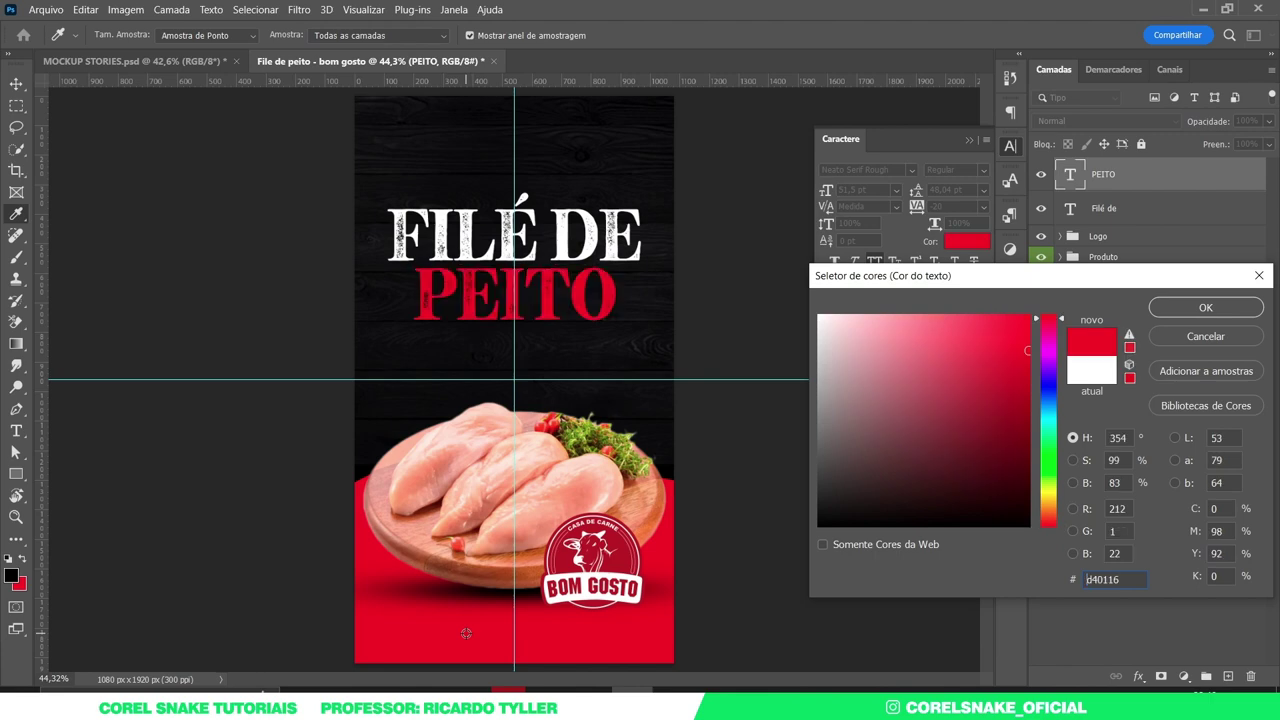
left_click(1200, 308)
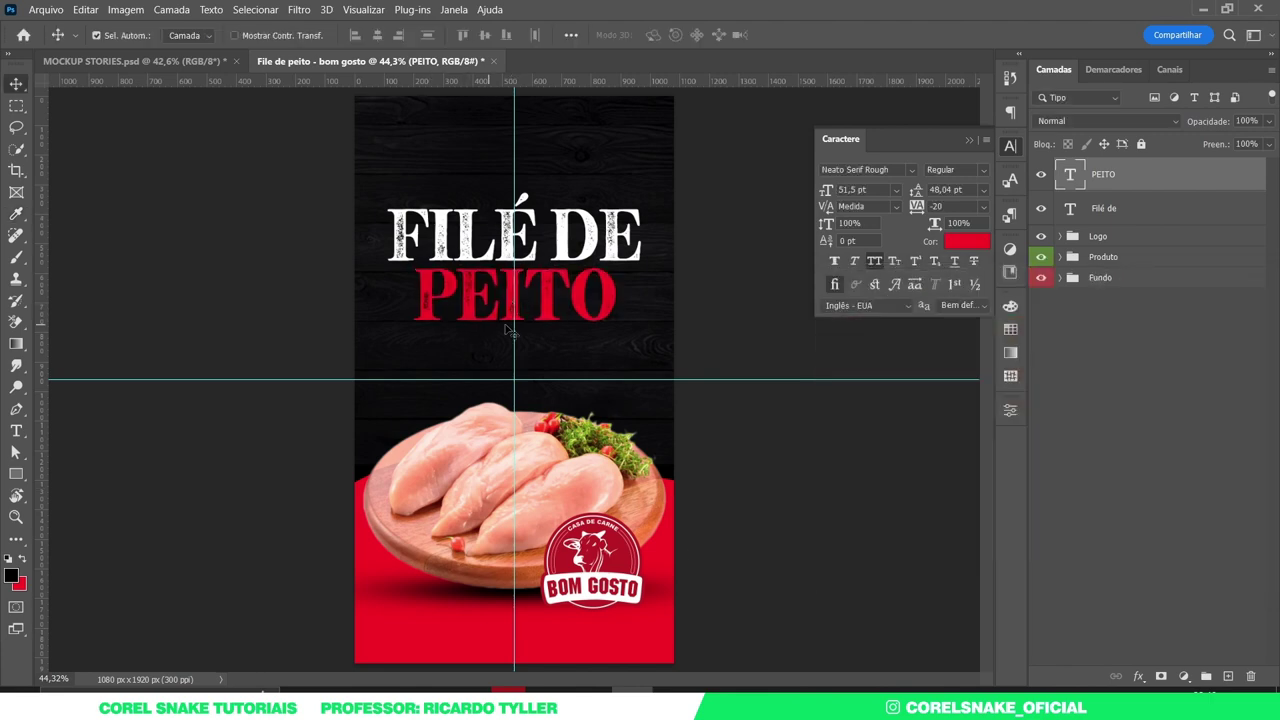
left_click(1011, 150)
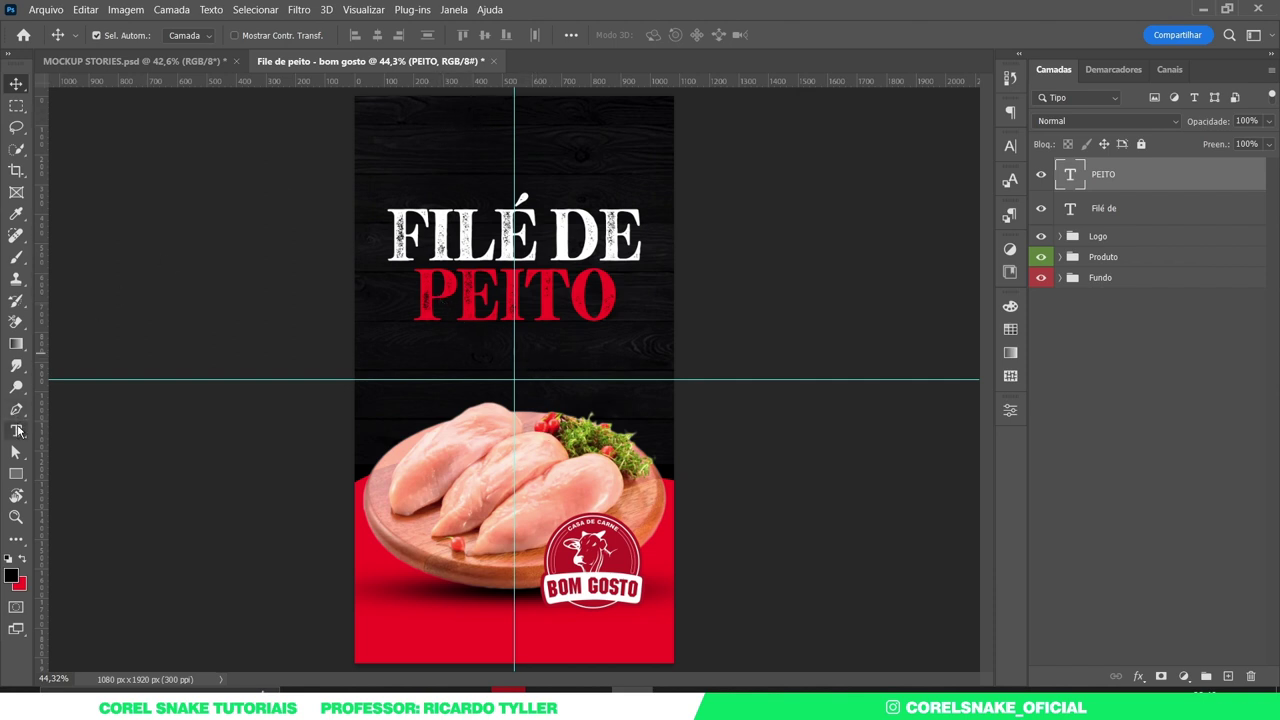
Step: Add a LOREM IPSUM placeholder text layer above the headline, shrunk to a small centred line
left_click(18, 431)
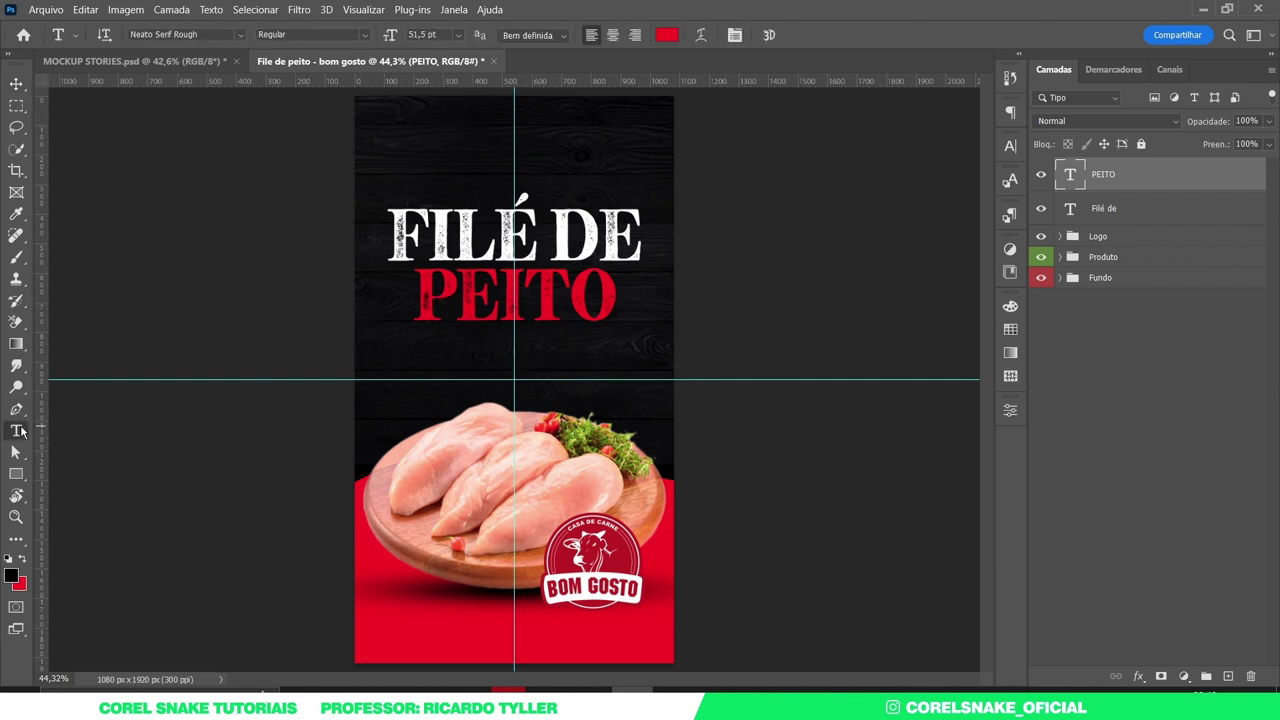
left_click(428, 168)
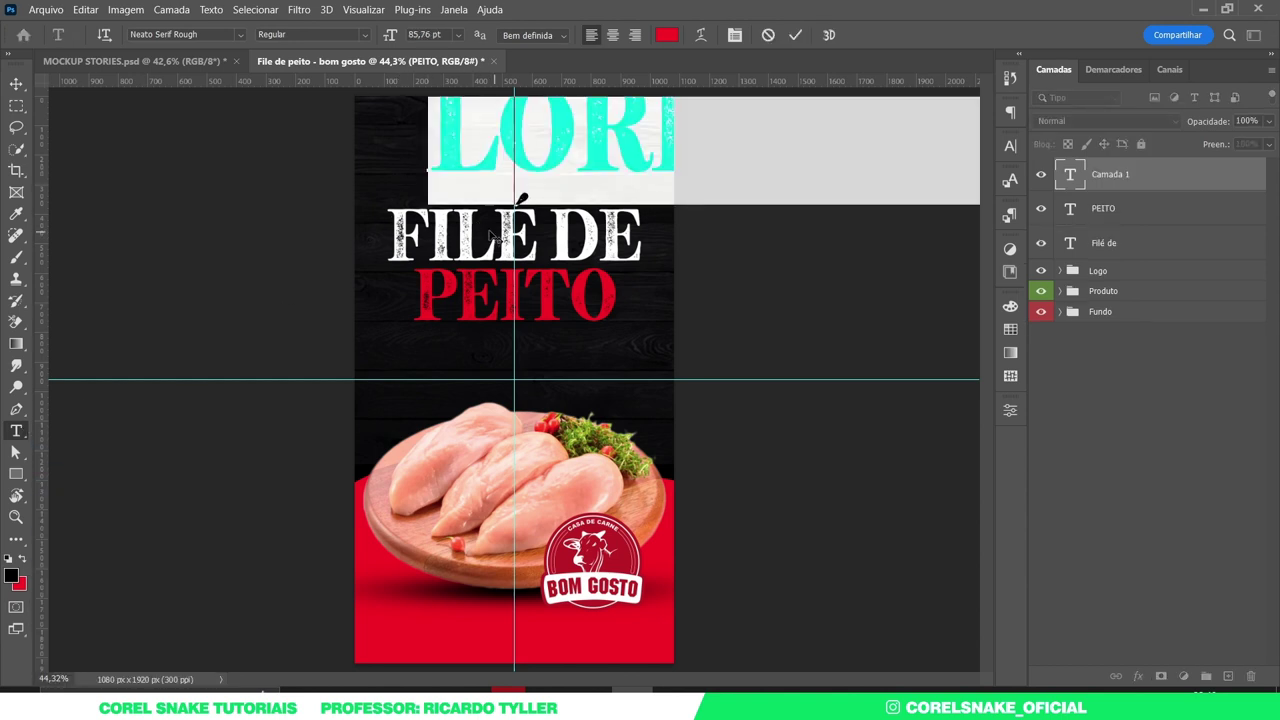
left_click(16, 83)
left_click_drag(552, 175, 537, 172)
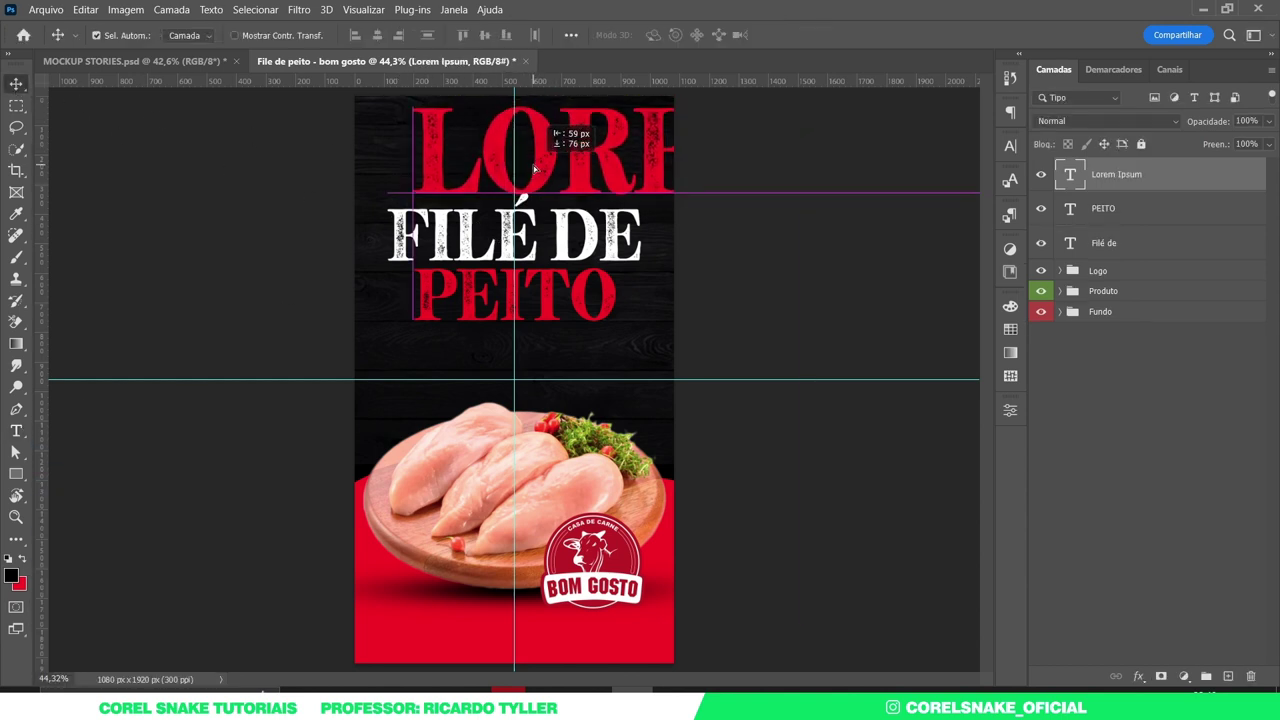
key("ctrl+t")
mouse_move(791, 108)
left_mouse_down()
mouse_move(792, 192)
mouse_move(543, 178)
left_mouse_up()
key("Return")
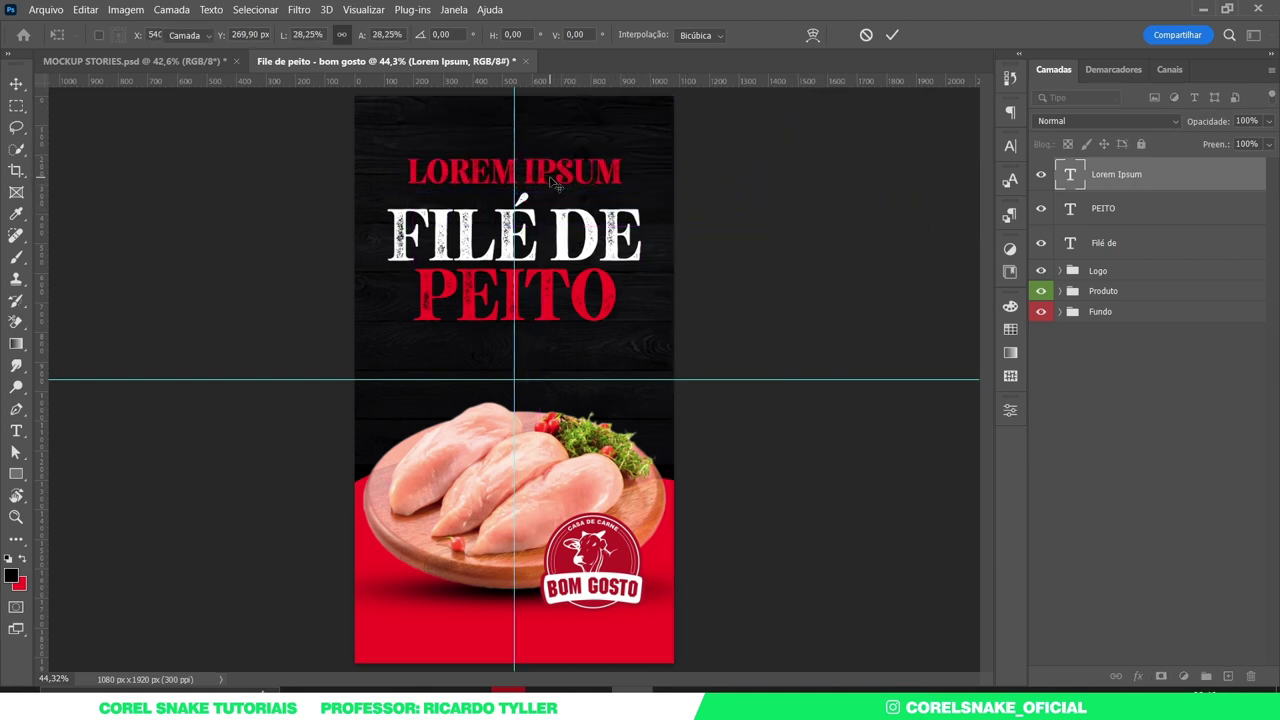
Step: Give LOREM IPSUM the Cardium B font and light grey colour #d6d6d6
left_click(1010, 146)
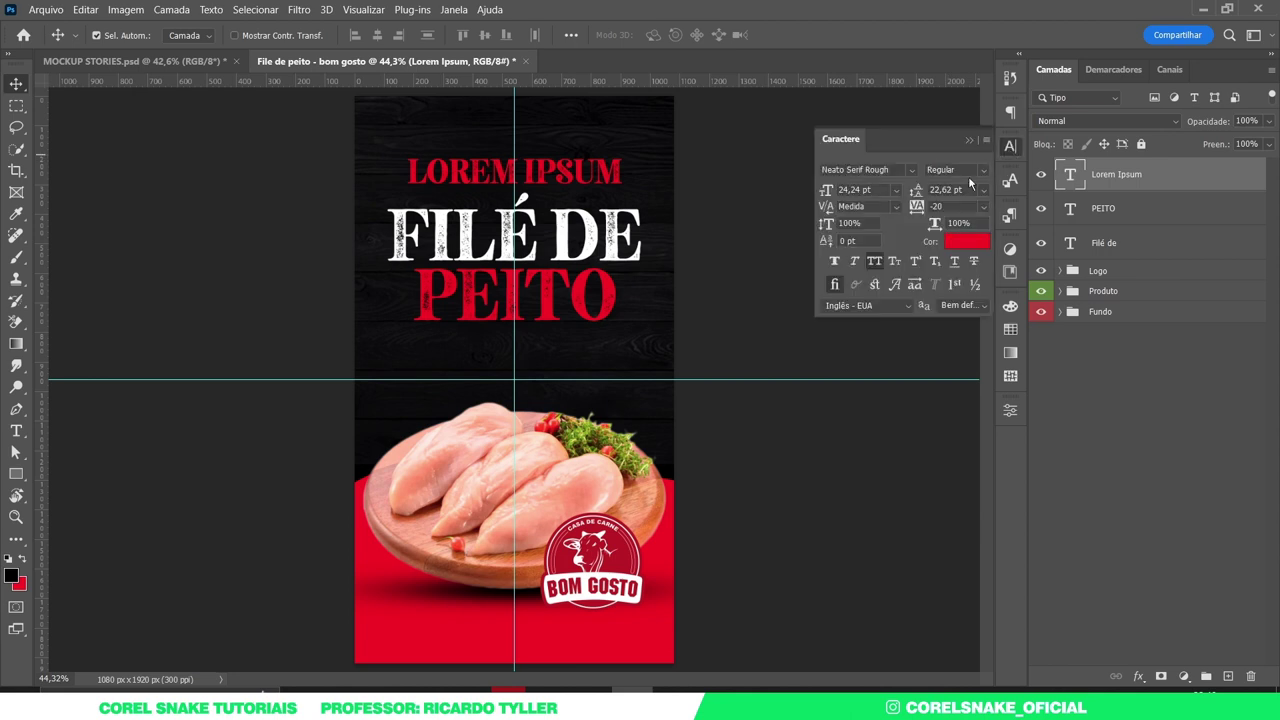
left_click(914, 170)
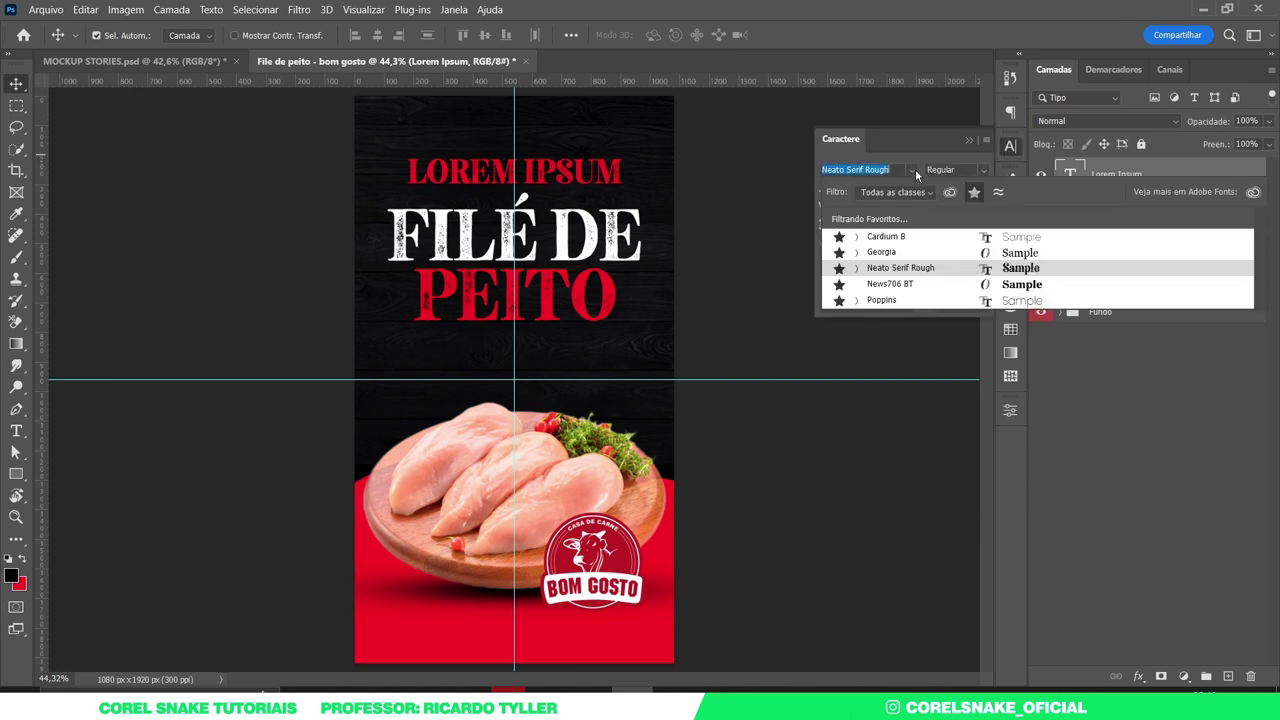
left_click(893, 240)
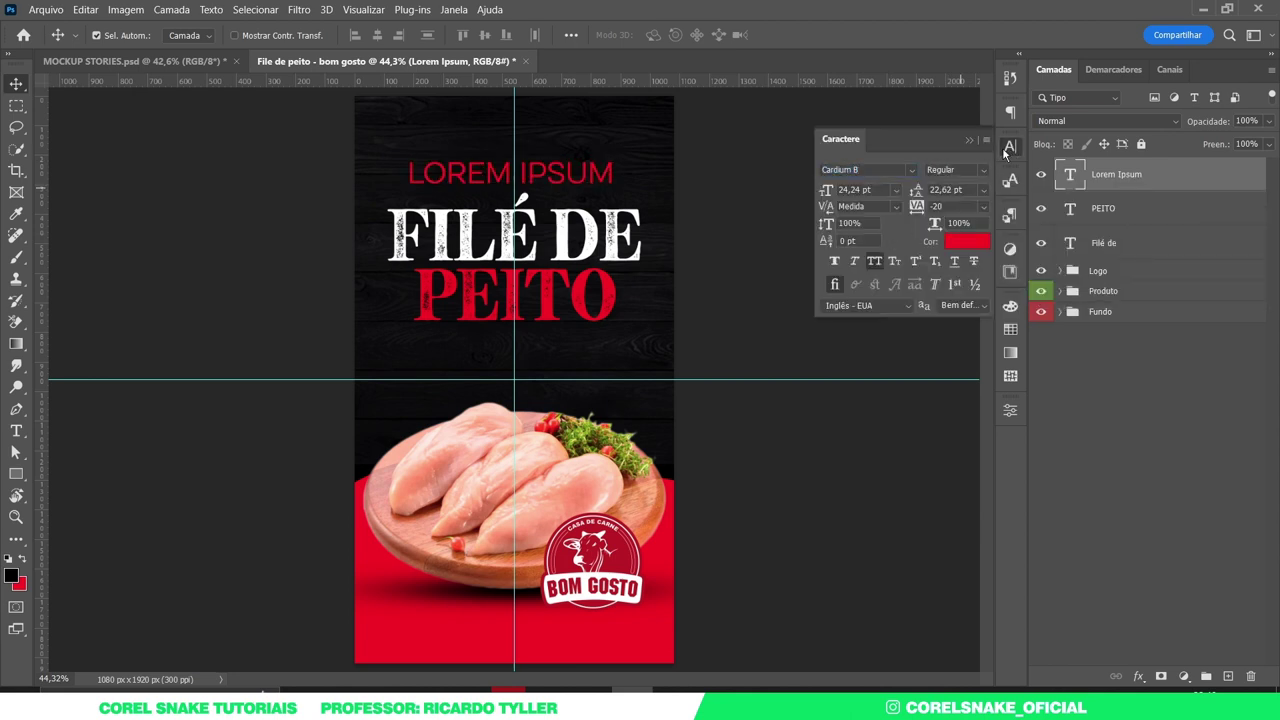
left_click(1008, 152)
left_click(962, 241)
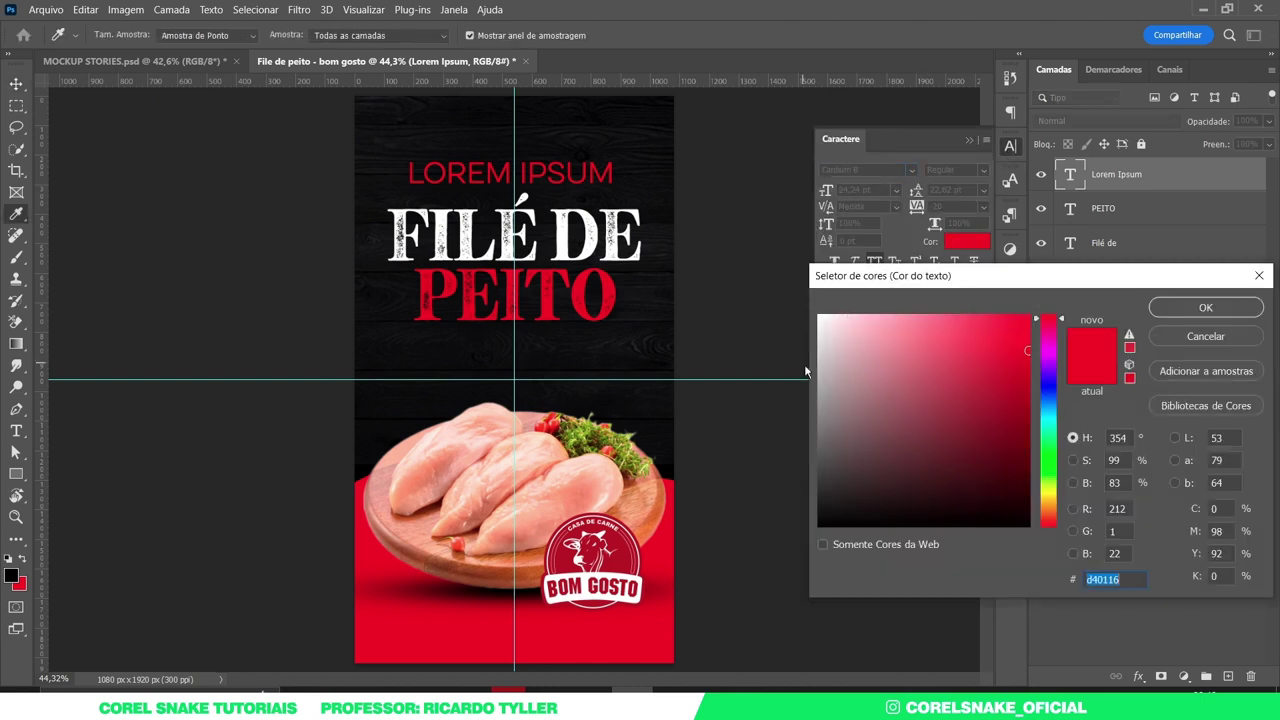
left_click_drag(817, 385, 817, 366)
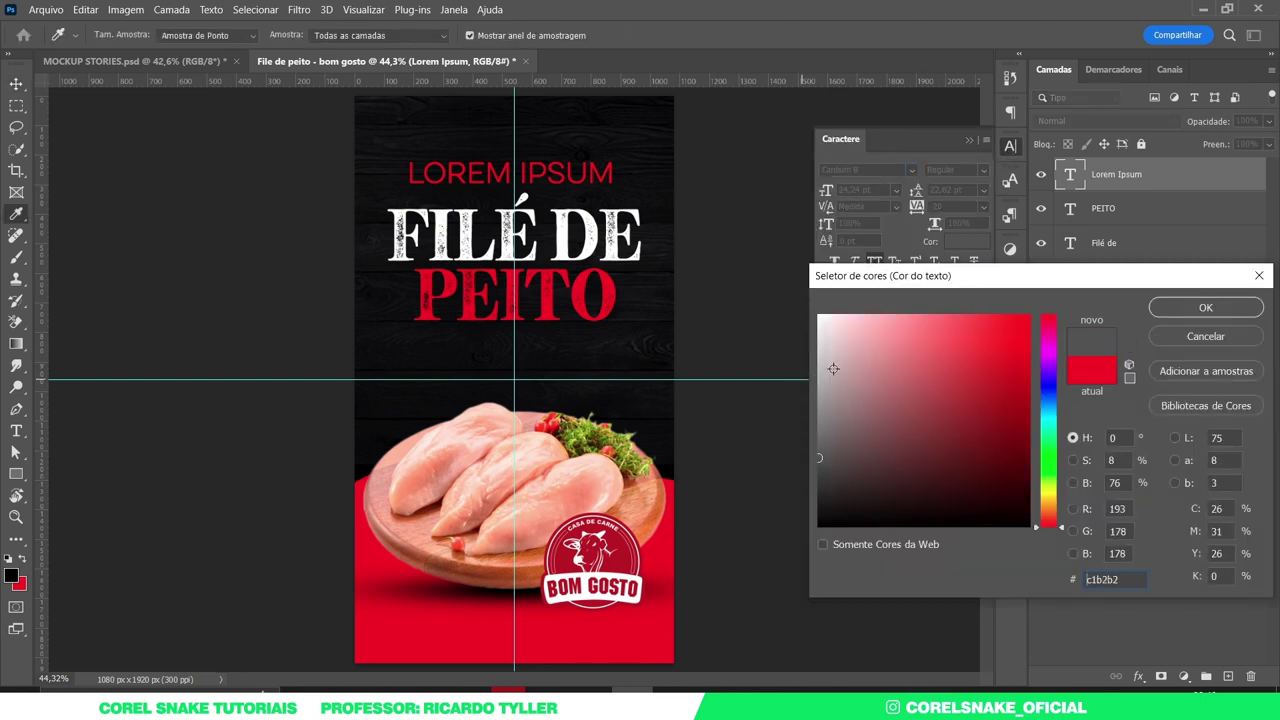
left_click(822, 362)
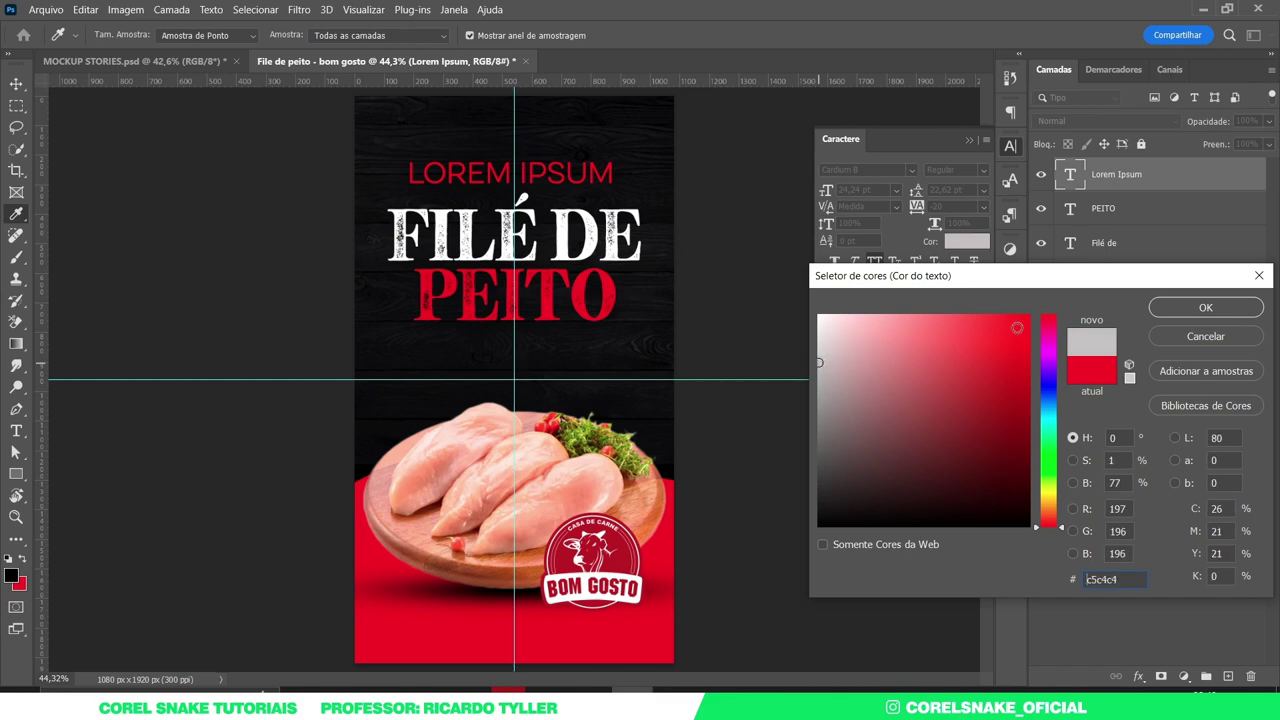
left_click_drag(818, 356, 818, 348)
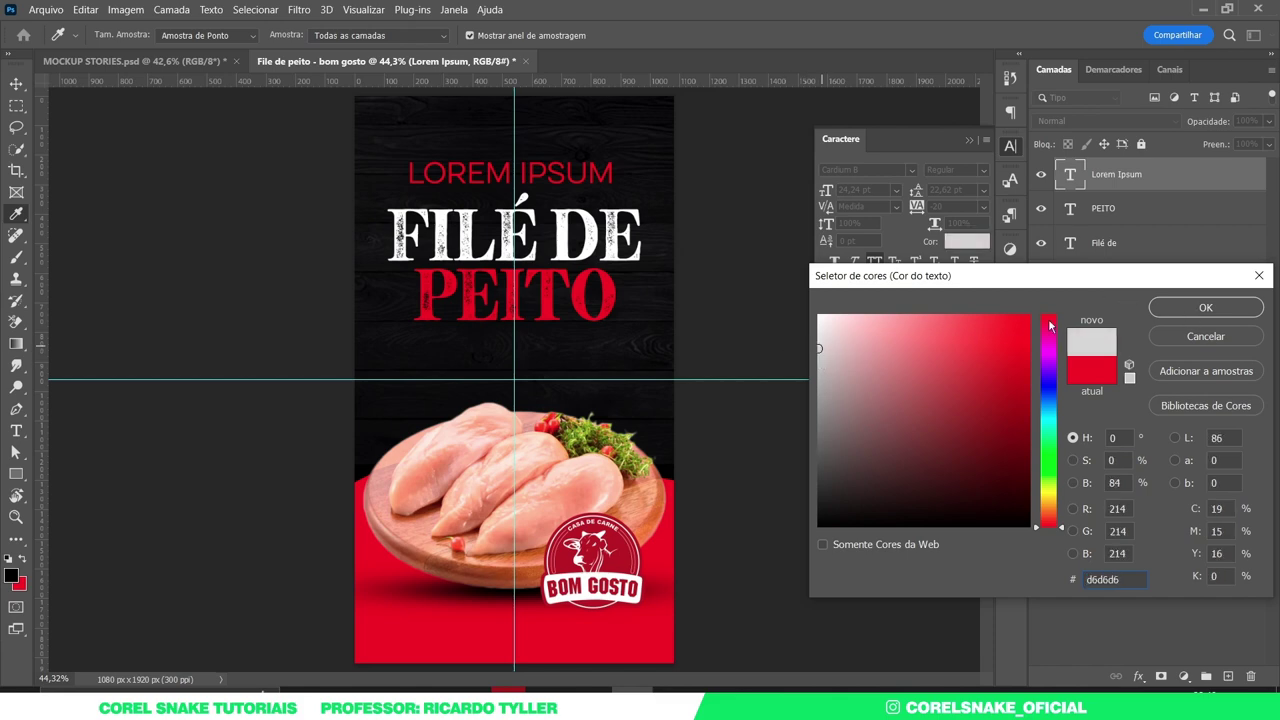
left_click(1205, 308)
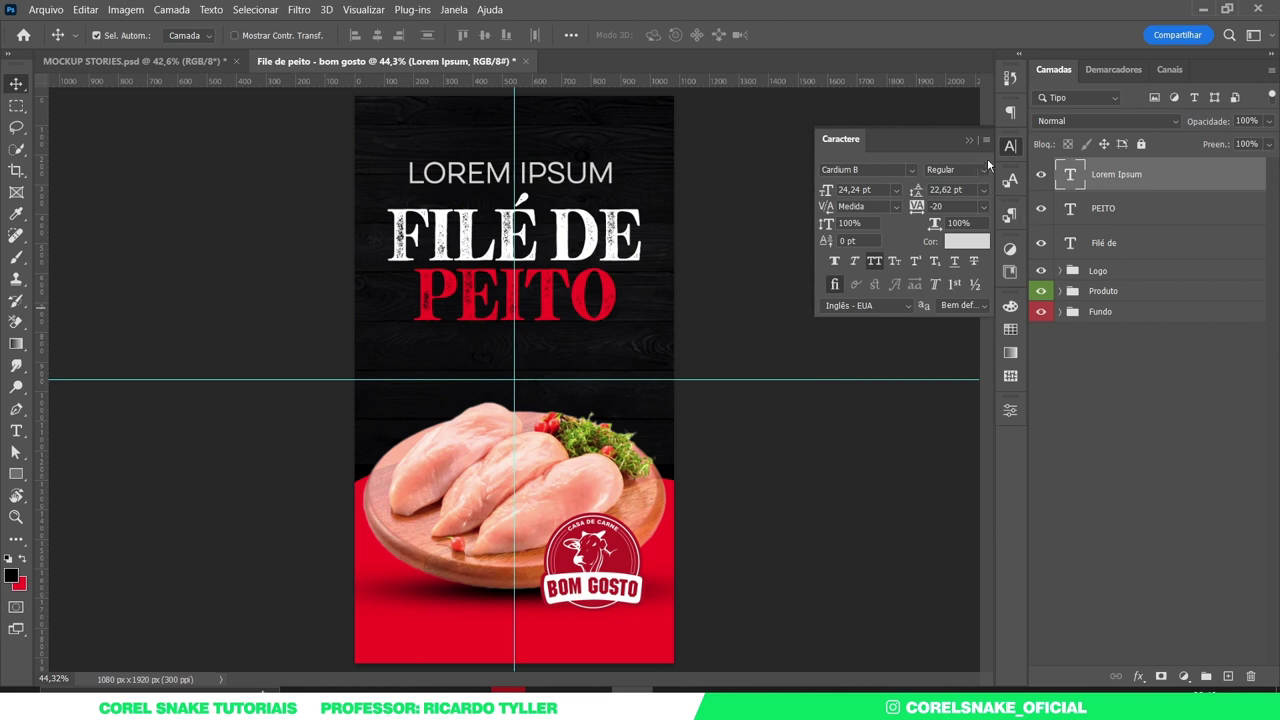
left_click(1010, 146)
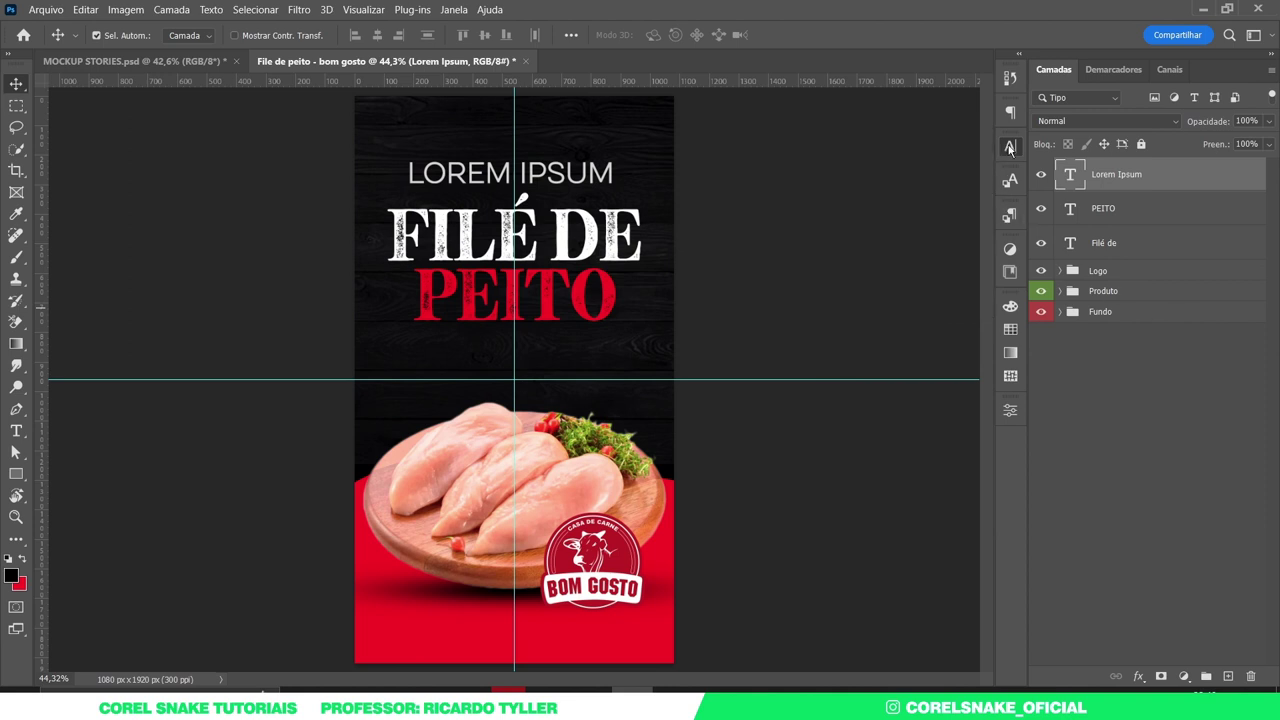
Step: Replace LOREM IPSUM with 'Oferta válida enquanto durar o estoque', with All Caps turned off
double_click(552, 172)
type("OFE")
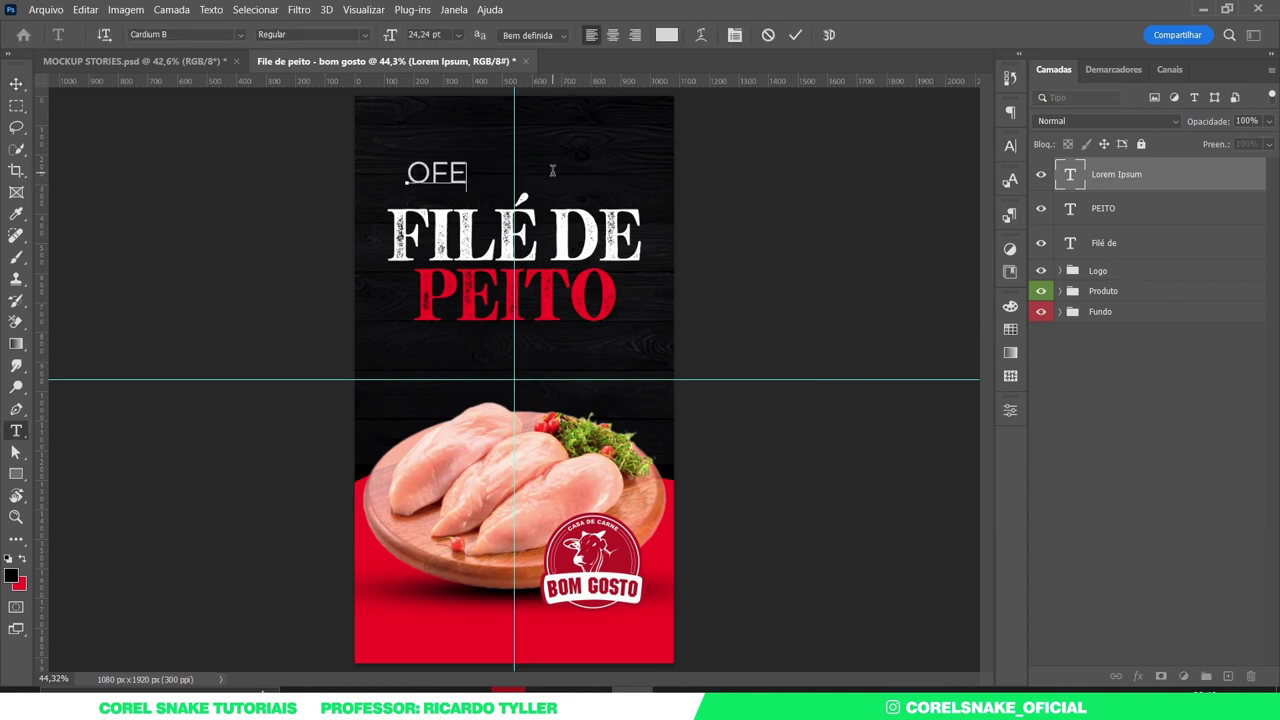
type("RTA")
left_click(16, 83)
left_click(1010, 145)
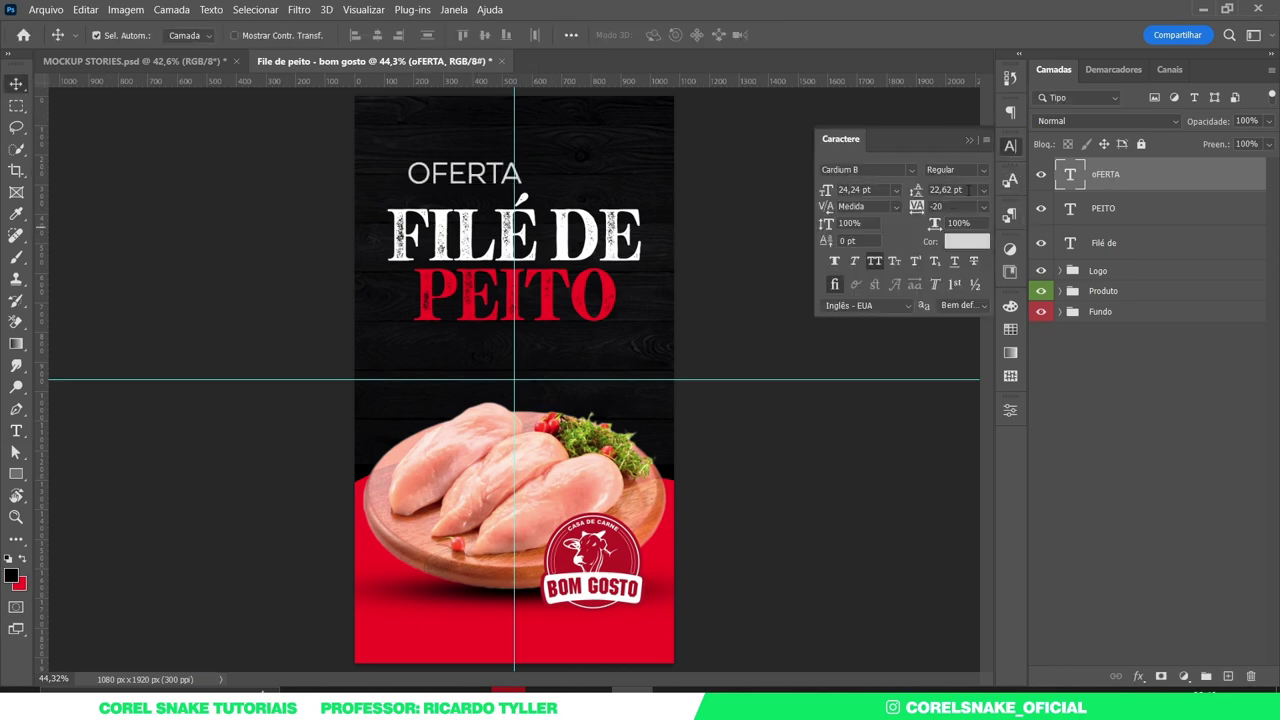
left_click(875, 261)
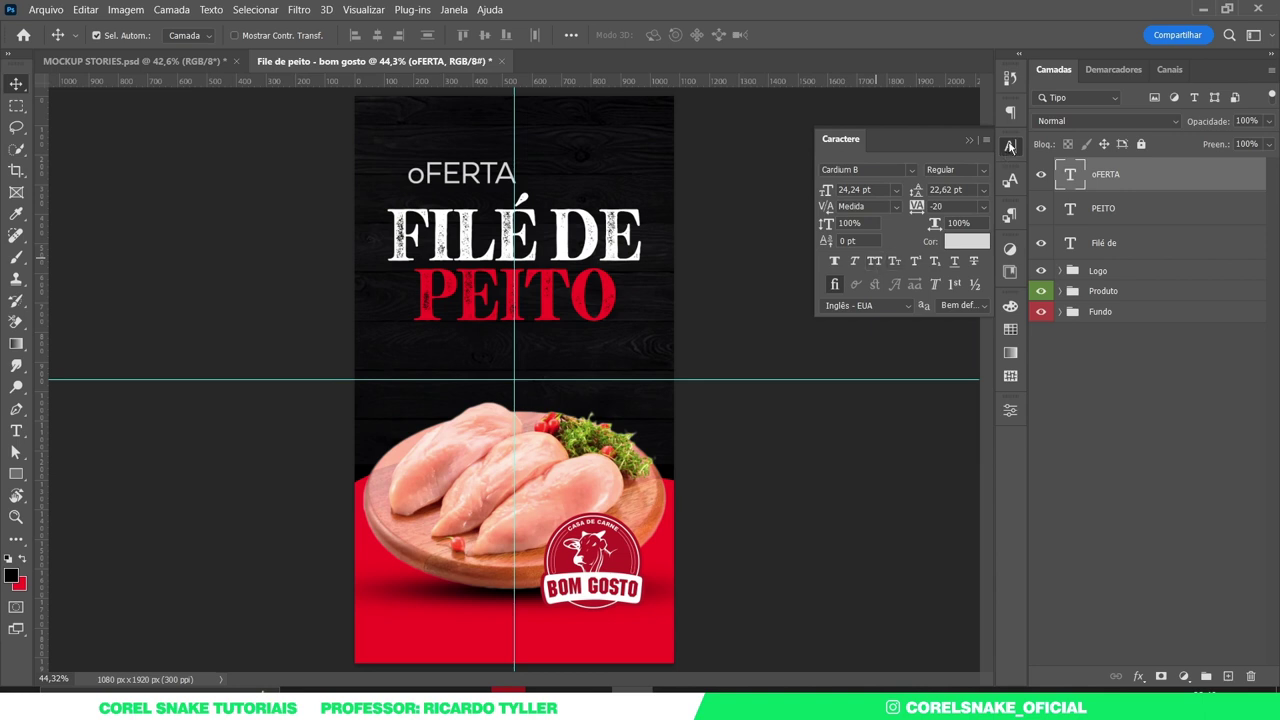
left_click(1010, 145)
double_click(466, 173)
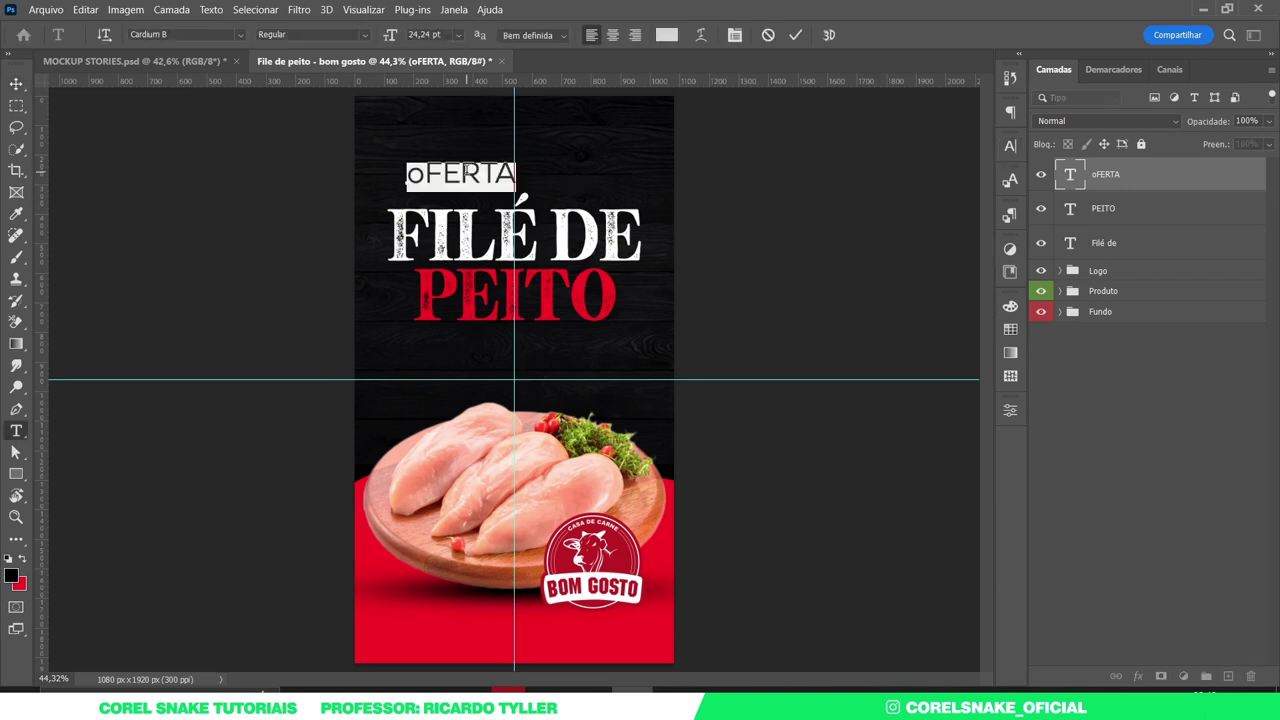
type("Oferta")
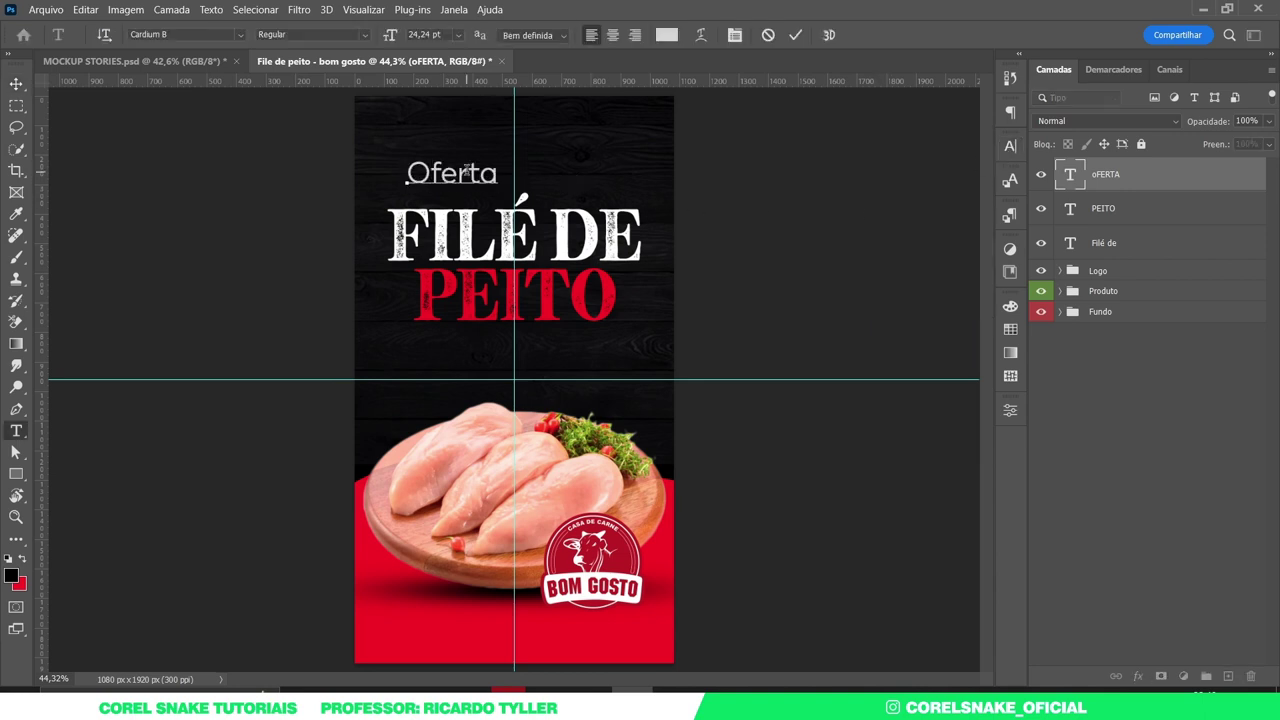
type(" v")
type("álida")
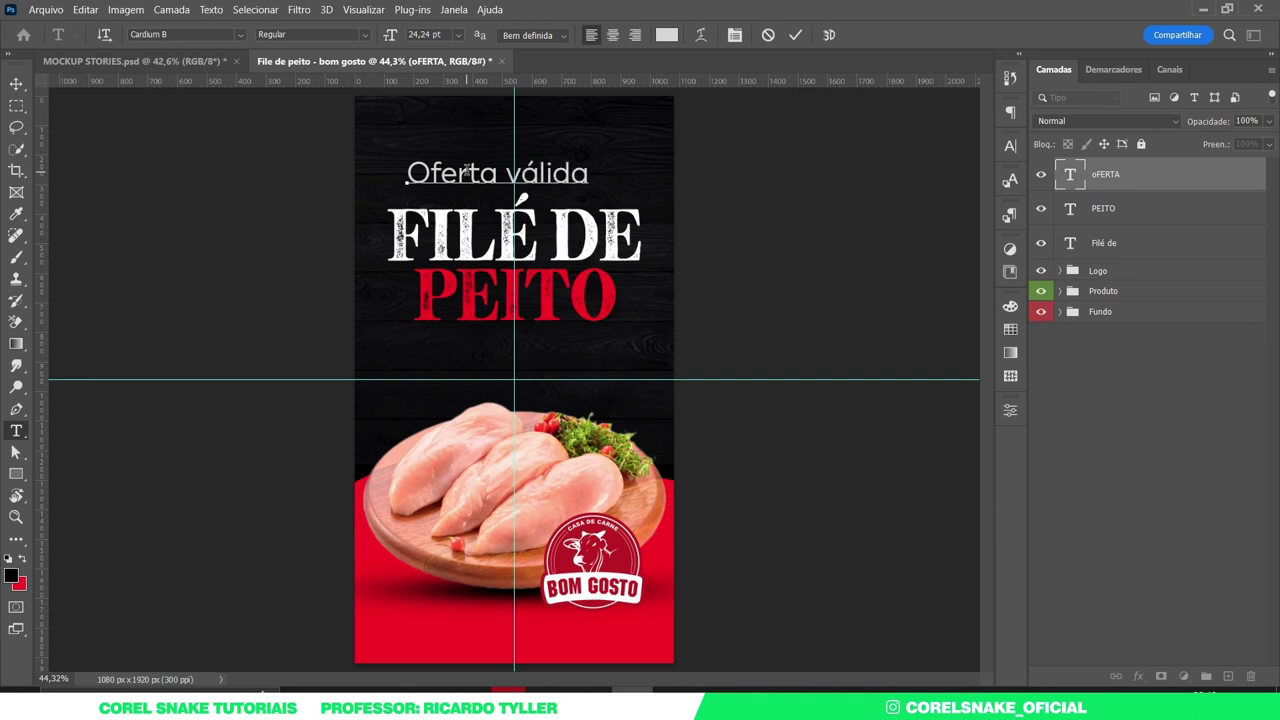
type(" enqu")
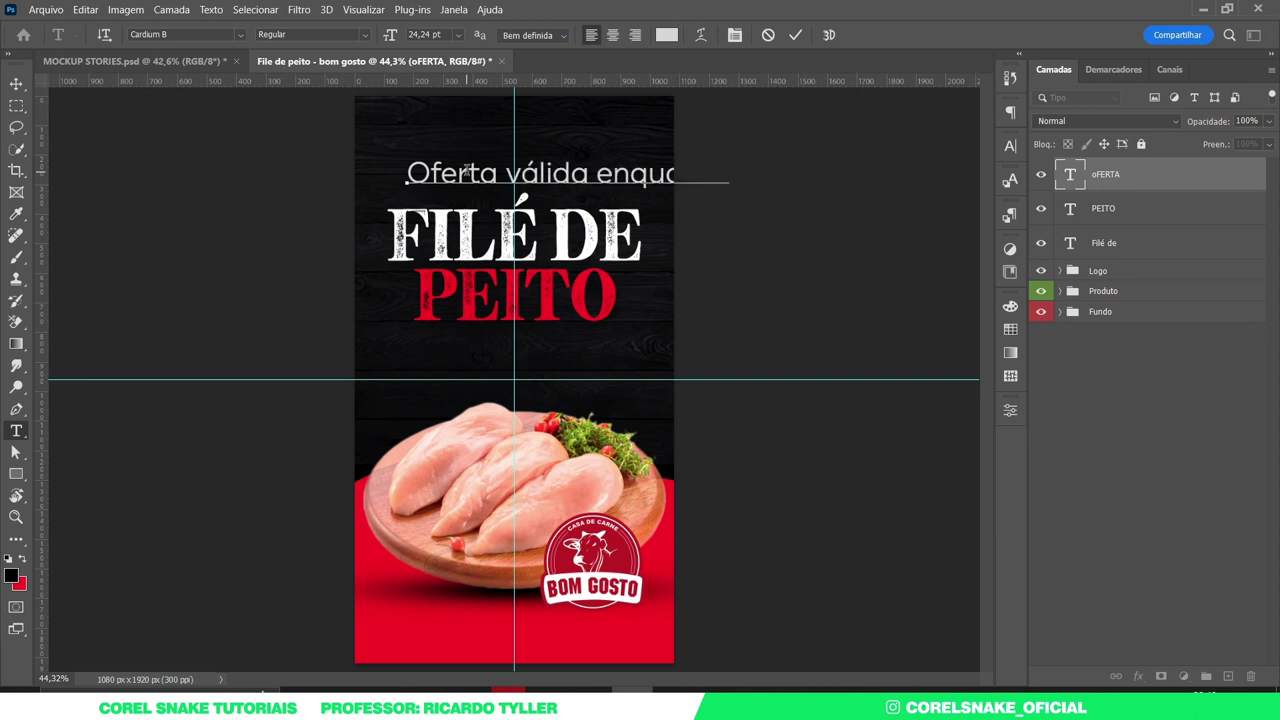
type("ant dura")
type(" o e")
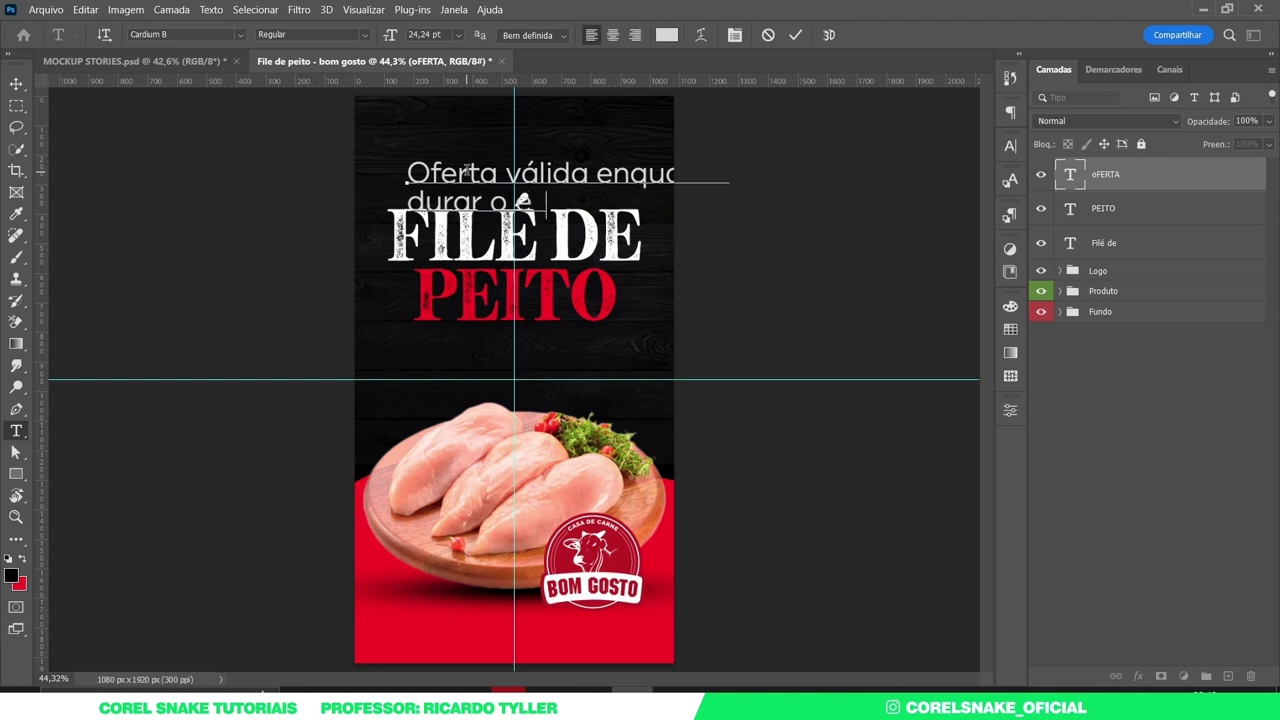
type("stoque")
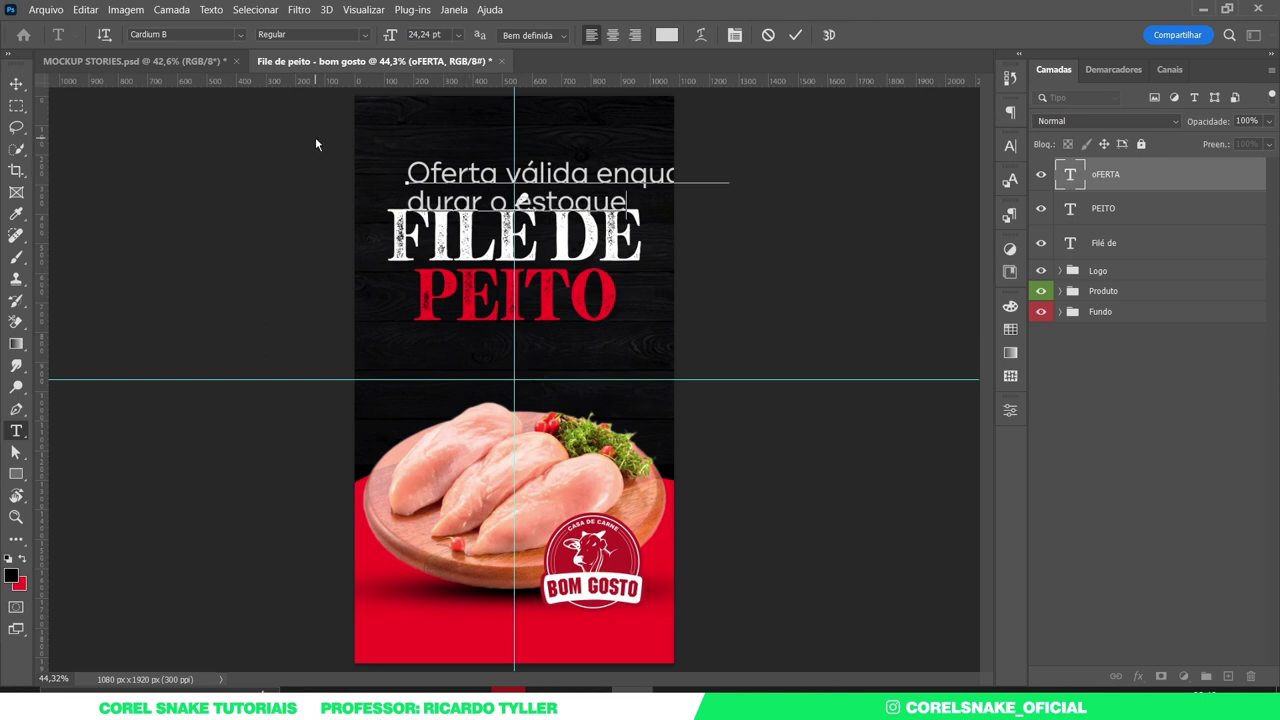
left_click(16, 84)
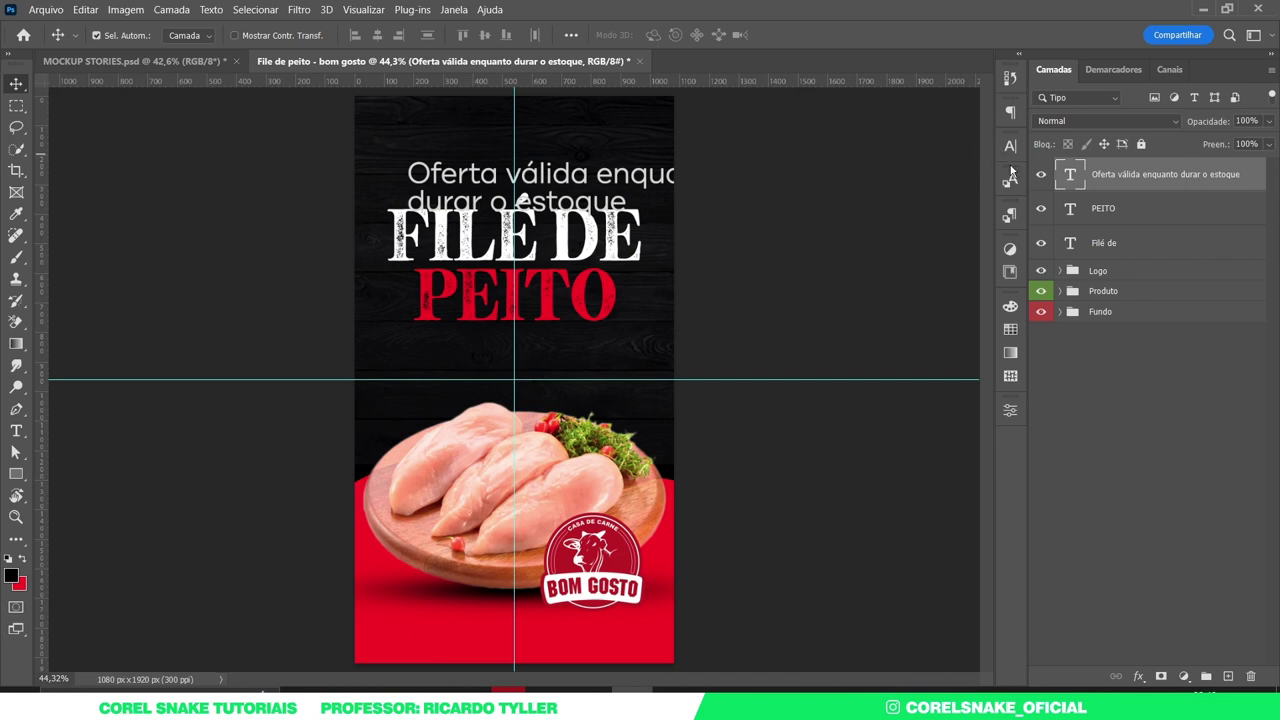
Step: Centre-align the offer text, scale it to about 64%, and centre it above FILÉ DE
left_click(1010, 112)
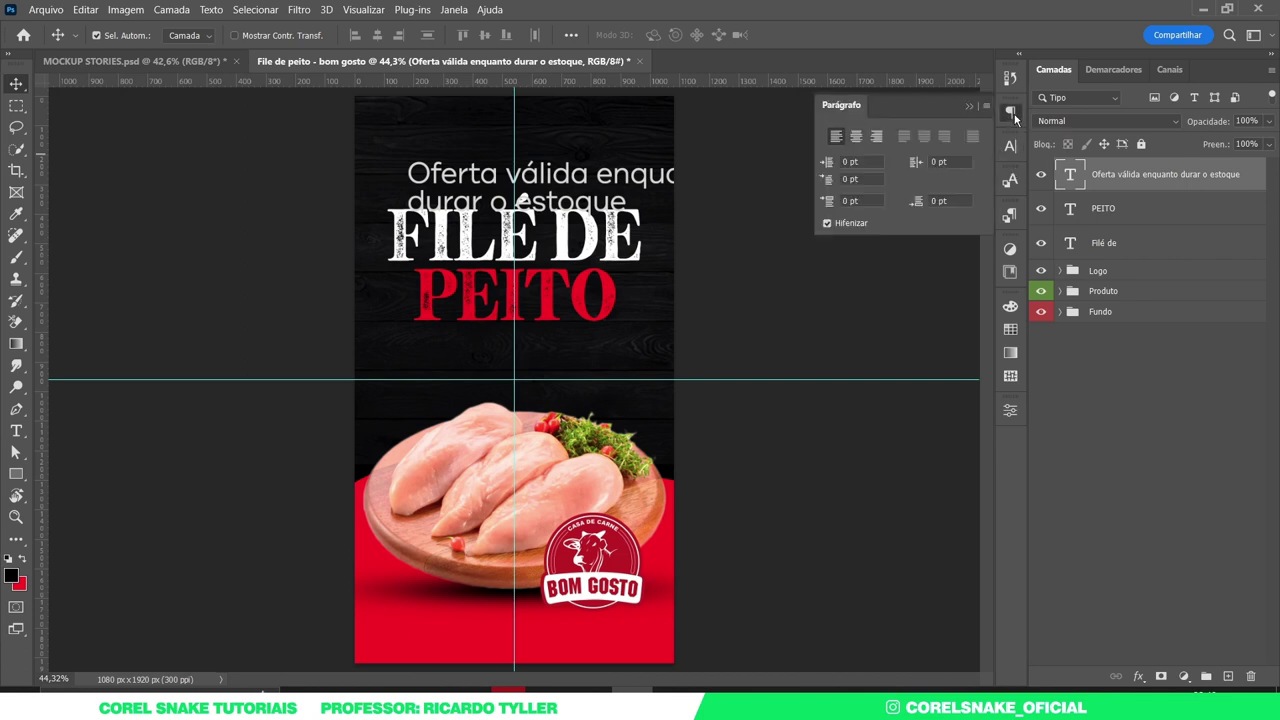
left_click(857, 136)
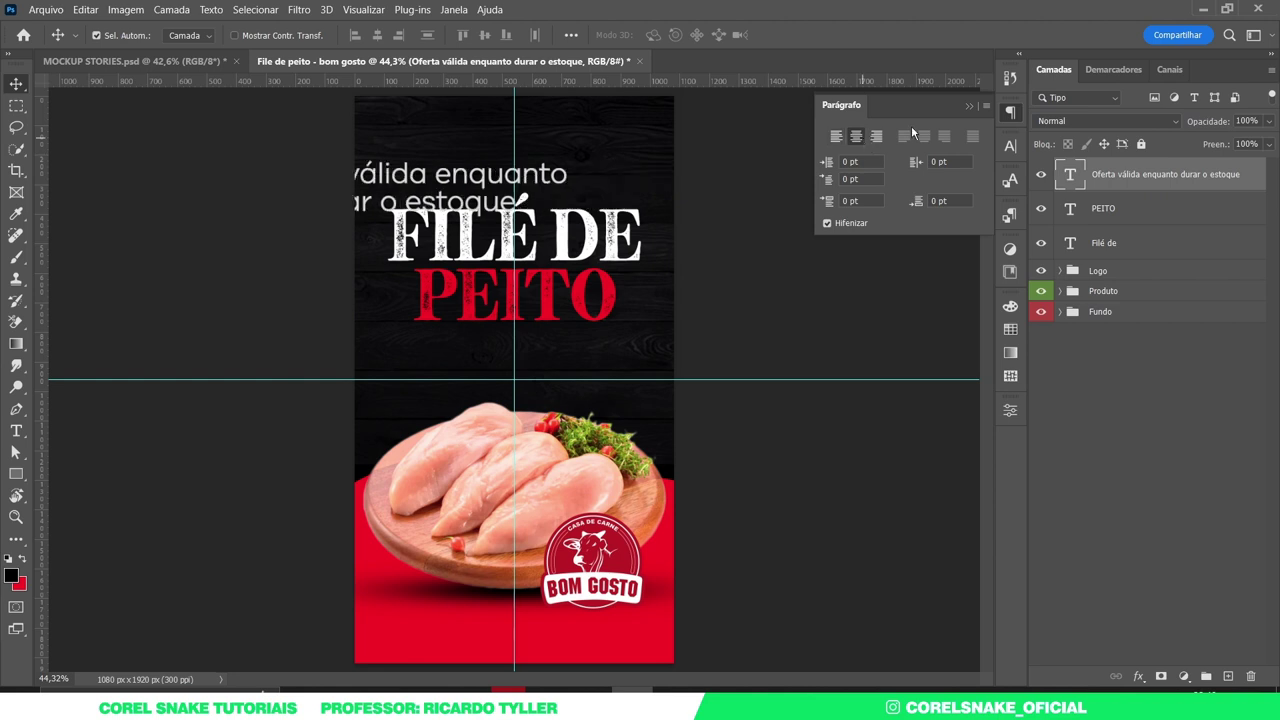
left_click(1010, 112)
left_click_drag(498, 184, 604, 170)
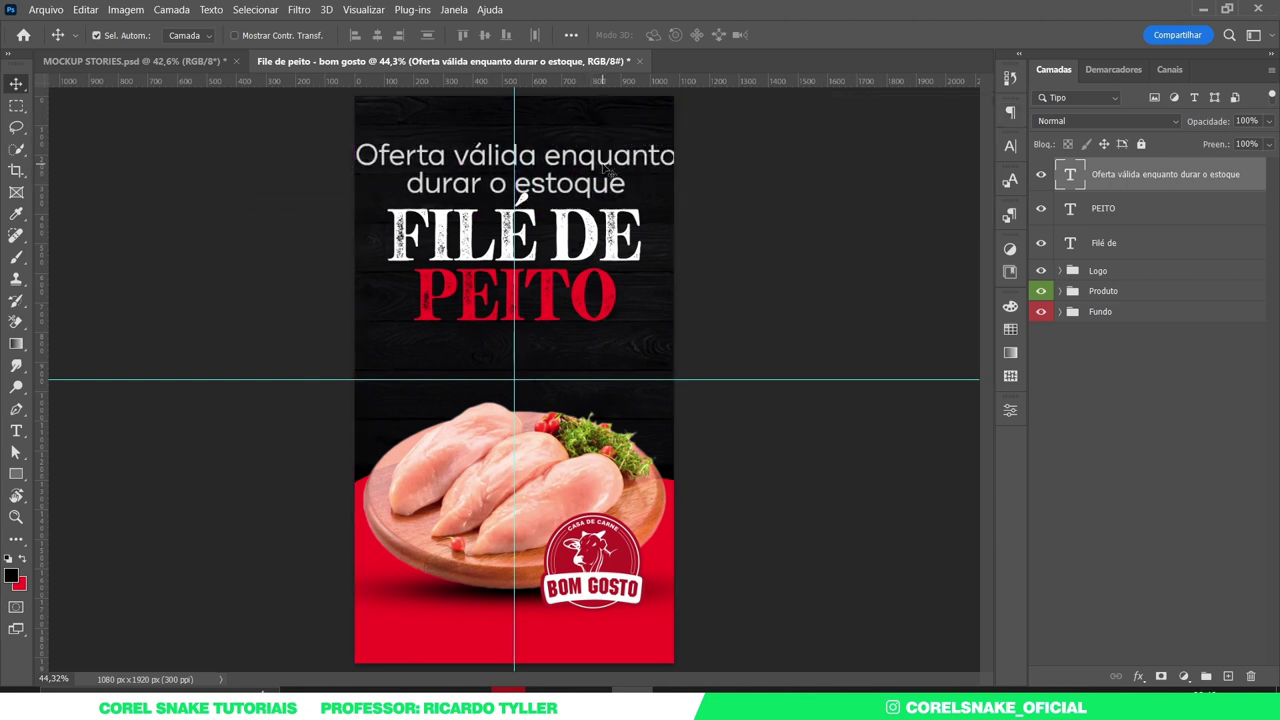
key("ctrl+t")
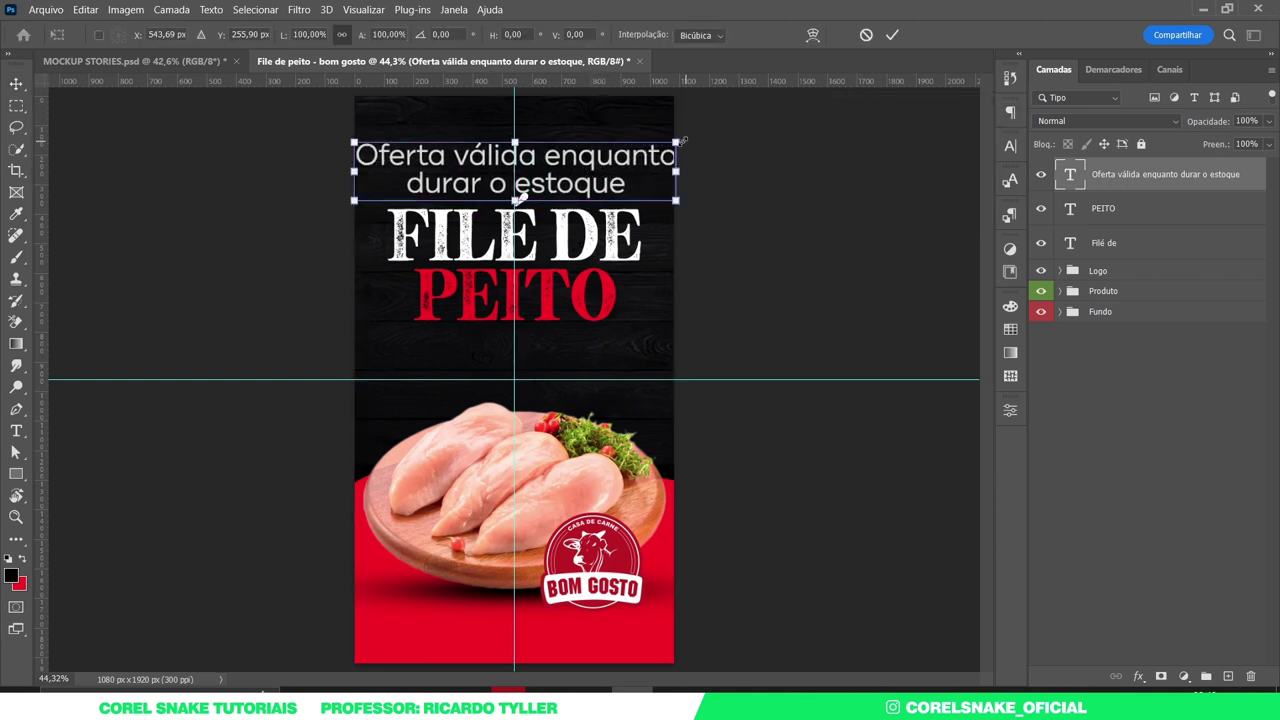
left_click_drag(682, 141, 621, 173)
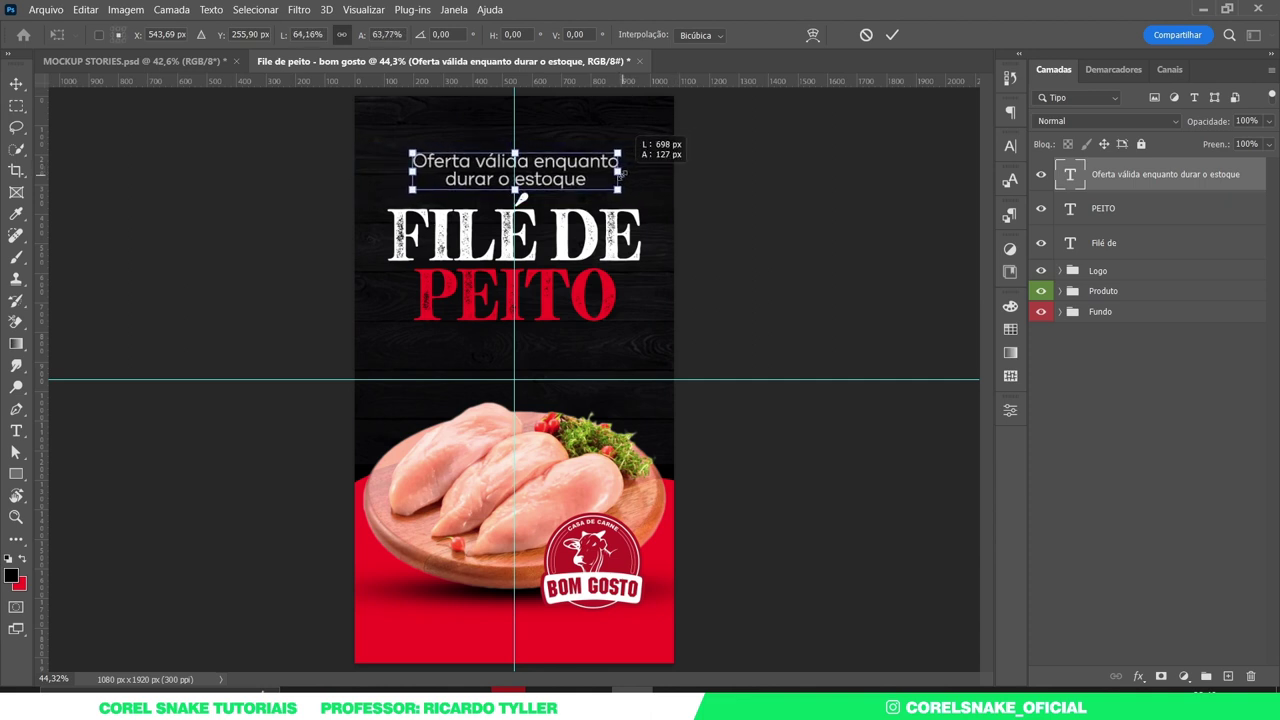
key("Return")
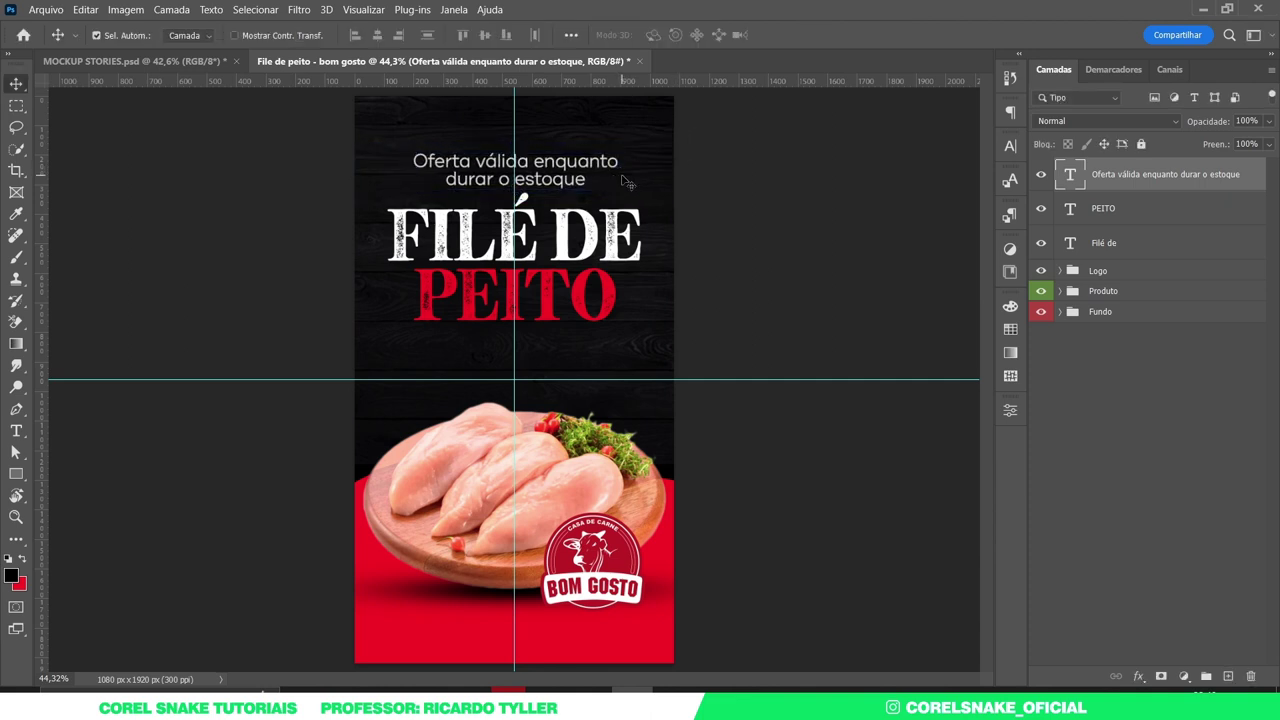
key("Down")
key("Down")
key("Down")
key("Down")
key("Down")
key("Down")
key("Down")
key("Down")
key("Down")
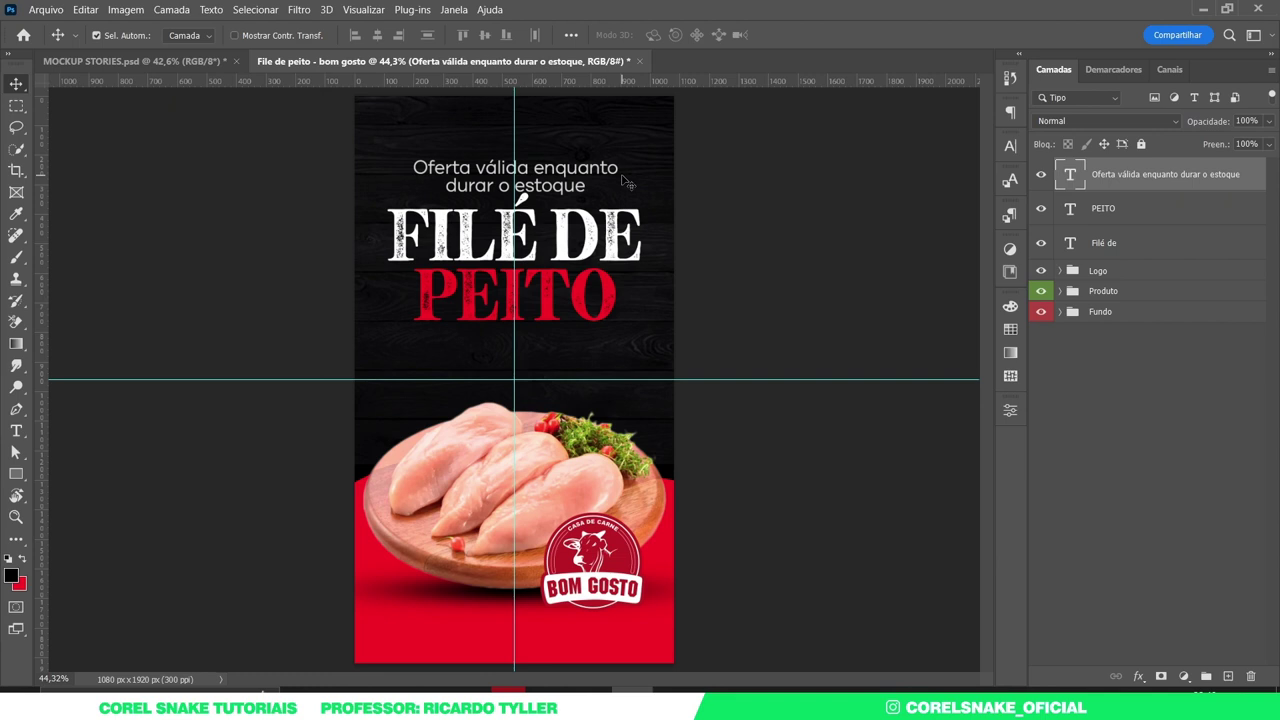
key("Up")
key("Up")
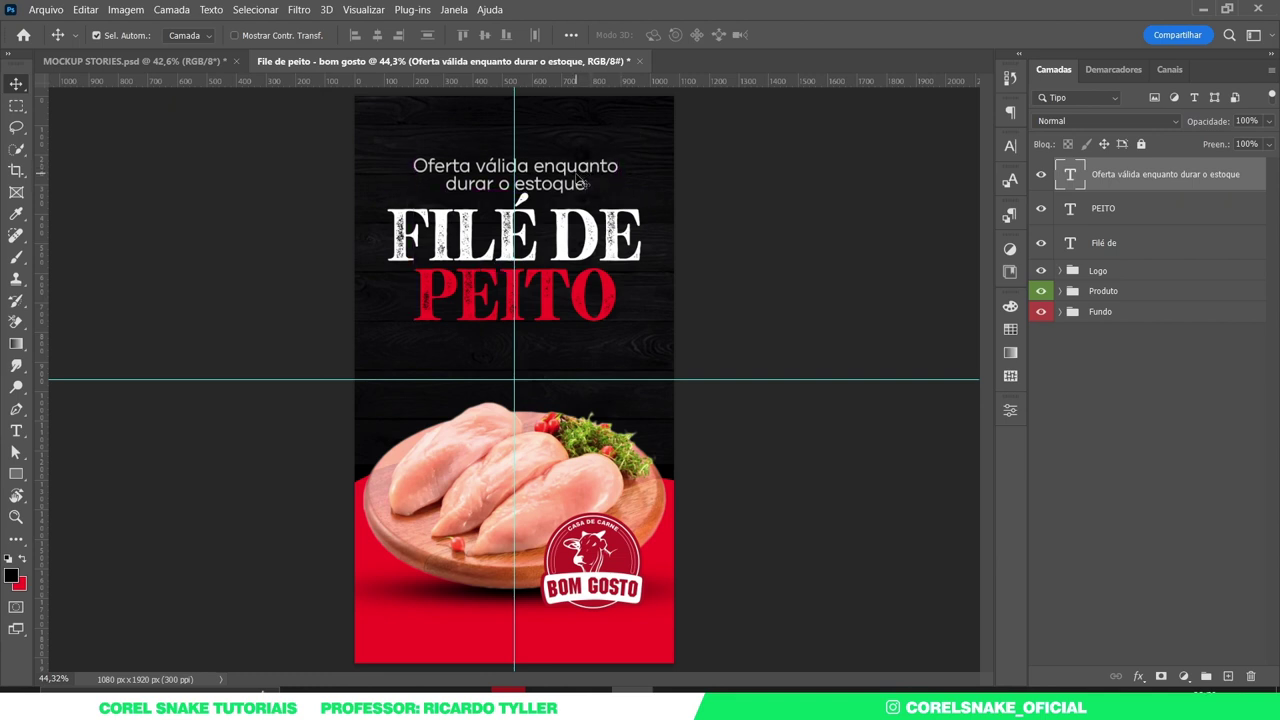
Step: Reduce the offer text's line spacing and move it a few pixels down
double_click(576, 175)
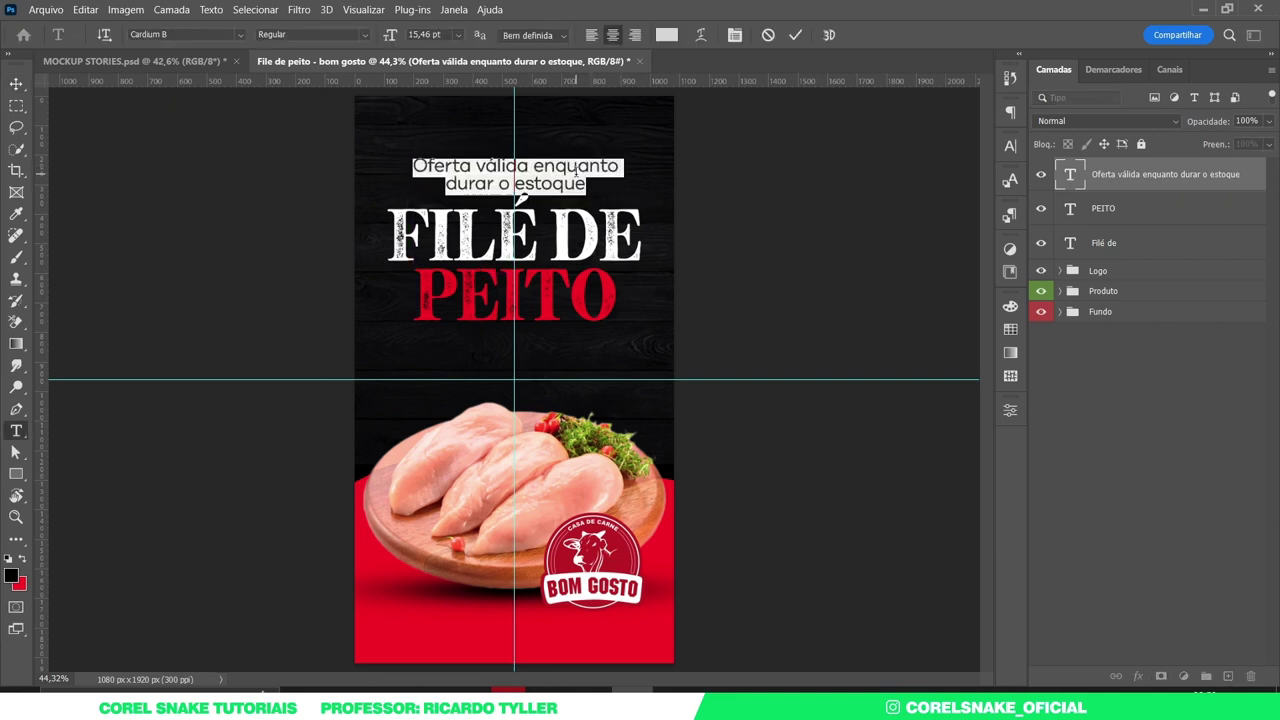
key("alt+Up")
key("alt+Up")
key("alt+Up")
key("alt+Up")
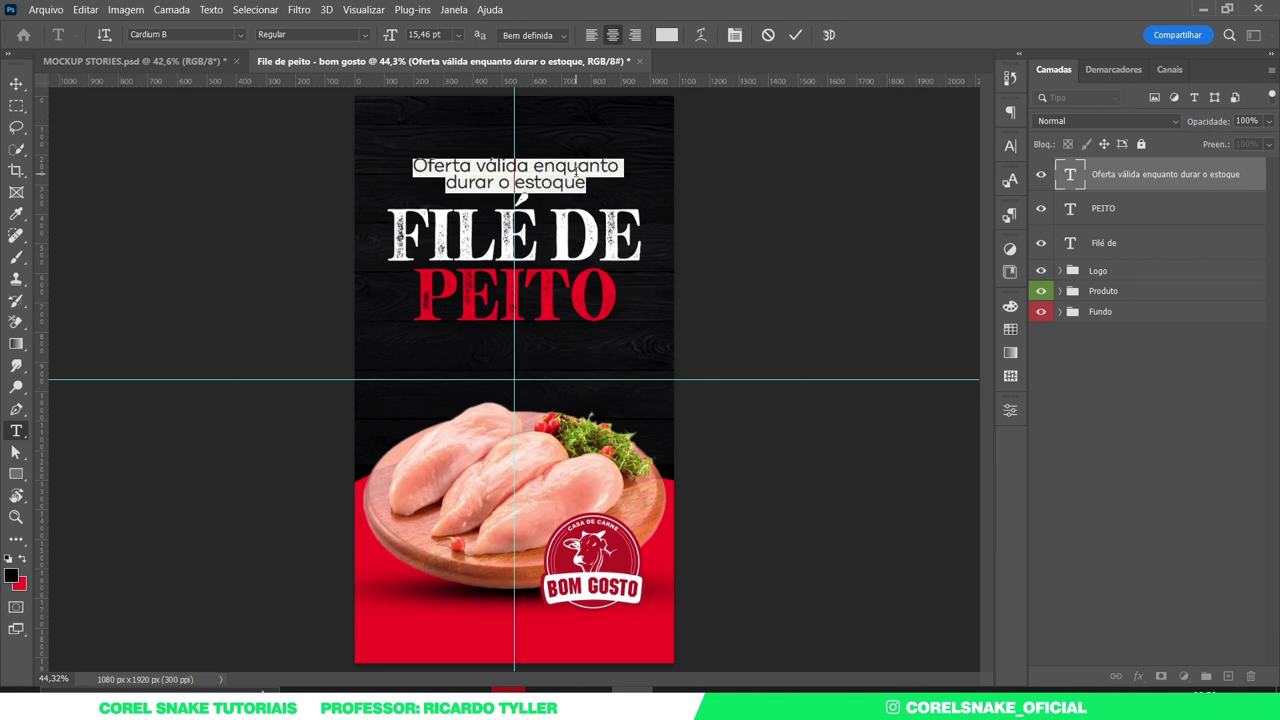
key("alt+Up")
key("alt+Up")
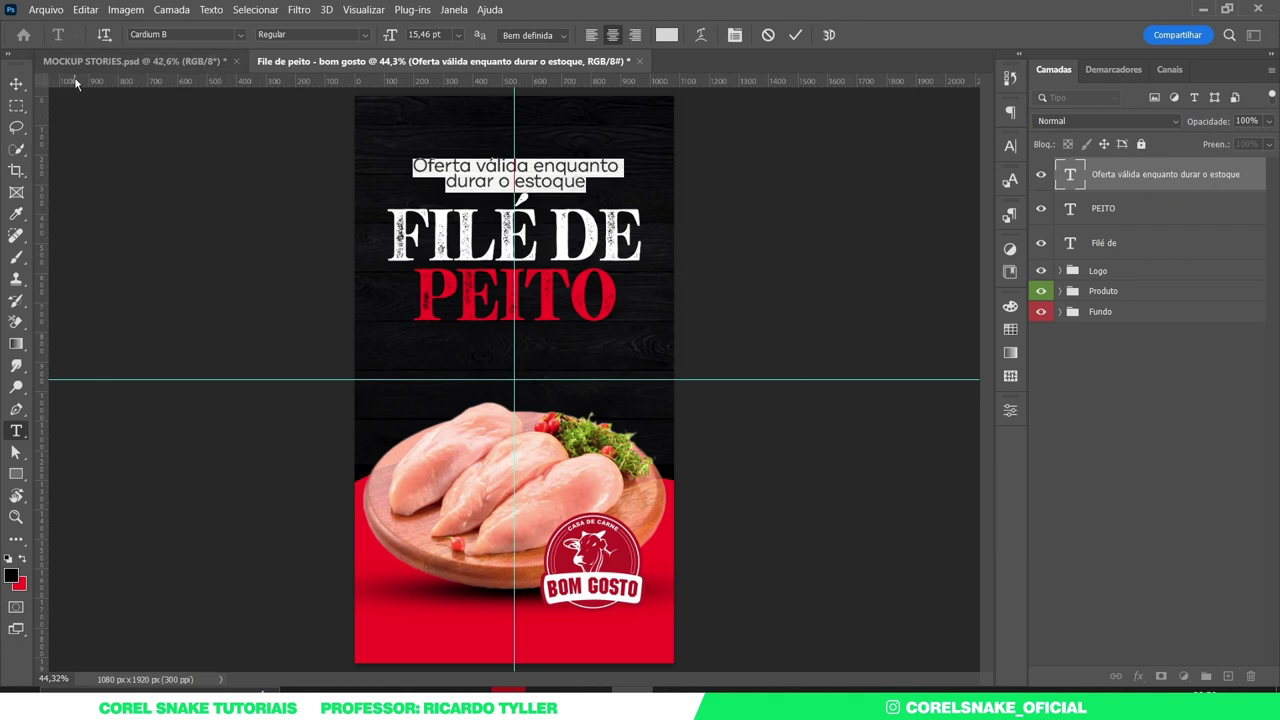
left_click(16, 83)
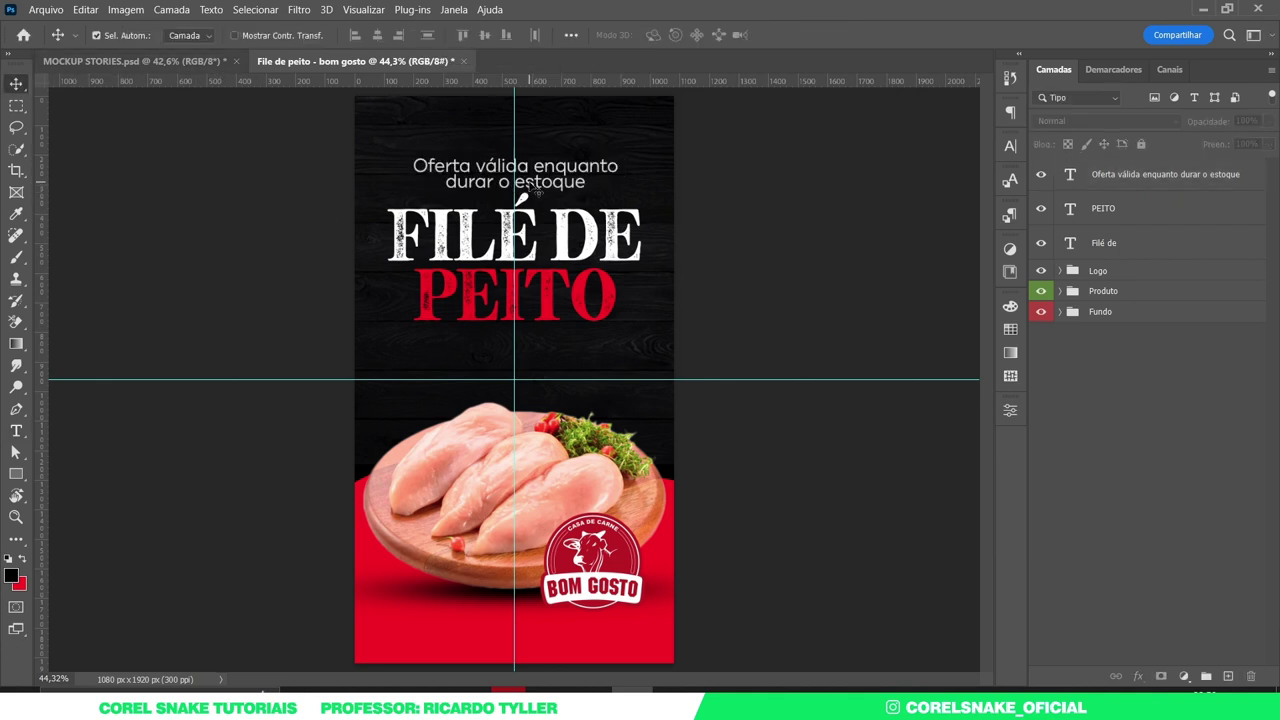
left_click_drag(538, 192, 538, 198)
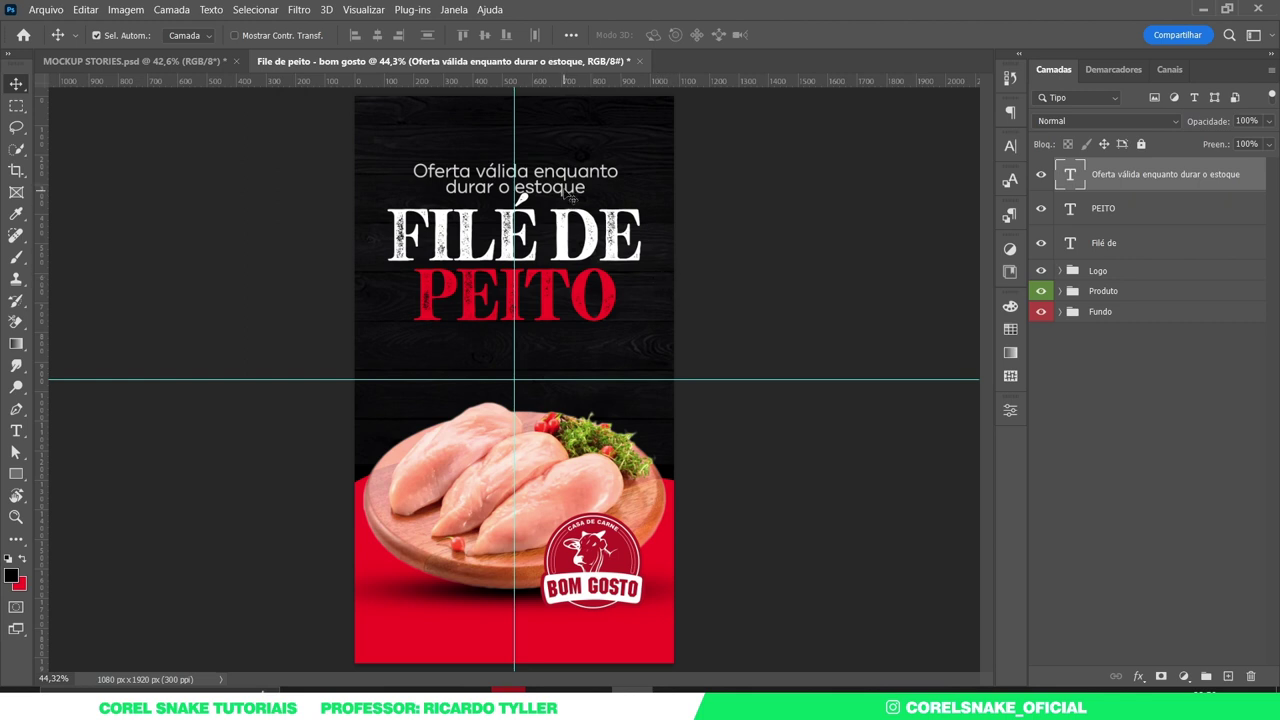
Step: Copy the tagline below PEITO, then group PEITO and the original tagline as Tema
mouse_move(563, 191)
left_mouse_down()
mouse_move(588, 205)
mouse_move(617, 370)
left_mouse_up()
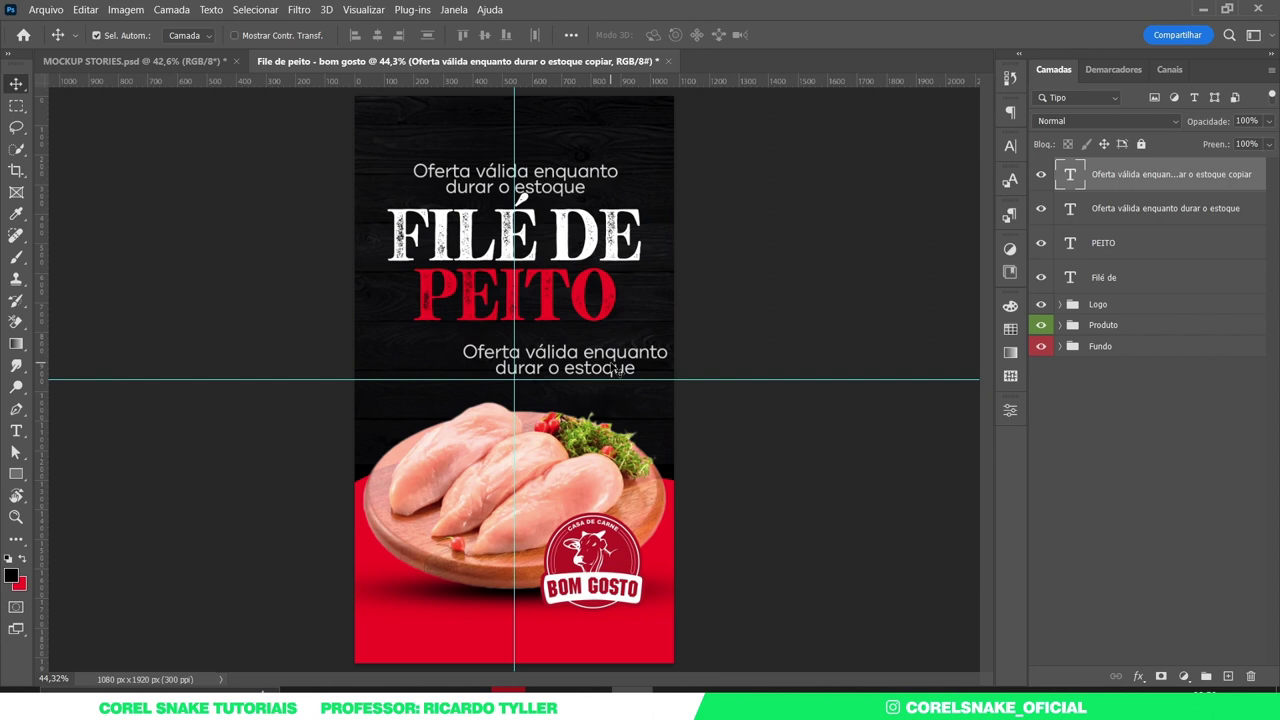
left_click(590, 291)
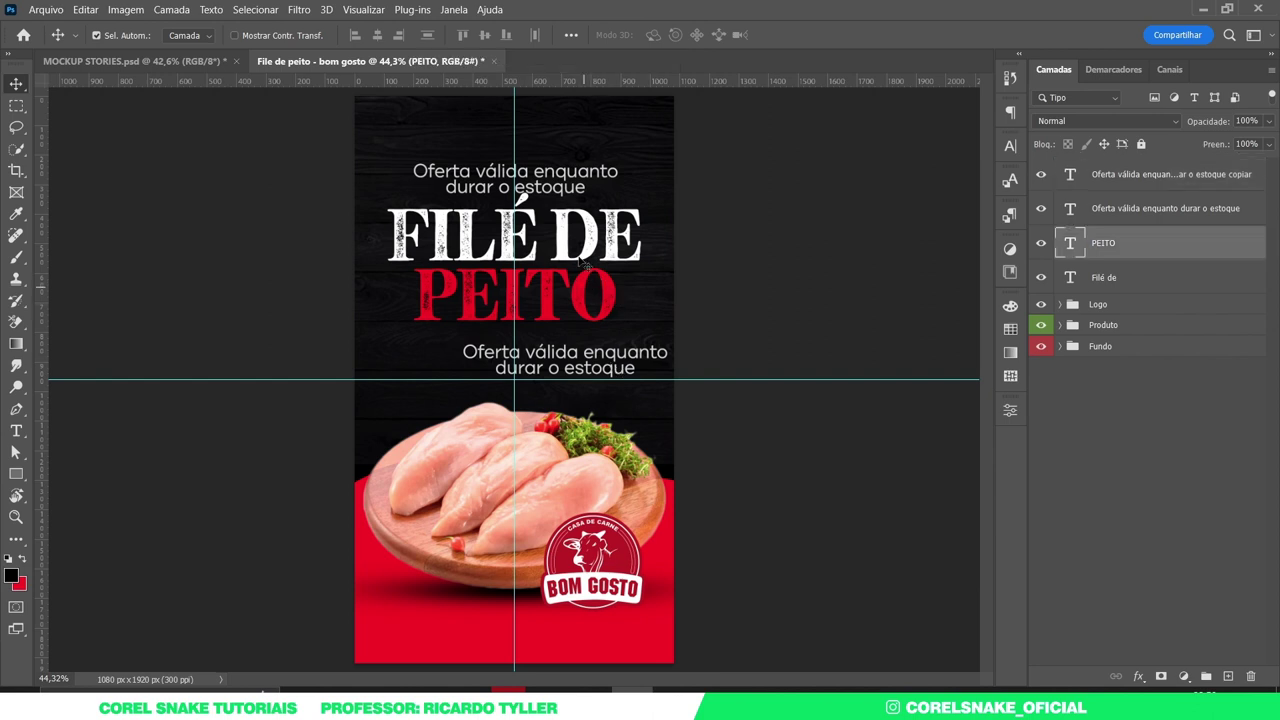
left_click(579, 195, "shift")
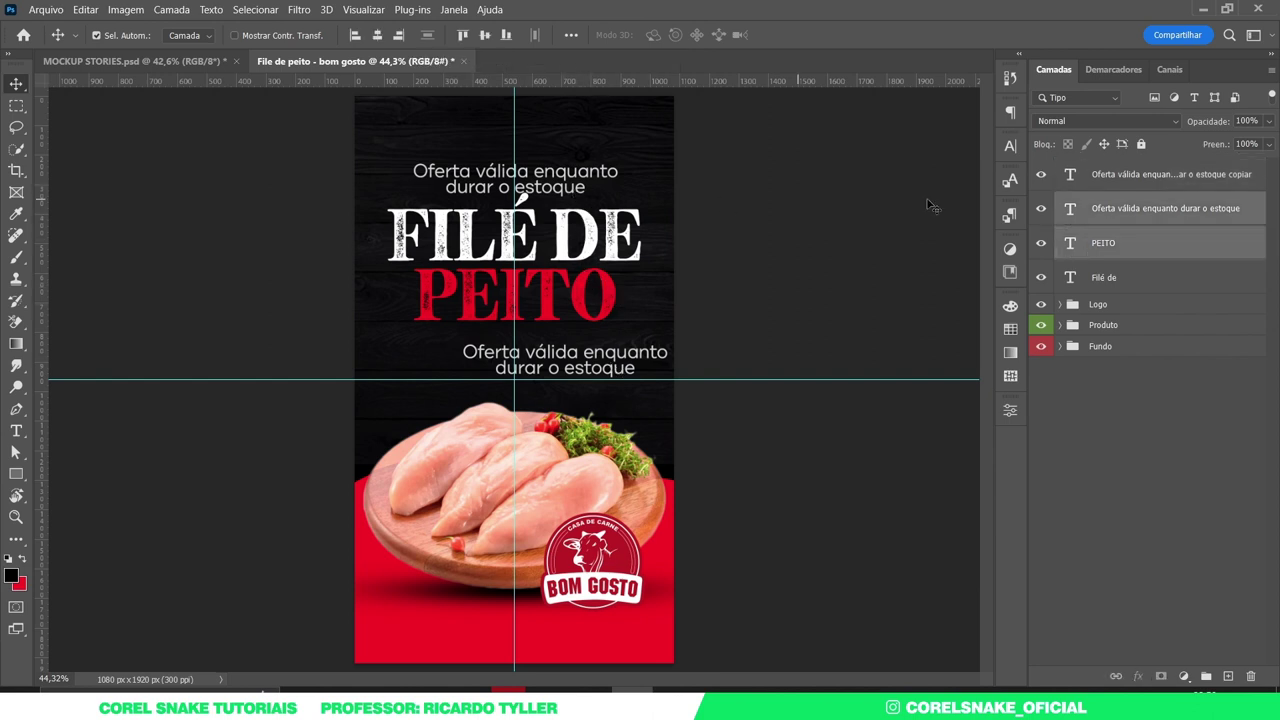
key("ctrl+g")
double_click(1104, 202)
type("Terra")
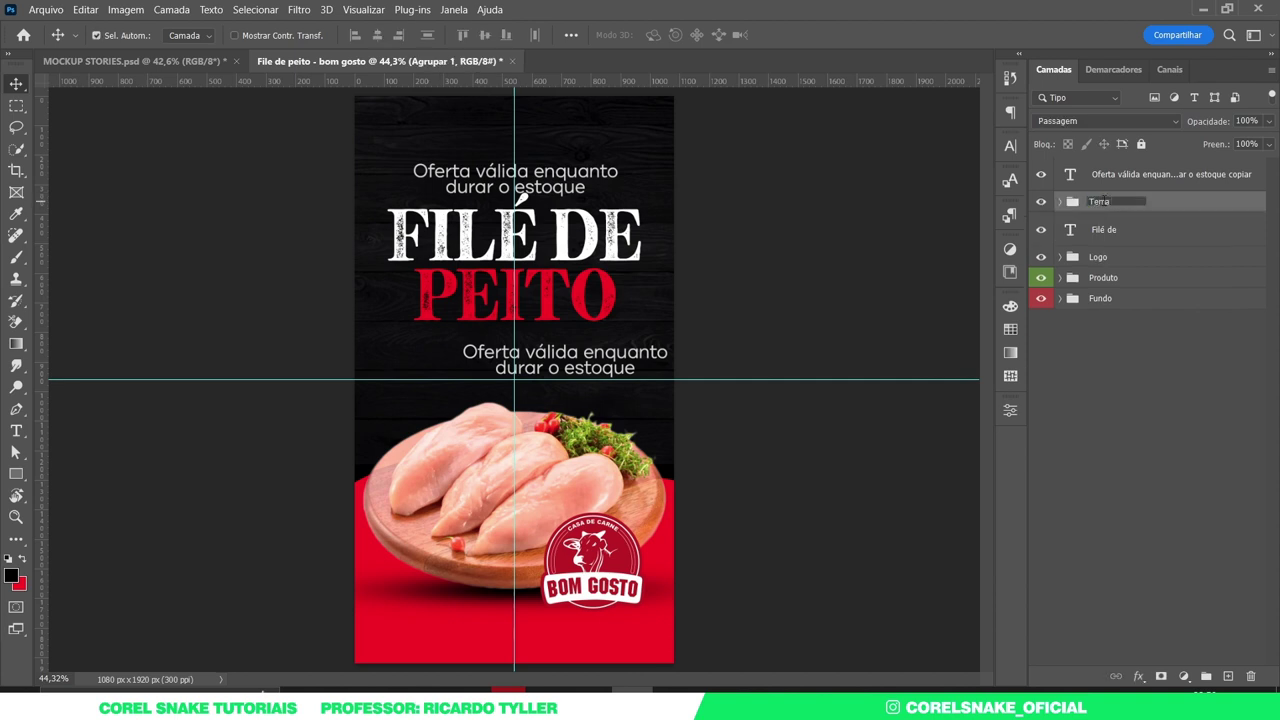
key("Return")
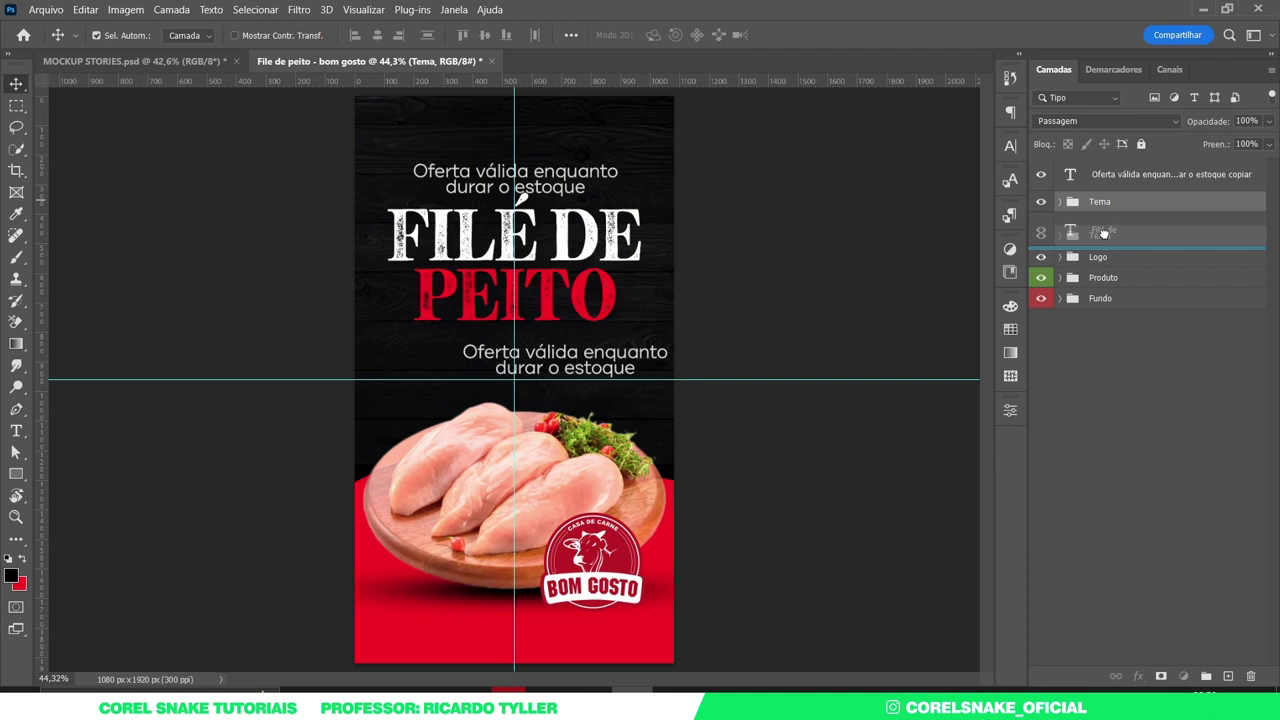
Step: Move the Filé de layer into the Tema group
left_click_drag(1103, 203, 1108, 247)
left_click(1042, 209)
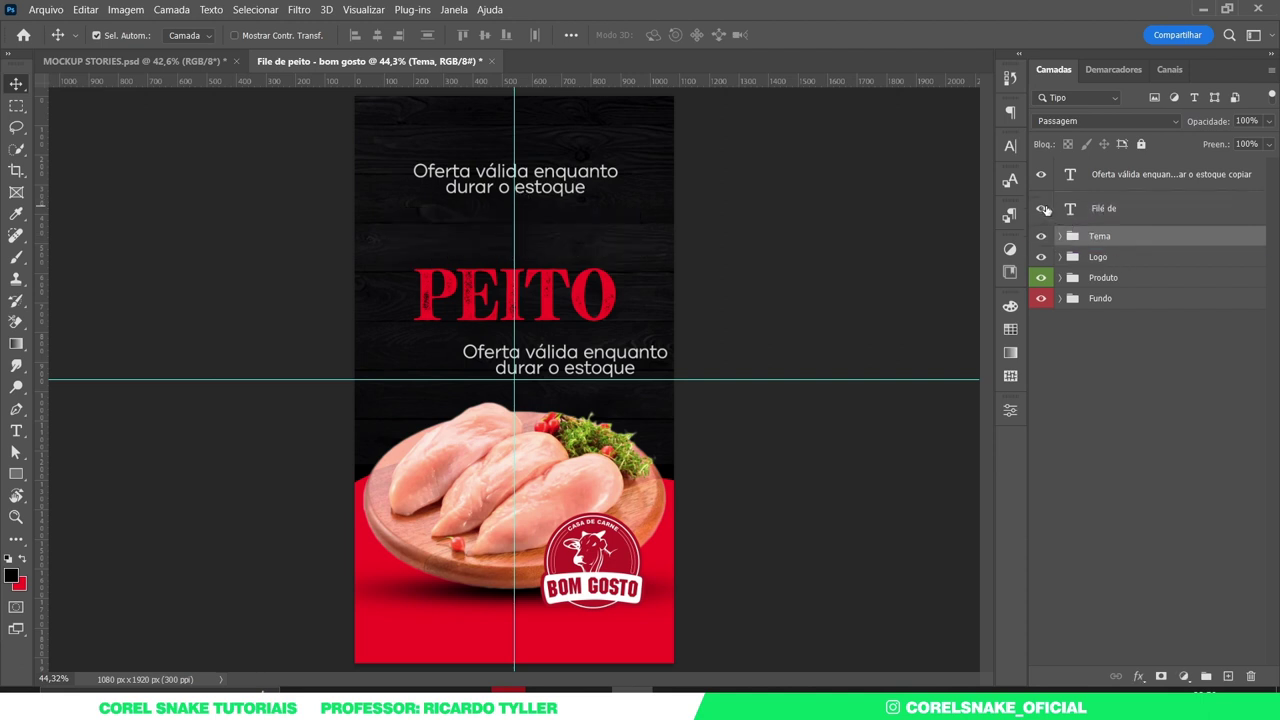
left_click(1064, 236)
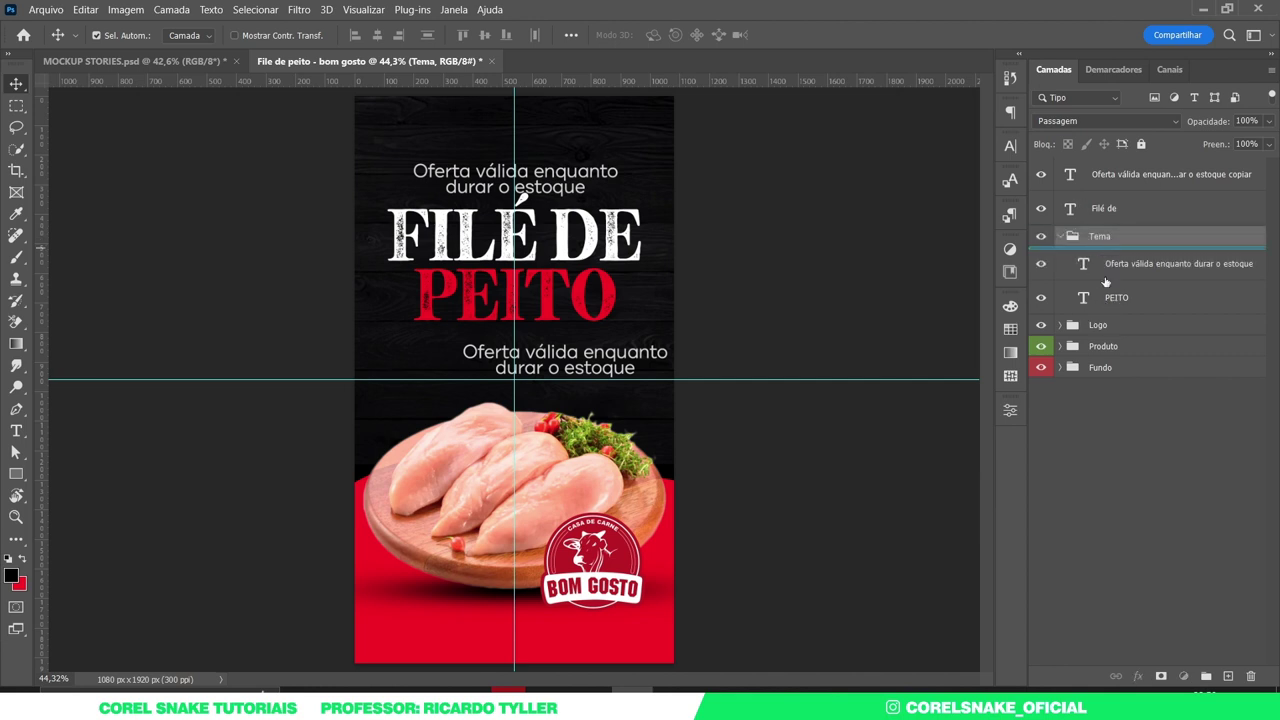
left_click_drag(1103, 248, 1078, 216)
left_click(1061, 202)
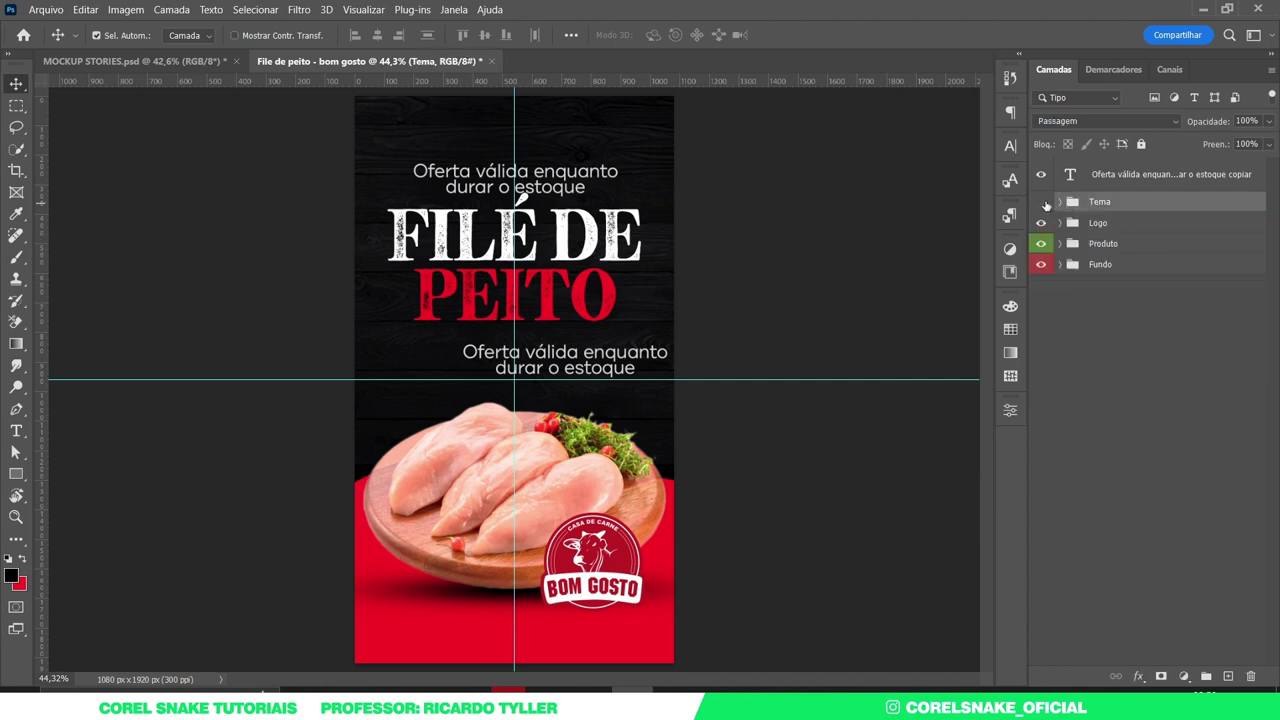
left_click(1043, 203)
Step: Make the tagline copy white and Bold in the Character settings
left_click(597, 357)
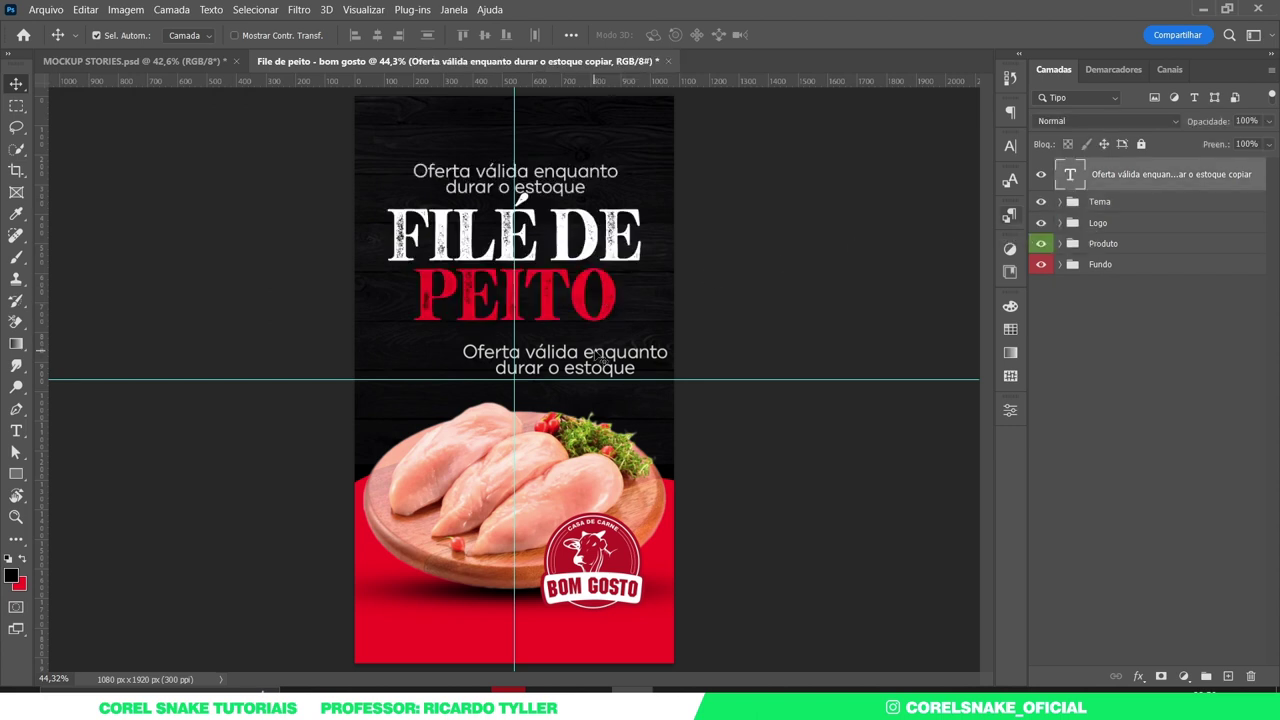
left_click(1010, 147)
left_click(966, 241)
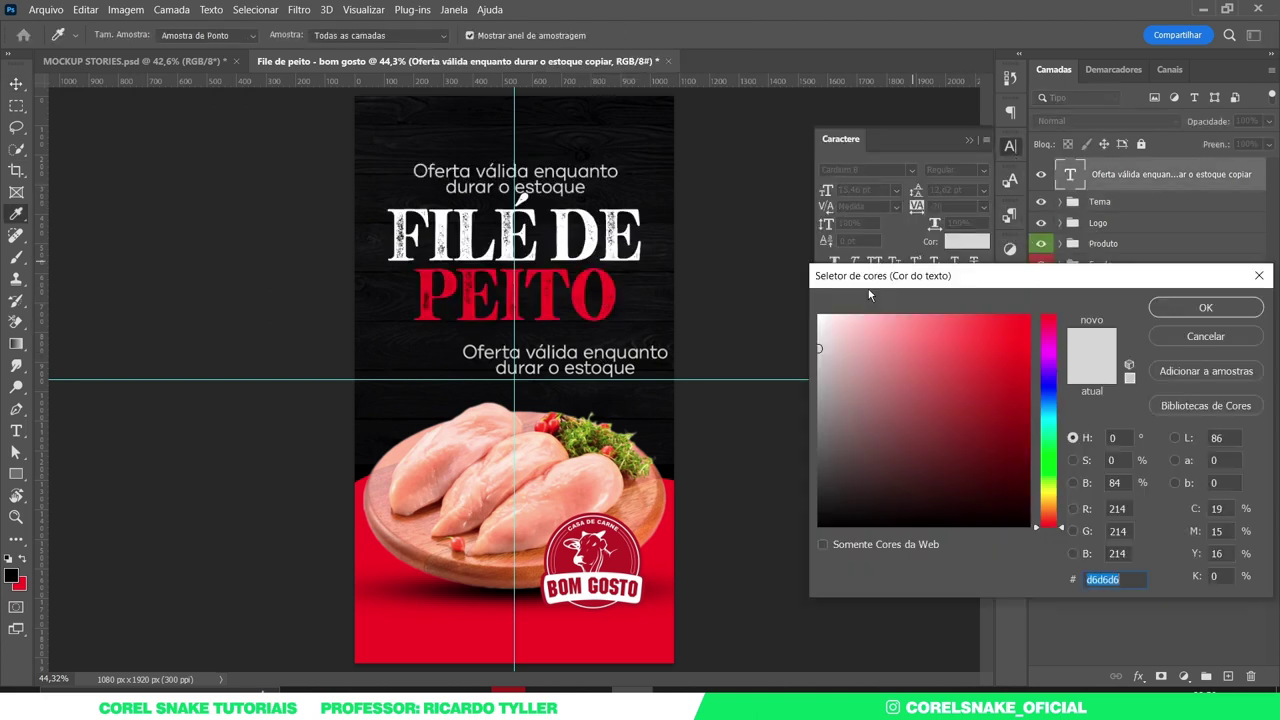
left_click(819, 316)
left_click(1206, 307)
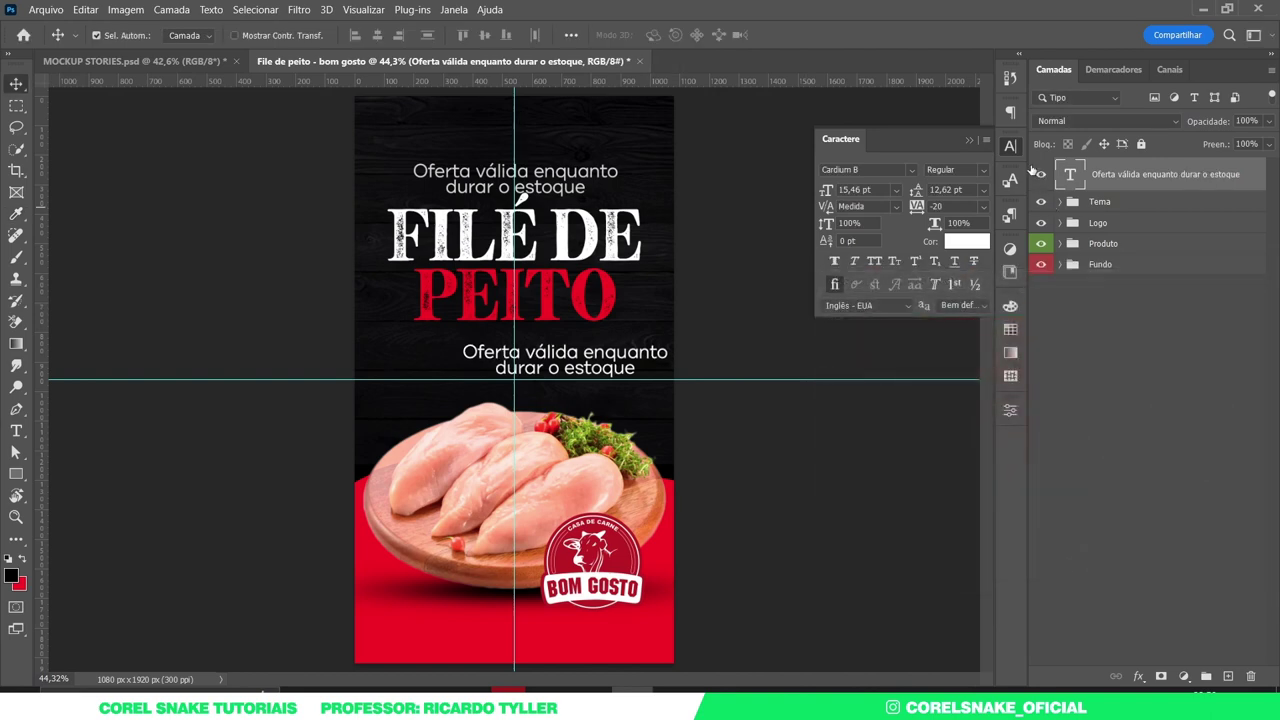
left_click(975, 172)
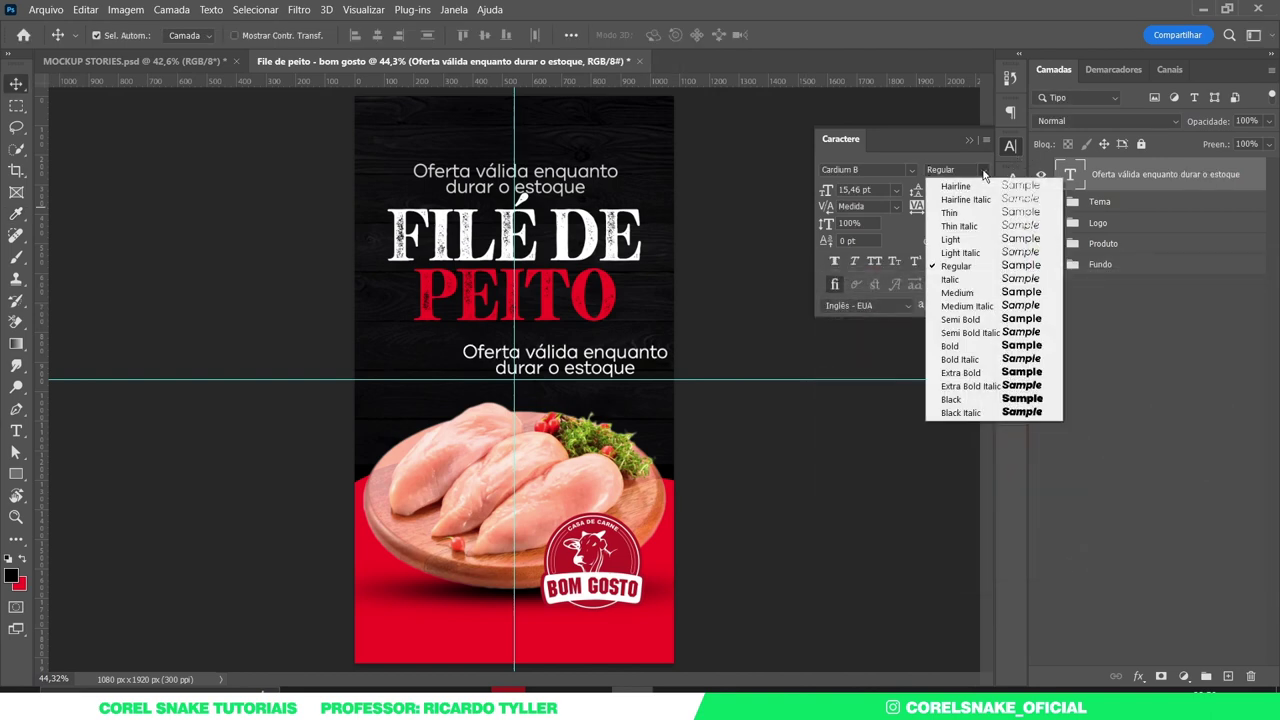
left_click(1002, 346)
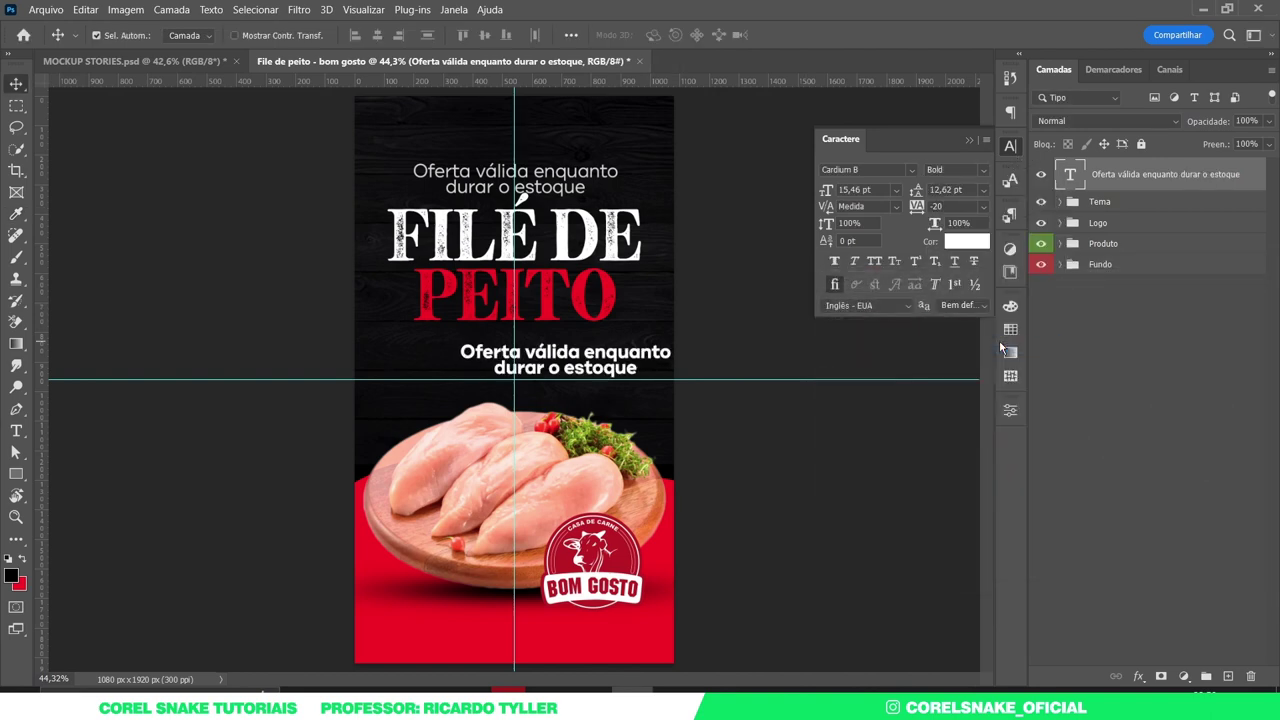
left_click(1012, 148)
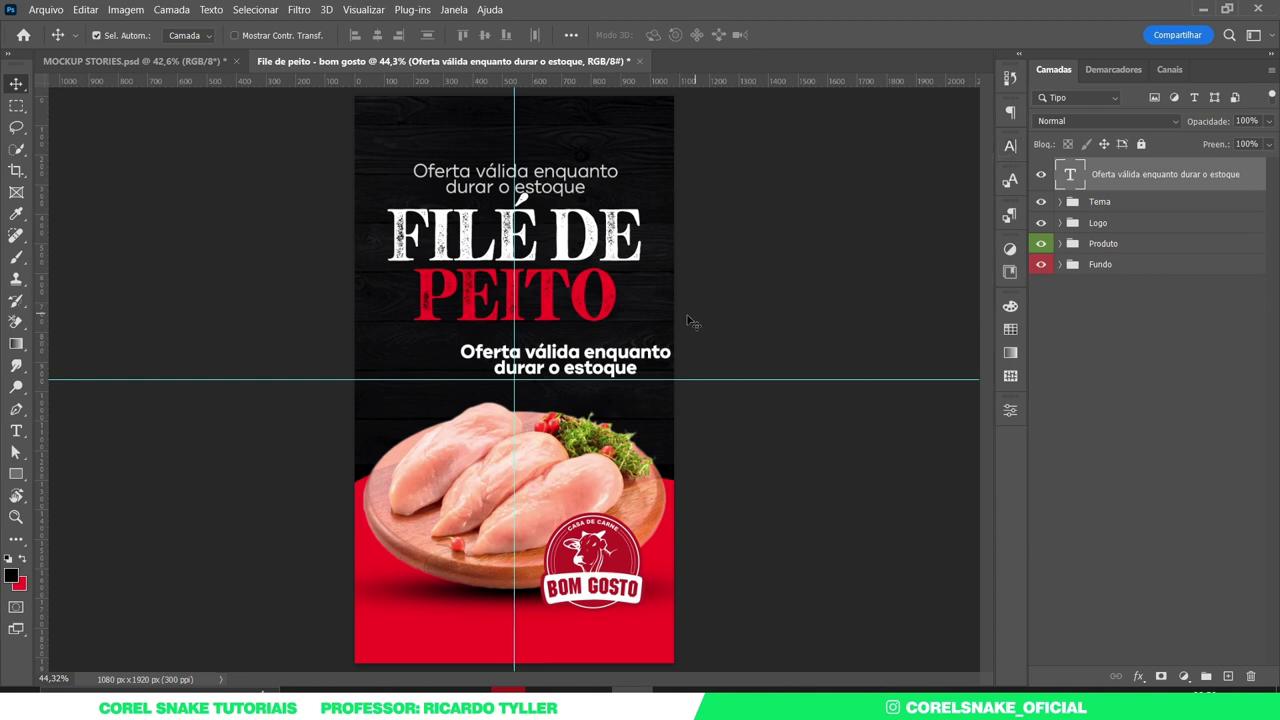
Step: Retype the copy as 14, enlarge it about 265%, lower it, and duplicate it
double_click(594, 367)
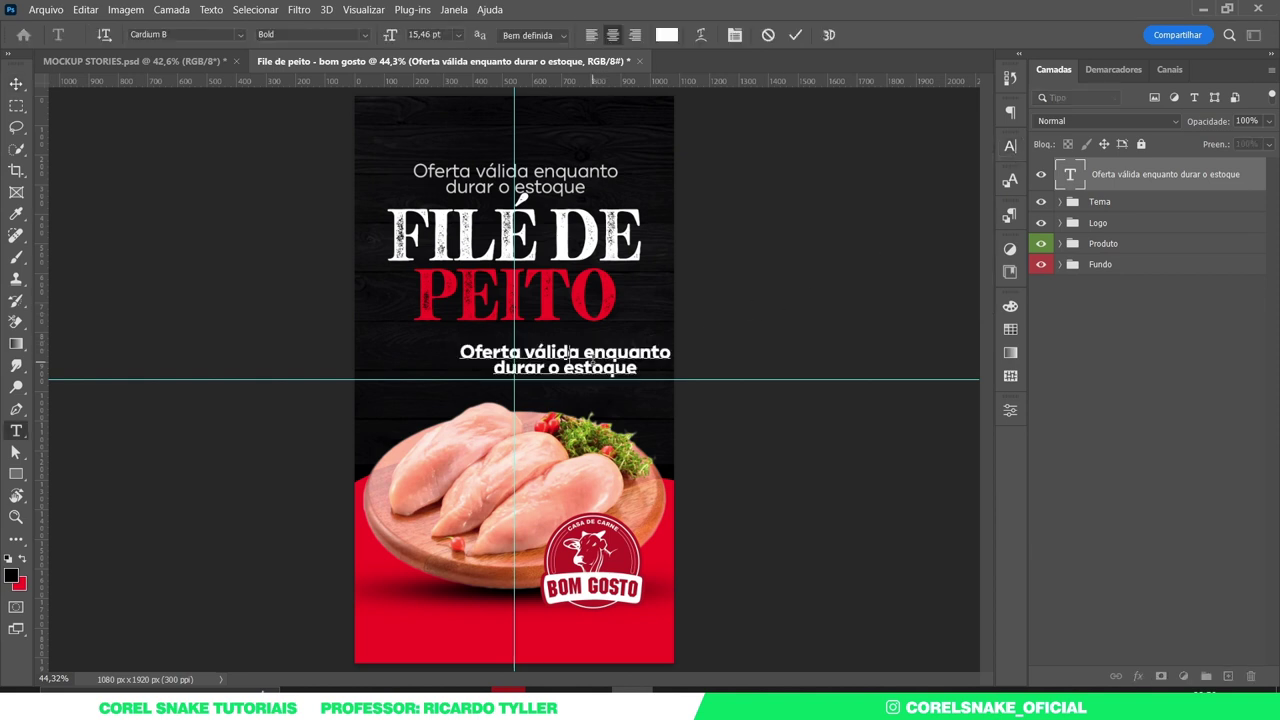
type("14")
left_click(16, 83)
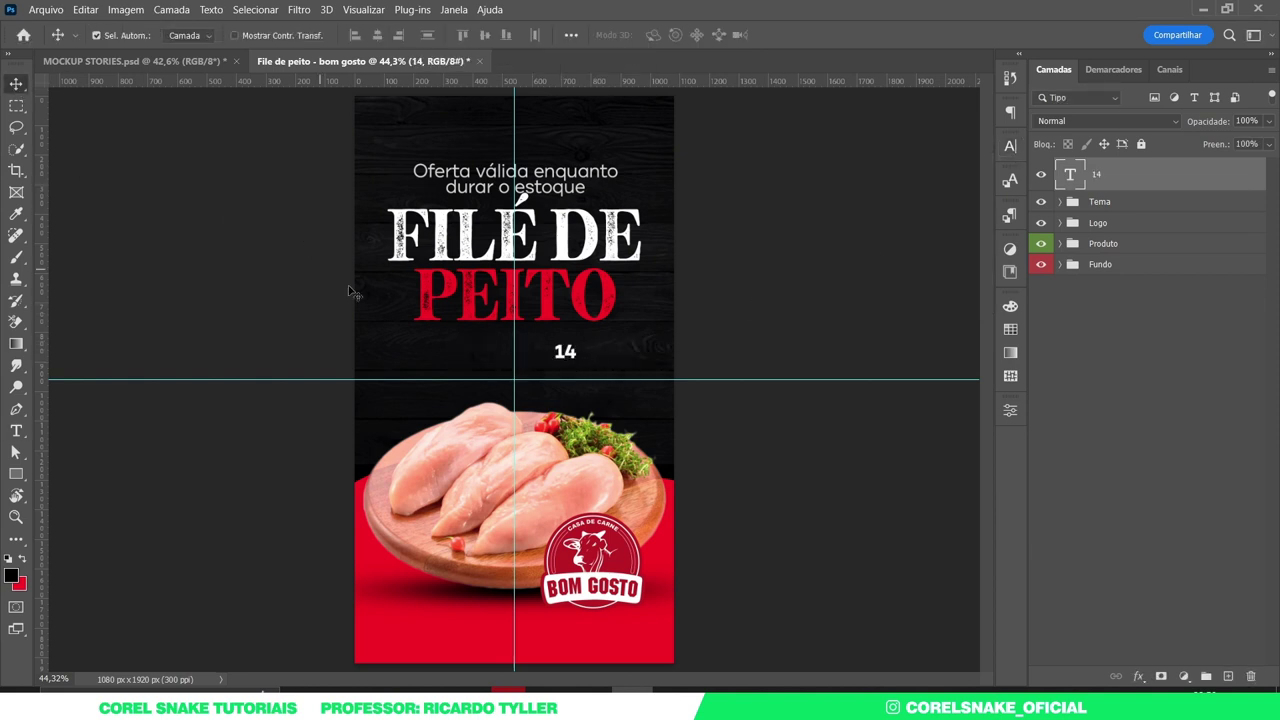
key("ctrl+t")
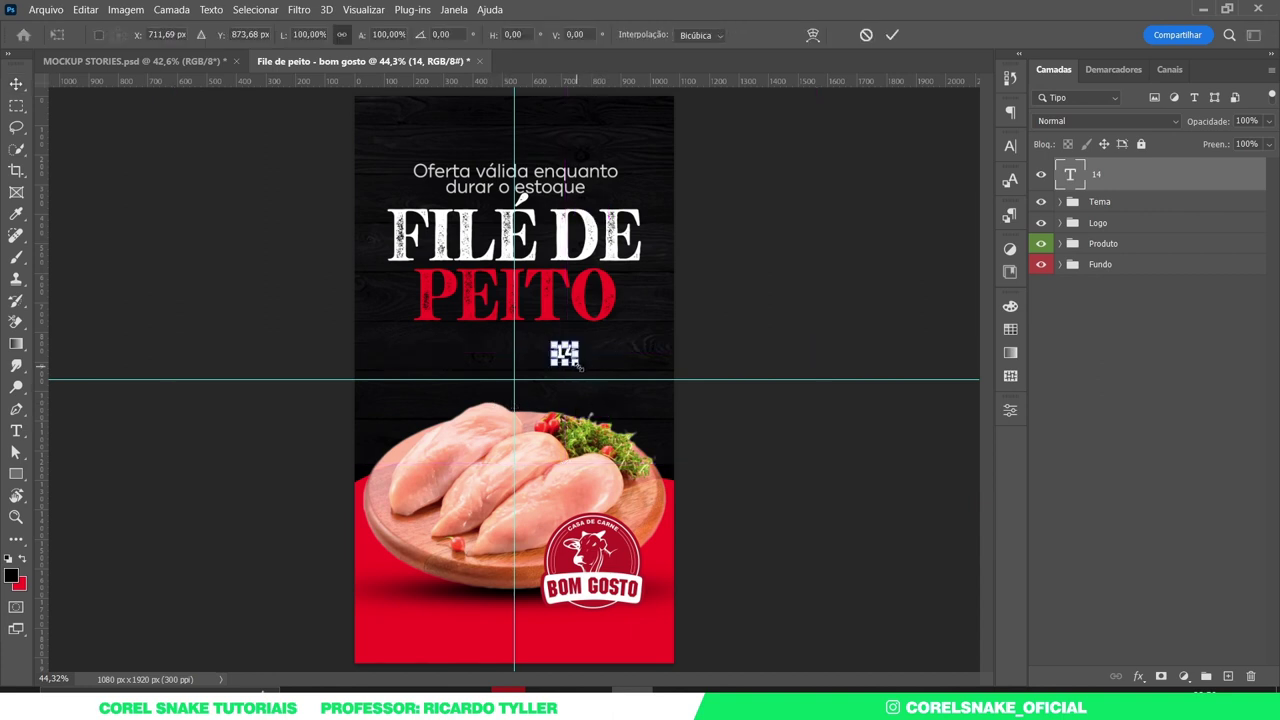
left_click_drag(579, 367, 596, 379)
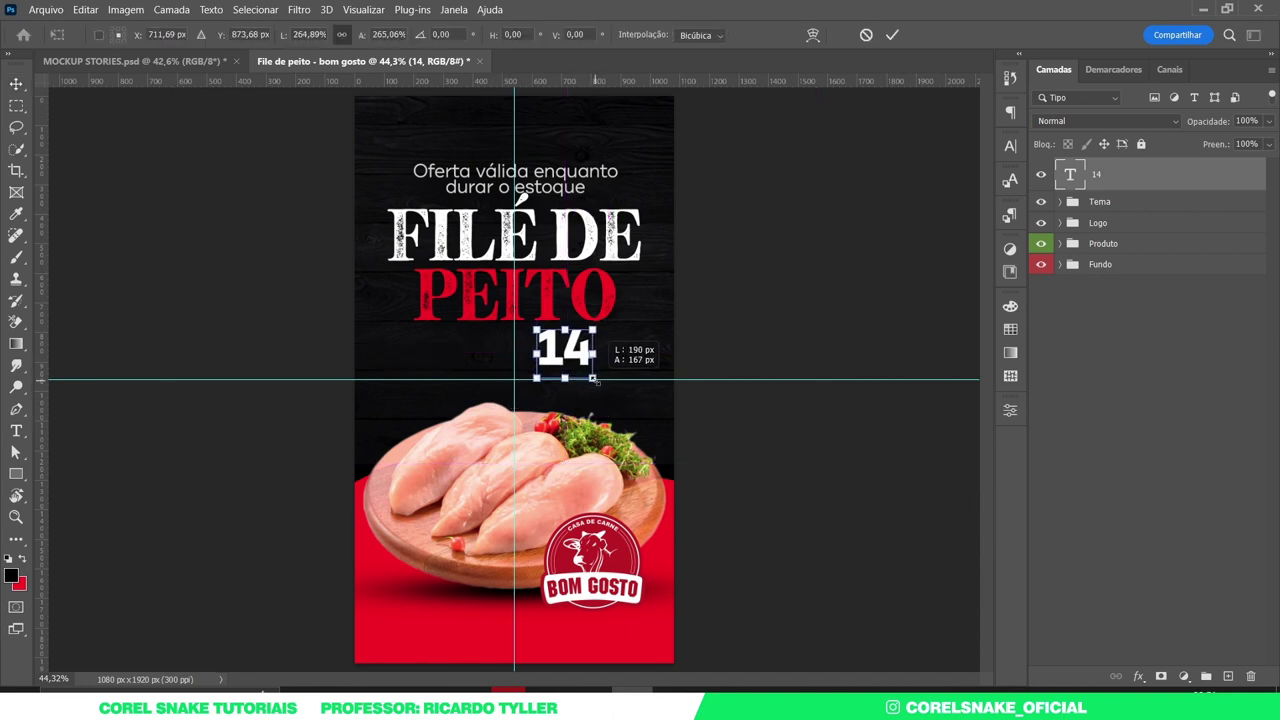
key("Return")
left_click_drag(580, 355, 577, 384)
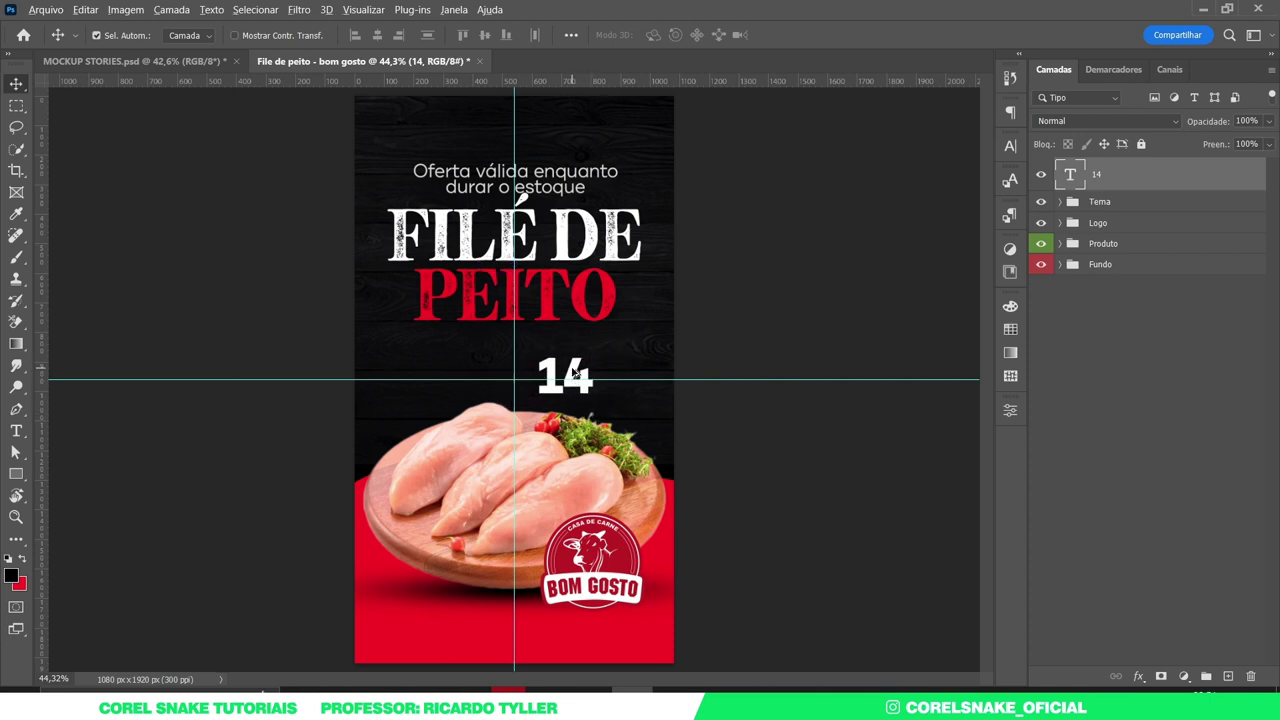
left_click_drag(586, 381, 632, 353)
Step: Retype the duplicate as ,99 and shrink it to about 61%
double_click(595, 345)
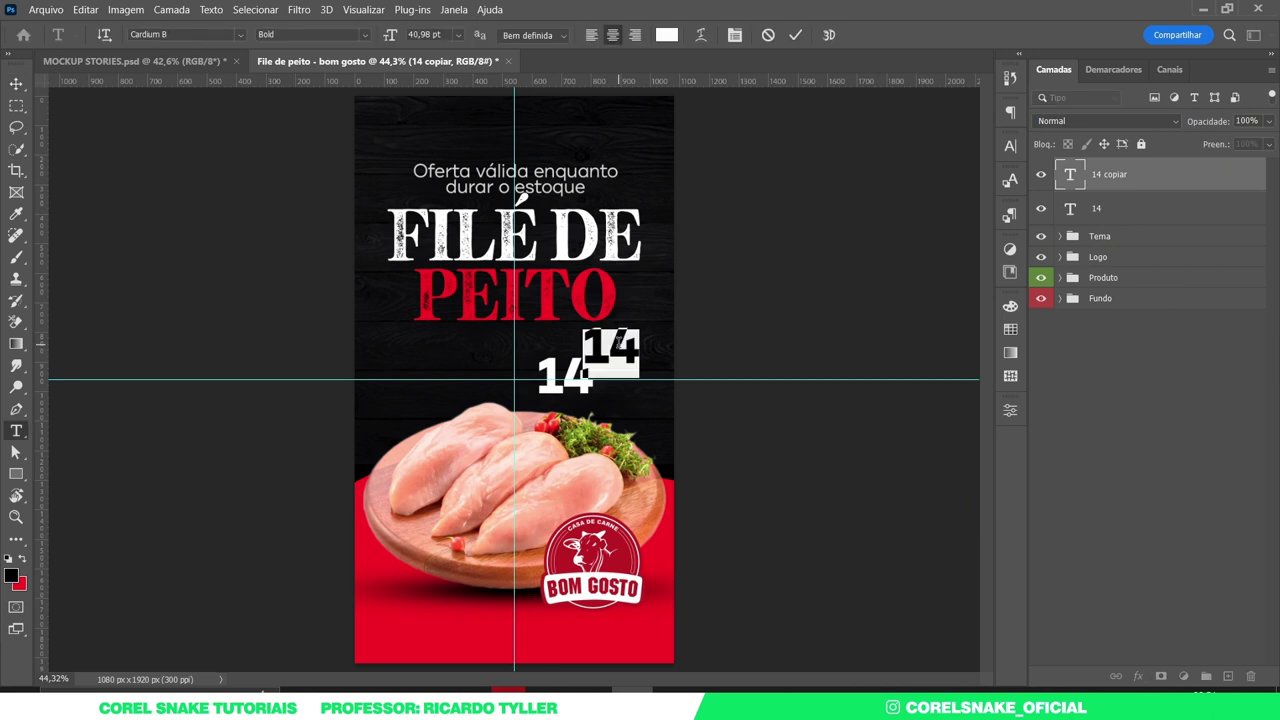
key("BackSpace")
type("99")
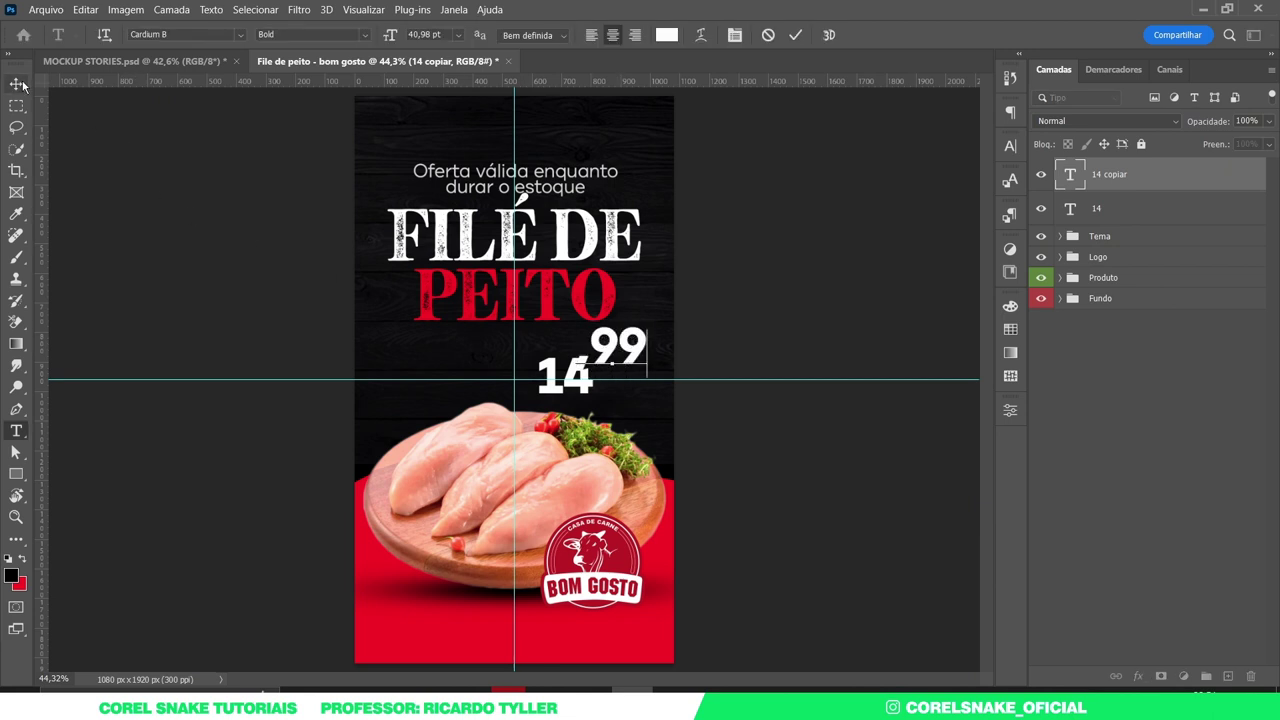
left_click(16, 84)
key("ctrl+t")
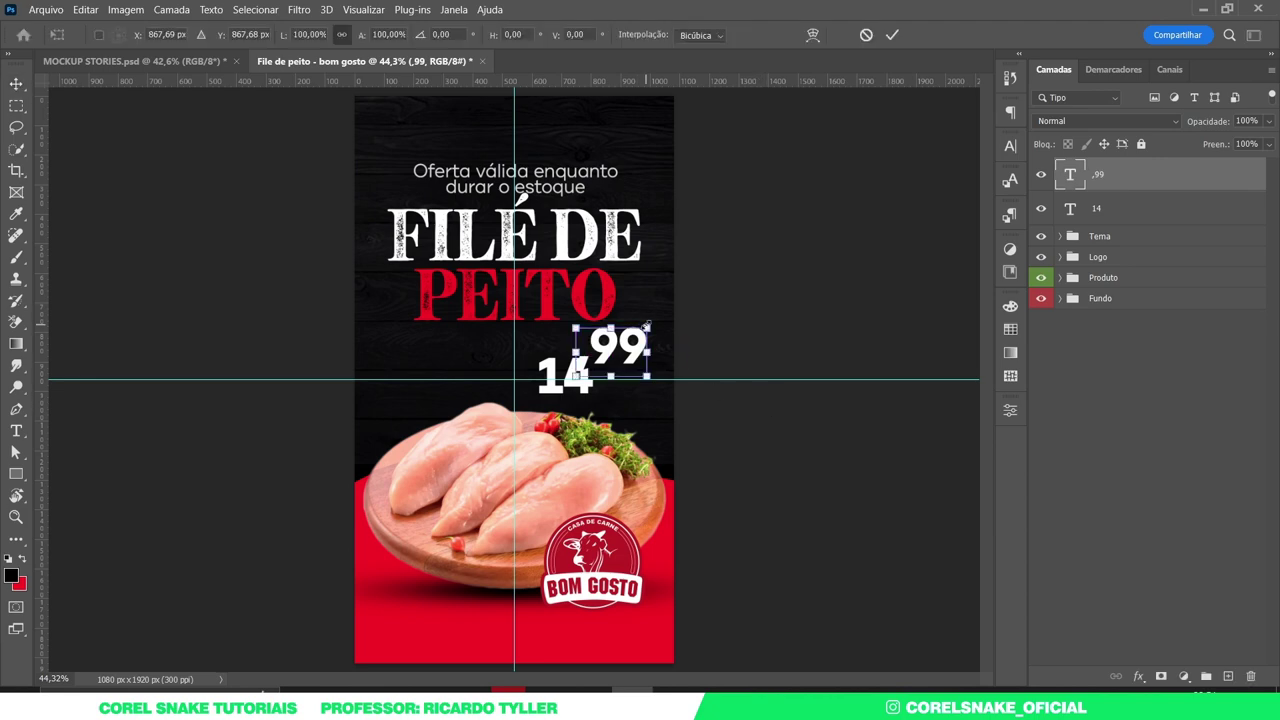
mouse_move(647, 325)
left_mouse_down()
mouse_move(619, 345)
mouse_move(622, 358)
mouse_move(597, 350)
left_mouse_up()
key("Return")
Step: Shrink the ,99 slightly more and raise it as a superscript beside the 14
scroll(696, 389, "up", 5)
scroll(696, 389, "up", 1)
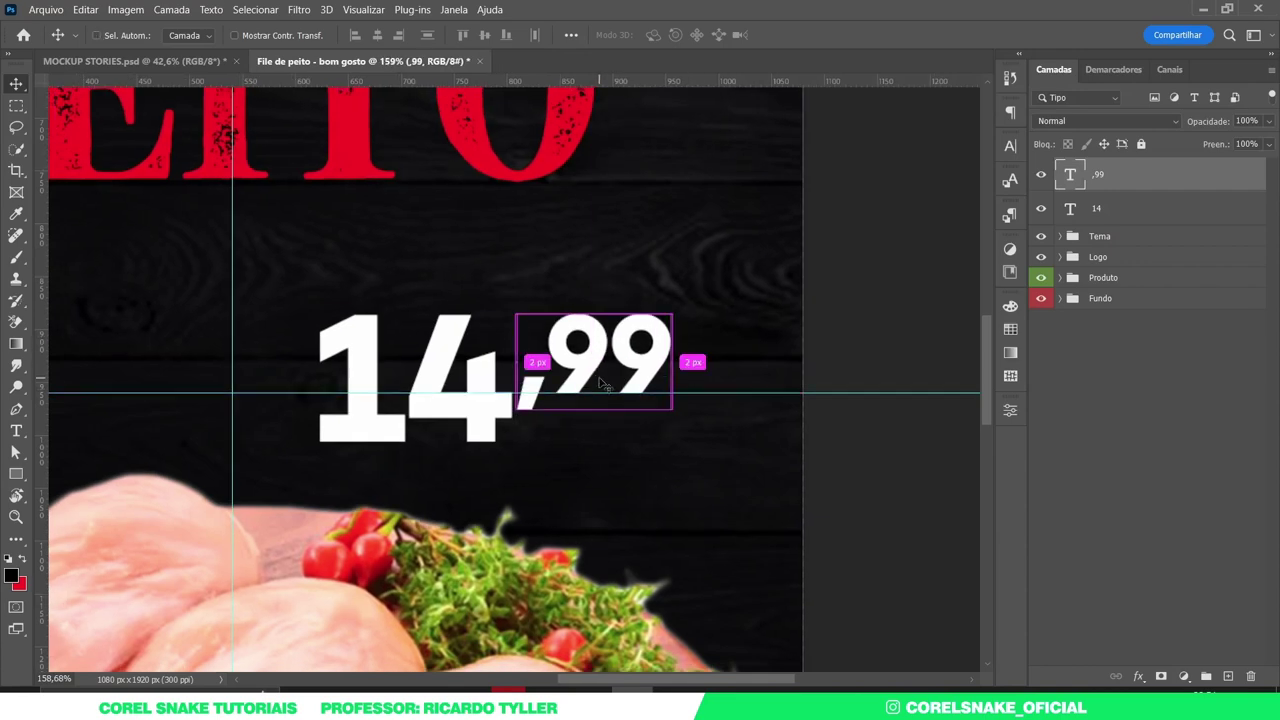
key("ctrl+t")
left_click_drag(672, 428, 653, 411)
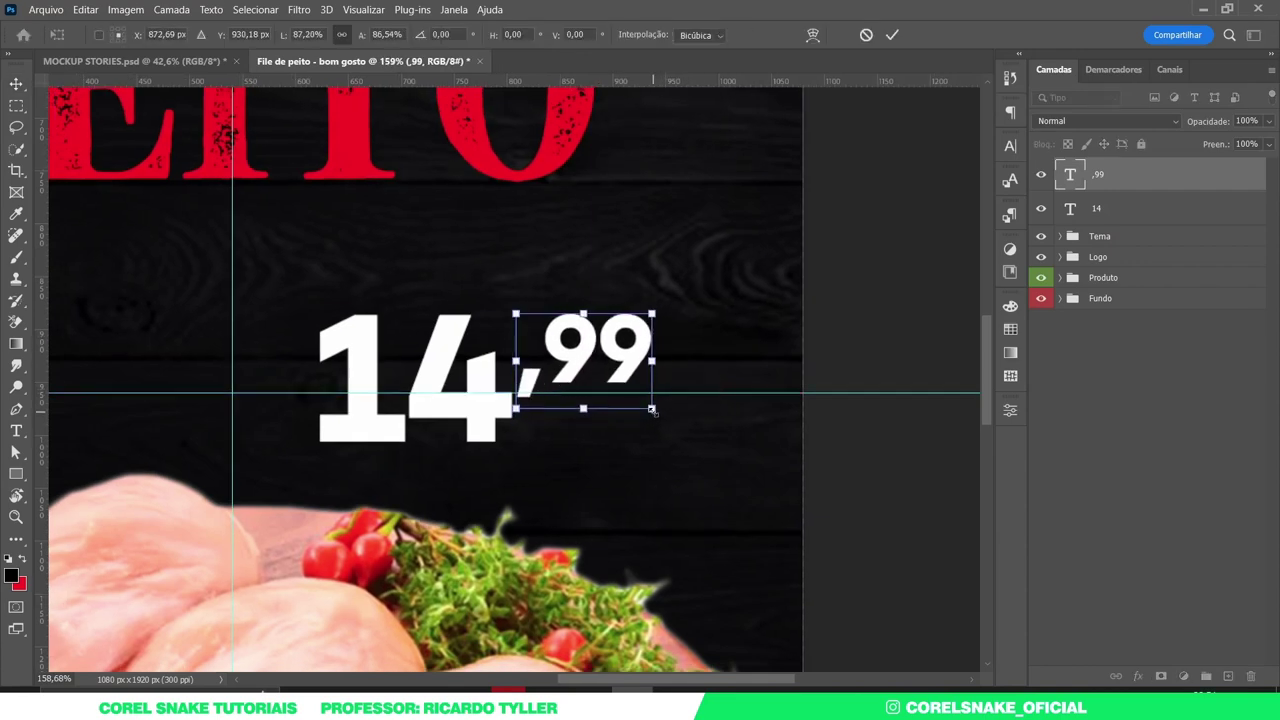
key("Return")
left_click_drag(587, 355, 588, 353)
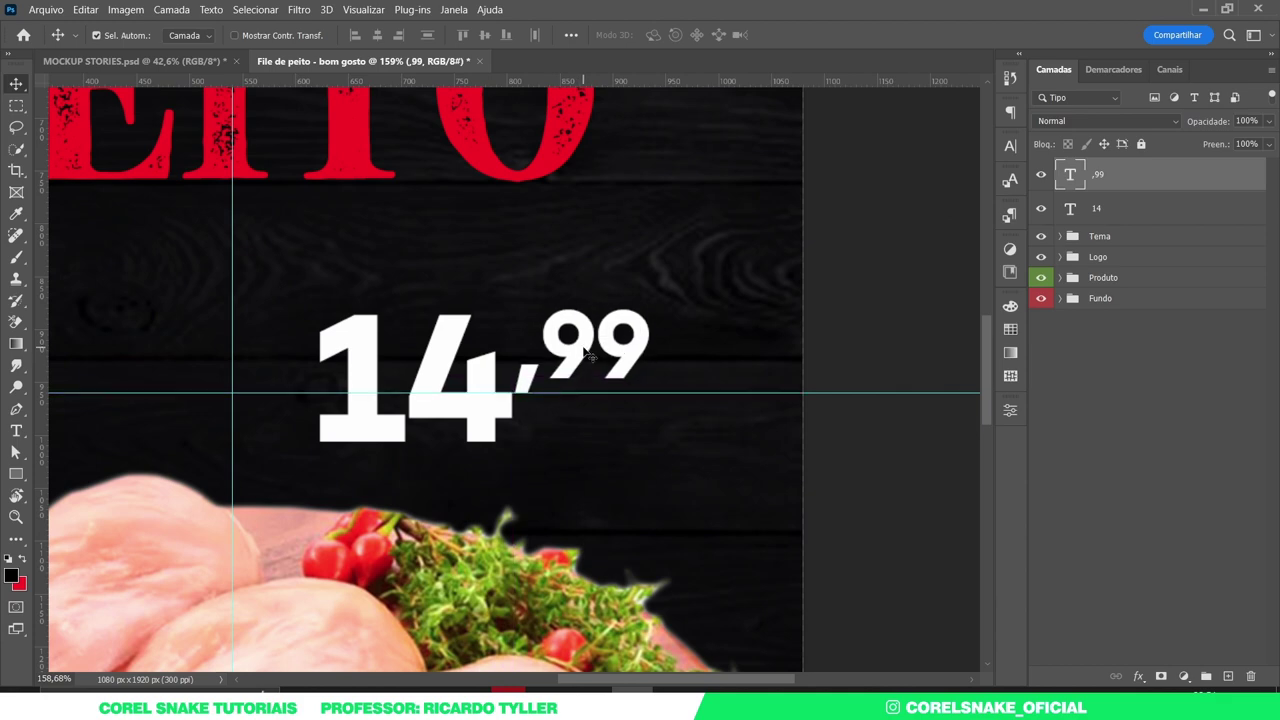
key("ctrl")
scroll(613, 347, "down", 3)
scroll(613, 347, "down", 2)
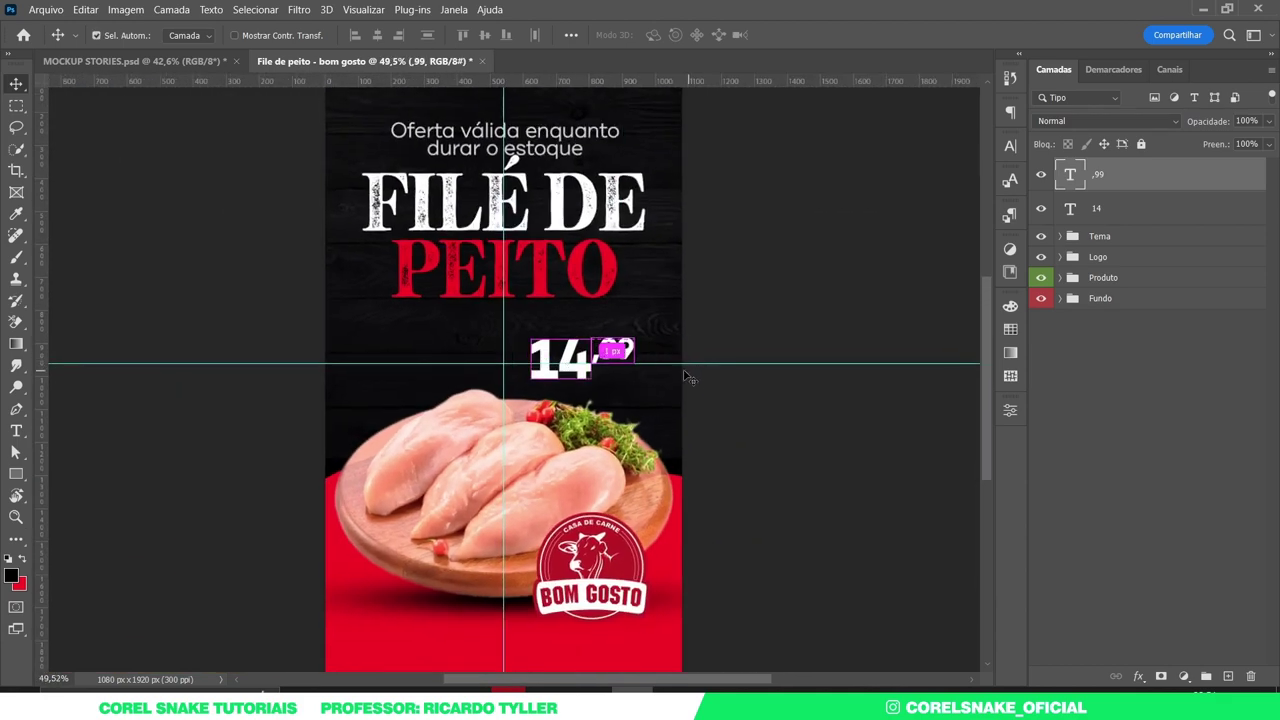
left_click(786, 484)
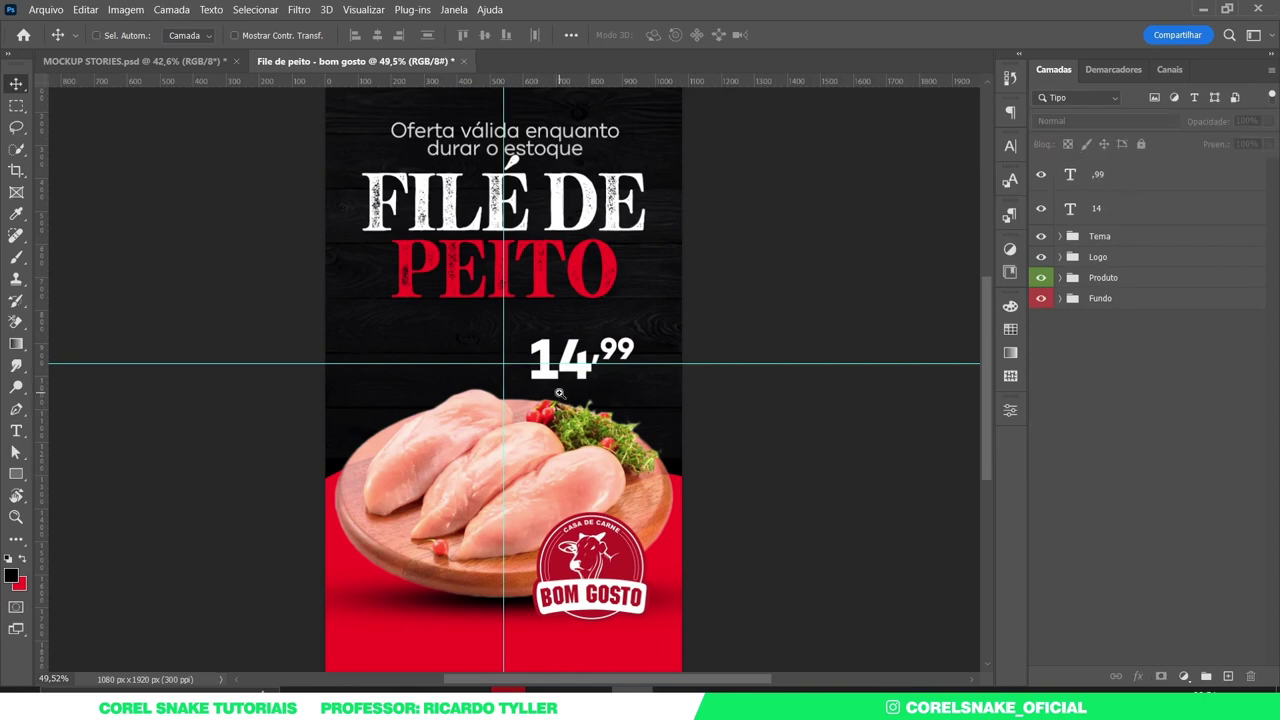
Step: Duplicate the ,99 below the original and set its weight to Medium
scroll(621, 383, "up", 4)
scroll(621, 383, "up", 1)
mouse_move(651, 290)
left_mouse_down()
mouse_move(700, 345)
mouse_move(703, 380)
left_mouse_up()
left_click(1012, 149)
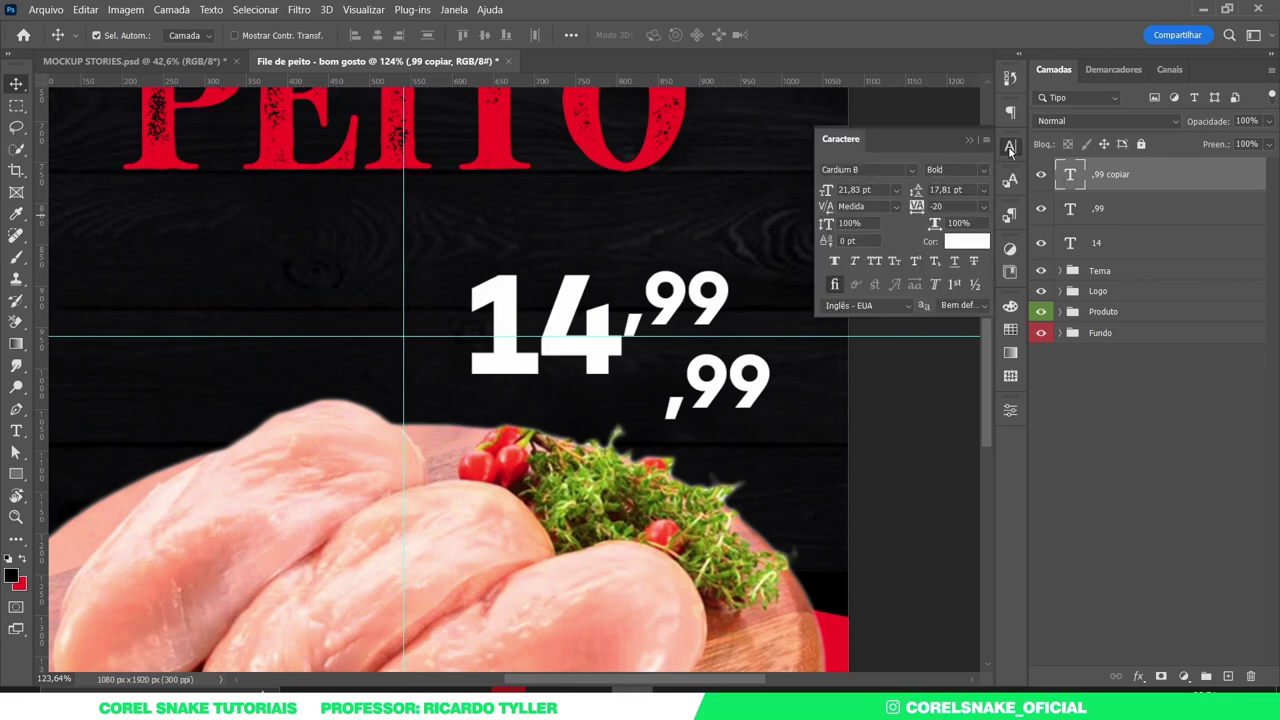
left_click(982, 175)
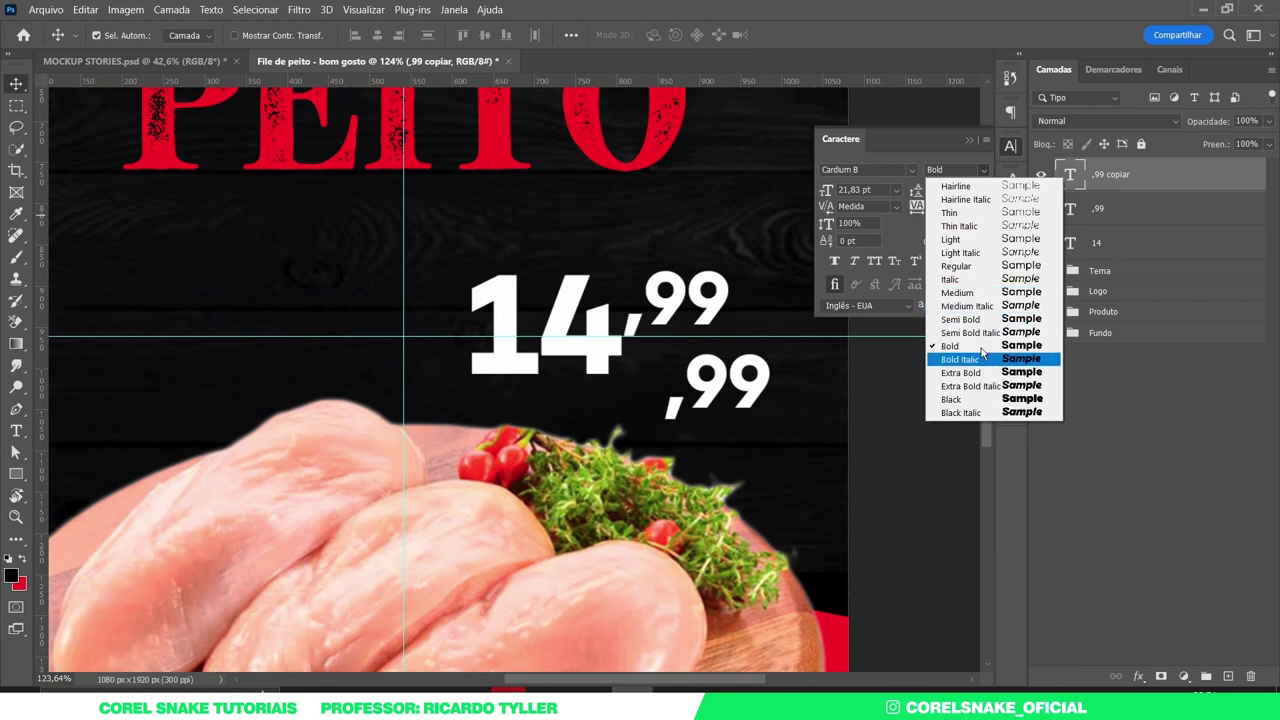
left_click(975, 292)
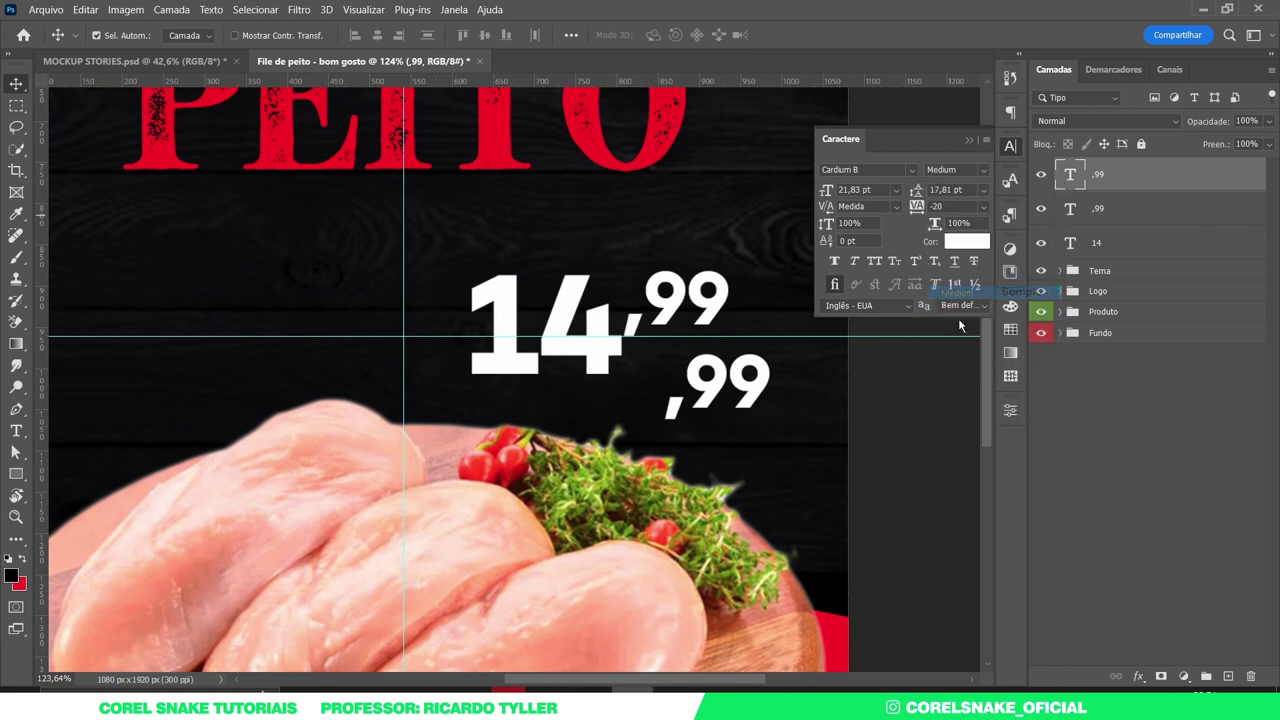
Step: Retype the copy as Kg, shrink it to about a third, and place it under ,99
double_click(737, 381)
type("K")
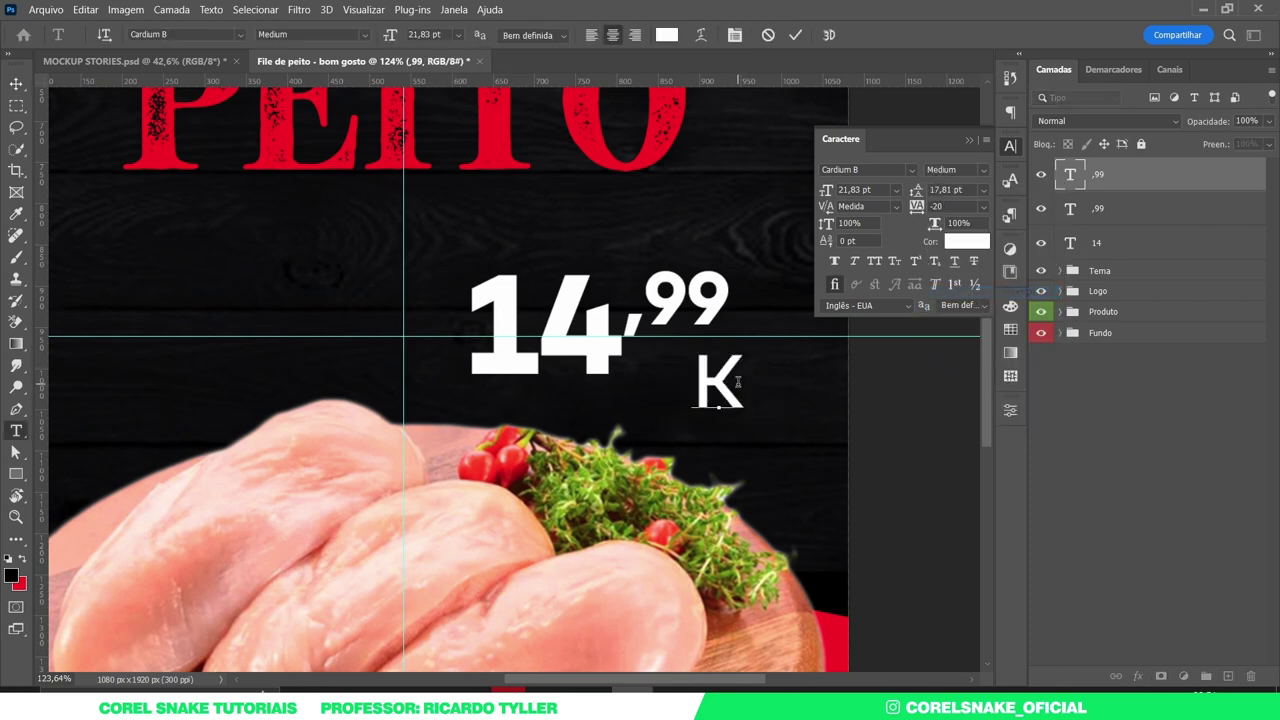
type("g")
left_click(16, 84)
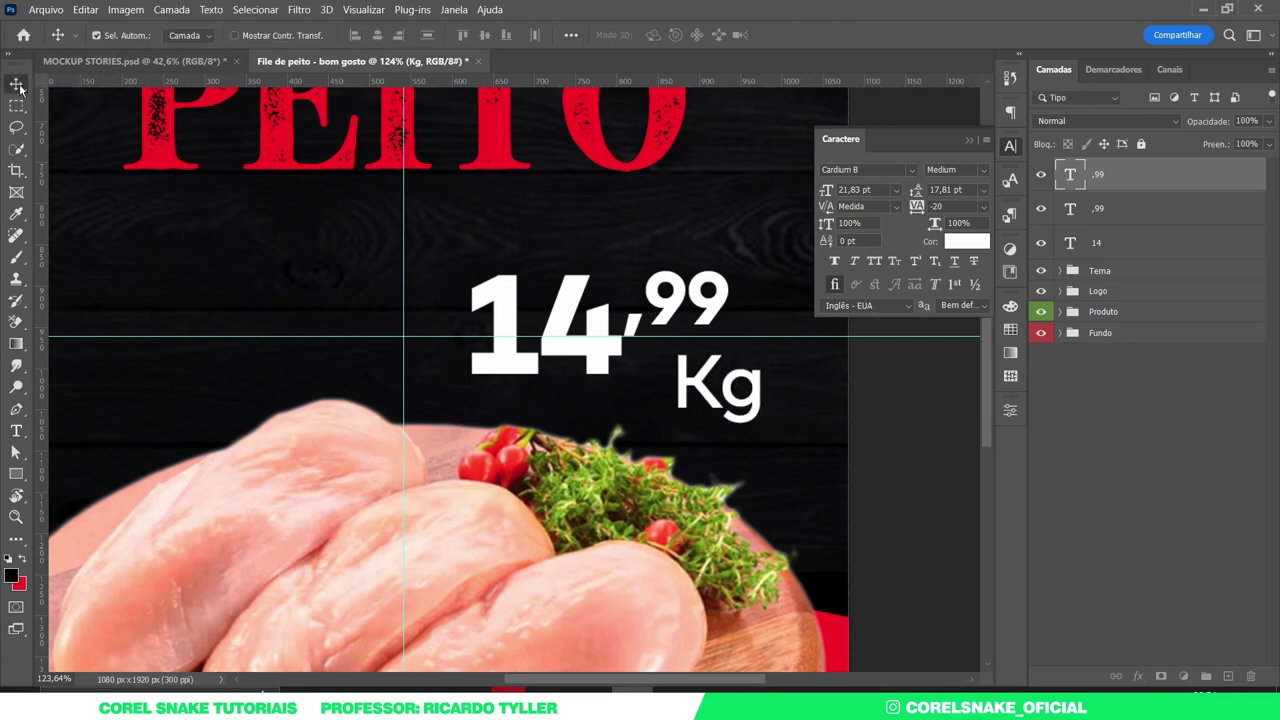
key("ctrl+t")
left_click_drag(766, 429, 700, 393)
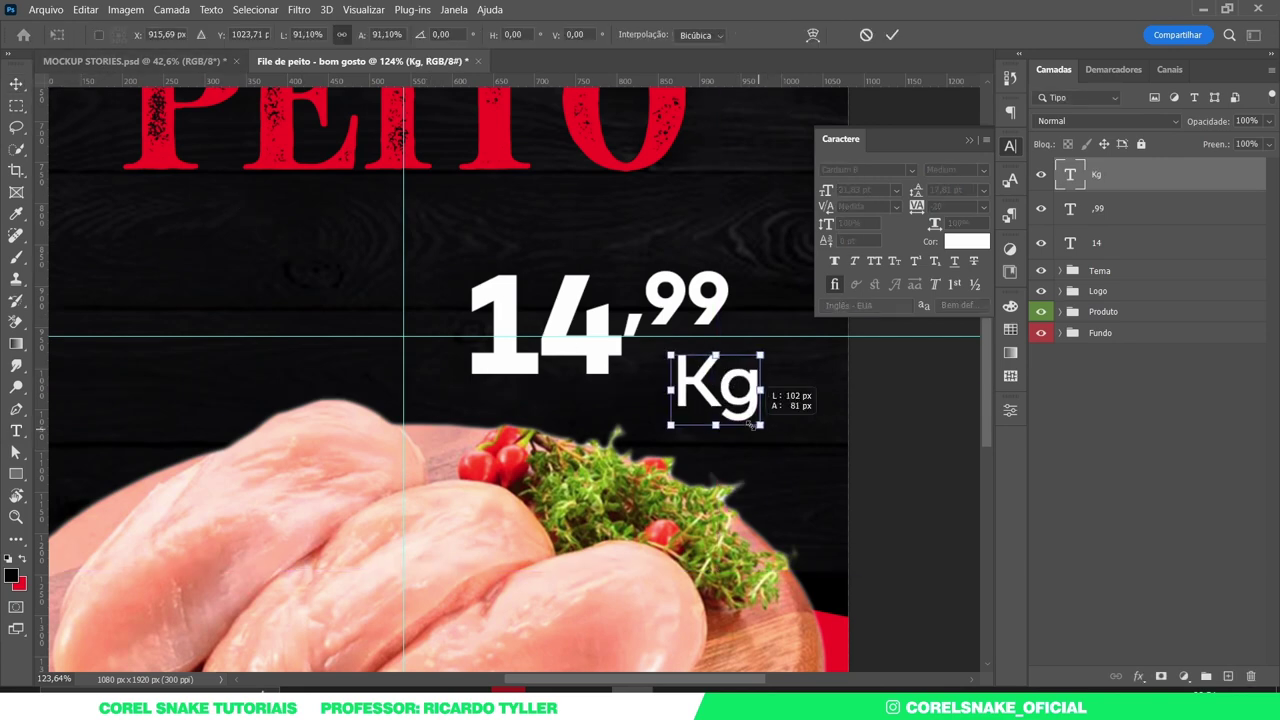
key("Return")
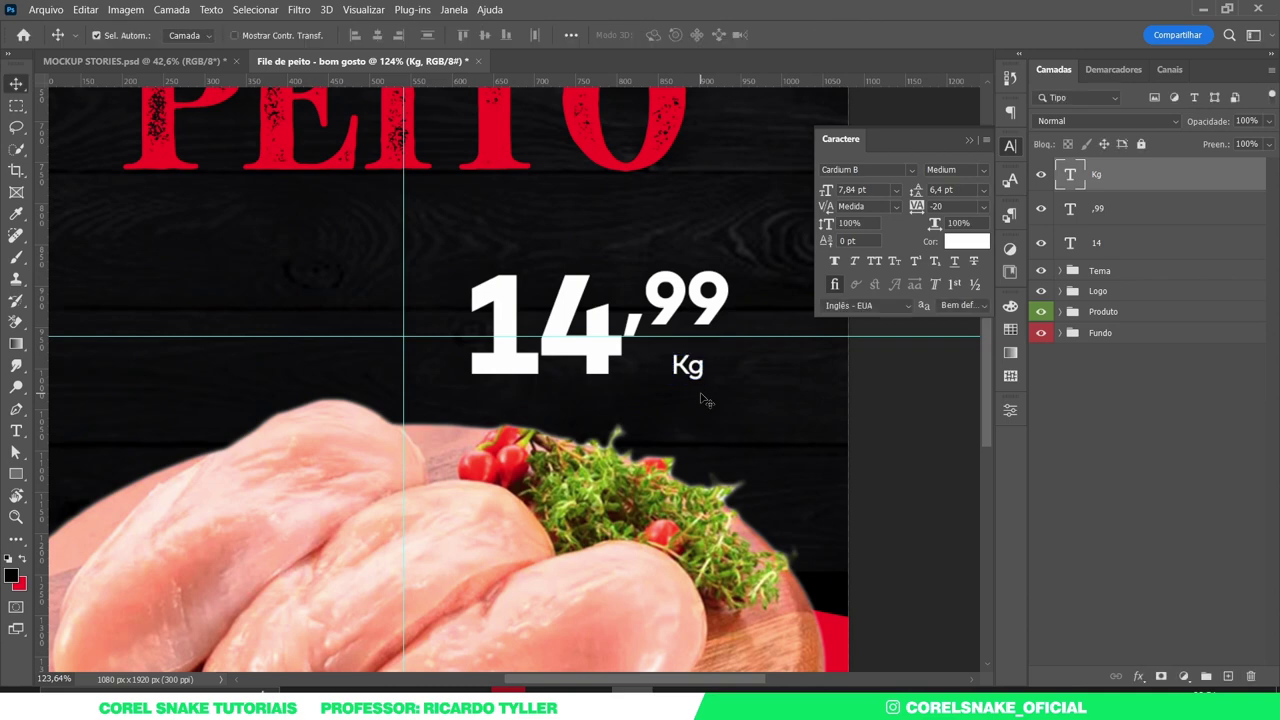
left_click_drag(688, 372, 686, 354)
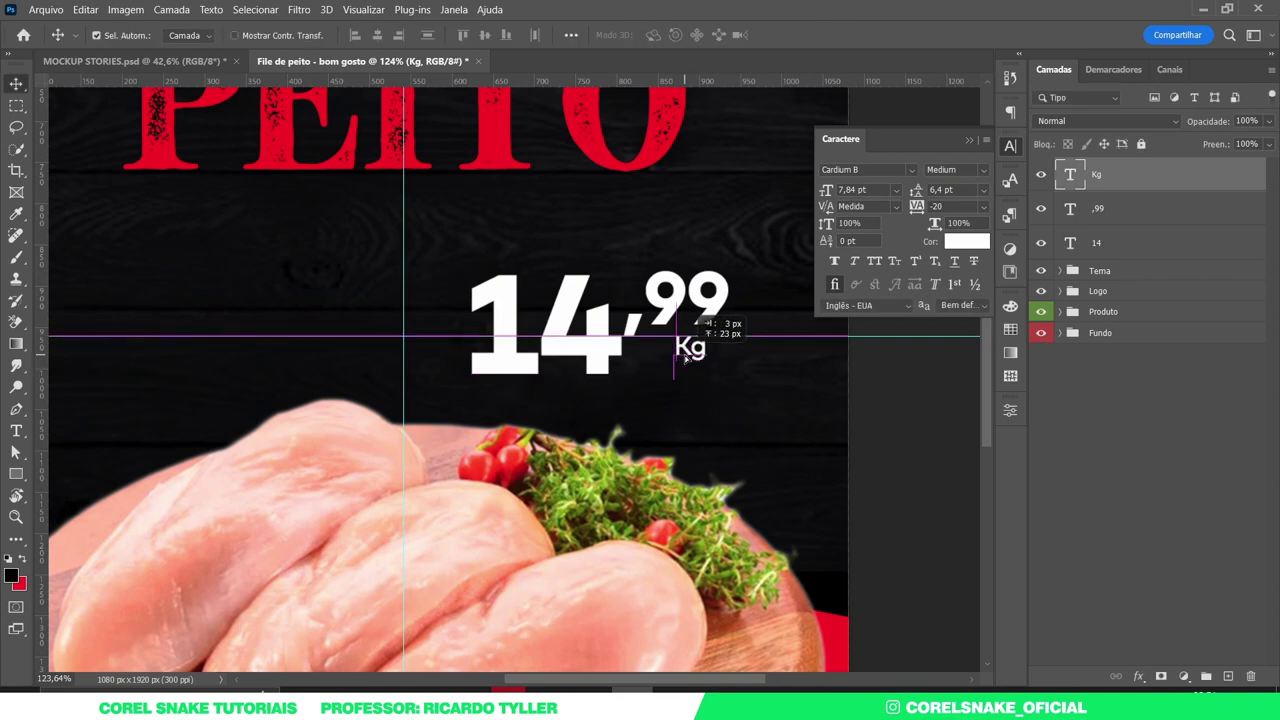
left_click(1010, 145)
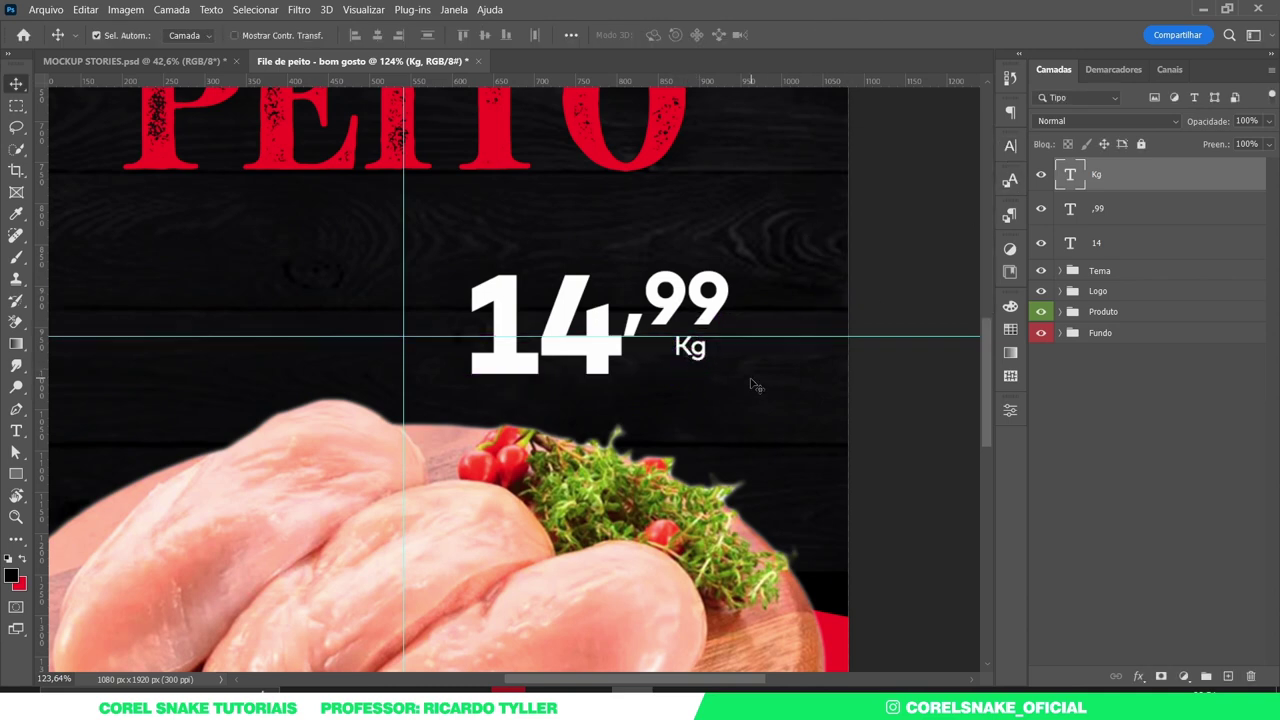
scroll(678, 376, "down", 5)
scroll(678, 376, "up", 1)
scroll(678, 376, "up", 1)
Step: Duplicate Kg to the left of the 14 and retype it as R$
scroll(690, 376, "up", 2)
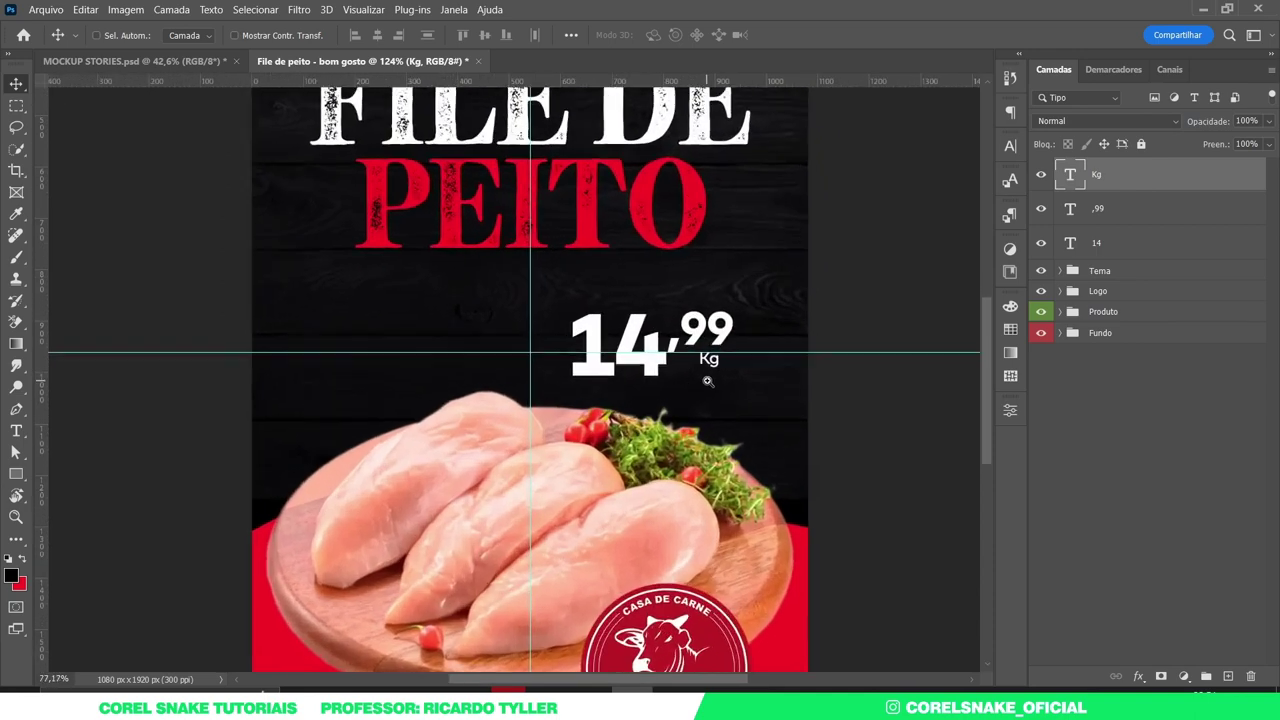
scroll(710, 375, "up", 2)
mouse_move(697, 357)
left_mouse_down()
mouse_move(482, 358)
mouse_move(446, 300)
left_mouse_up()
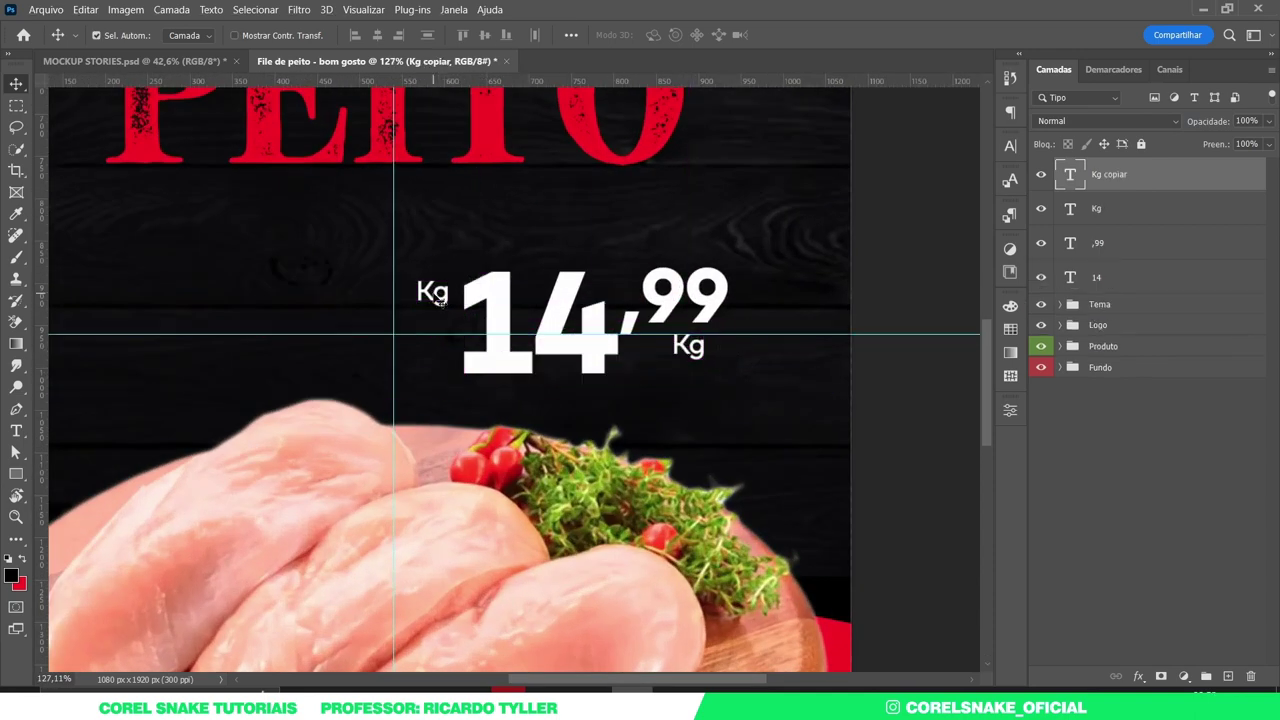
double_click(438, 298)
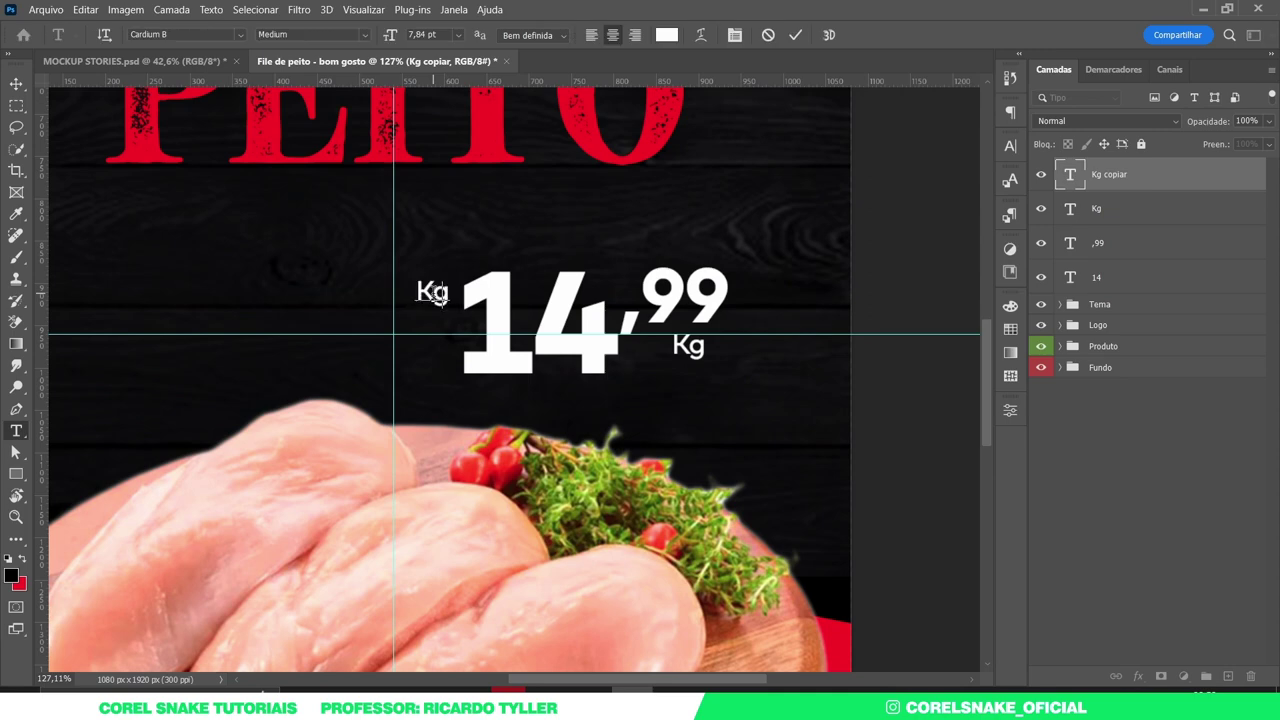
type("R$")
left_click(16, 83)
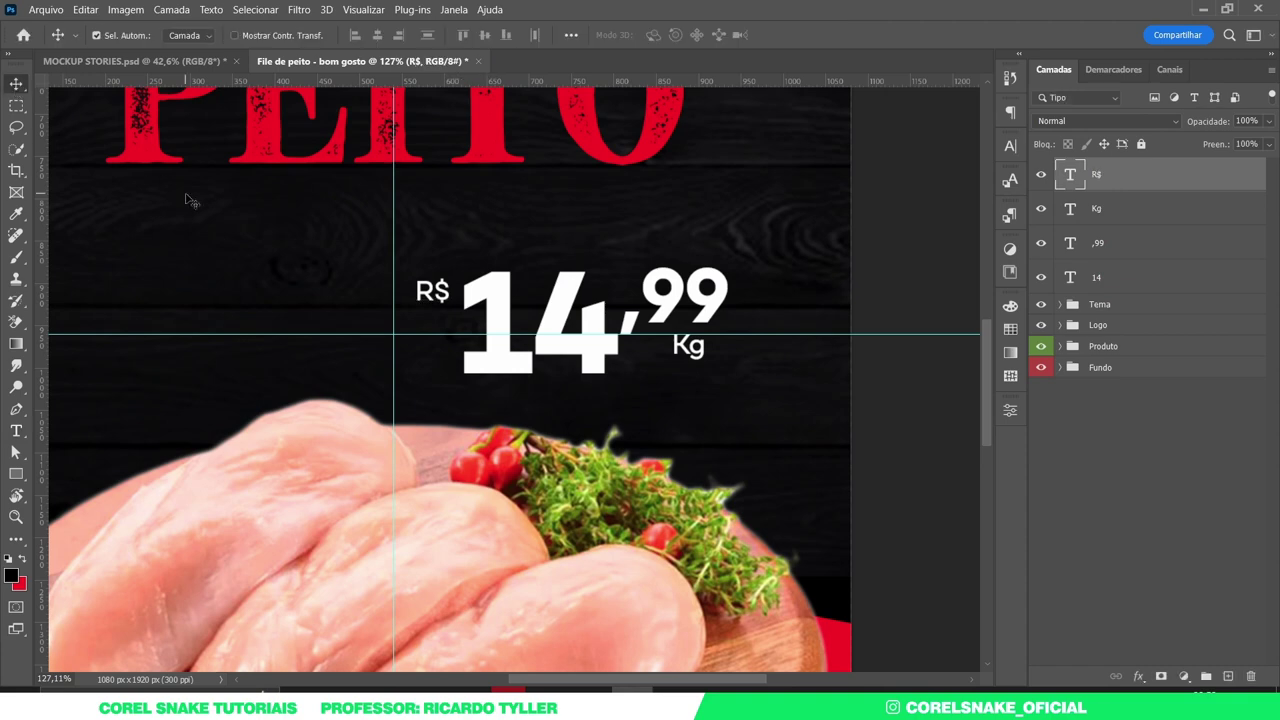
Step: Enlarge the R$ label slightly and fit the whole poster on screen
key("ctrl+t")
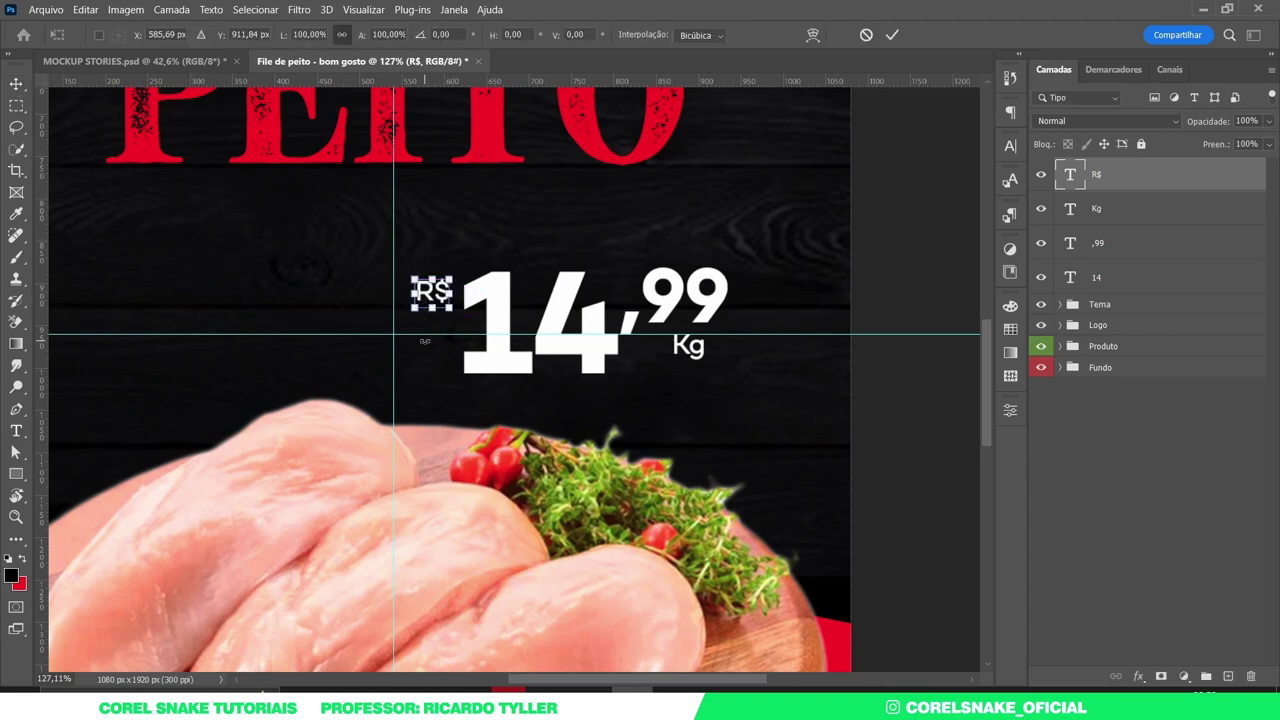
left_click_drag(407, 312, 408, 327)
key("Return")
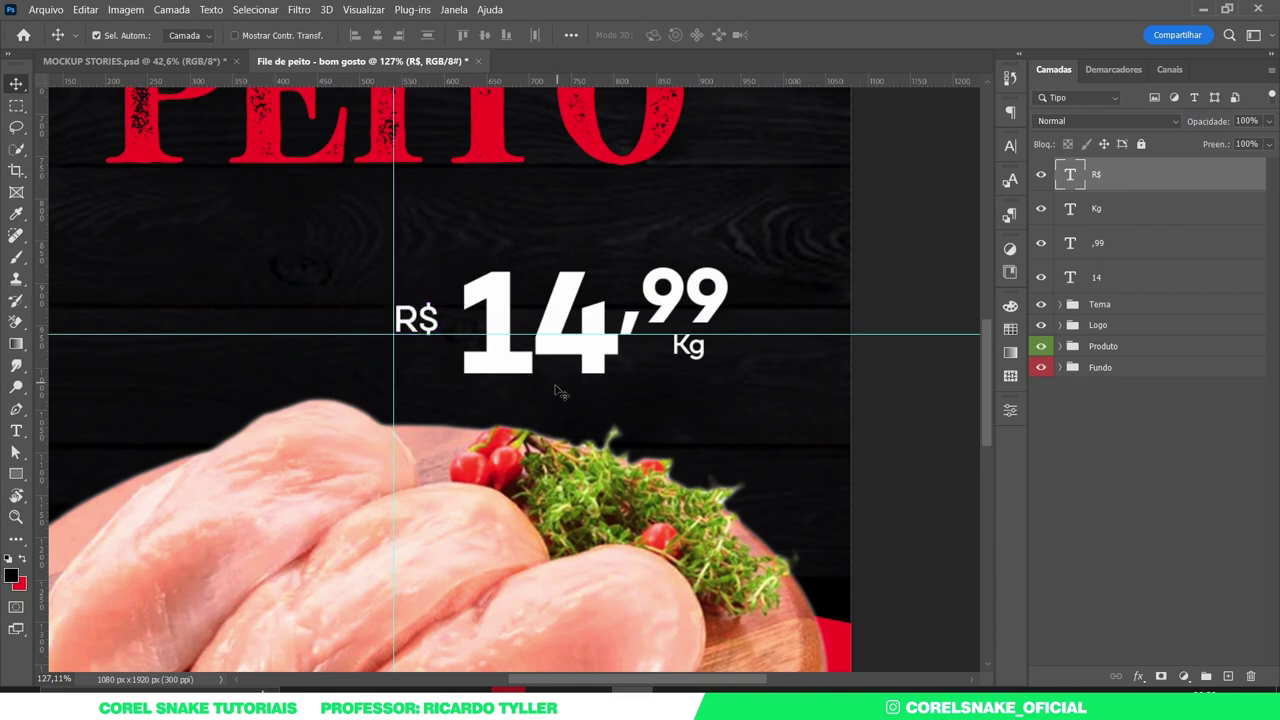
key("ctrl+t")
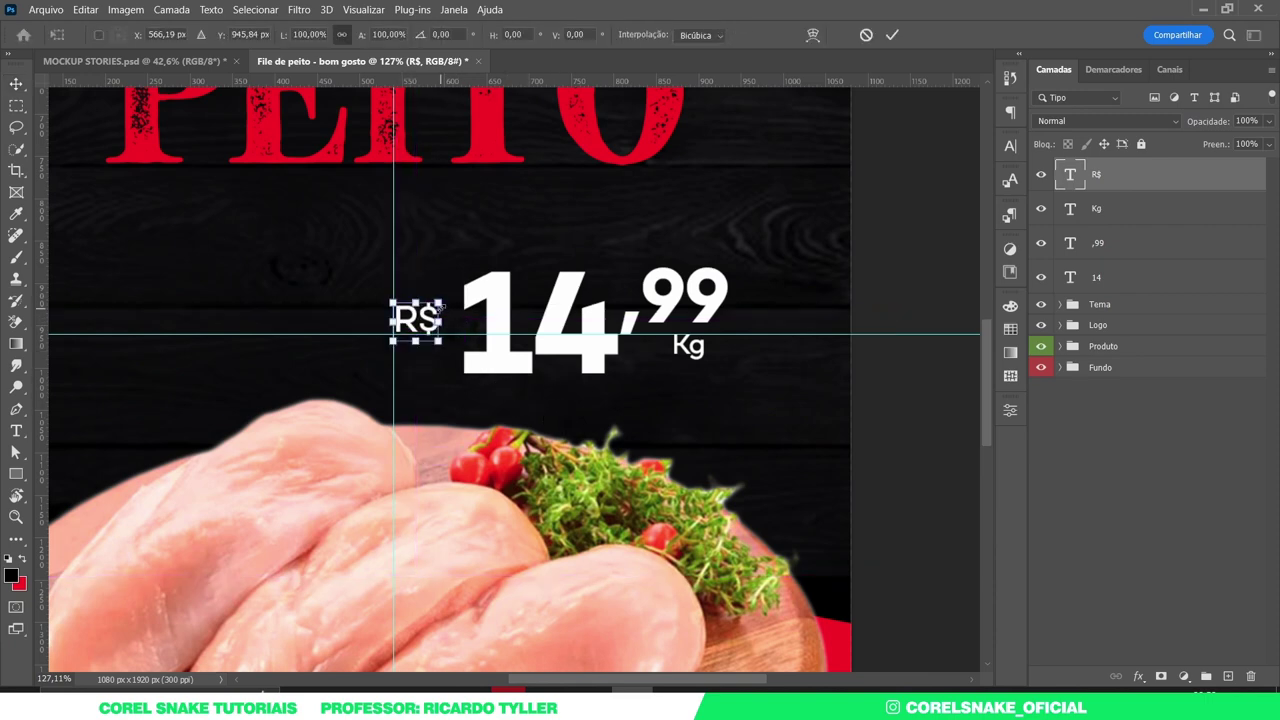
key("Return")
key("ctrl+0")
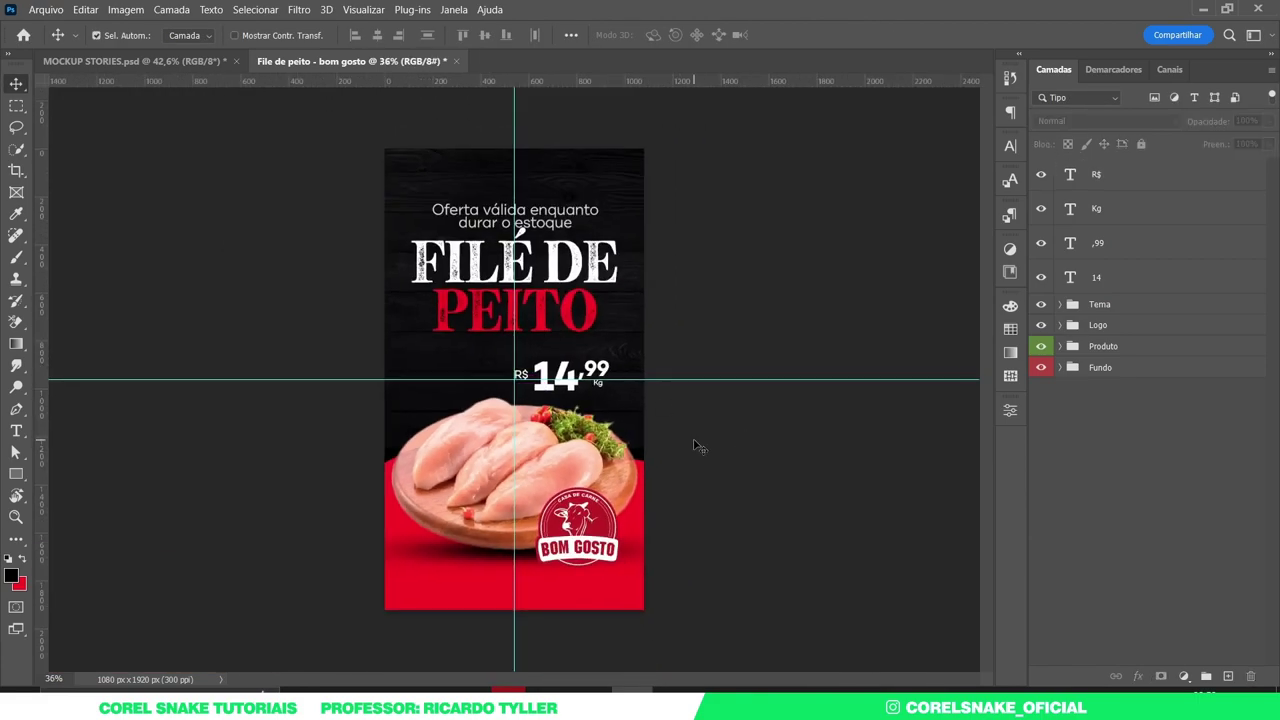
scroll(592, 393, "up", 5)
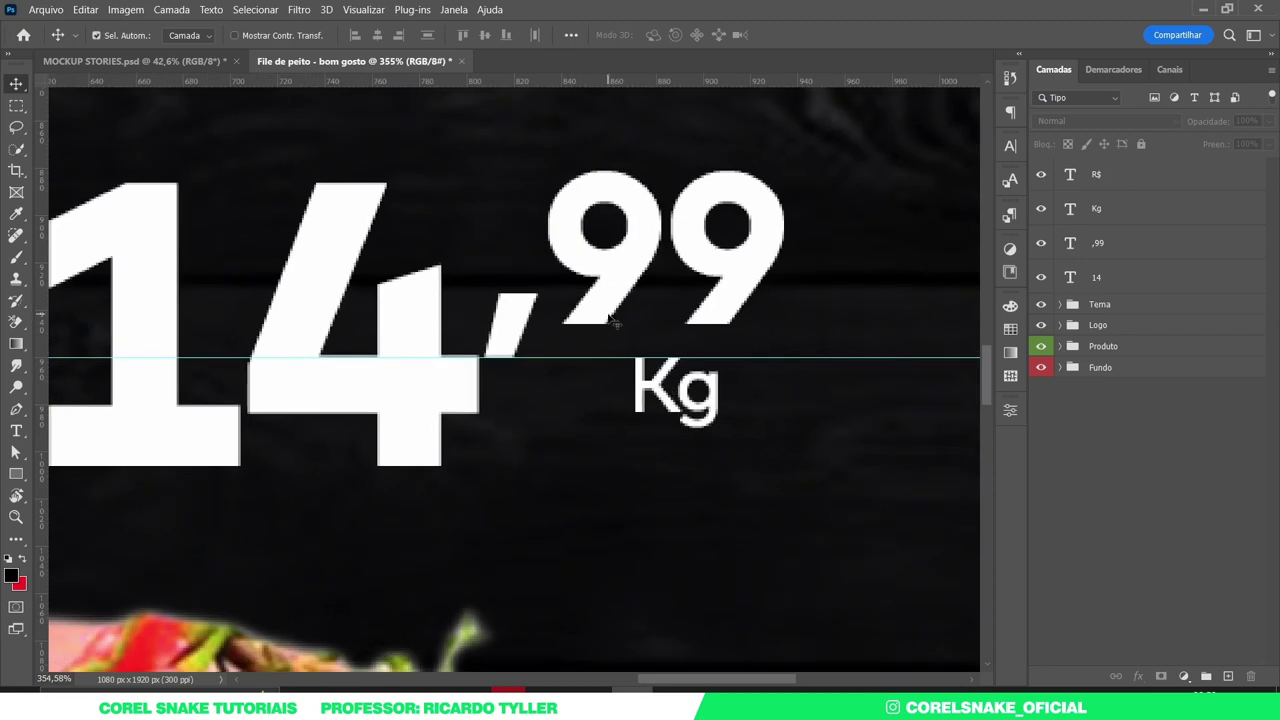
Step: Nudge the ,99 down a little and move the Kg label lower beneath it
left_click_drag(666, 251, 666, 283)
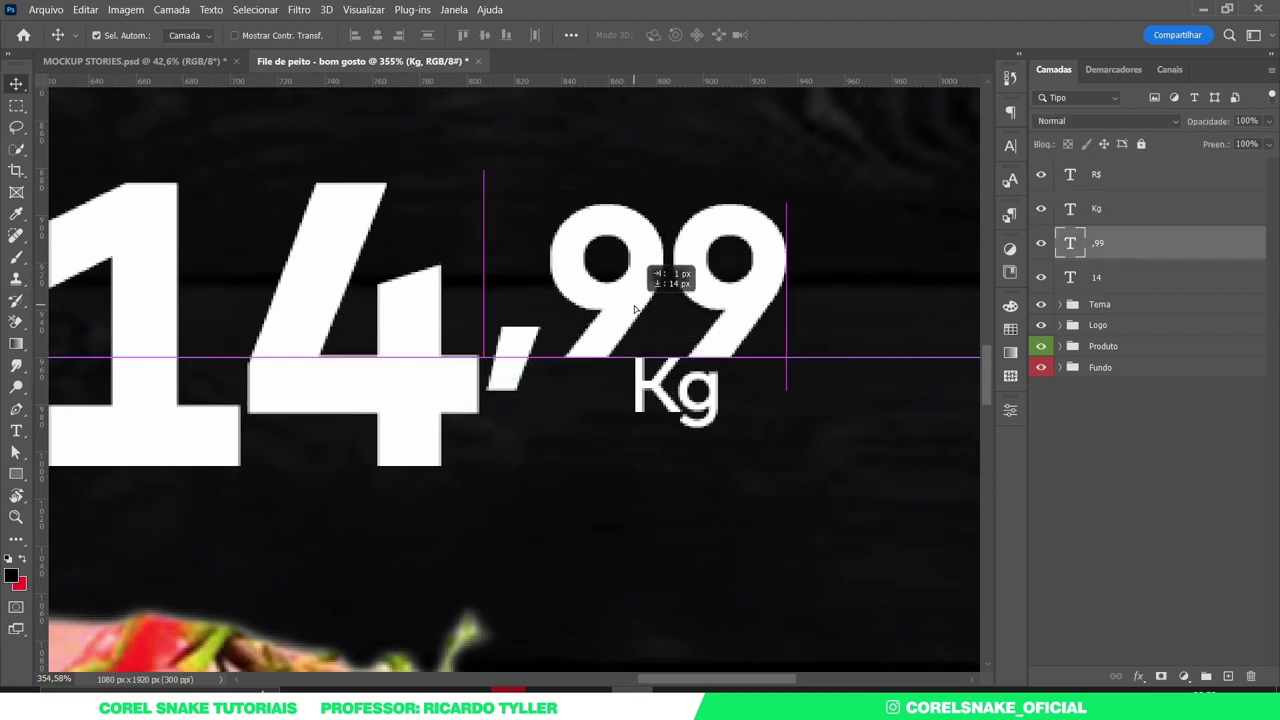
left_click(662, 398)
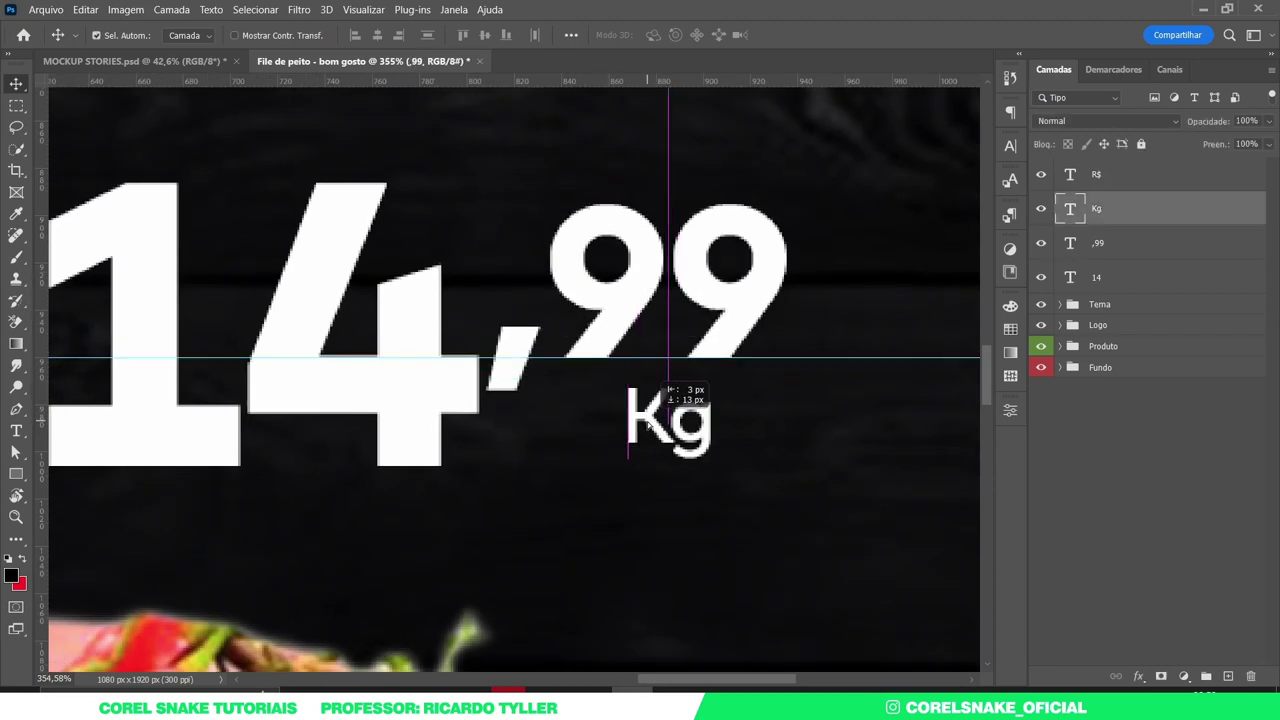
left_click_drag(665, 398, 674, 433)
scroll(669, 447, "down", 5)
scroll(660, 440, "down", 3)
scroll(640, 440, "down", 2)
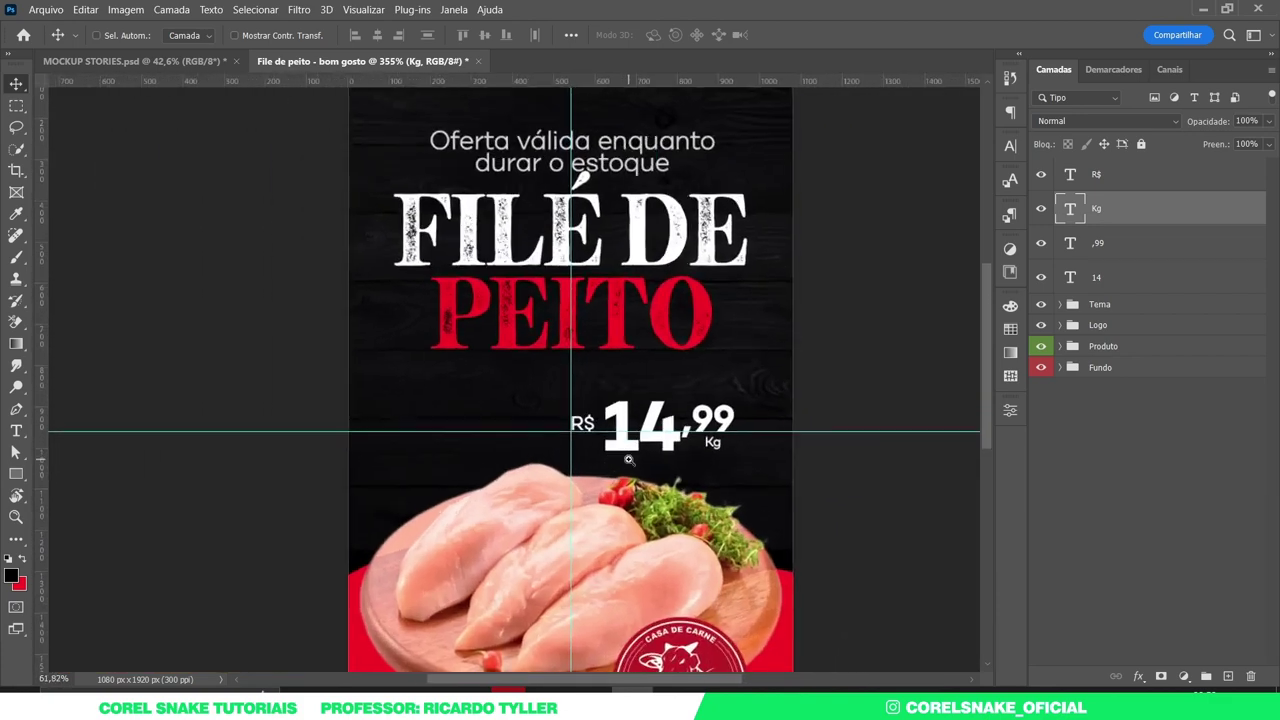
scroll(615, 455, "down", 1)
left_click(820, 506, "ctrl")
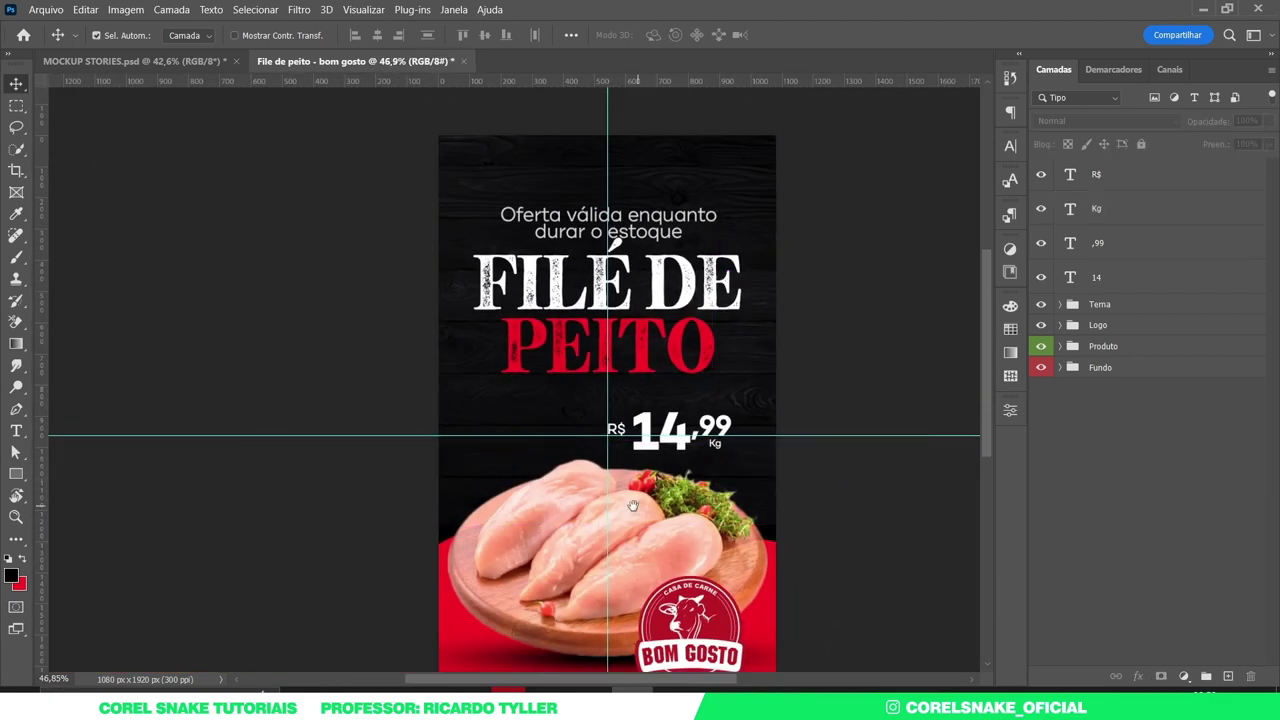
left_click_drag(594, 484, 575, 450)
scroll(595, 481, "down", 1)
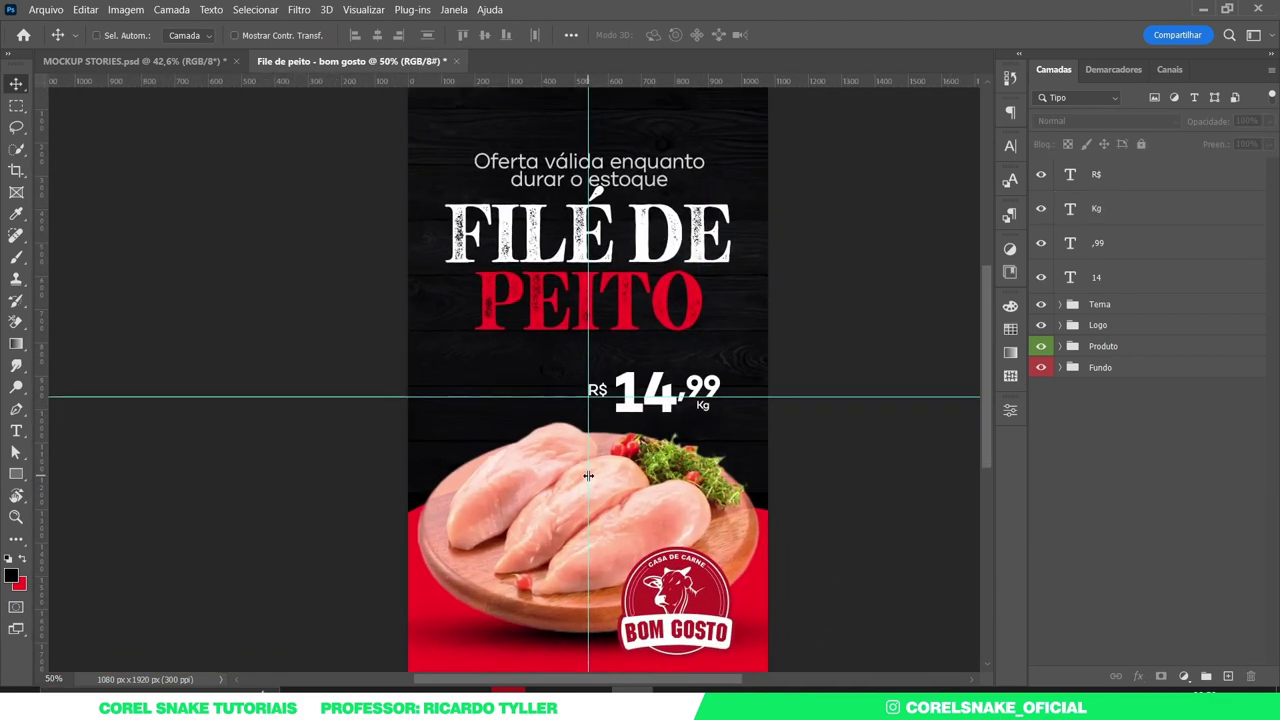
scroll(594, 483, "right", 2)
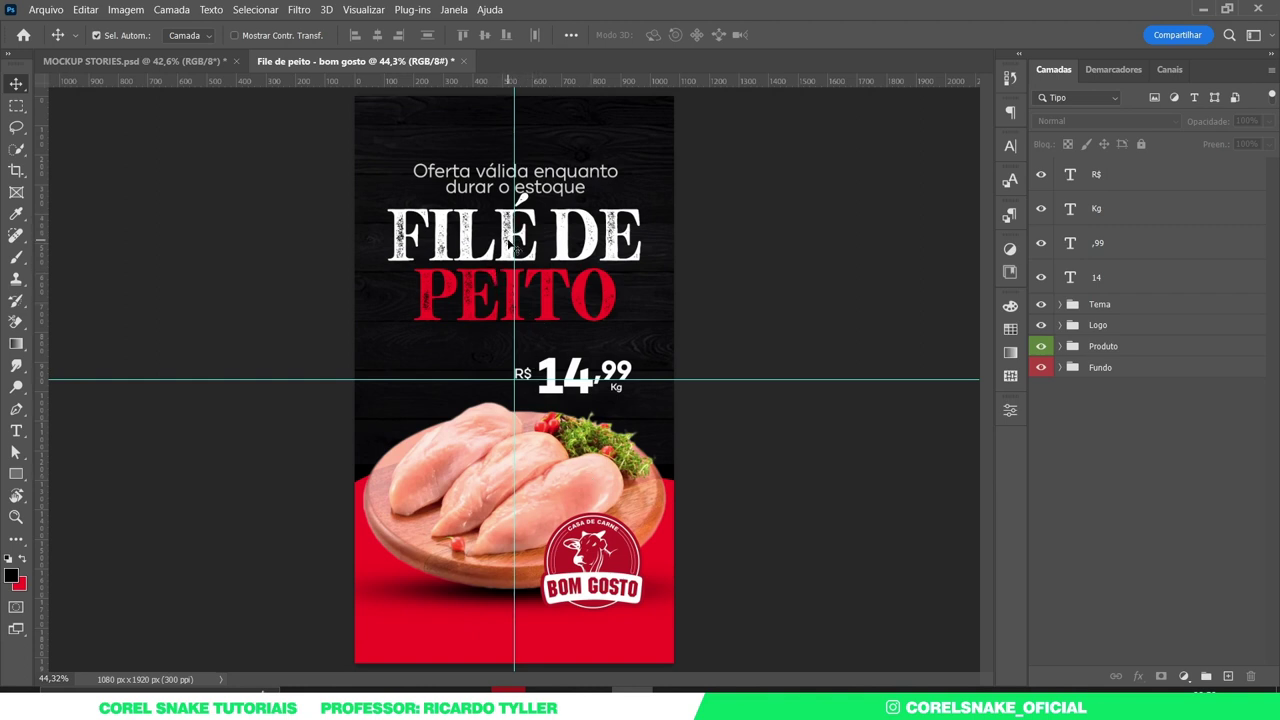
left_click(508, 243)
Step: Link the Filé de, Oferta tagline and PEITO layers and move them down slightly
left_click(490, 193, "shift")
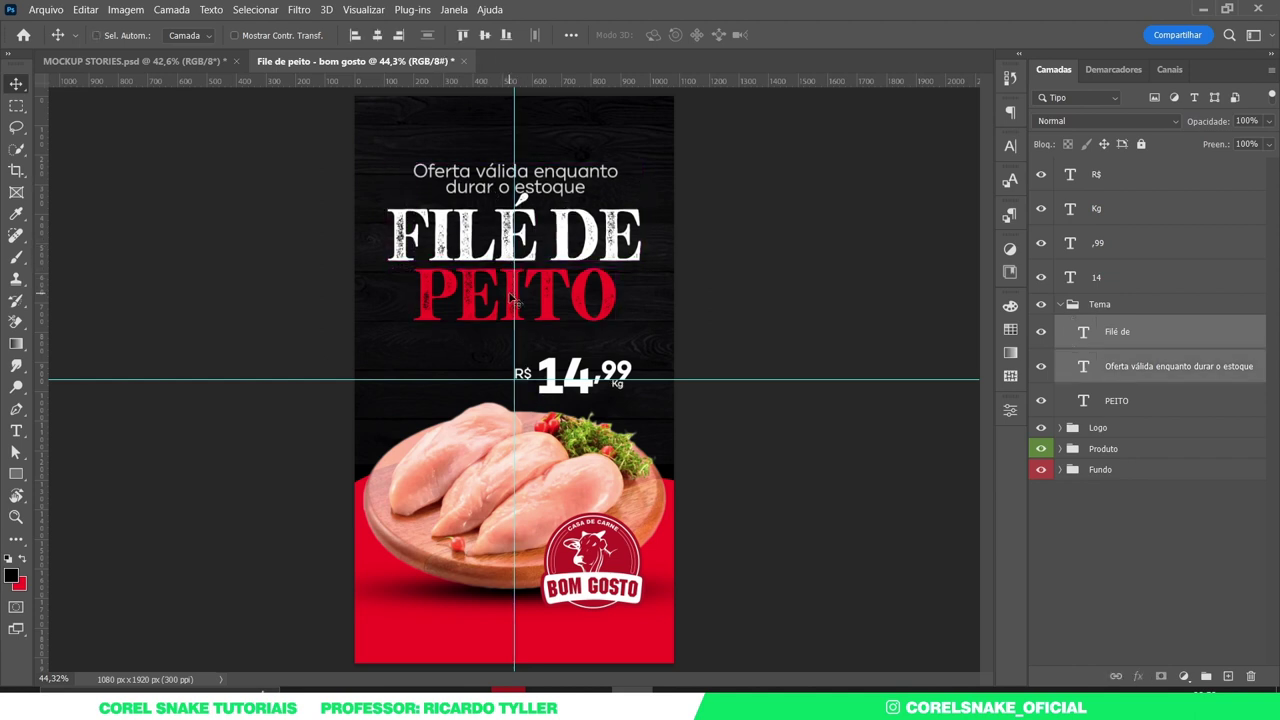
left_click(716, 292)
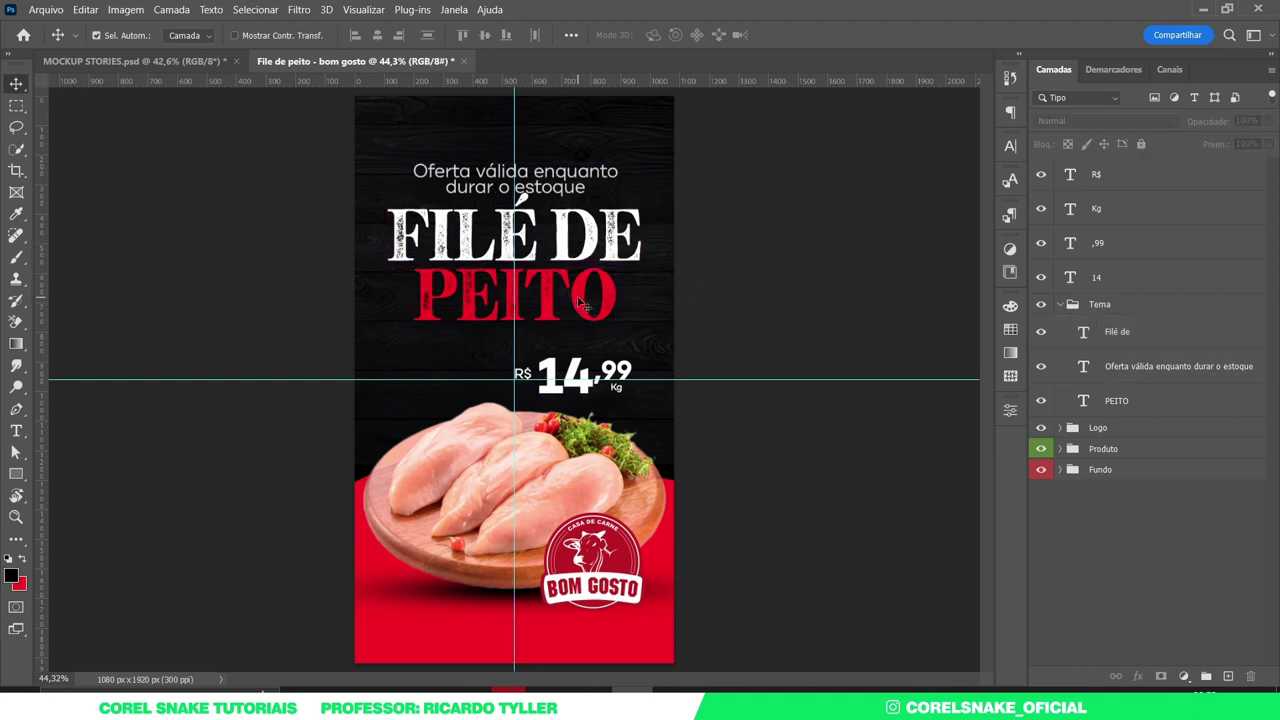
left_click(580, 303)
left_click(1115, 333, "shift")
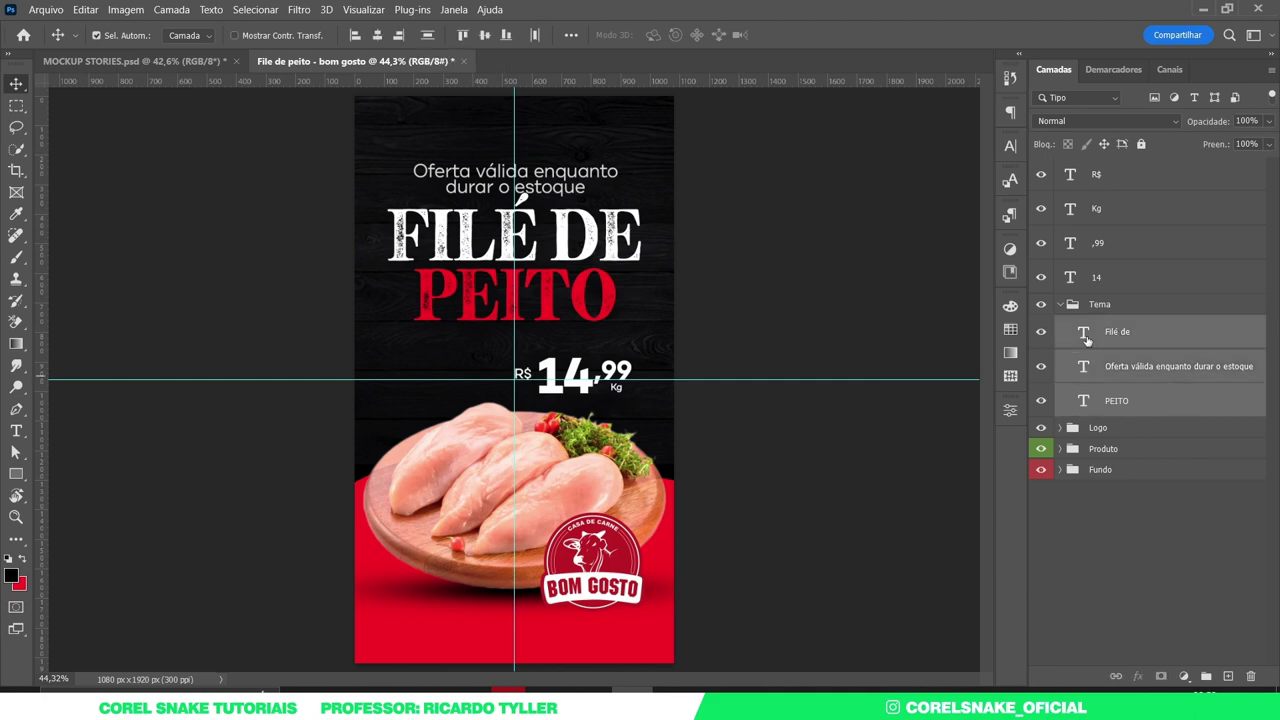
right_click(1133, 357)
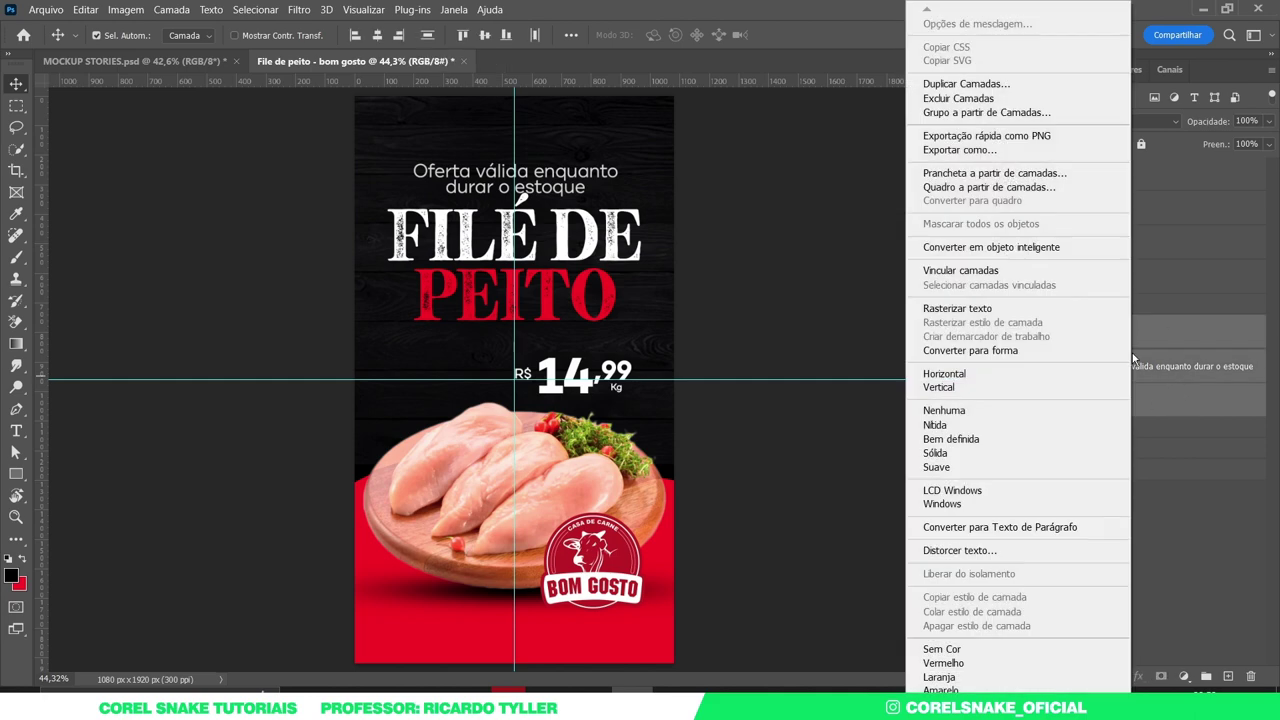
left_click(965, 272)
left_click(1061, 305)
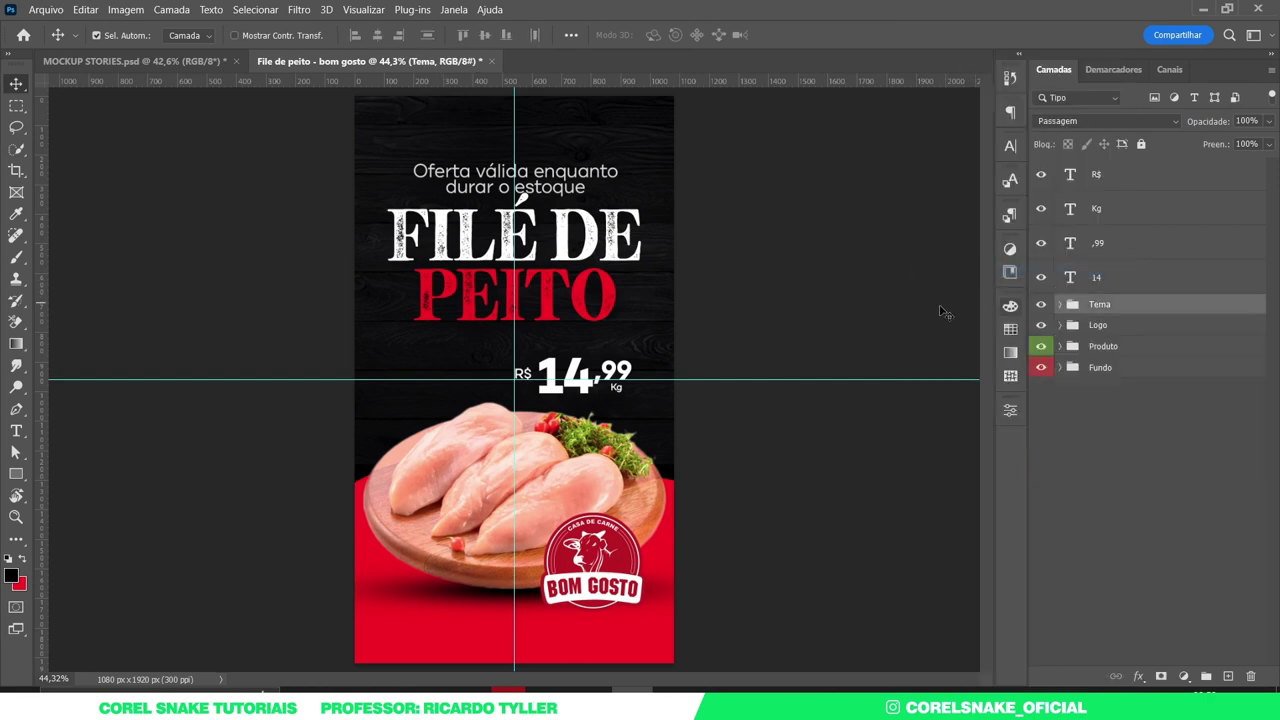
left_click_drag(590, 236, 590, 248)
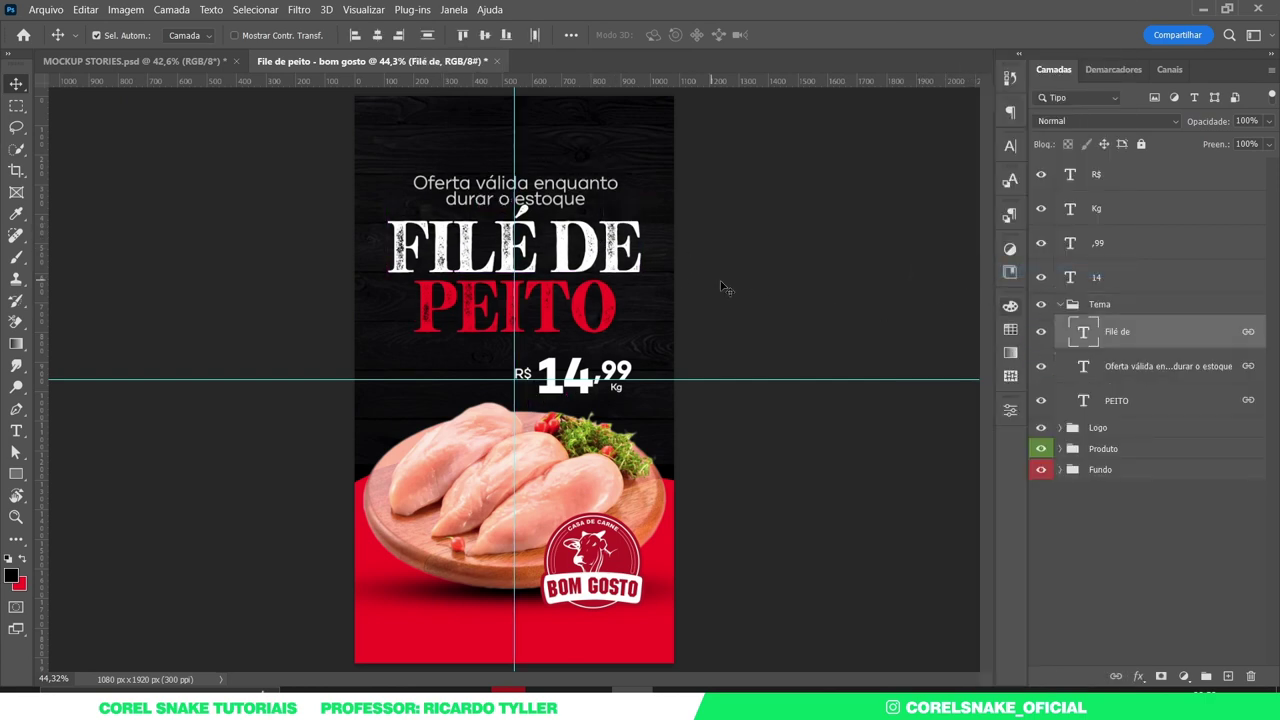
left_click(762, 290)
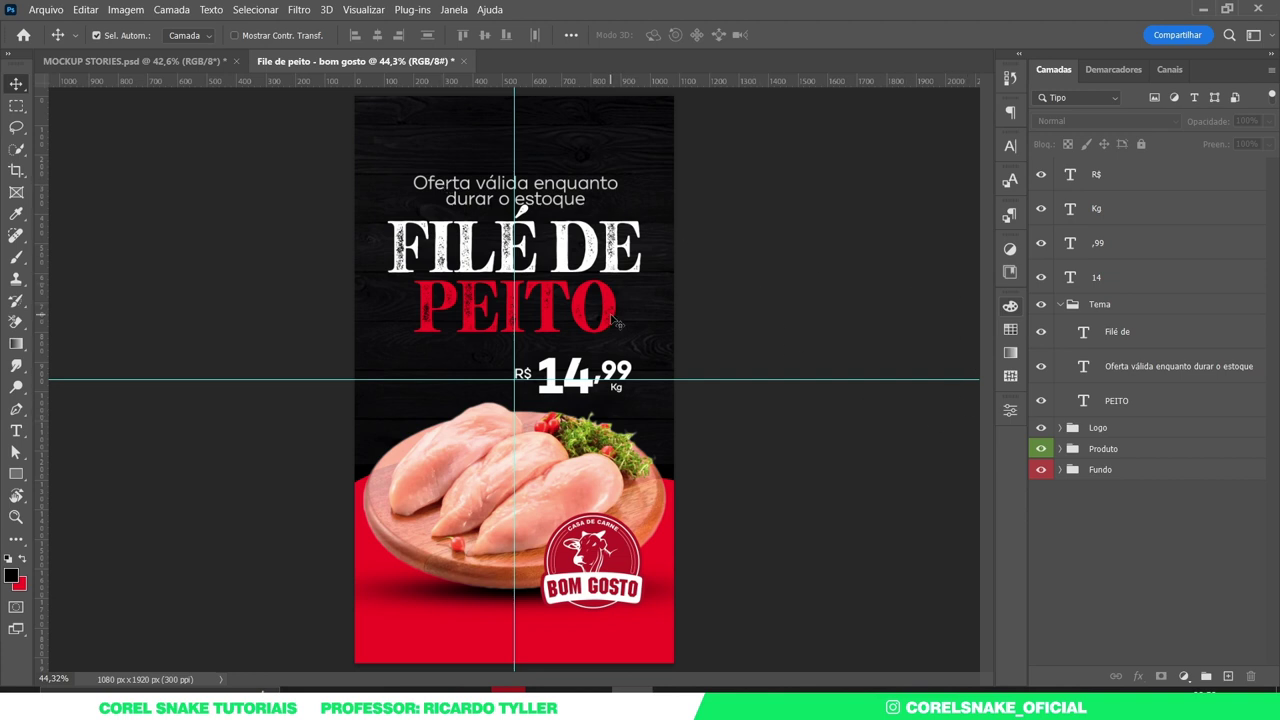
left_click(1061, 305)
Step: Group the R$, 14, ,99 and Kg layers into a folder named Valor
left_click(1099, 279)
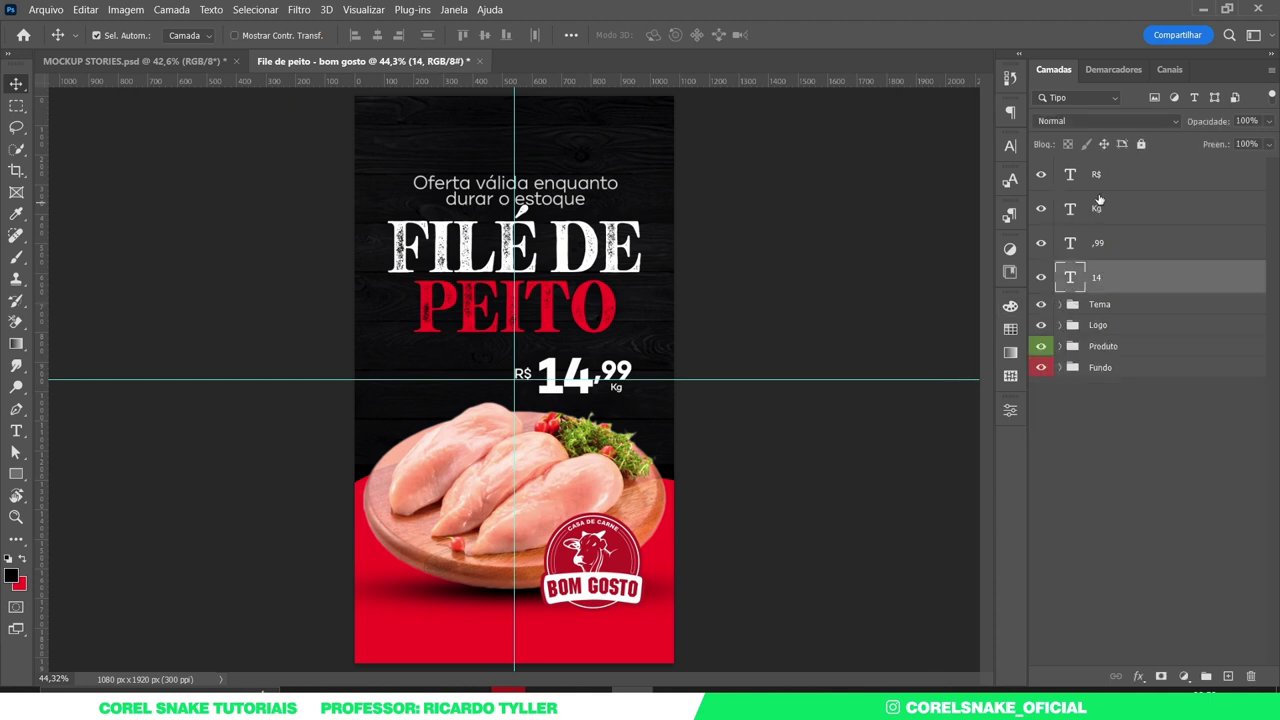
left_click(1103, 183, "shift")
key("ctrl+g")
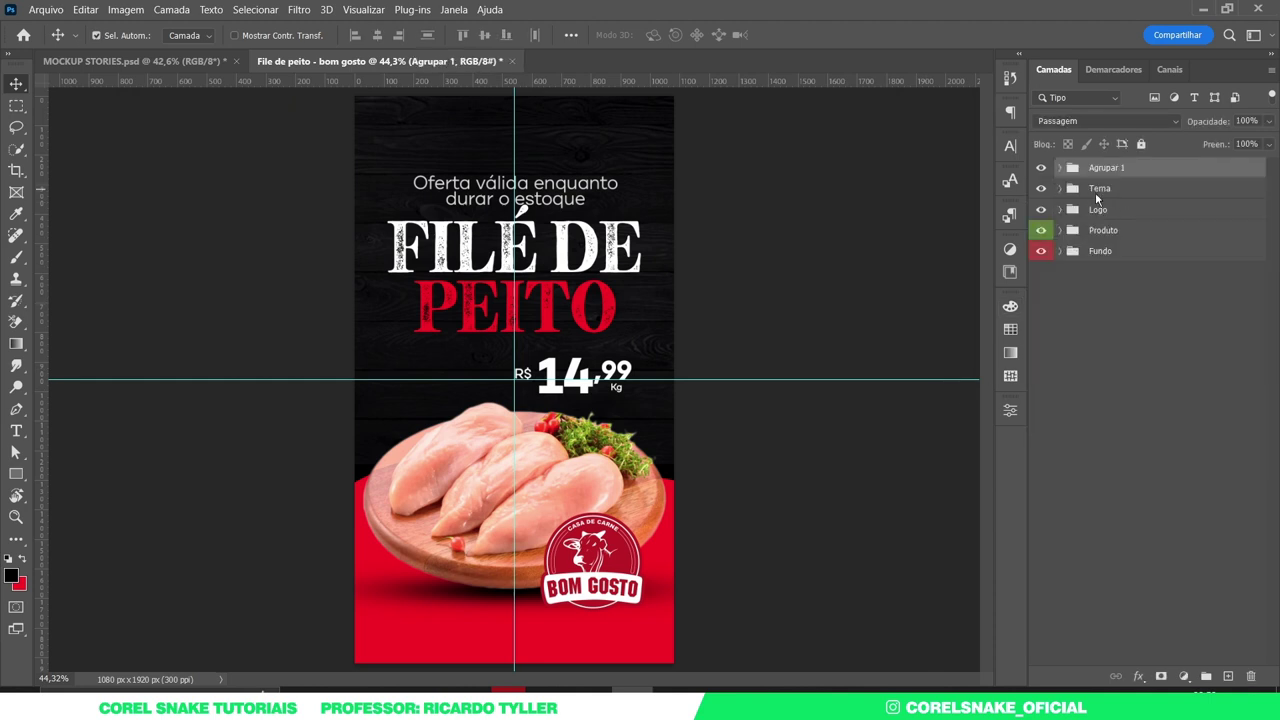
double_click(1105, 168)
type("V")
key("Return")
double_click(1096, 170)
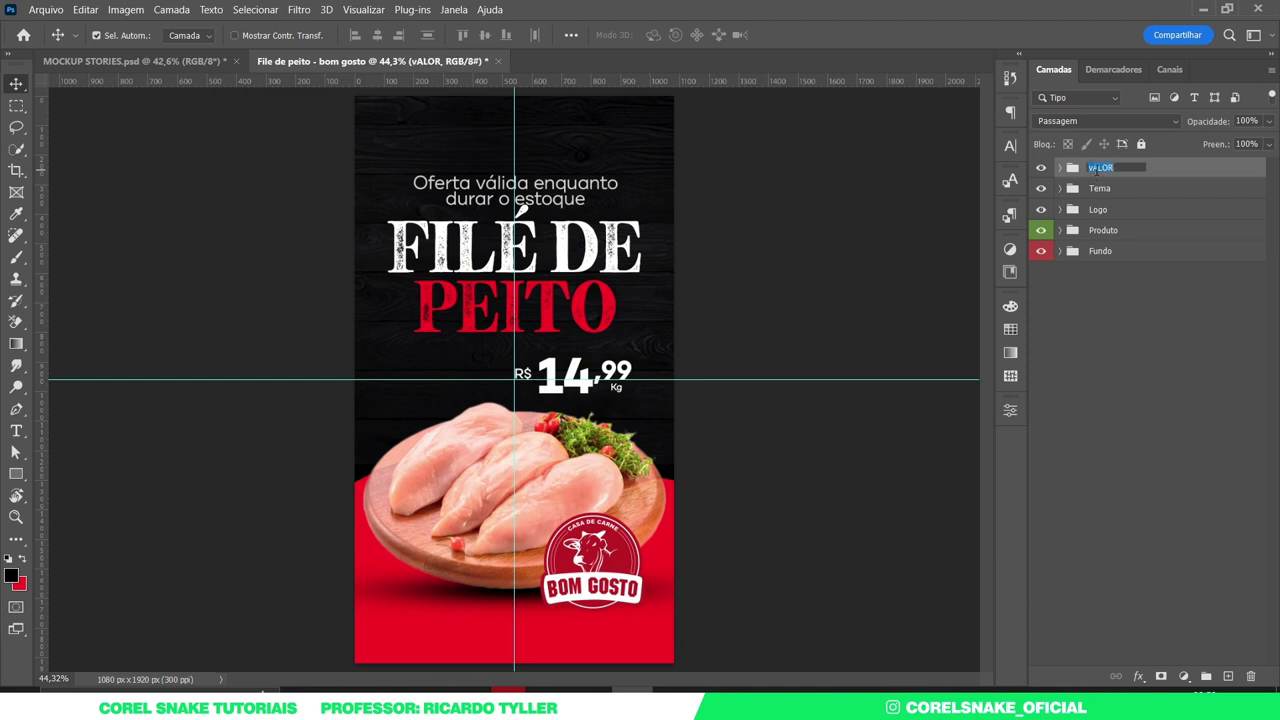
key("Return")
left_click(897, 250)
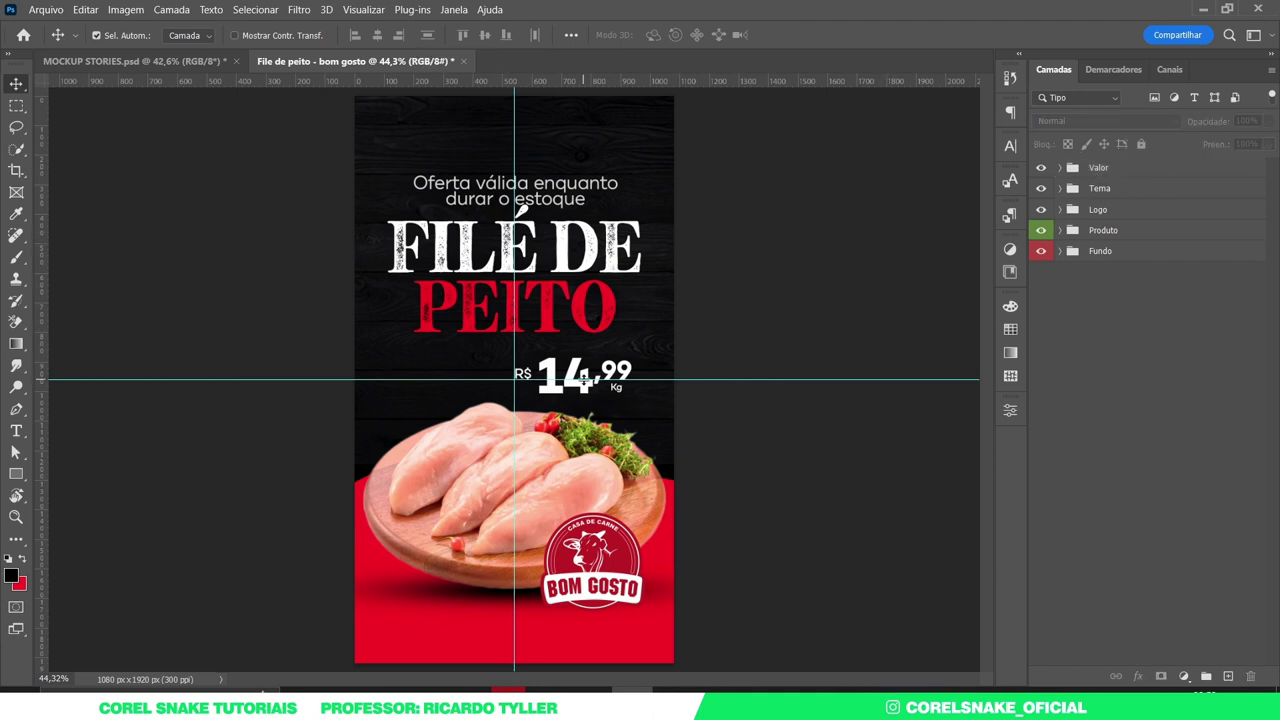
Step: Copy the ,99 text into the red area and move the copy above the Valor group
mouse_move(607, 373)
left_mouse_down()
mouse_move(492, 553)
mouse_move(427, 626)
left_mouse_up()
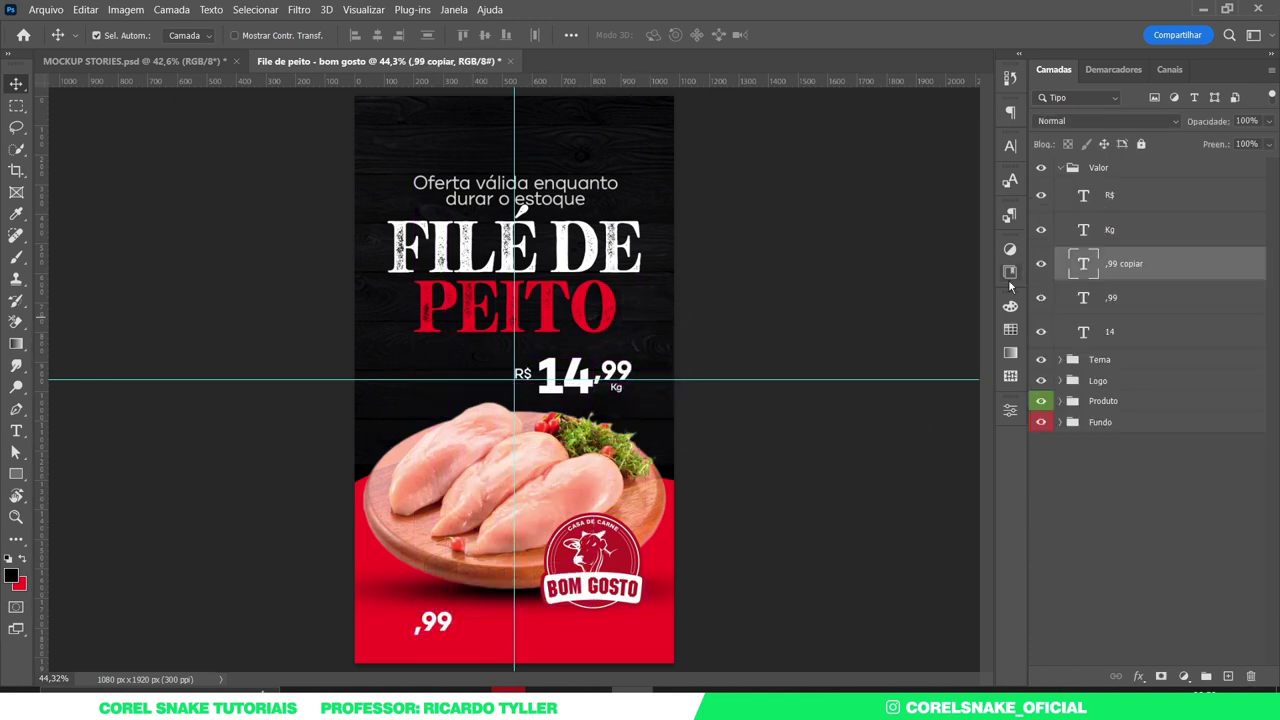
left_click_drag(1085, 265, 1100, 162)
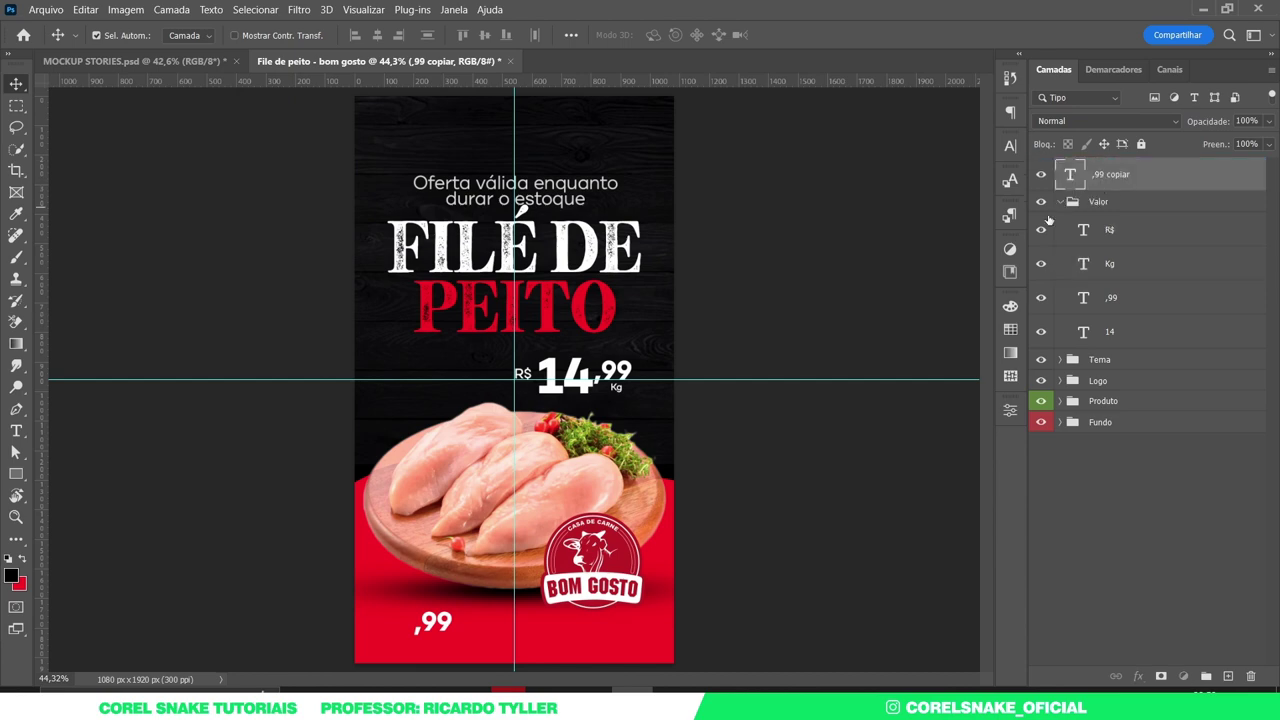
left_click(1060, 201)
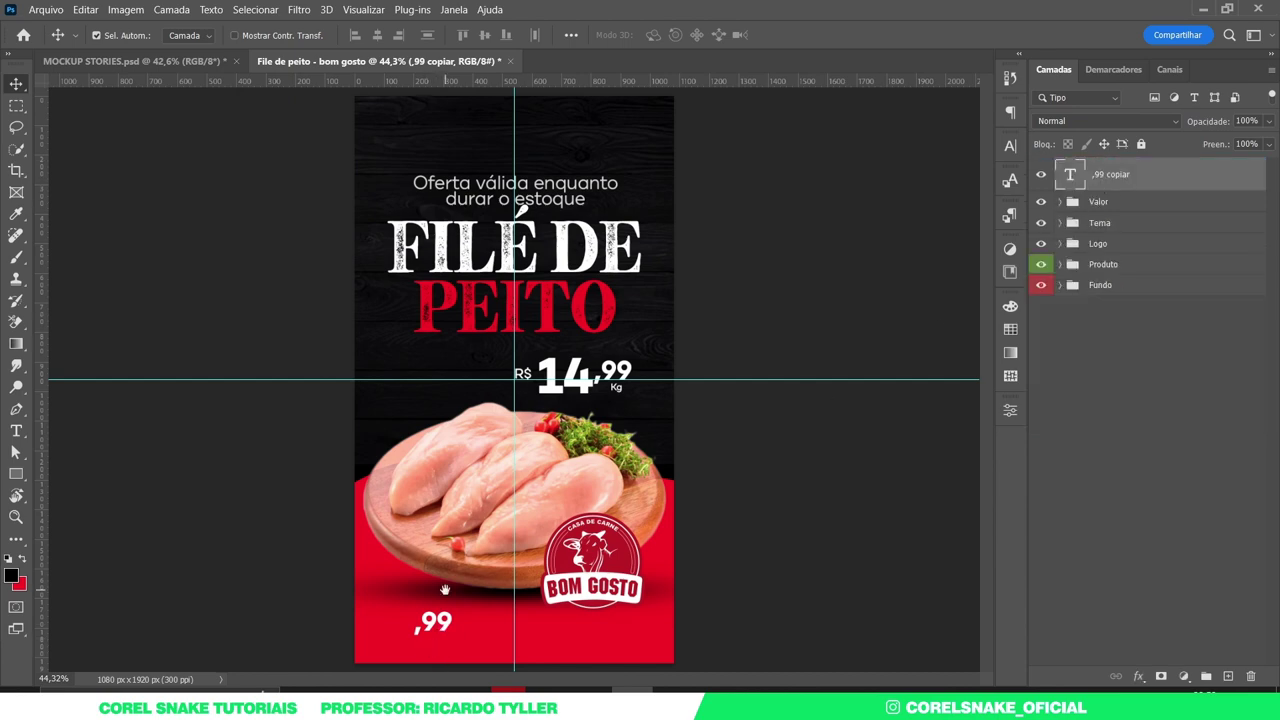
scroll(443, 647, "up", 2)
scroll(450, 640, "up", 3)
scroll(466, 629, "up", 2)
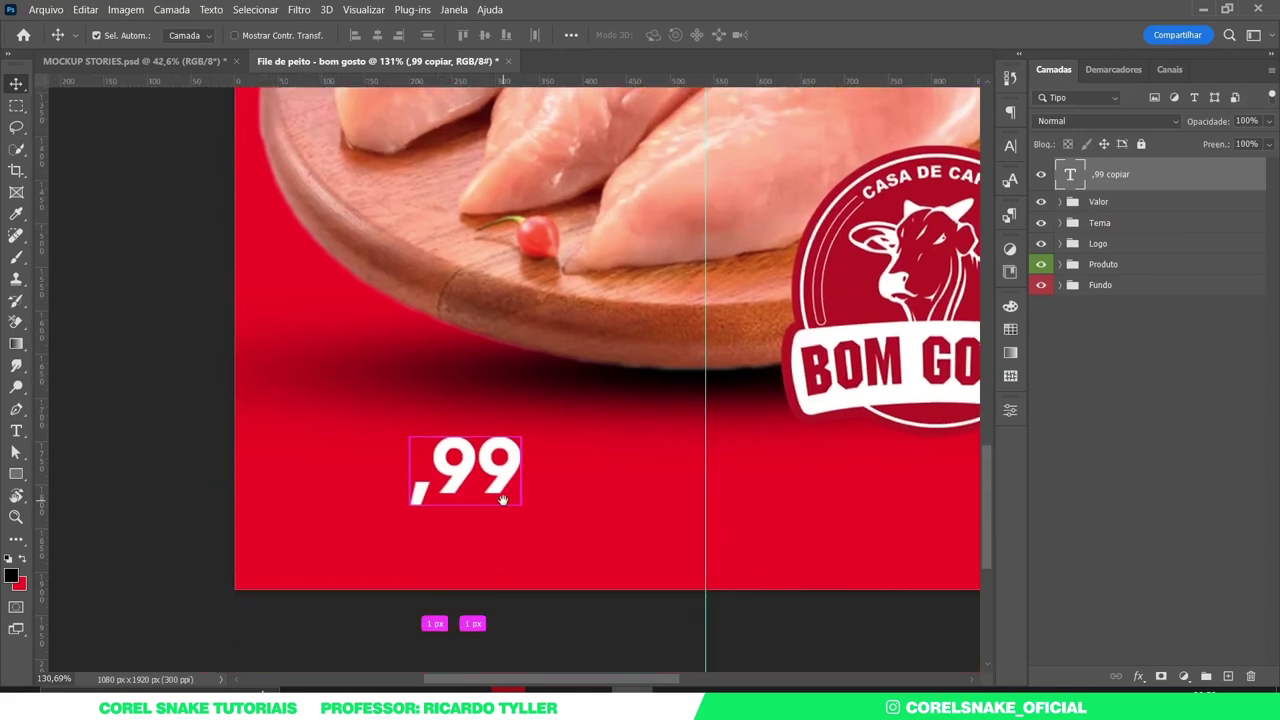
Step: Retype the copy as the store's phone number with a hyphen, shift it right, and shrink it
double_click(490, 470)
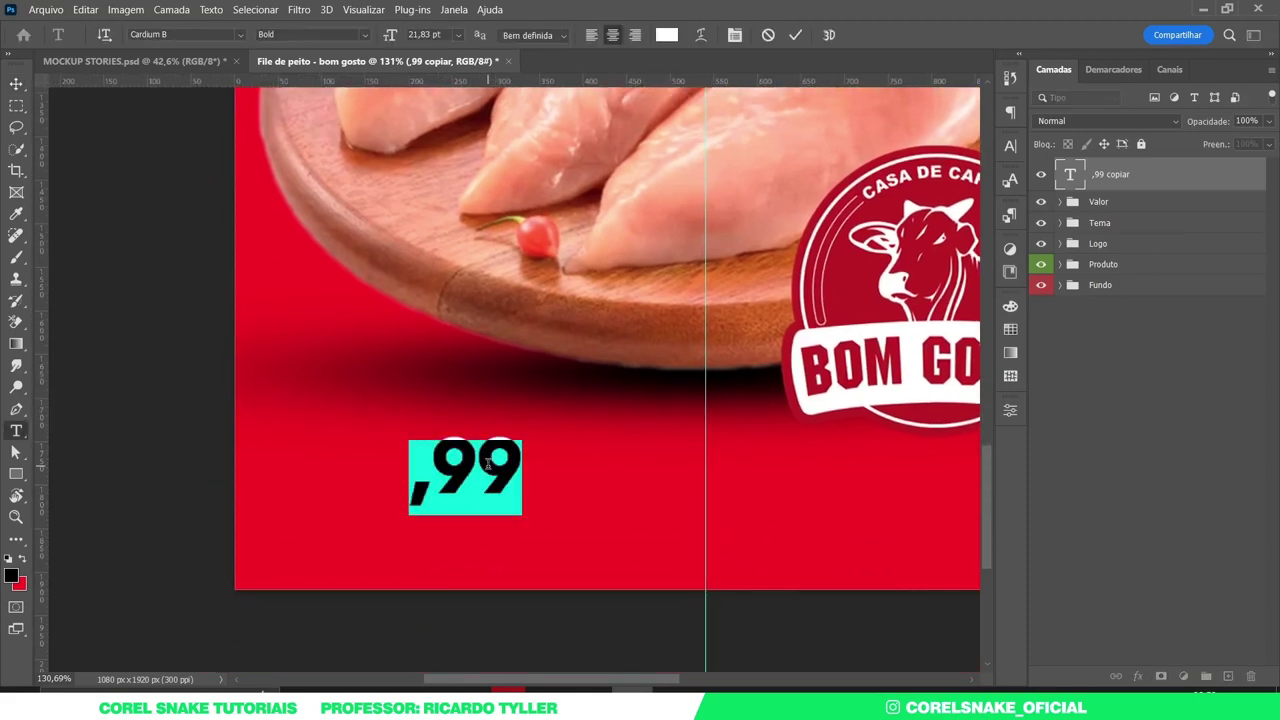
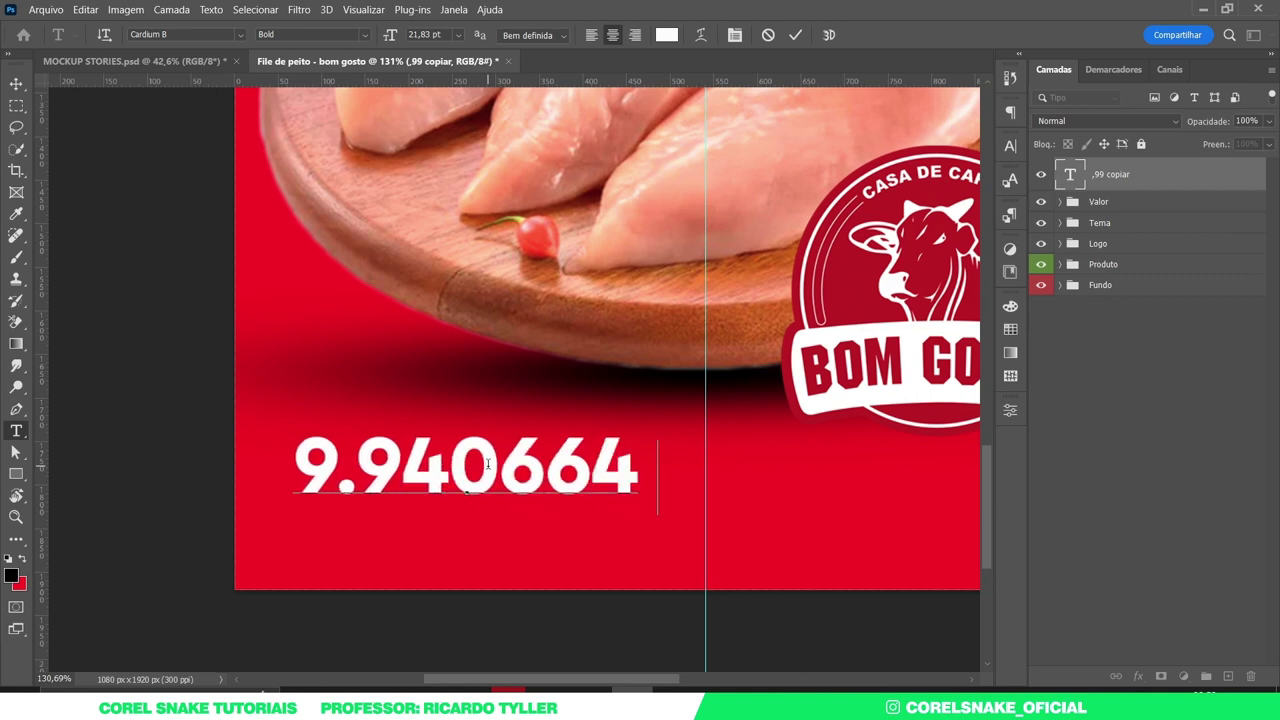
left_click(488, 465)
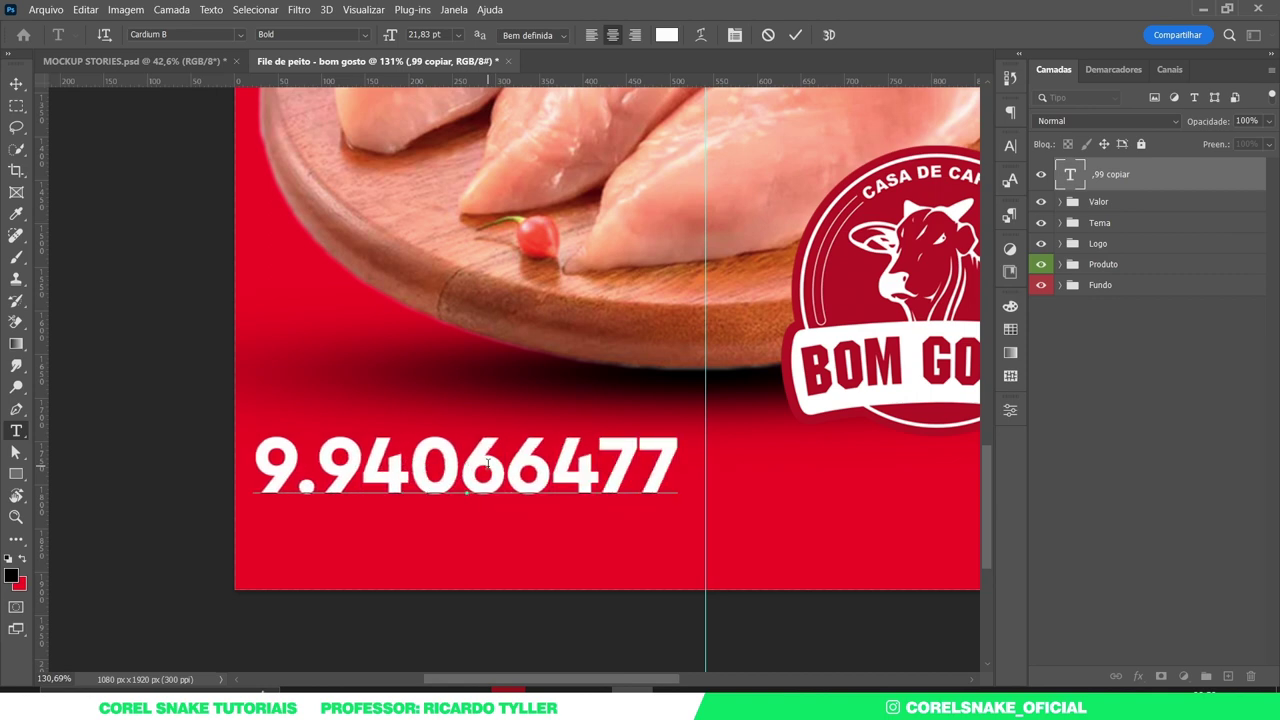
type("-")
left_click(16, 83)
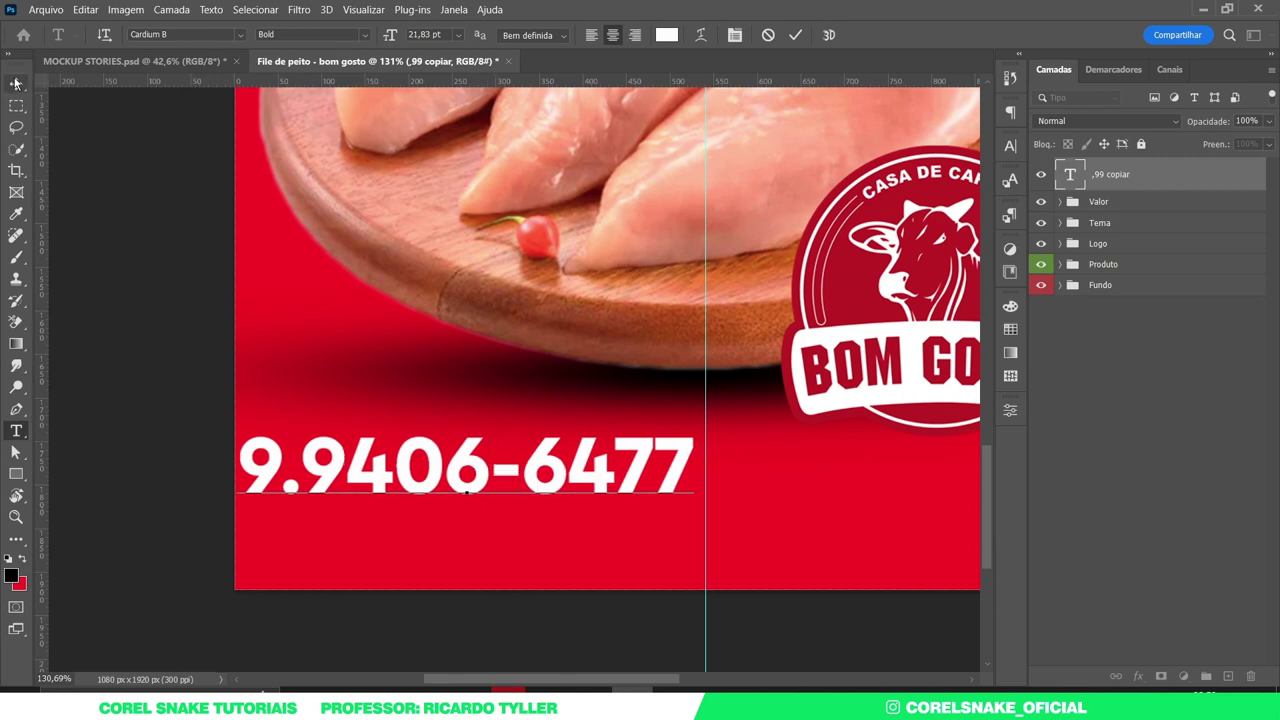
left_click_drag(403, 468, 555, 468)
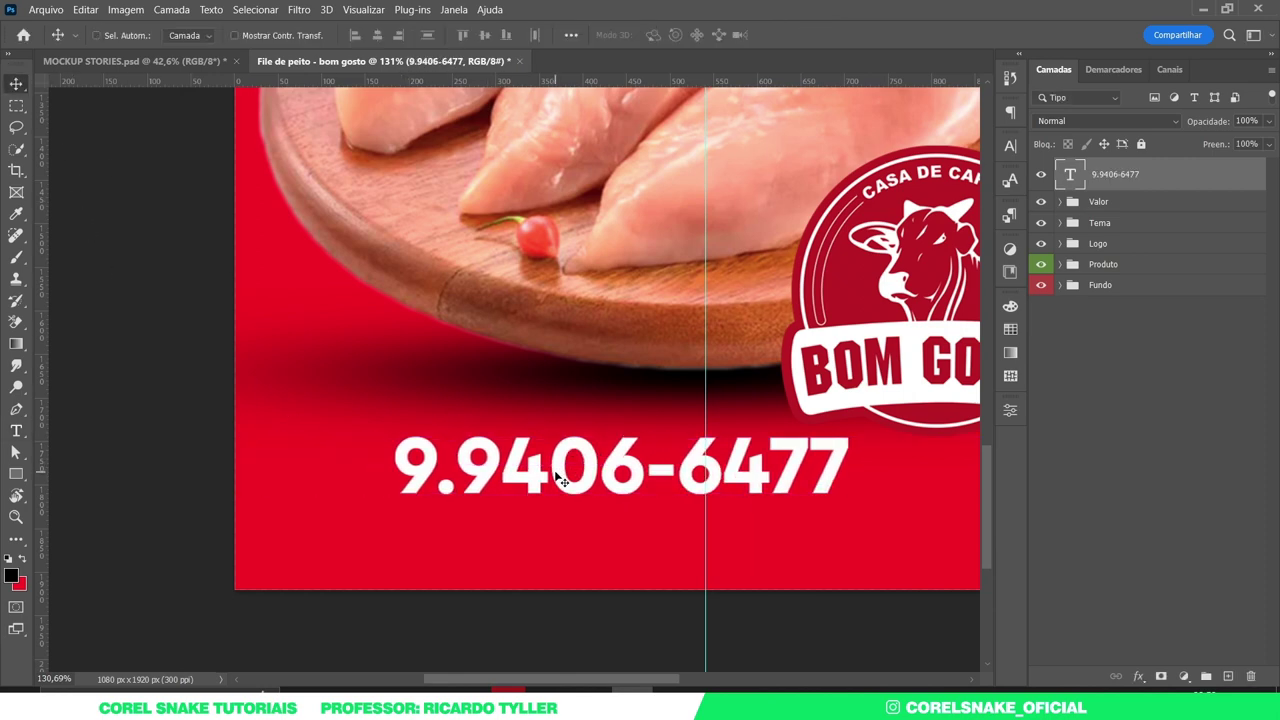
key("ctrl+t")
left_click_drag(848, 437, 749, 455)
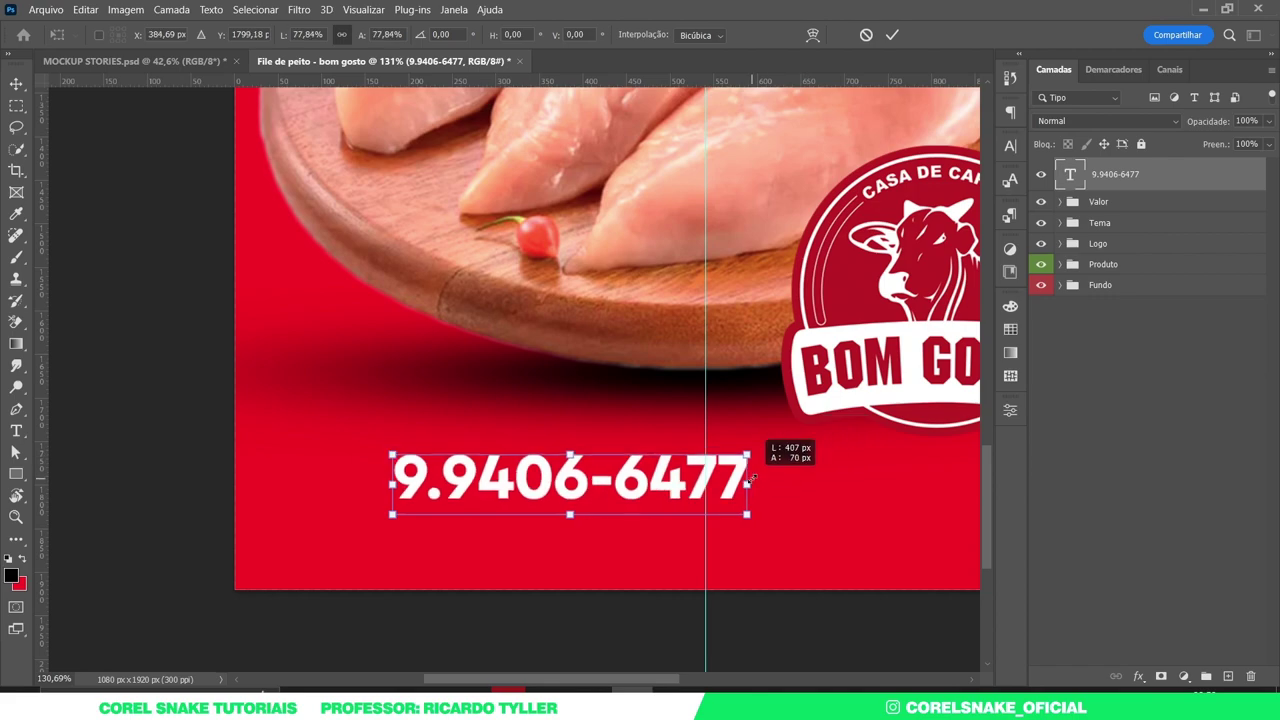
Step: Position the phone number below the product and add a copy to its left retyped as area-code digits
key("Return")
mouse_move(574, 551)
left_mouse_down()
mouse_move(474, 549)
mouse_move(538, 528)
left_mouse_up()
scroll(474, 549, "down", 3)
scroll(576, 530, "up", 3)
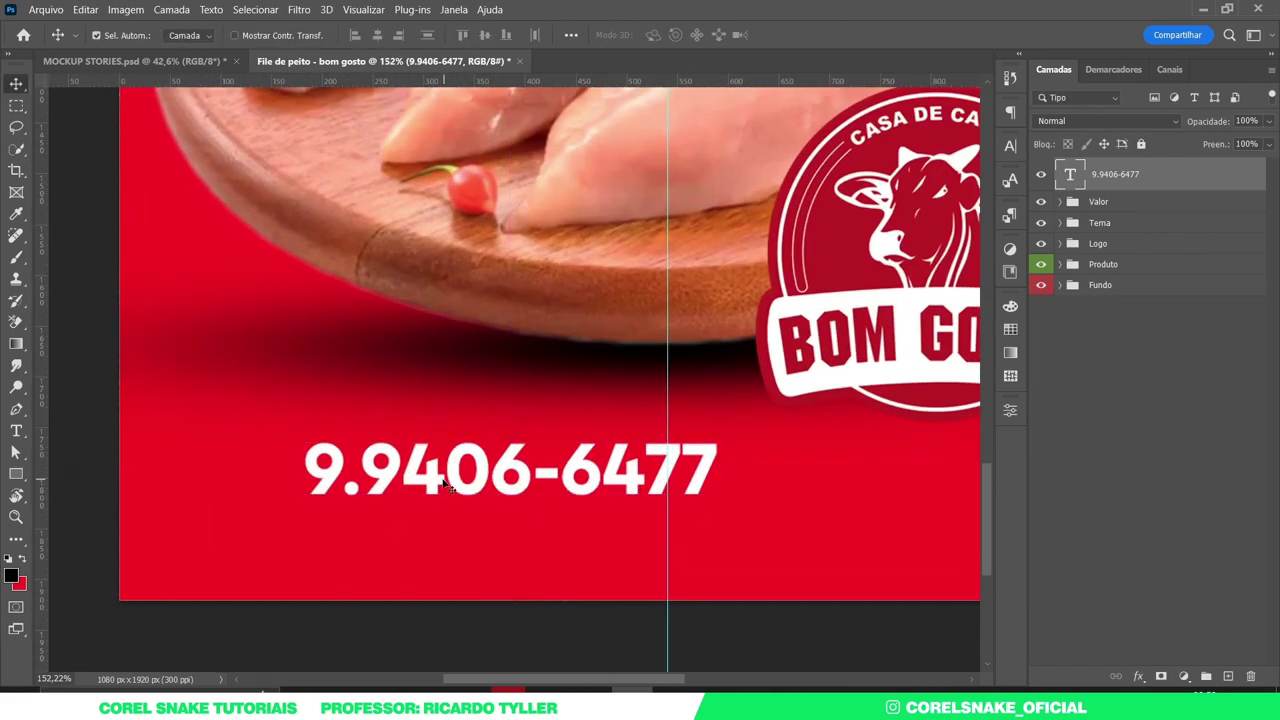
left_click_drag(436, 482, 336, 482)
double_click(282, 473)
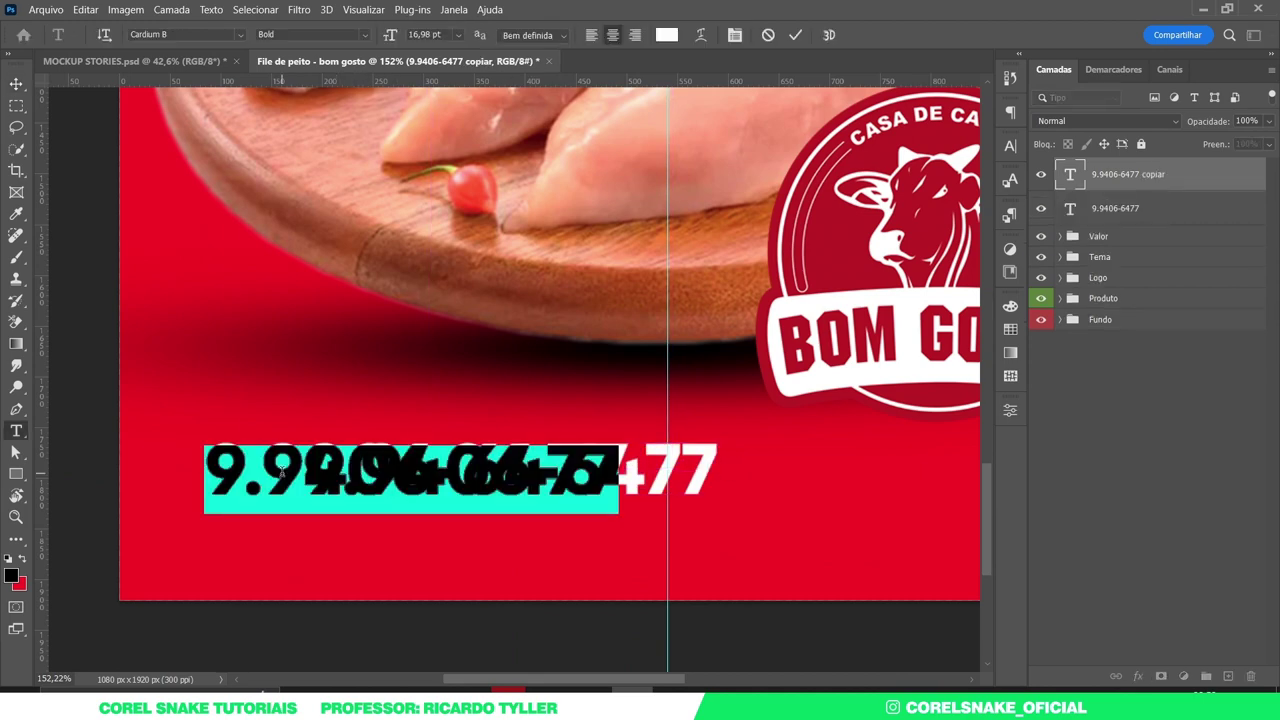
type("24")
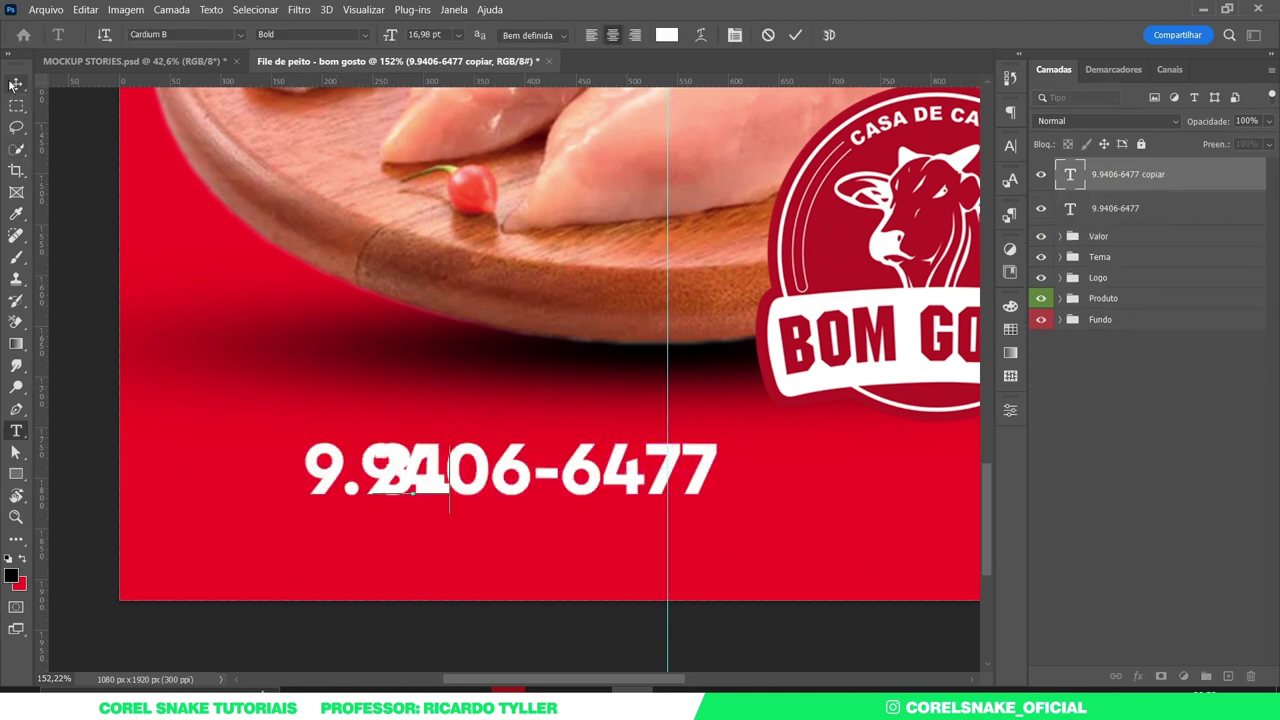
left_click(13, 84)
key("ctrl+t")
left_click_drag(391, 476, 222, 465)
key("Return")
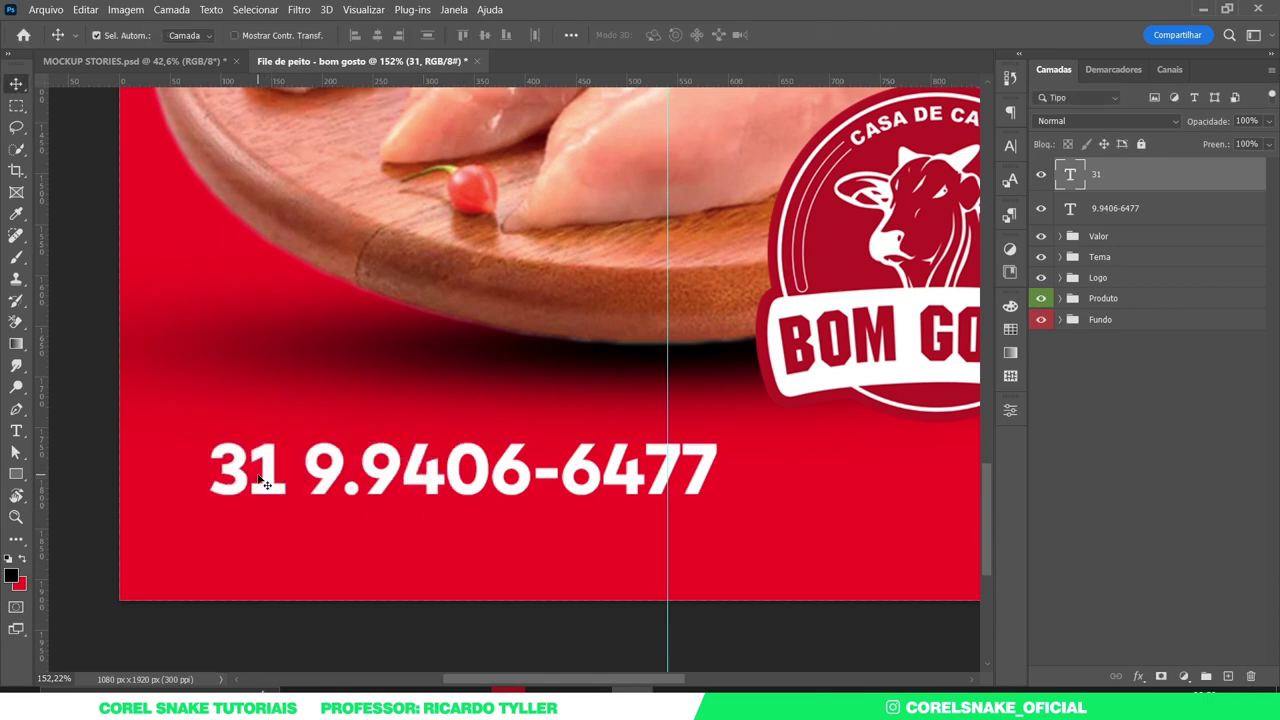
Step: Correct the area code, shrink it to a small superscript, and nudge it beside the number
double_click(263, 482)
type("6")
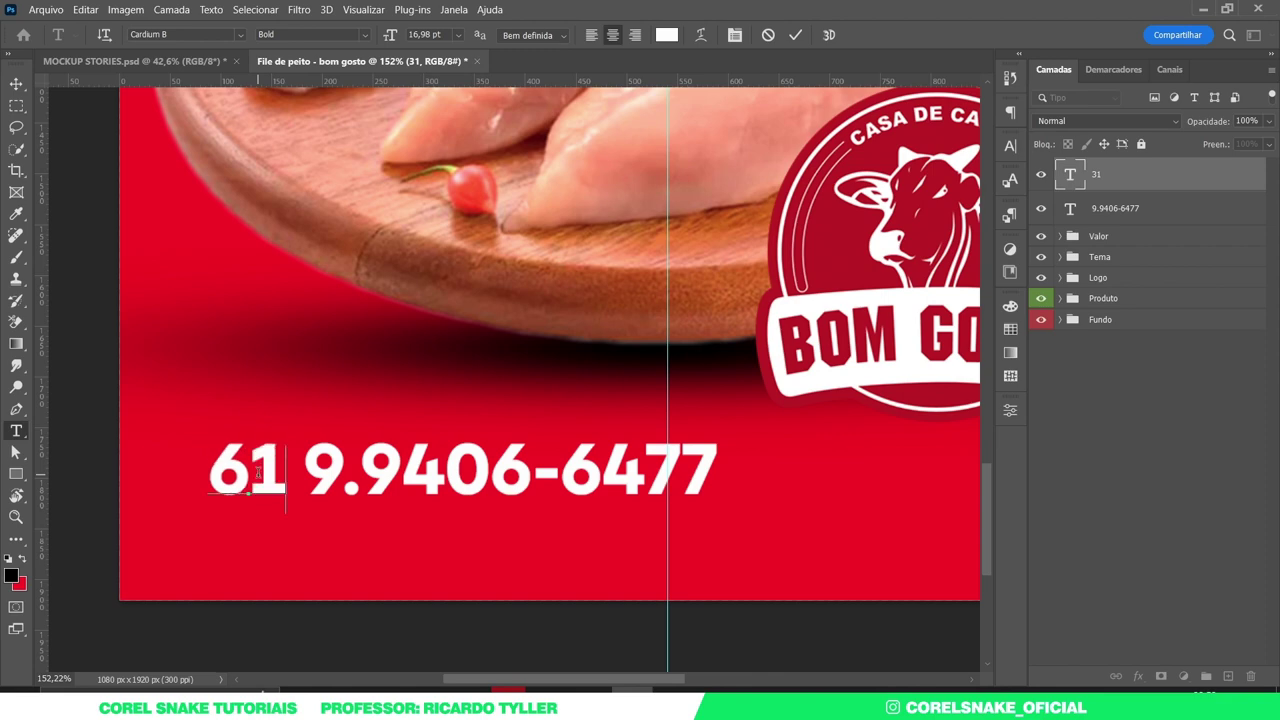
left_click(16, 84)
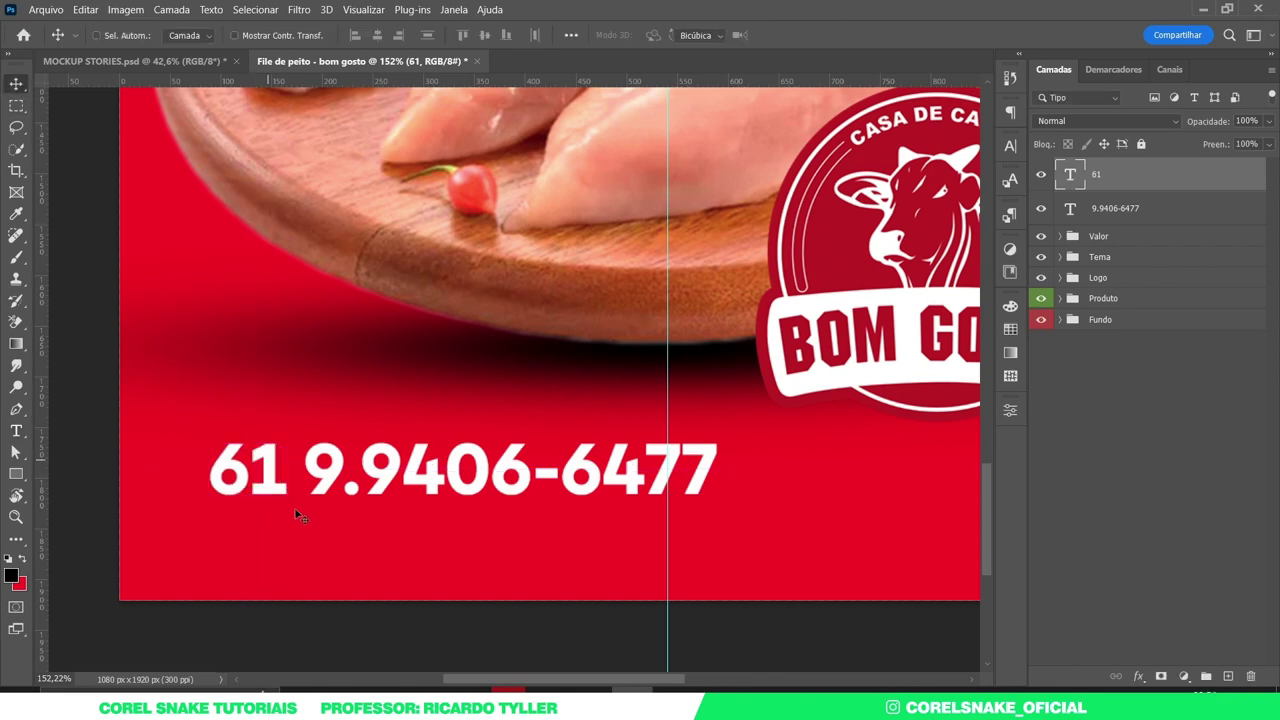
key("ctrl+t")
left_click_drag(203, 513, 241, 476)
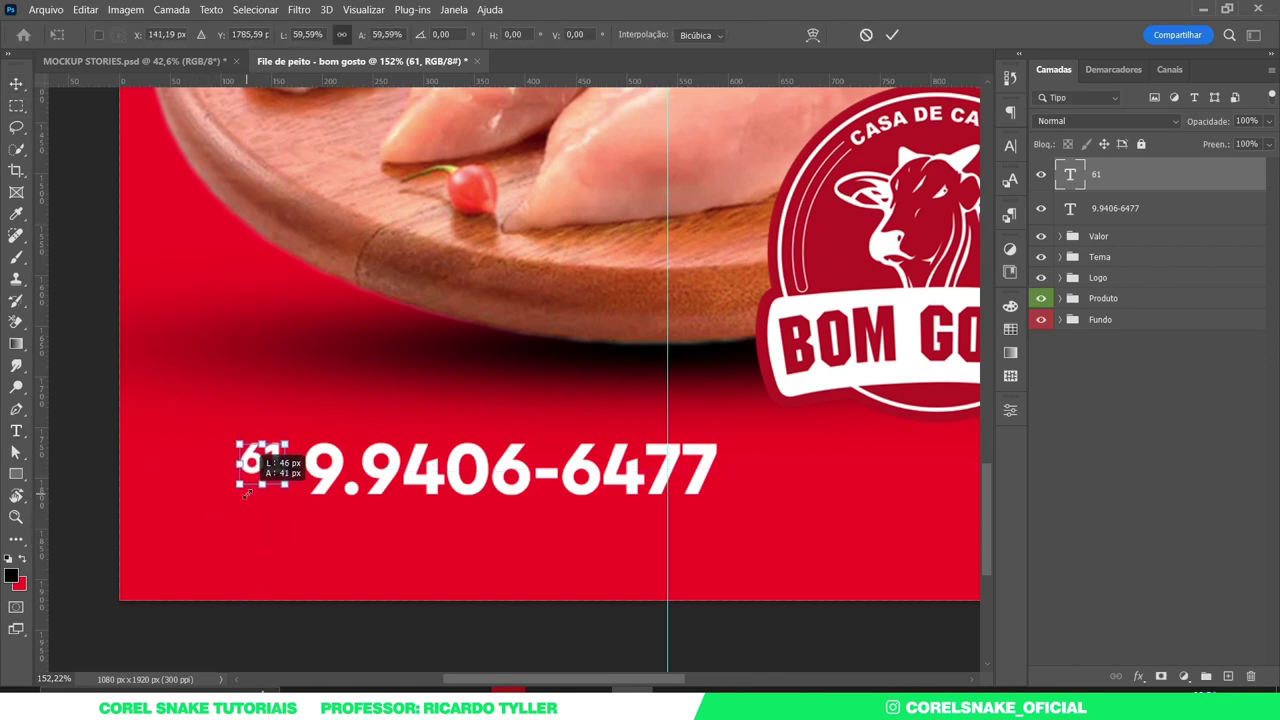
key("Return")
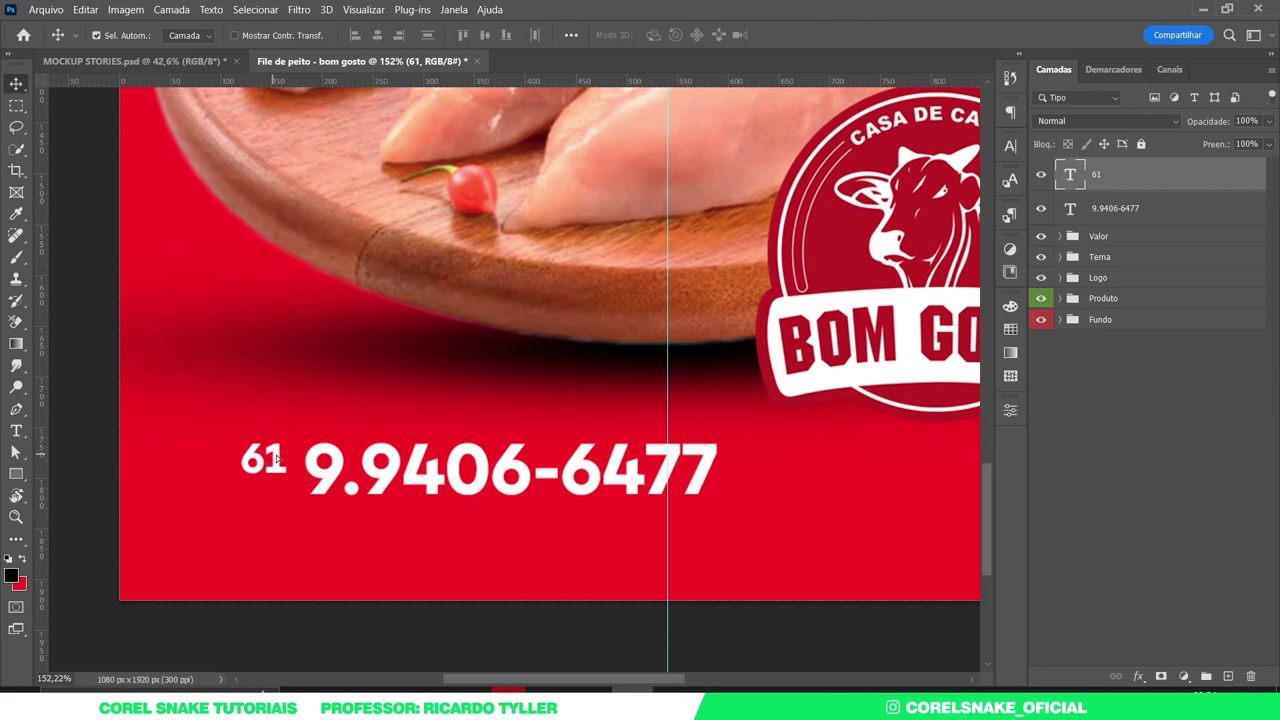
left_click_drag(270, 463, 330, 470)
left_click_drag(374, 524, 264, 520)
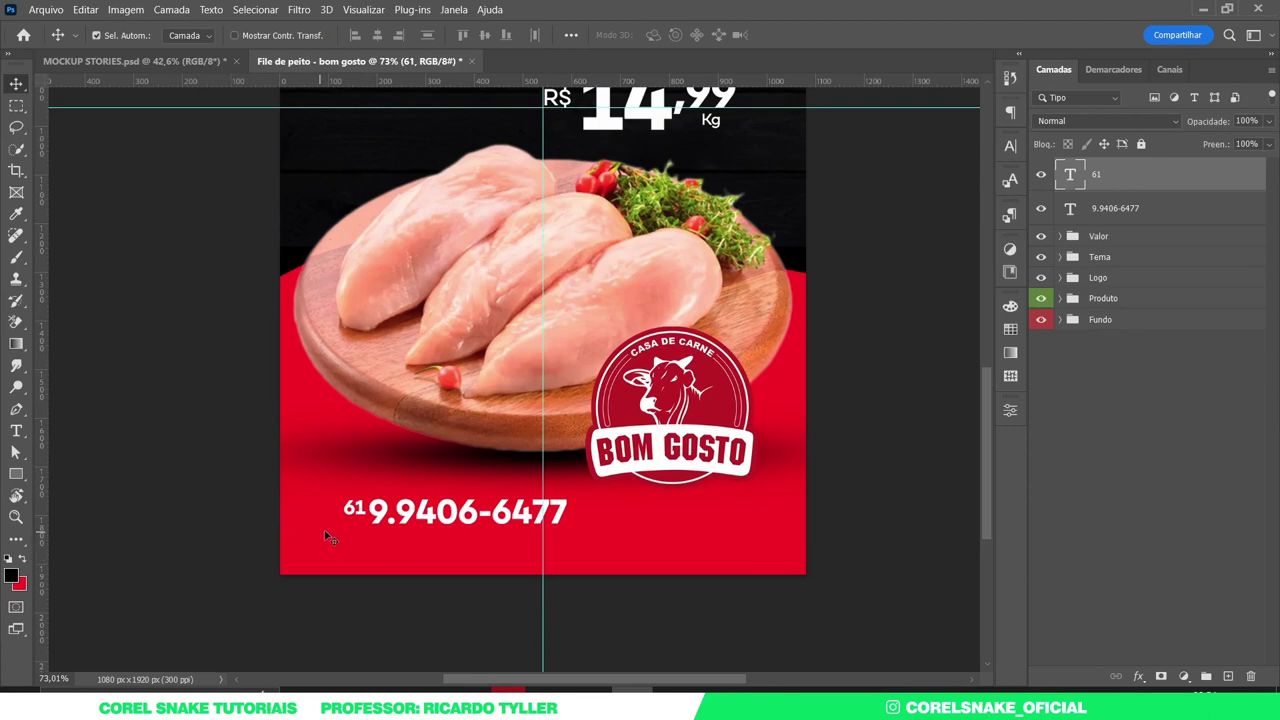
Step: Duplicate the area code text below the phone number and set the copy's weight to Regular
left_click_drag(363, 514, 397, 549)
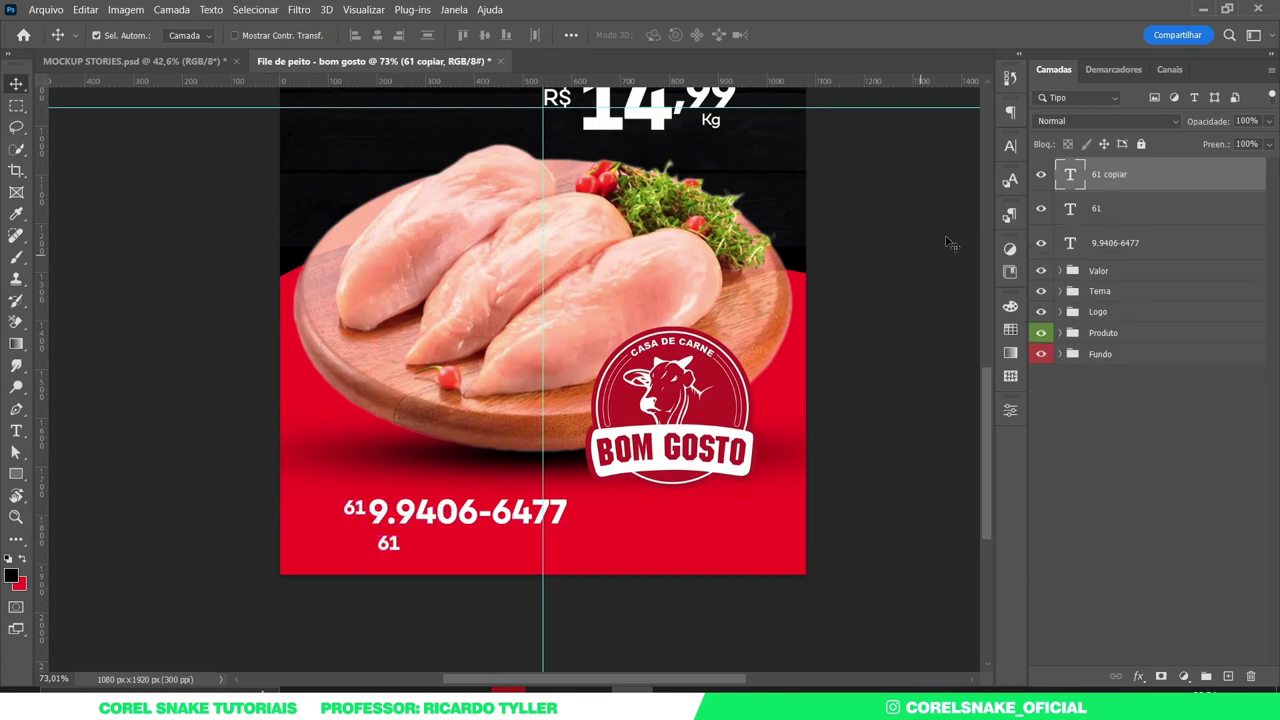
left_click(1011, 146)
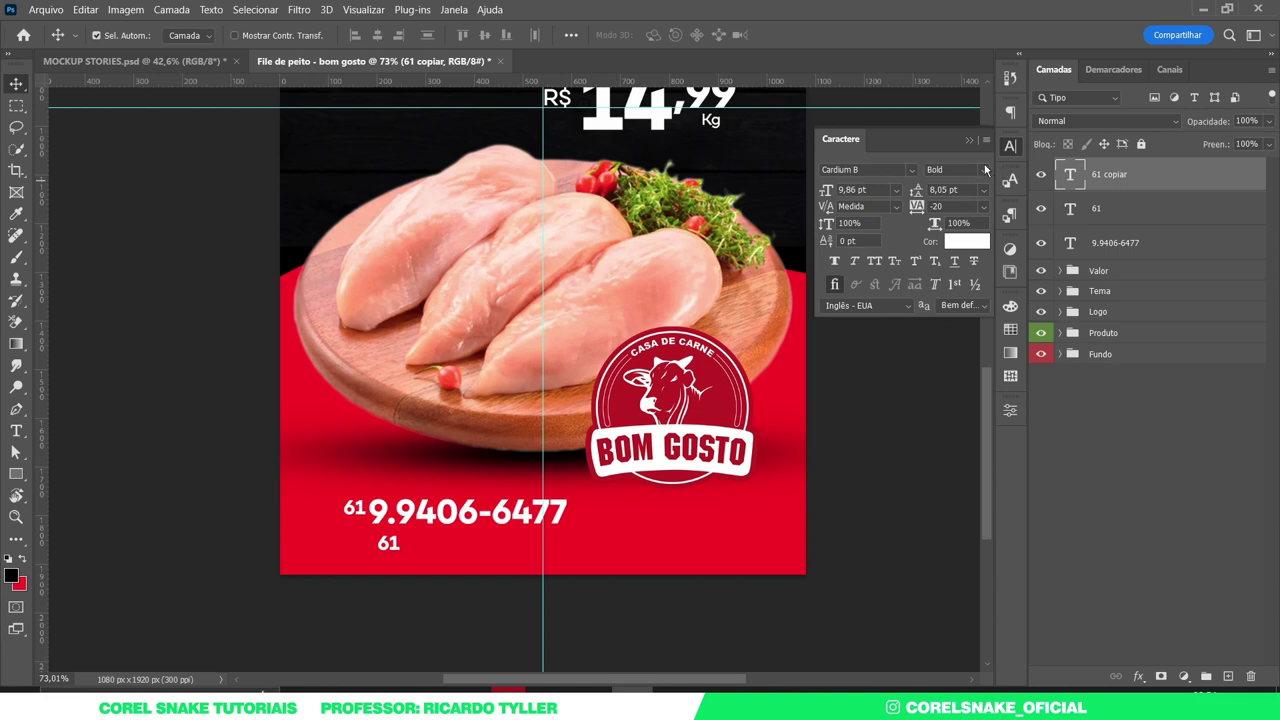
left_click(985, 170)
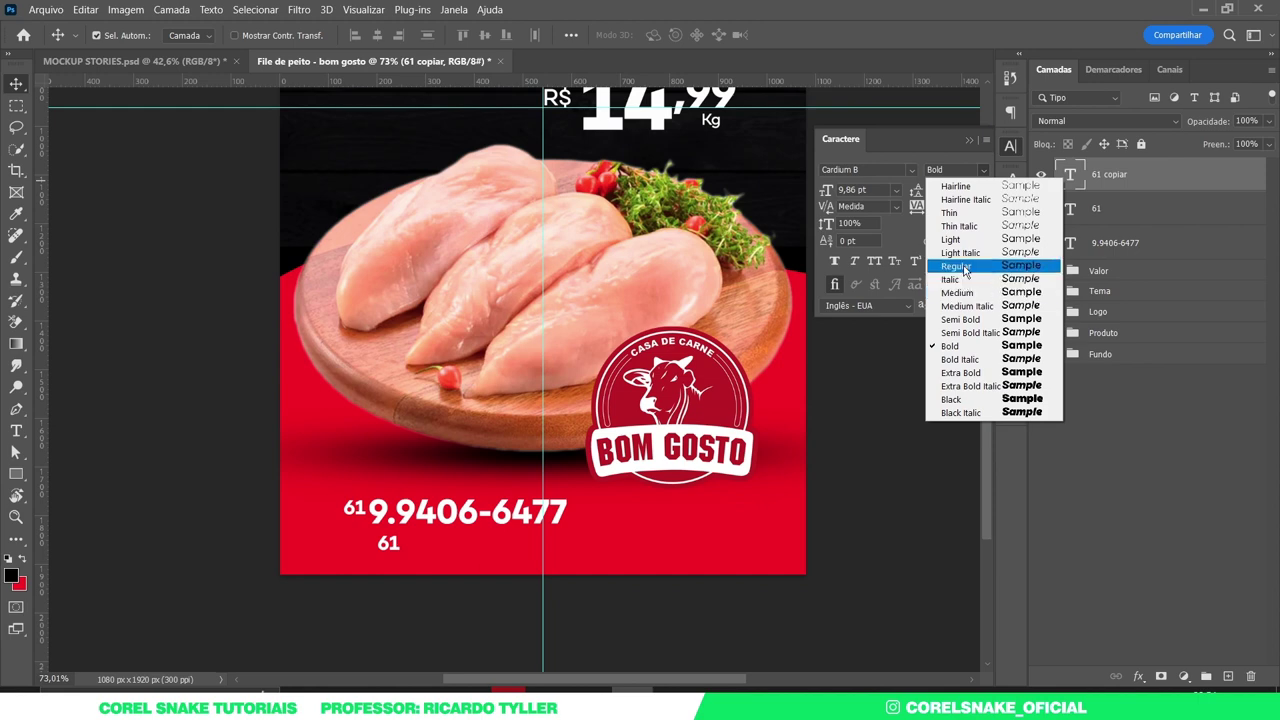
left_click(962, 267)
left_click(1008, 150)
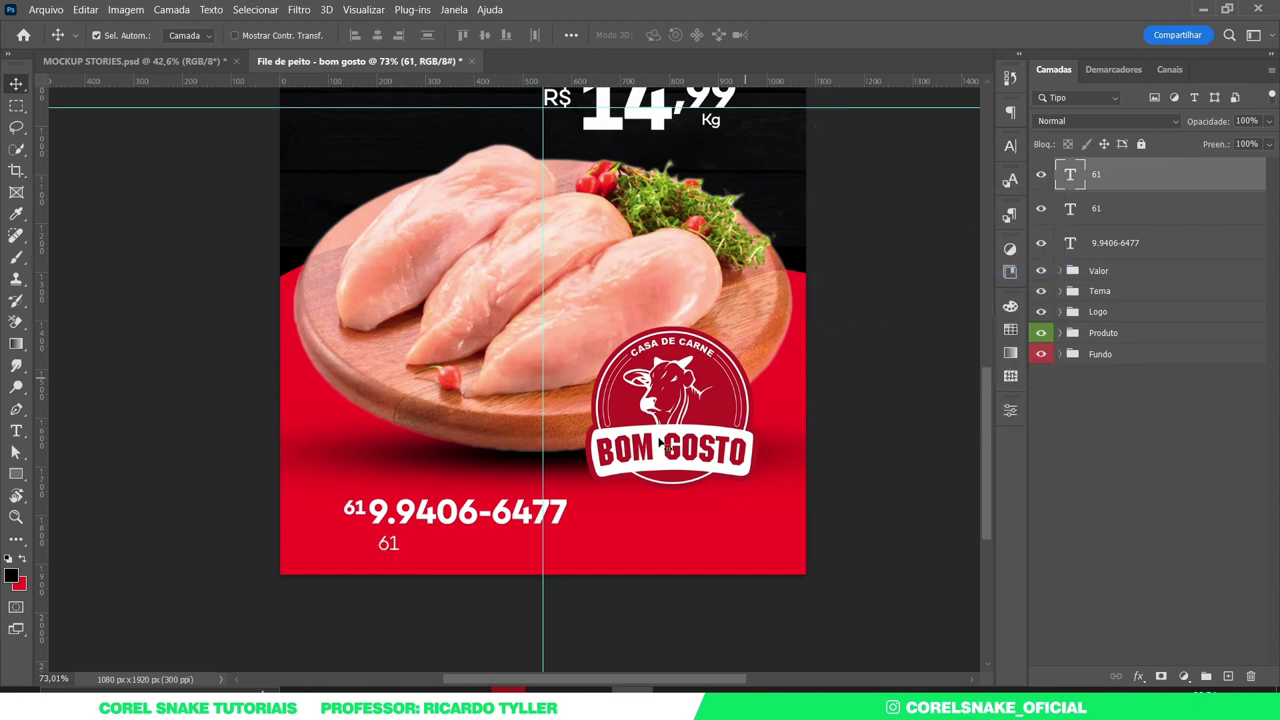
mouse_move(374, 580)
left_mouse_down()
mouse_move(447, 531)
mouse_move(500, 531)
left_mouse_up()
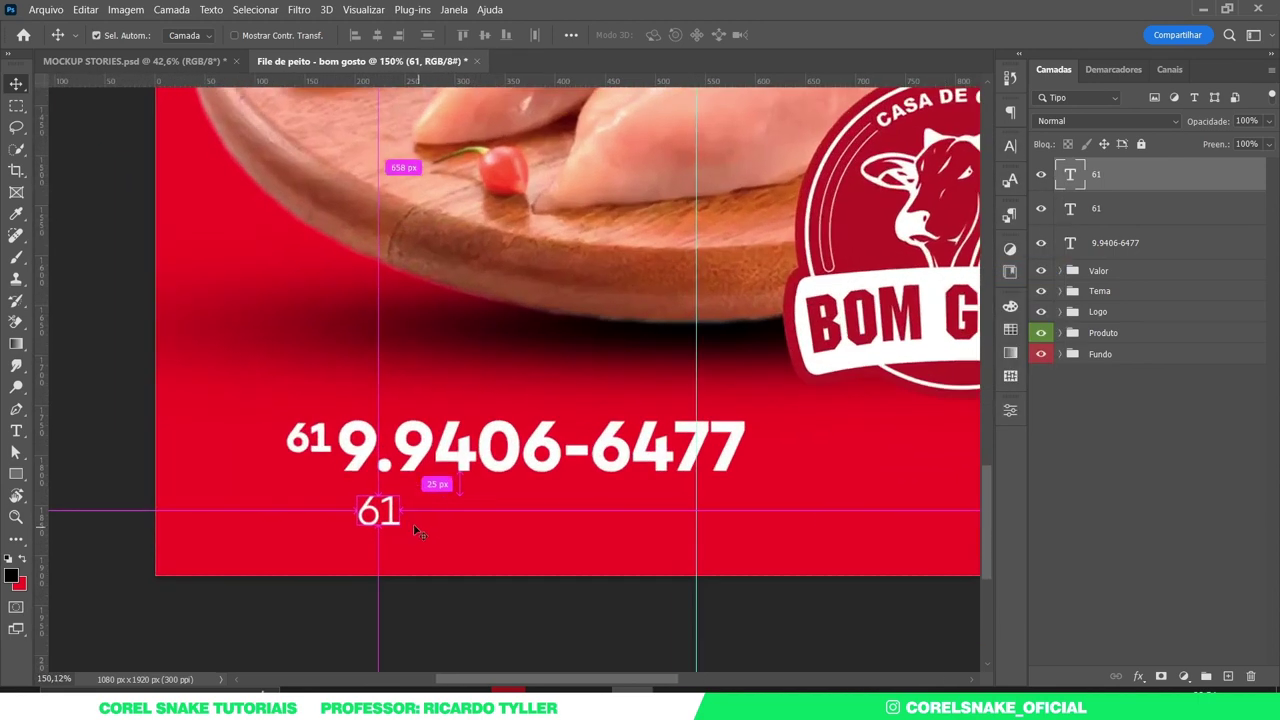
Step: Retype the copy as 'Coloque o nome da rua aqui', move it under the number, and shrink it
double_click(393, 514)
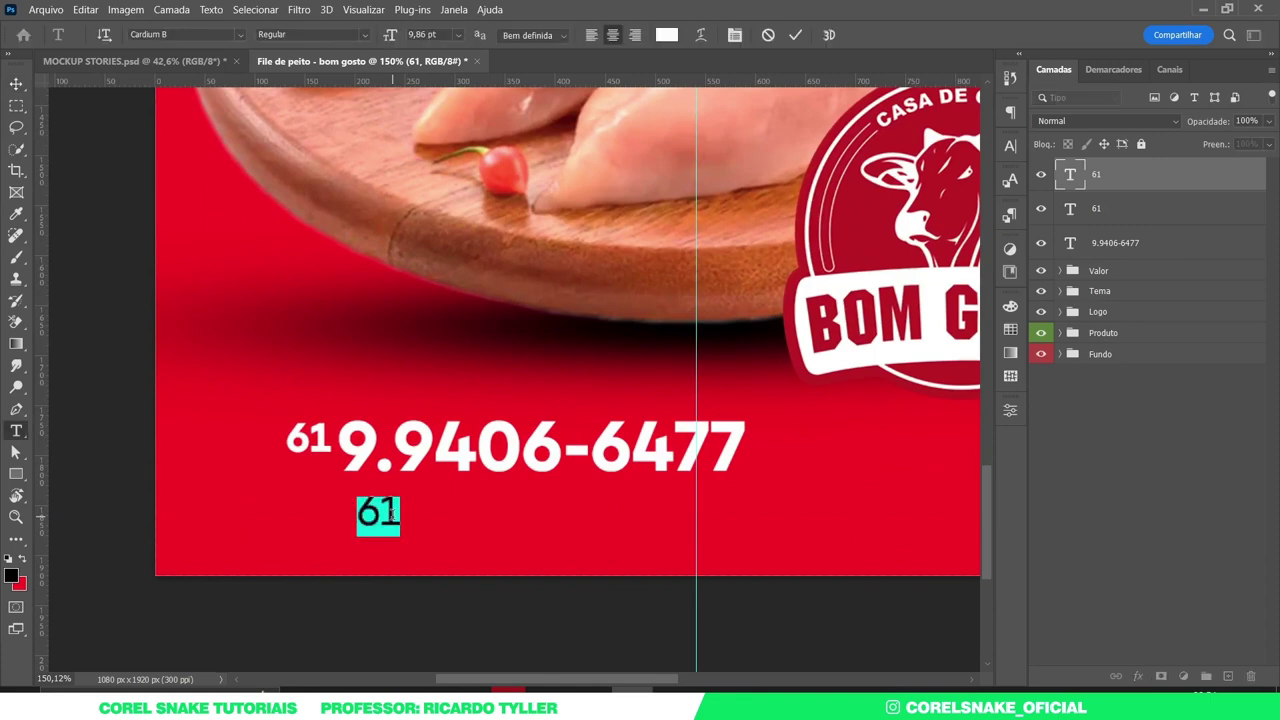
type("Coloque")
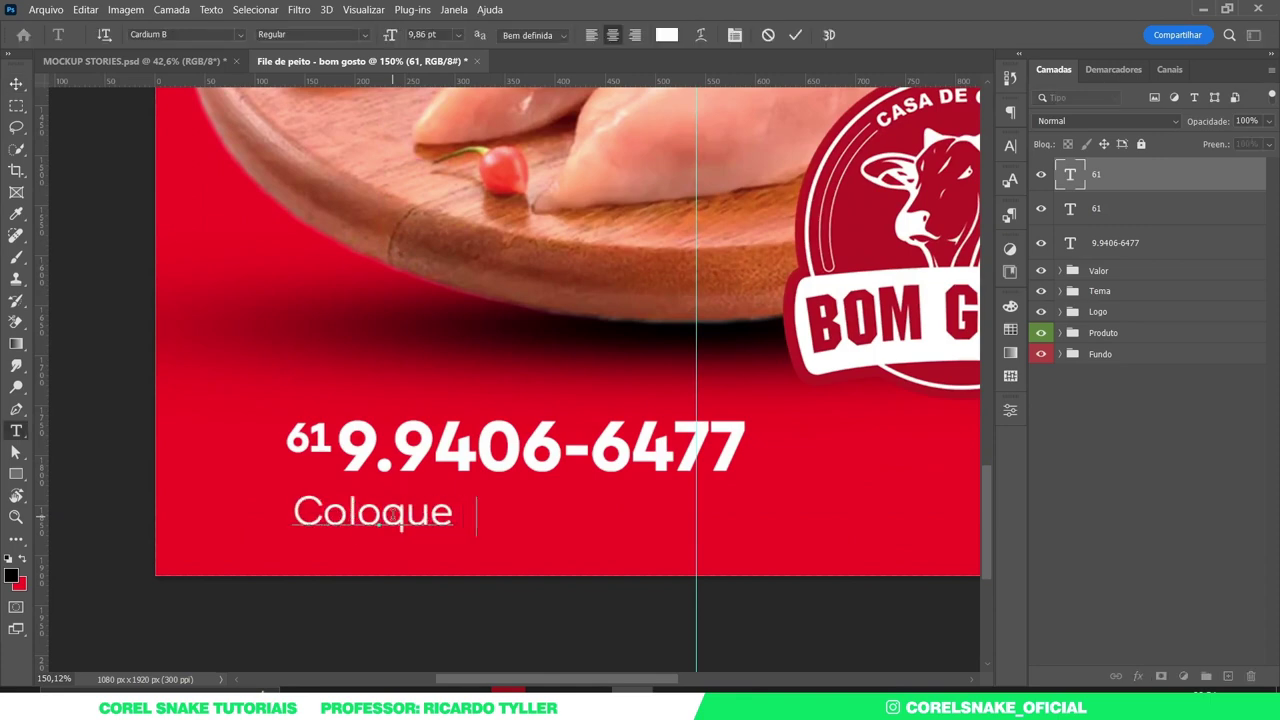
type(" o nome da ru")
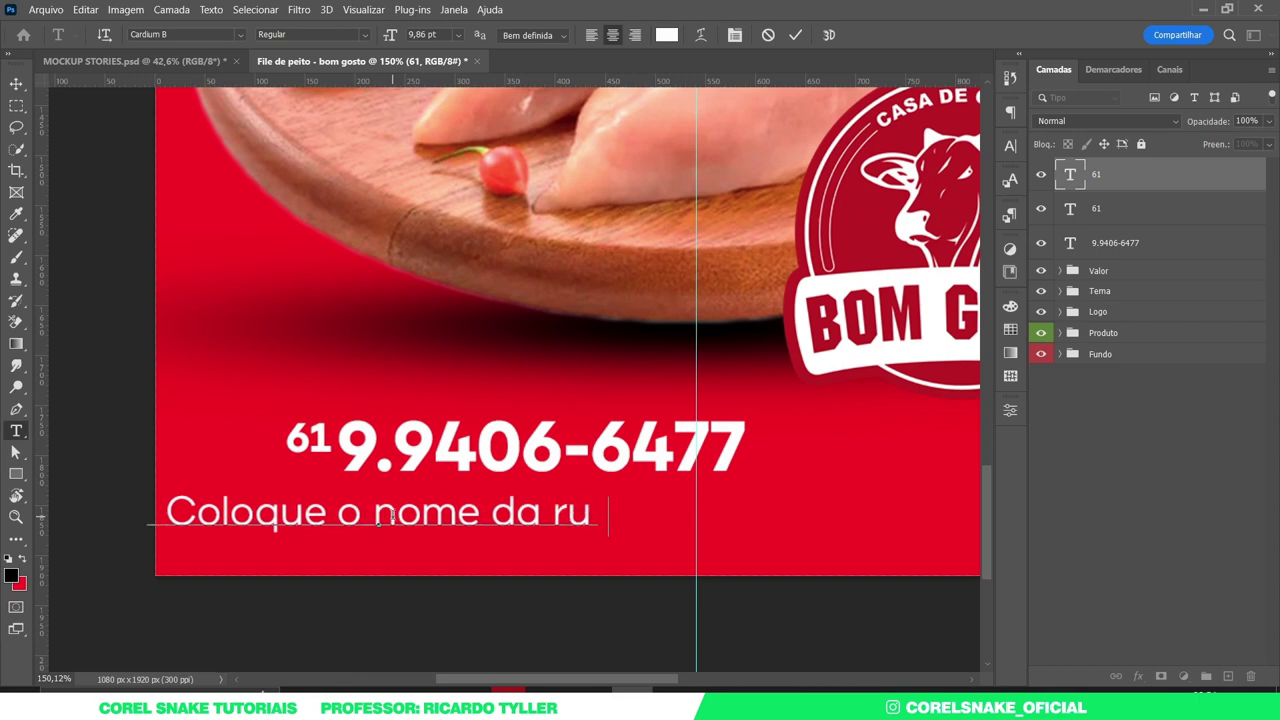
type("a aqui")
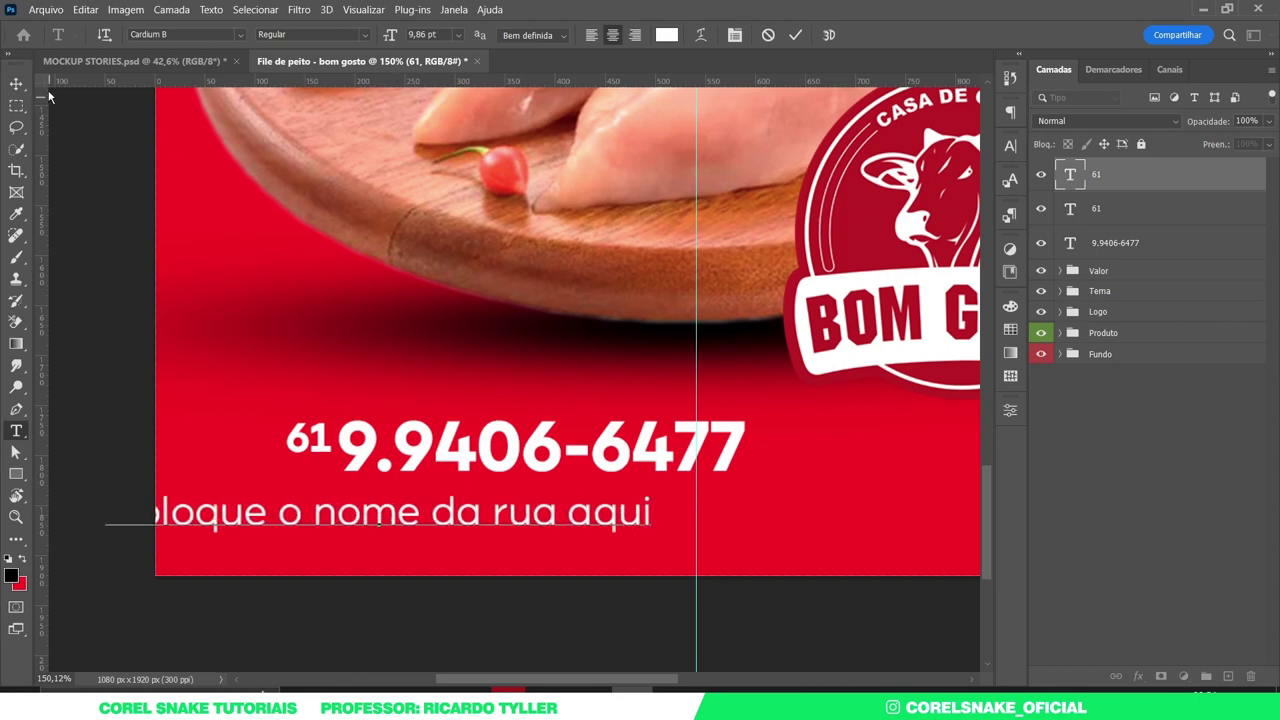
left_click(16, 83)
left_click_drag(409, 523, 647, 518)
key("ctrl+t")
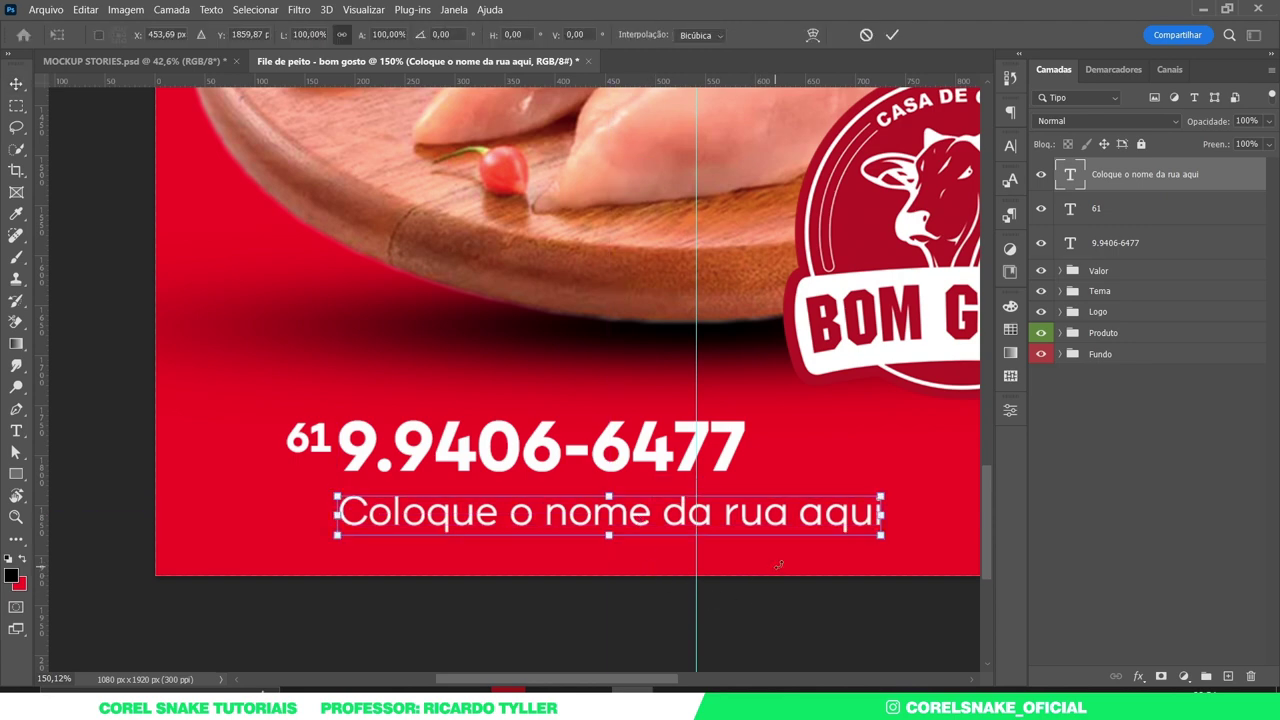
left_click_drag(880, 536, 664, 519)
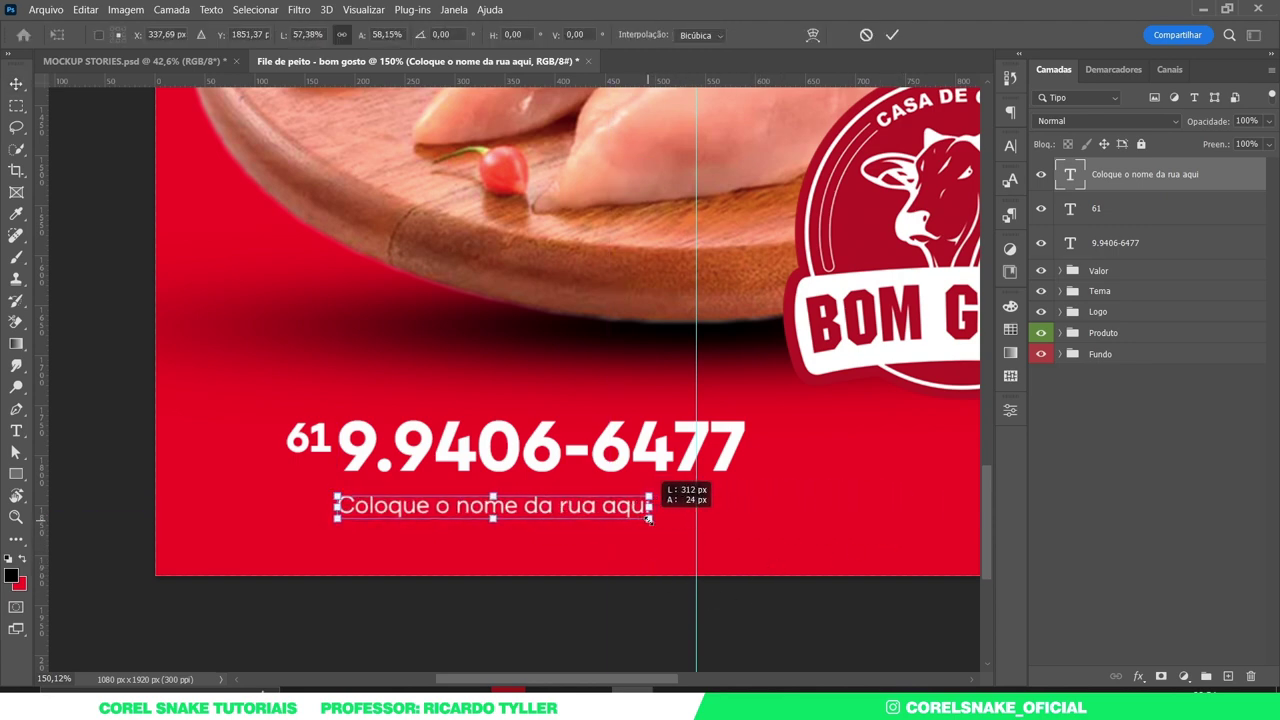
key("Return")
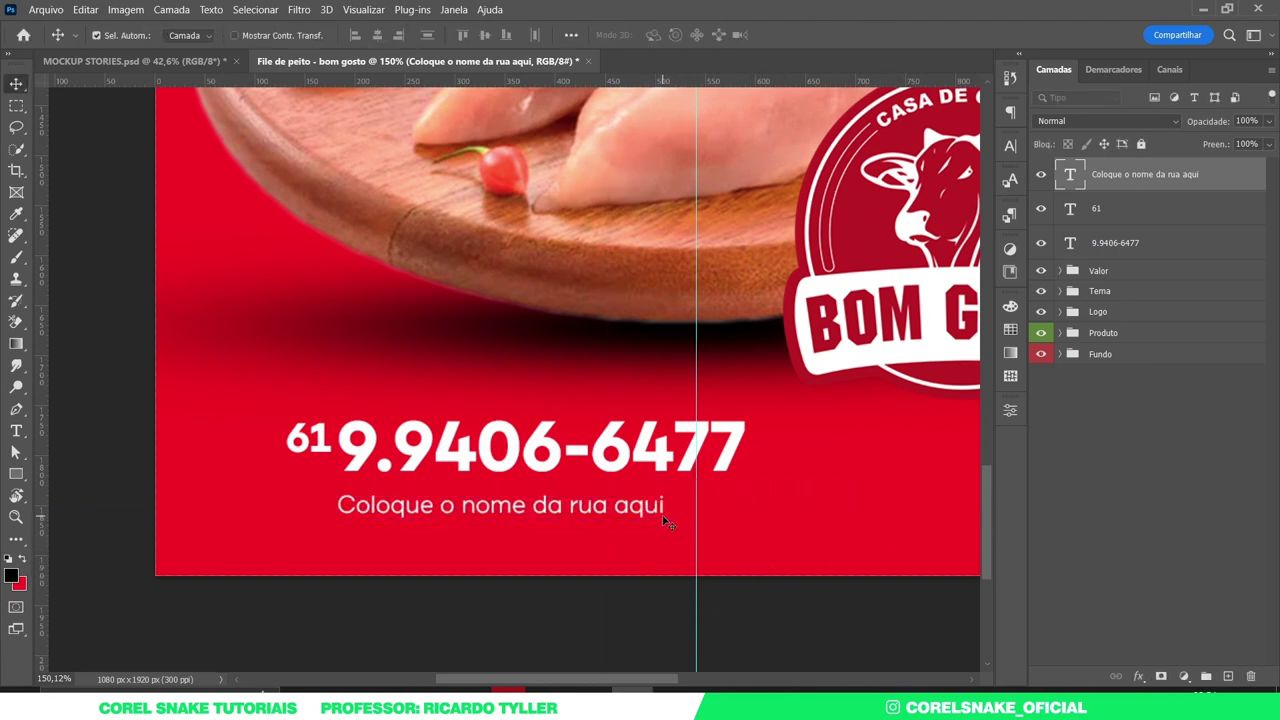
Step: Append '487 Centro' to the street line and nudge it into place under the number
double_click(660, 508)
left_click(663, 505)
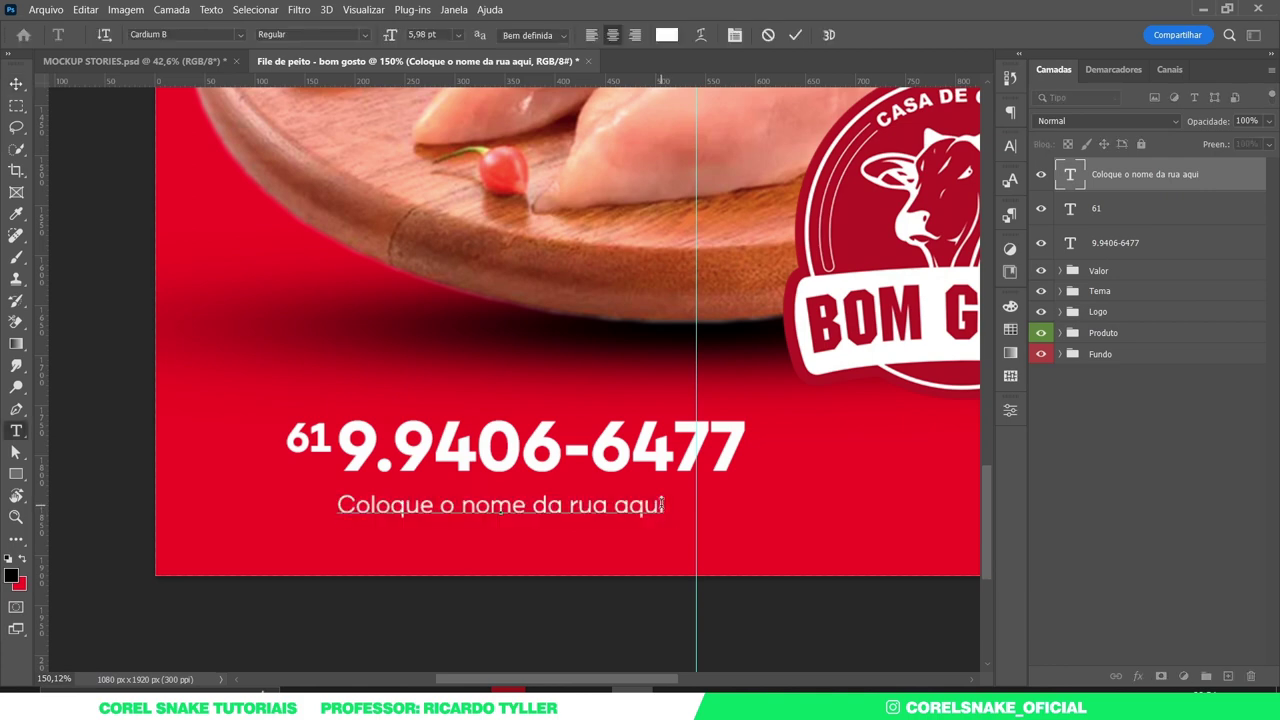
type("48")
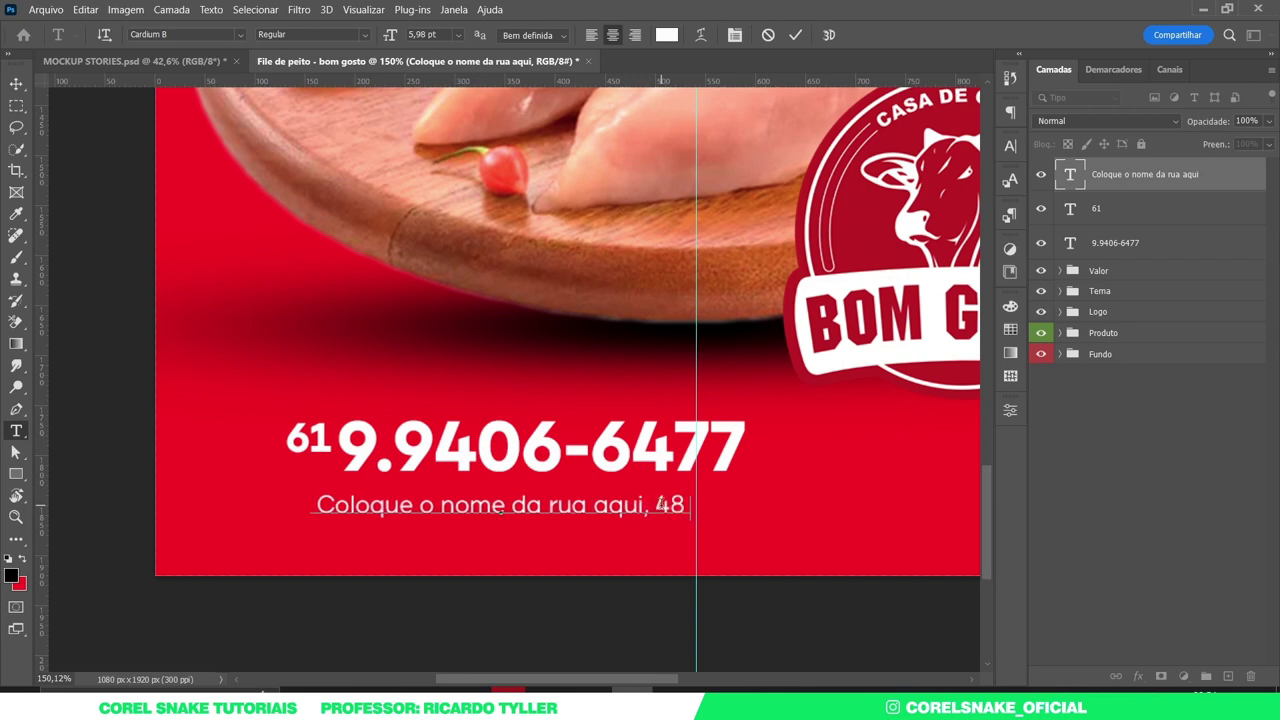
type("7 Ce")
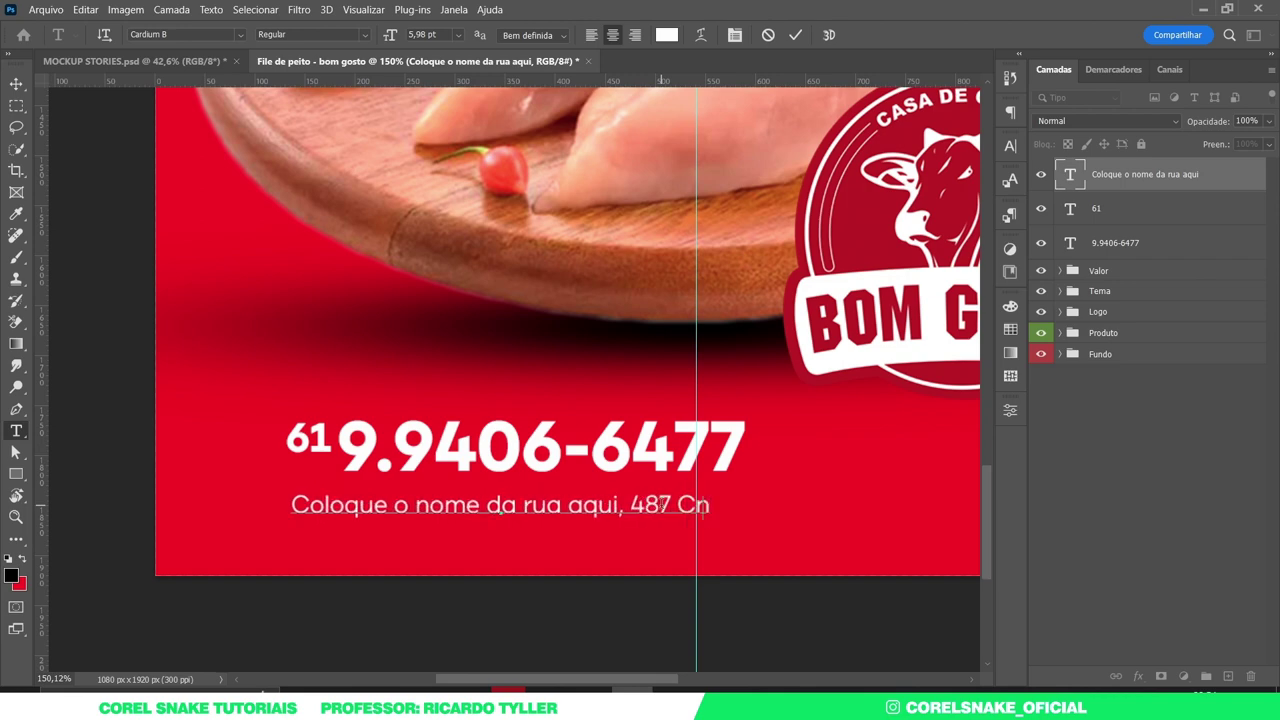
type("ntro")
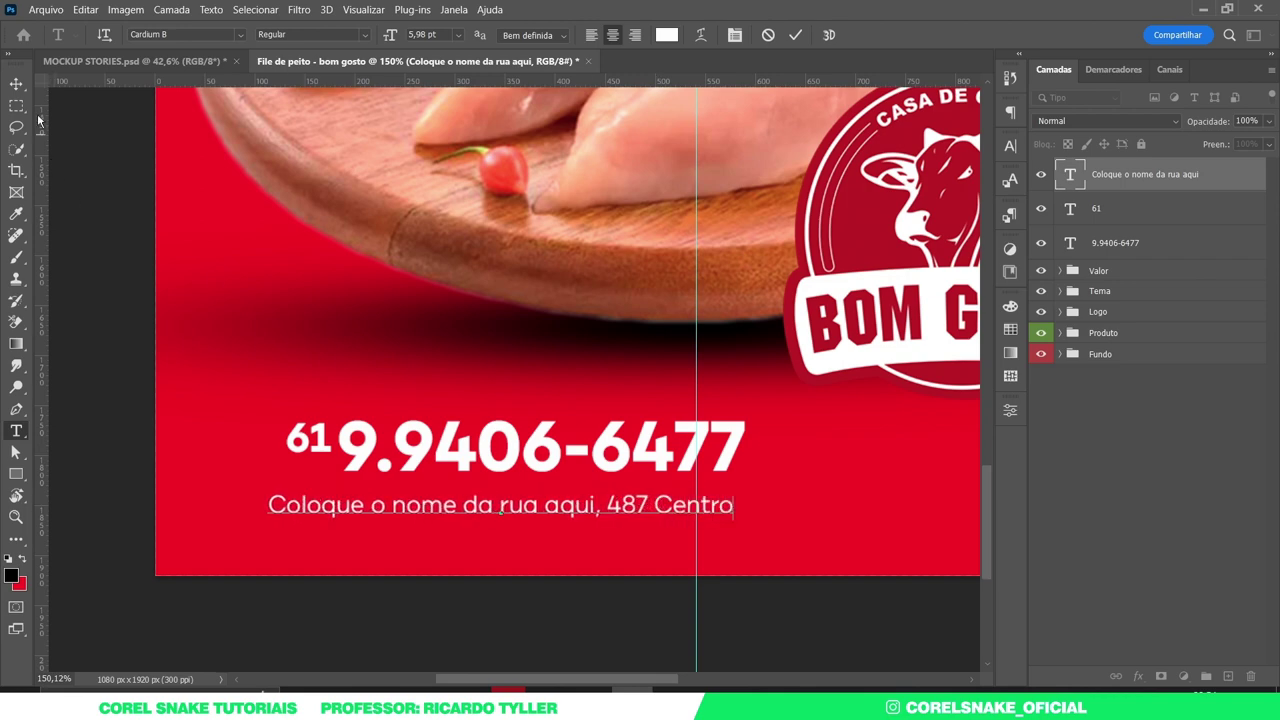
left_click(16, 84)
mouse_move(398, 505)
left_mouse_down()
mouse_move(524, 510)
mouse_move(533, 398)
left_mouse_up()
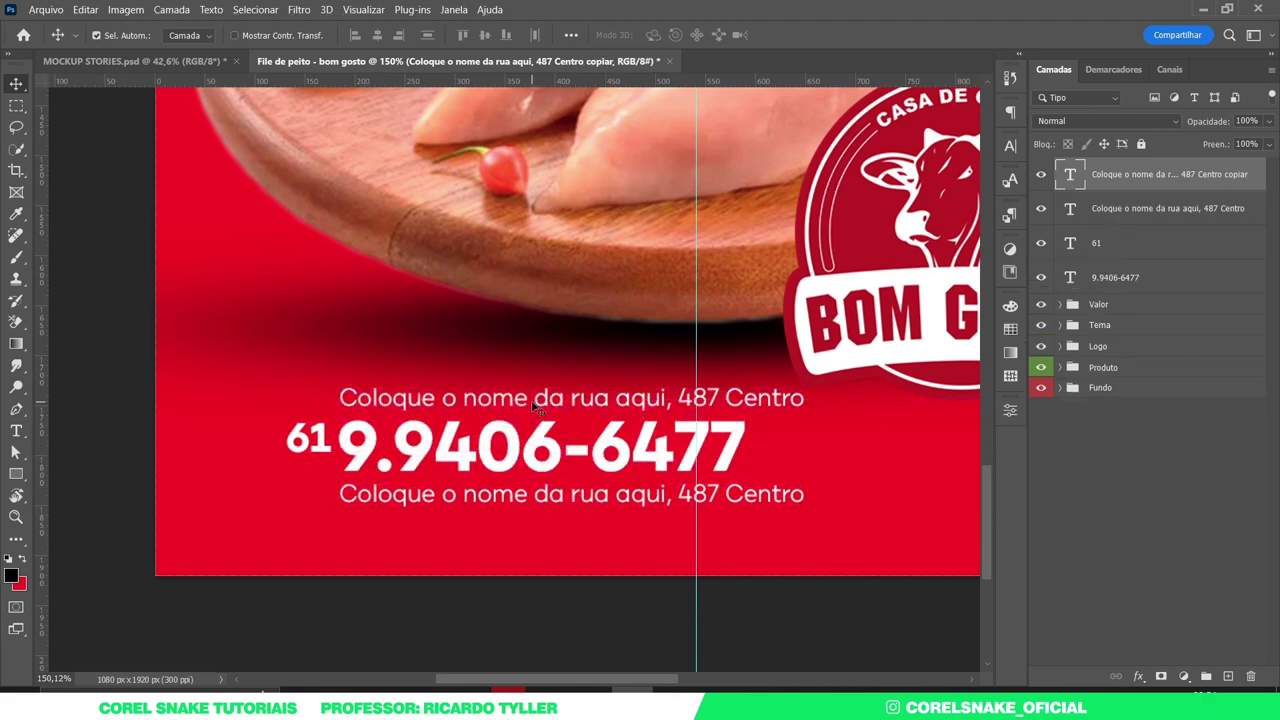
Step: Retype the copied line above the number as 'Fazemos entregas' and left-align it with the number
double_click(533, 398)
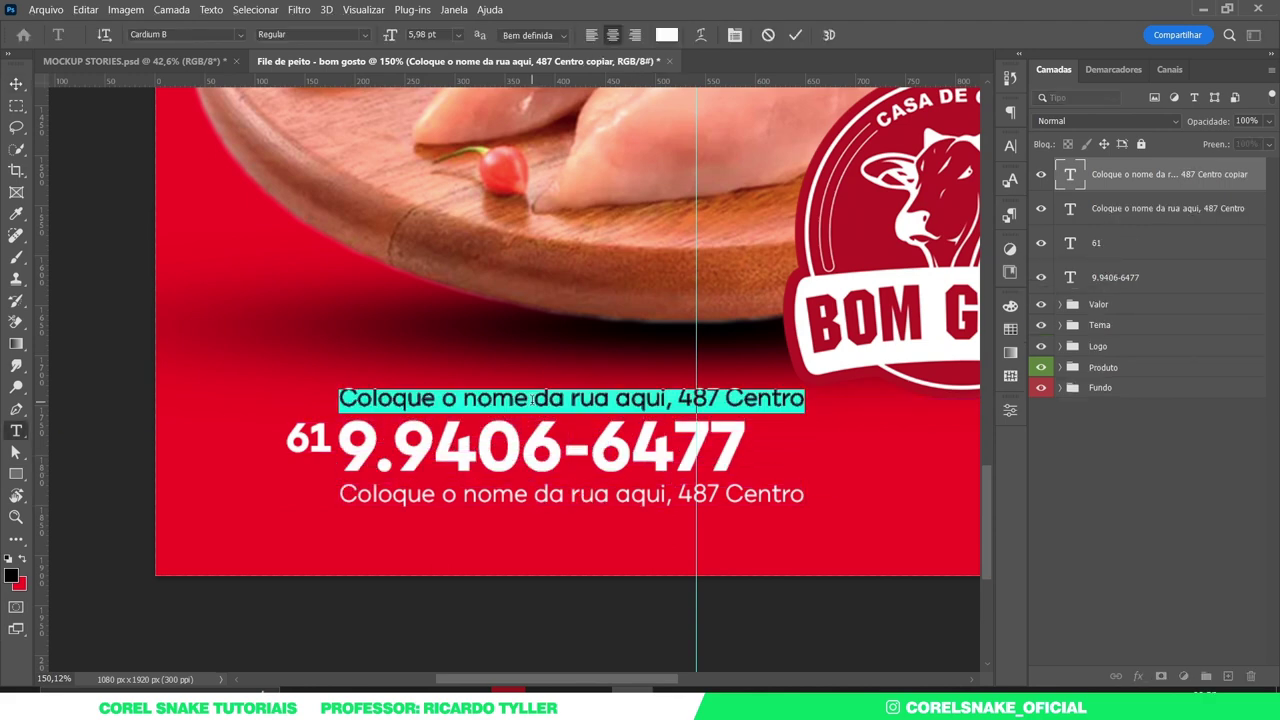
type("En")
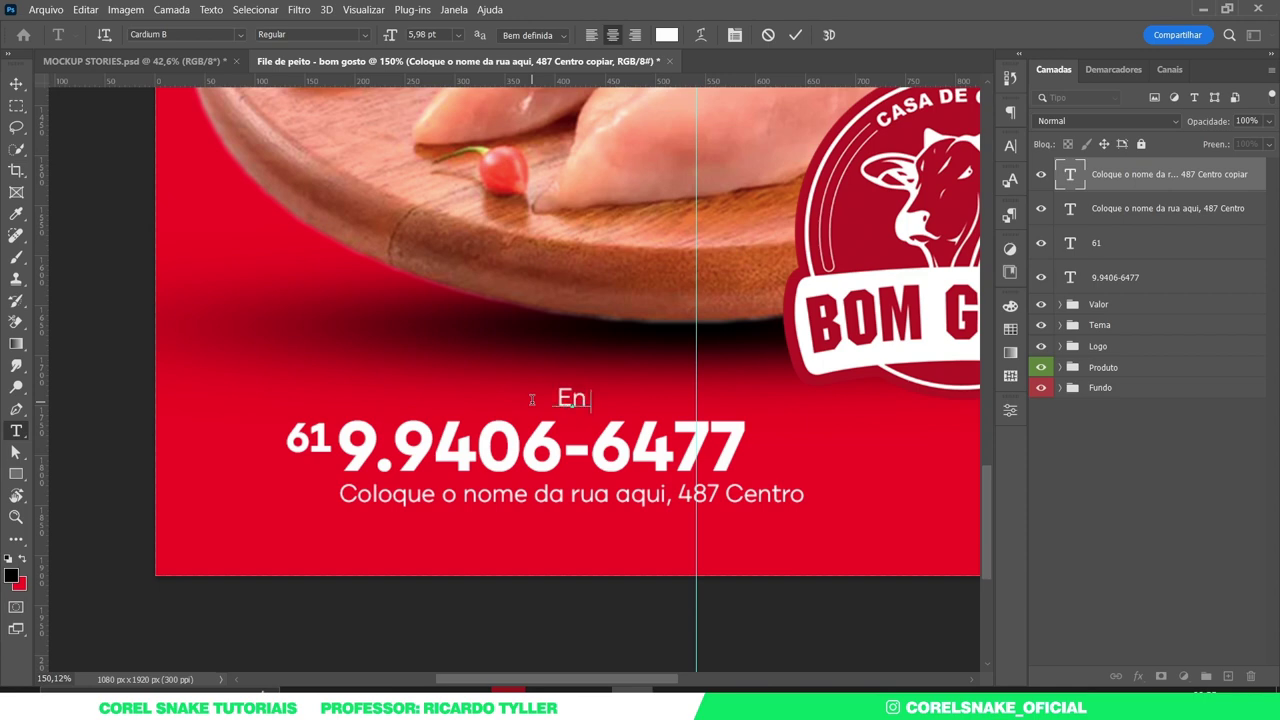
type("trega G")
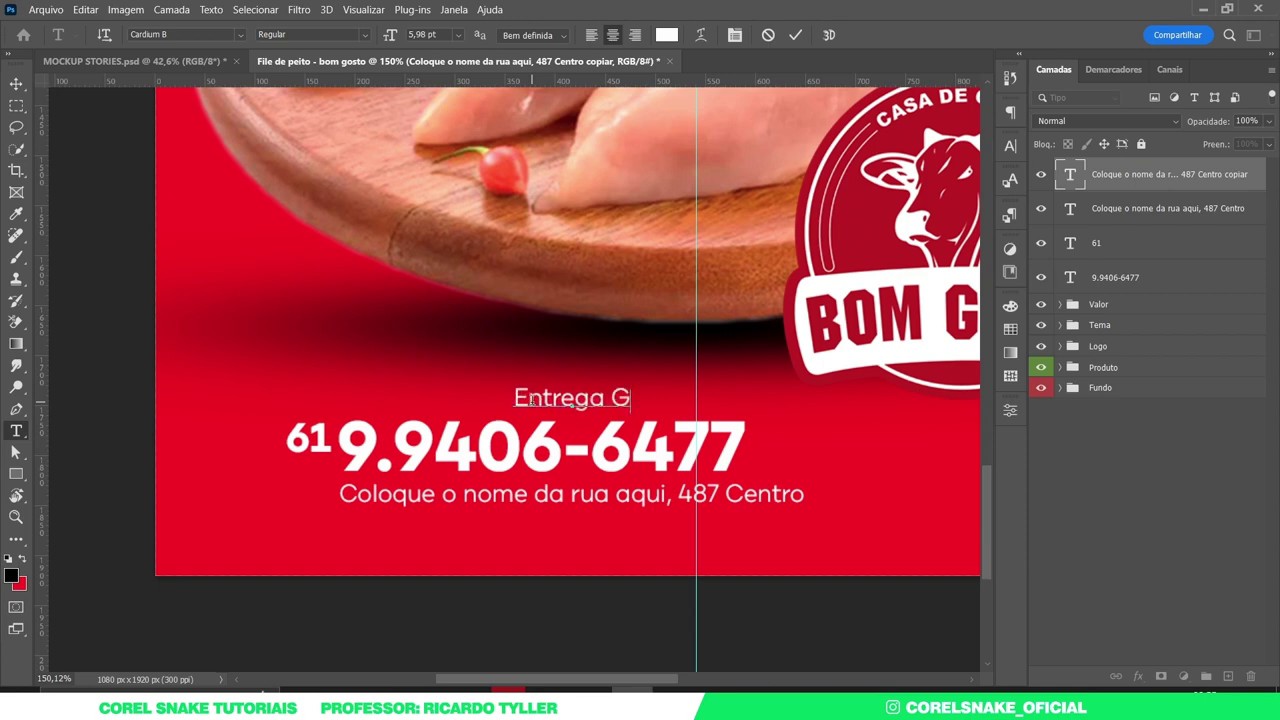
type("ratis")
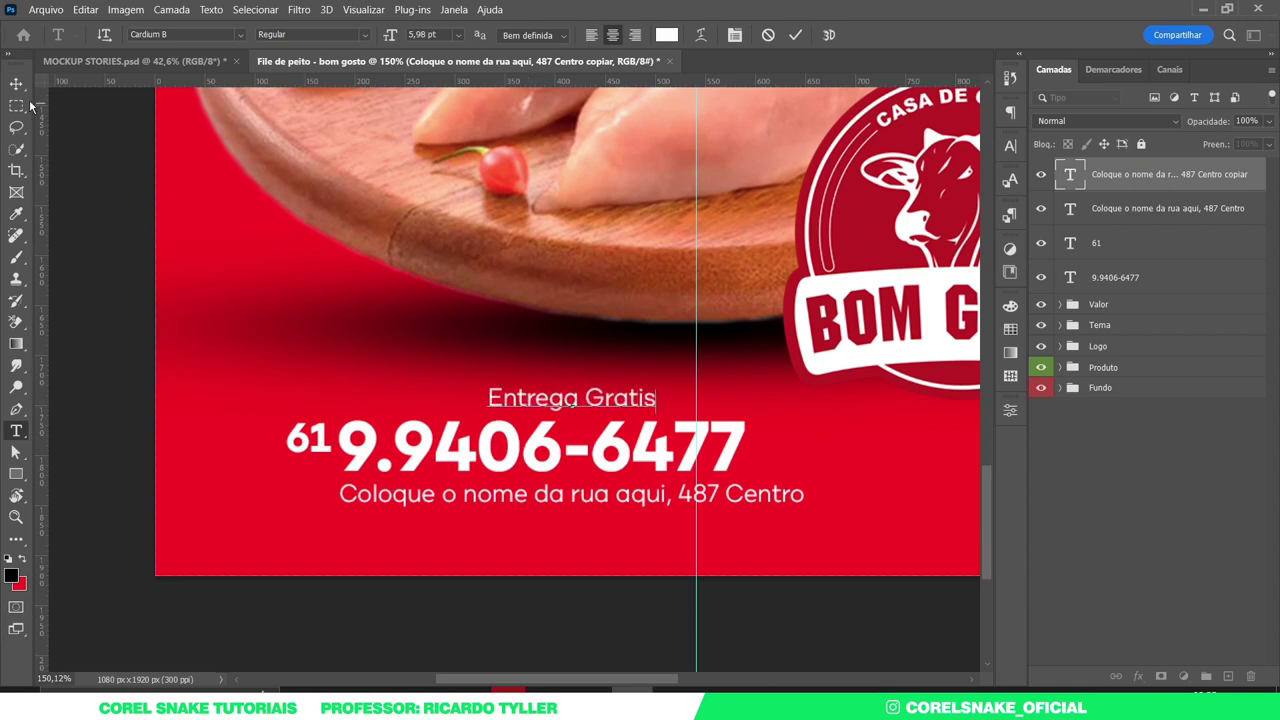
left_click(16, 83)
double_click(577, 400)
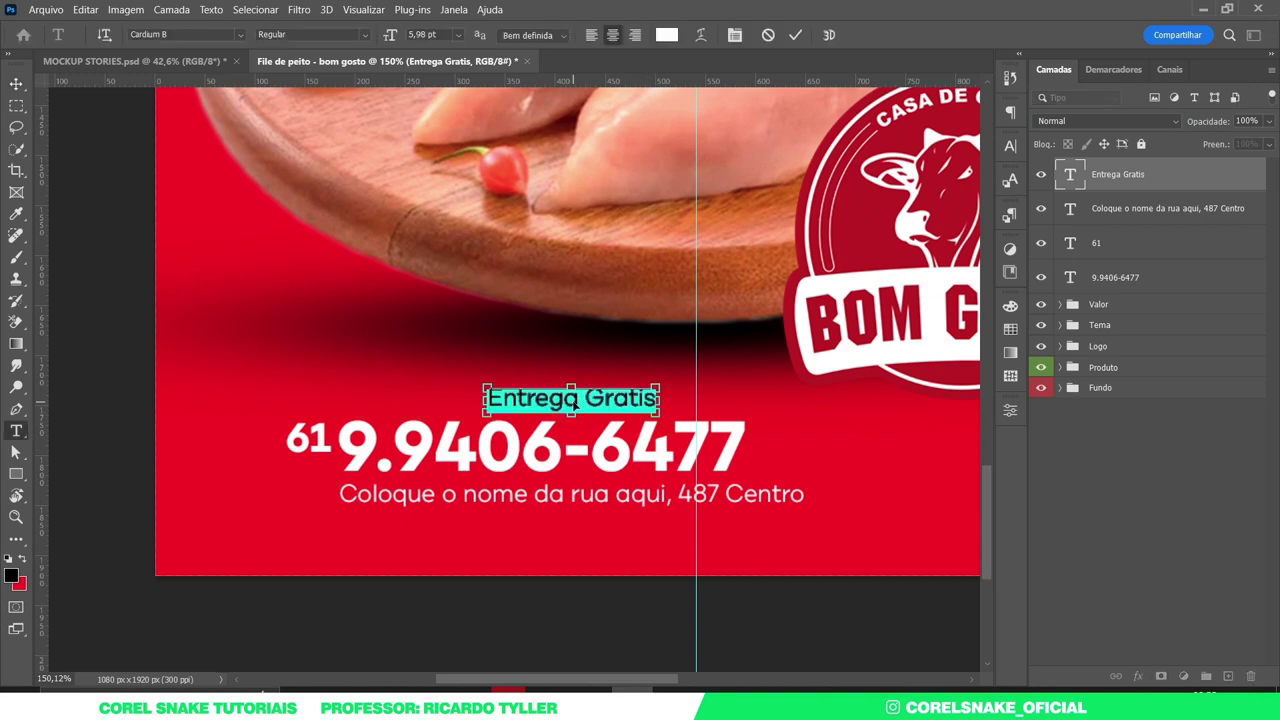
type("Ez")
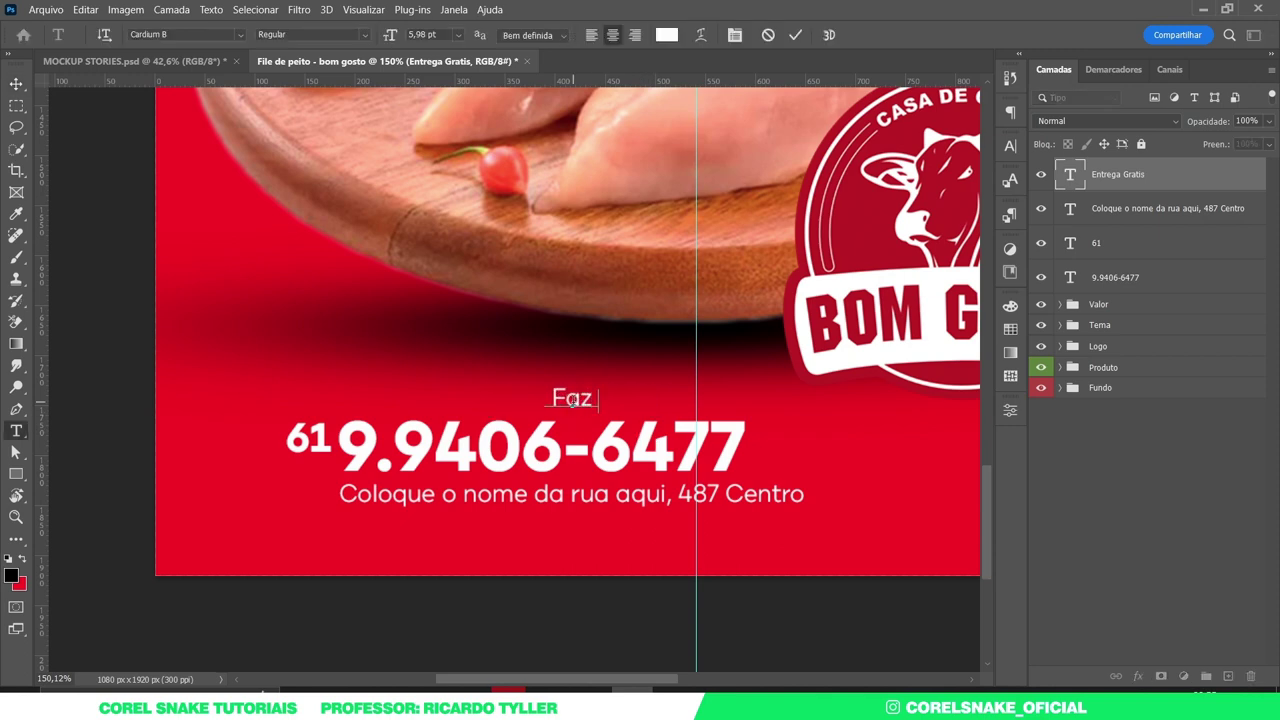
type("emos entre gas")
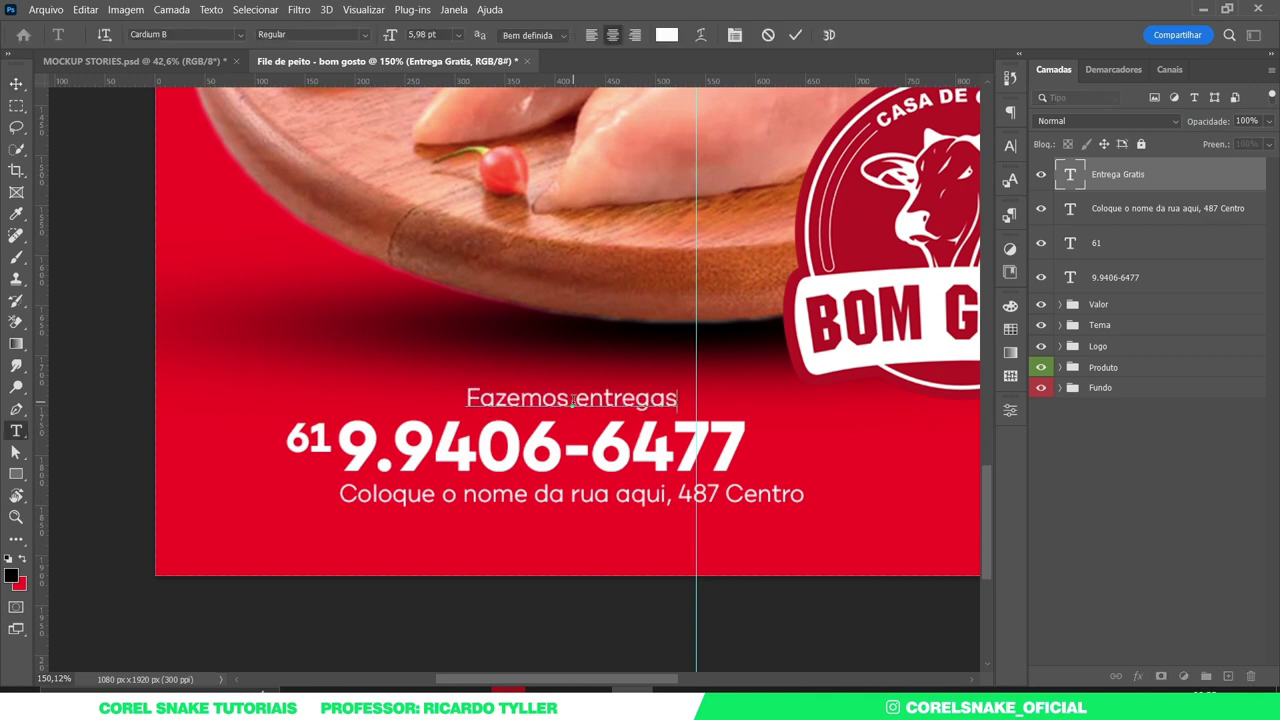
left_click(16, 83)
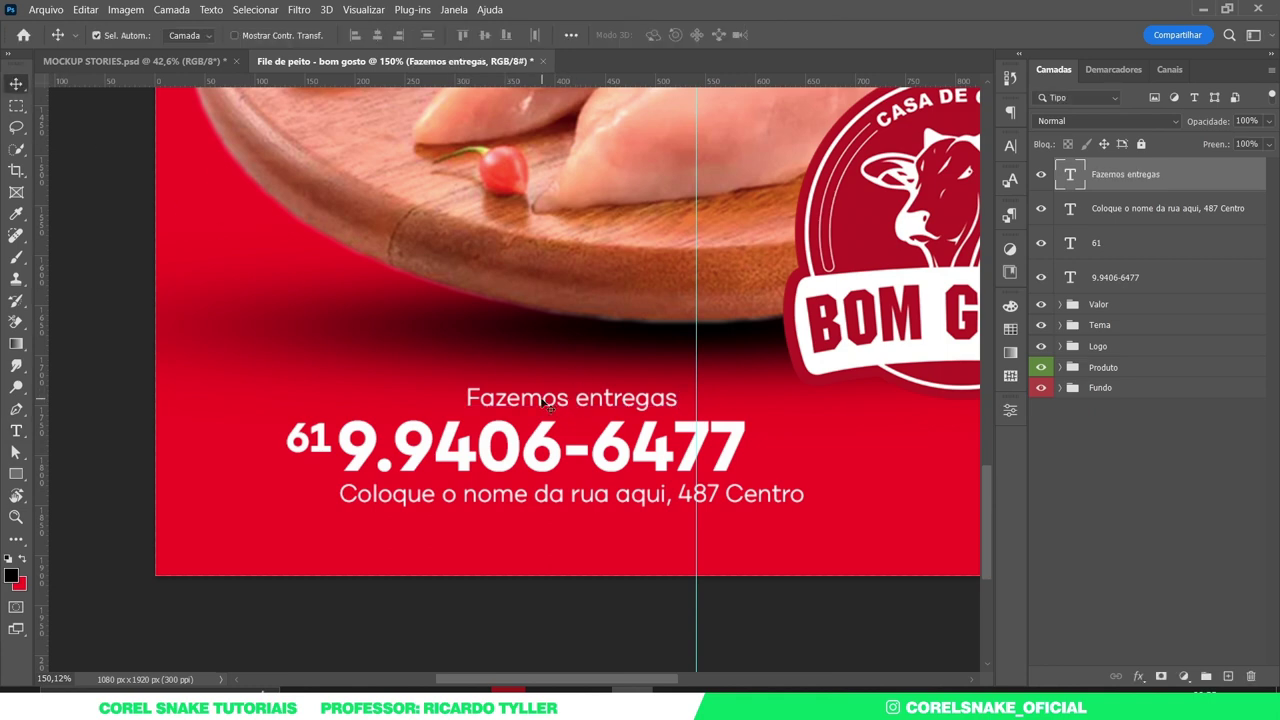
left_click_drag(541, 404, 414, 402)
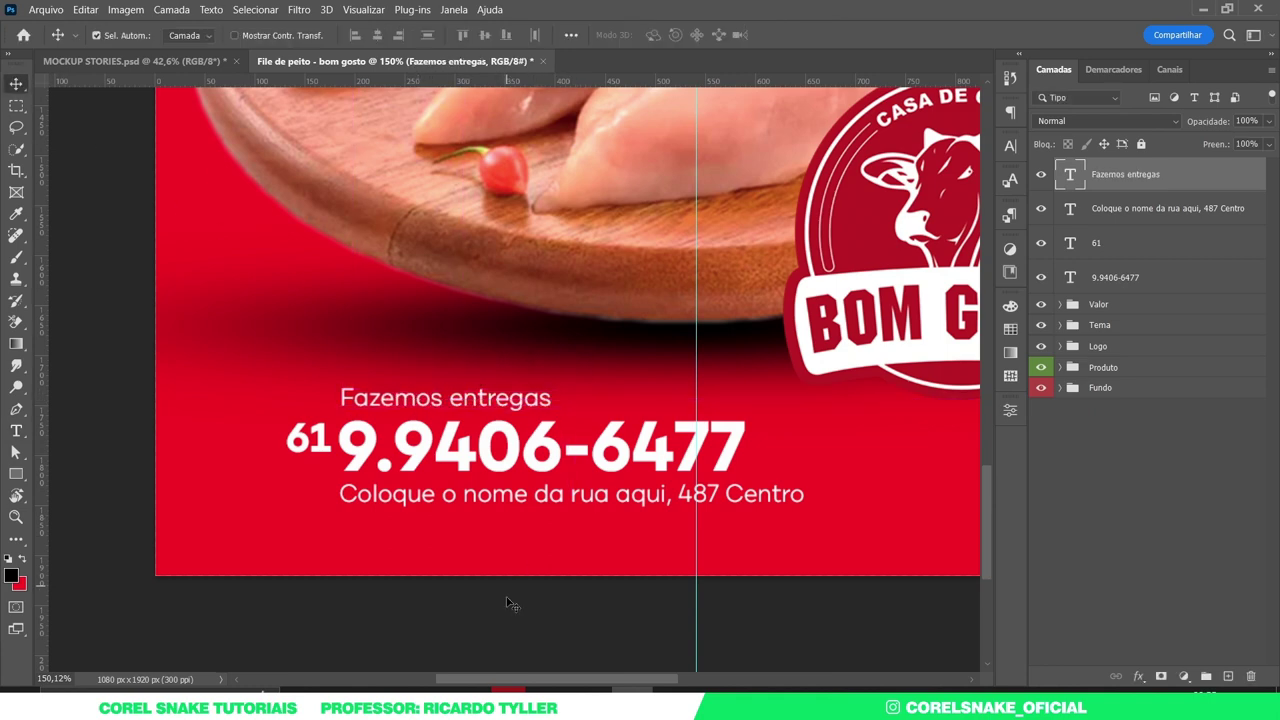
Step: Place the saved WhatsApp icon from Libraries onto the poster and shrink it to a small square
scroll(486, 570, "down", 3)
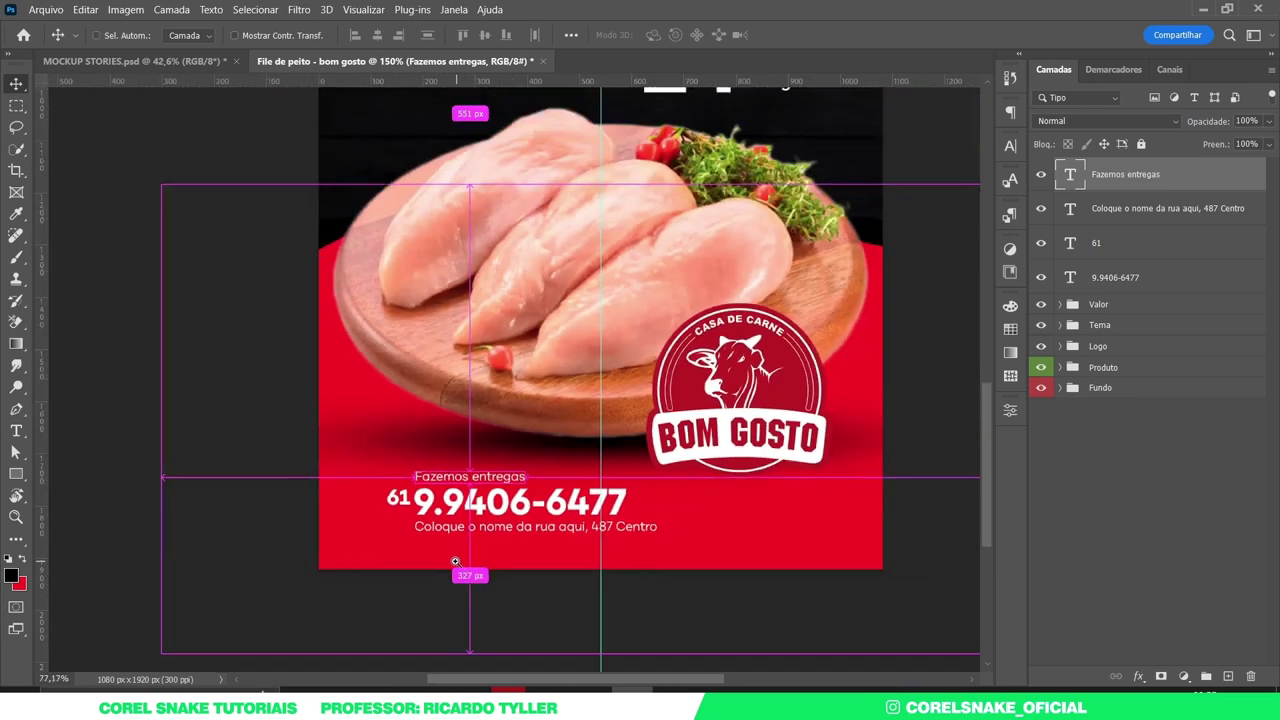
scroll(482, 550, "down", 2)
scroll(481, 548, "down", 2)
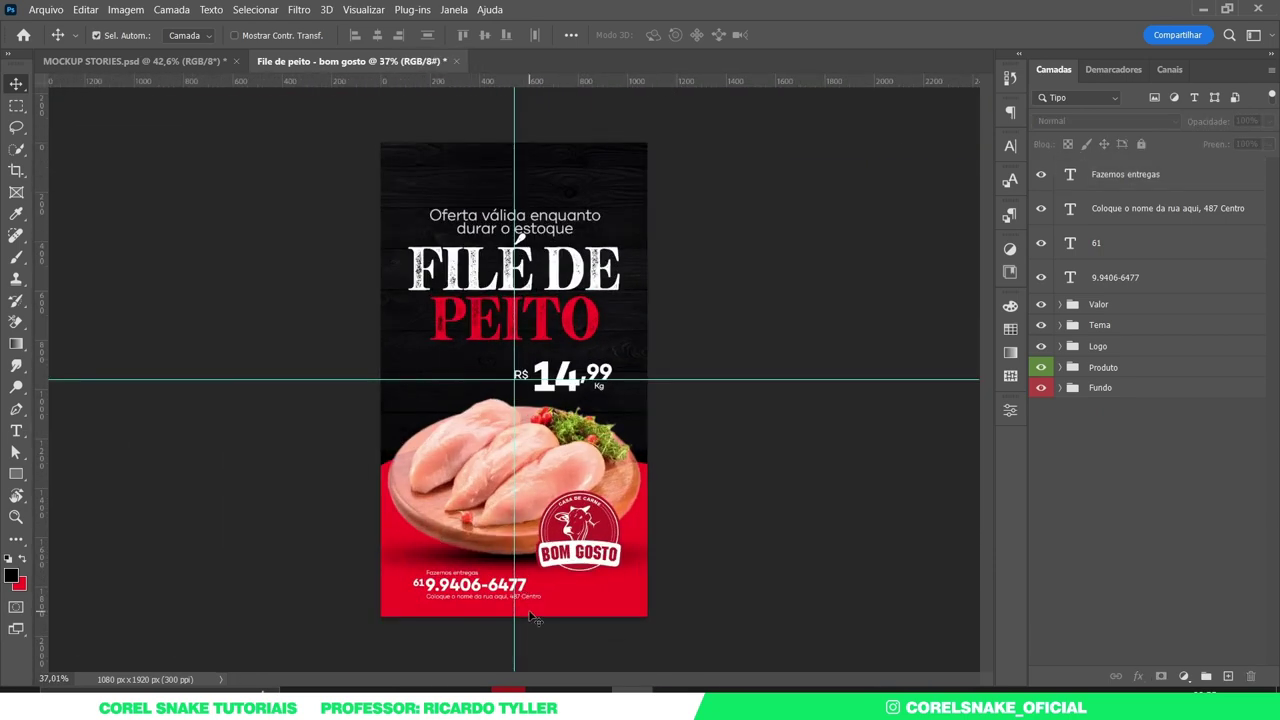
scroll(533, 619, "up", 1)
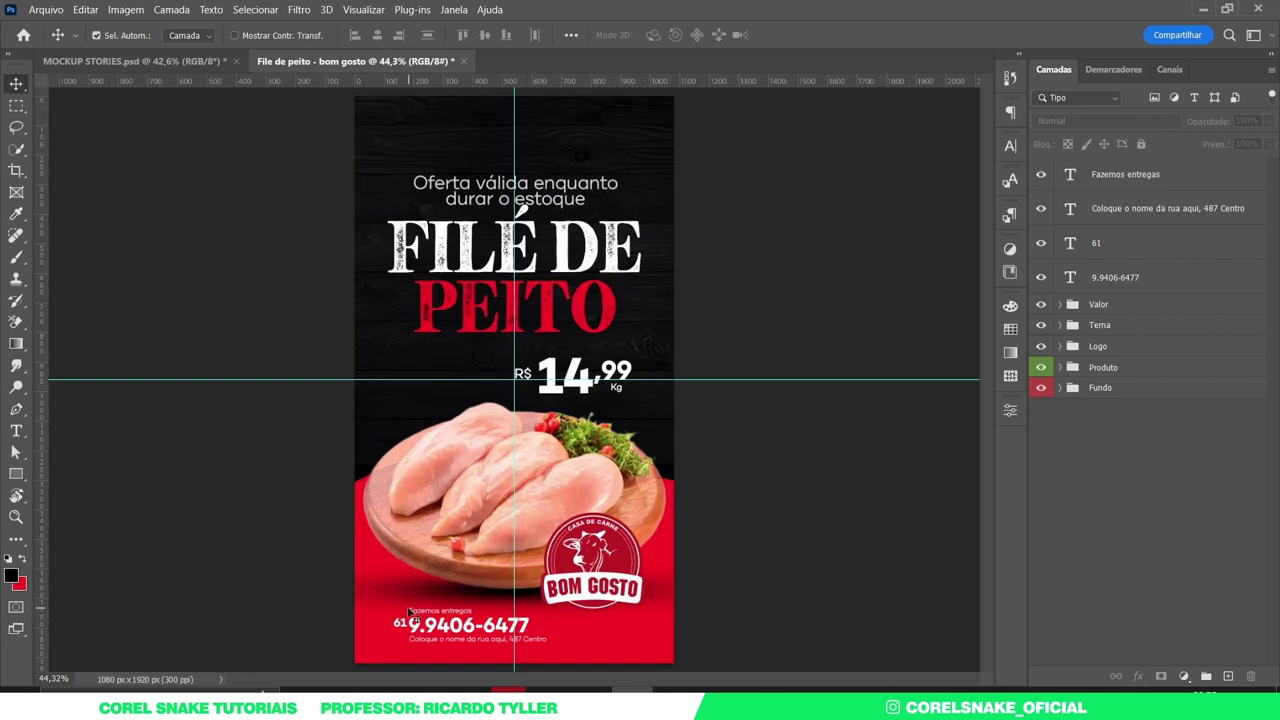
left_click(1010, 274)
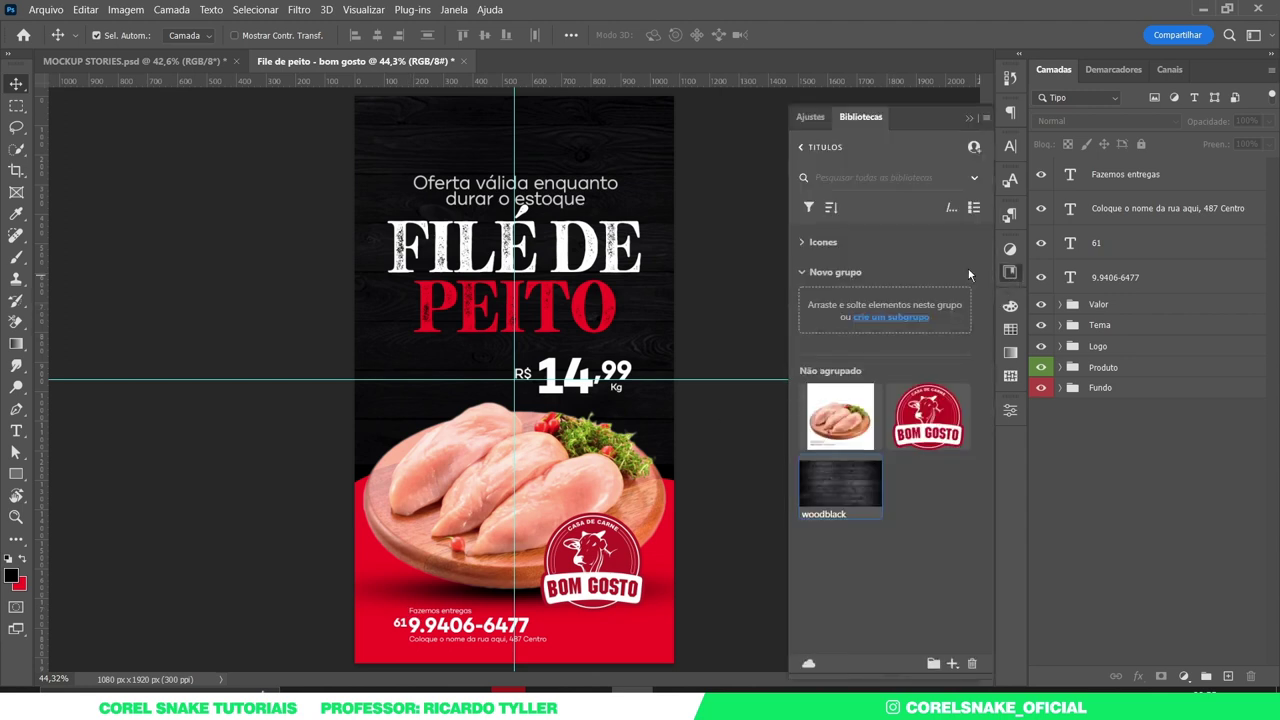
left_click(805, 243)
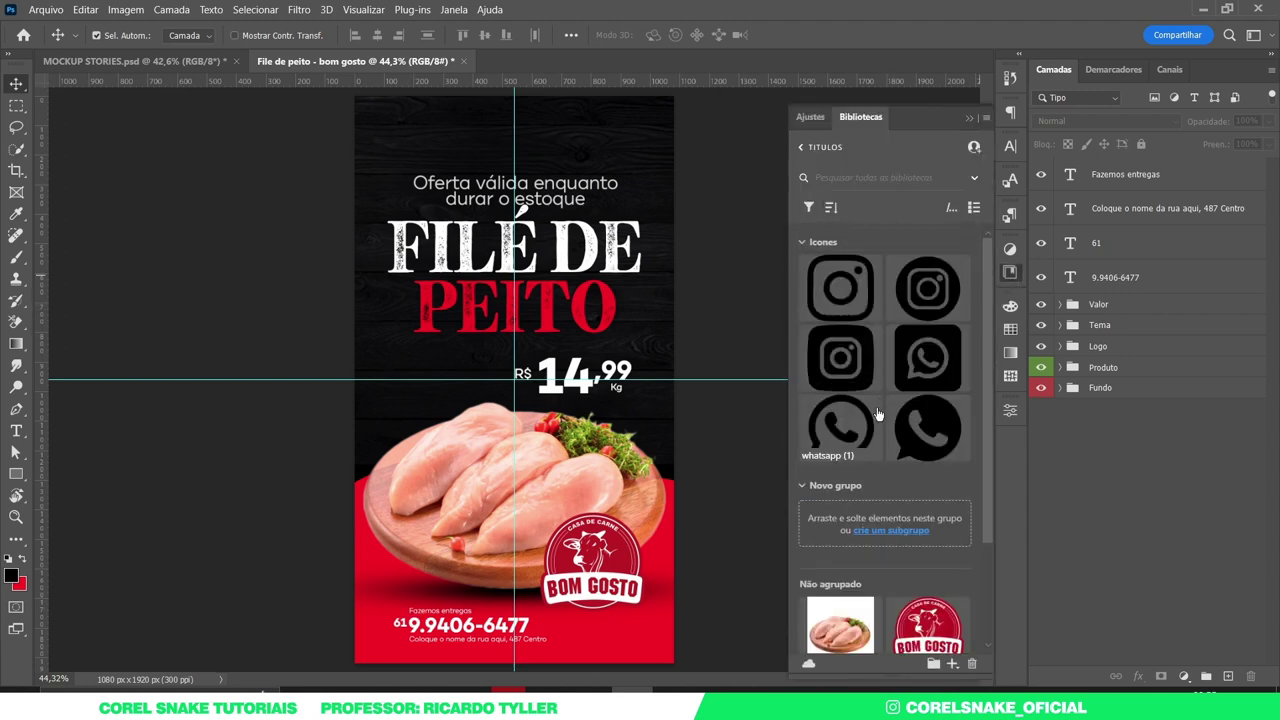
mouse_move(927, 355)
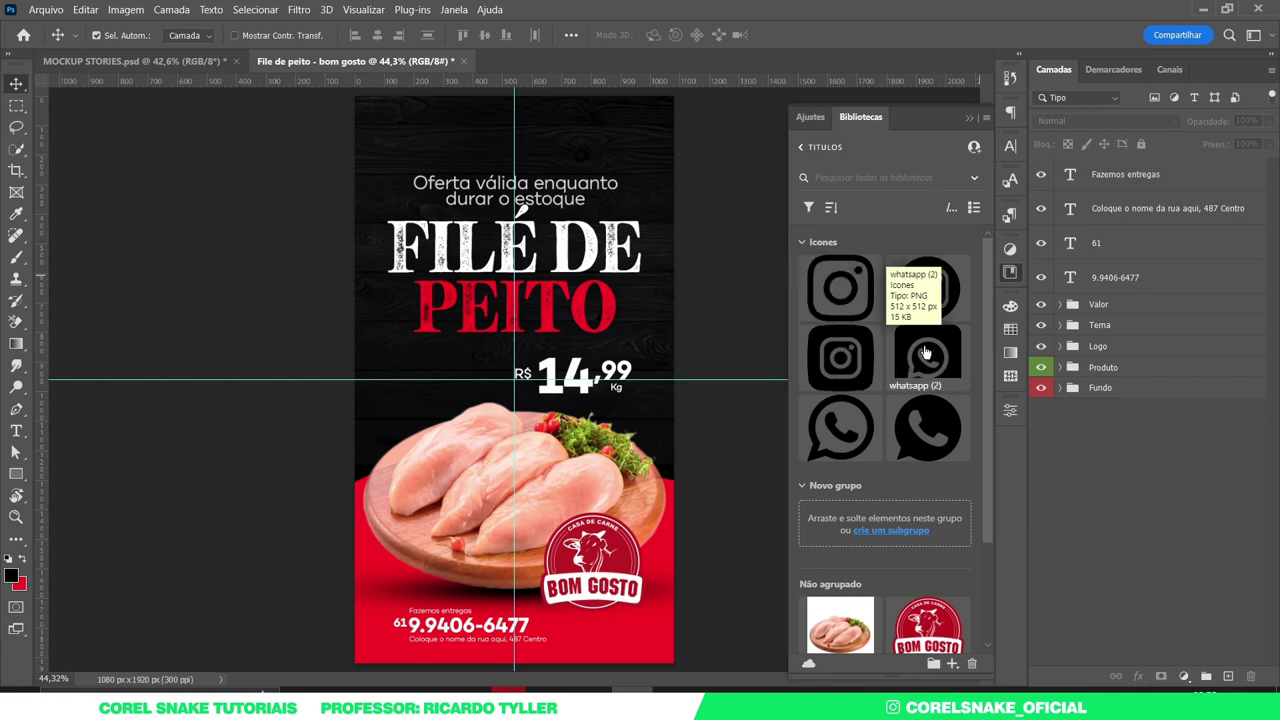
left_click_drag(926, 353, 474, 537)
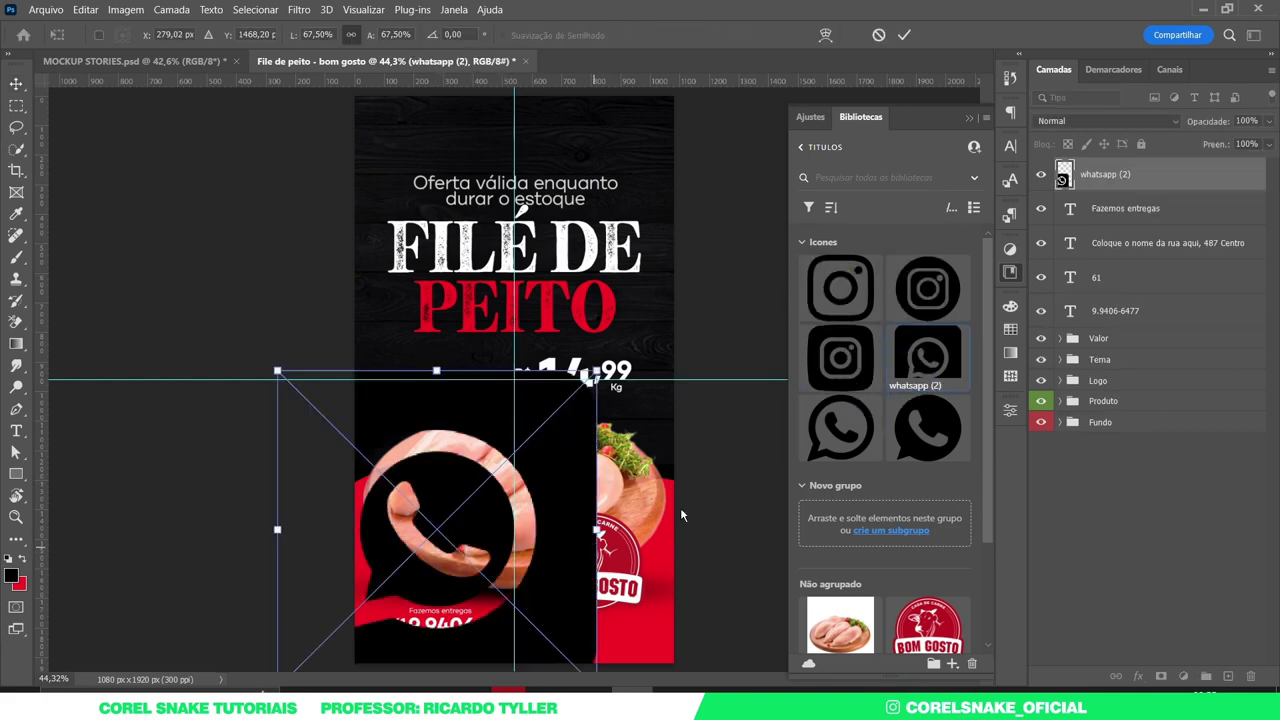
left_click(1010, 272)
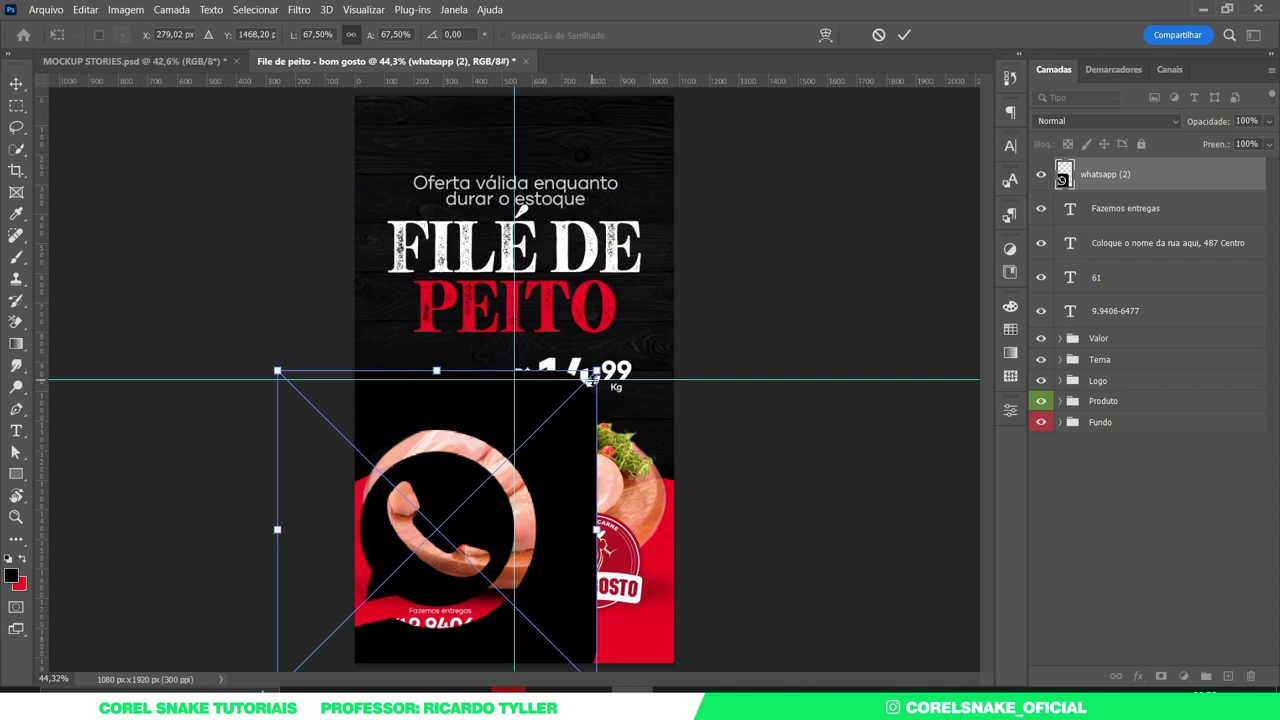
left_click_drag(592, 376, 502, 468)
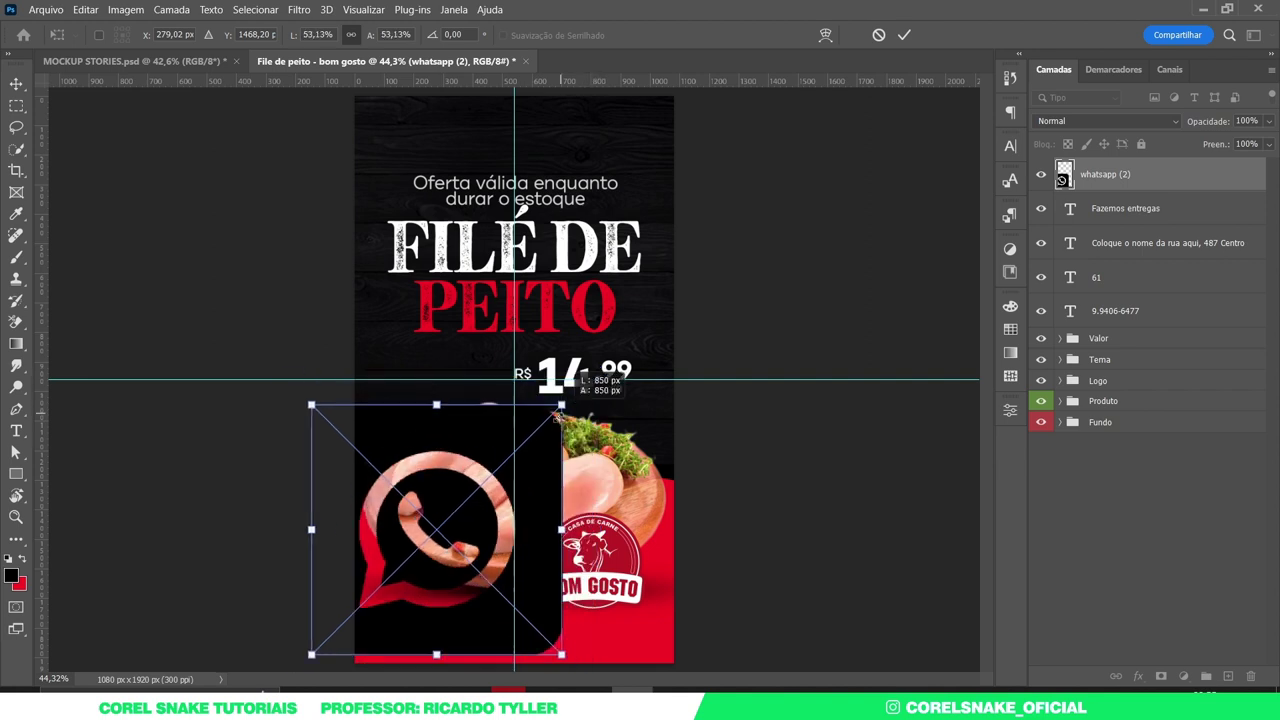
key("Return")
Step: Turn the WhatsApp icon white with Hue/Saturation Lightness +100 and scale it to a small badge
key("ctrl")
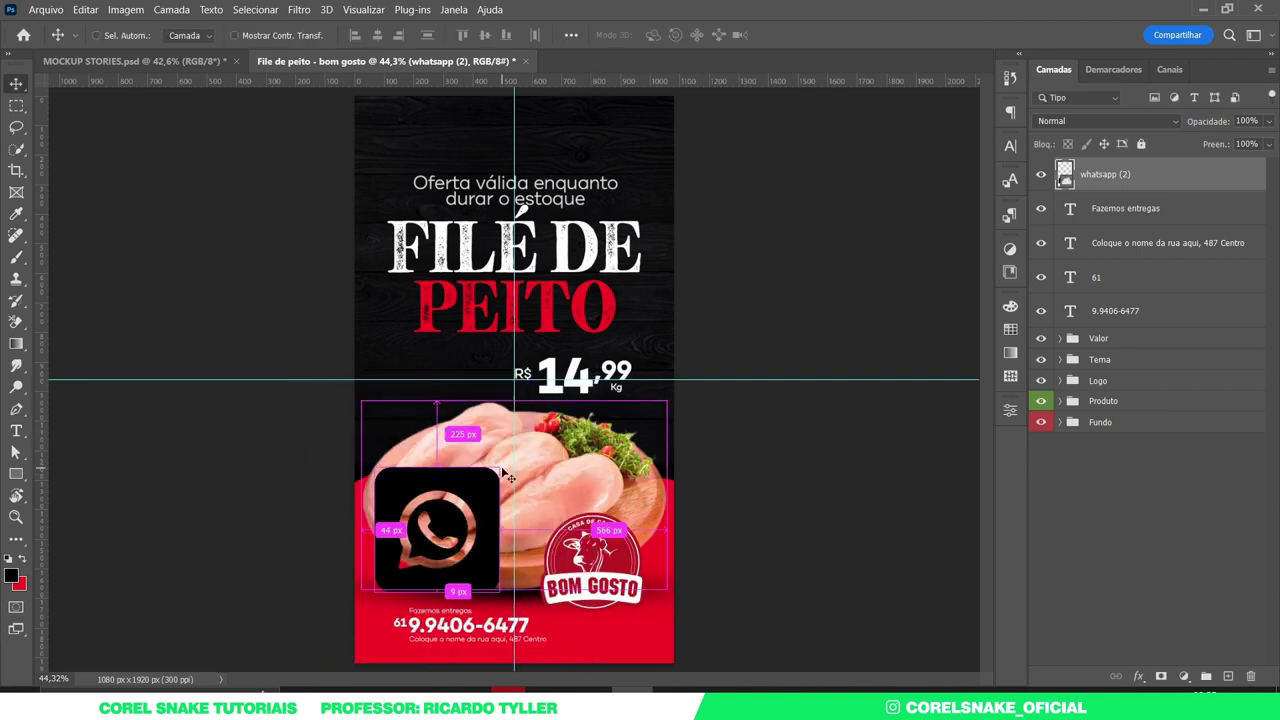
key("ctrl+u")
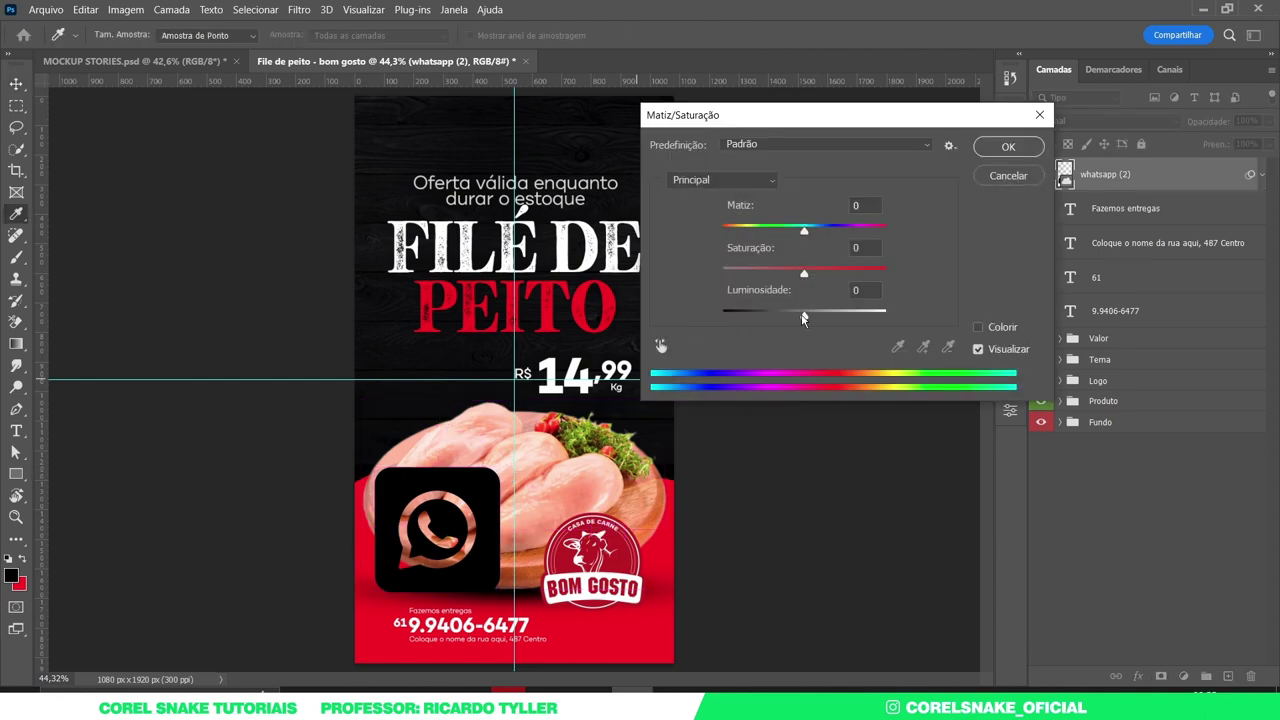
left_click_drag(807, 318, 887, 318)
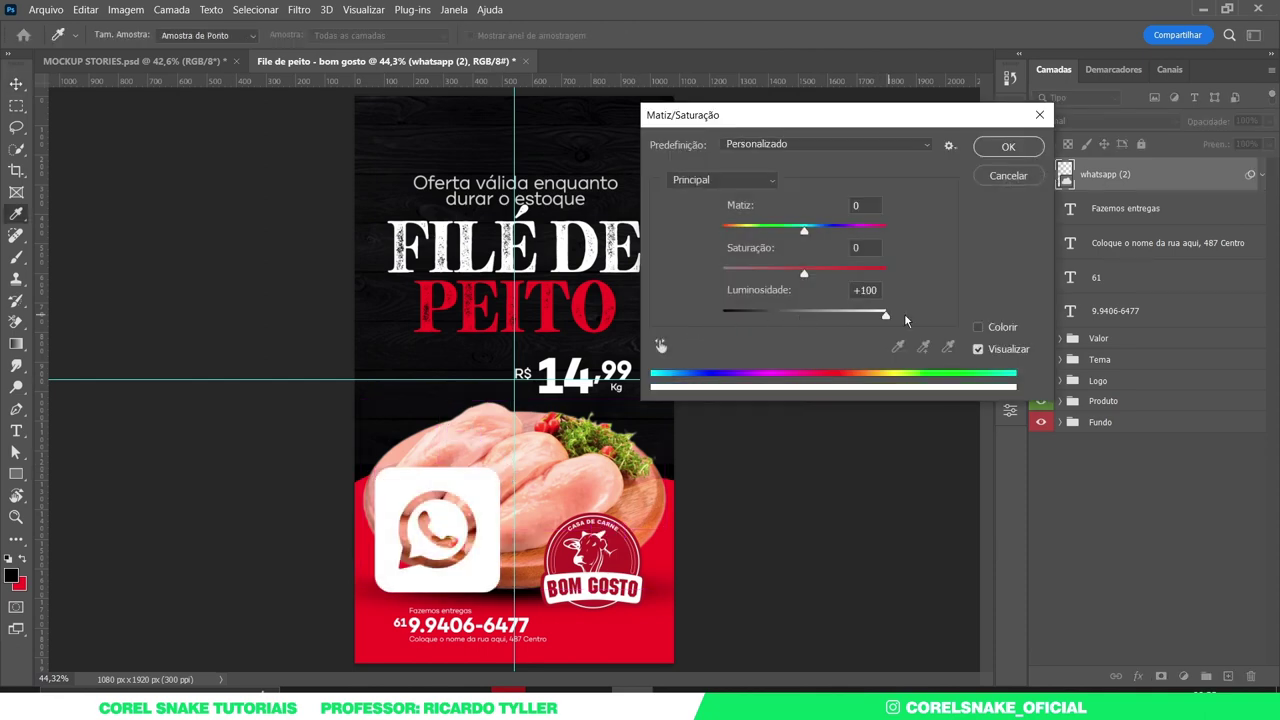
left_click(1006, 150)
key("ctrl+t")
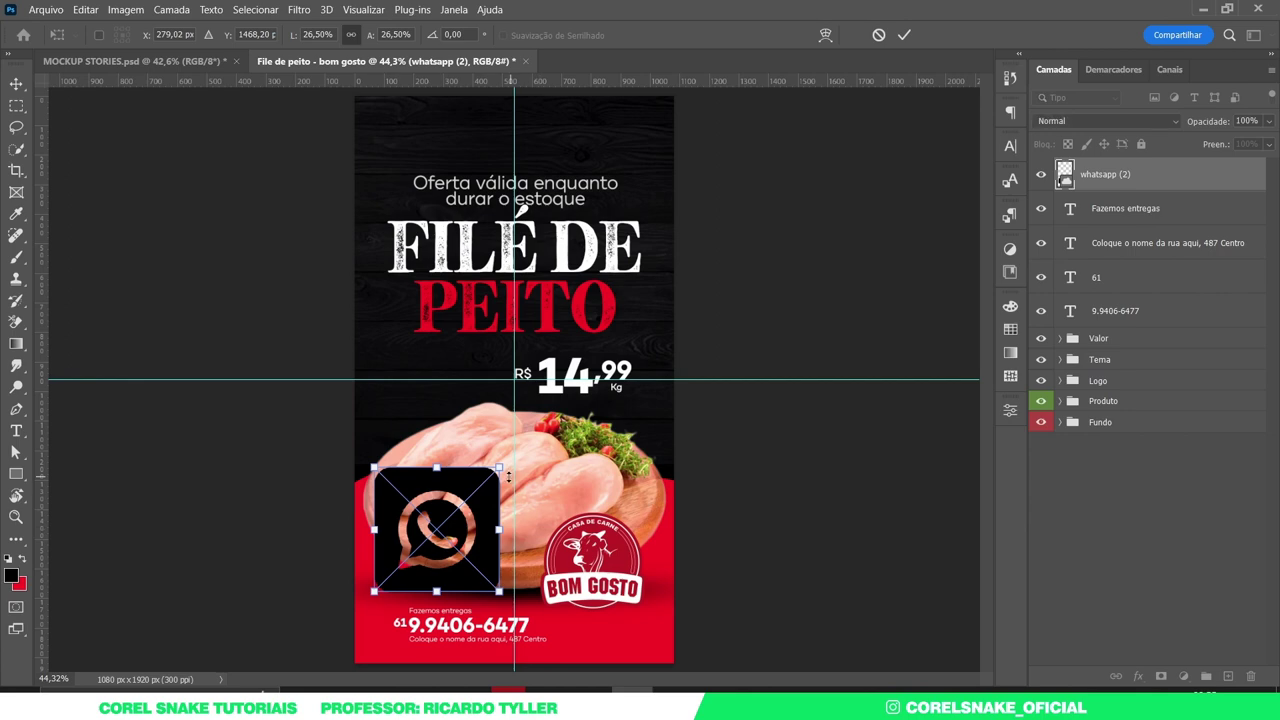
left_click_drag(498, 467, 385, 562)
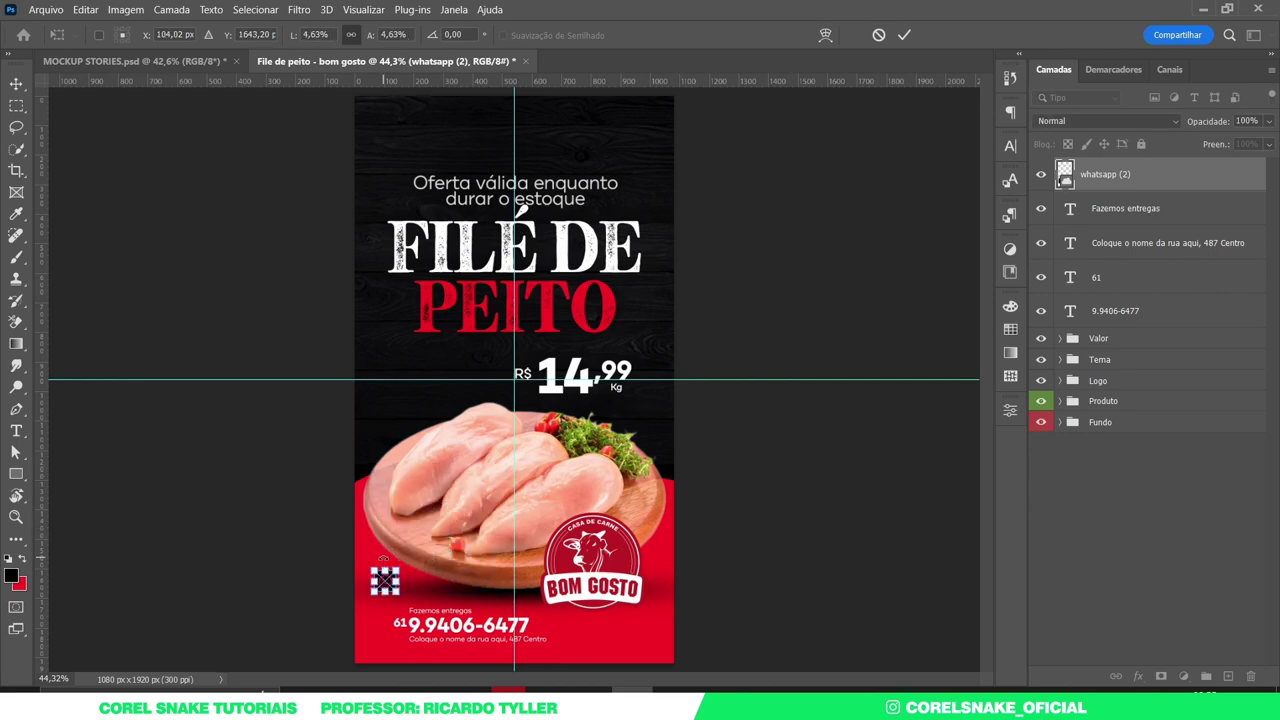
key("Return")
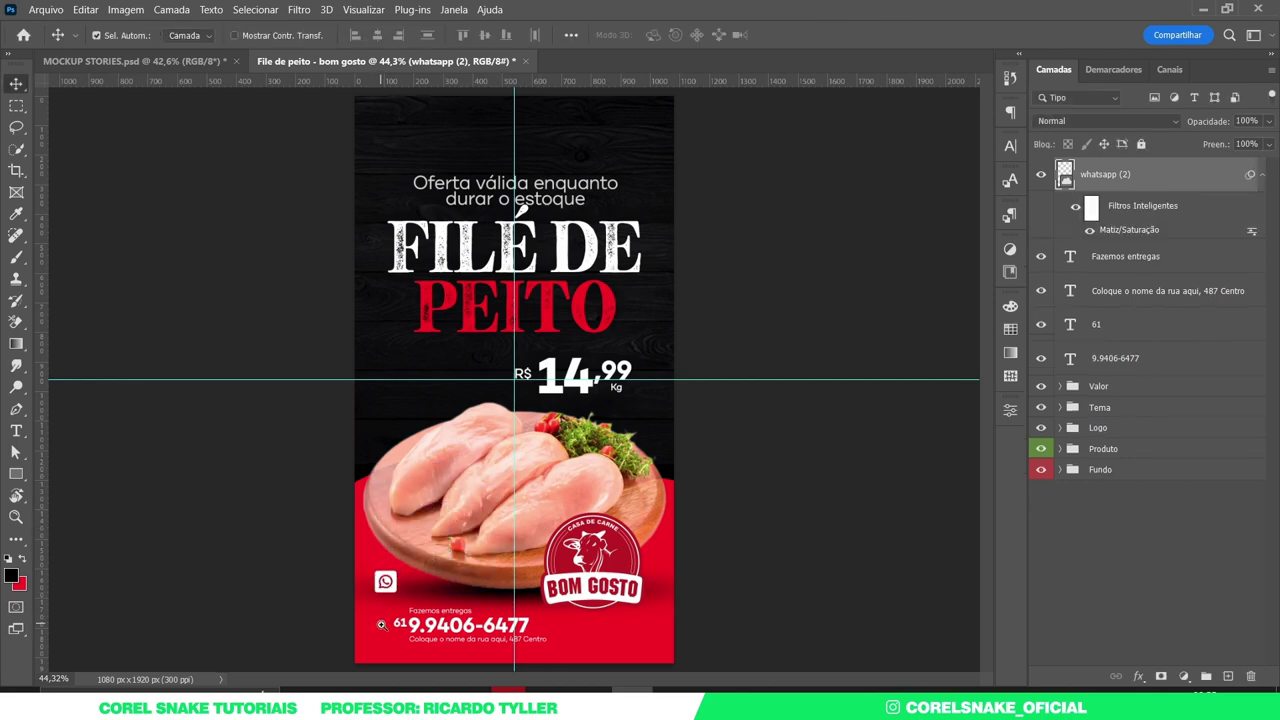
Step: Move the WhatsApp icon beside the phone number and scale it smaller
scroll(378, 612, "up", 1)
scroll(400, 625, "up", 2)
scroll(420, 520, "up", 2)
scroll(440, 400, "up", 1)
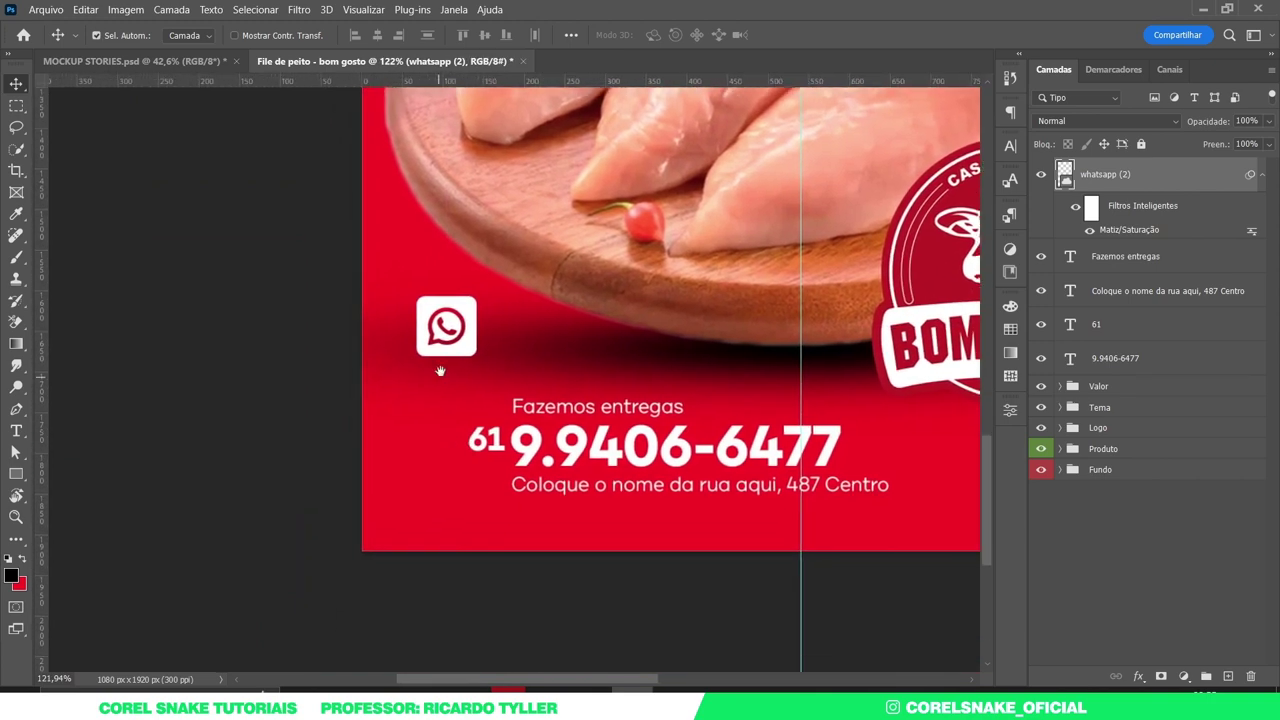
left_click_drag(458, 316, 460, 410)
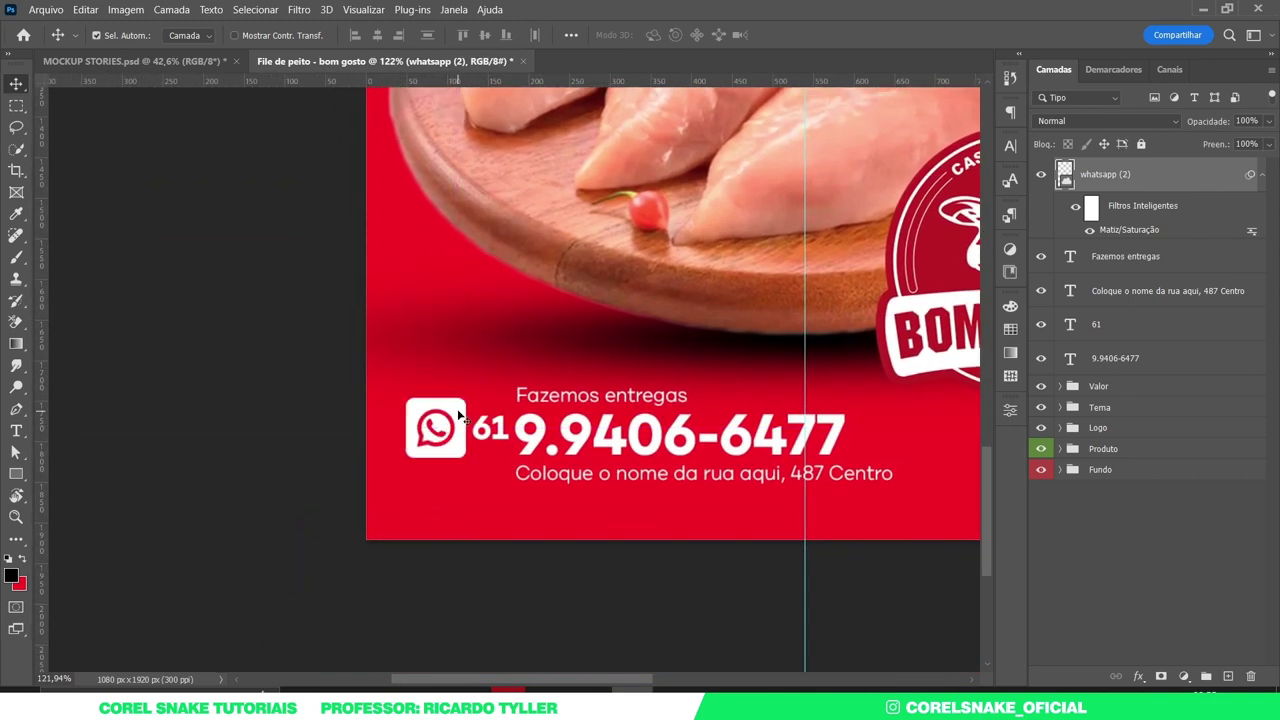
key("ctrl+t")
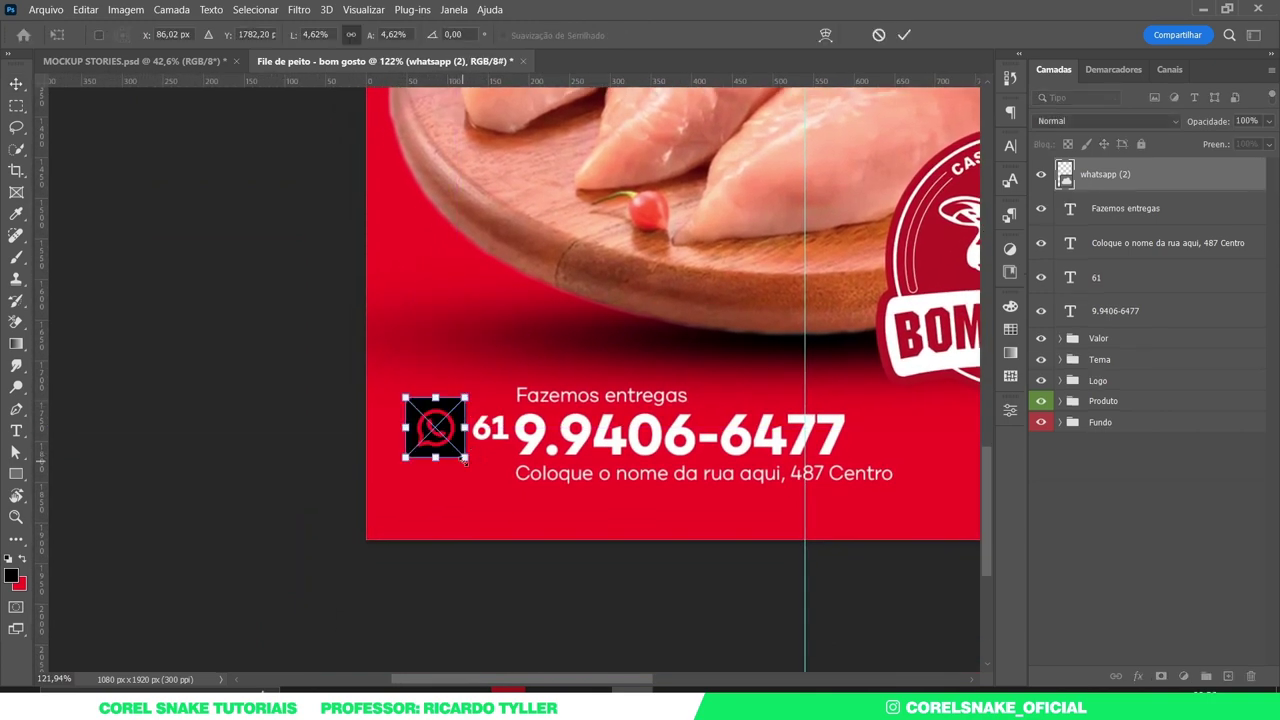
left_click_drag(460, 460, 437, 432)
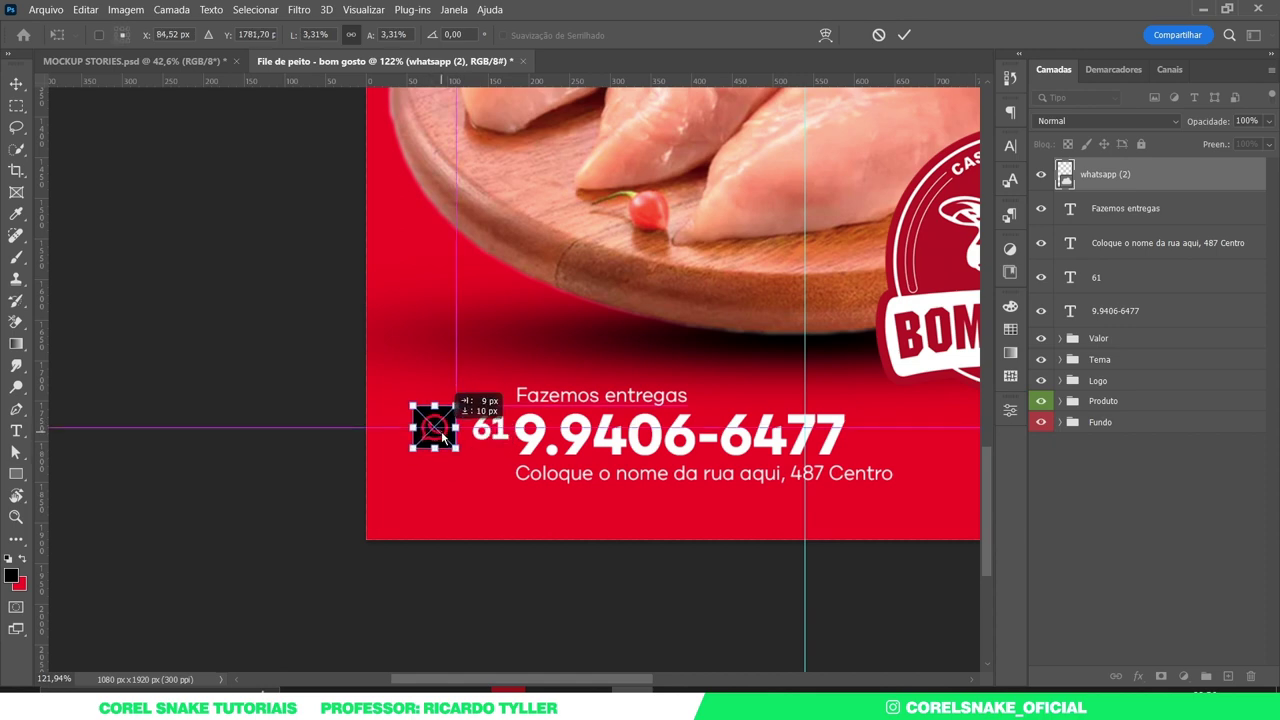
key("Return")
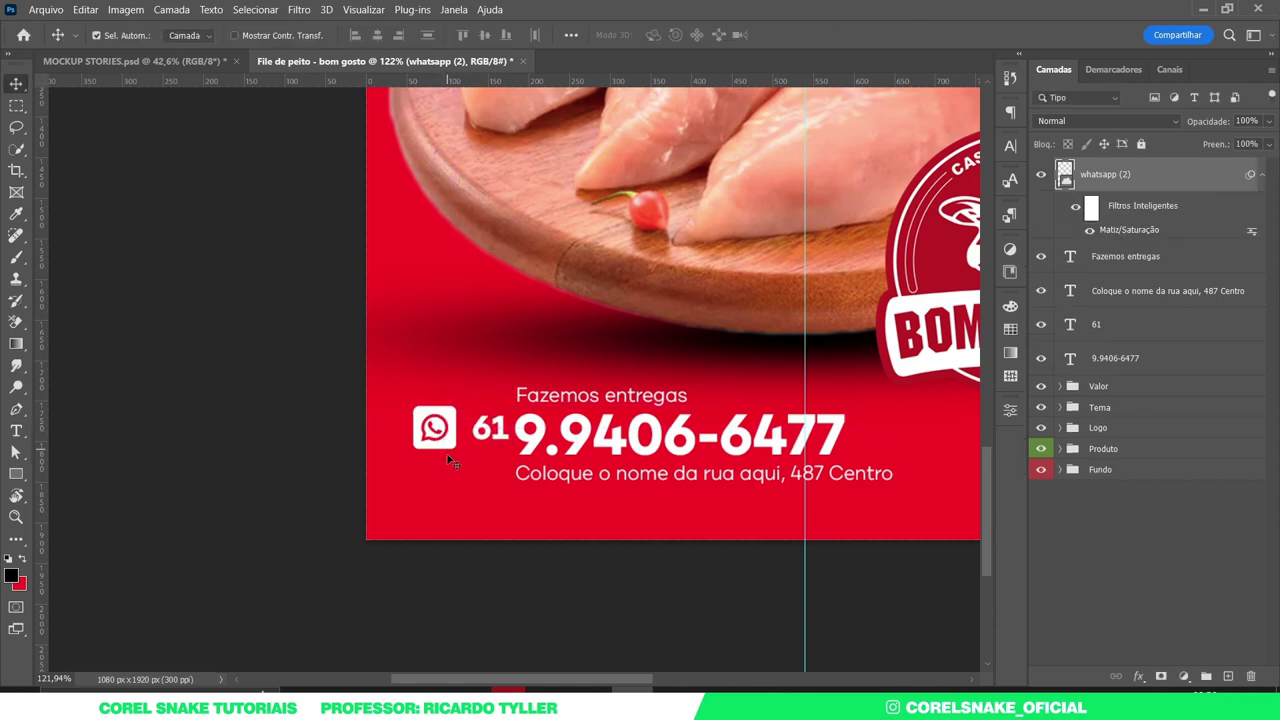
Step: Enlarge the WhatsApp icon slightly so it matches the number's height
key("ctrl+t")
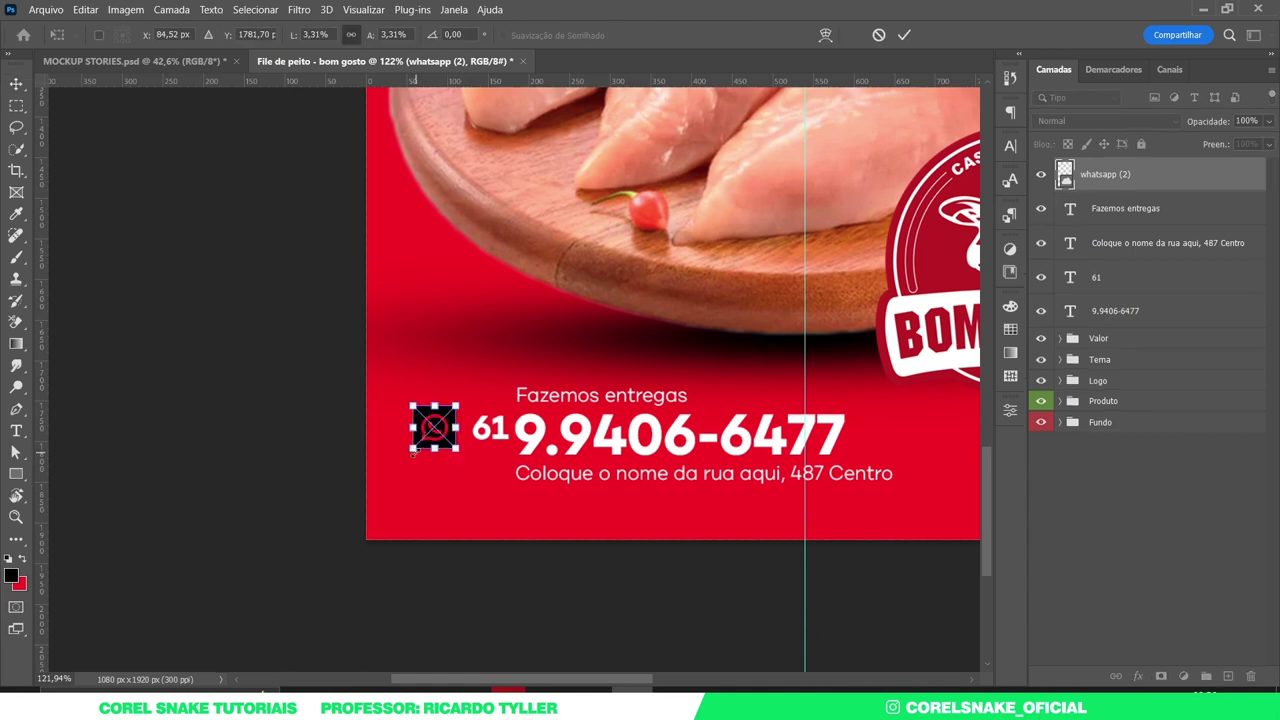
left_click_drag(413, 450, 400, 462)
key("Return")
scroll(471, 543, "down", 1)
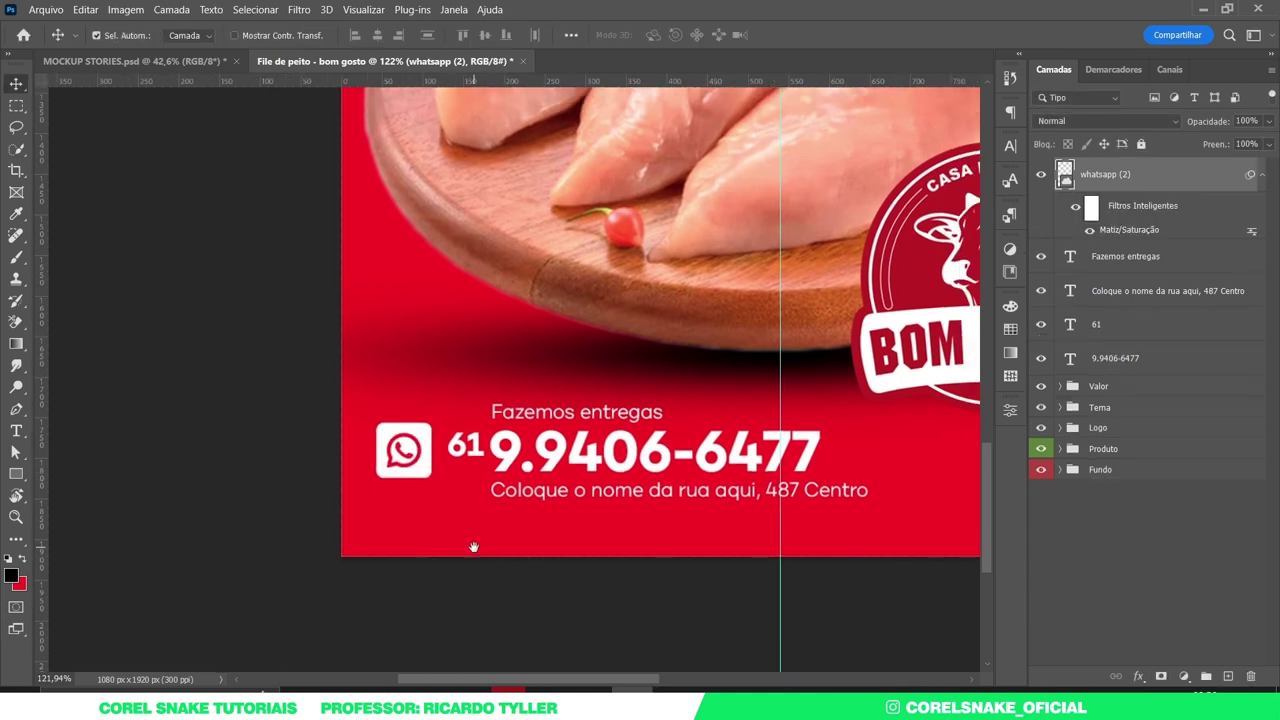
scroll(500, 530, "down", 2)
scroll(520, 520, "down", 1)
scroll(534, 509, "down", 1)
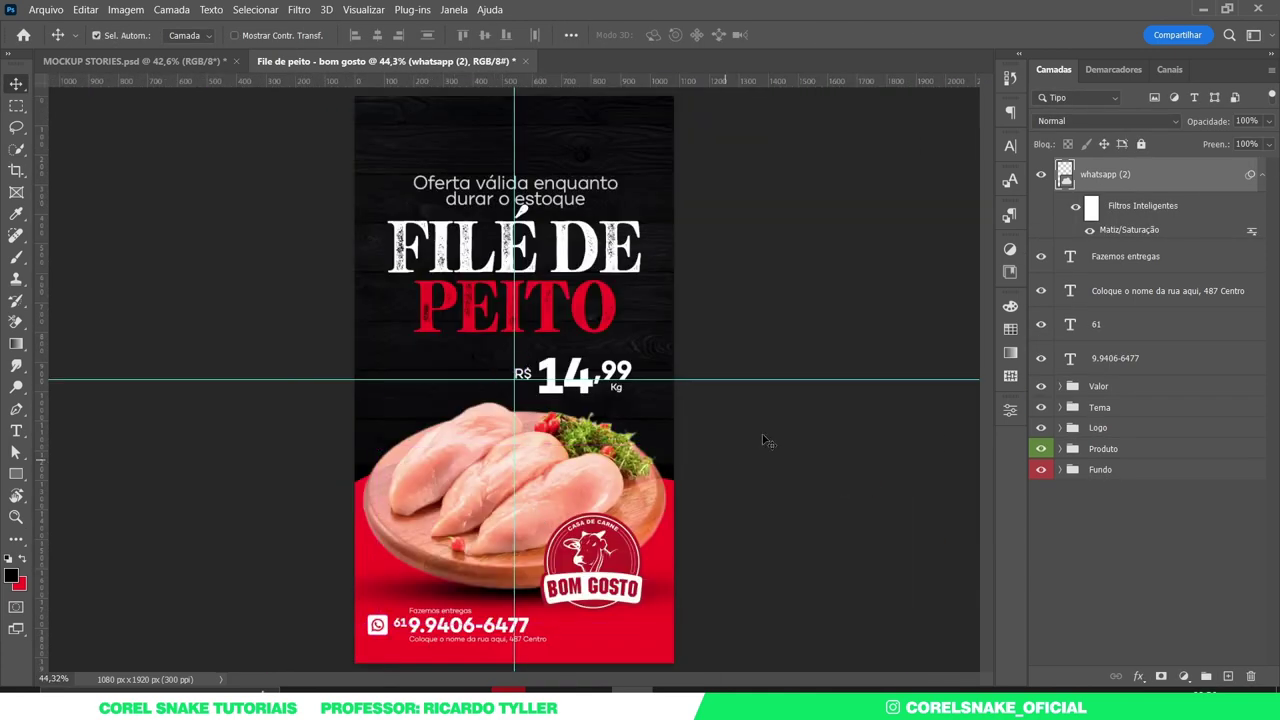
Step: Group the WhatsApp icon and four contact text layers as 'Contato', then select the icon layer
left_click(1117, 360, "shift")
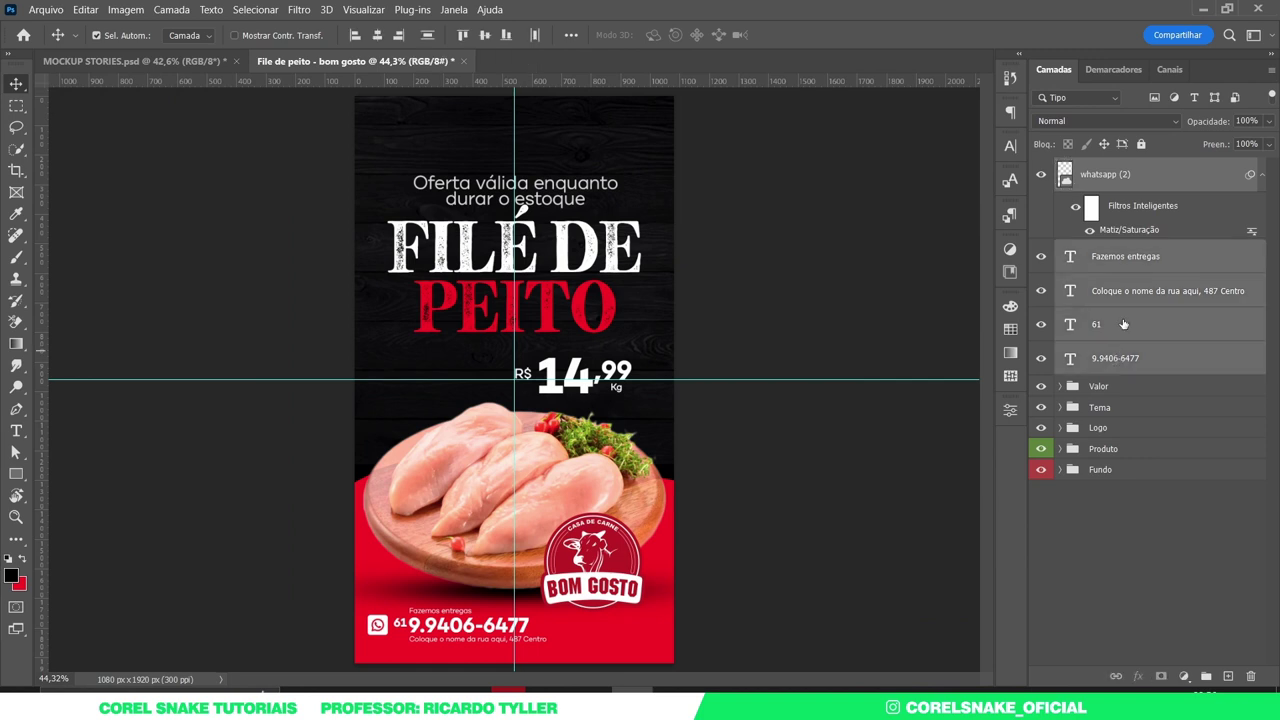
key("ctrl+g")
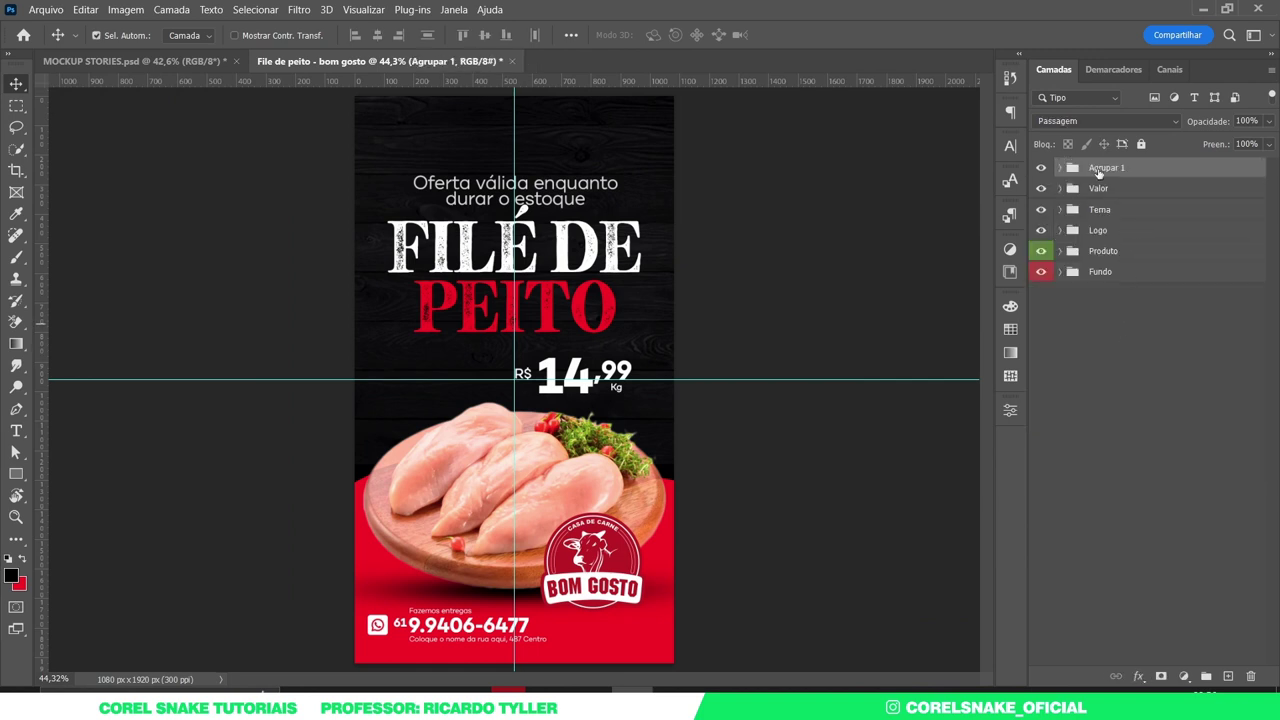
double_click(1099, 170)
type("C")
type("ontat")
key("Return")
left_click(1062, 168)
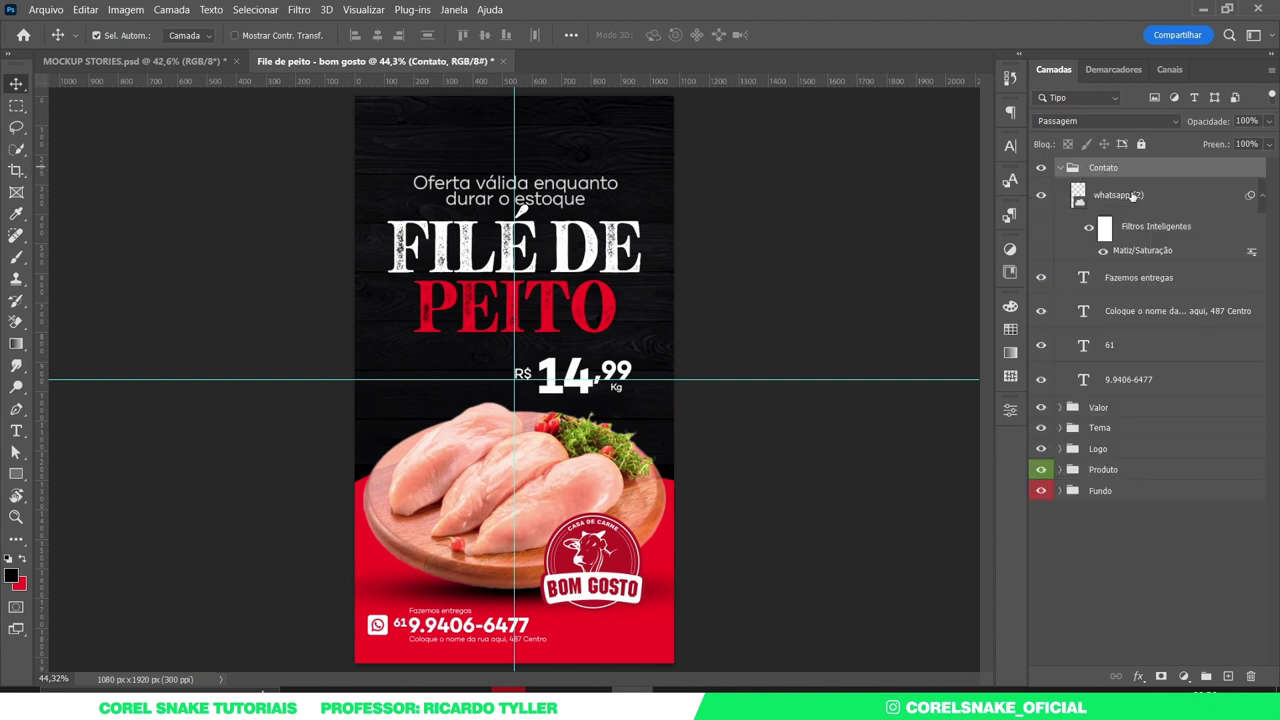
left_click(1133, 196)
Step: Link the WhatsApp icon layer with all the contact text layers (Vincular camadas)
left_click(1137, 383, "shift")
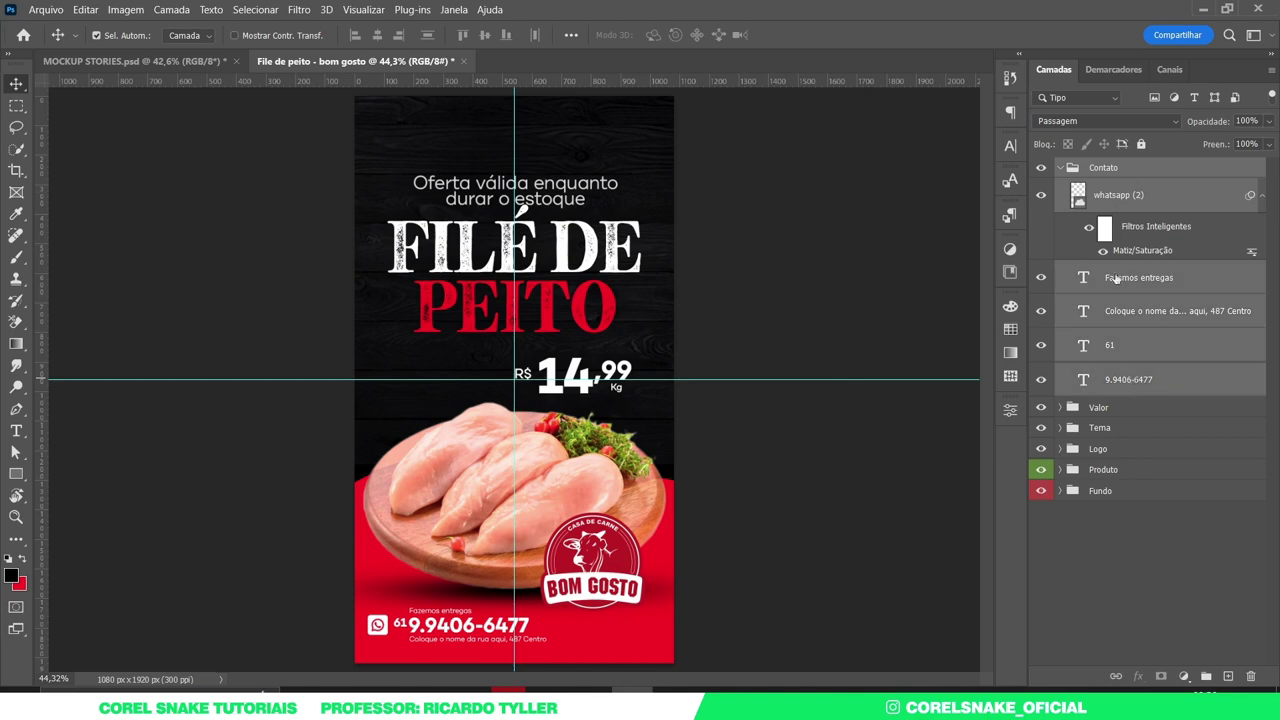
left_click(1121, 199)
left_click(1121, 384, "shift")
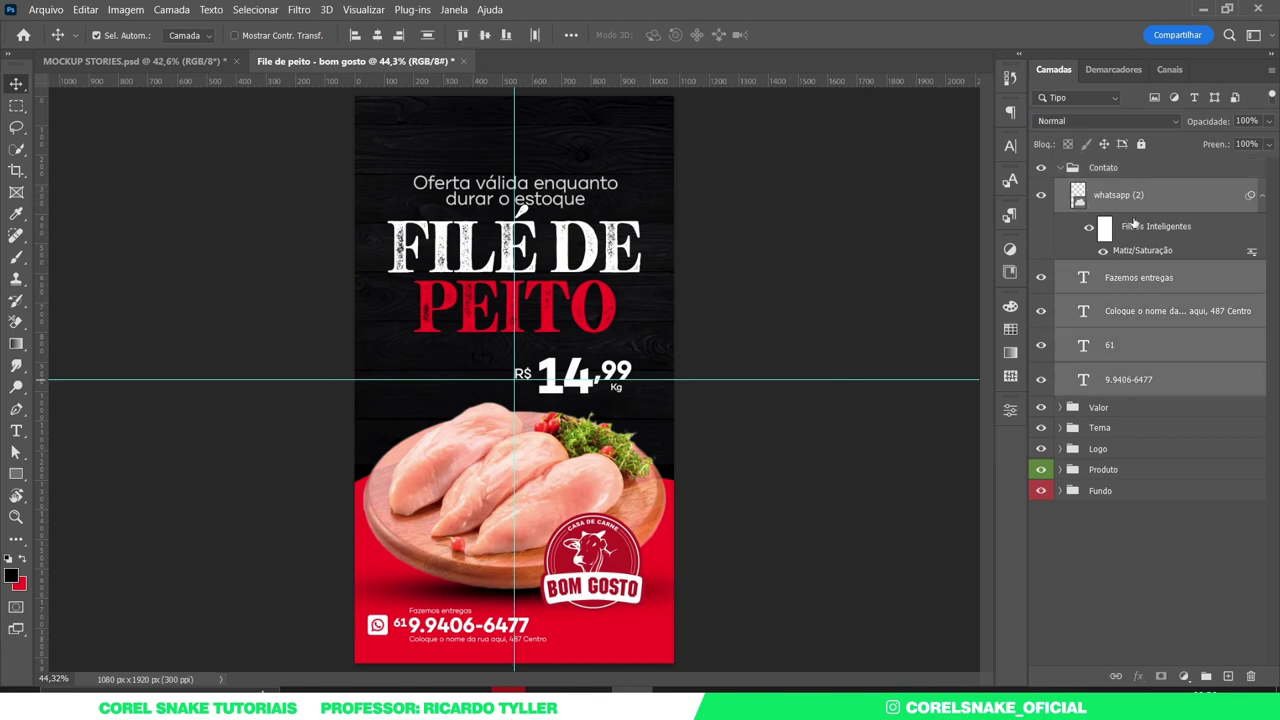
left_click(1262, 199)
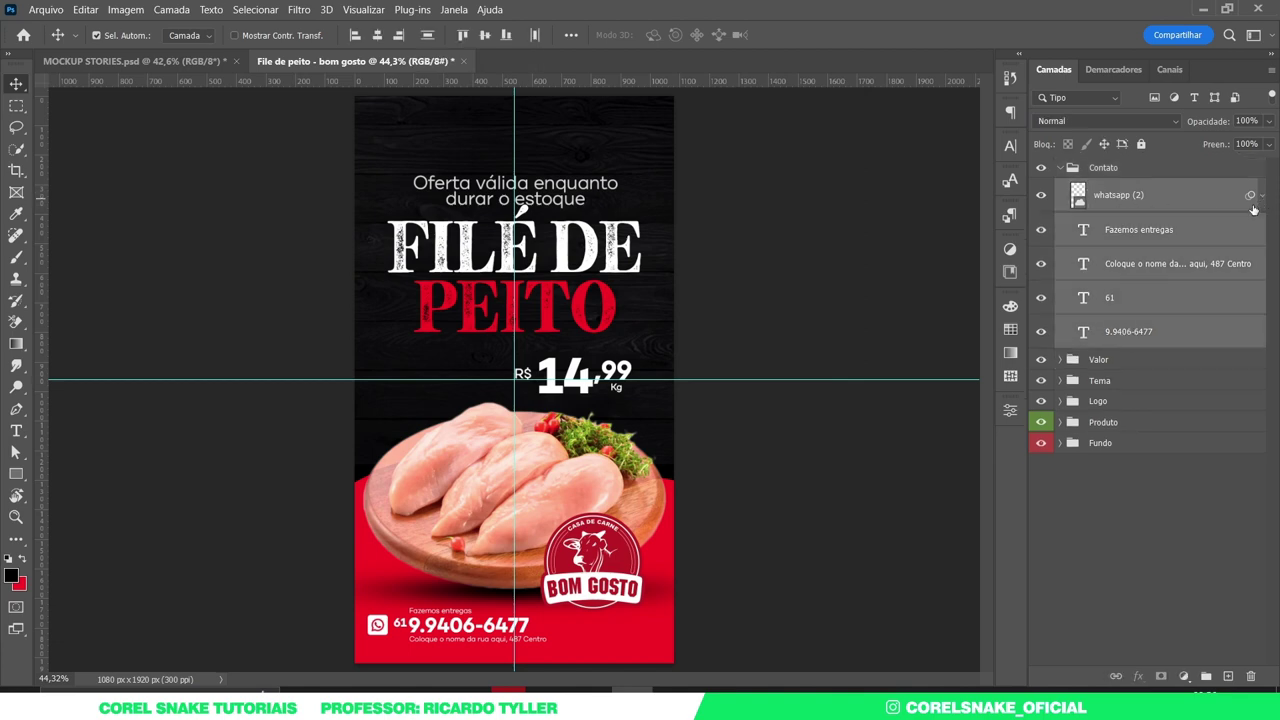
right_click(1149, 210)
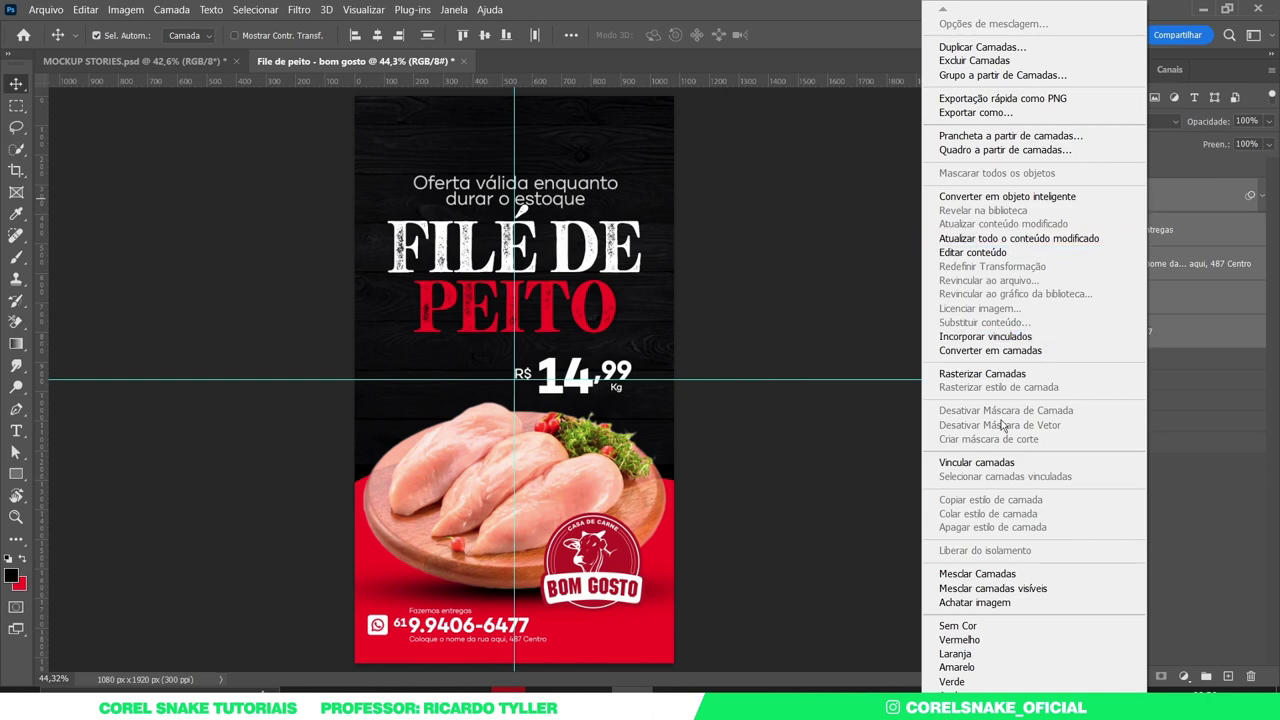
left_click(1190, 361)
left_click(1118, 200)
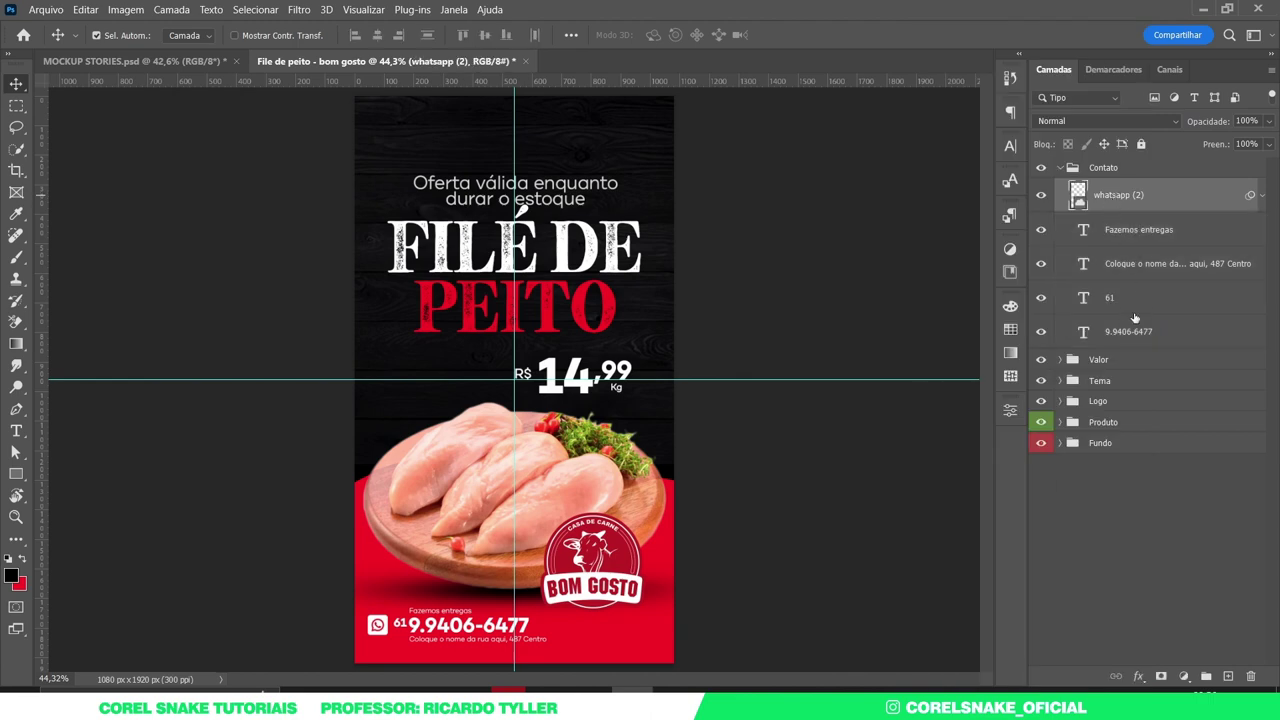
left_click(1128, 333, "shift")
right_click(1121, 236)
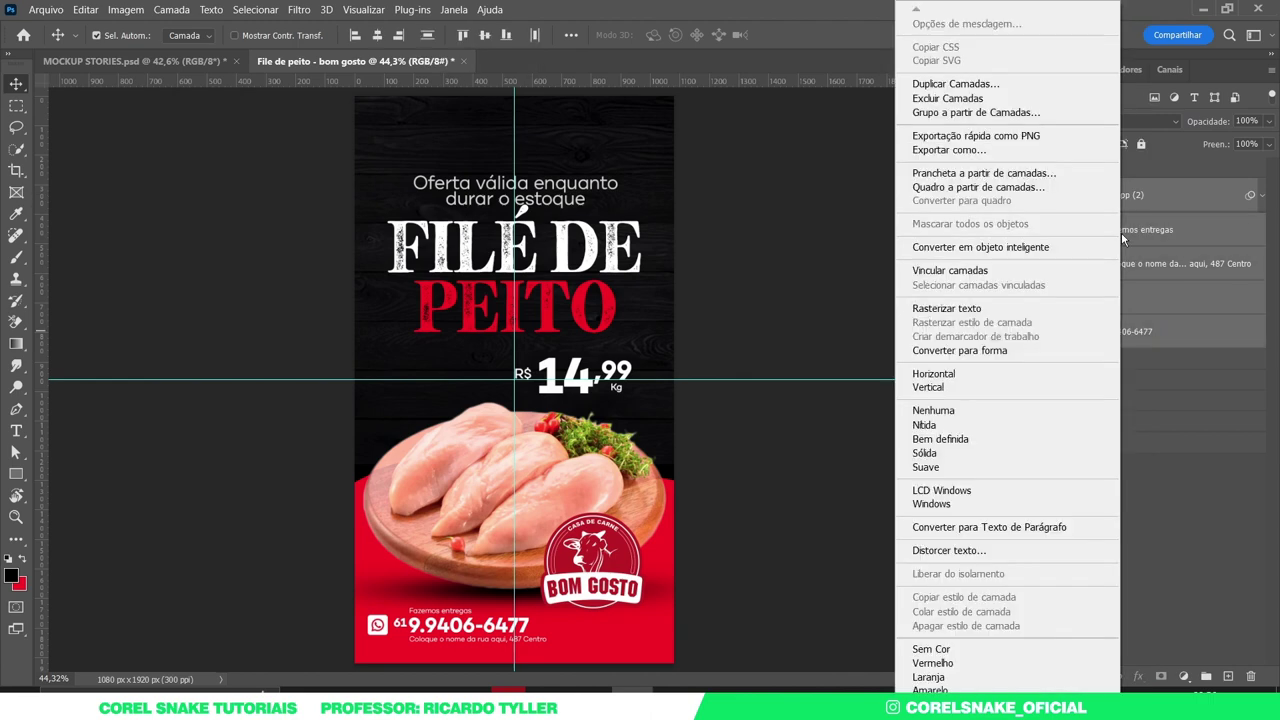
left_click(987, 270)
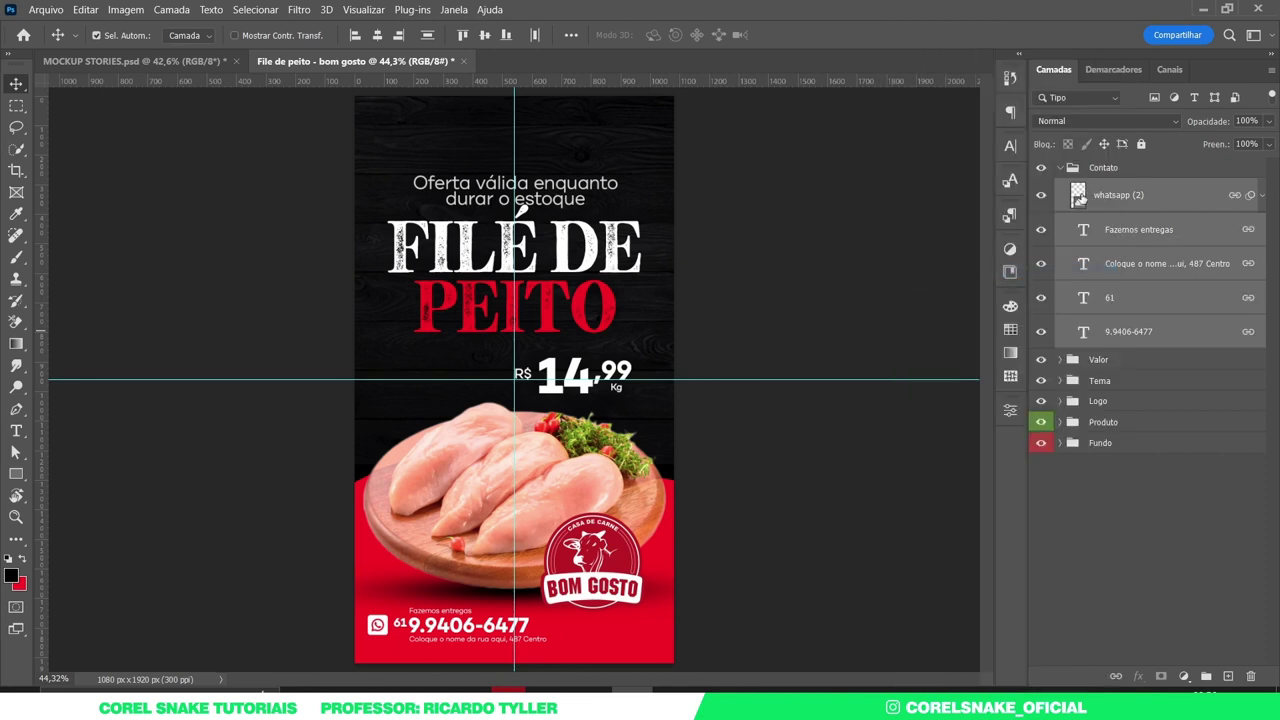
Step: Nudge the whole contact block right and rescale it at the poster's lower left
left_click(1060, 168)
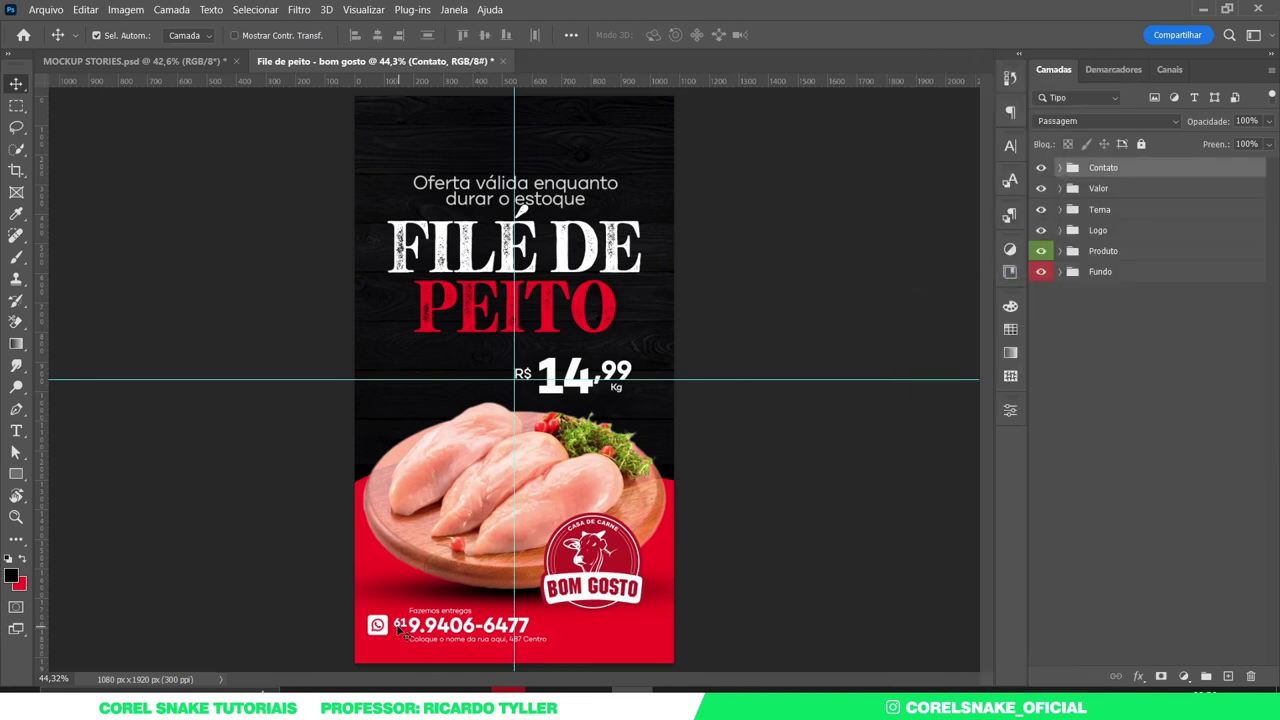
left_click_drag(396, 628, 449, 626)
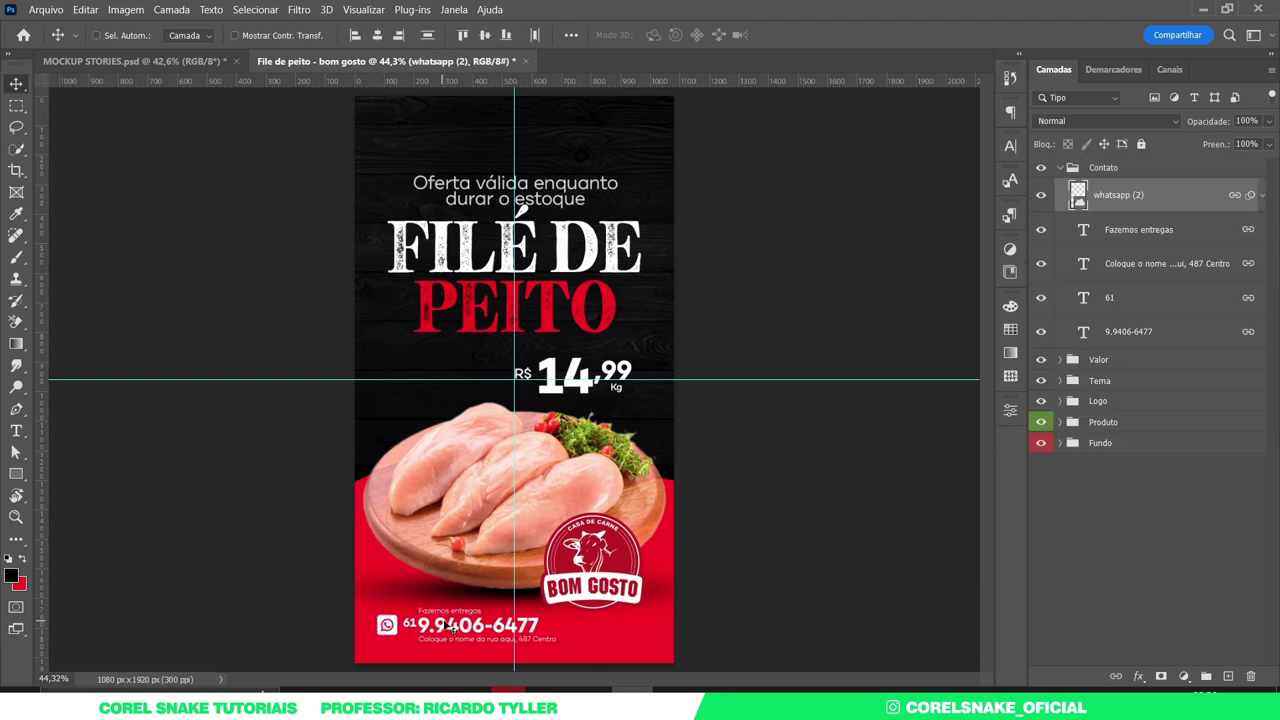
key("ctrl+t")
mouse_move(556, 645)
left_mouse_down()
mouse_move(470, 638)
mouse_move(530, 612)
left_mouse_up()
key("Return")
key("ctrl+t")
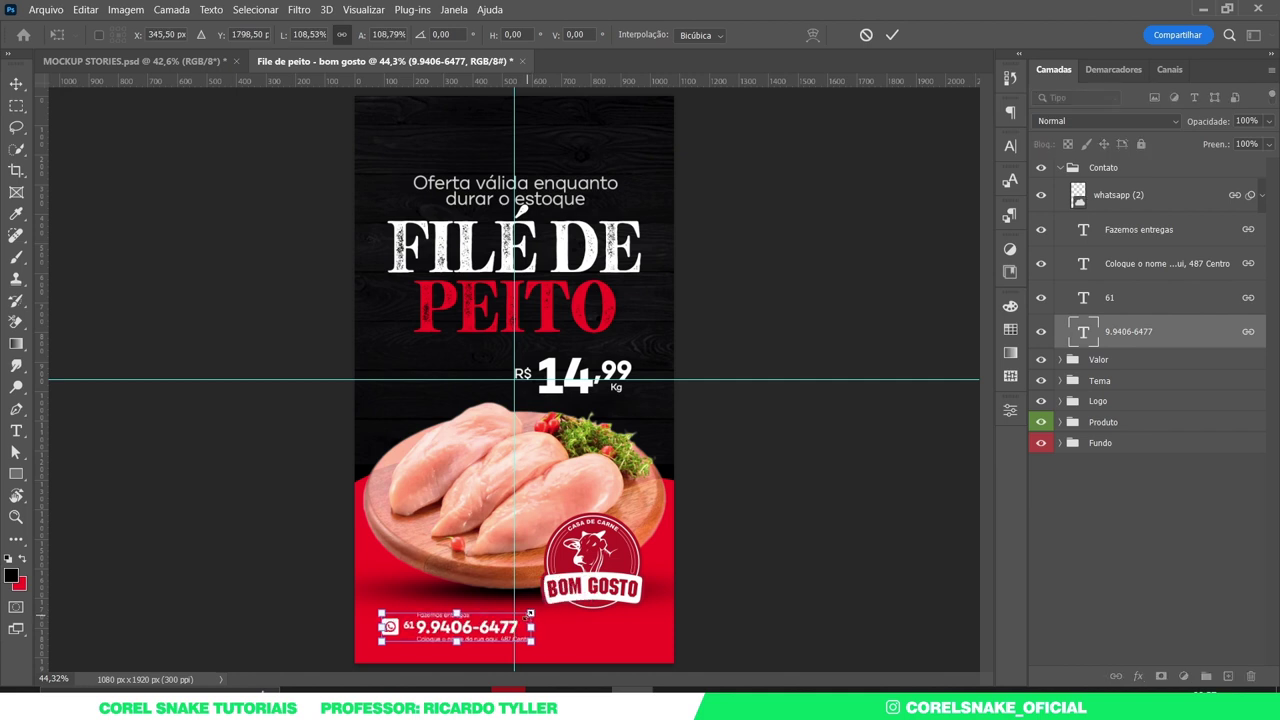
key("Return")
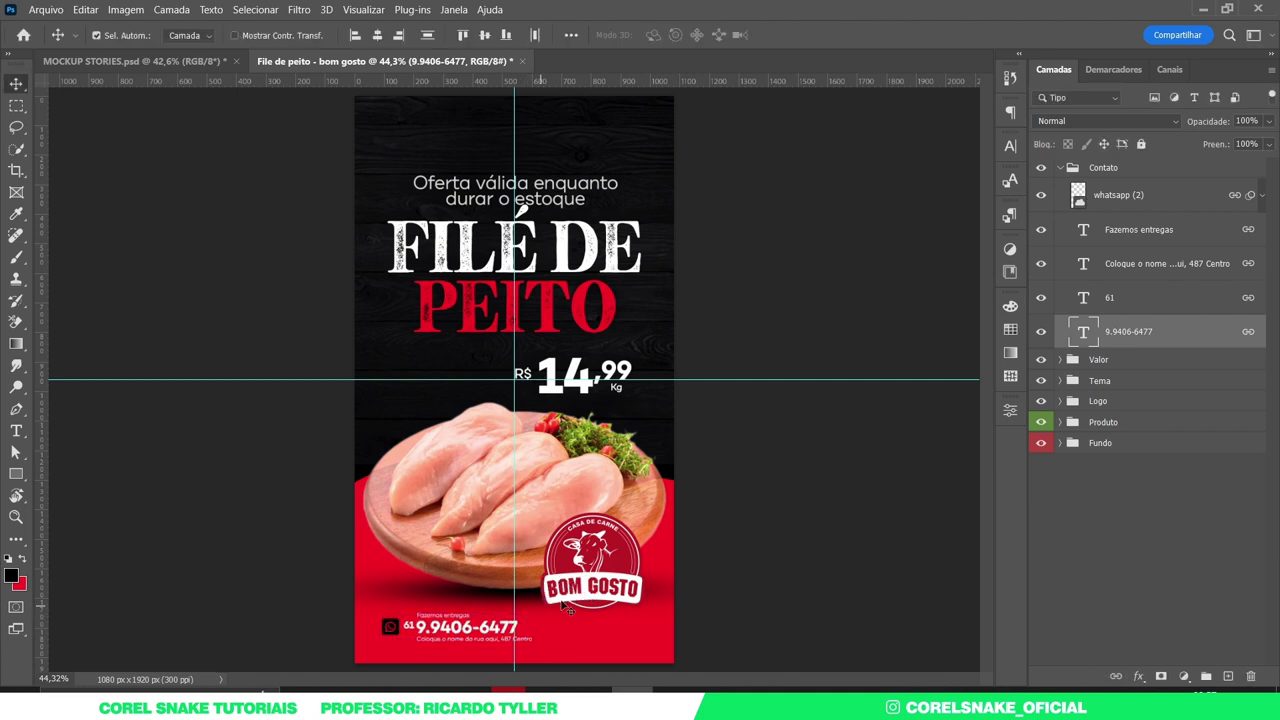
Step: Select the WhatsApp icon layer and show its smart filters
left_click(849, 549)
left_click(409, 630)
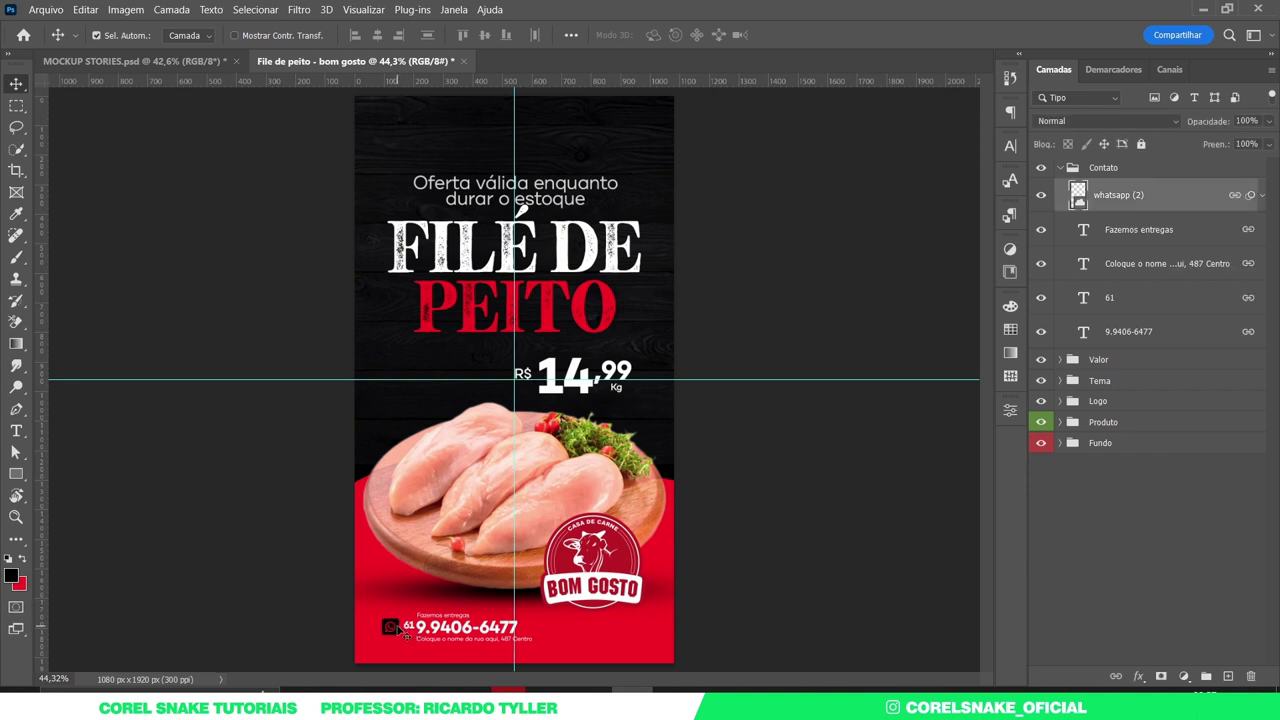
left_click(1261, 197)
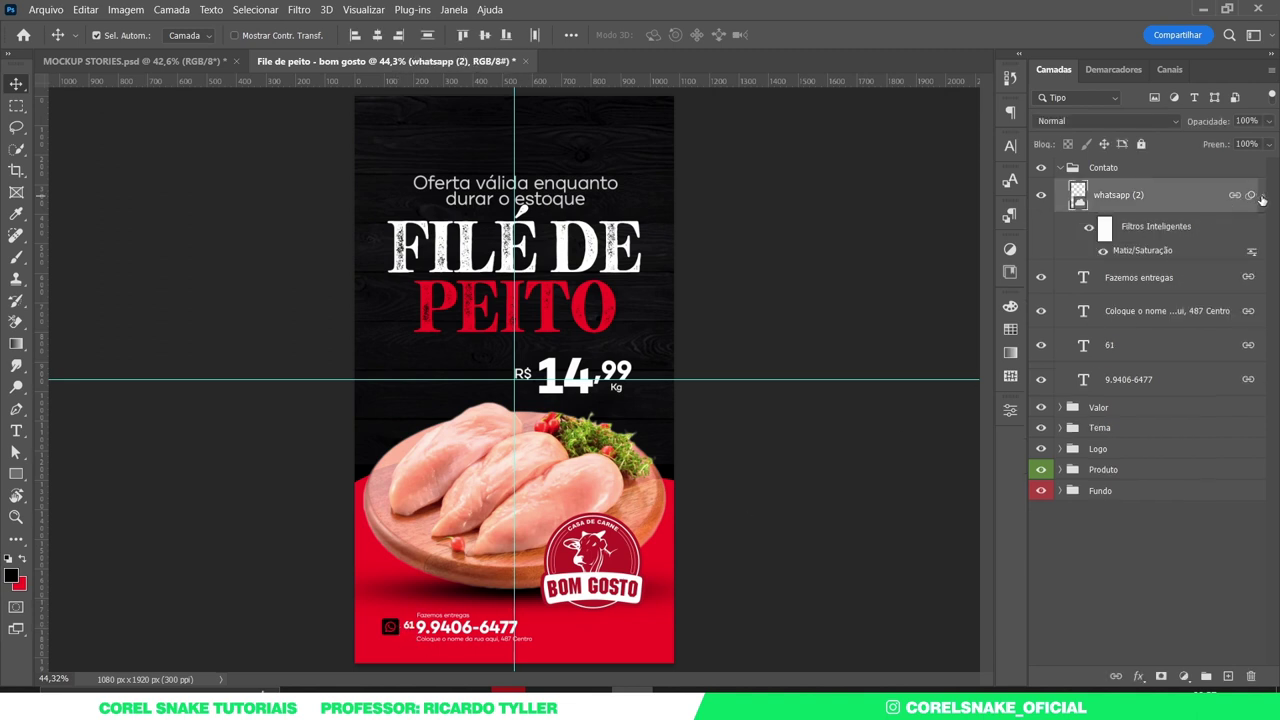
left_click(285, 611)
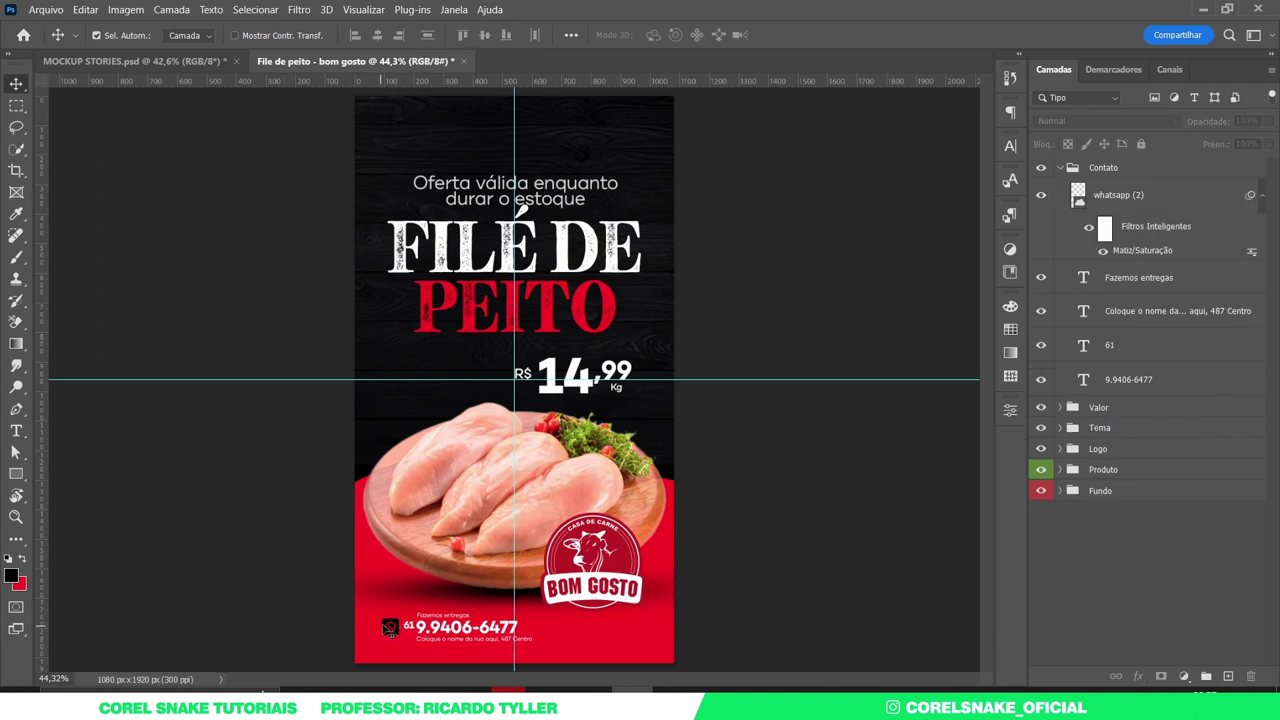
left_click(394, 627)
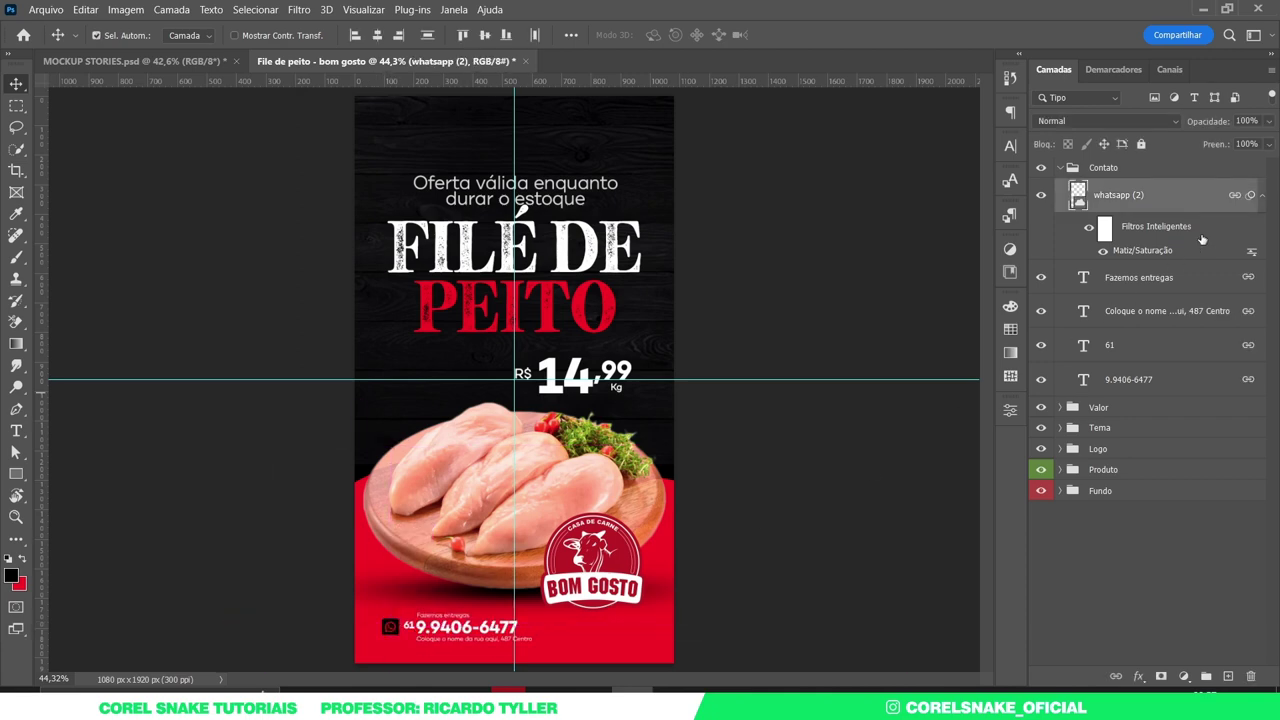
Step: Add a white Sobreposição de Cor (Color Overlay) layer style to the whatsapp (2) layer
right_click(1238, 197)
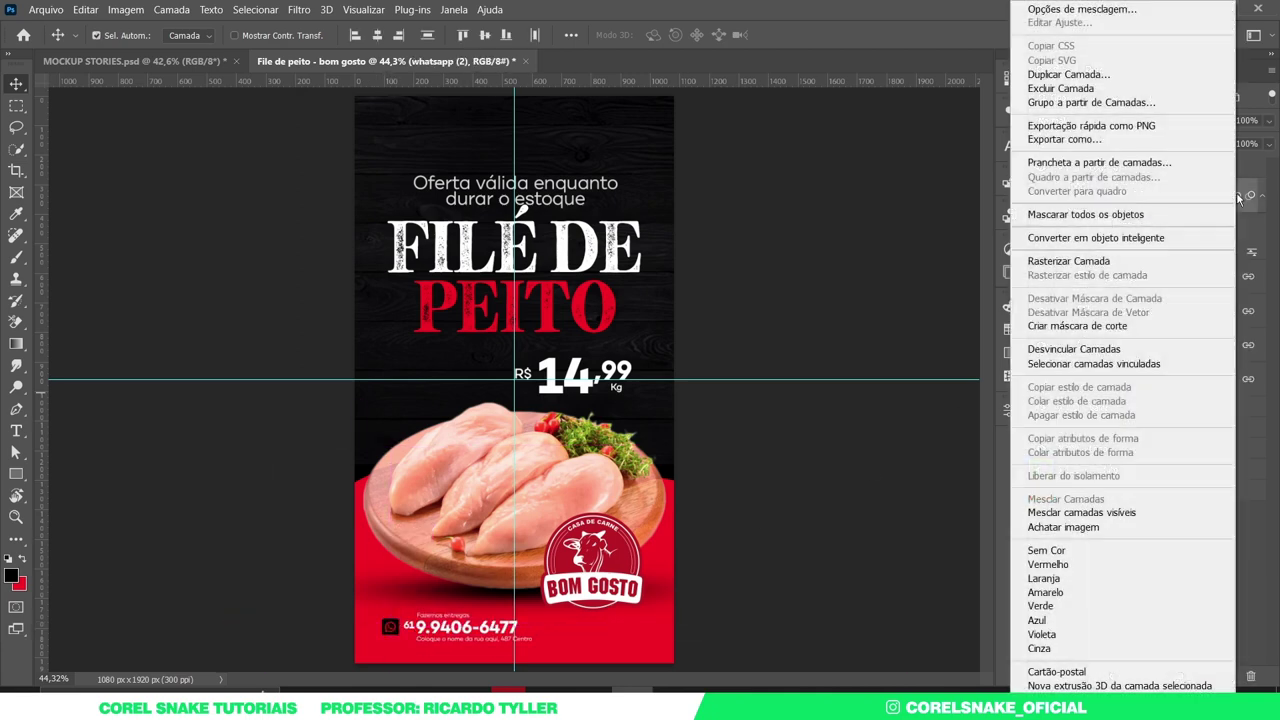
left_click(1122, 350)
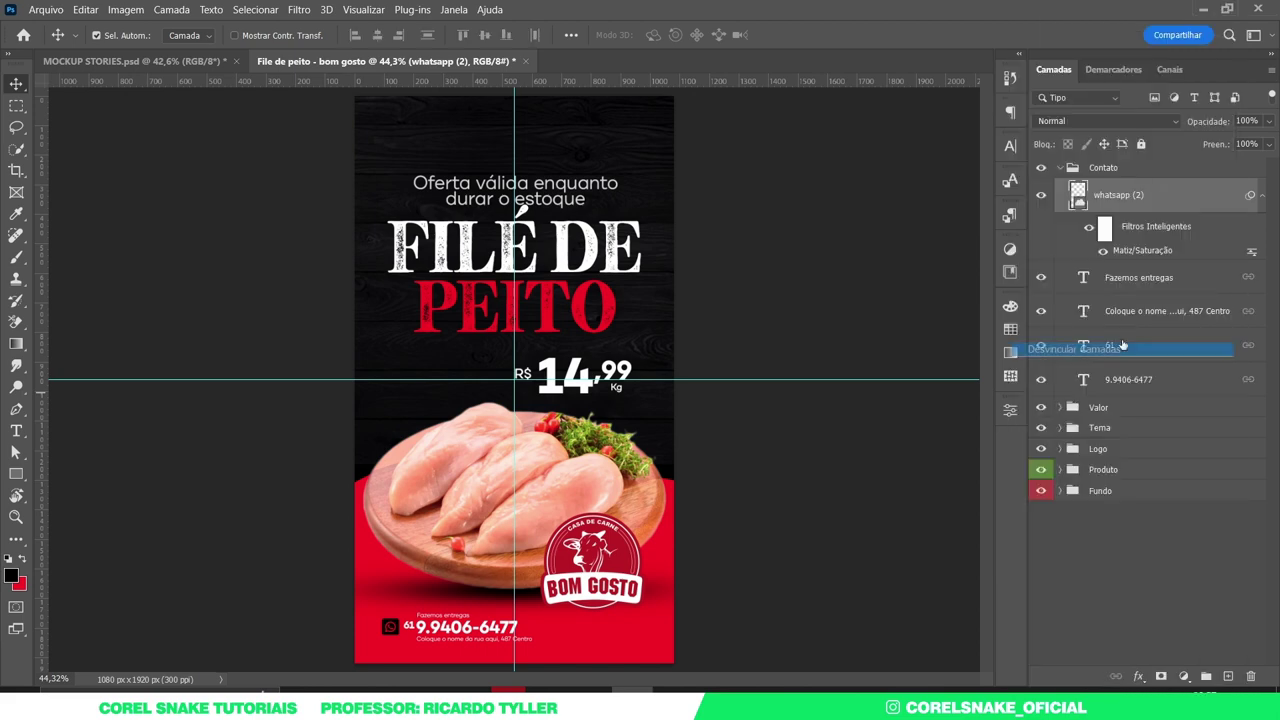
double_click(1176, 197)
left_click(684, 322)
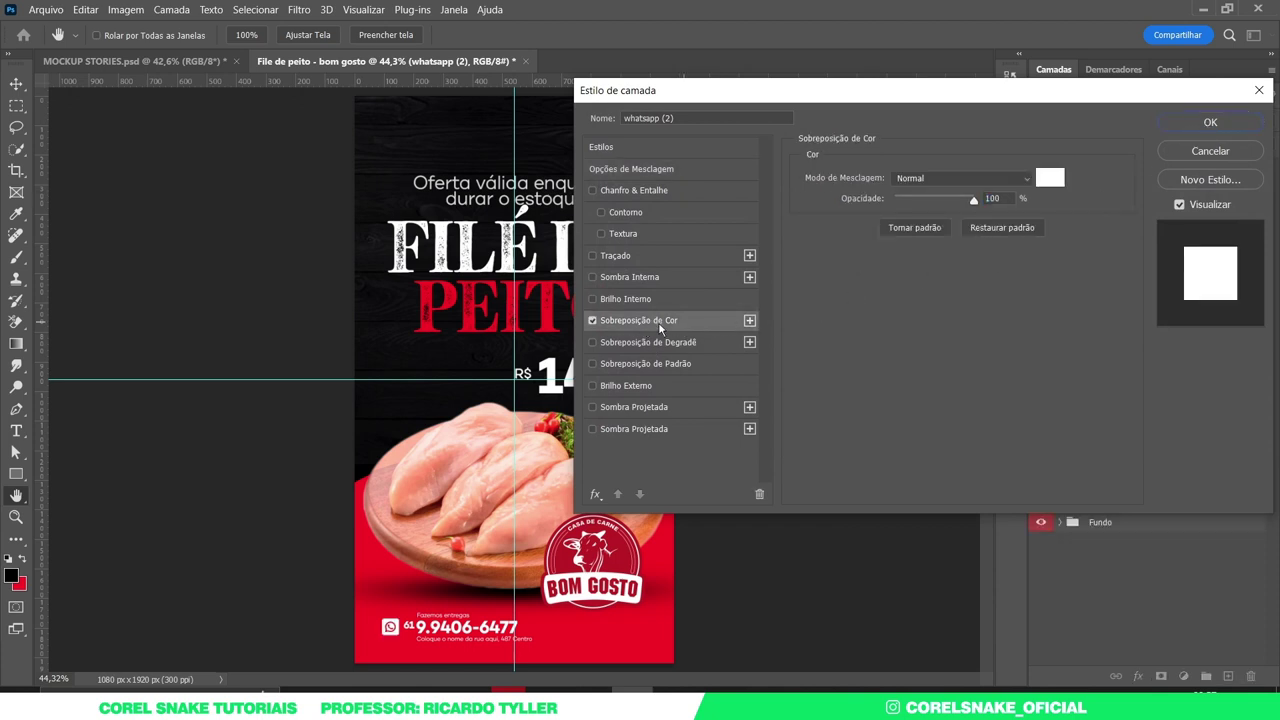
left_click(1190, 121)
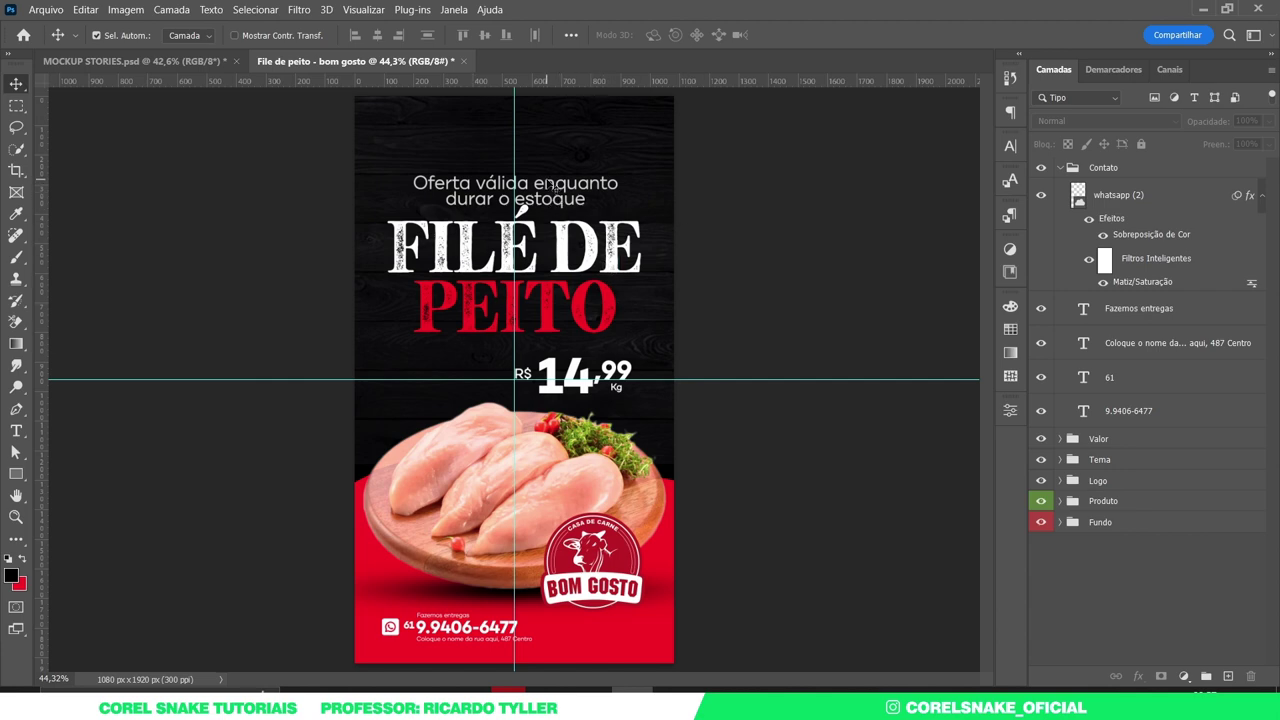
Step: Duplicate the Kg text to the poster's top and move the copy above the Contato group
left_click_drag(553, 188, 570, 215)
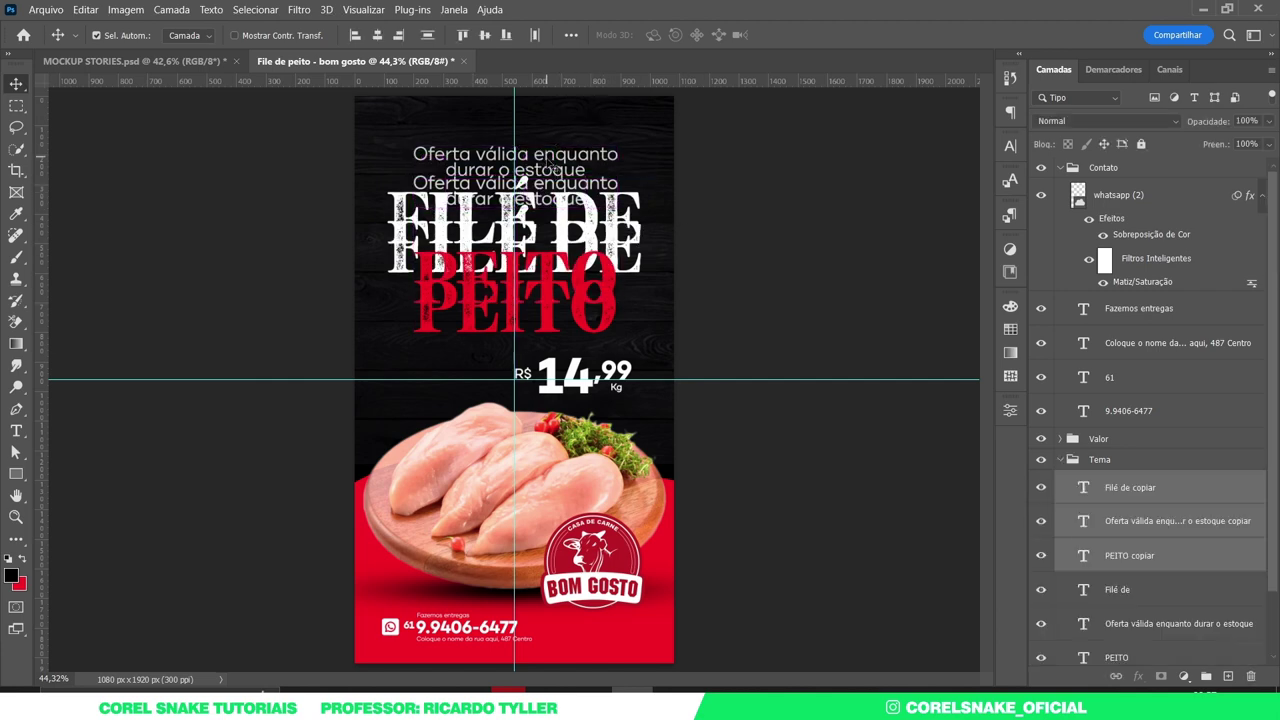
key("ctrl+z")
left_click(720, 243)
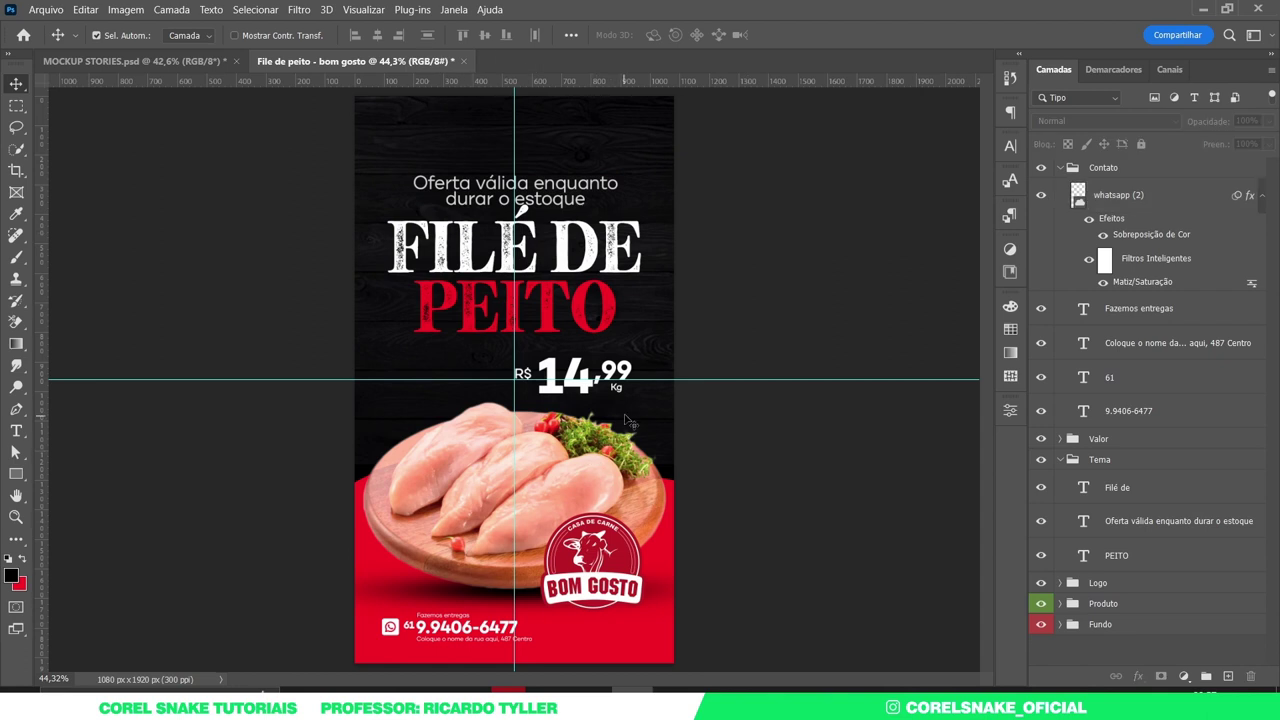
mouse_move(617, 395)
left_mouse_down()
mouse_move(588, 163)
mouse_move(501, 140)
left_mouse_up()
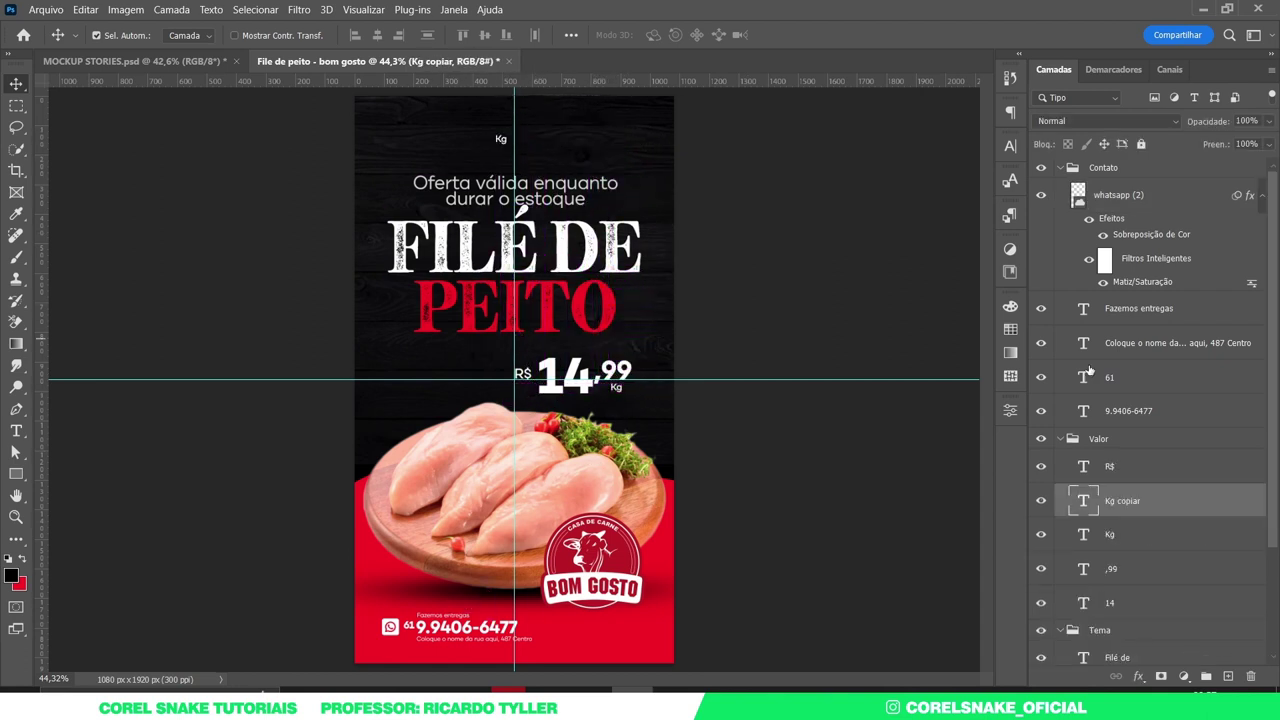
left_click_drag(1083, 494, 1125, 164)
left_click(508, 144)
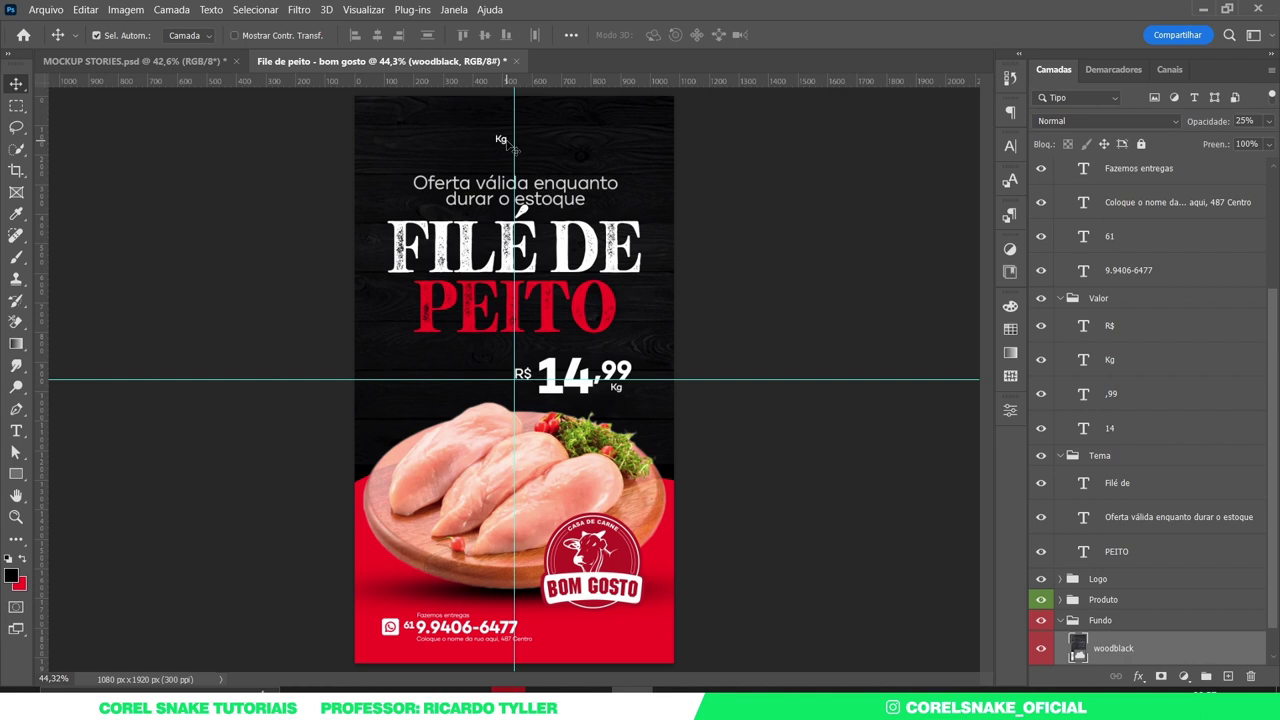
Step: Retype the copy as the store's Instagram handle and centre it near the top
double_click(500, 139)
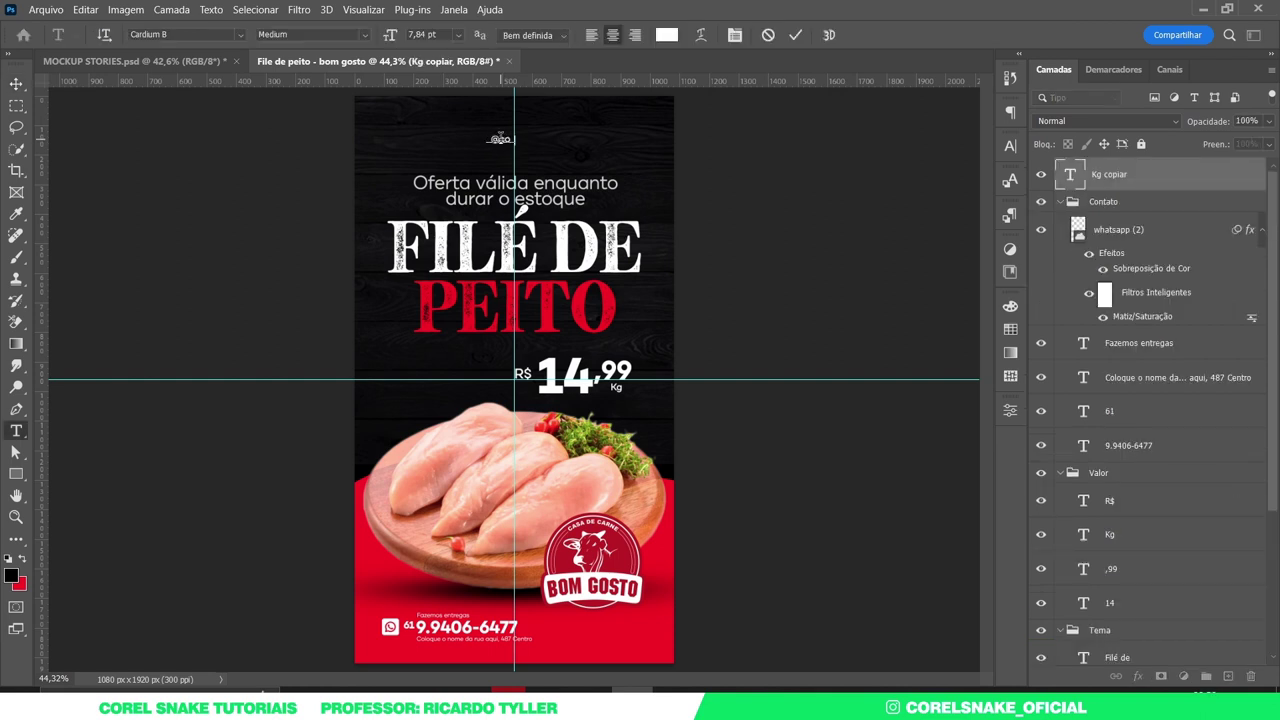
type("lsnake")
type("_oficial")
left_click(16, 84)
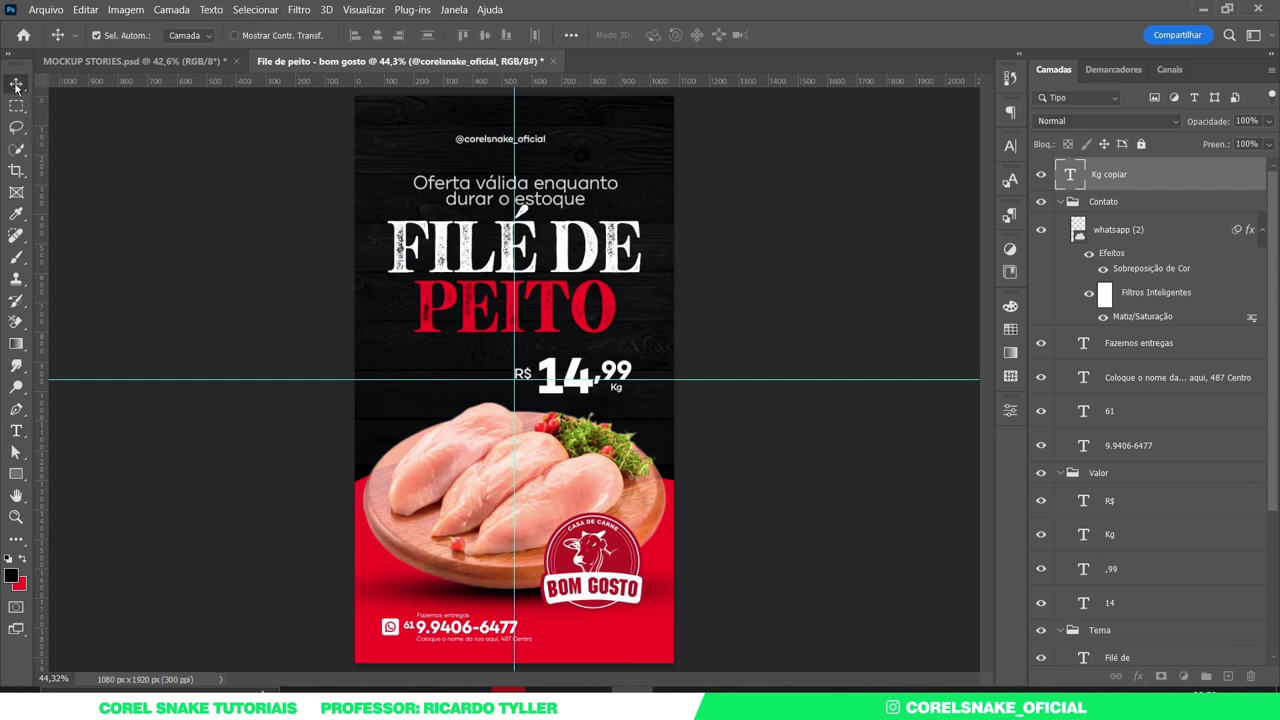
mouse_move(530, 148)
left_mouse_down()
mouse_move(572, 142)
mouse_move(552, 141)
left_mouse_up()
key("ctrl+t")
key("Return")
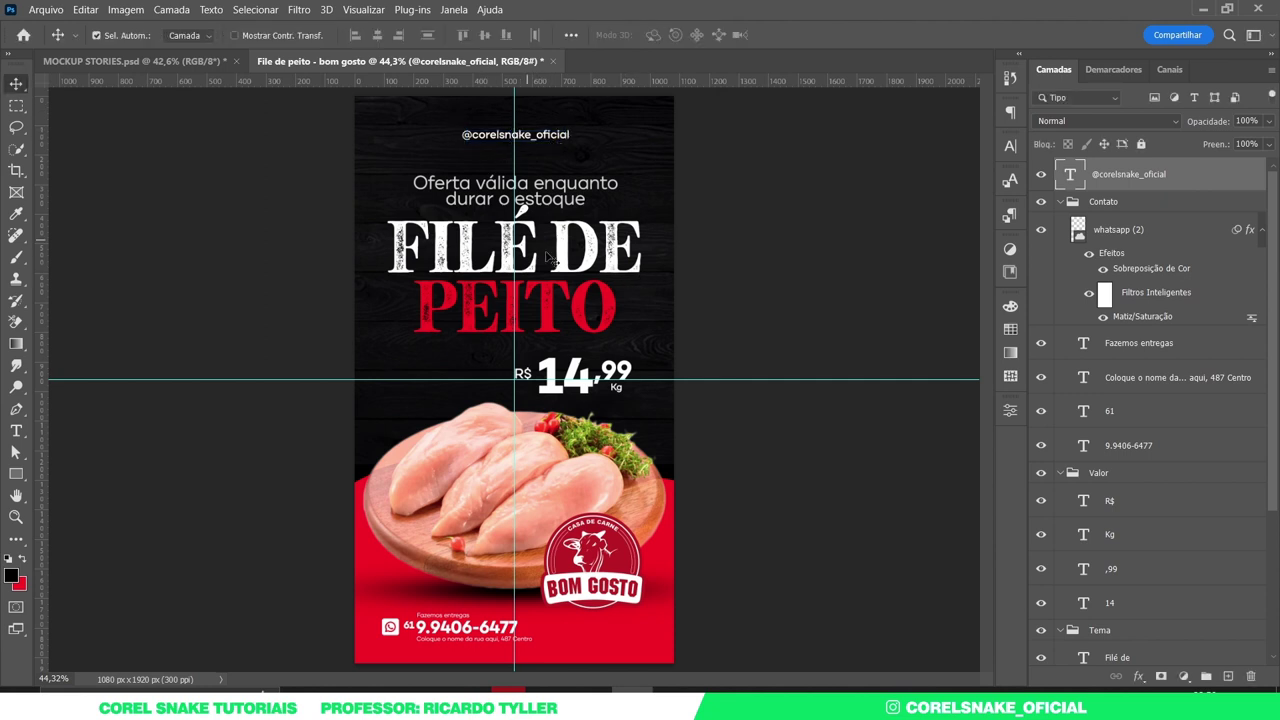
Step: Place the instagram icon asset from Libraries onto the poster and scale it down
left_click(1010, 149)
left_click(1010, 149)
left_click(1010, 272)
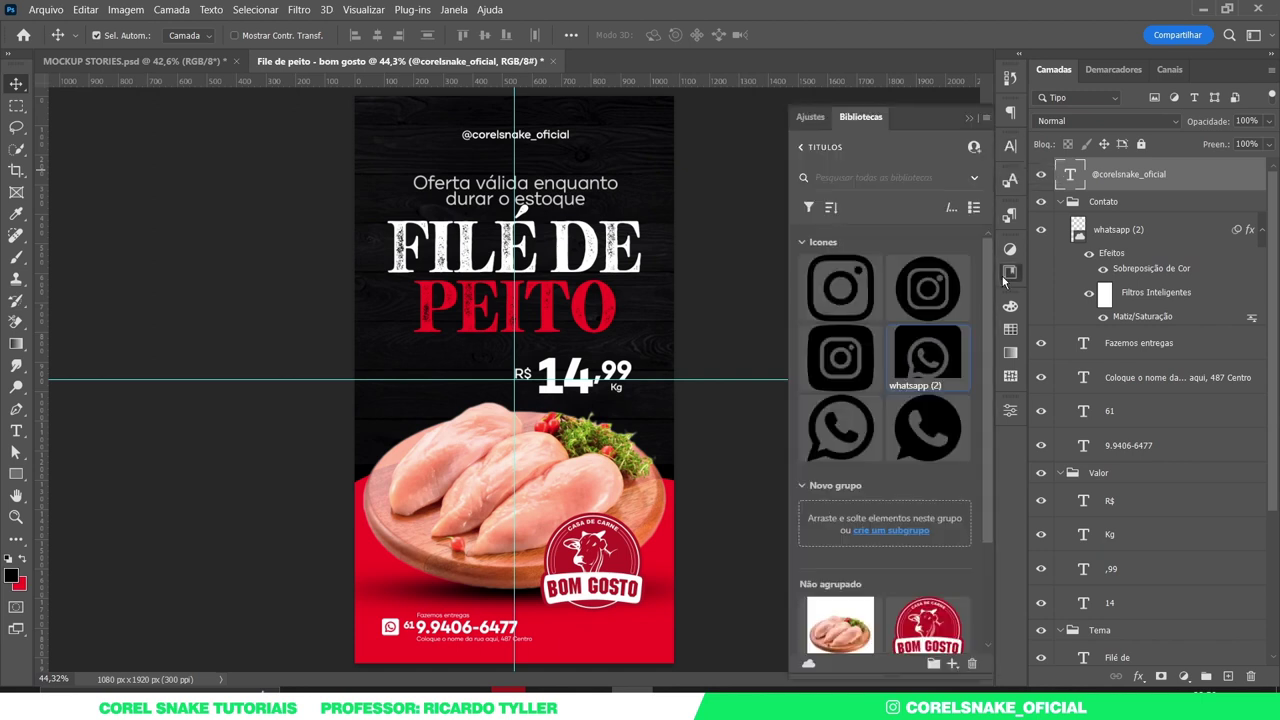
mouse_move(840, 355)
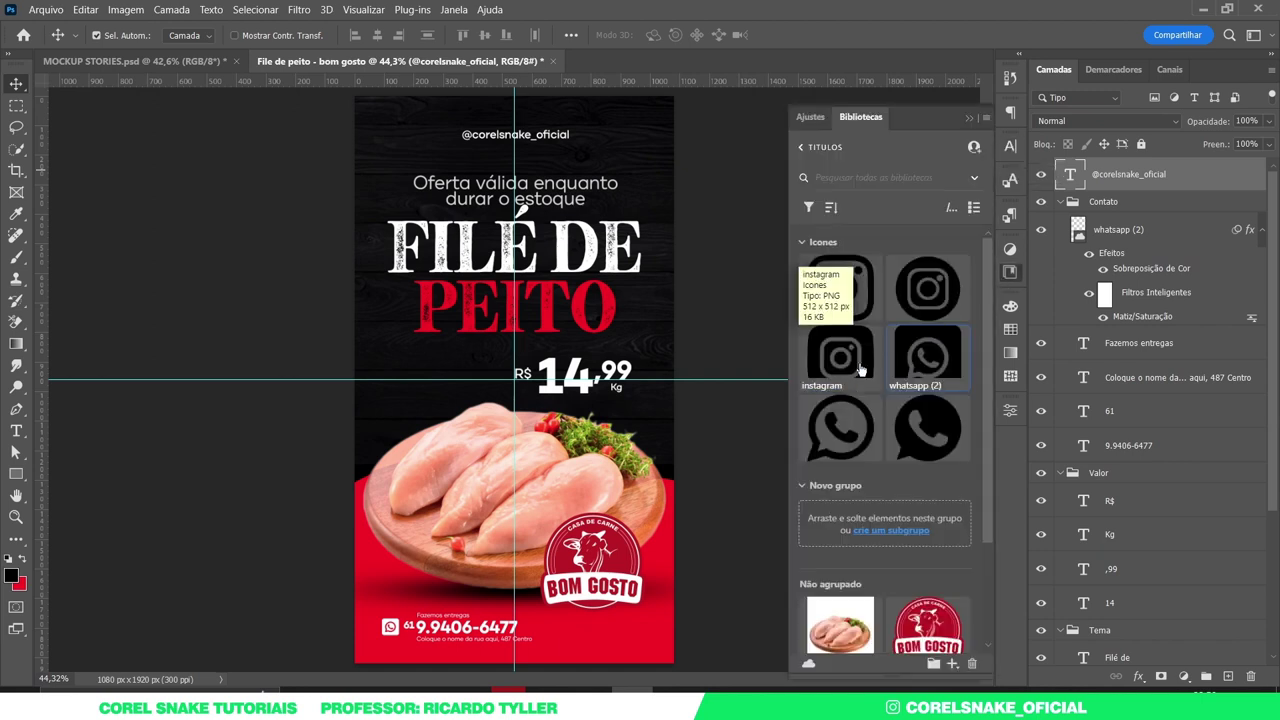
left_click_drag(928, 288, 500, 190)
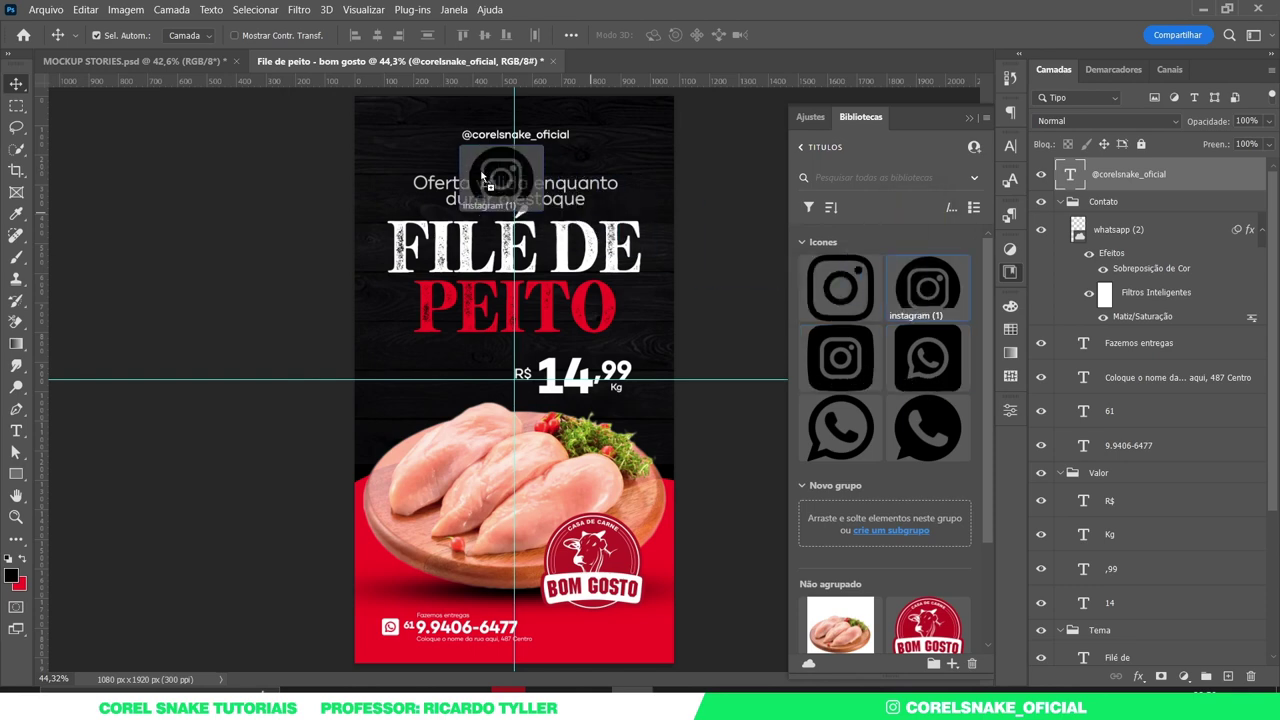
left_click(1010, 271)
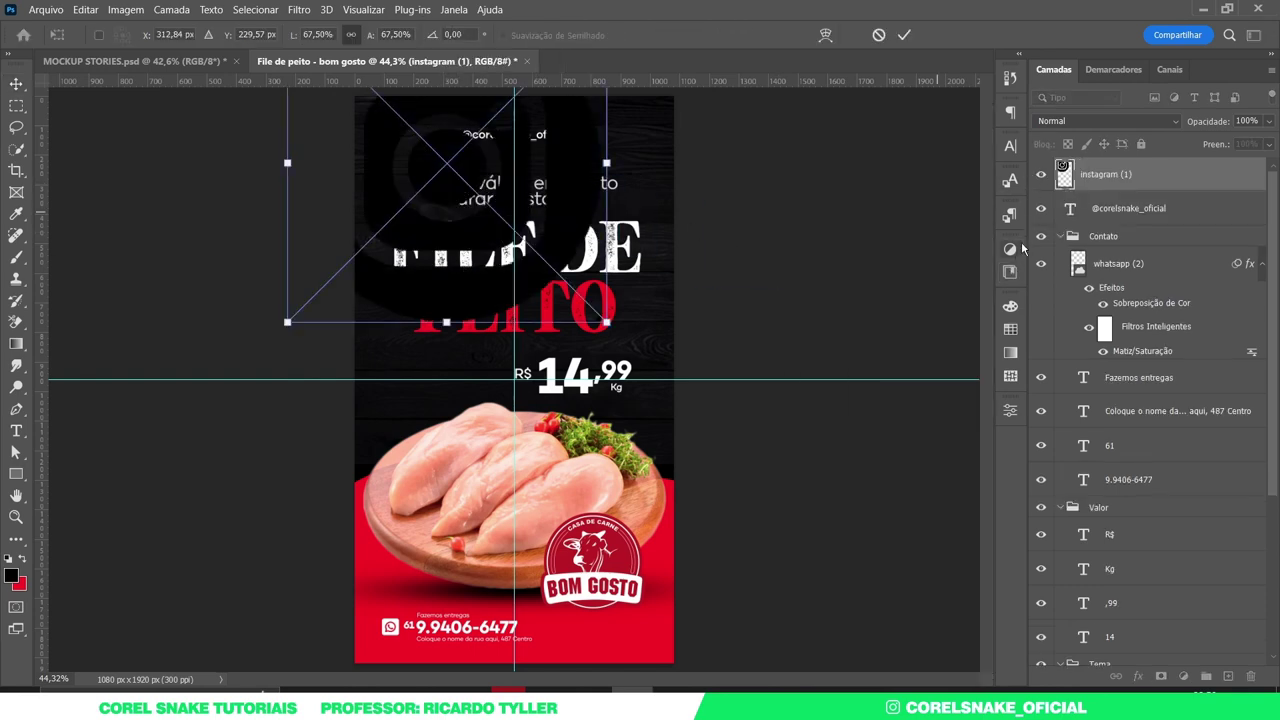
left_click_drag(604, 168, 514, 168)
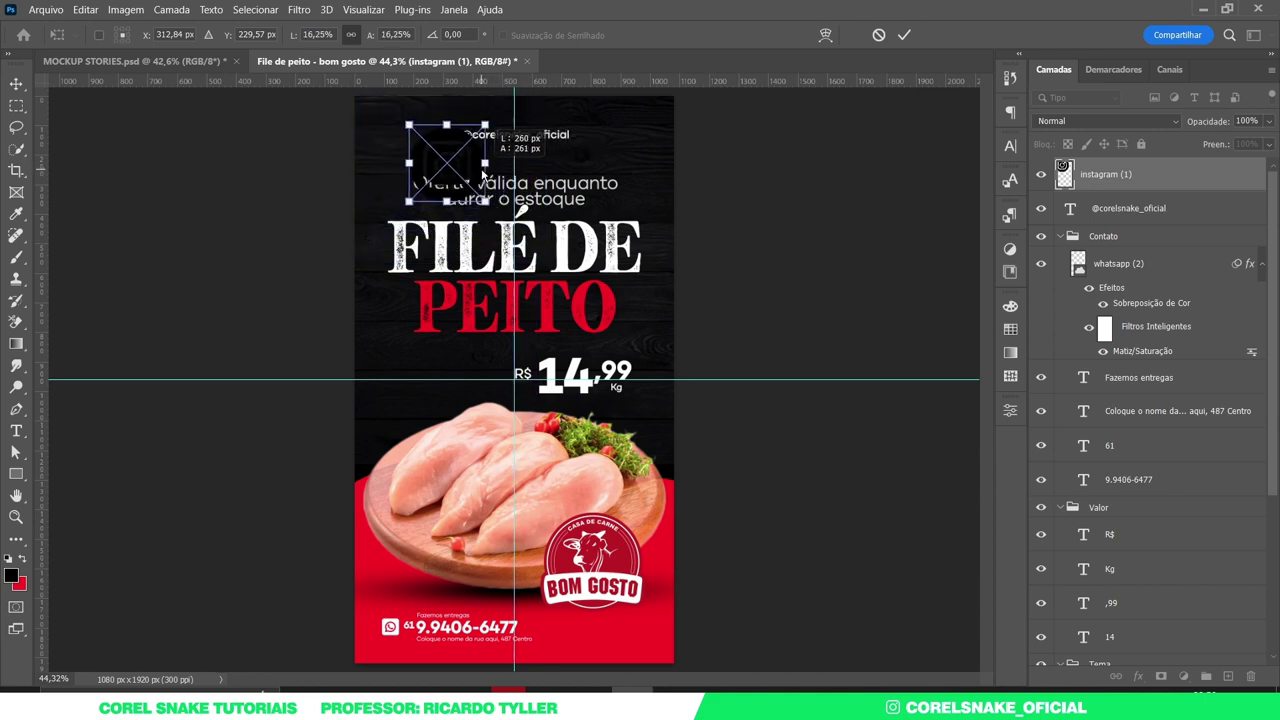
key("Return")
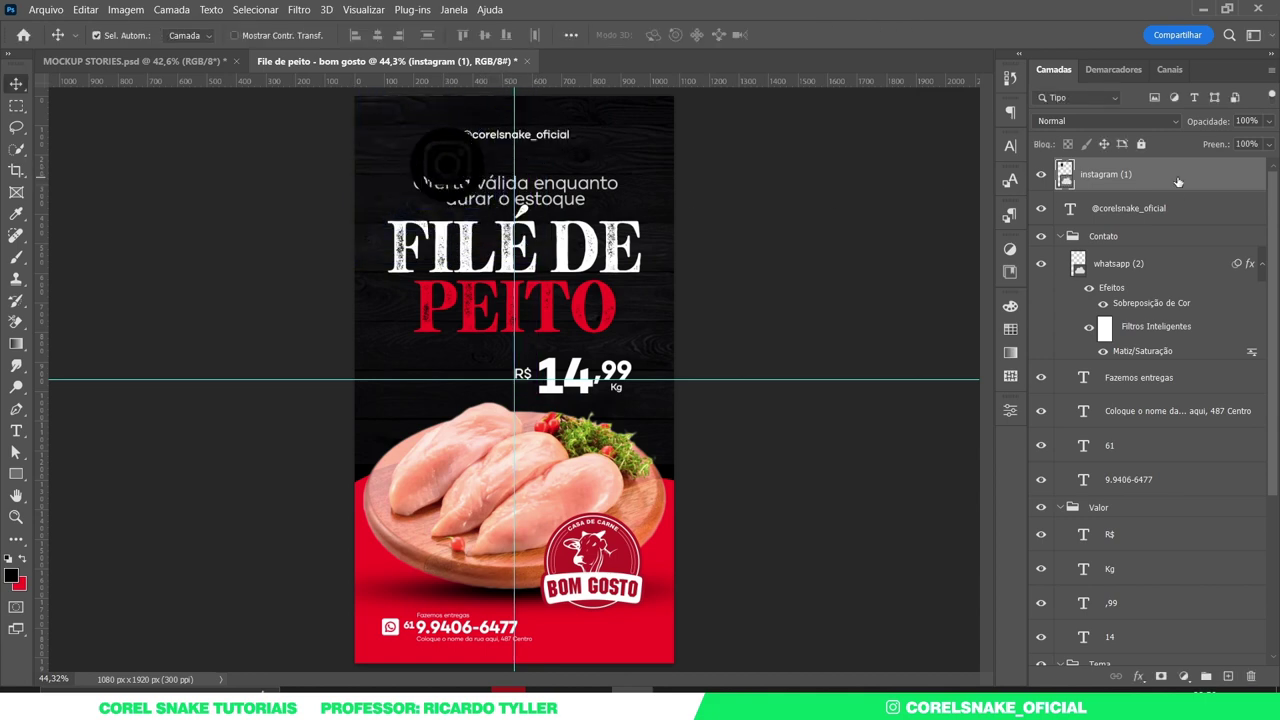
Step: Give the instagram (1) layer a Color Overlay in the poster's red d40116
double_click(1178, 182)
left_click(668, 321)
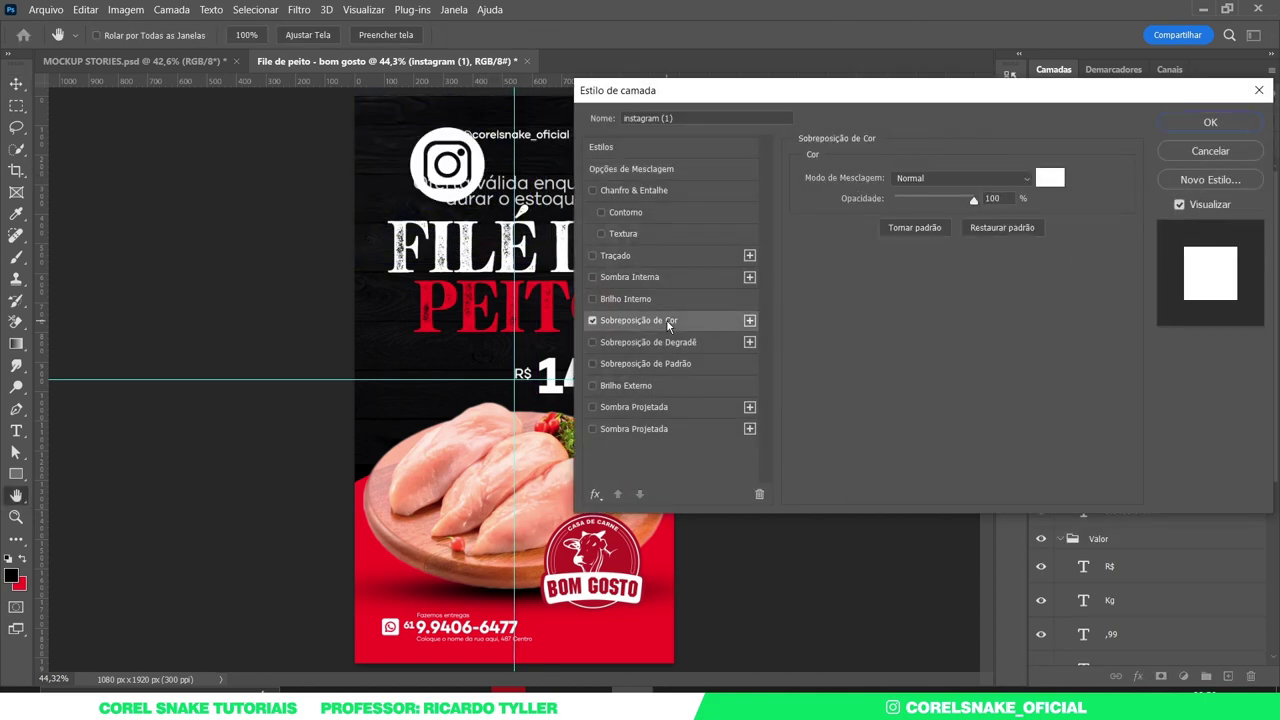
left_click(1051, 177)
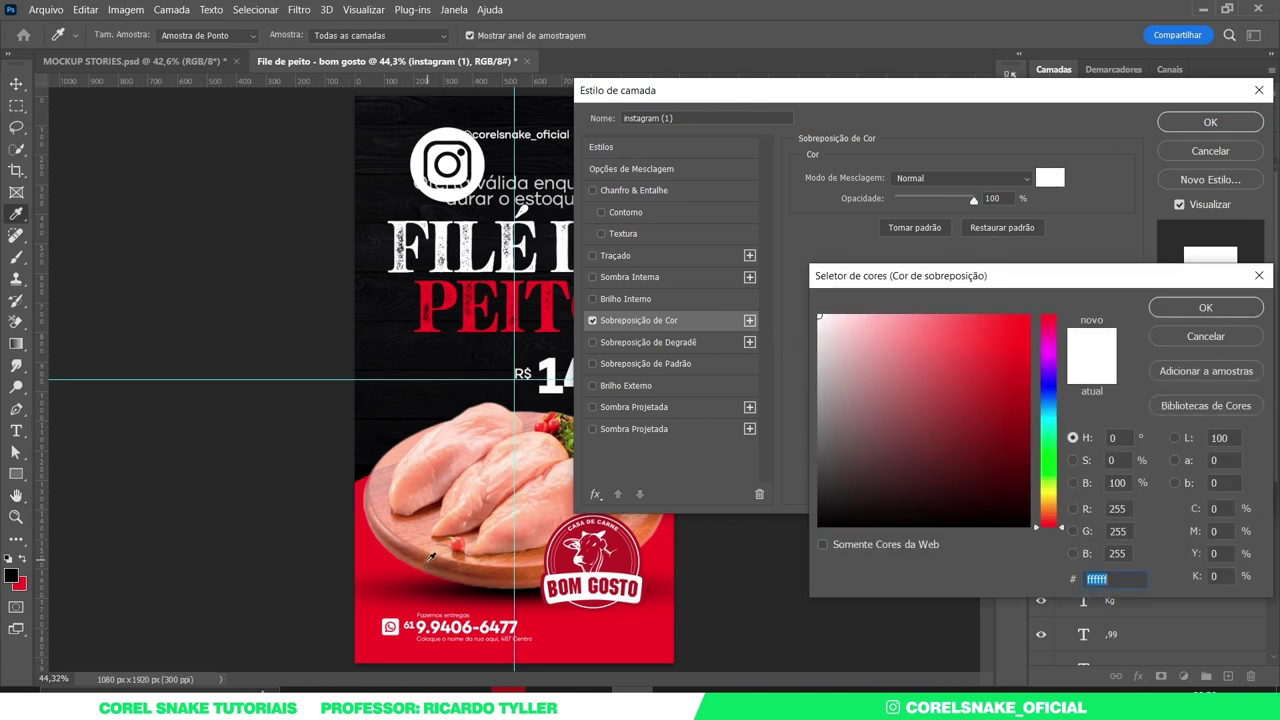
left_click(368, 630)
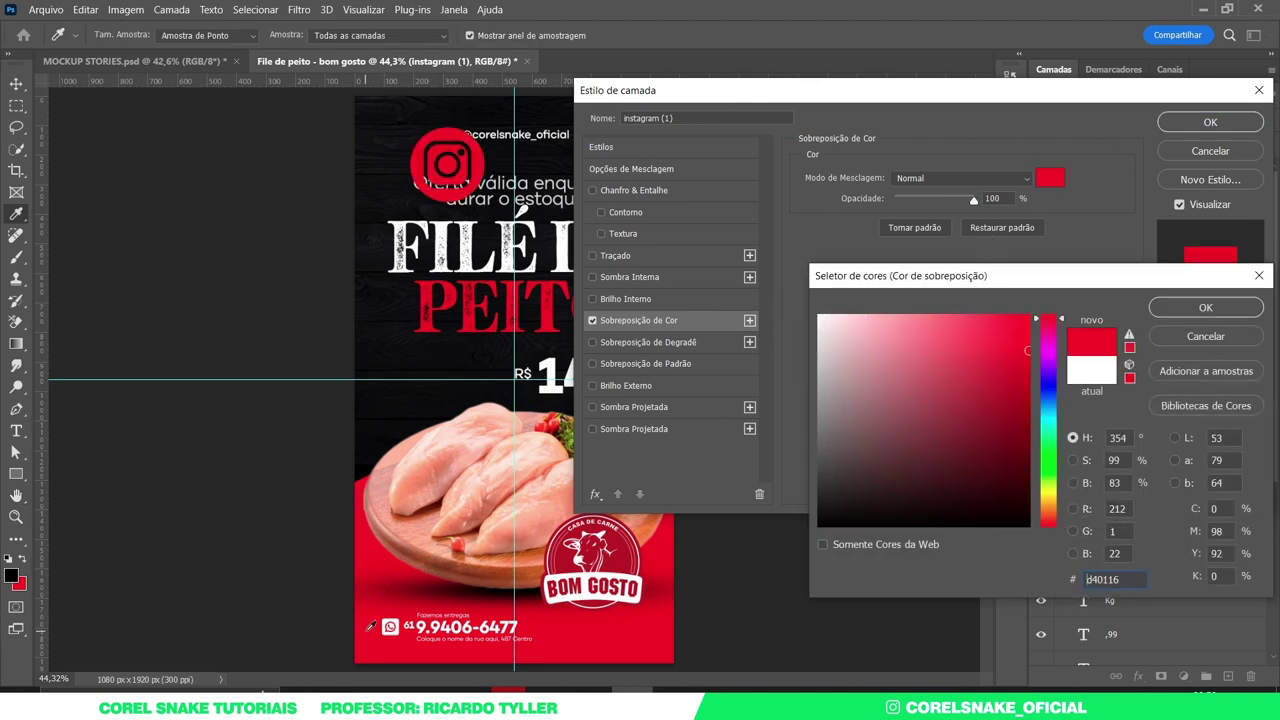
left_click(1203, 307)
left_click(1210, 122)
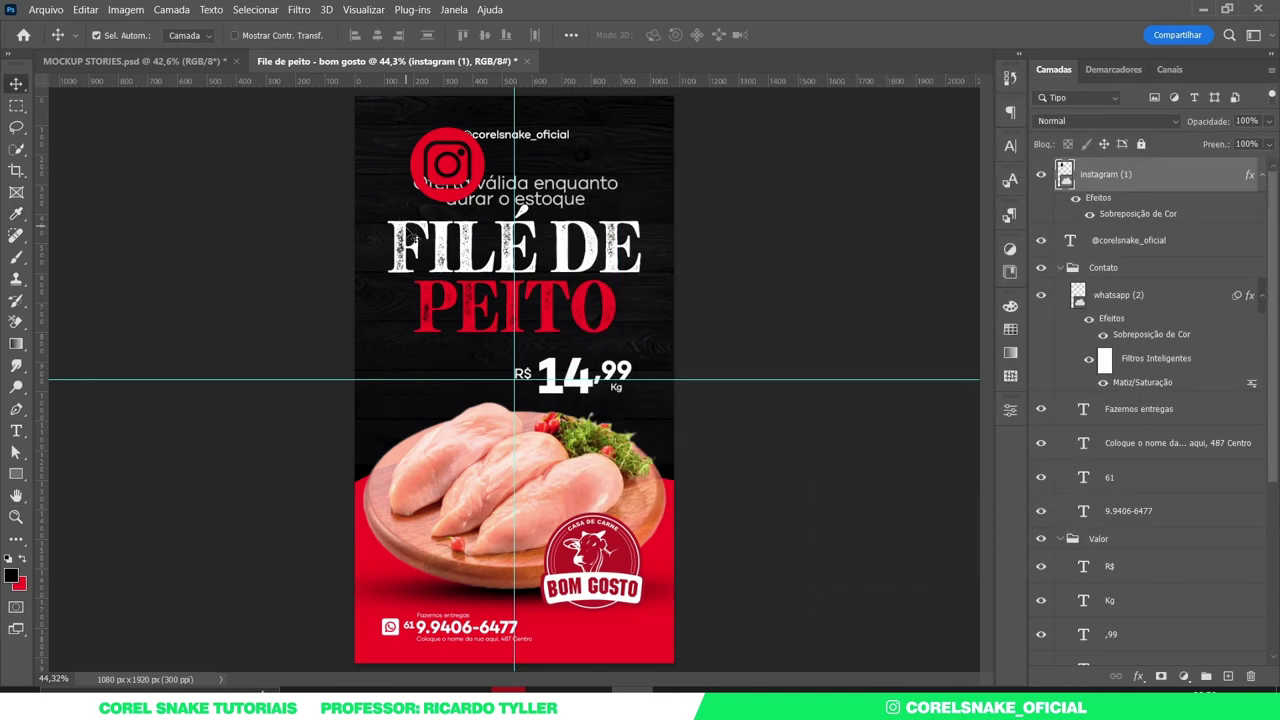
Step: Shrink the red Instagram icon and position it just left of the handle text
left_click_drag(413, 238, 402, 222)
key("ctrl+t")
left_click_drag(476, 190, 428, 156)
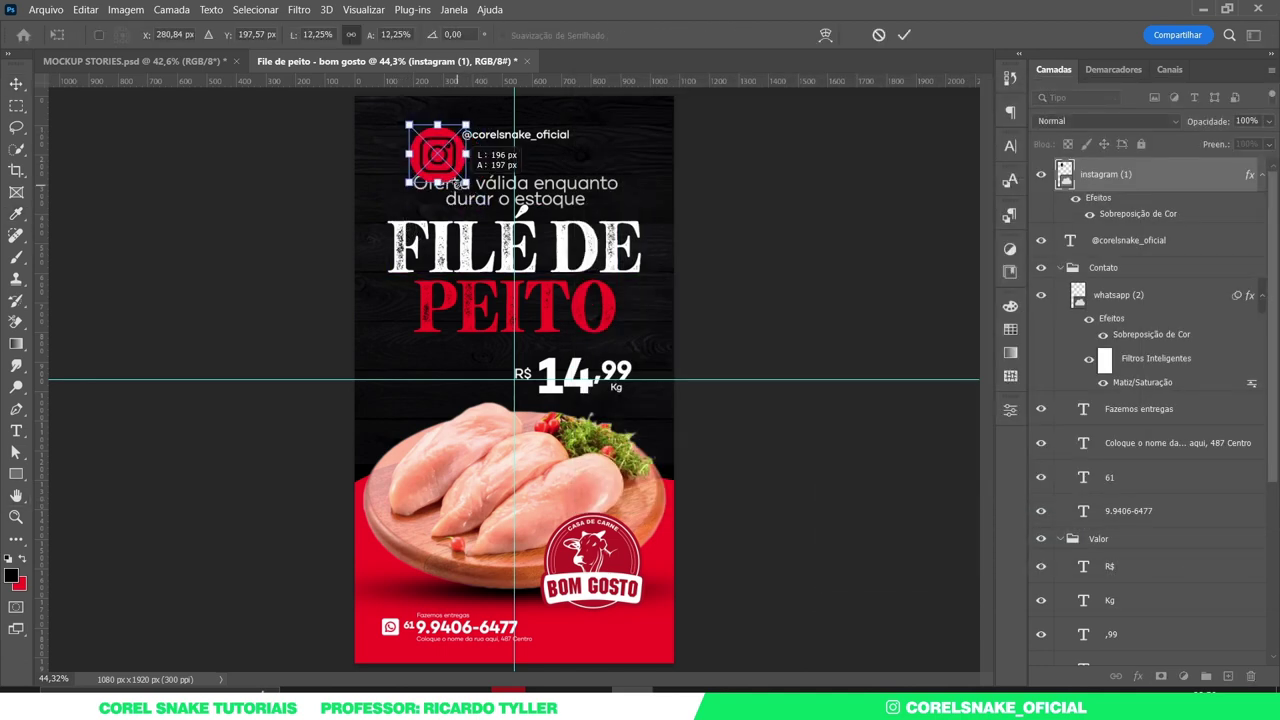
key("Return")
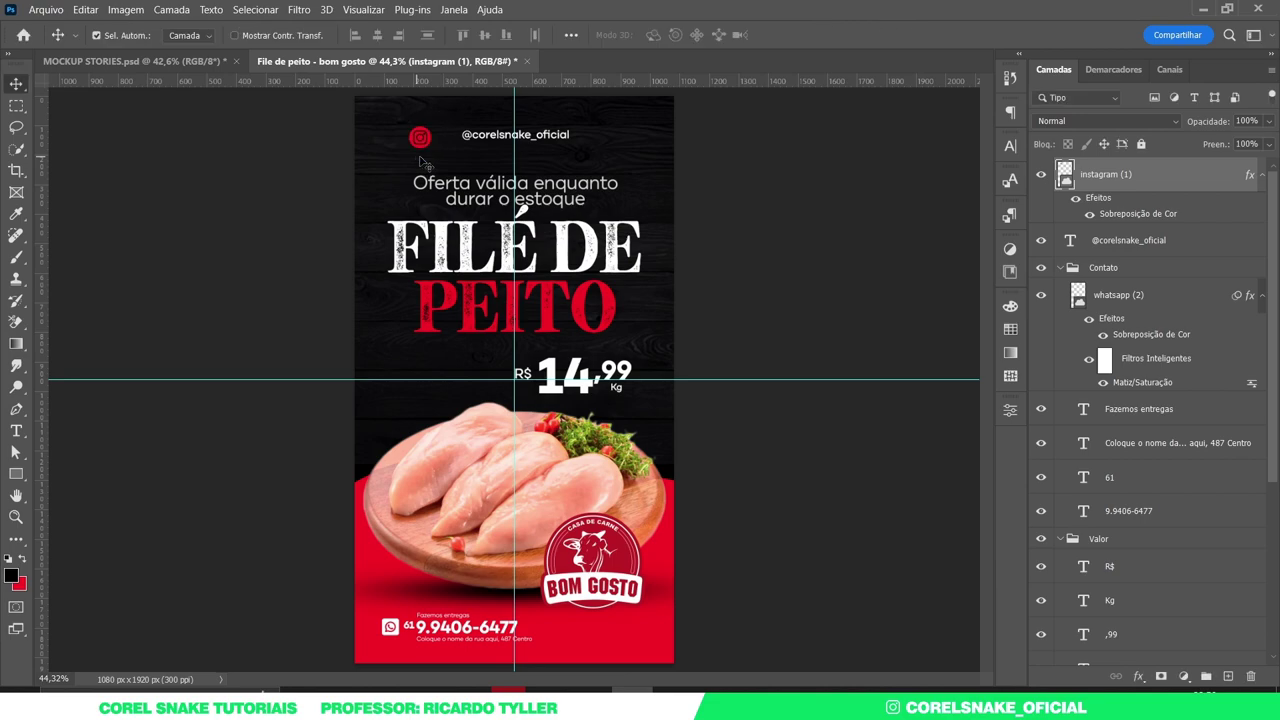
scroll(458, 122, "up", 2)
scroll(462, 118, "up", 5)
scroll(523, 131, "up", 2)
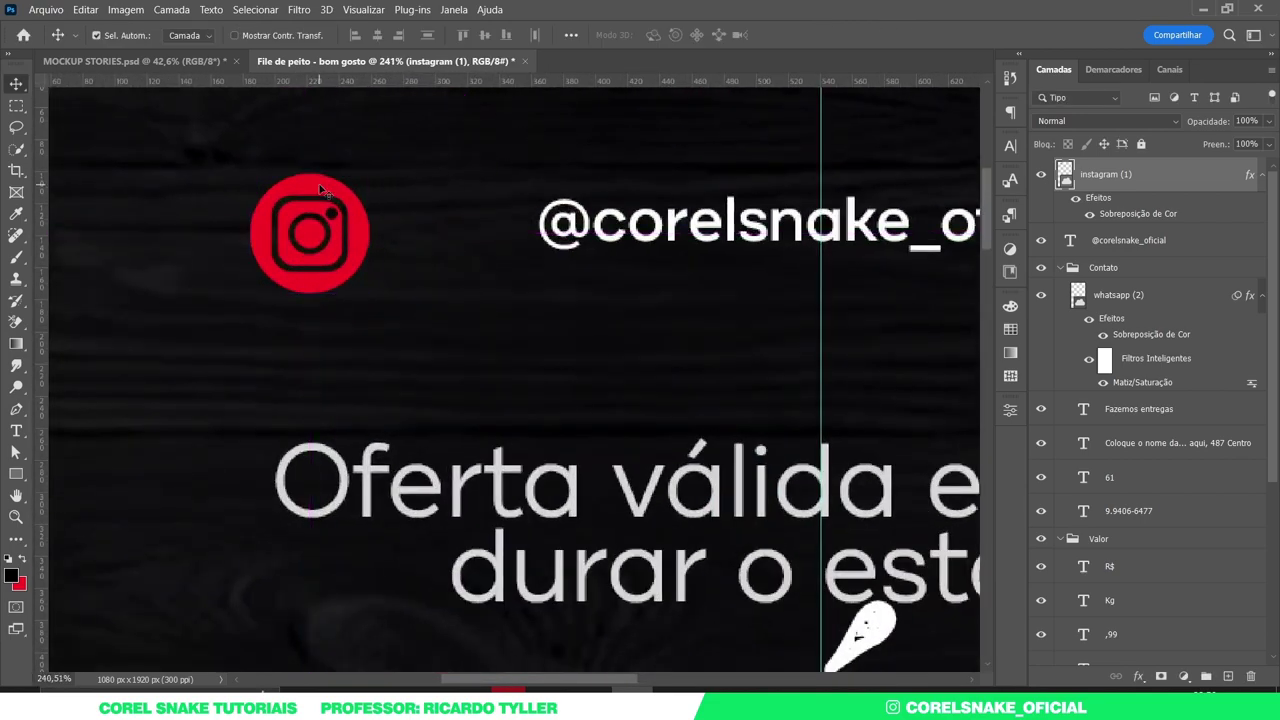
left_click_drag(320, 188, 451, 186)
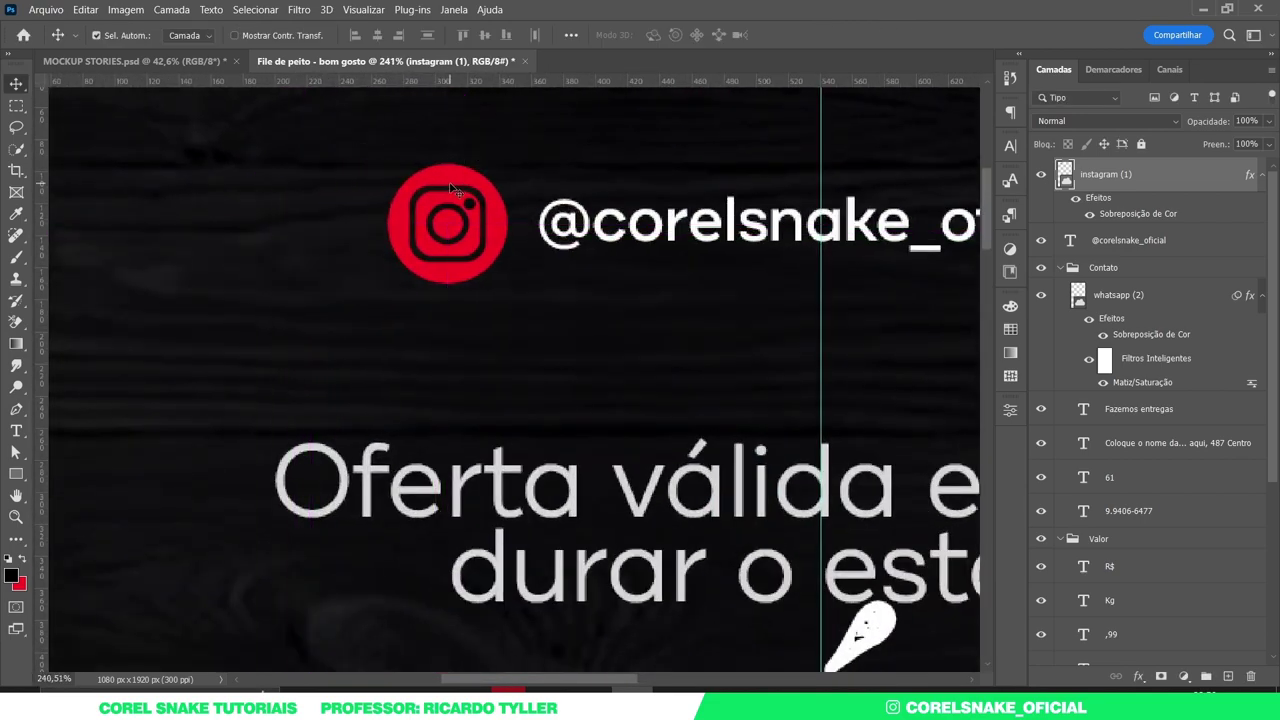
key("ctrl+t")
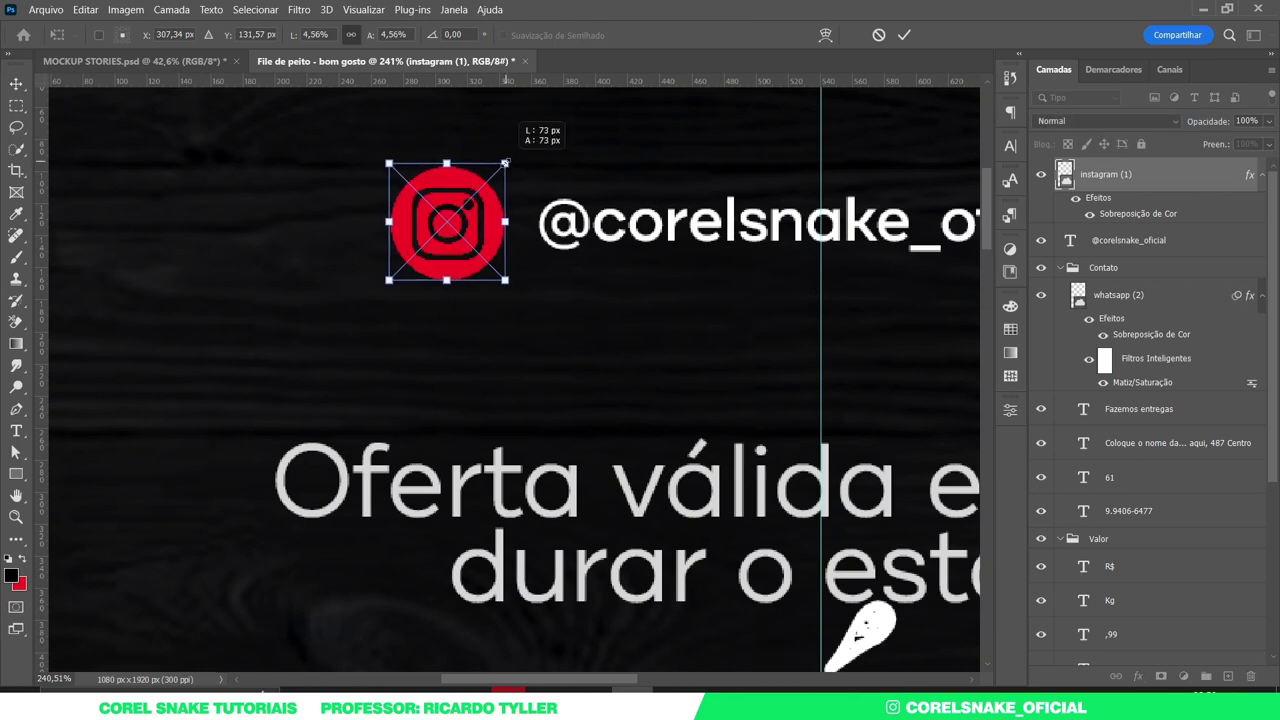
left_click_drag(505, 161, 490, 179)
key("Return")
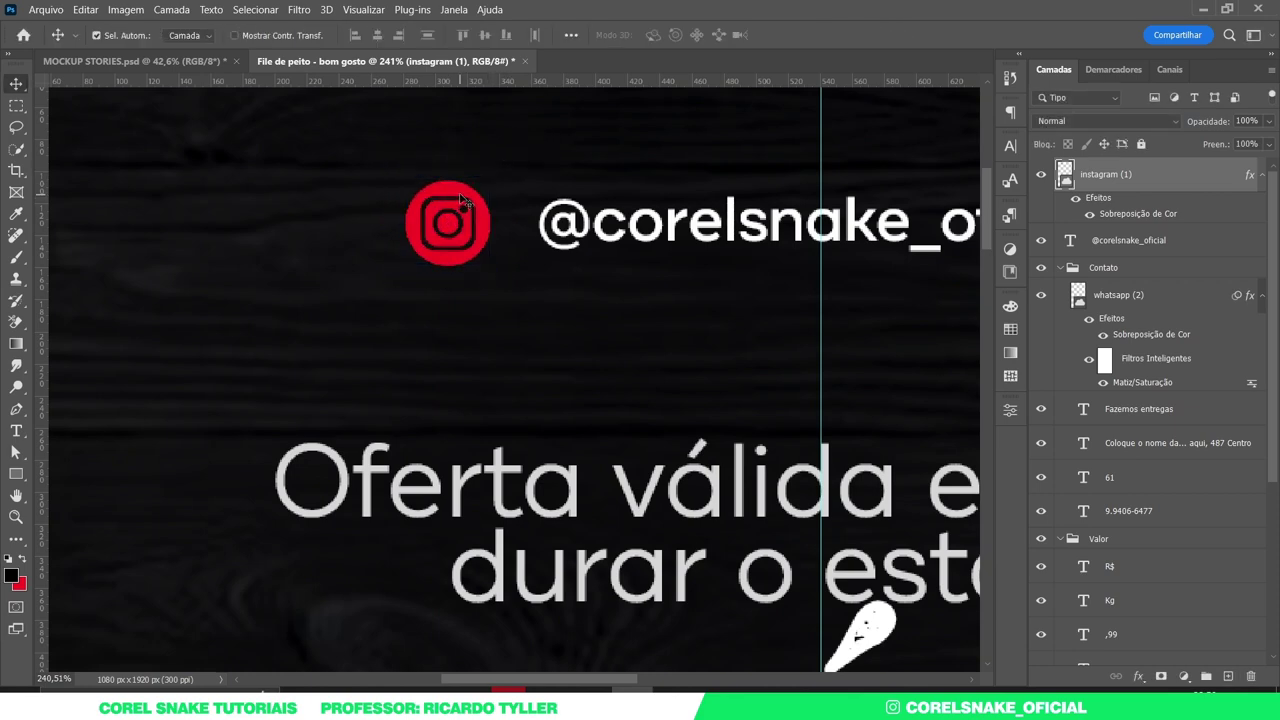
left_click_drag(460, 198, 486, 196)
Step: Select the handle text layer and add a new empty layer, Camada 1
scroll(490, 271, "down", 5)
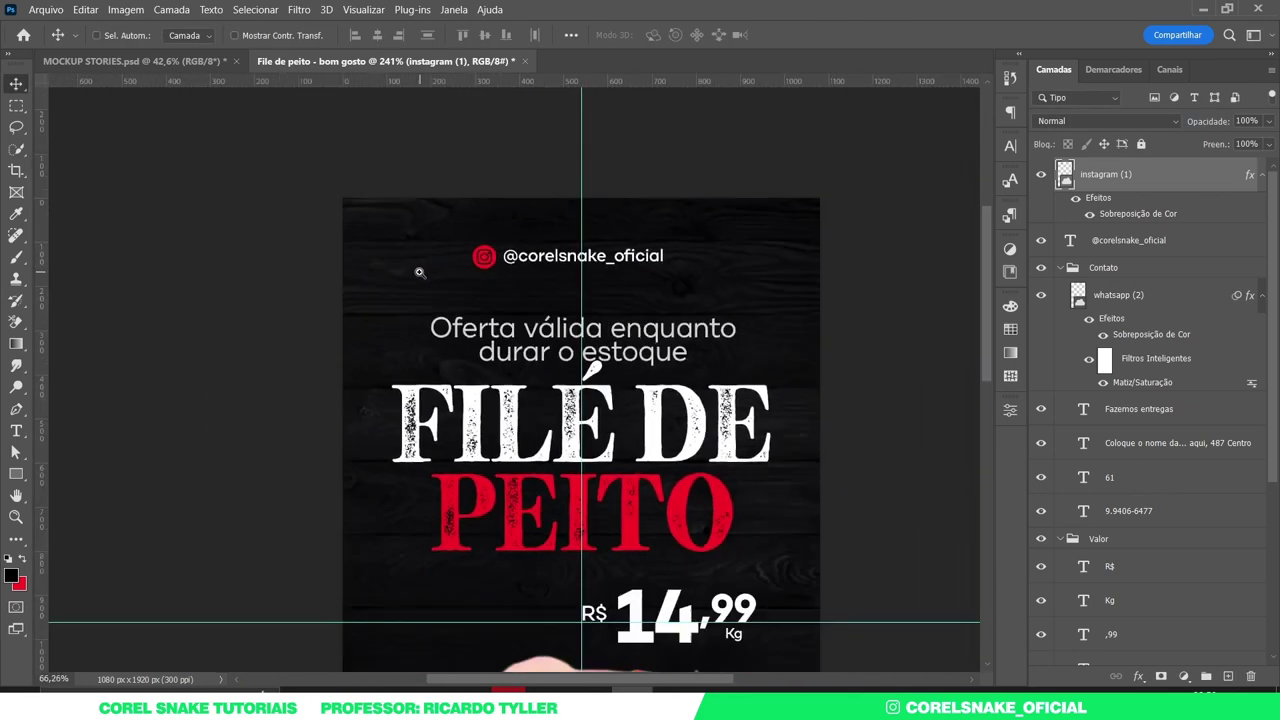
scroll(419, 272, "down", 1)
left_click(814, 263, "ctrl")
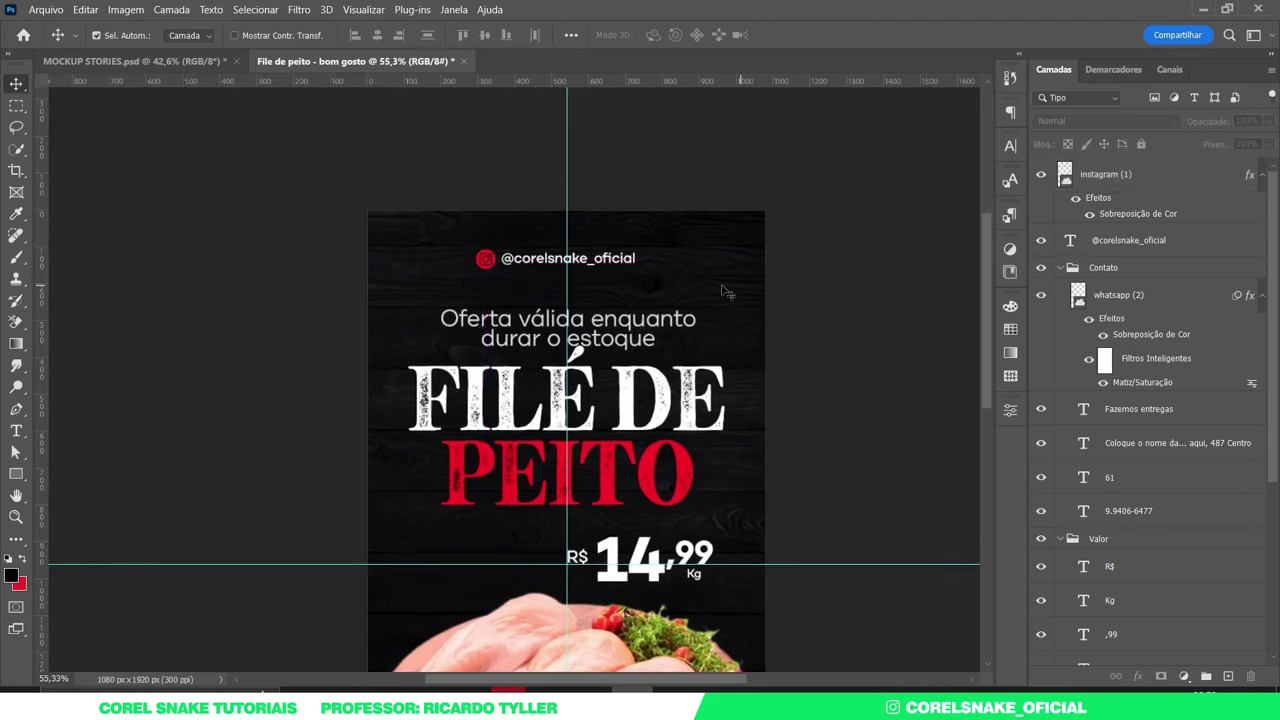
left_click(487, 262)
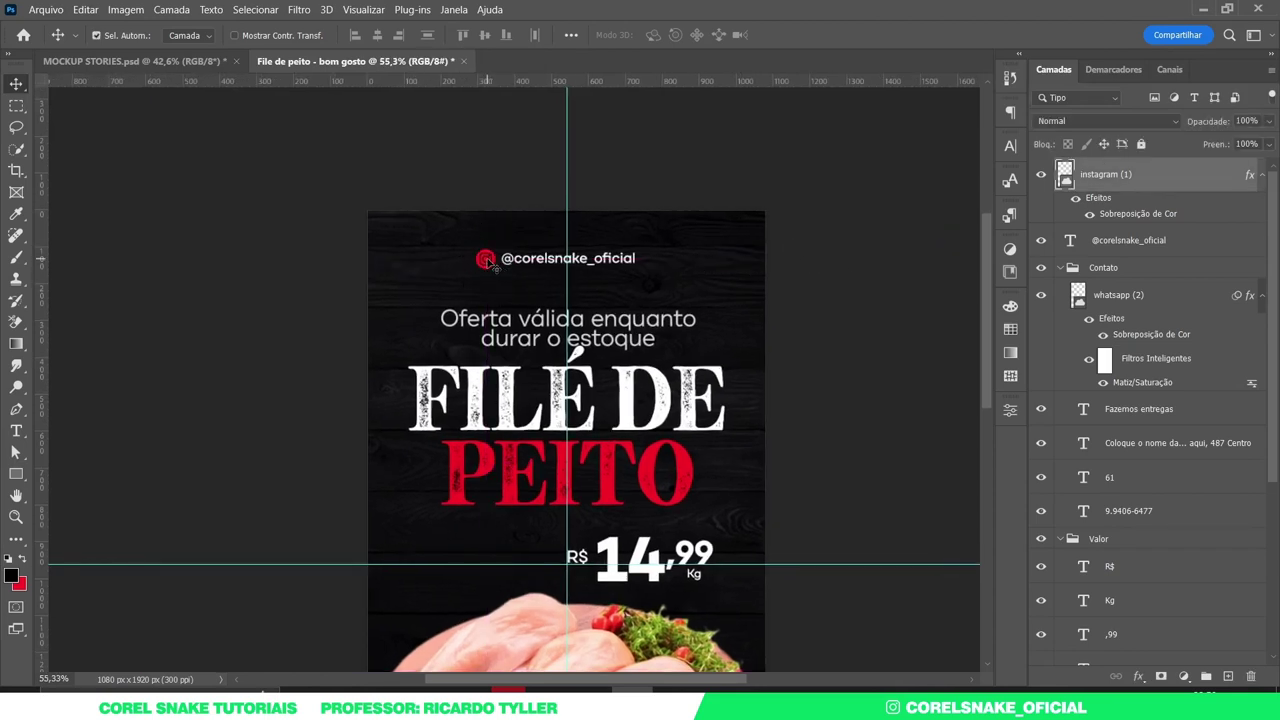
left_click(1111, 240)
key("ctrl+shift+n")
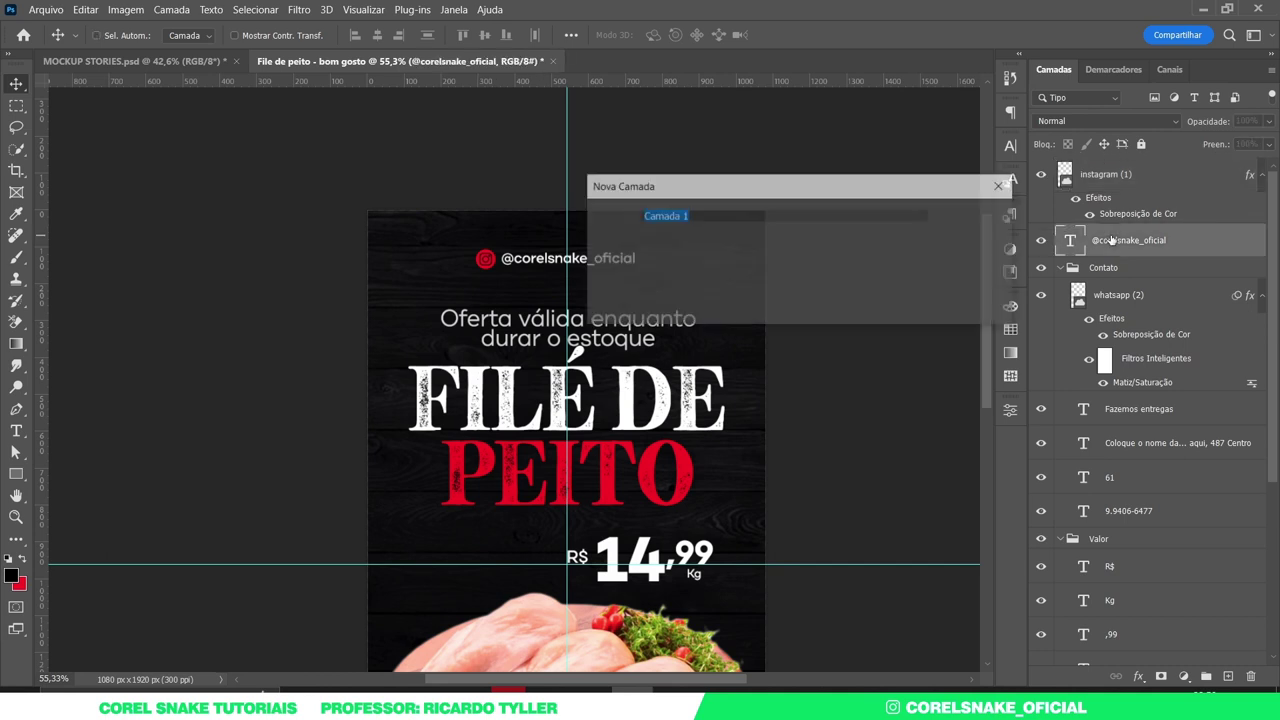
key("Return")
Step: Paint the Instagram glyph in the red circle white, then select Camada 1 with instagram (1)
key("b")
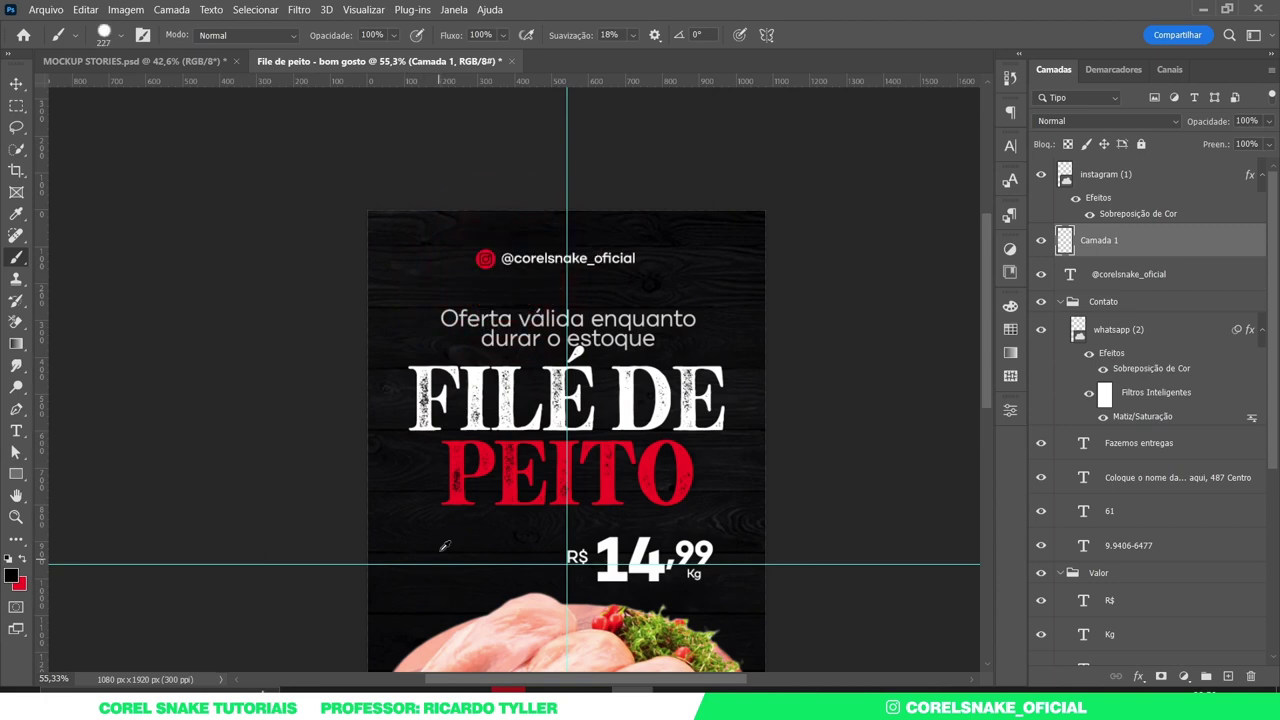
scroll(601, 371, "up", 10)
left_click_drag(601, 371, 125, 327)
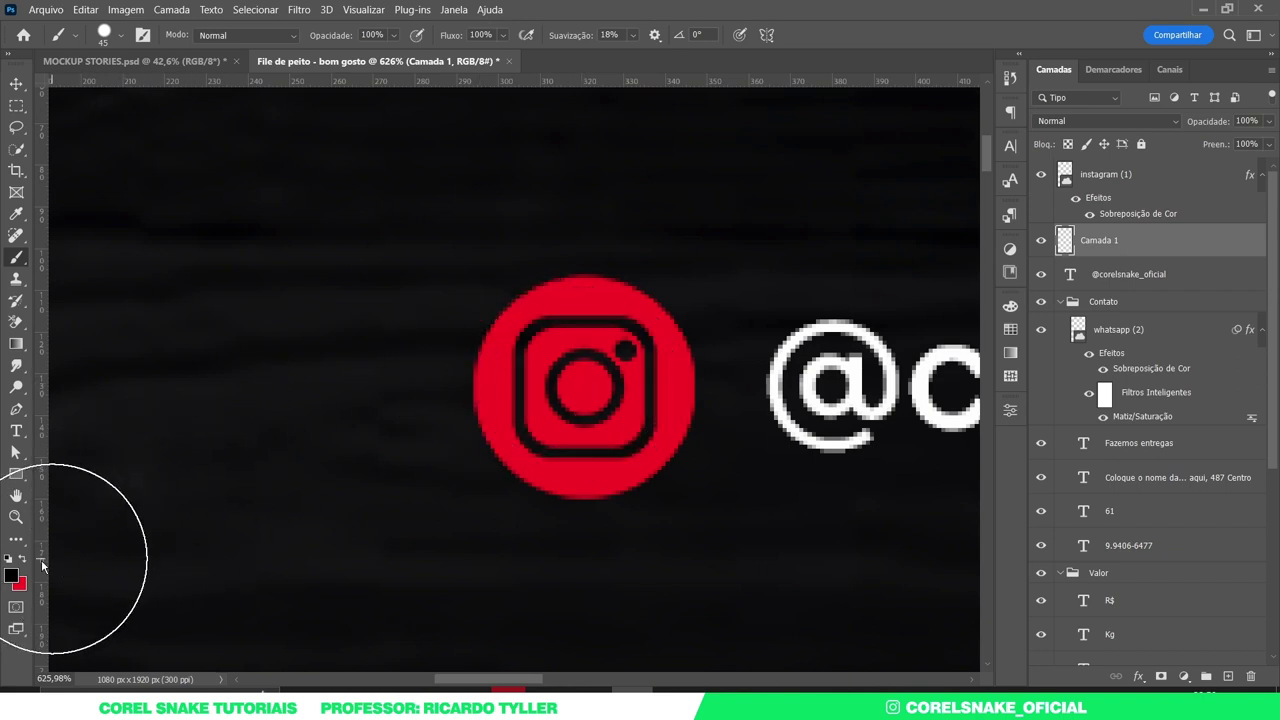
key("d")
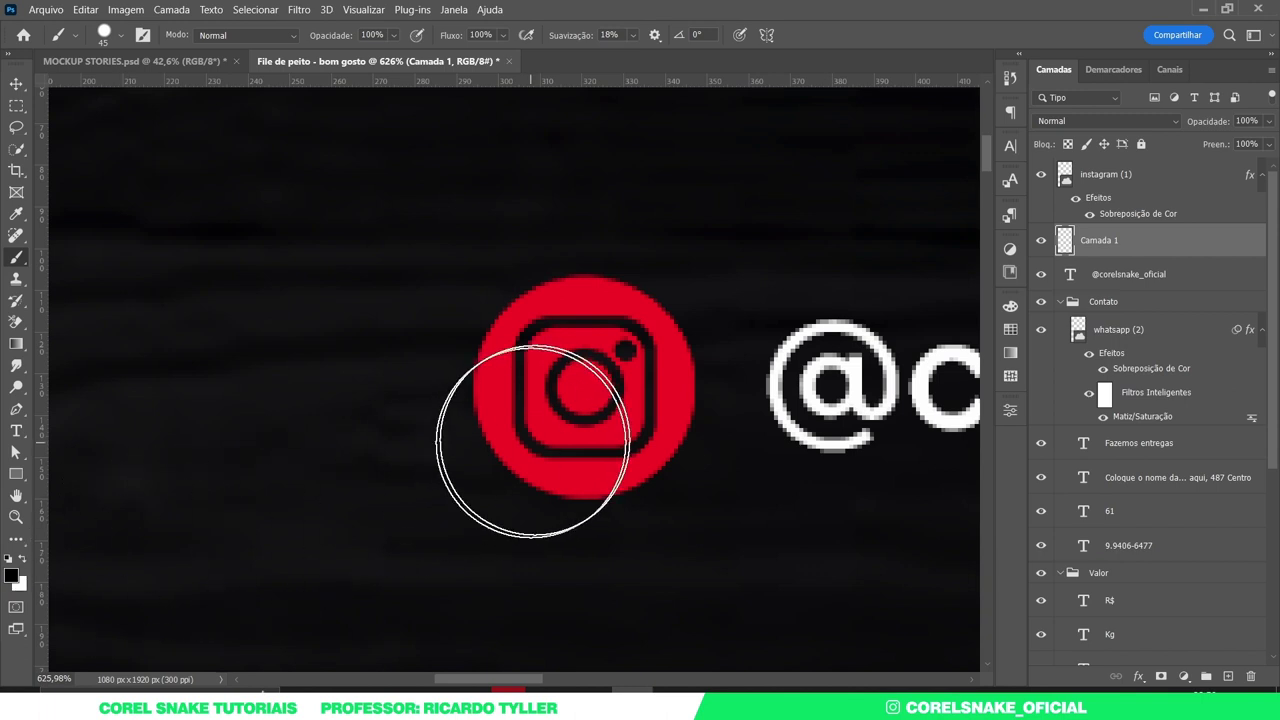
key("x")
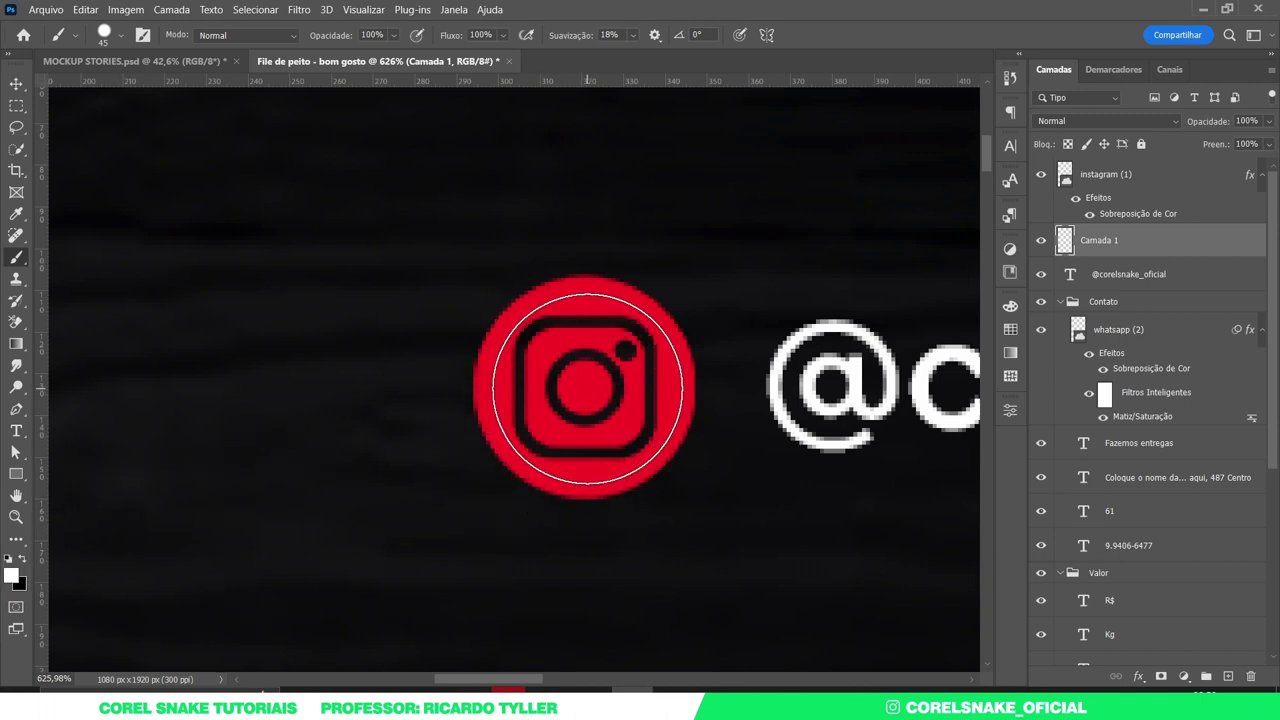
left_click(581, 385)
left_click(16, 83)
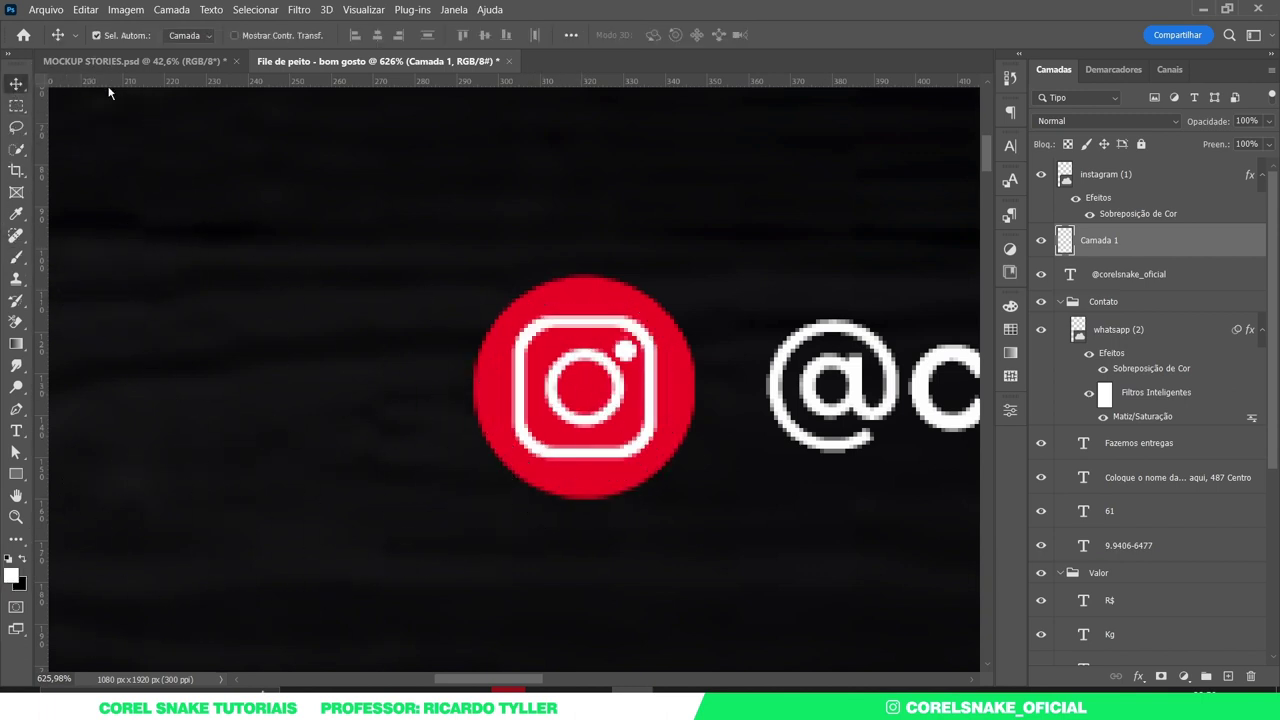
left_click(1106, 176, "shift")
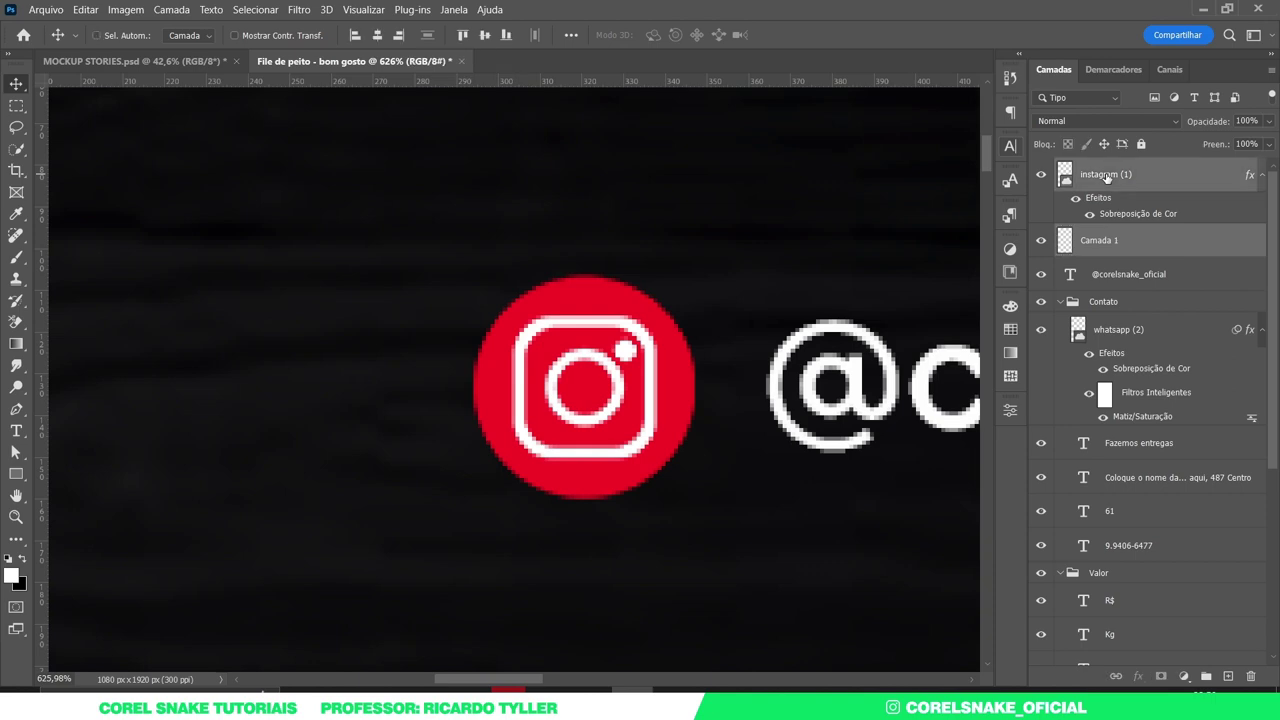
key("ctrl+e")
scroll(527, 379, "down", 5)
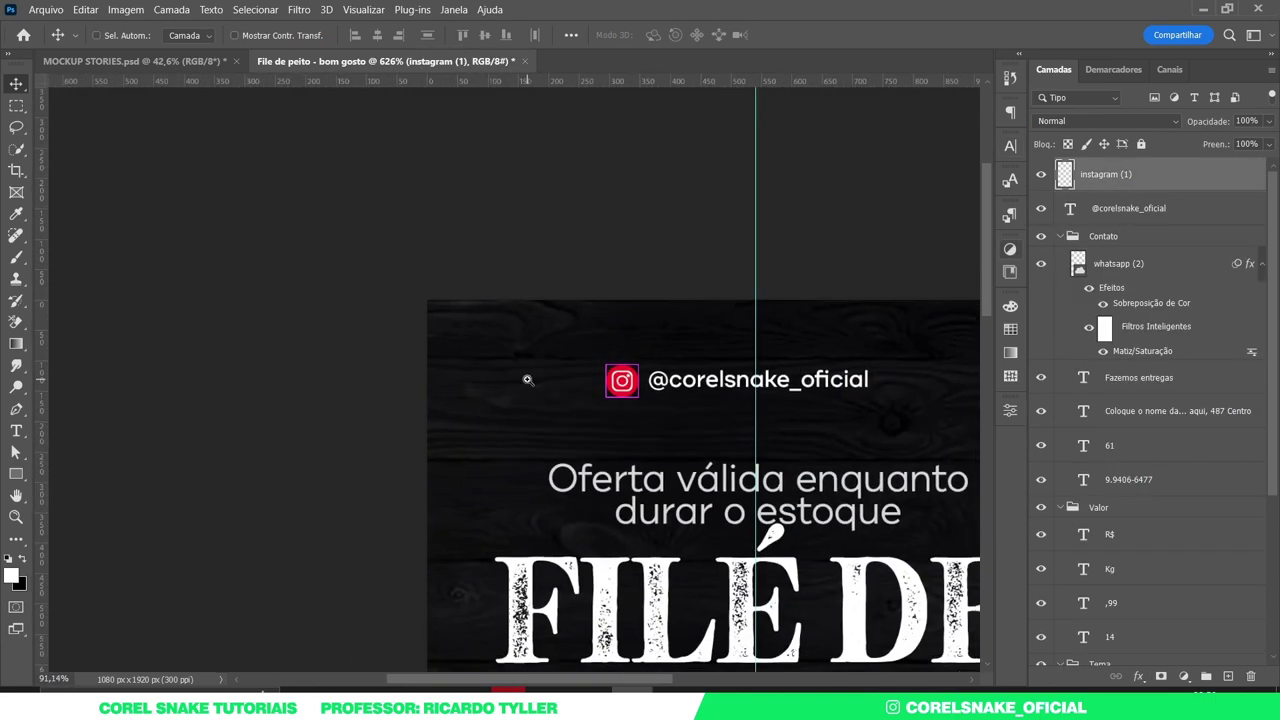
scroll(527, 379, "down", 2)
scroll(508, 308, "down", 2)
scroll(546, 318, "down", 3)
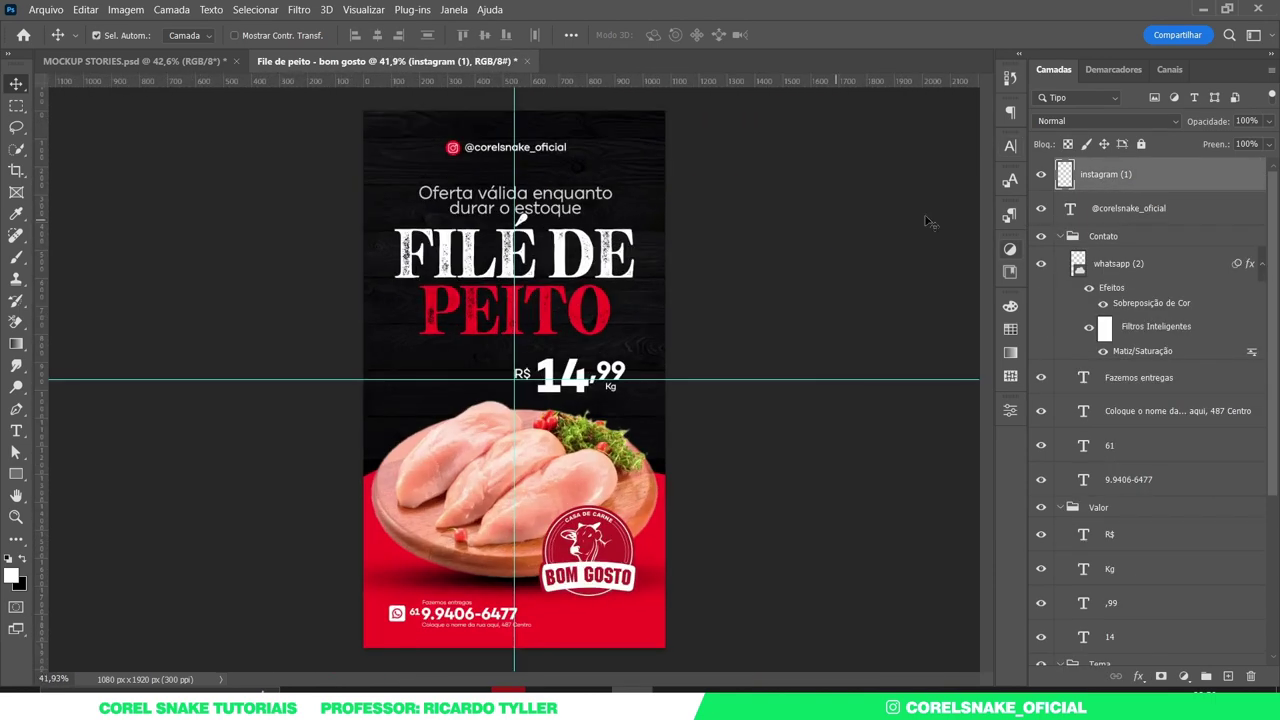
left_click(1110, 208, "shift")
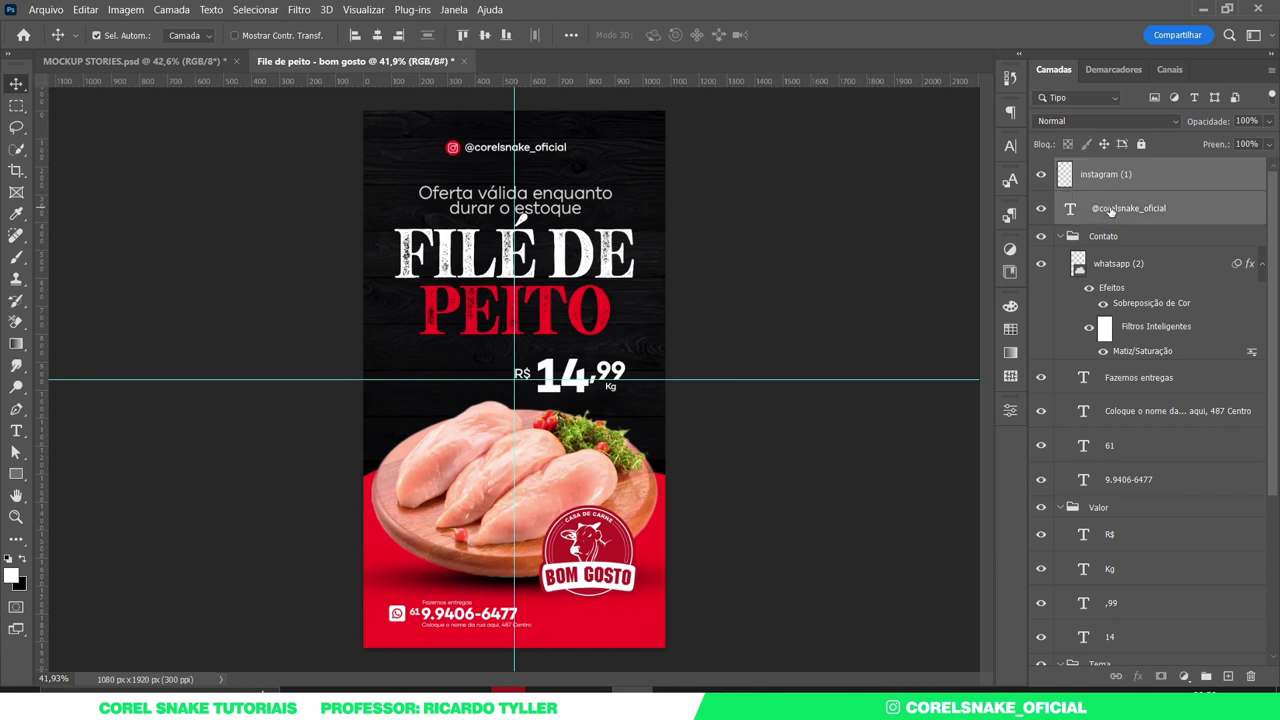
Step: Group the icon and handle layers into a group named 'Insta', collapsing all groups
key("ctrl+g")
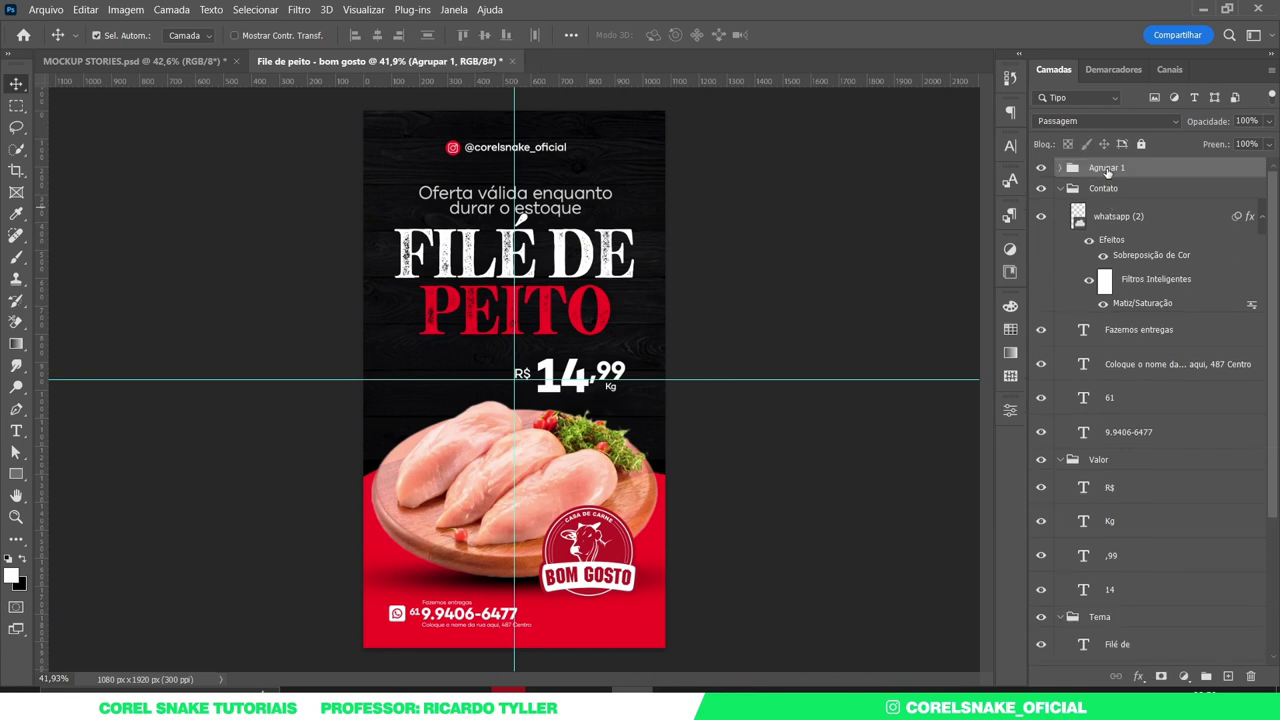
double_click(1106, 168)
key("BackSpace")
type("Insta")
key("Return")
left_click(1060, 188, "ctrl")
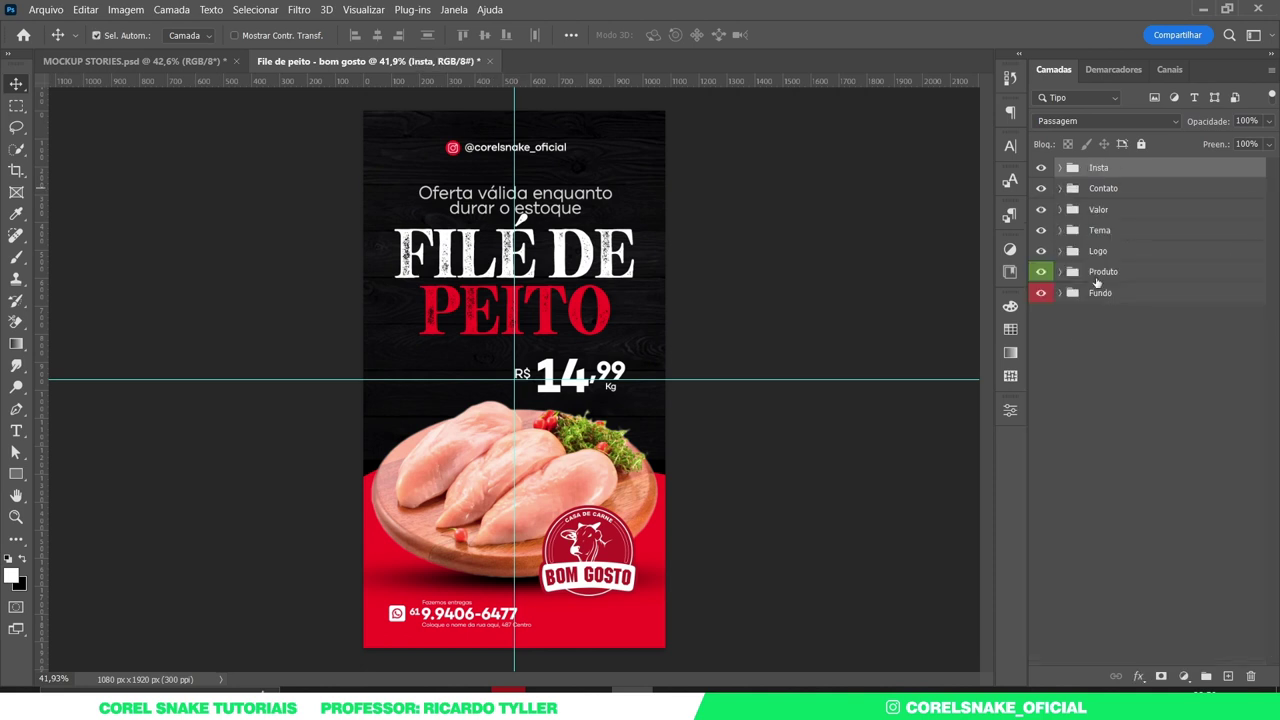
left_click(792, 268)
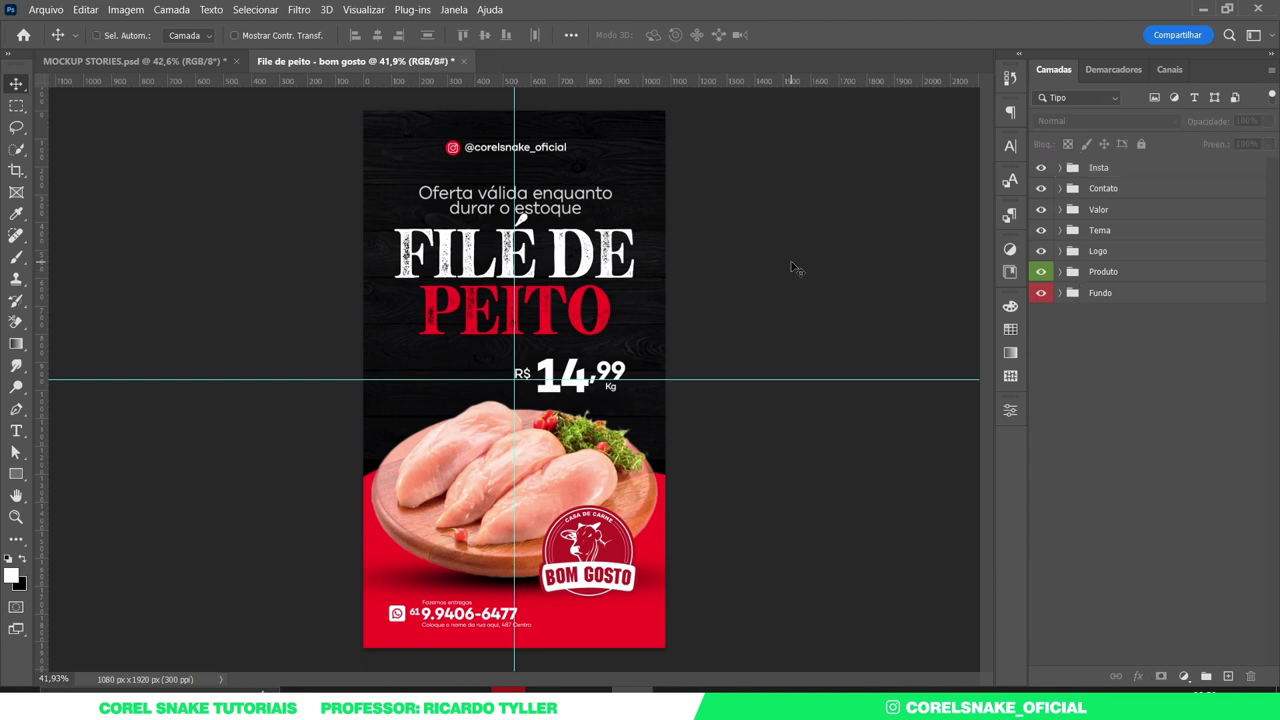
scroll(792, 268, "up", 1)
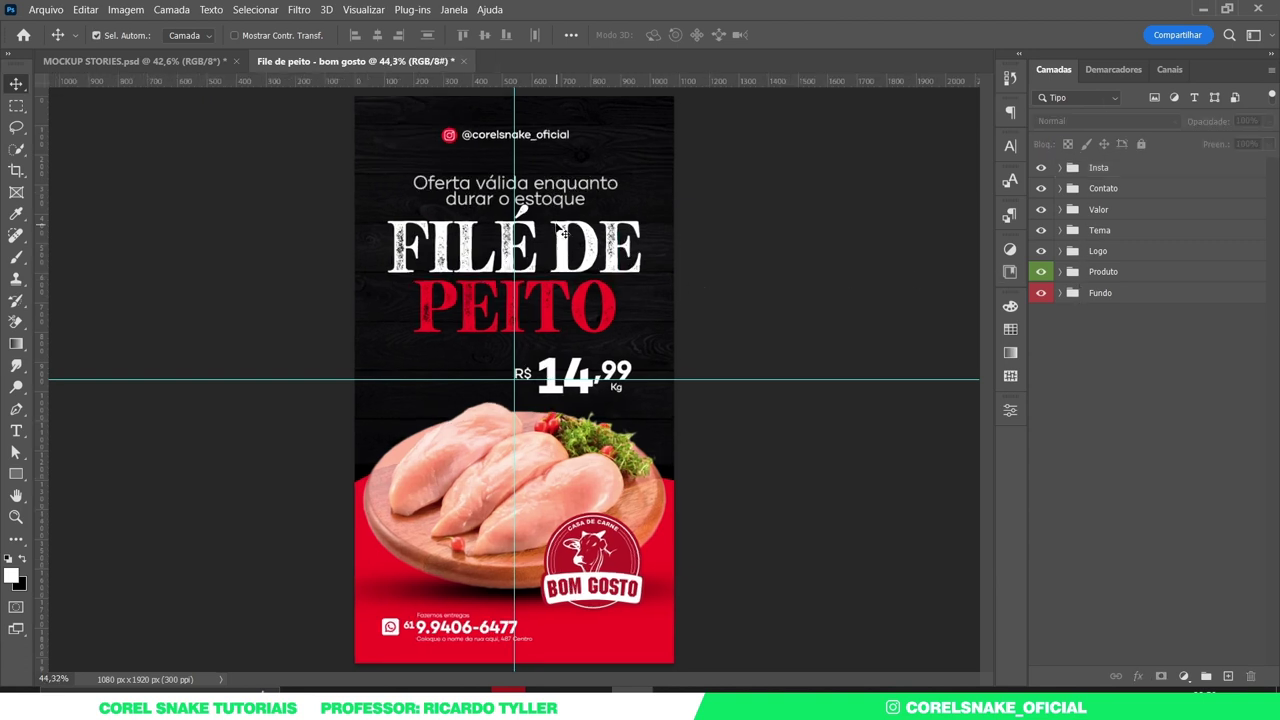
Step: Set the offer text's font style to Medium
left_click(560, 192)
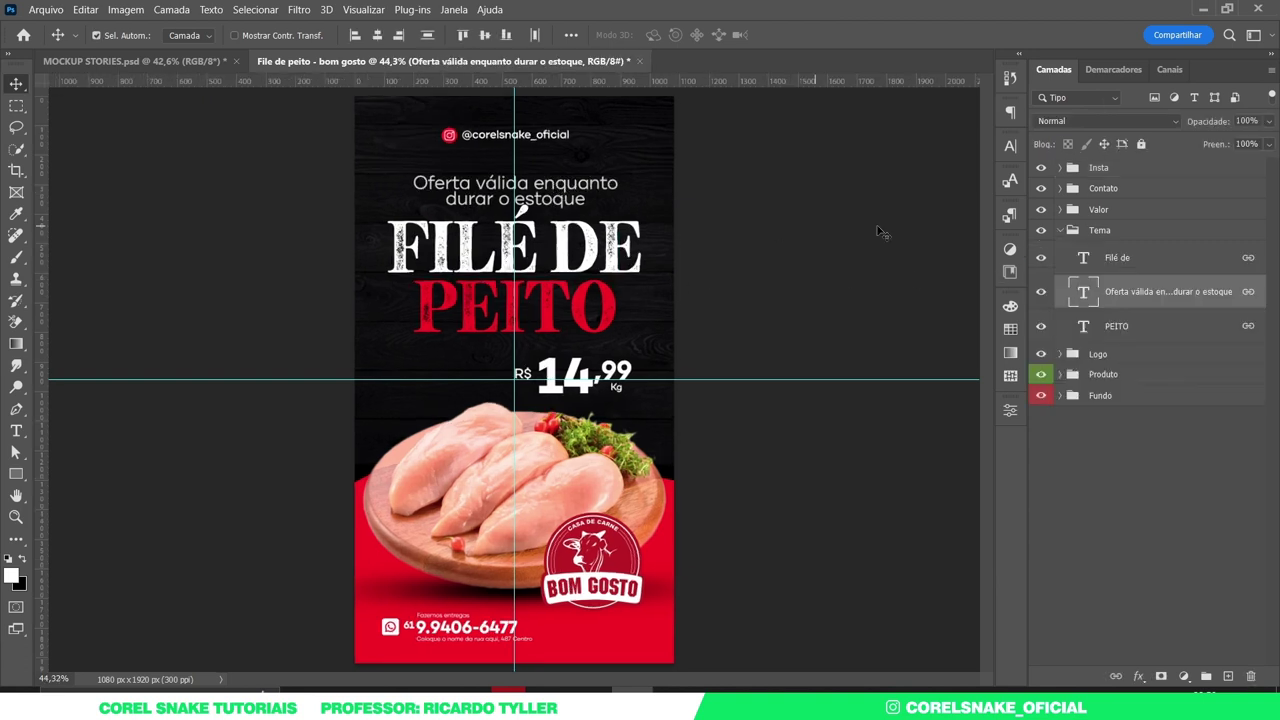
left_click(1011, 146)
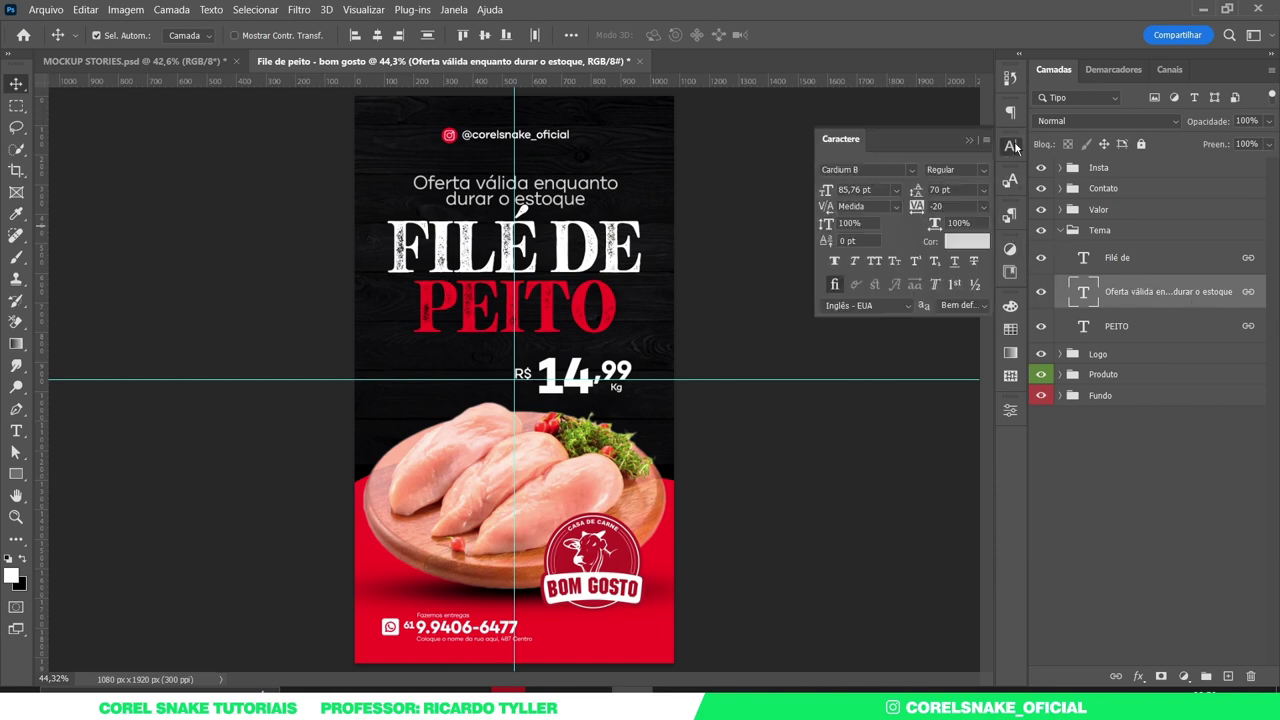
left_click(984, 170)
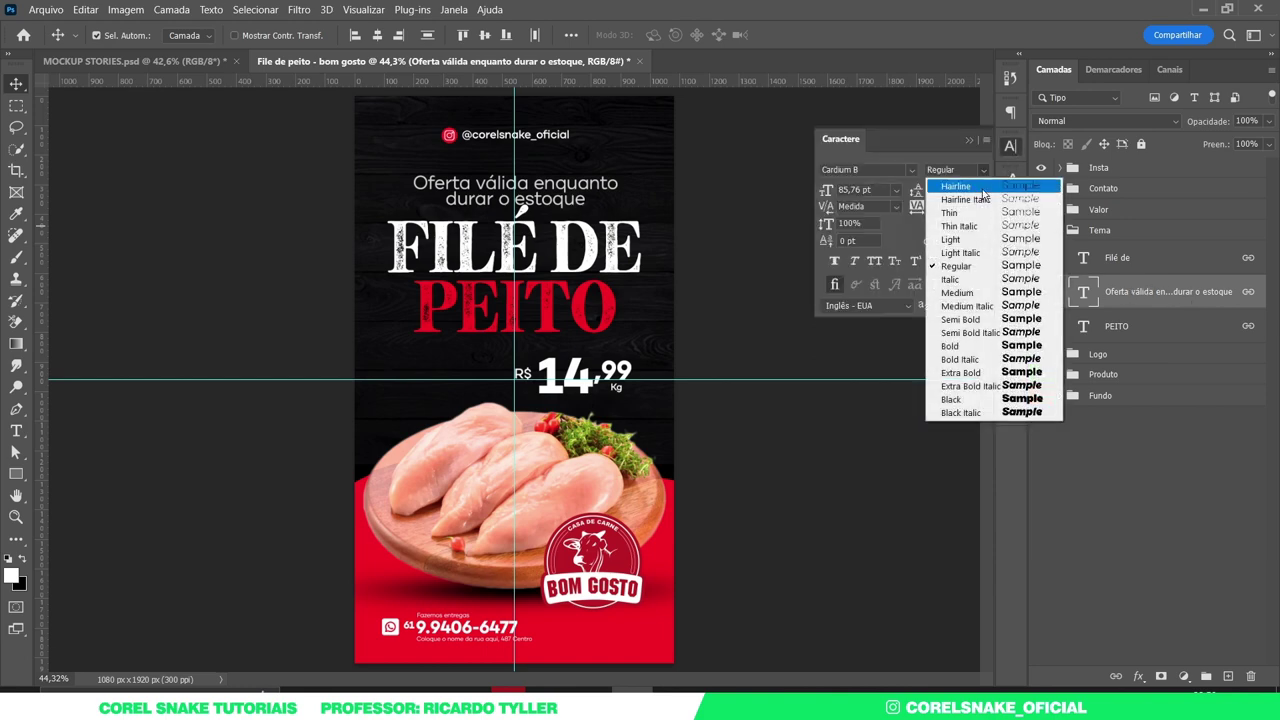
left_click(957, 292)
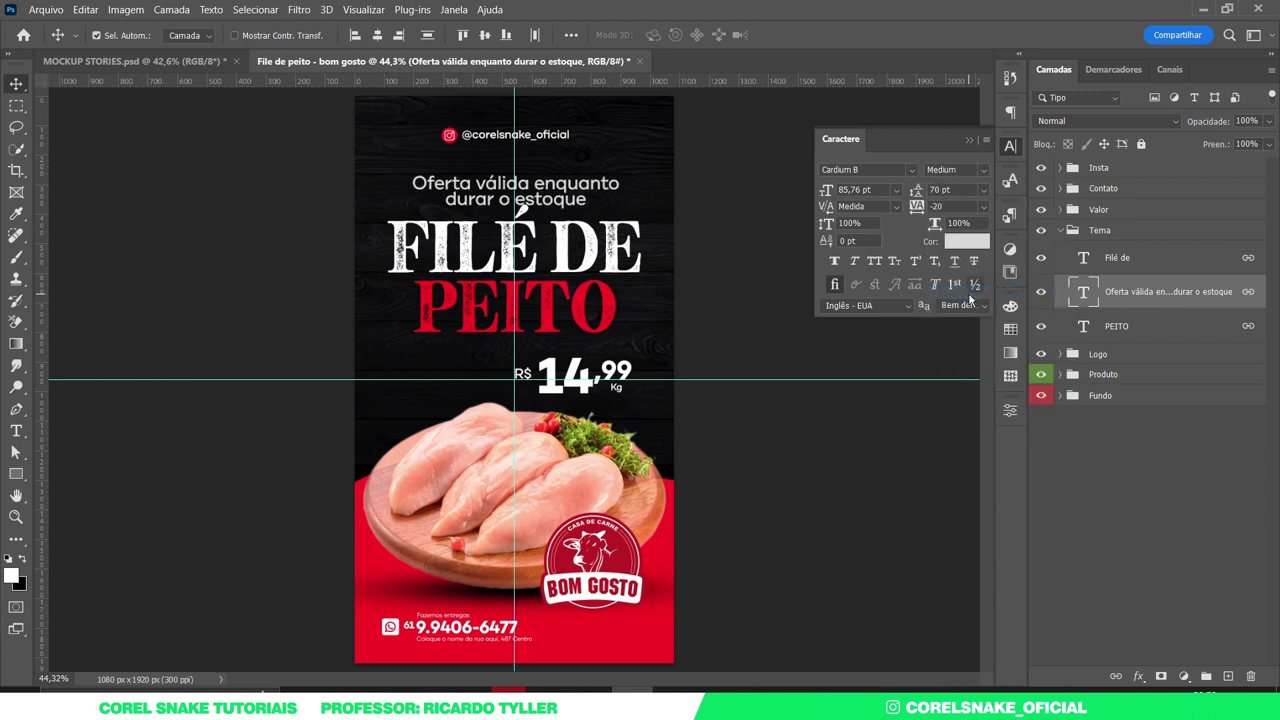
left_click(1010, 148)
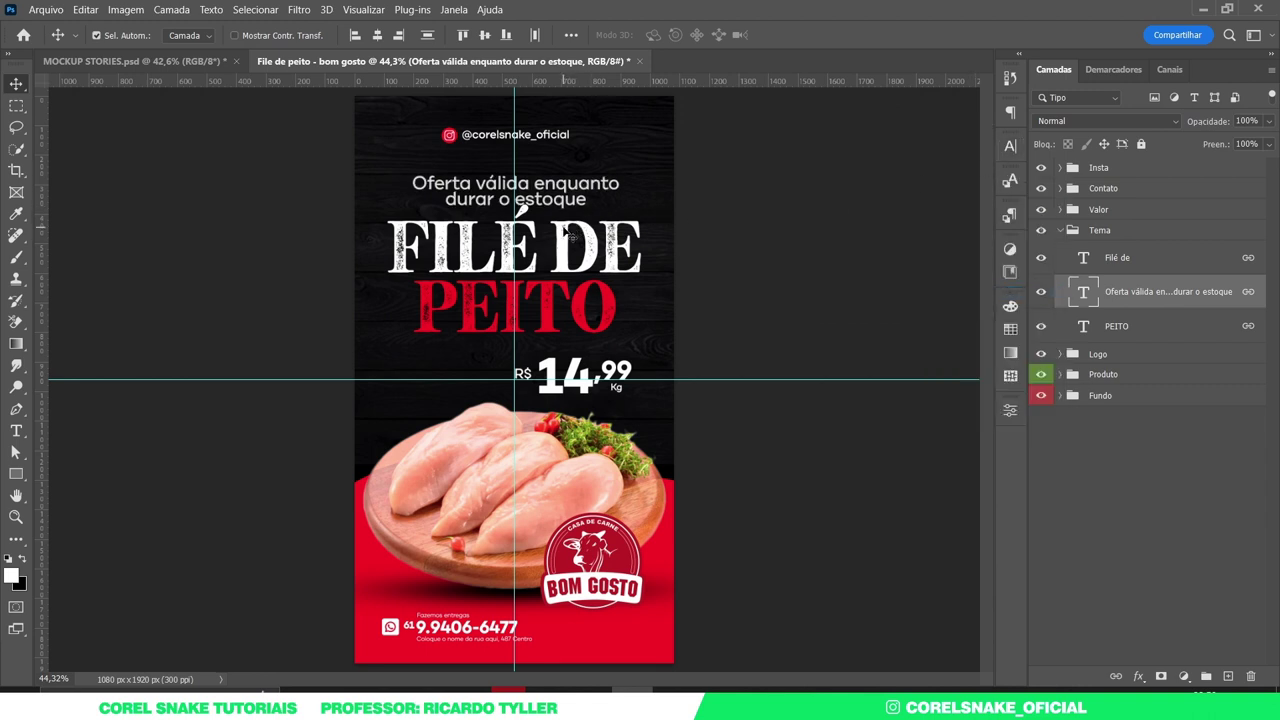
Step: Scale the offer and 'Filé de' headline text slightly smaller
left_click(568, 232, "shift")
key("ctrl+t")
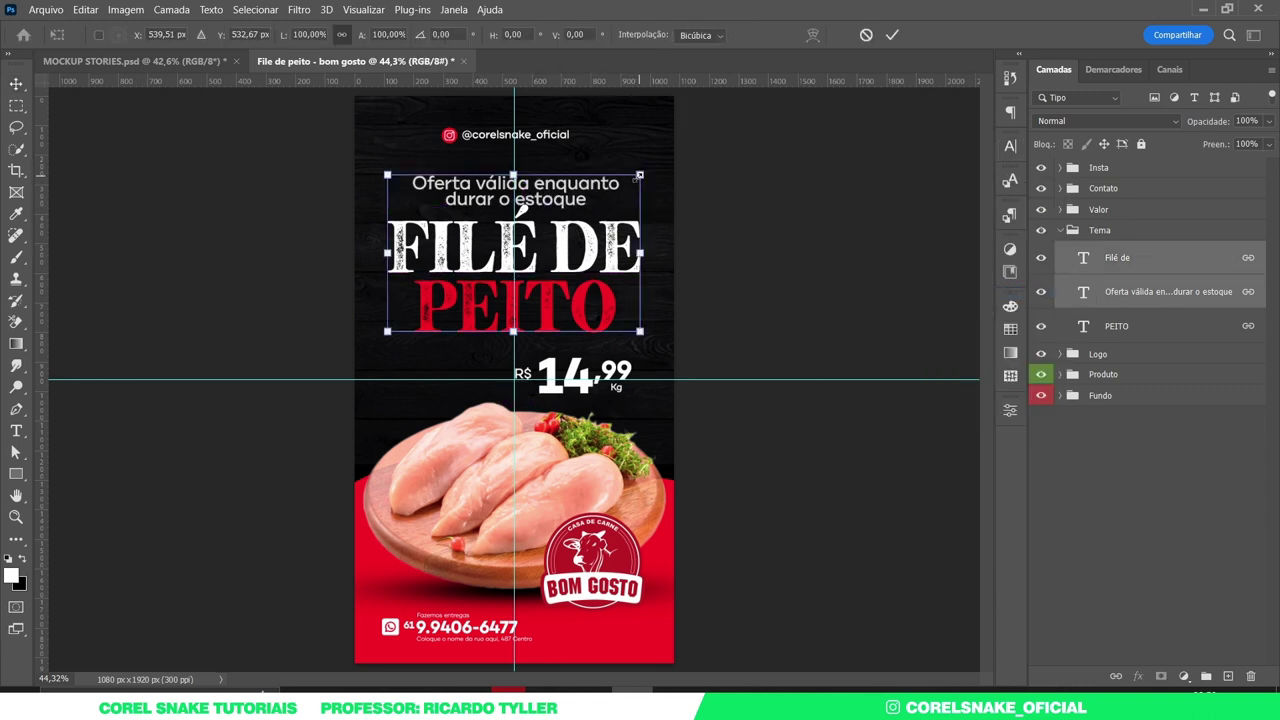
left_click_drag(637, 176, 631, 181)
key("Return")
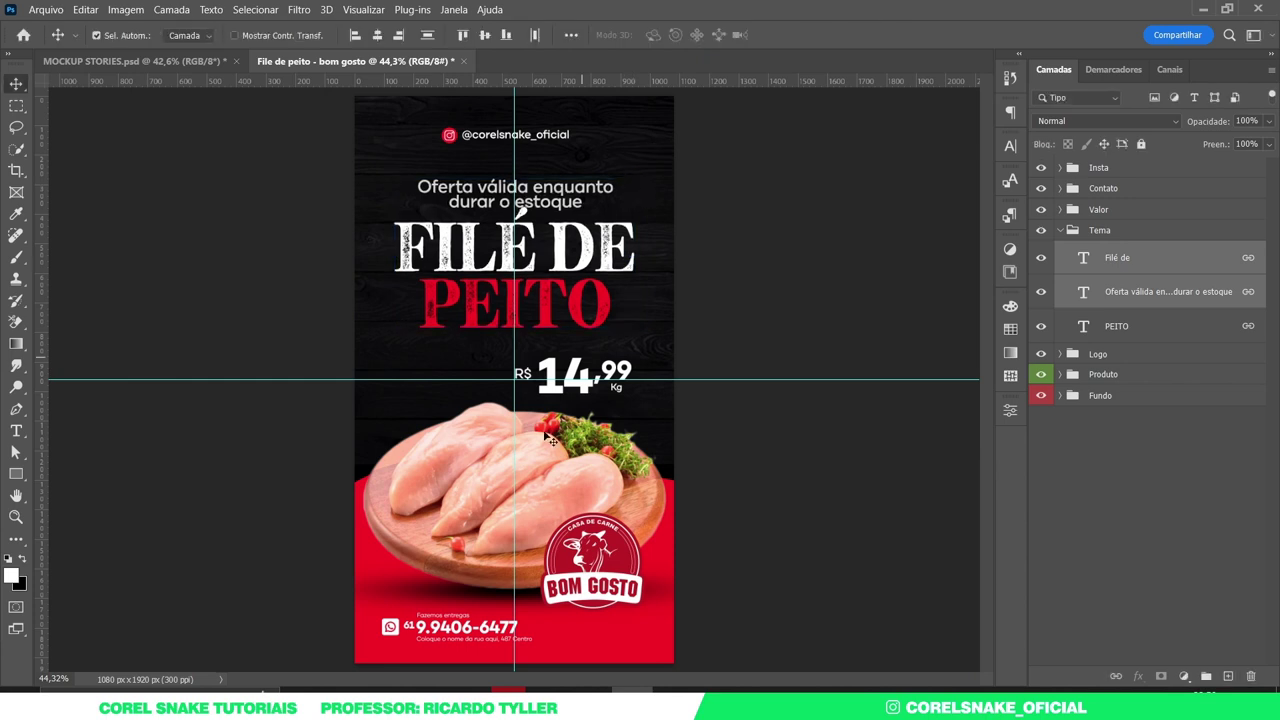
Step: Nudge the chicken image slightly and move the Contato contact block a little down
left_click(476, 604)
left_click_drag(468, 490, 474, 500)
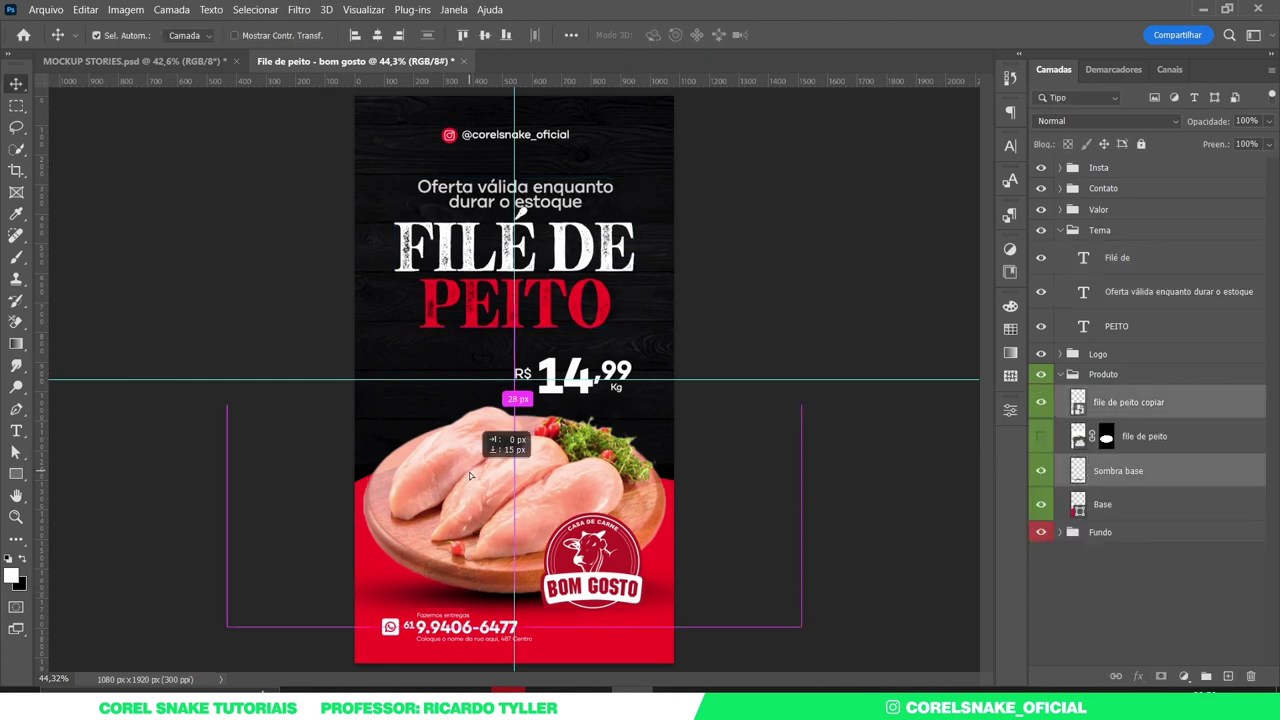
left_click(401, 636)
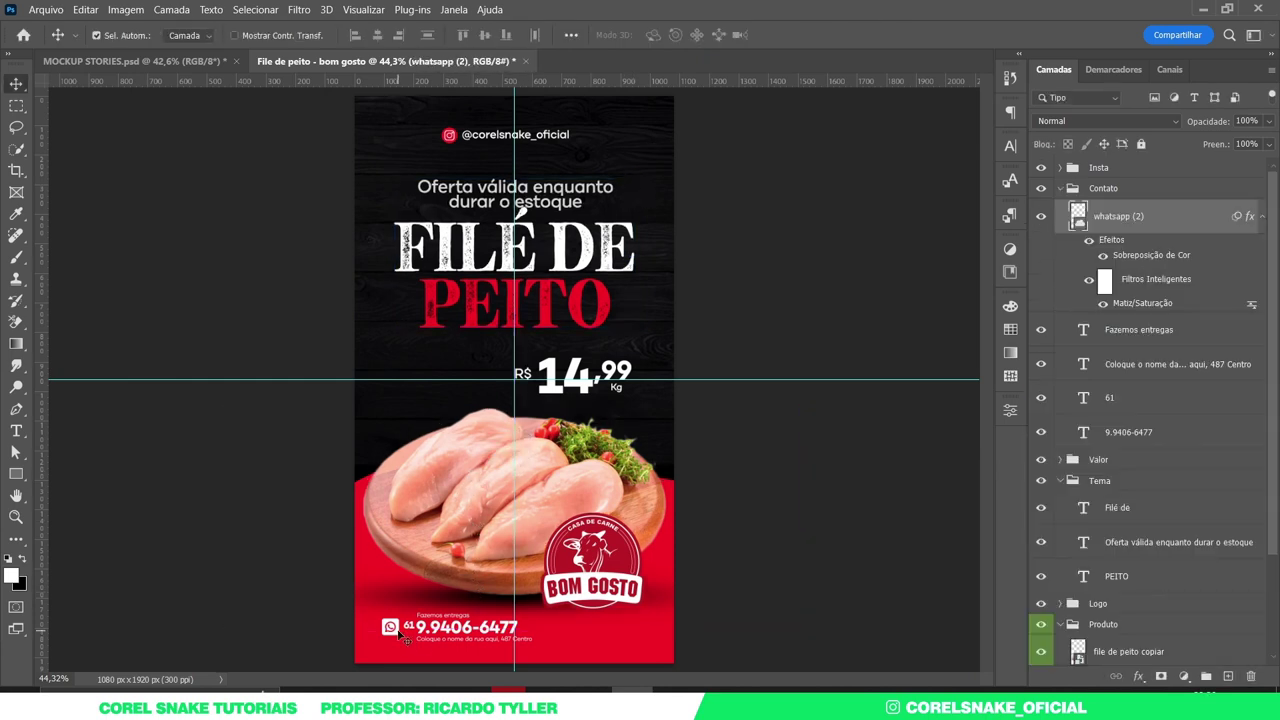
left_click(1104, 188)
key("ctrl+t")
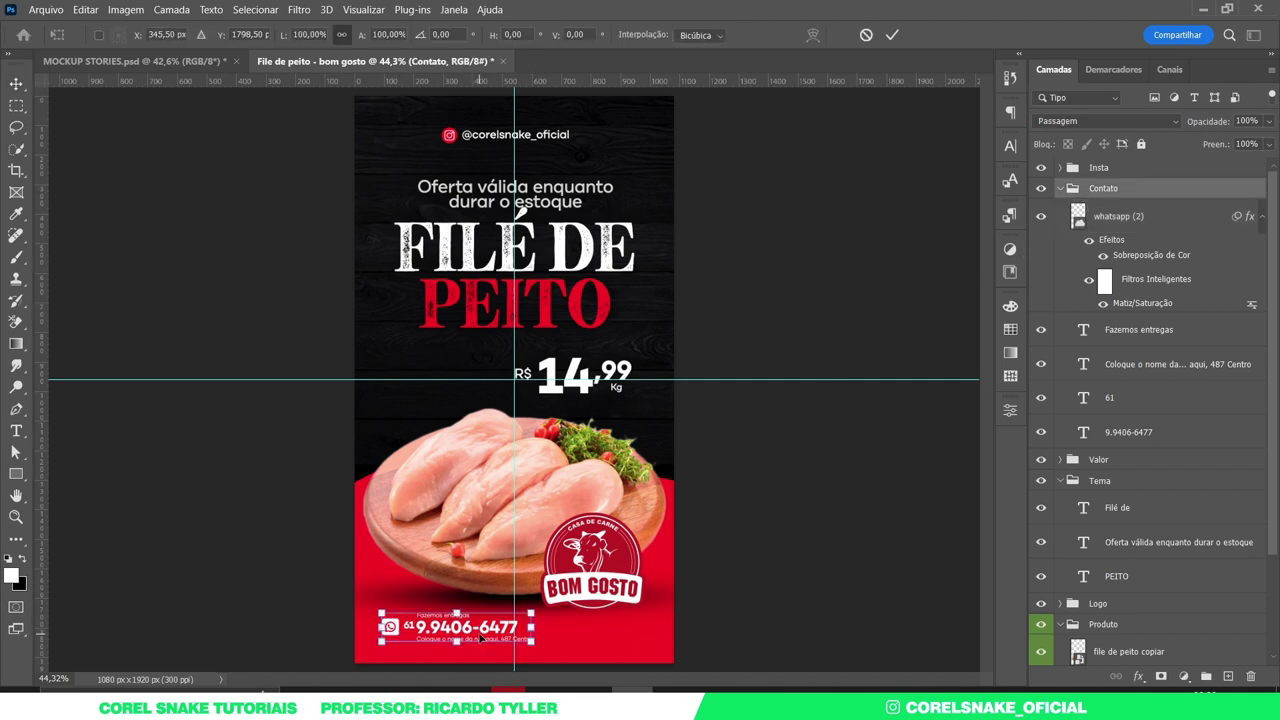
left_click_drag(481, 638, 481, 643)
key("Return")
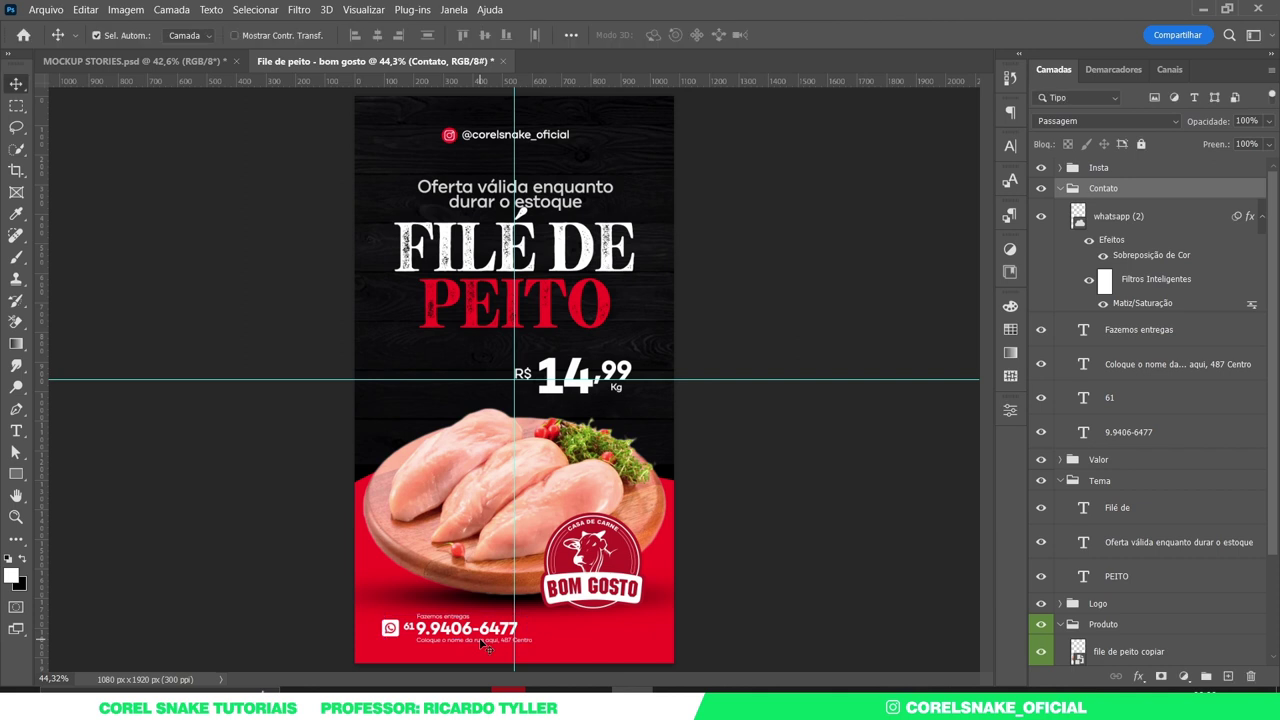
left_click(865, 515)
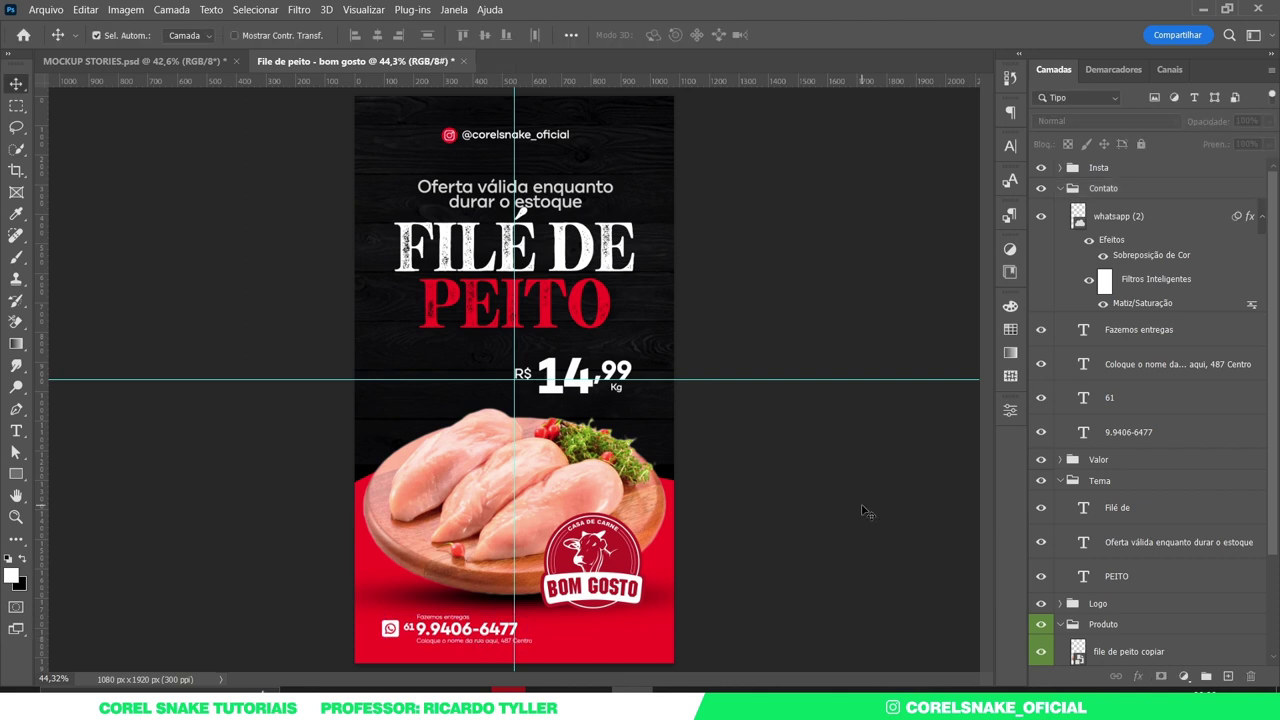
left_click(541, 308)
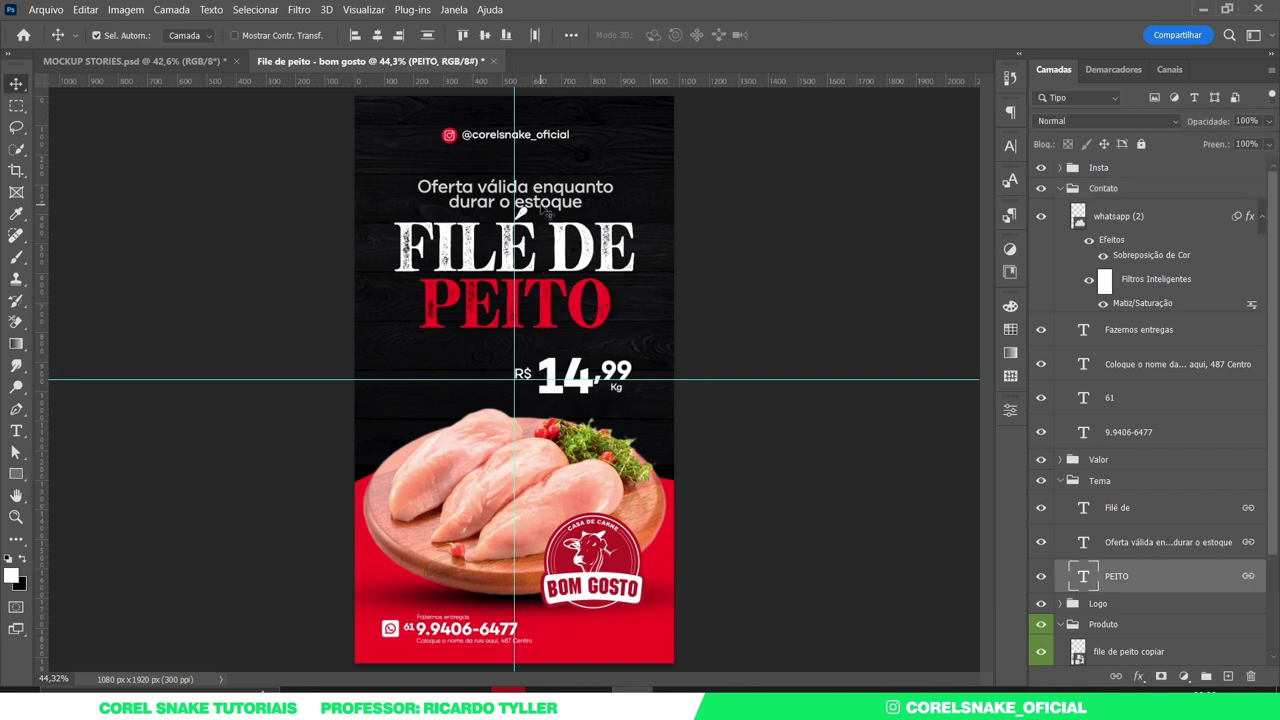
left_click(862, 434)
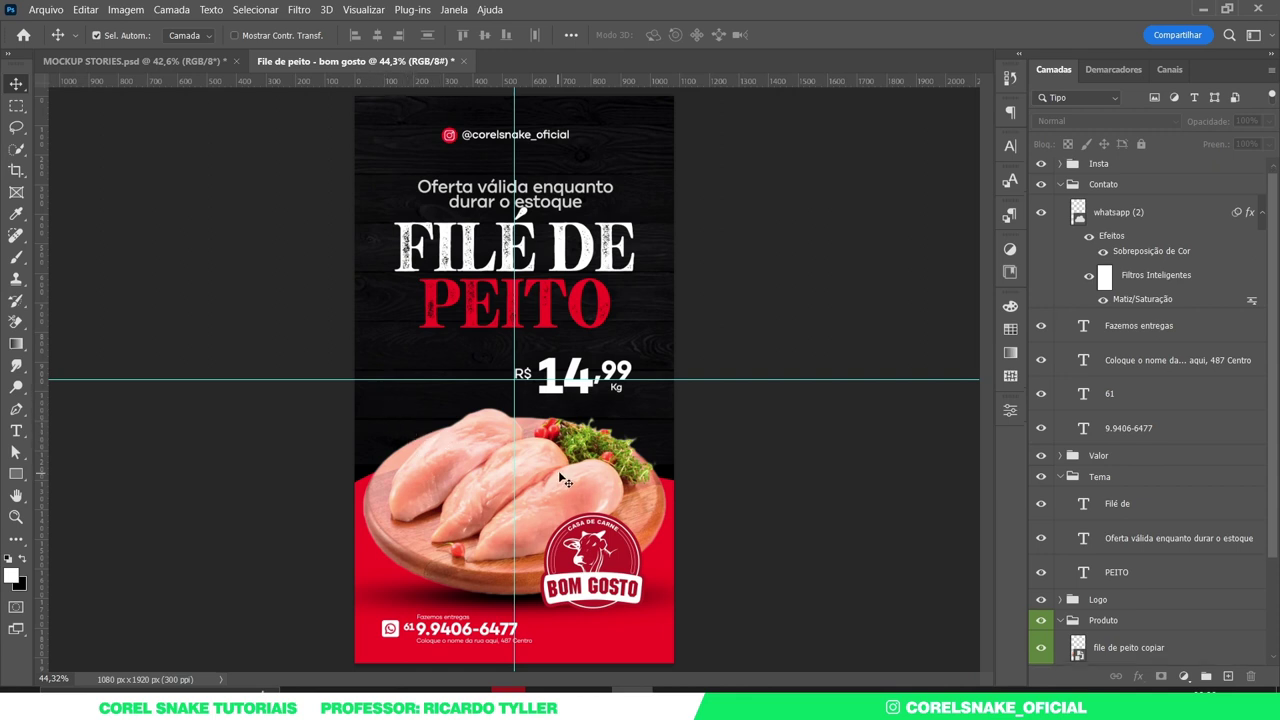
Step: Place the rosemary image from the libraries onto the poster at about 29%
left_click(1010, 272)
left_click_drag(843, 503, 455, 437)
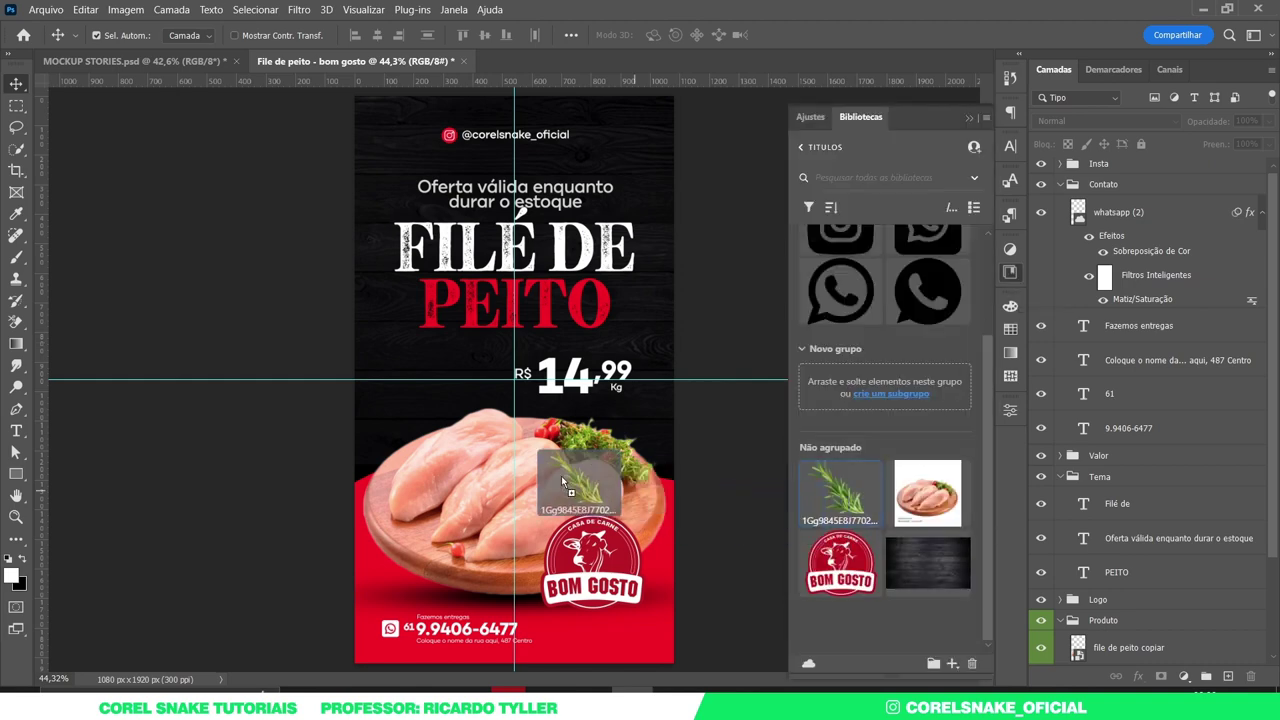
left_click(1010, 273)
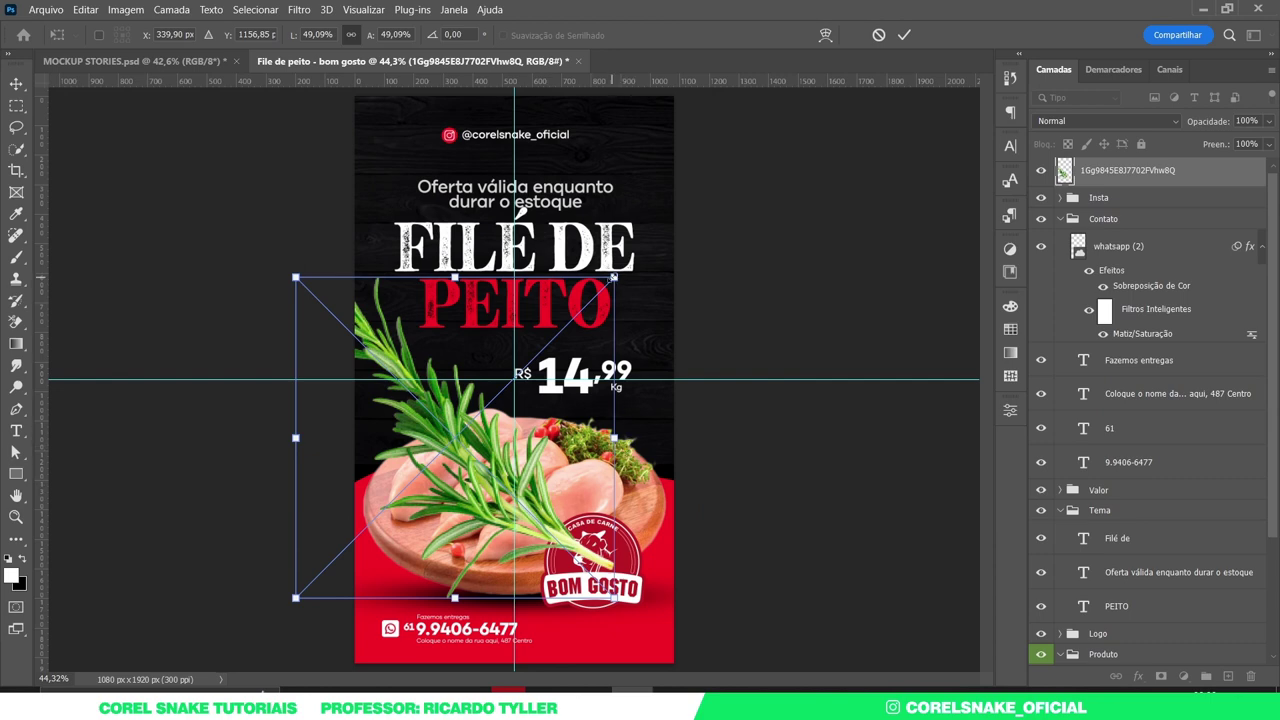
mouse_move(614, 277)
left_mouse_down()
mouse_move(514, 383)
mouse_move(525, 423)
left_mouse_up()
key("Return")
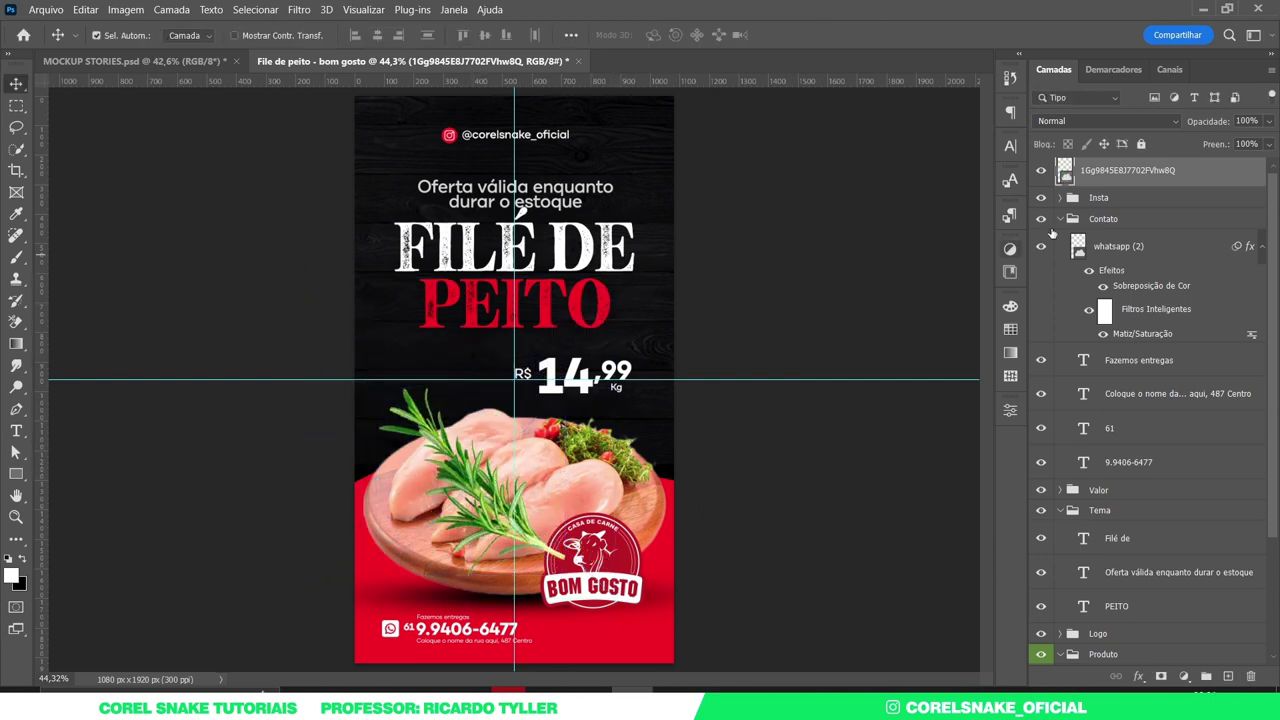
Step: Move the chicken photo layer into the Fundo group above woodblack
left_click(1061, 221, "ctrl")
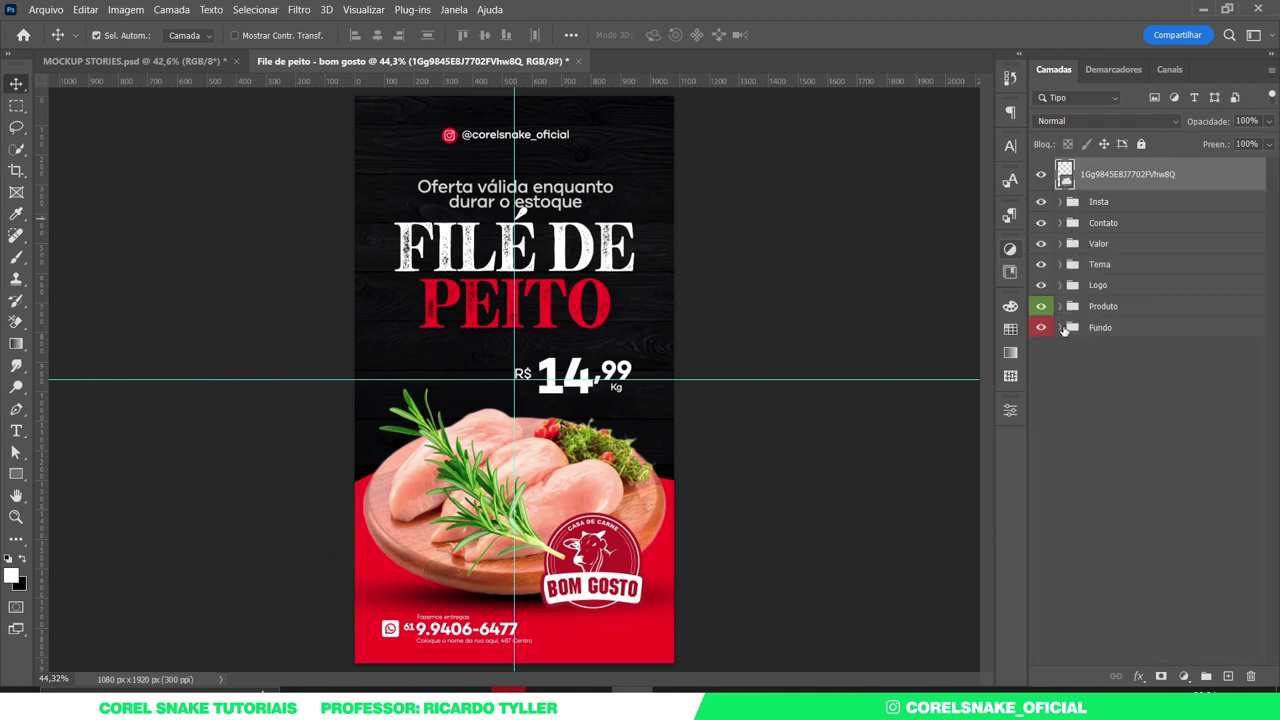
left_click(1061, 328)
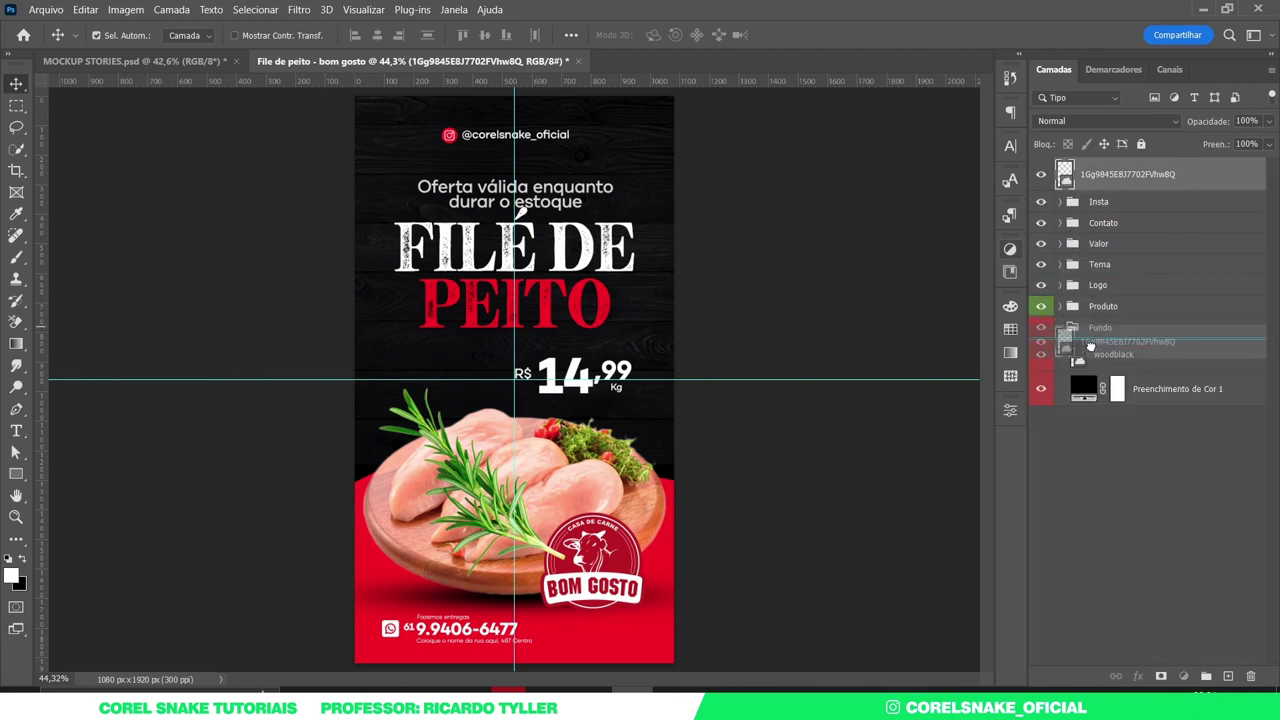
left_click_drag(1073, 196, 1110, 340)
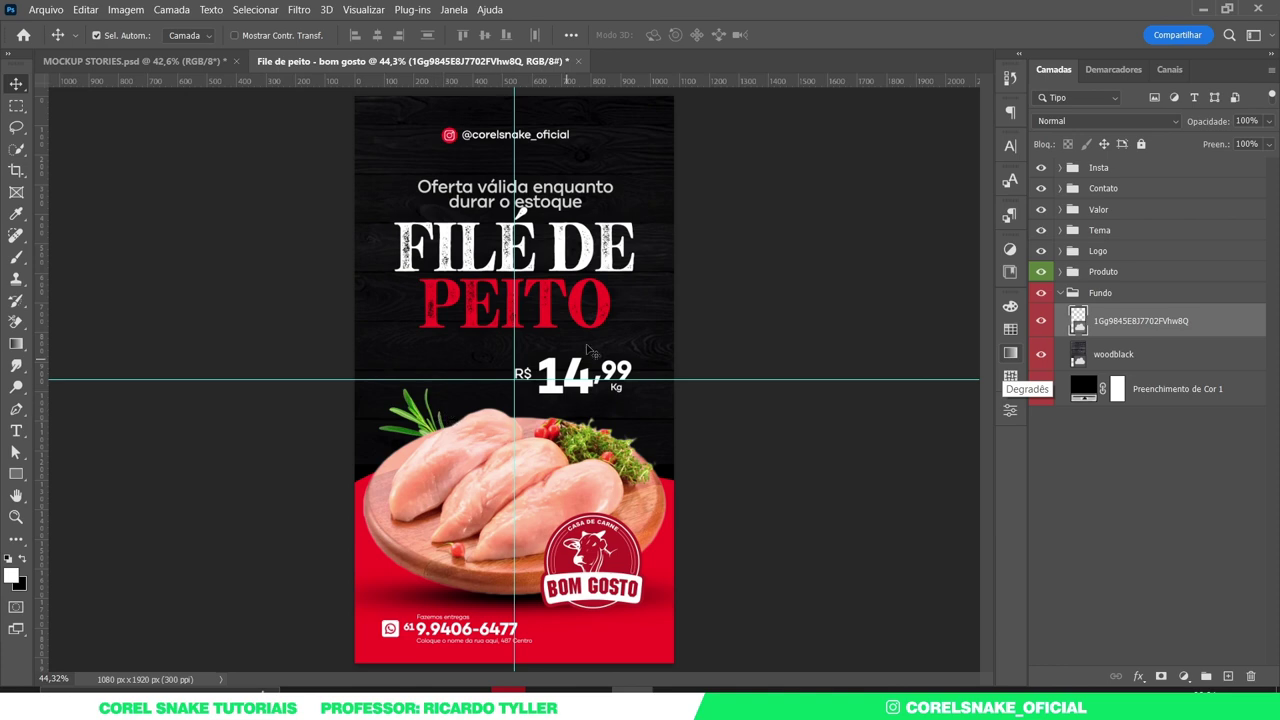
Step: Apply a 4,3-pixel Gaussian Blur to the chicken photo and enlarge it slightly
left_click(299, 9)
mouse_move(321, 209)
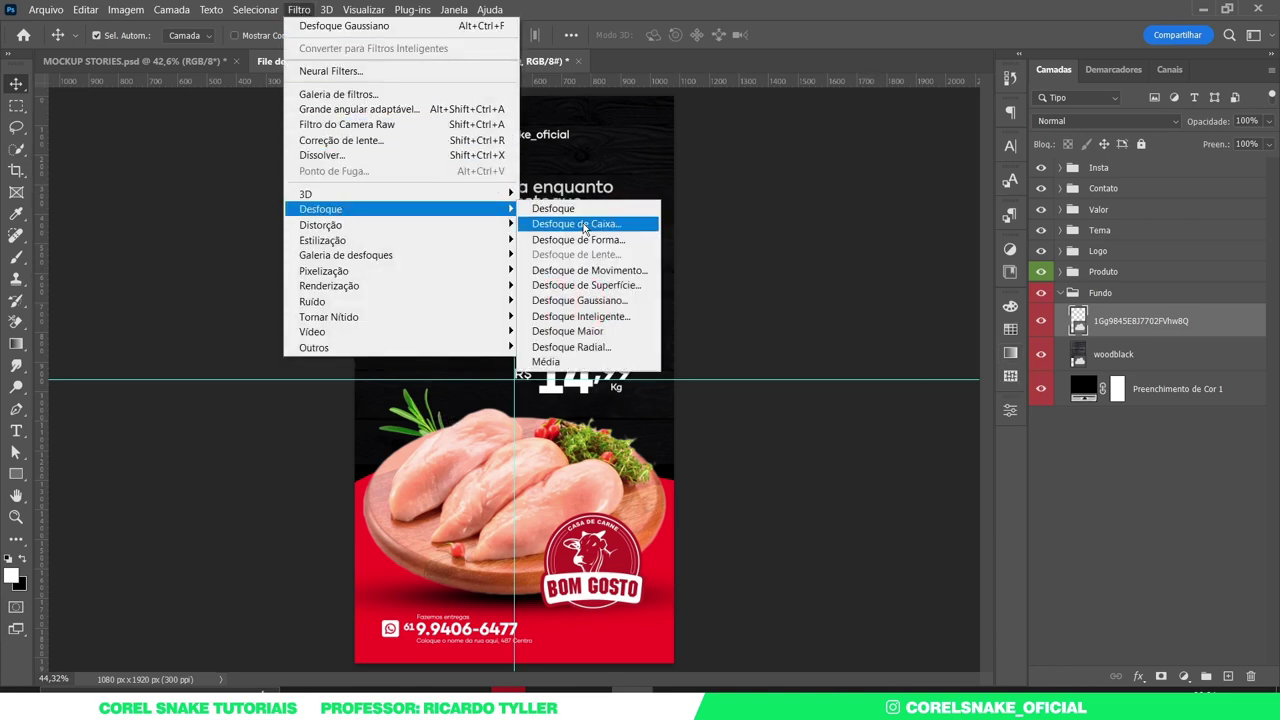
left_click(609, 306)
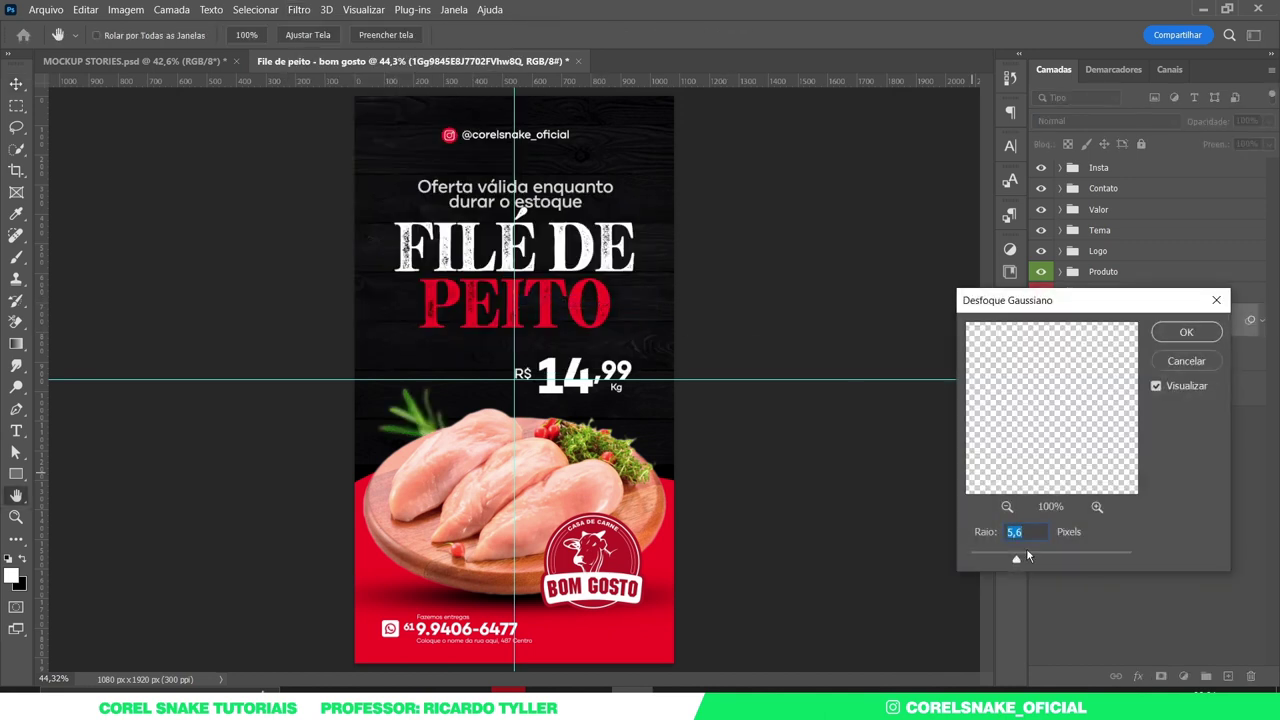
left_click_drag(1016, 560, 1008, 557)
left_click(1197, 335)
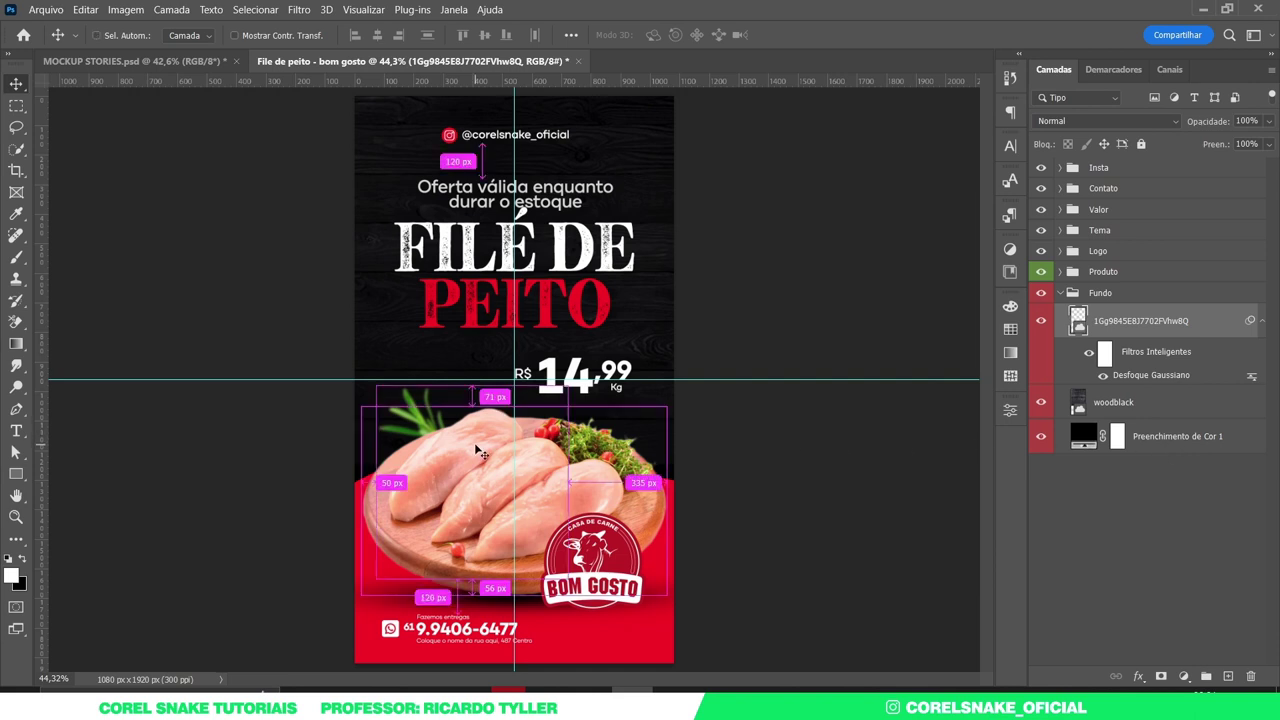
key("ctrl+t")
left_click_drag(472, 388, 586, 388)
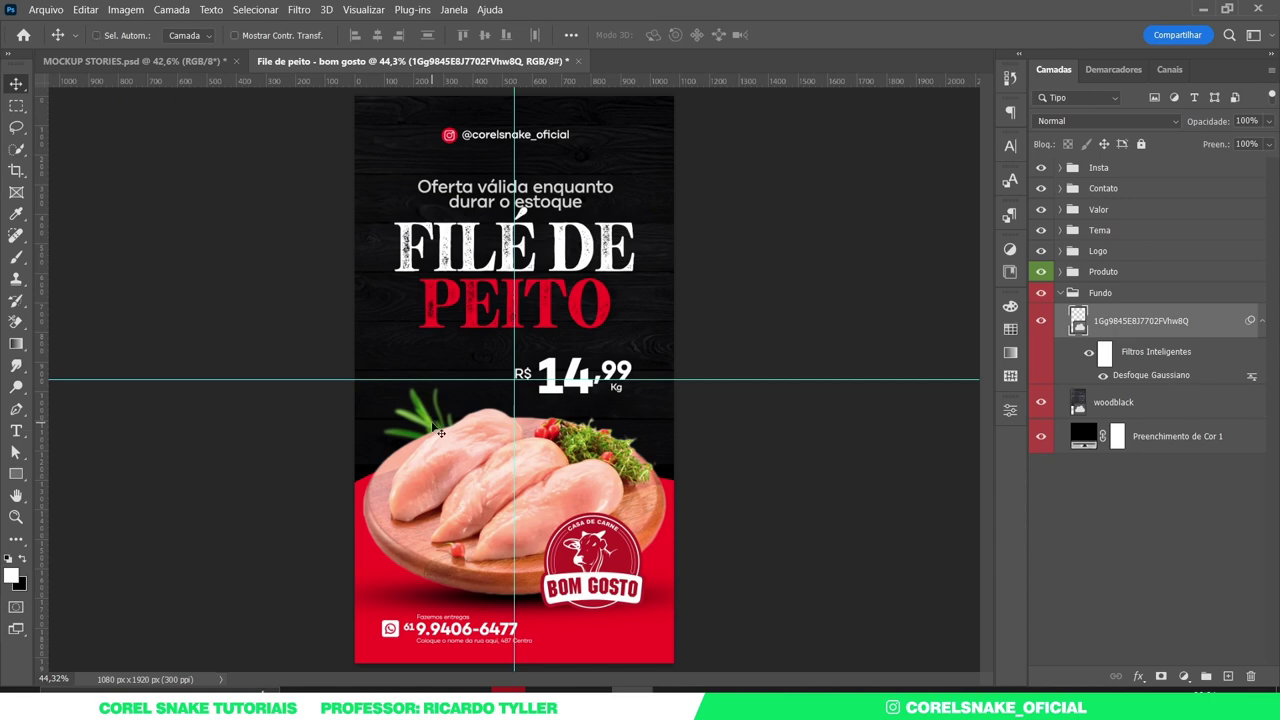
Step: Duplicate the blurred chicken photo, flip it horizontally and offset it lower right
key("ctrl+j")
key("ctrl")
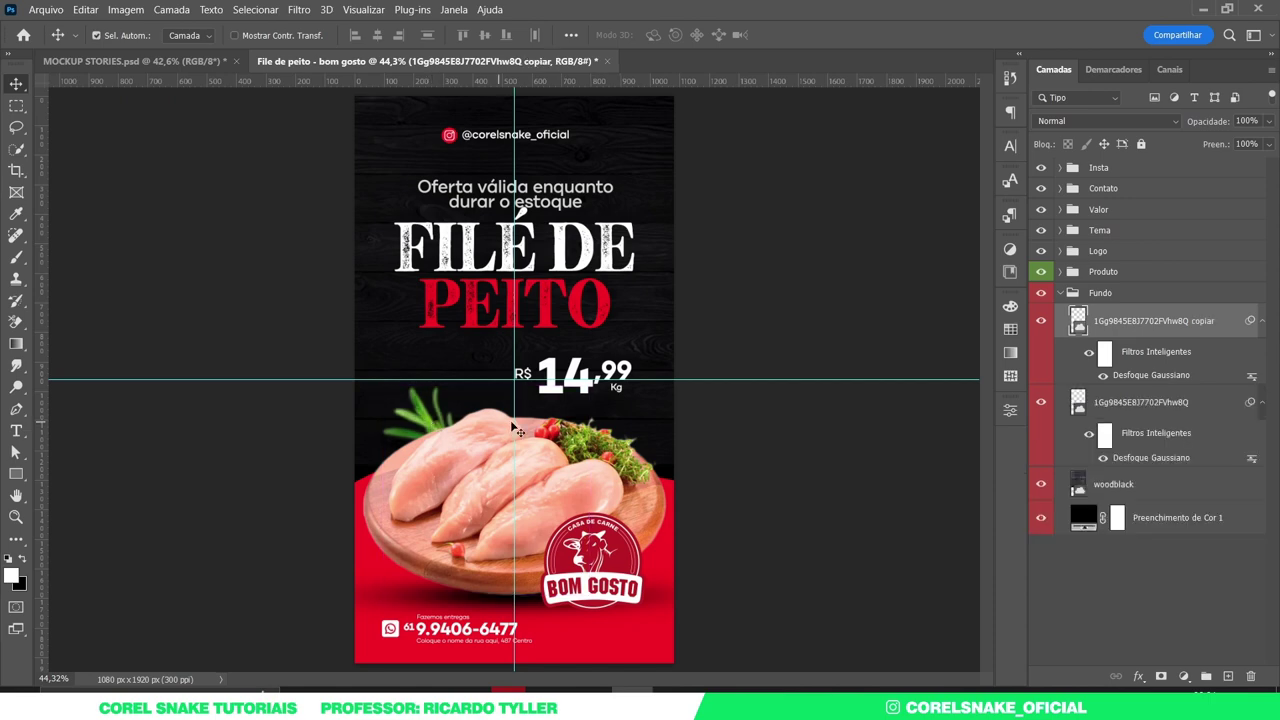
key("ctrl+t")
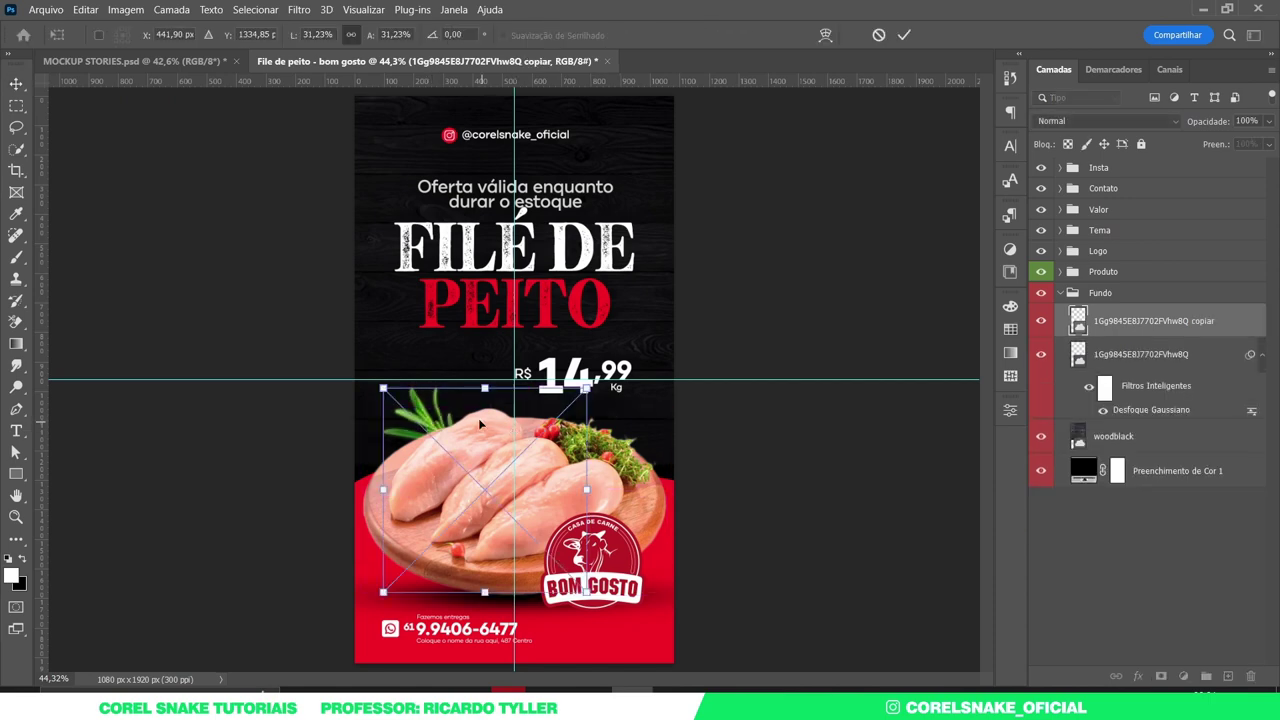
right_click(448, 410)
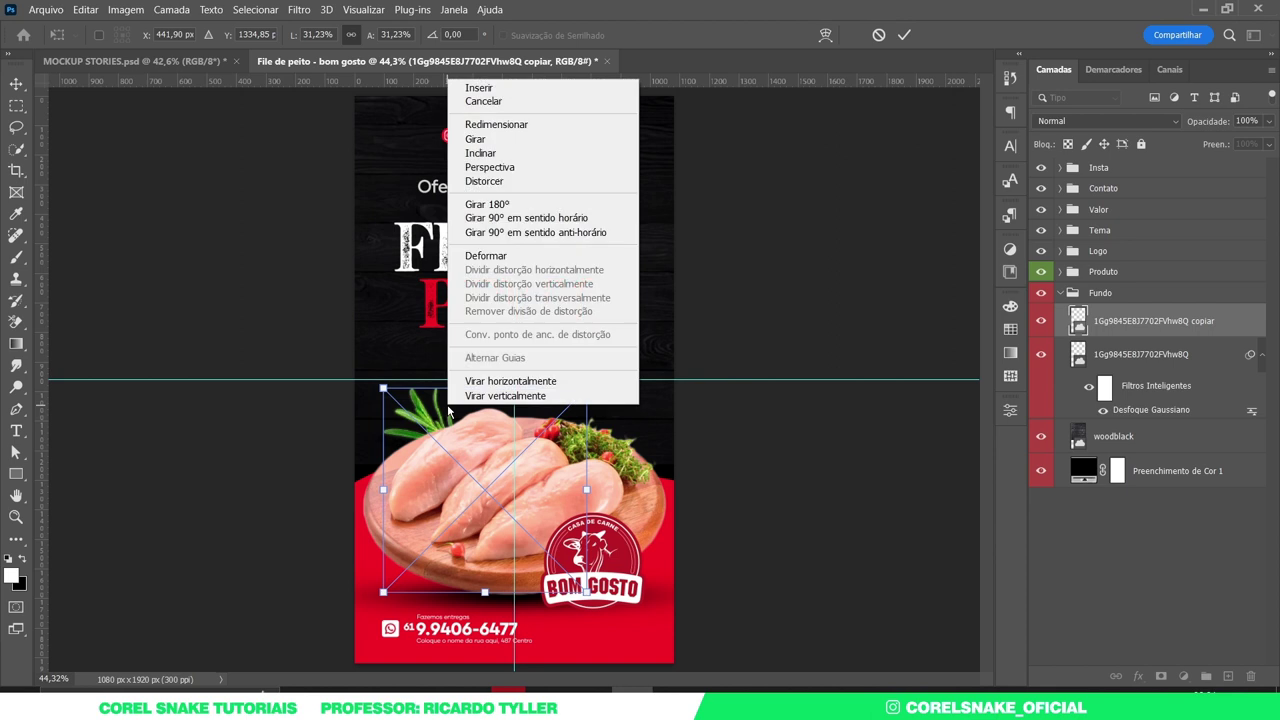
left_click(500, 388)
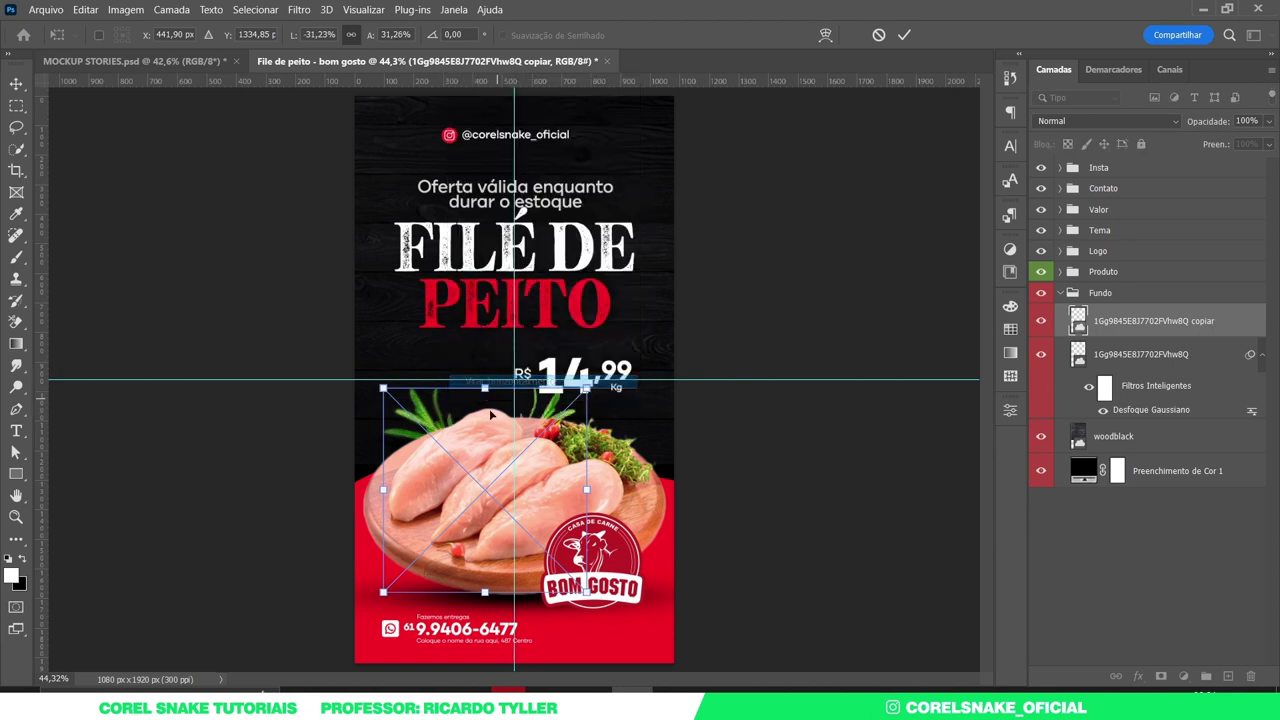
left_click_drag(488, 475, 563, 511)
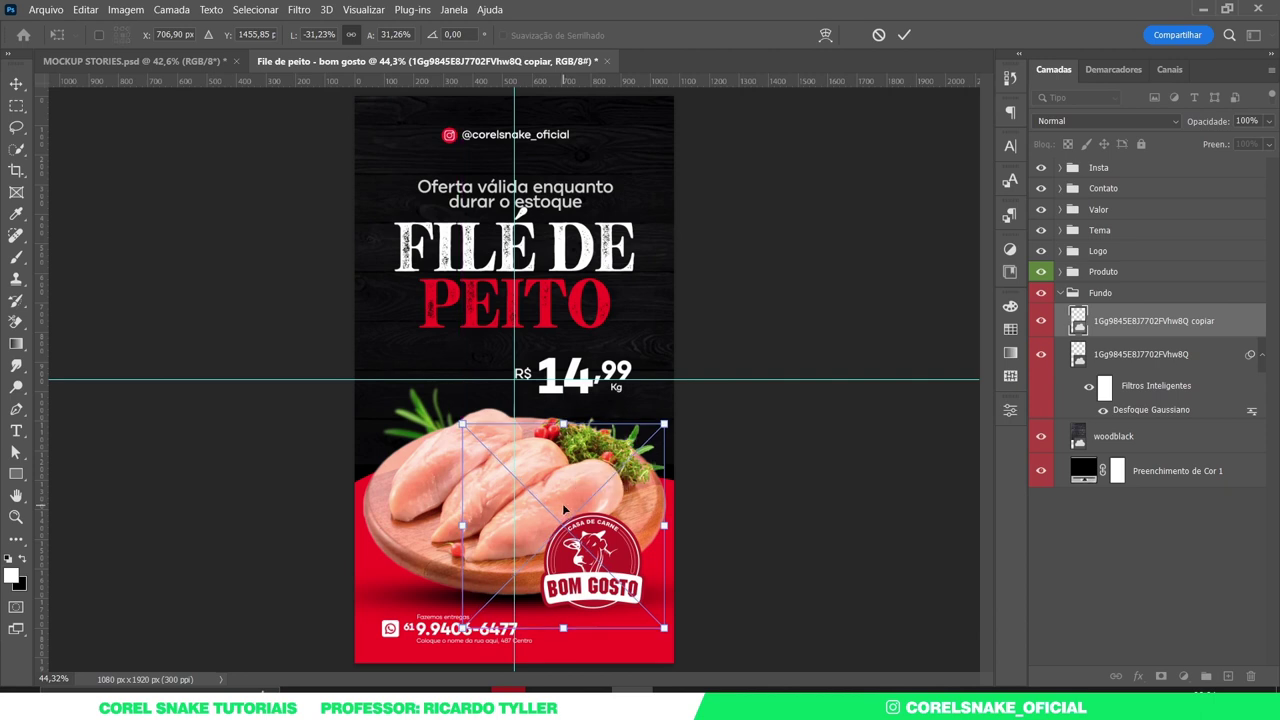
key("Return")
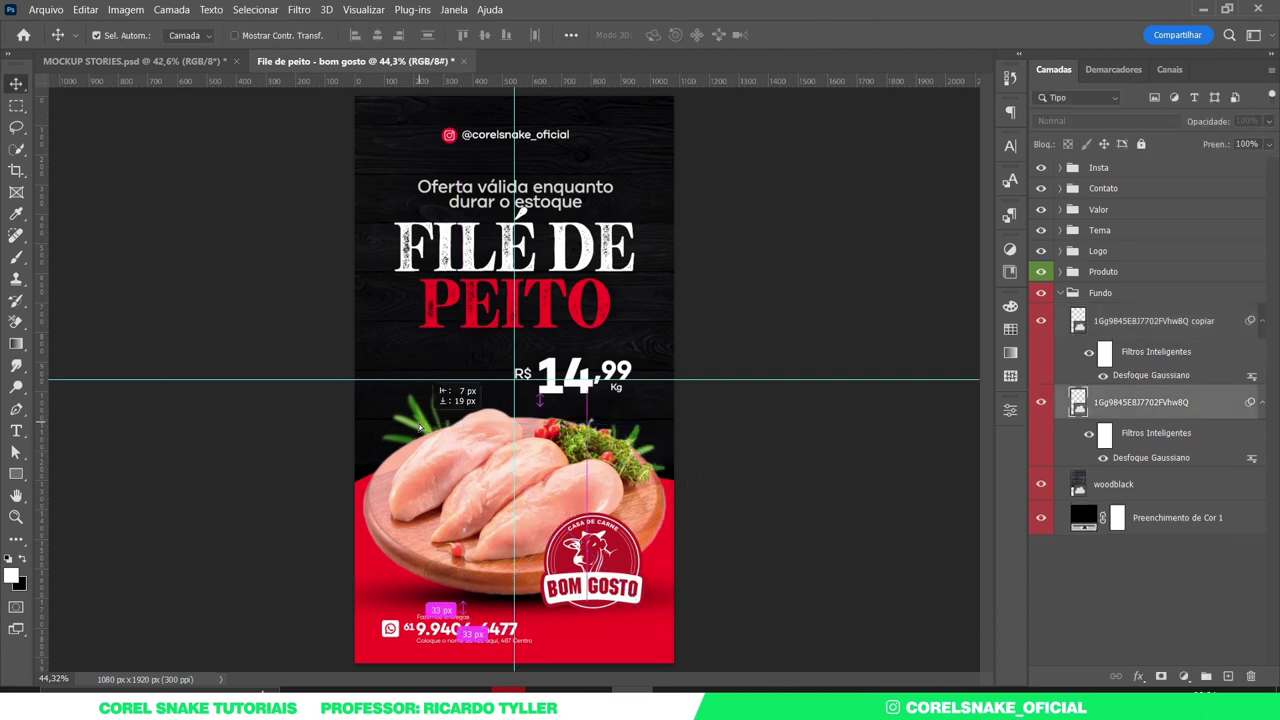
left_click_drag(438, 428, 470, 432)
left_click(790, 424)
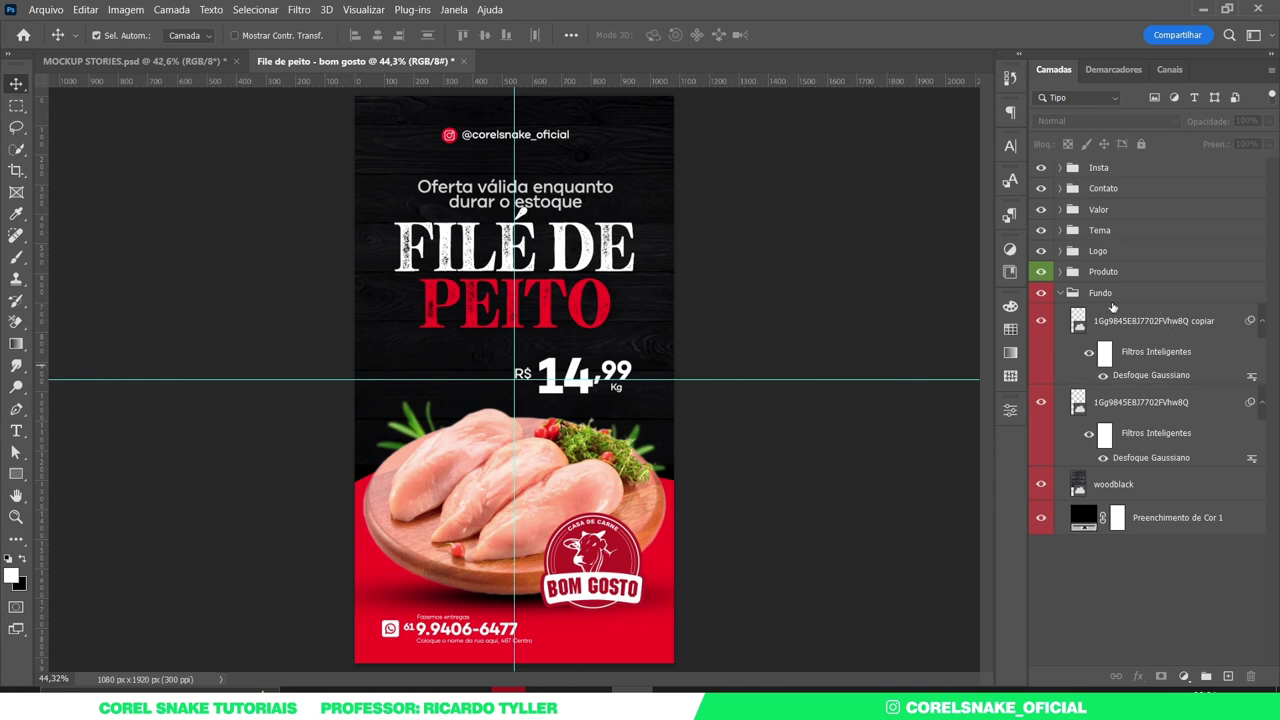
Step: Duplicate the file de peito layer inside the Produto group
left_click(1060, 292)
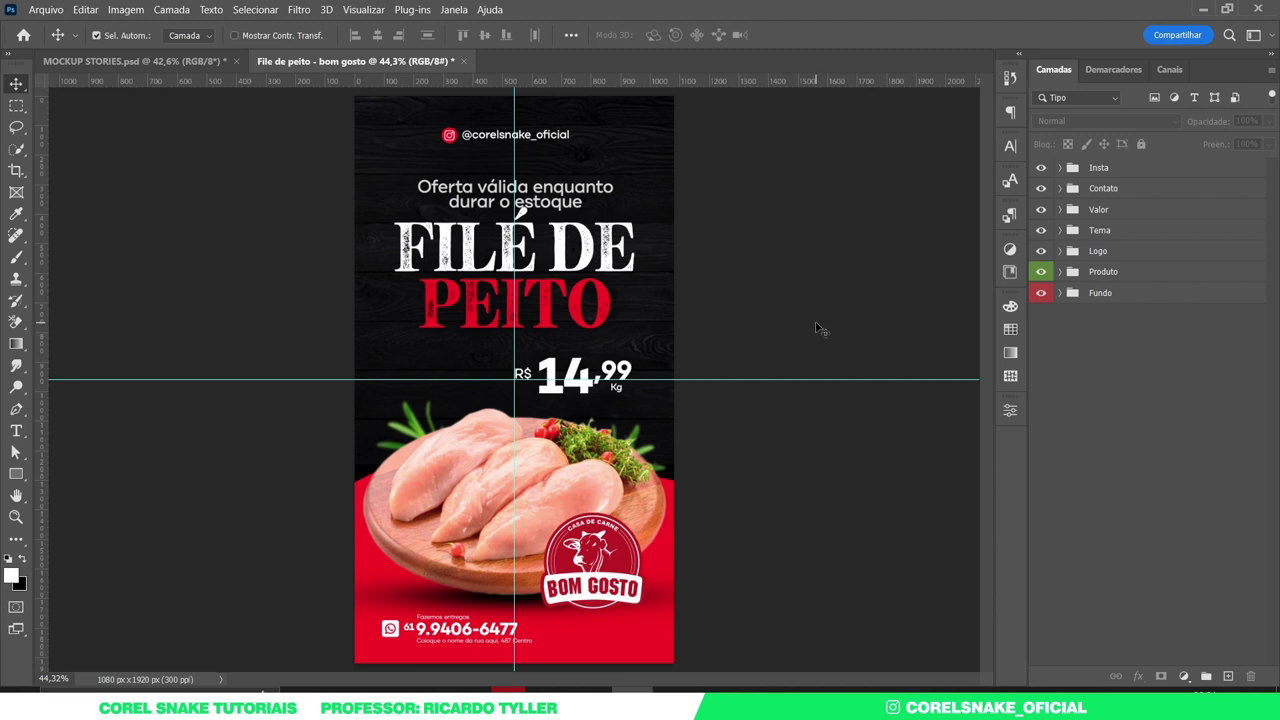
left_click(470, 487)
key("ctrl+j")
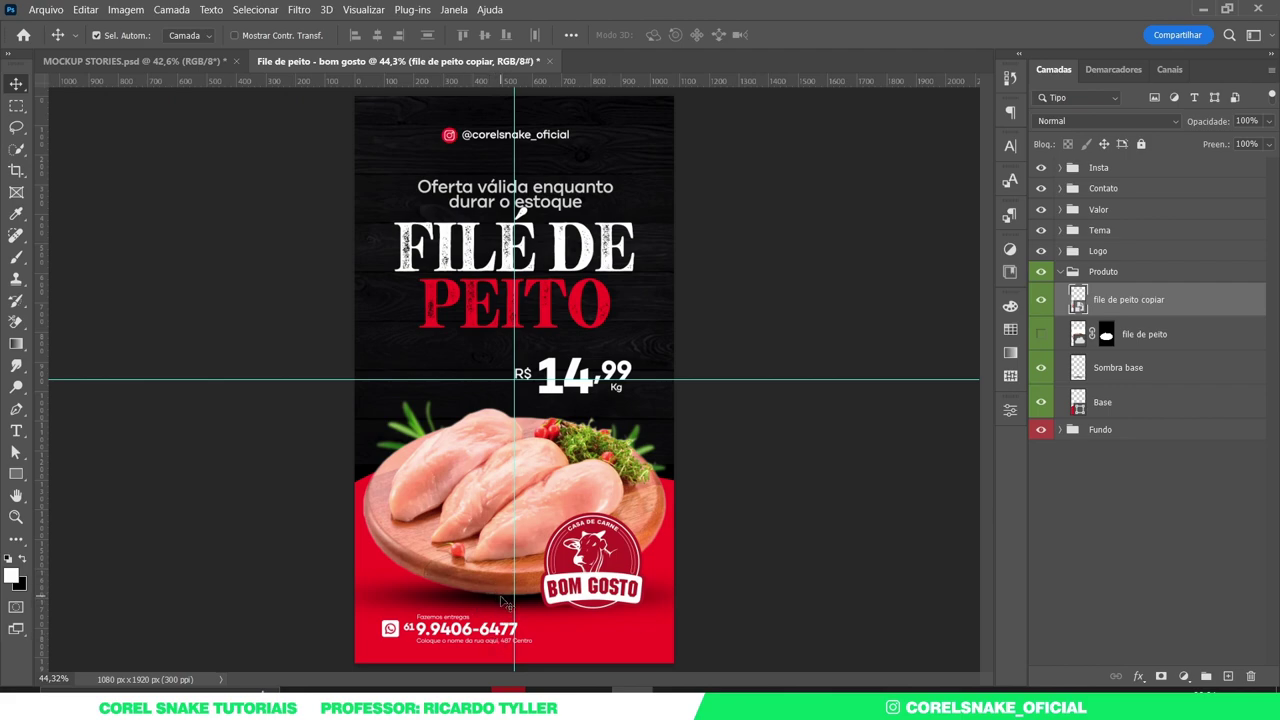
Step: Inspect the chicken close up, then duplicate file de peito copiar as 'file de peito copiar 2'
scroll(495, 603, "up", 5)
scroll(541, 605, "down", 1)
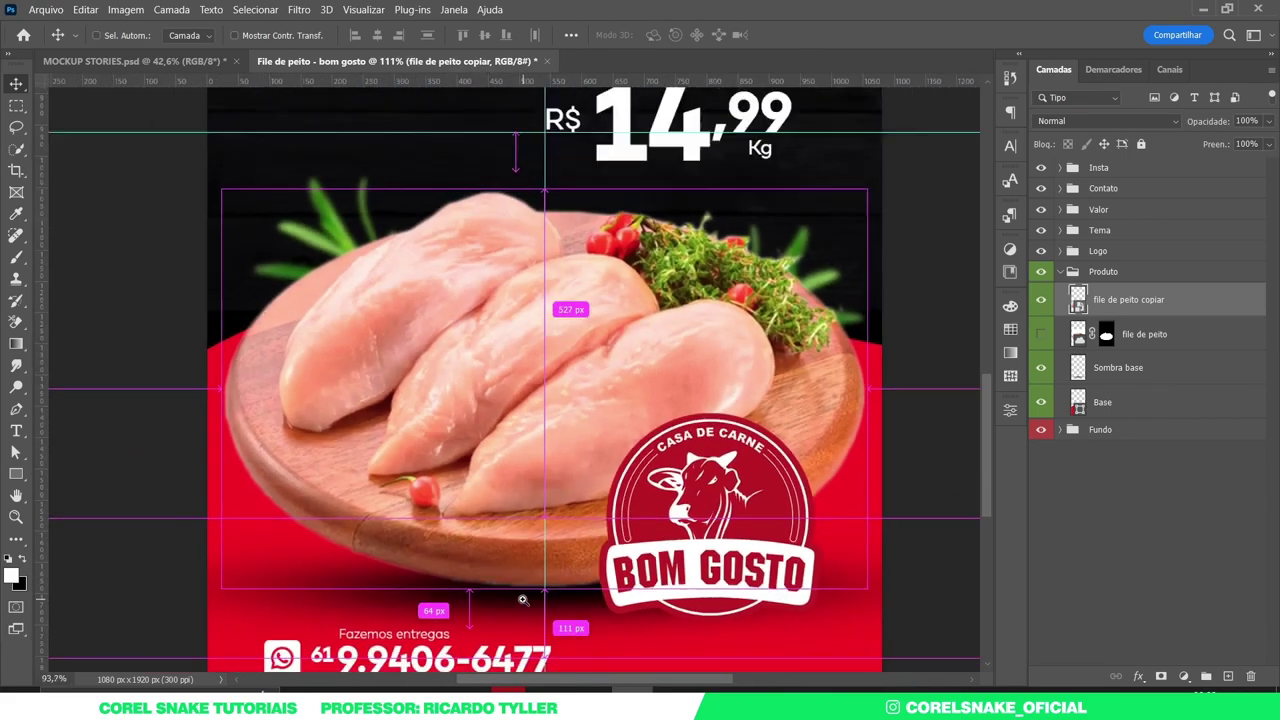
scroll(530, 604, "down", 3)
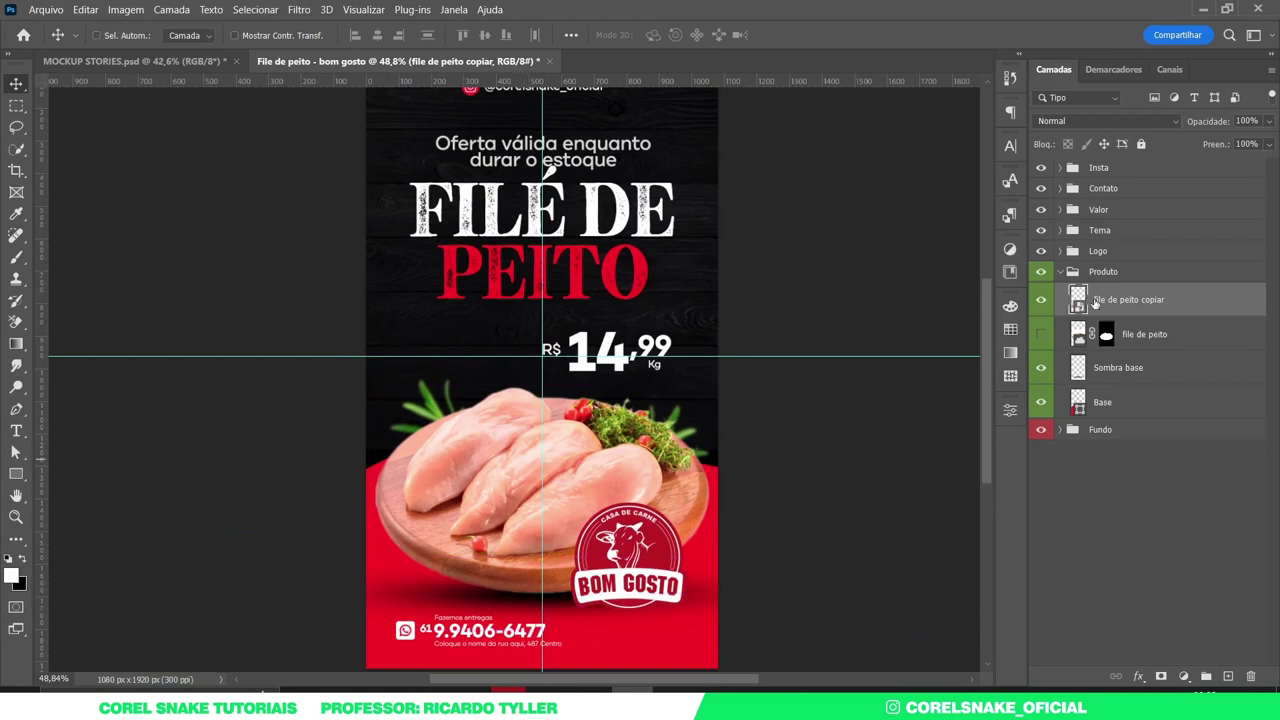
key("ctrl+j")
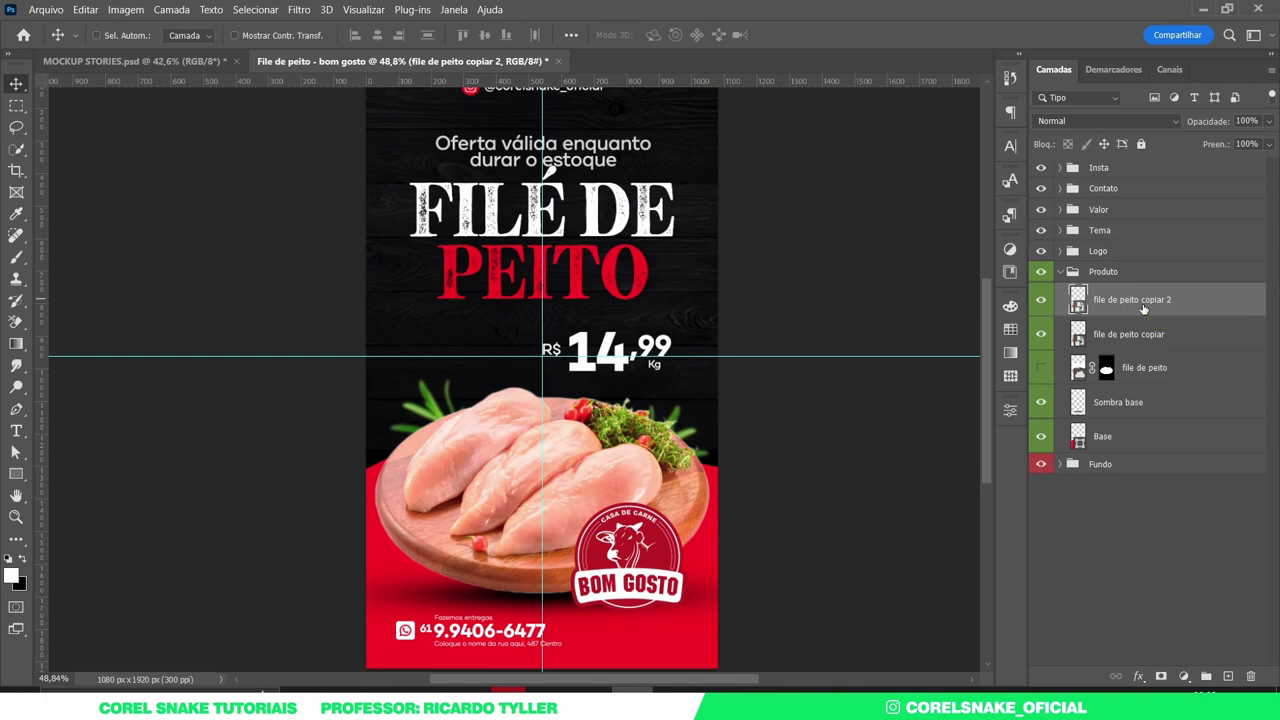
Step: Darken 'file de peito copiar 2' with a Curves adjustment
key("ctrl+m")
left_click_drag(578, 106, 916, 126)
mouse_move(800, 366)
left_mouse_down()
mouse_move(813, 384)
mouse_move(827, 387)
mouse_move(826, 374)
left_mouse_up()
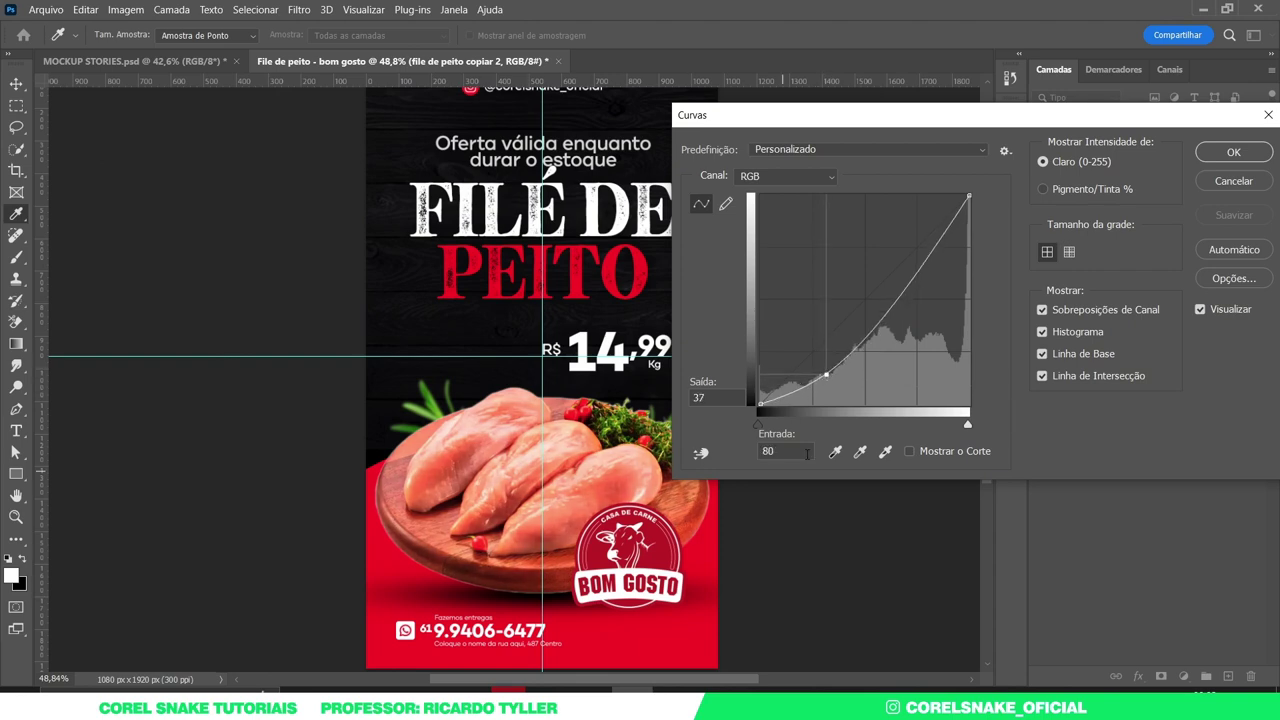
left_click(1214, 150)
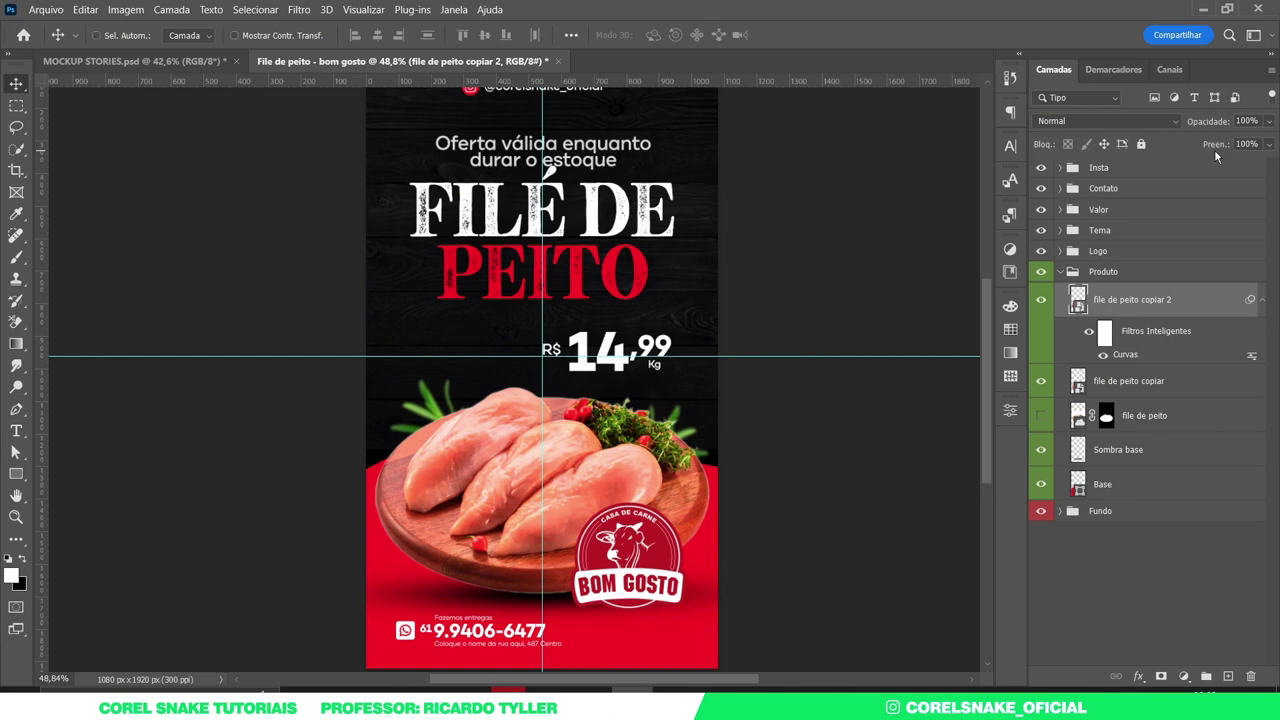
Step: Apply Levels with midtones at 0,78 to the chicken copy
key("ctrl+l")
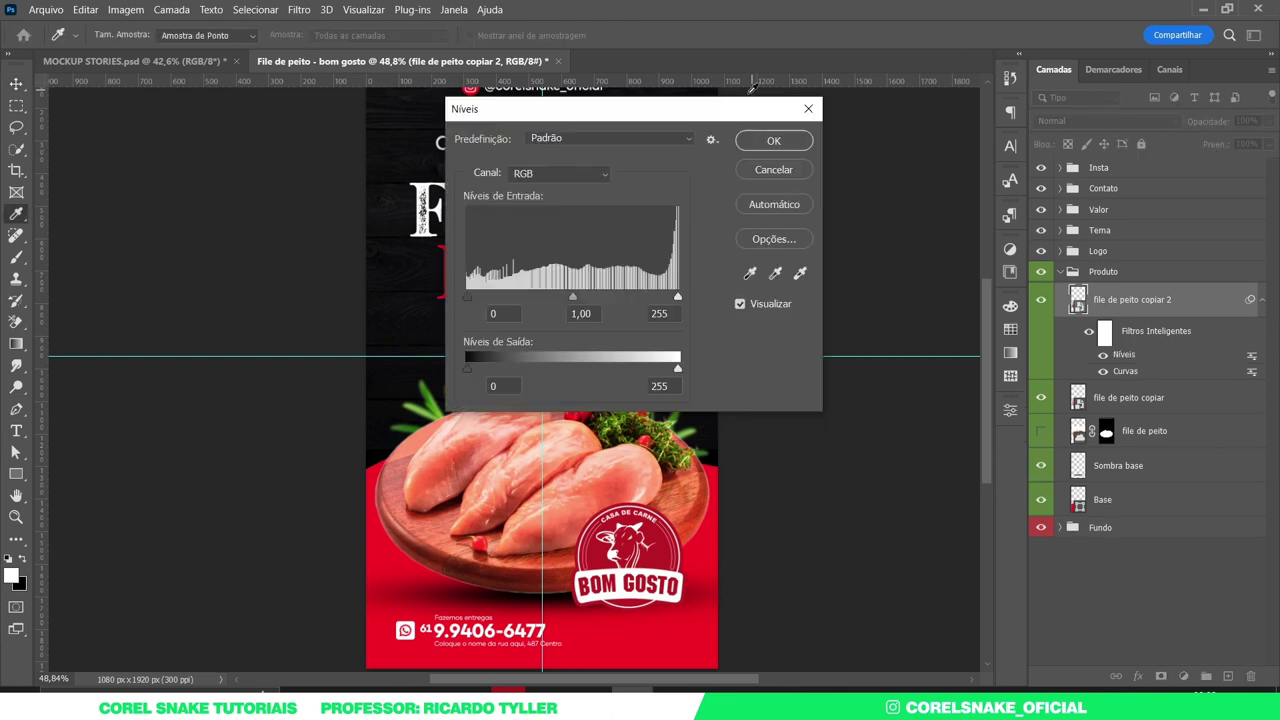
left_click_drag(703, 114, 921, 150)
left_click_drag(796, 333, 809, 331)
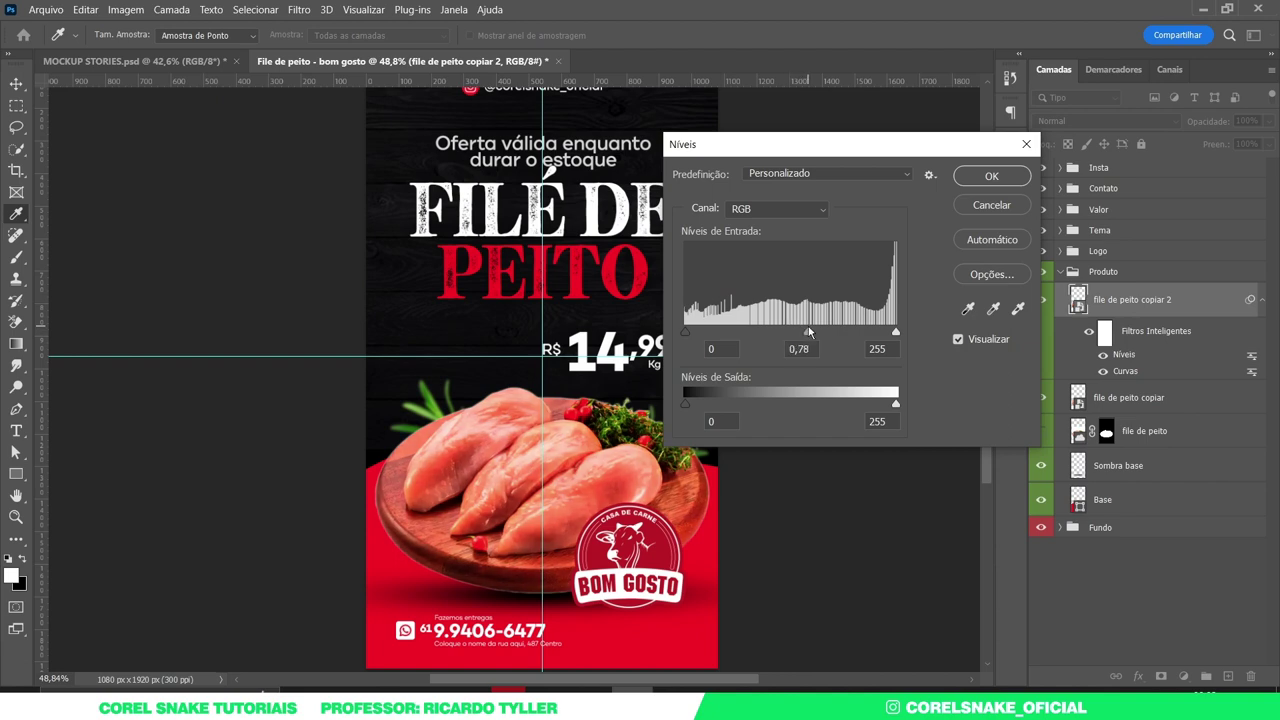
left_click(993, 180)
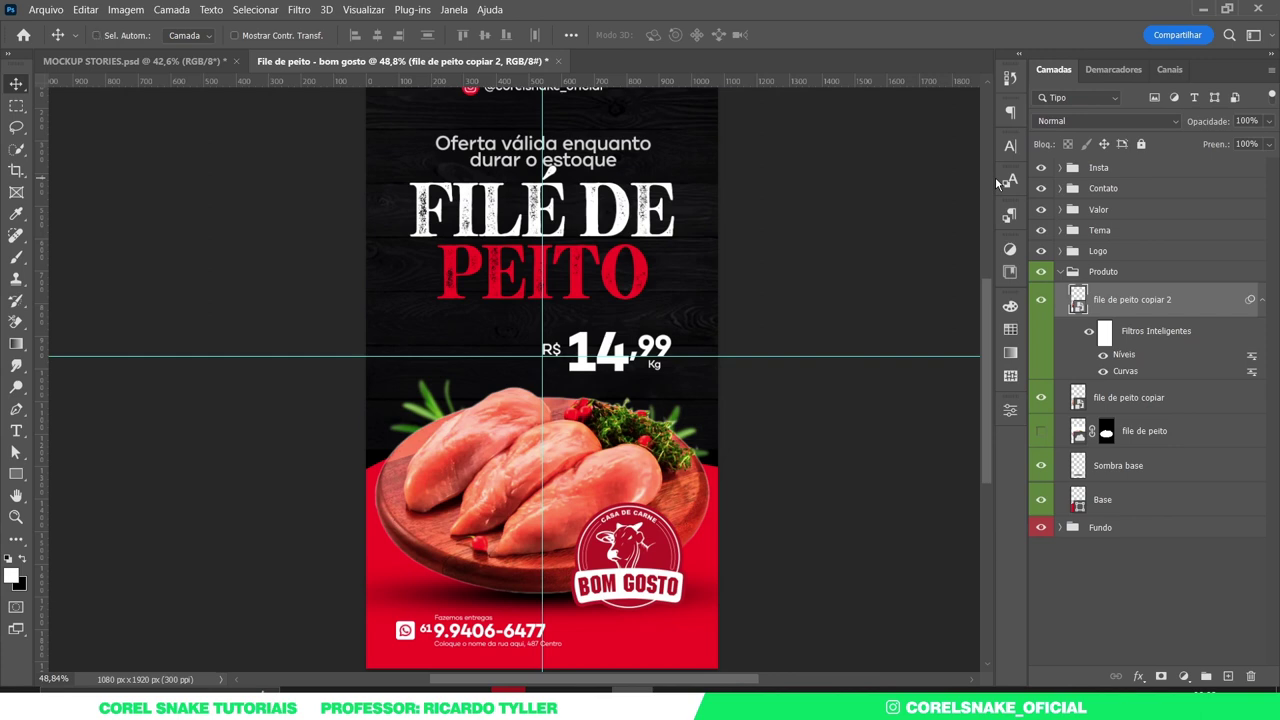
Step: Apply Hue/Saturation with saturation -10 and lightness -18
key("ctrl+u")
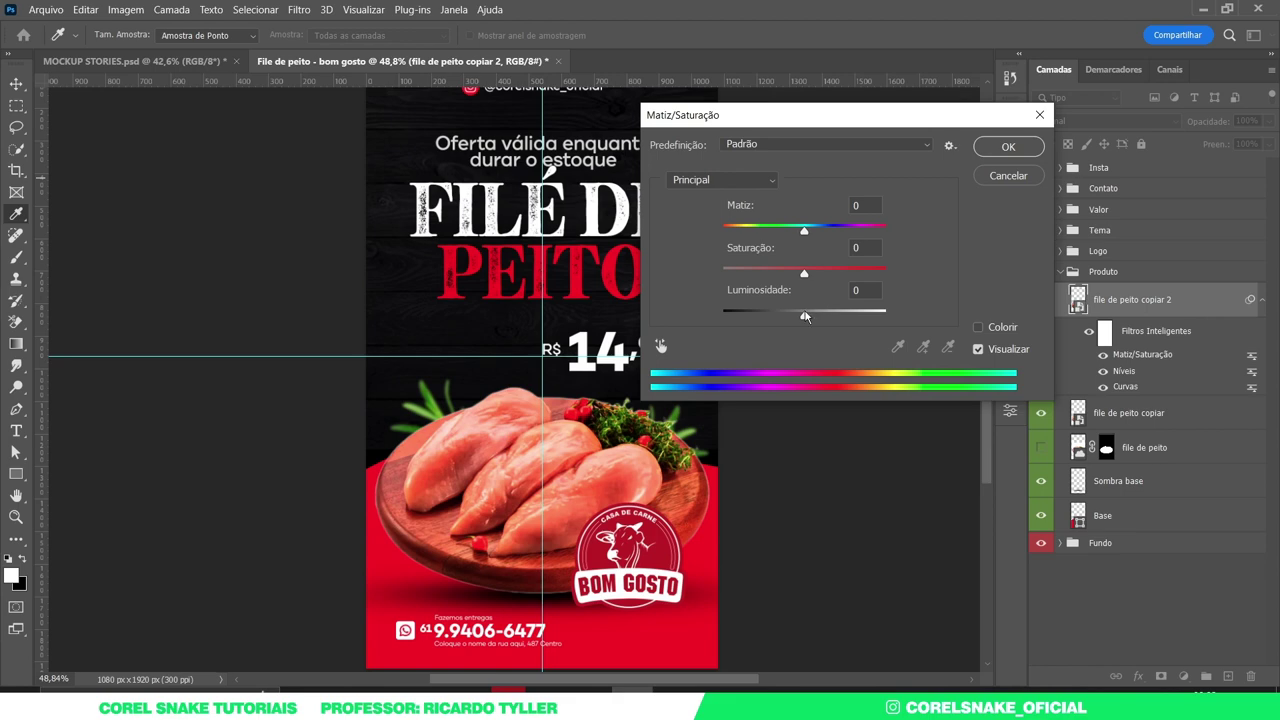
left_click_drag(806, 314, 790, 317)
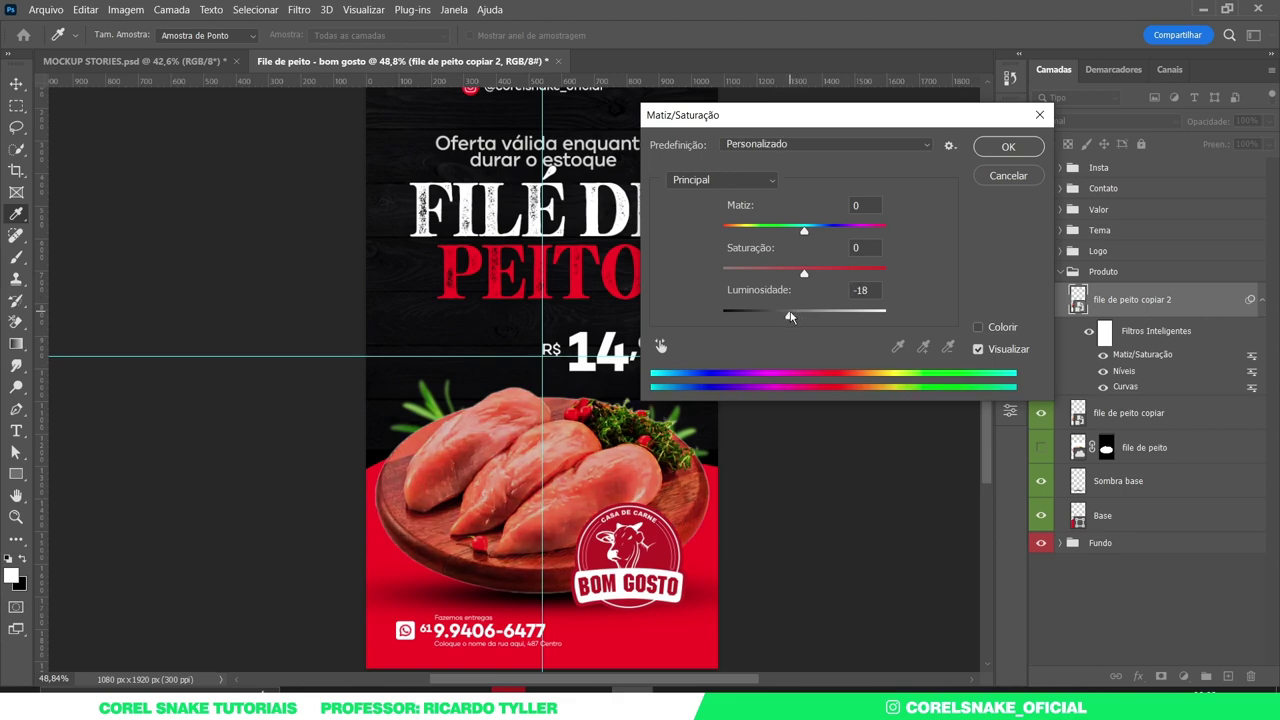
left_click_drag(804, 274, 797, 279)
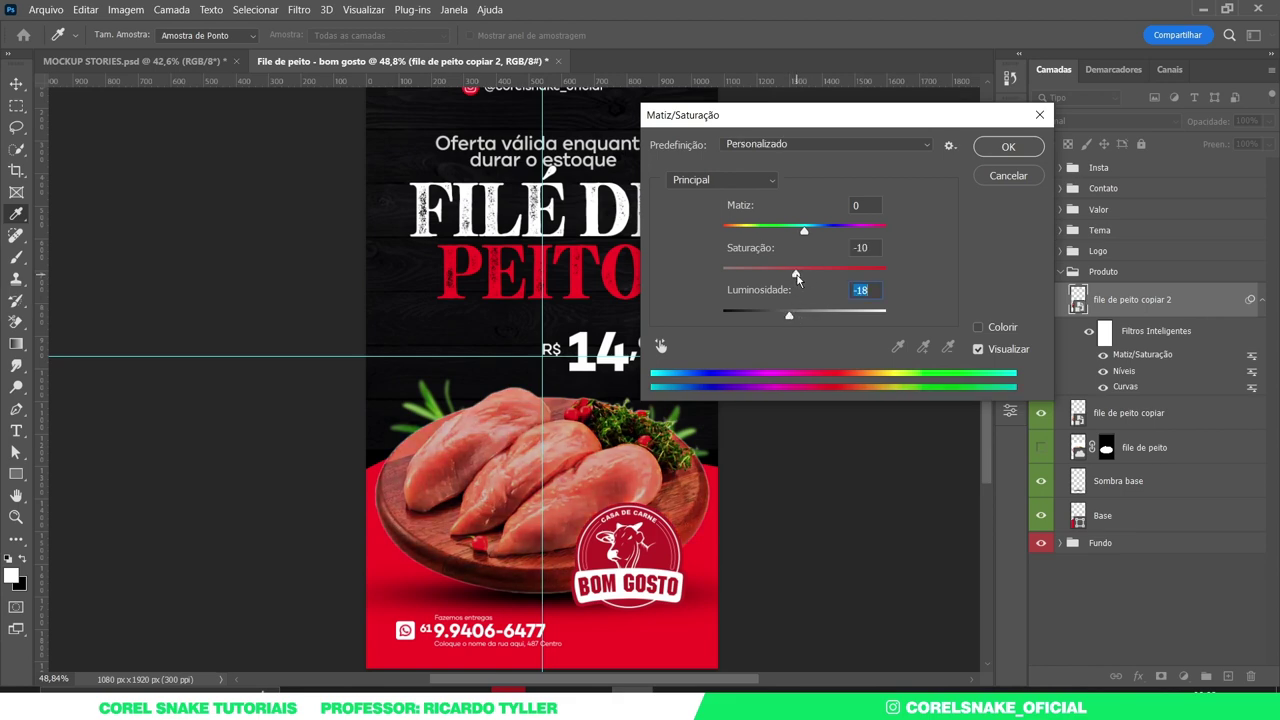
left_click(1000, 148)
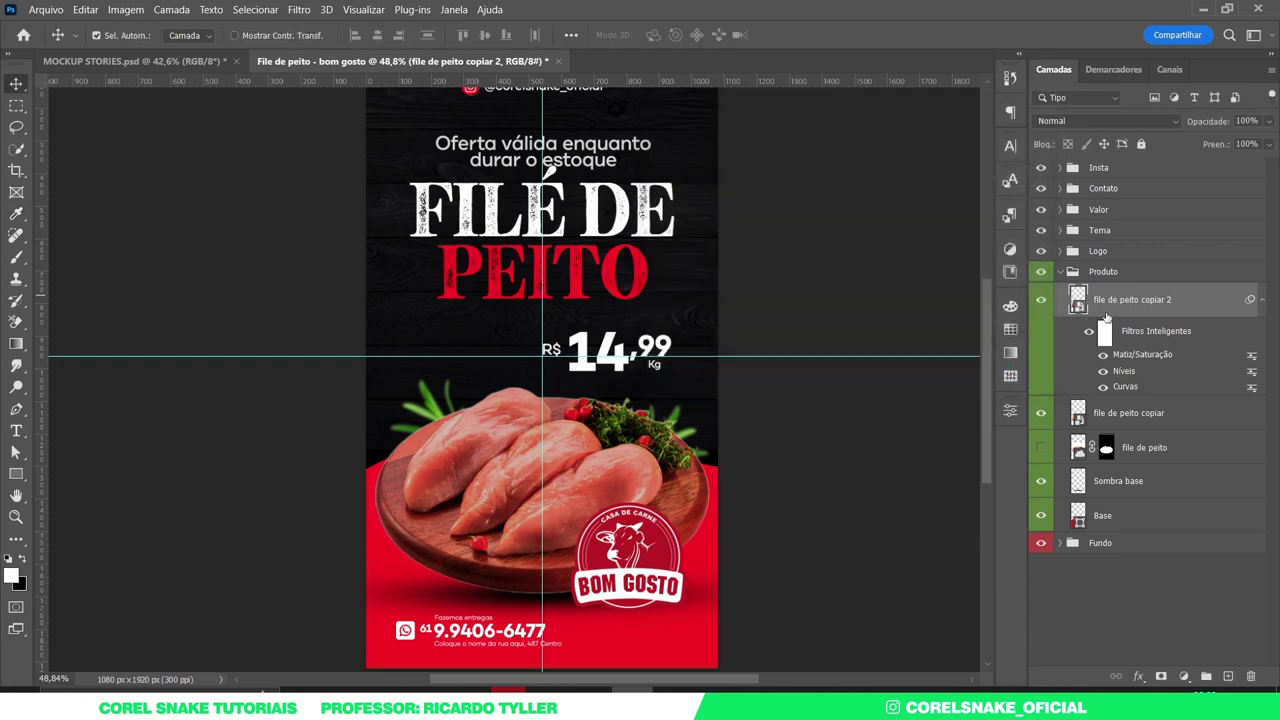
left_click(1262, 301)
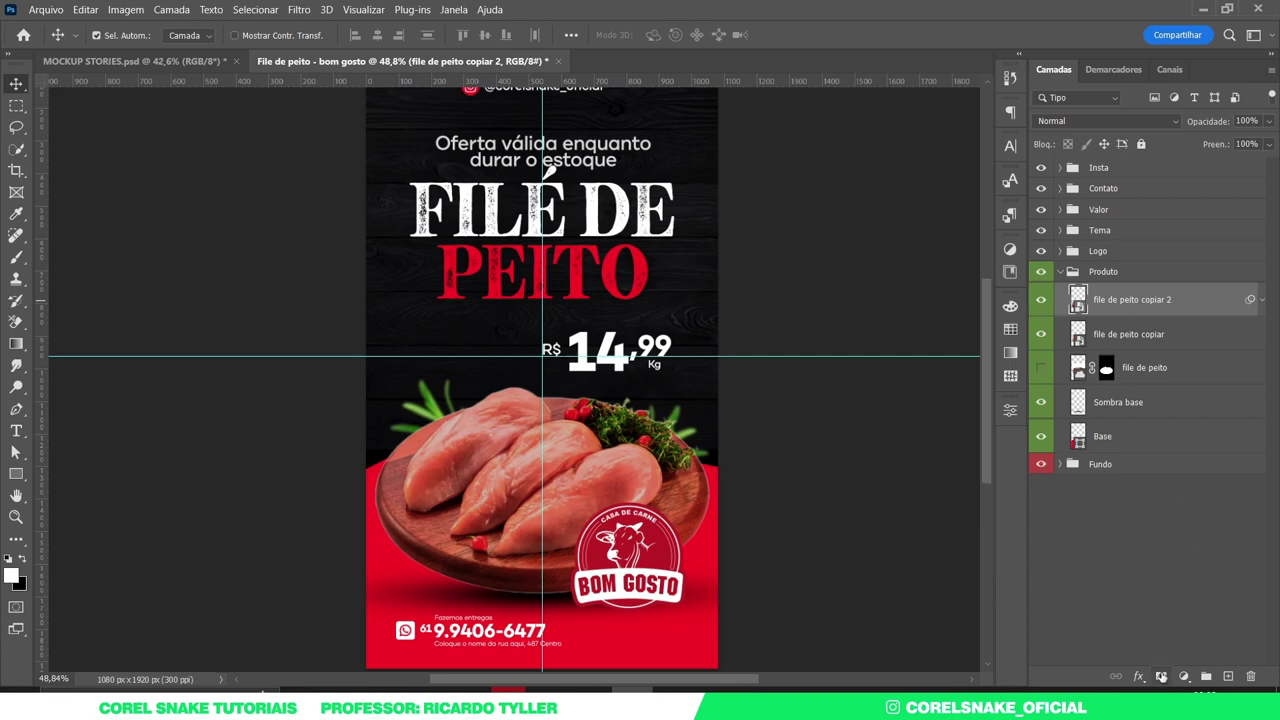
Step: Add a black mask to 'file de peito copiar 2' and set a white 286 px brush
left_click(1161, 676, "alt")
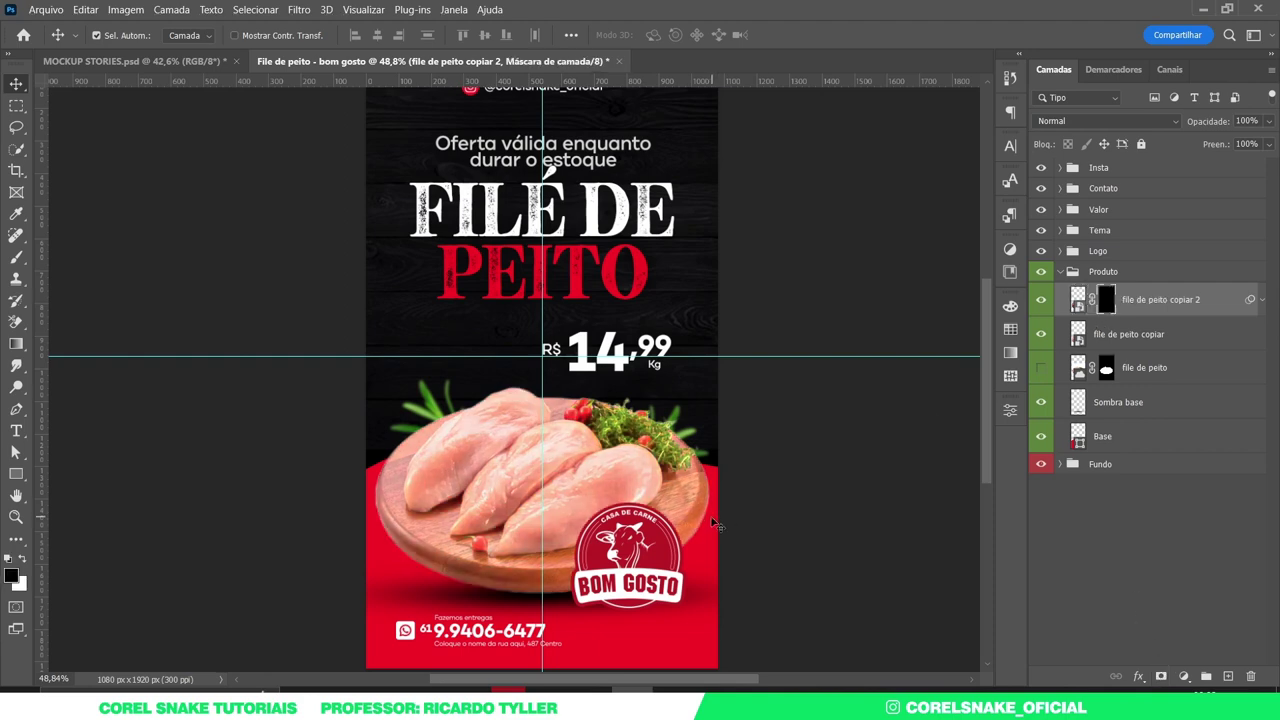
key("b")
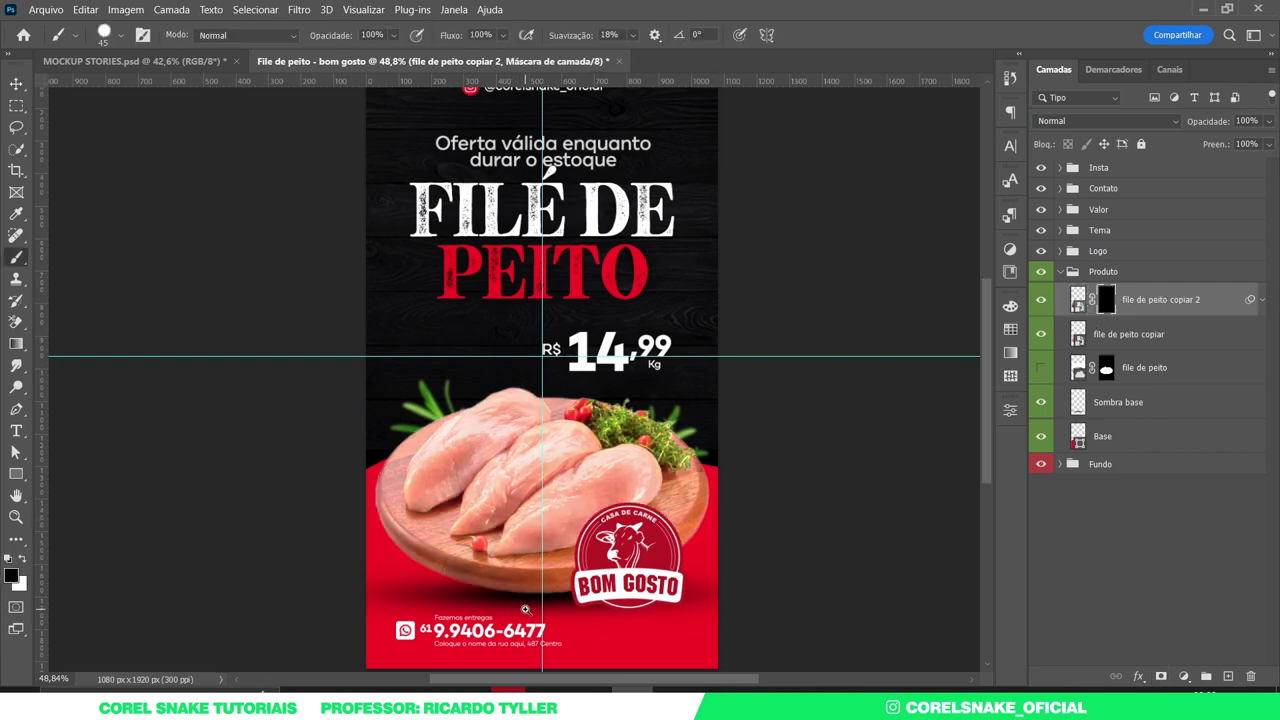
left_click_drag(520, 610, 578, 614)
left_click_drag(535, 570, 657, 575)
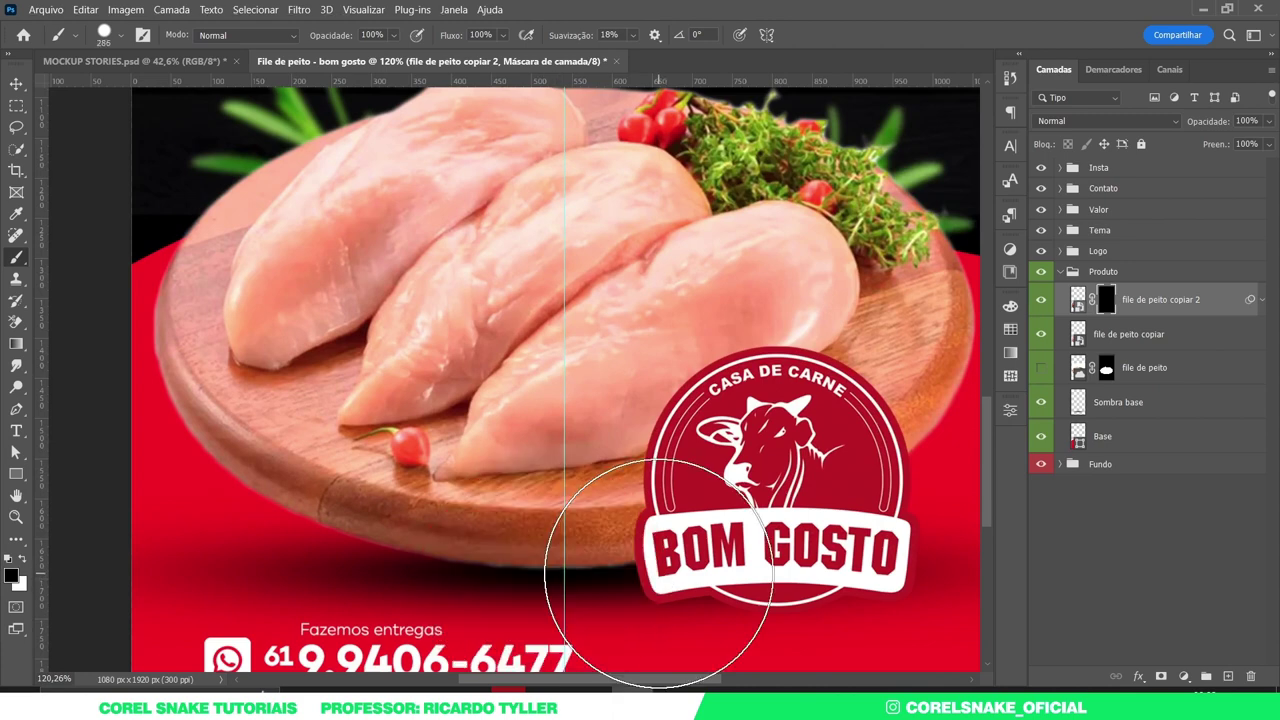
key("x")
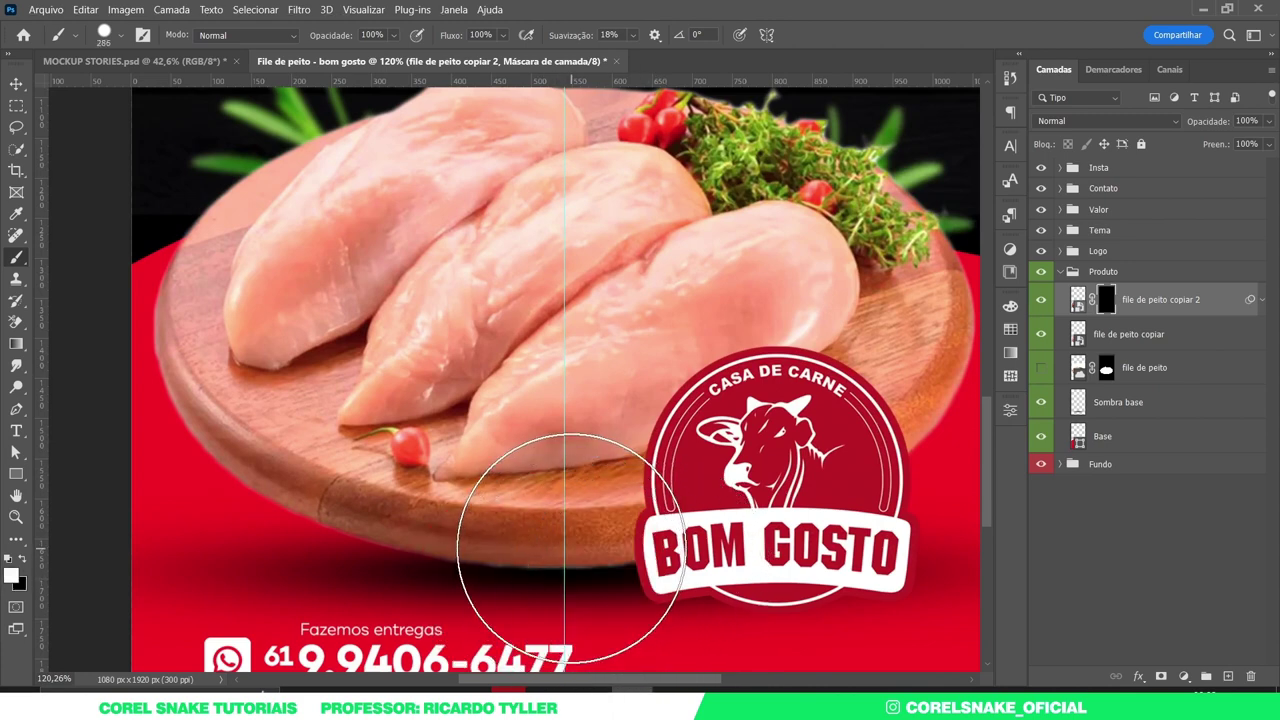
left_click_drag(570, 548, 573, 346)
Step: Paint the dark shadow under the wooden board back in, brush opacity at 47%
scroll(588, 395, "down", 3)
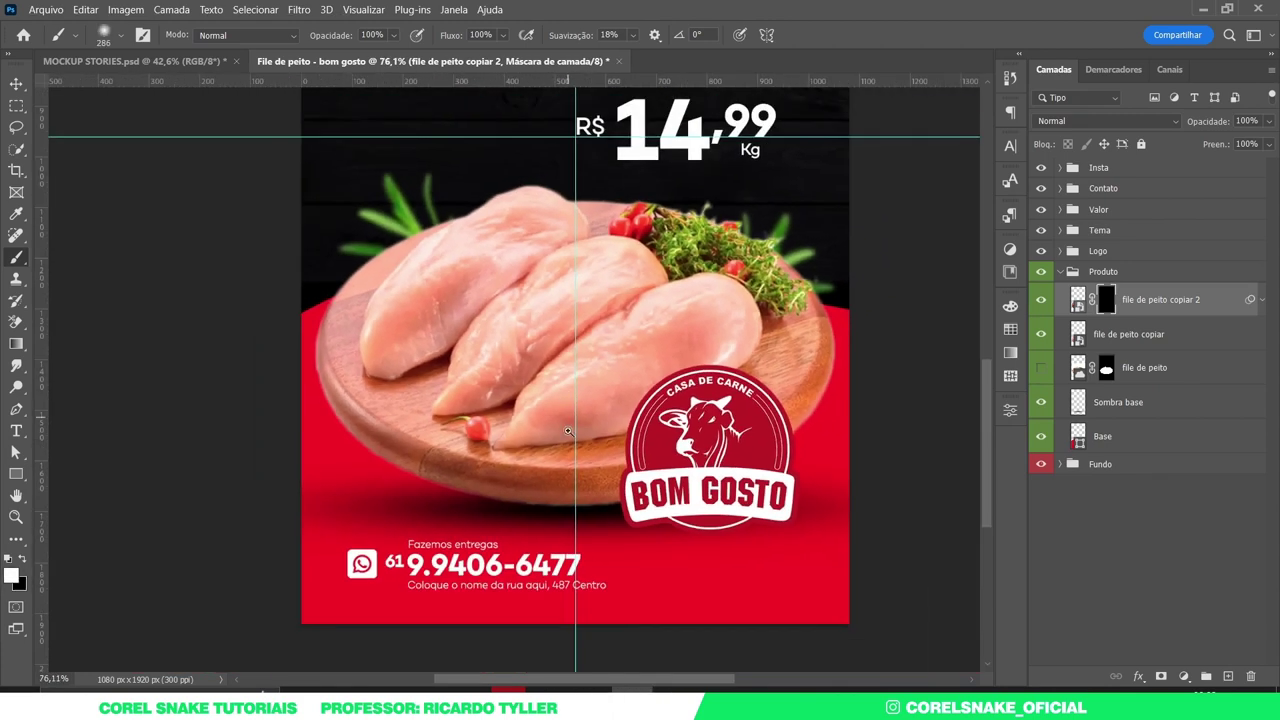
left_click_drag(436, 527, 614, 543)
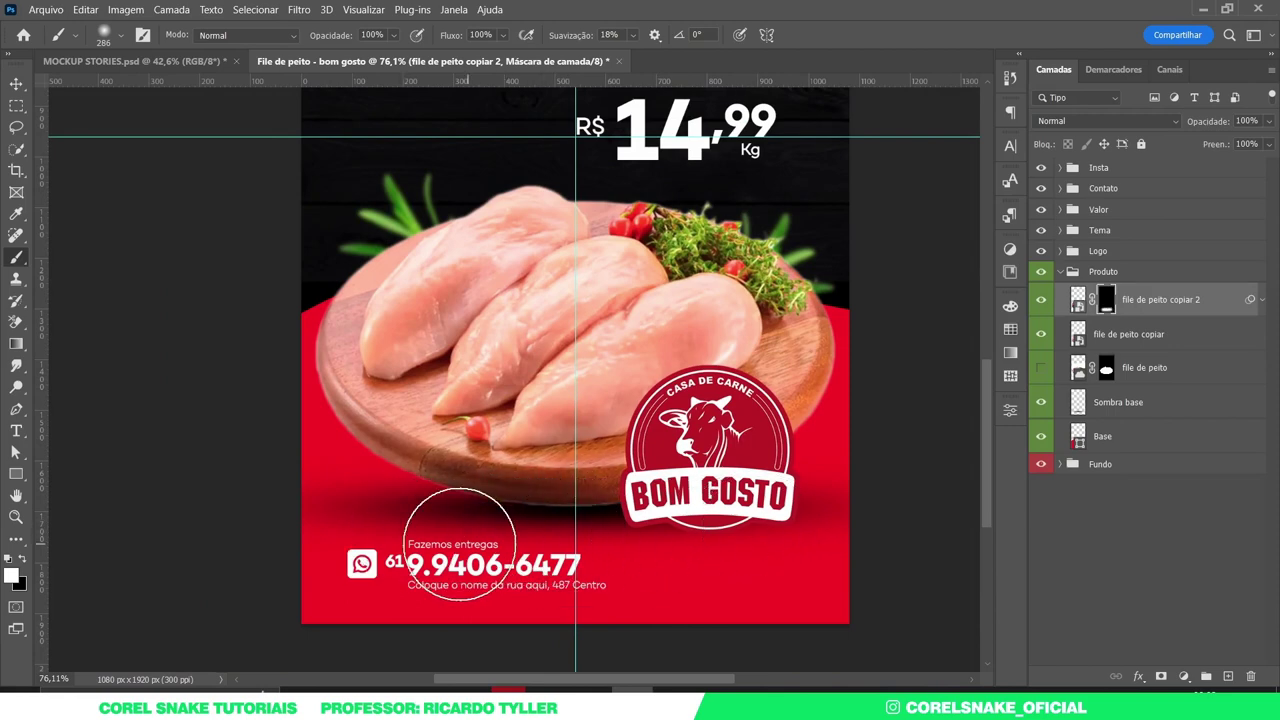
left_click_drag(443, 560, 786, 534)
scroll(600, 565, "down", 1)
scroll(600, 565, "down", 2)
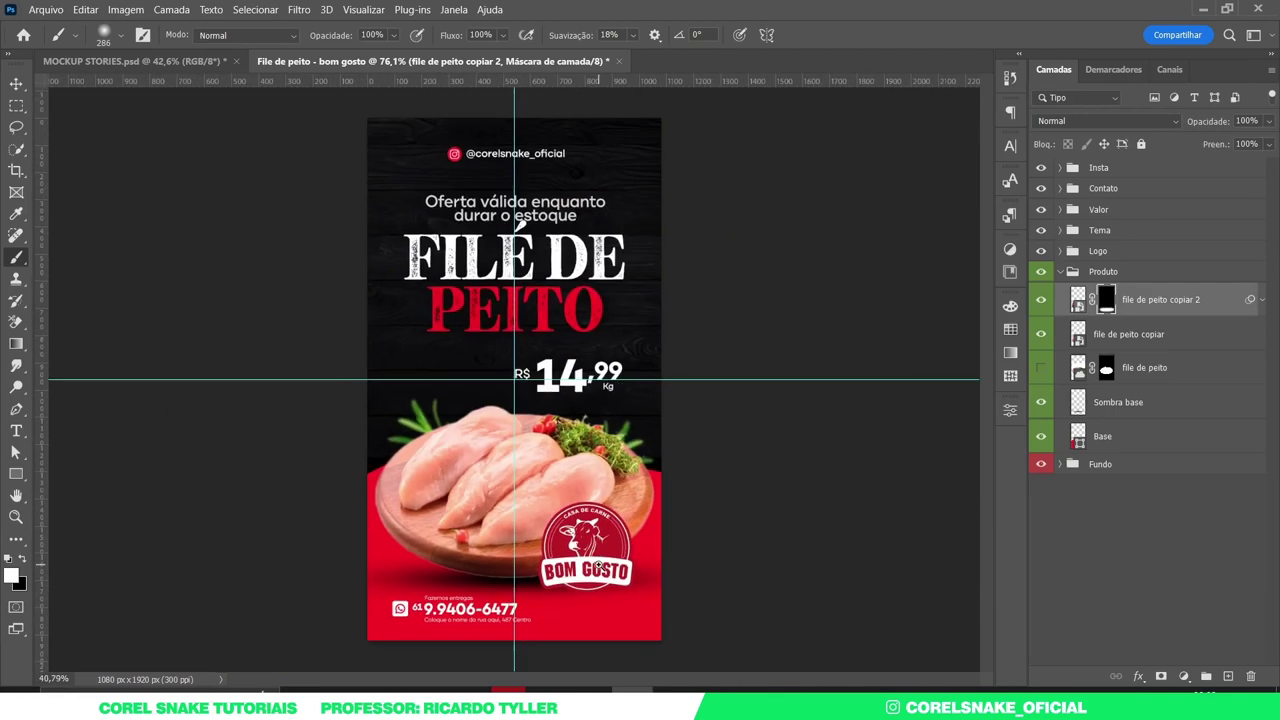
scroll(600, 566, "up", 1)
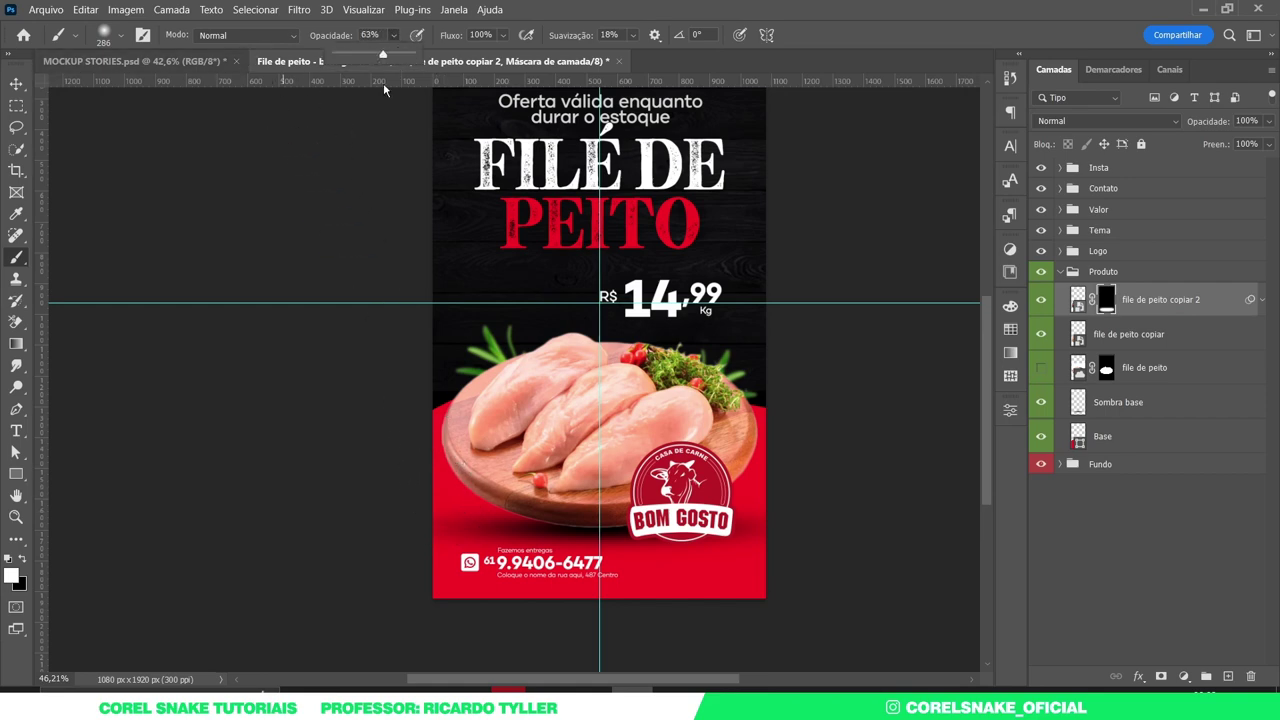
left_click_drag(393, 36, 380, 56)
scroll(580, 551, "up", 3)
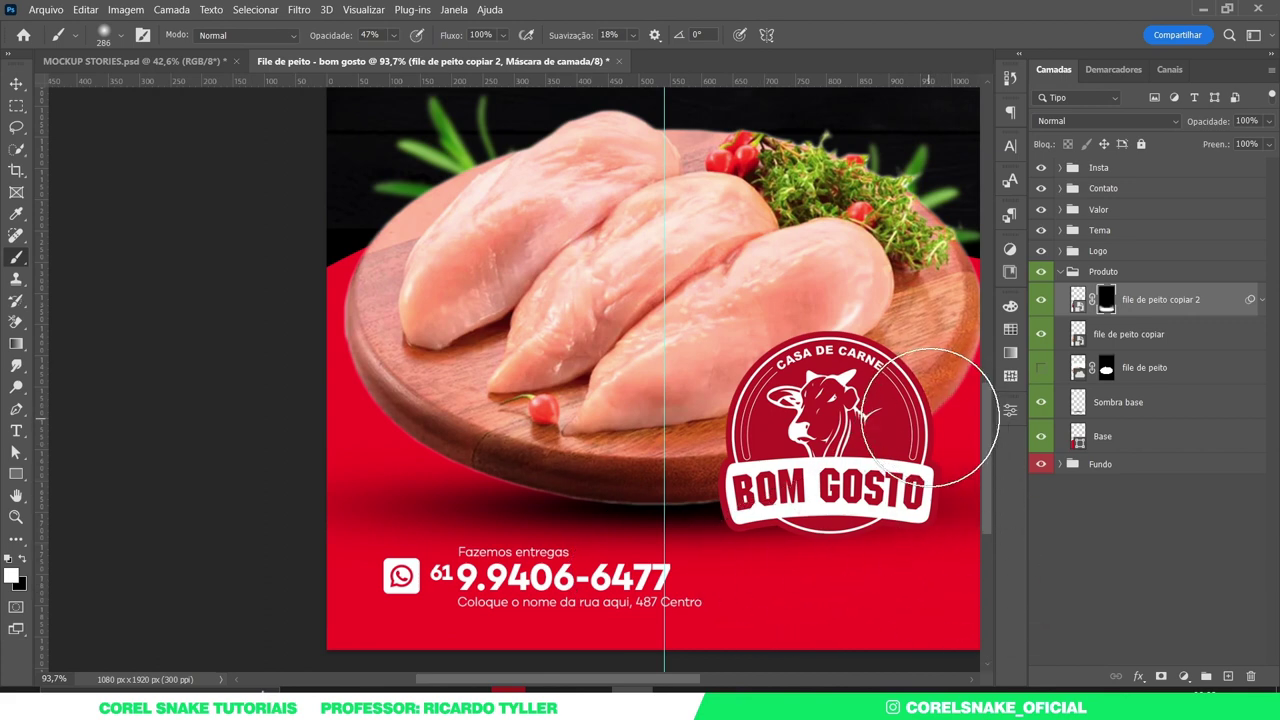
scroll(584, 521, "down", 3)
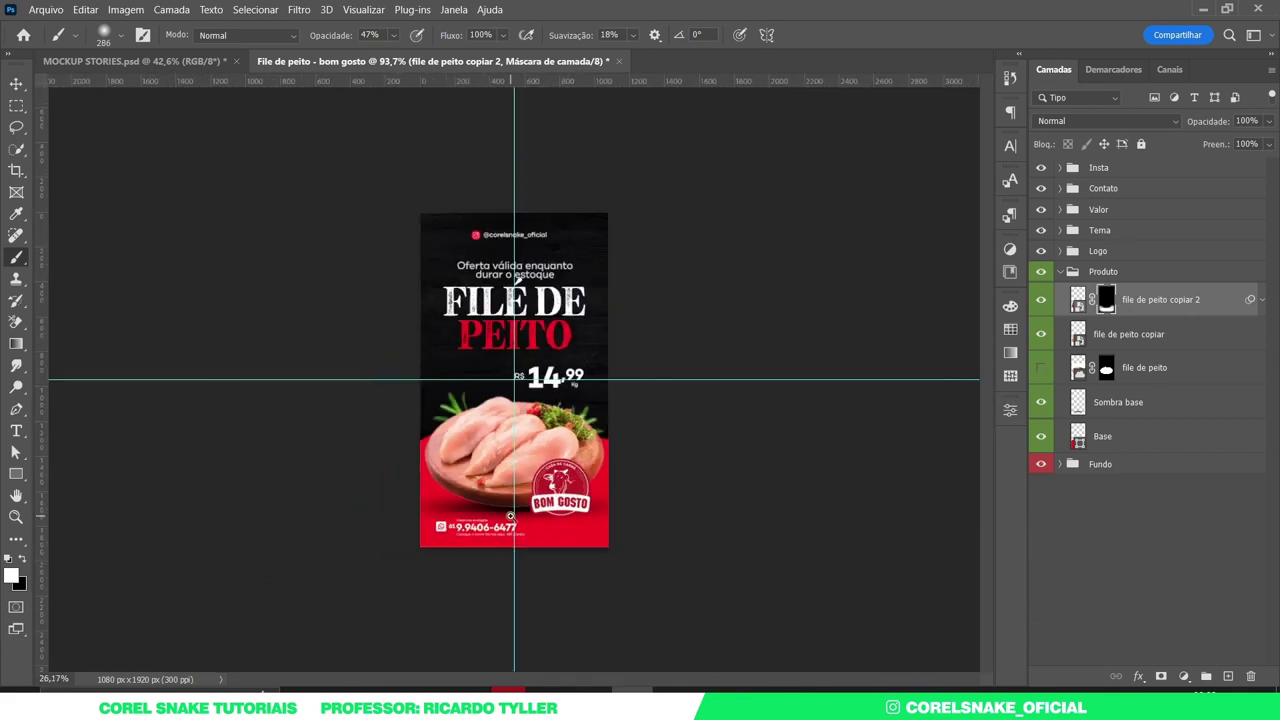
scroll(510, 516, "up", 1)
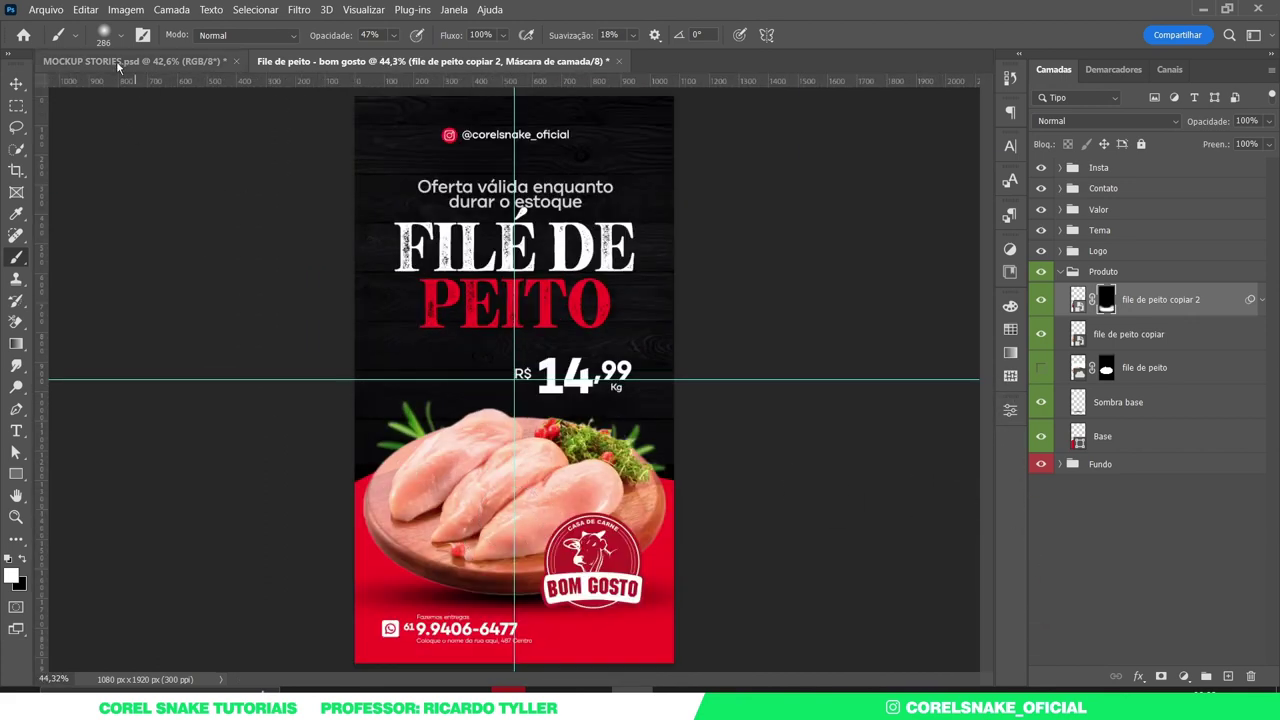
left_click(16, 83)
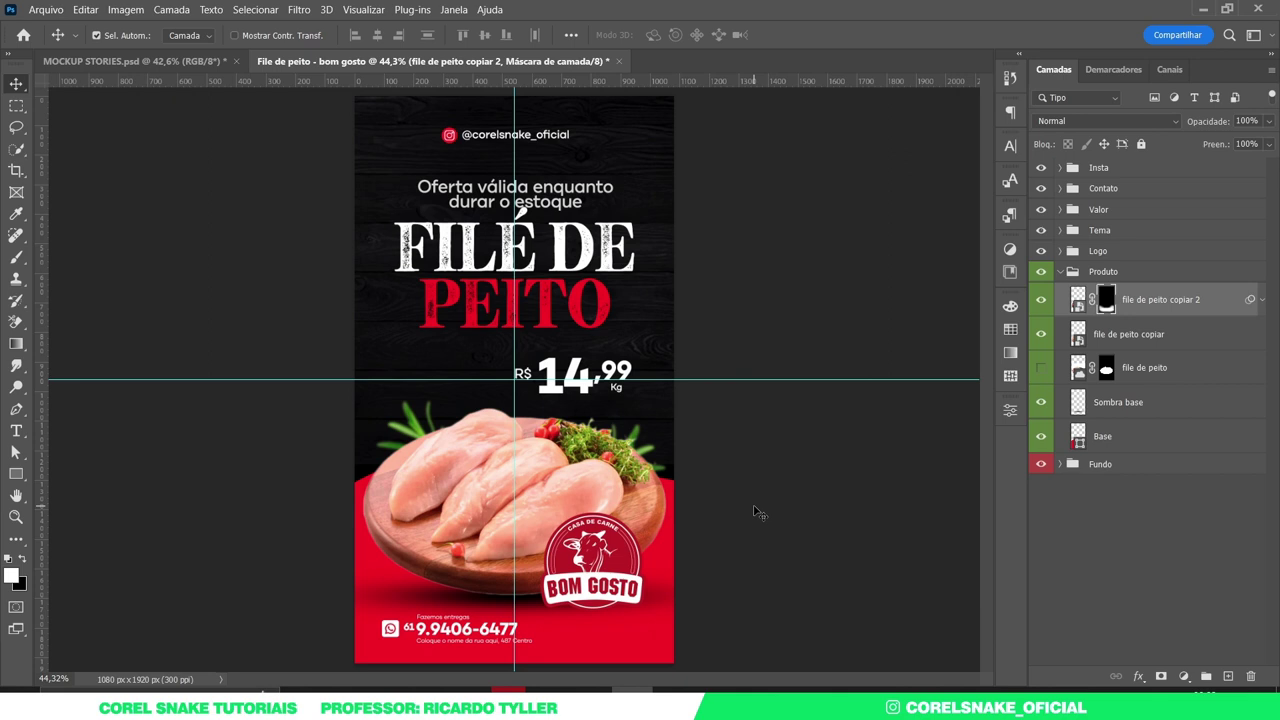
Step: Hide guides and add a Curves filter (83/68, 180/170) to 'file de peito copiar'
key("ctrl+semicolon")
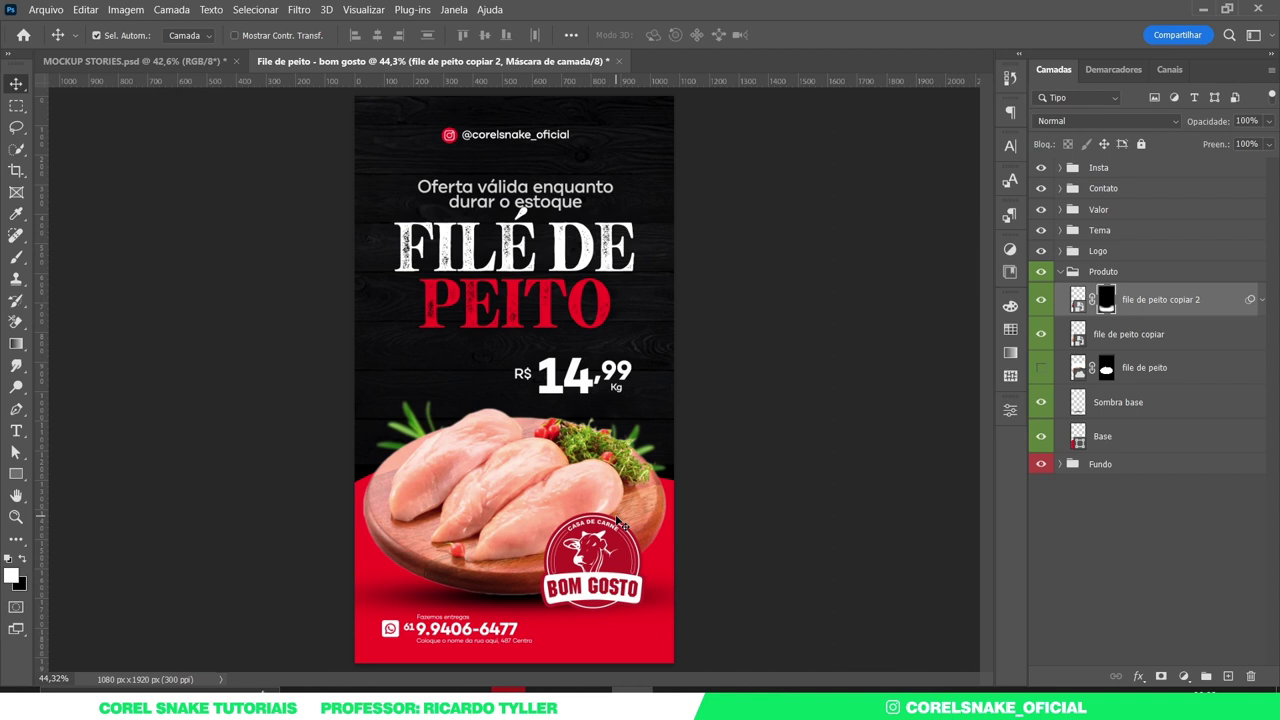
left_click(505, 490)
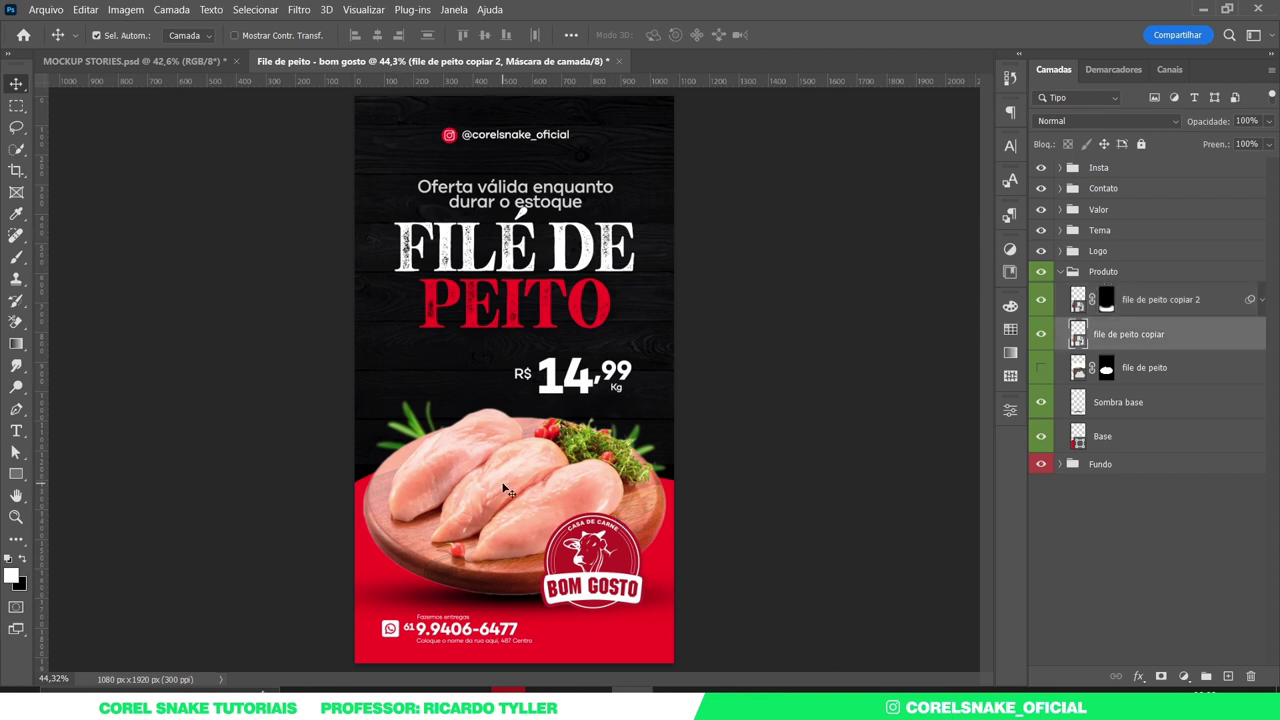
left_click(1045, 340)
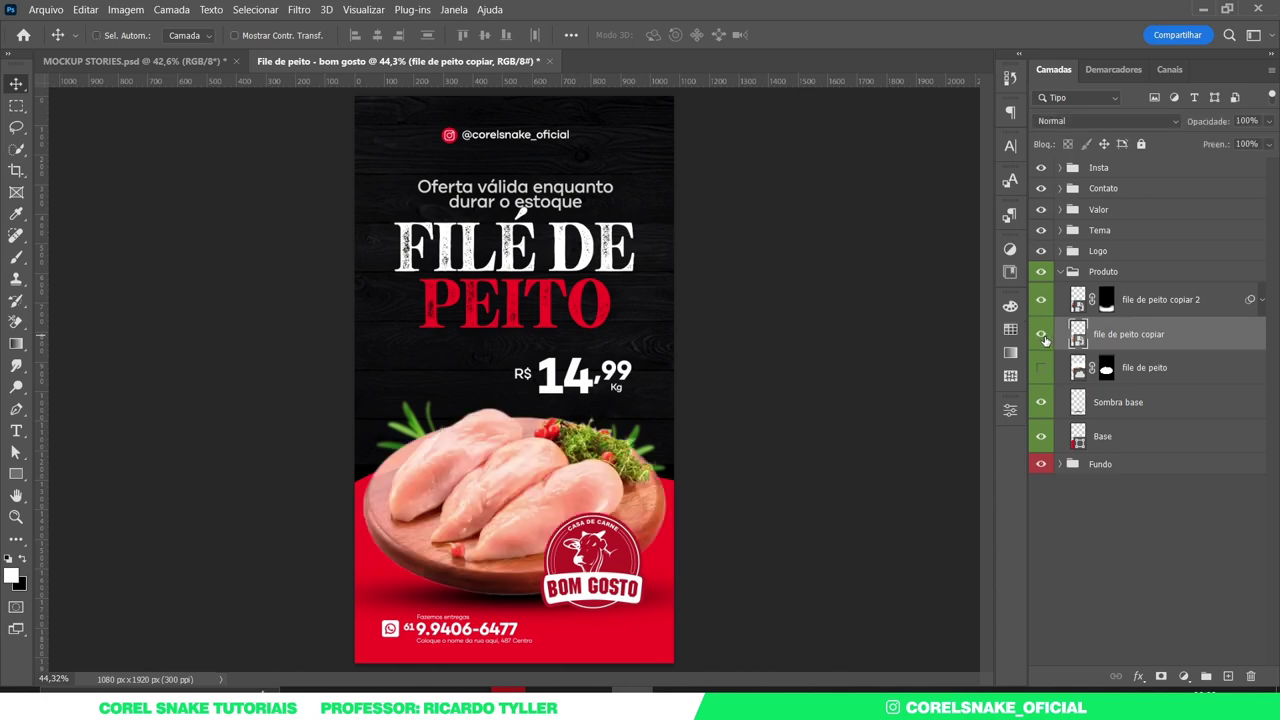
key("ctrl+m")
left_click_drag(597, 93, 908, 148)
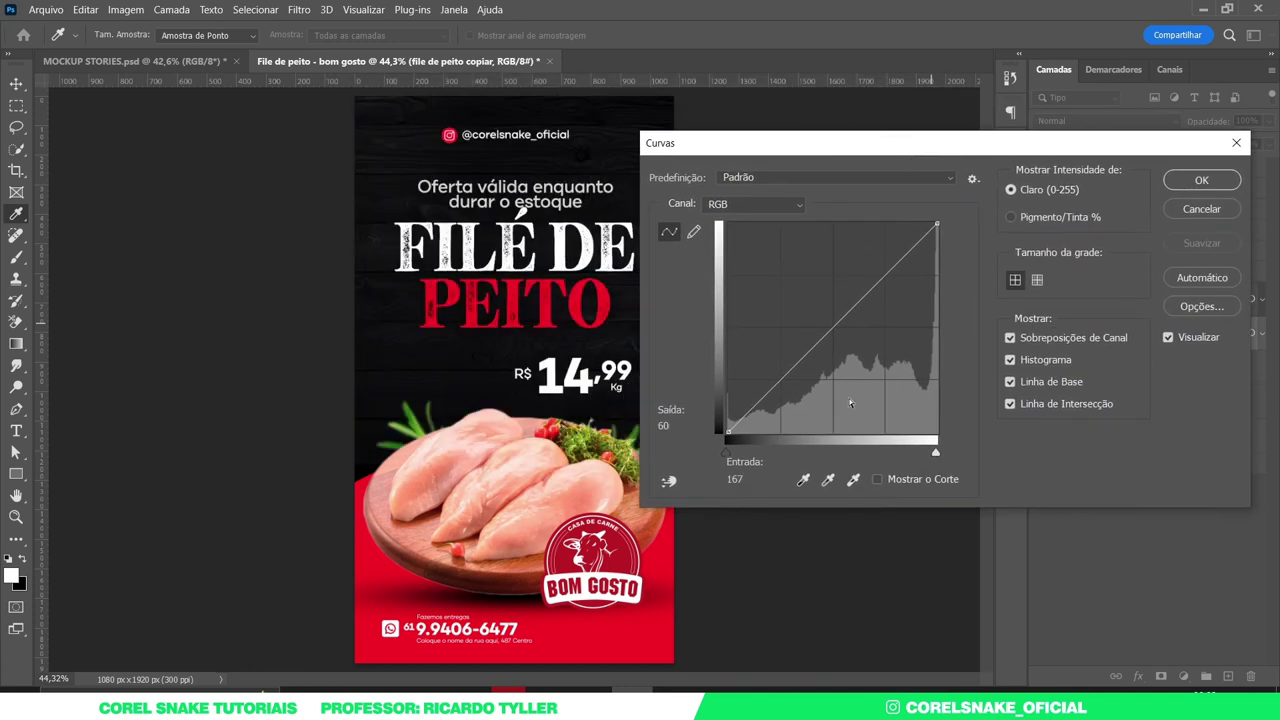
left_click_drag(798, 385, 797, 377)
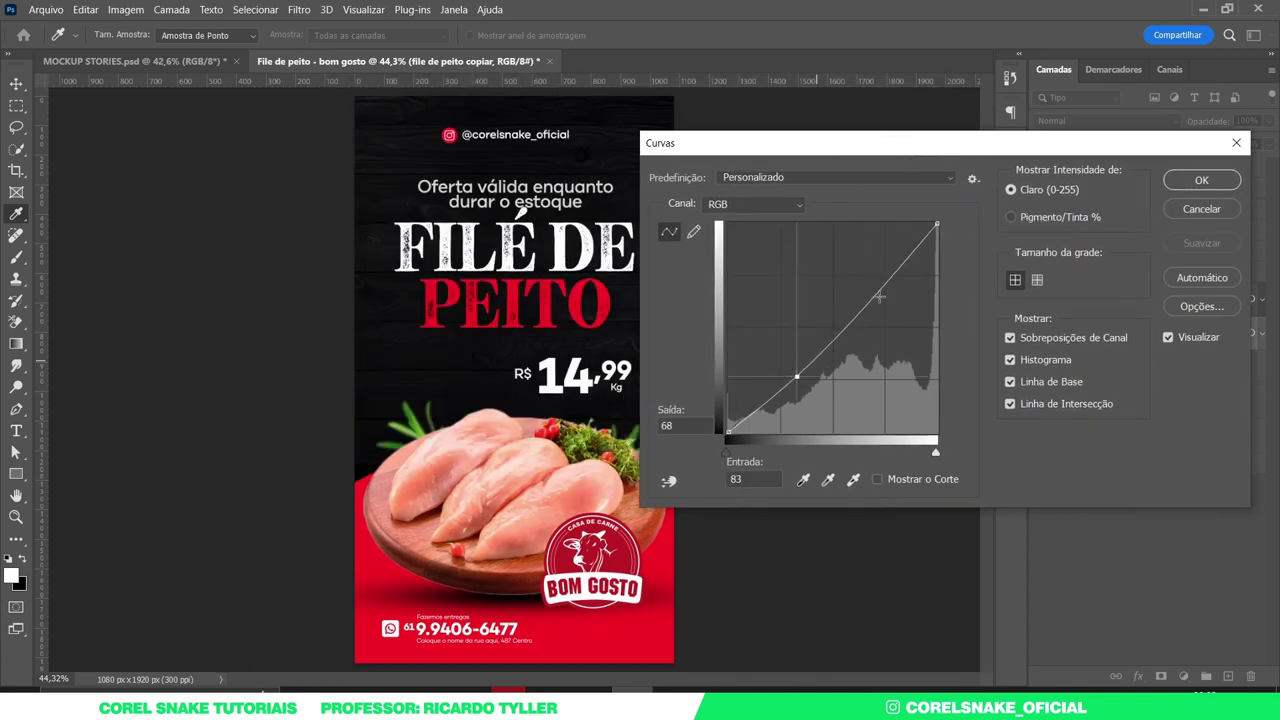
left_click_drag(876, 295, 876, 292)
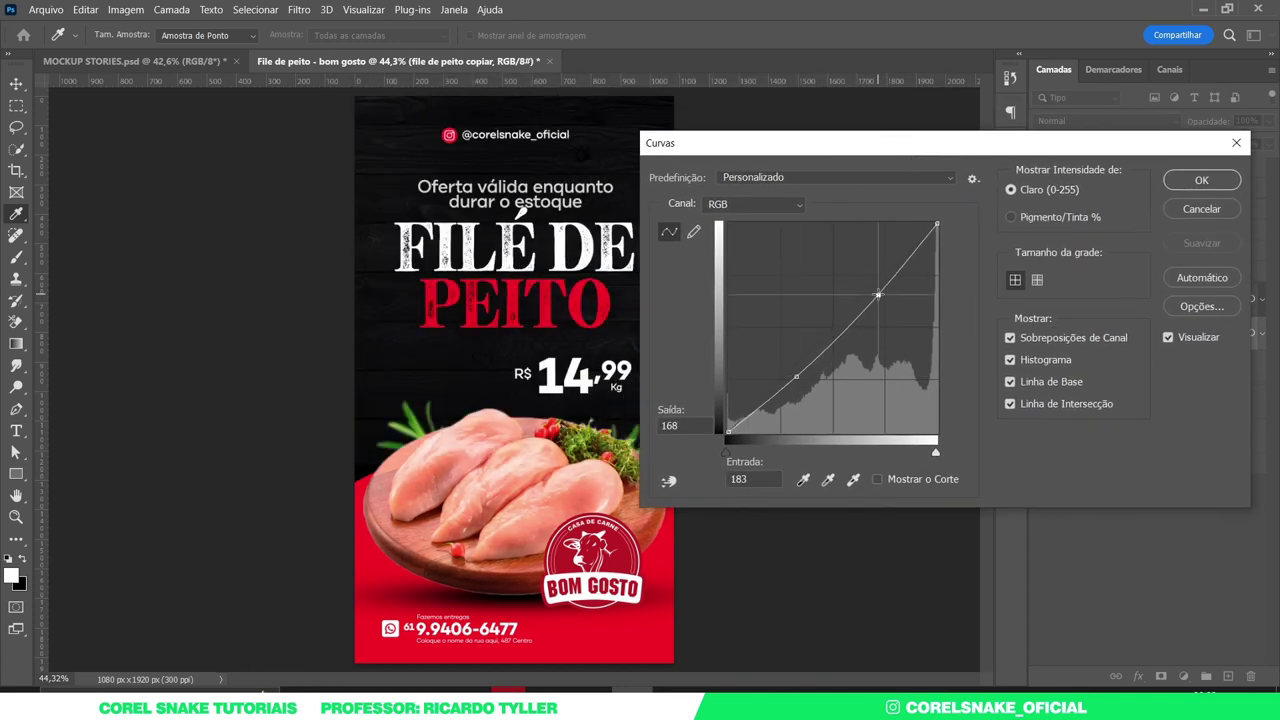
left_click(1200, 181)
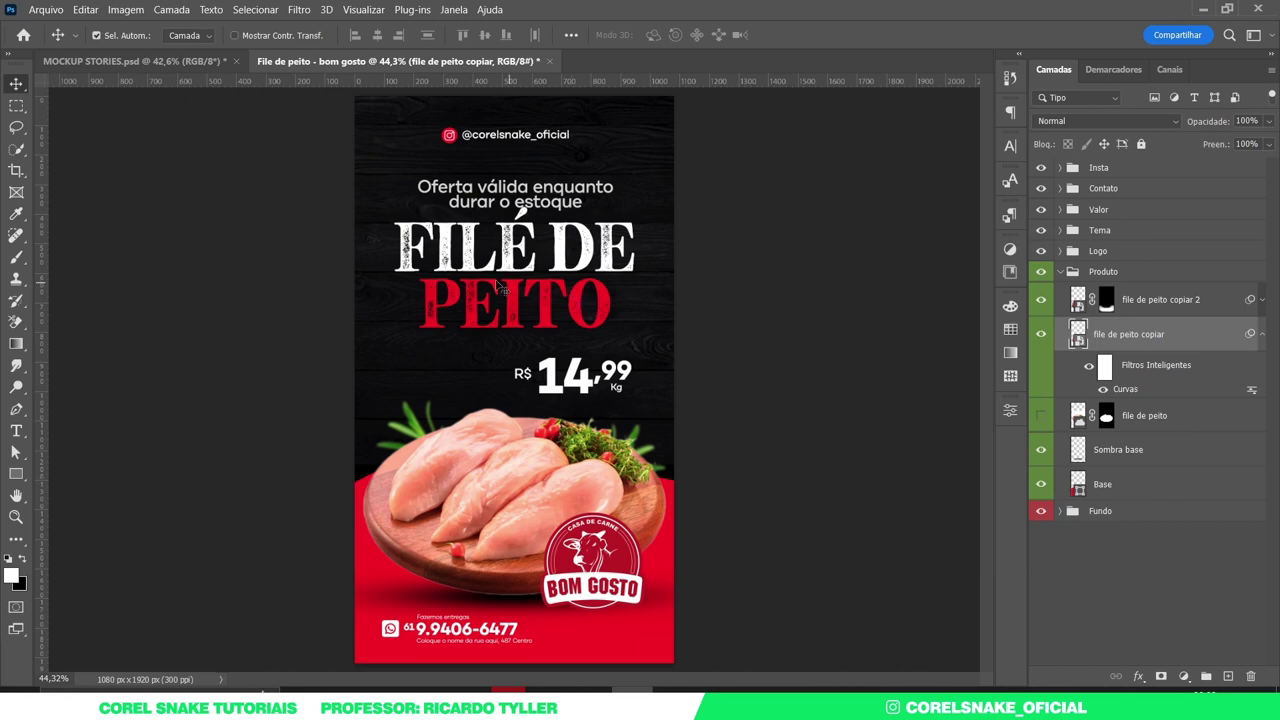
left_click(1060, 274)
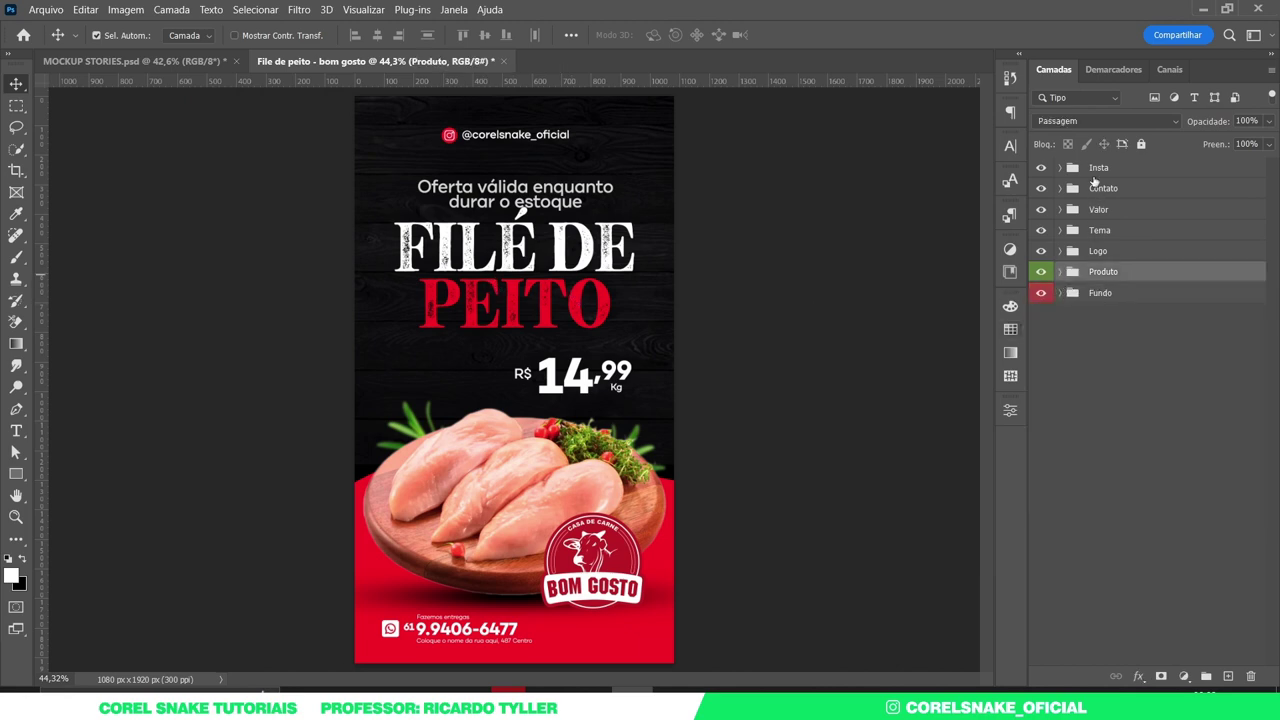
Step: Stamp all visible layers into Camada 1, then open the mockup's Retângulo 11.psb smart object
left_click(1095, 168)
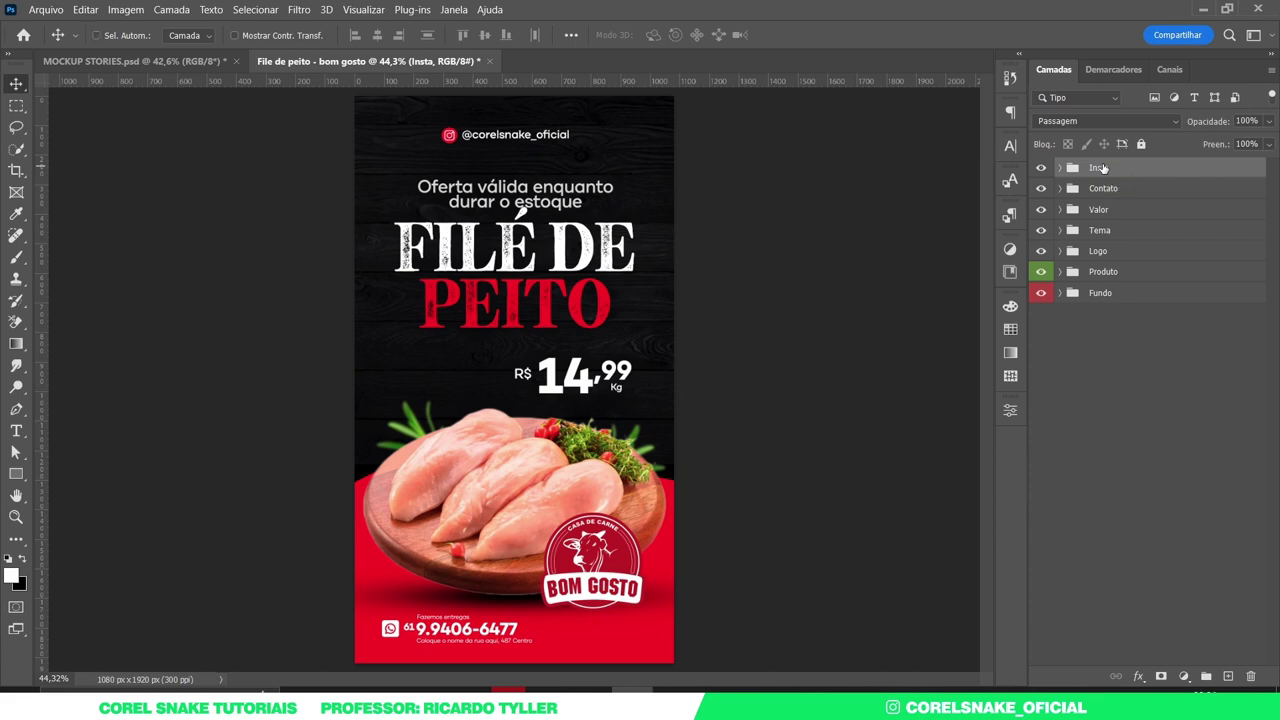
key("ctrl+alt+shift+e")
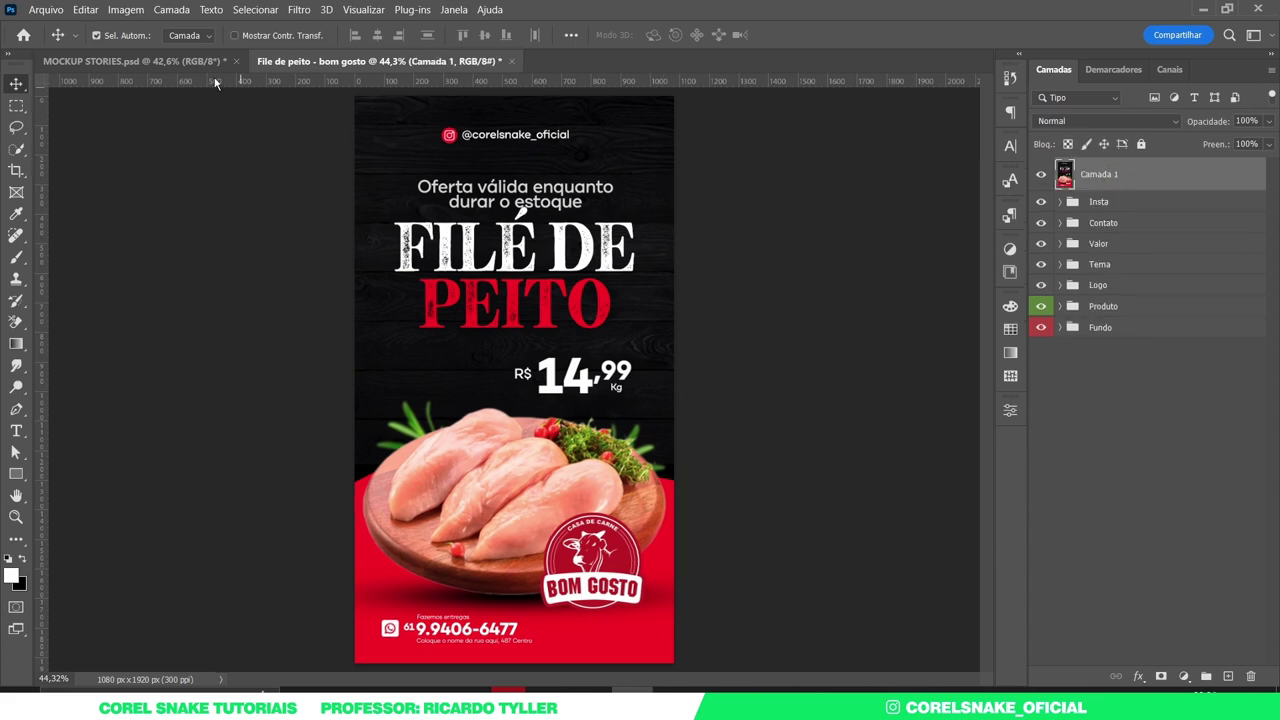
left_click(196, 63)
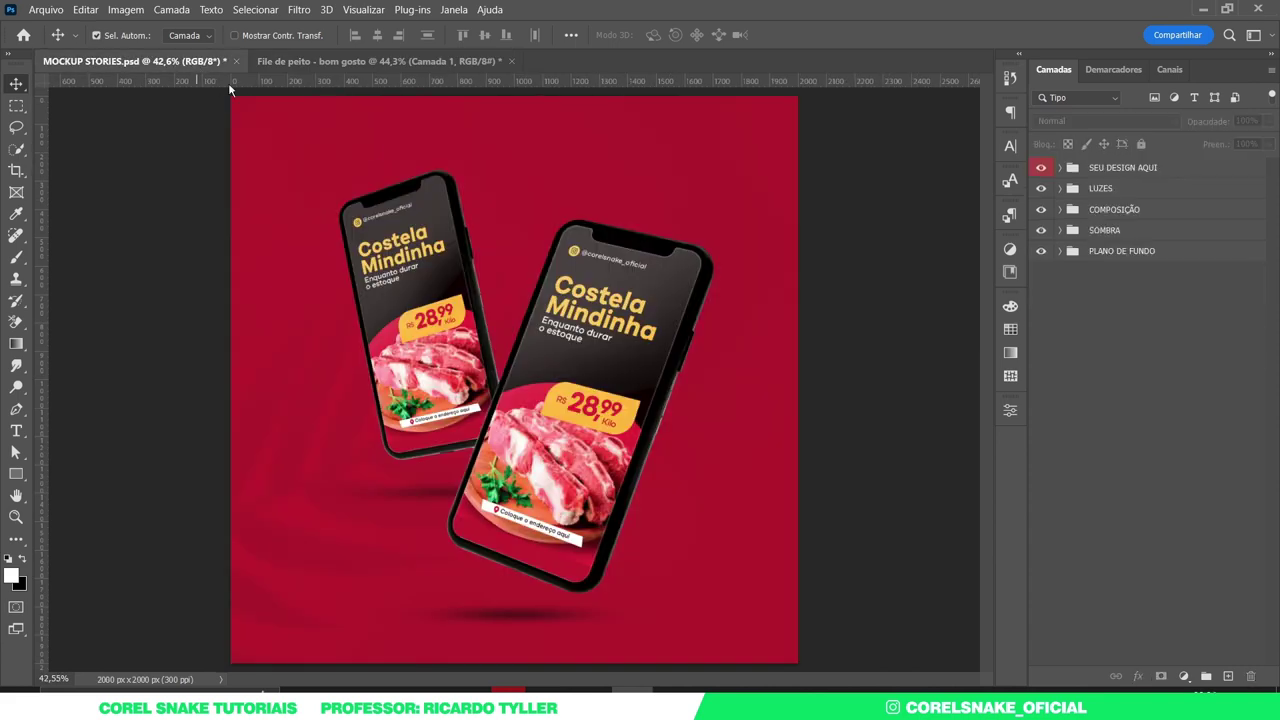
left_click(1061, 168)
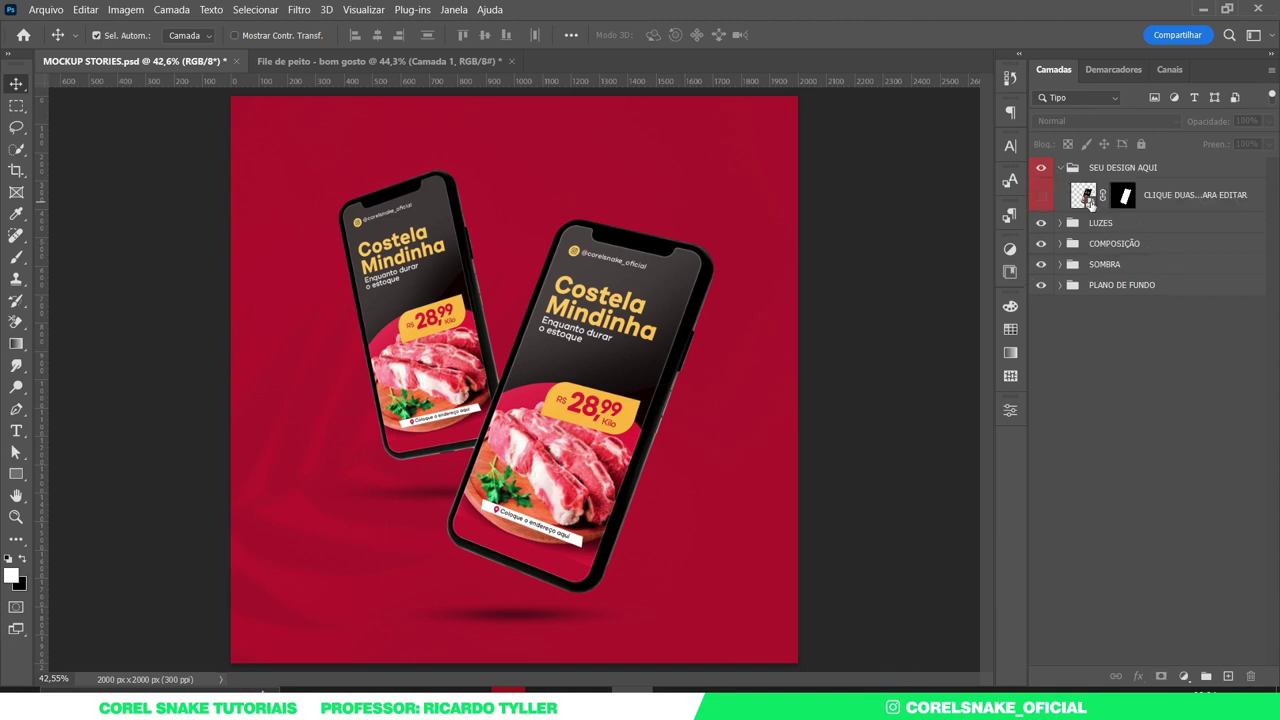
double_click(1085, 196)
left_click(936, 330)
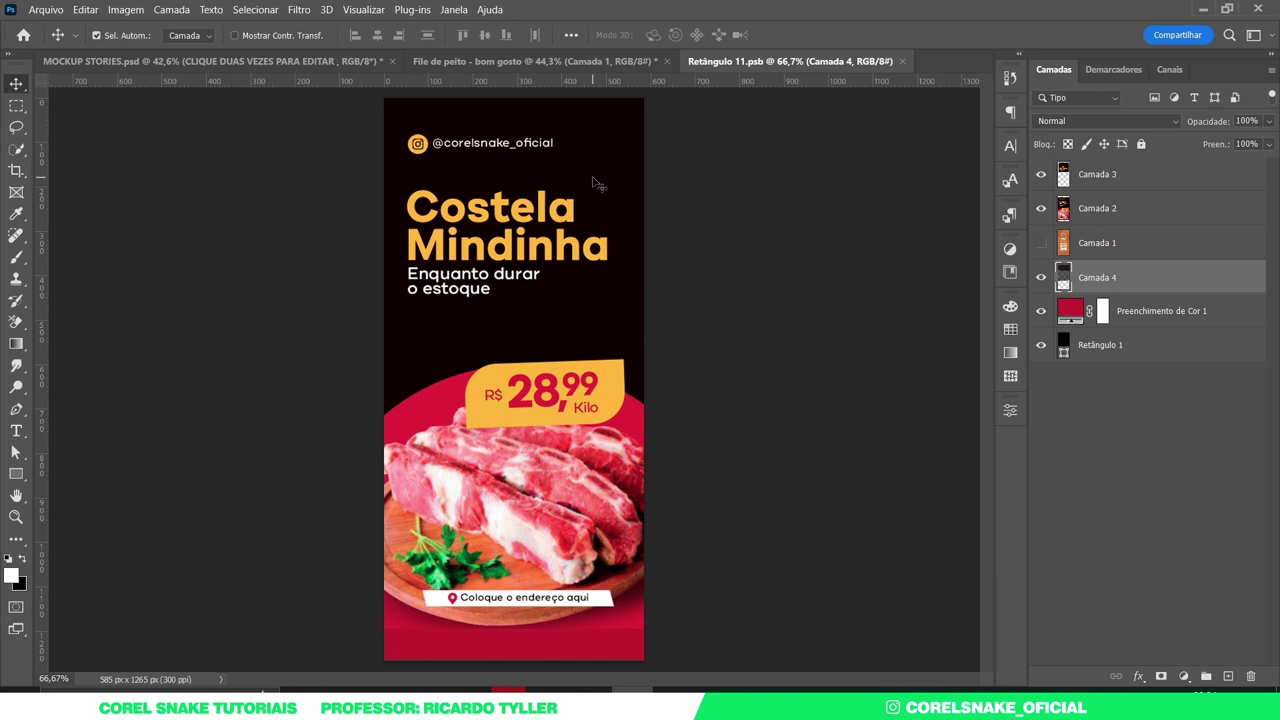
Step: Bring the Filé de Peito design into Retângulo 11.psb as top layer Camada 5, hiding the old screen layers
left_click(484, 62)
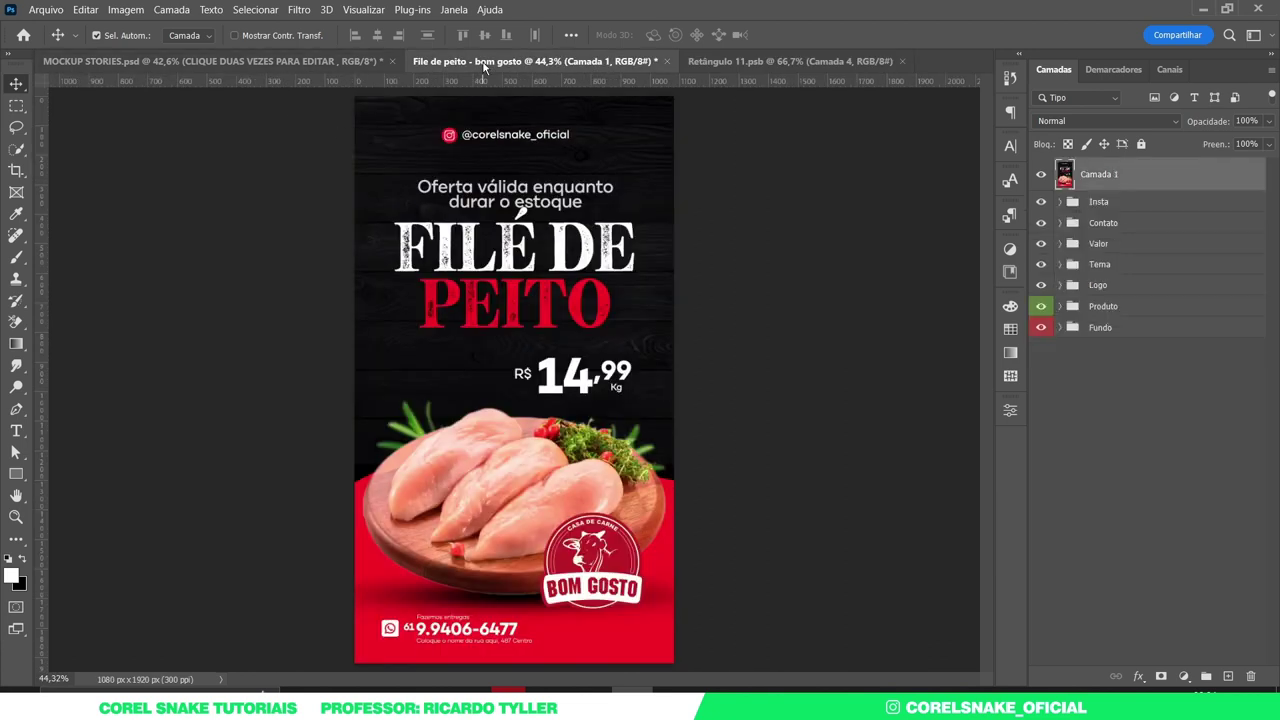
mouse_move(1064, 176)
left_mouse_down()
mouse_move(730, 65)
mouse_move(521, 357)
left_mouse_up()
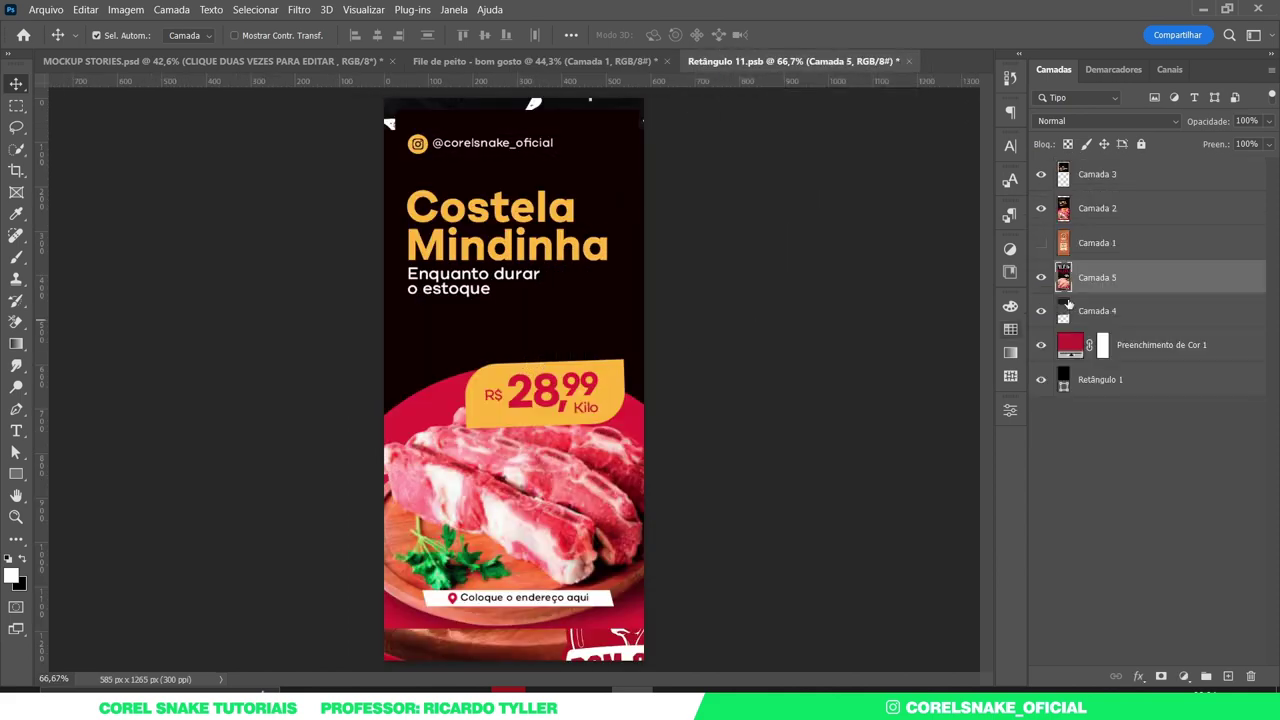
left_click_drag(1064, 280, 1062, 180)
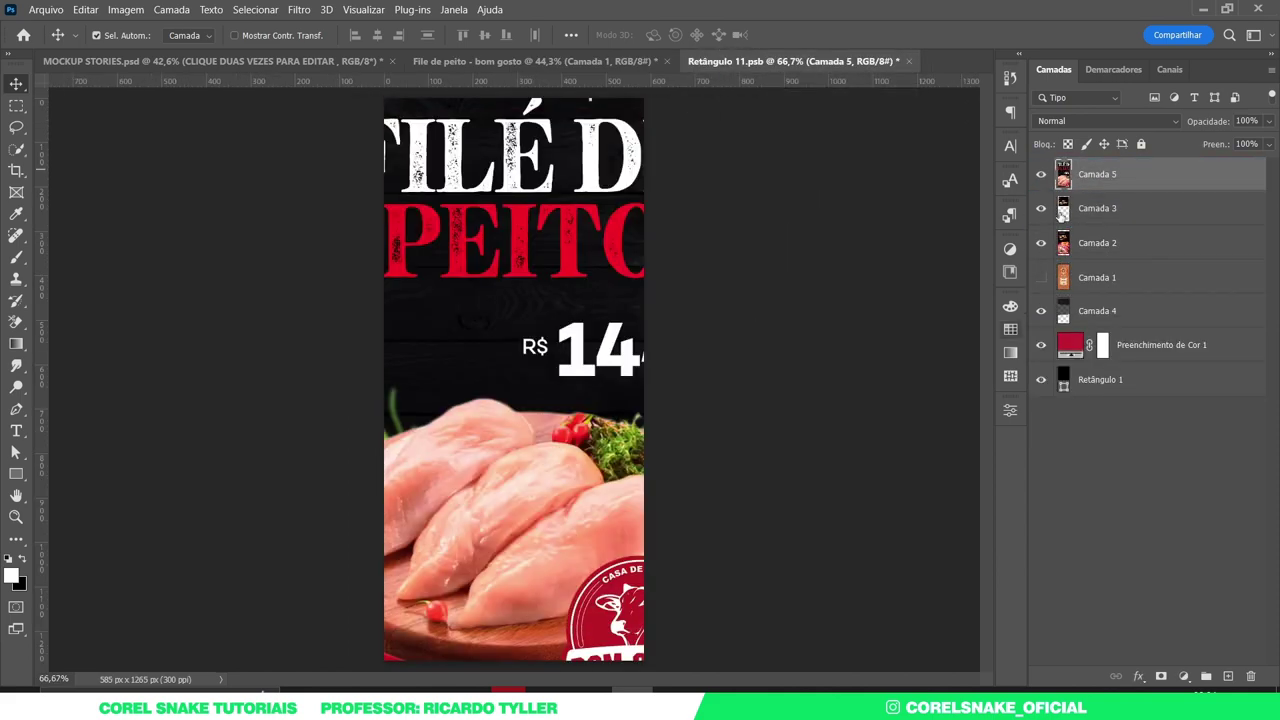
left_click(1061, 212)
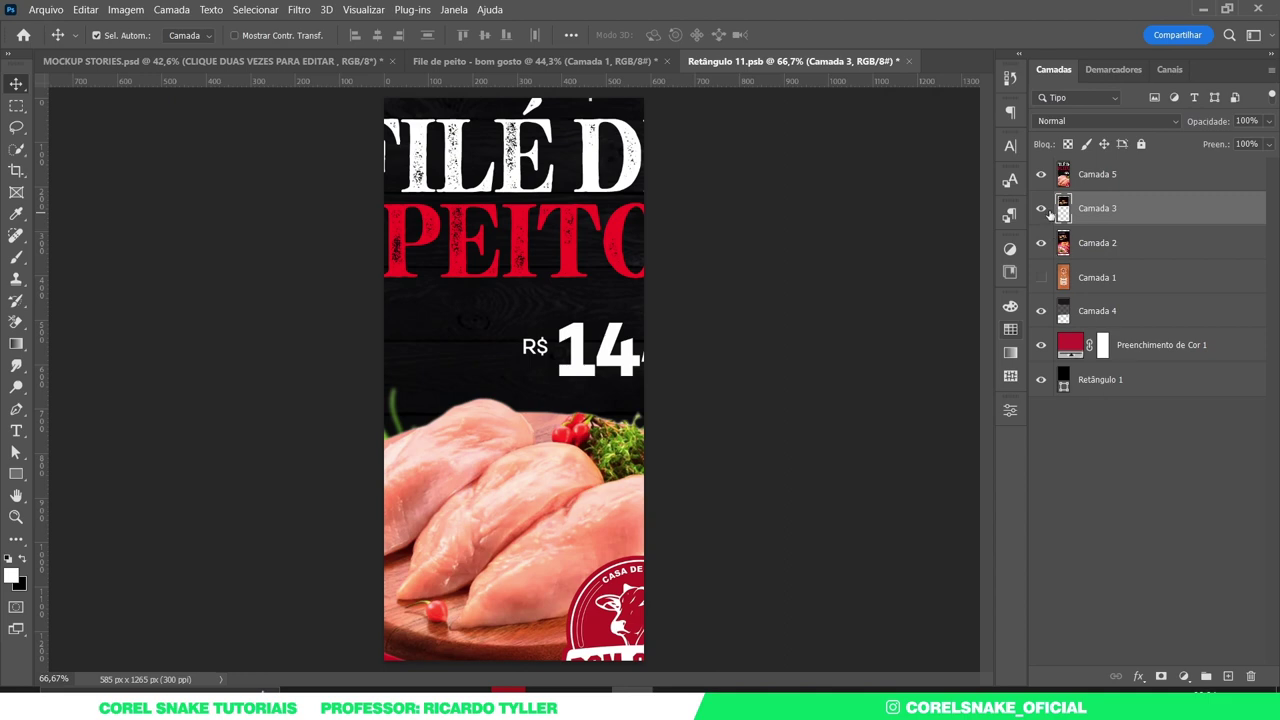
left_click_drag(1041, 208, 1041, 379)
left_click(548, 366)
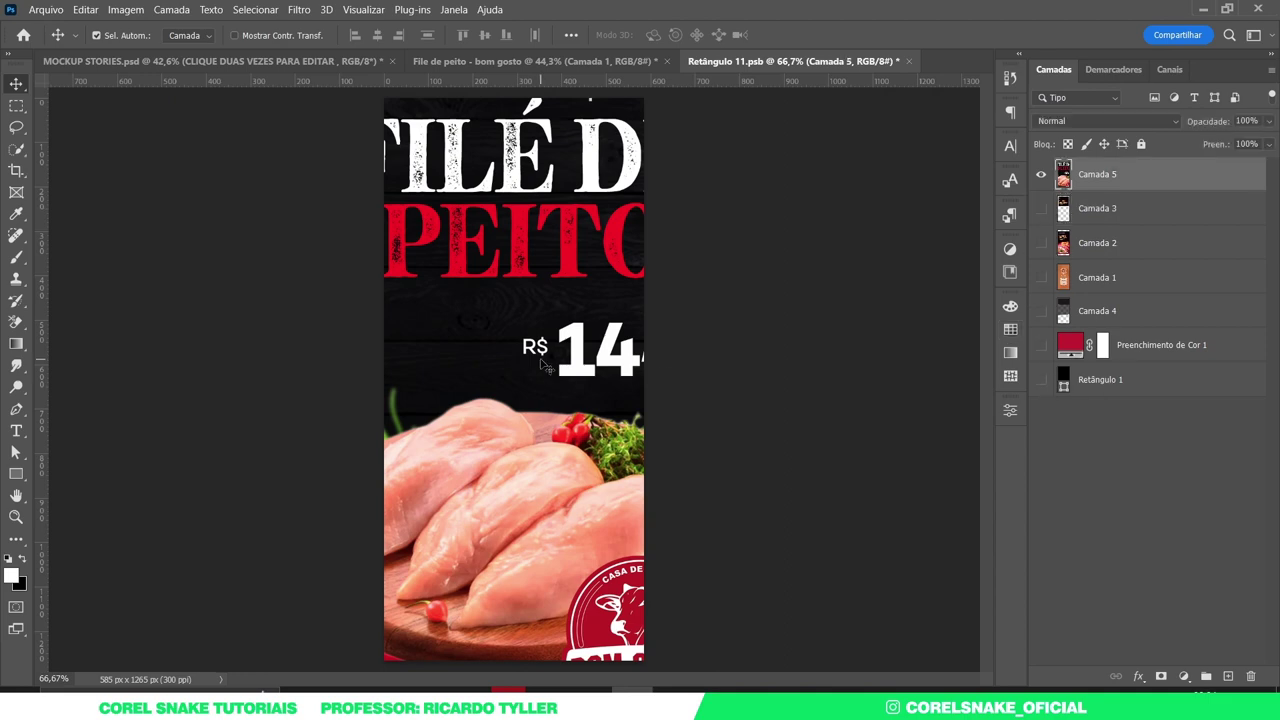
Step: Scale Camada 5 down to 59.63% to fit the mockup screen
key("ctrl+t")
left_click_drag(761, 352, 585, 375)
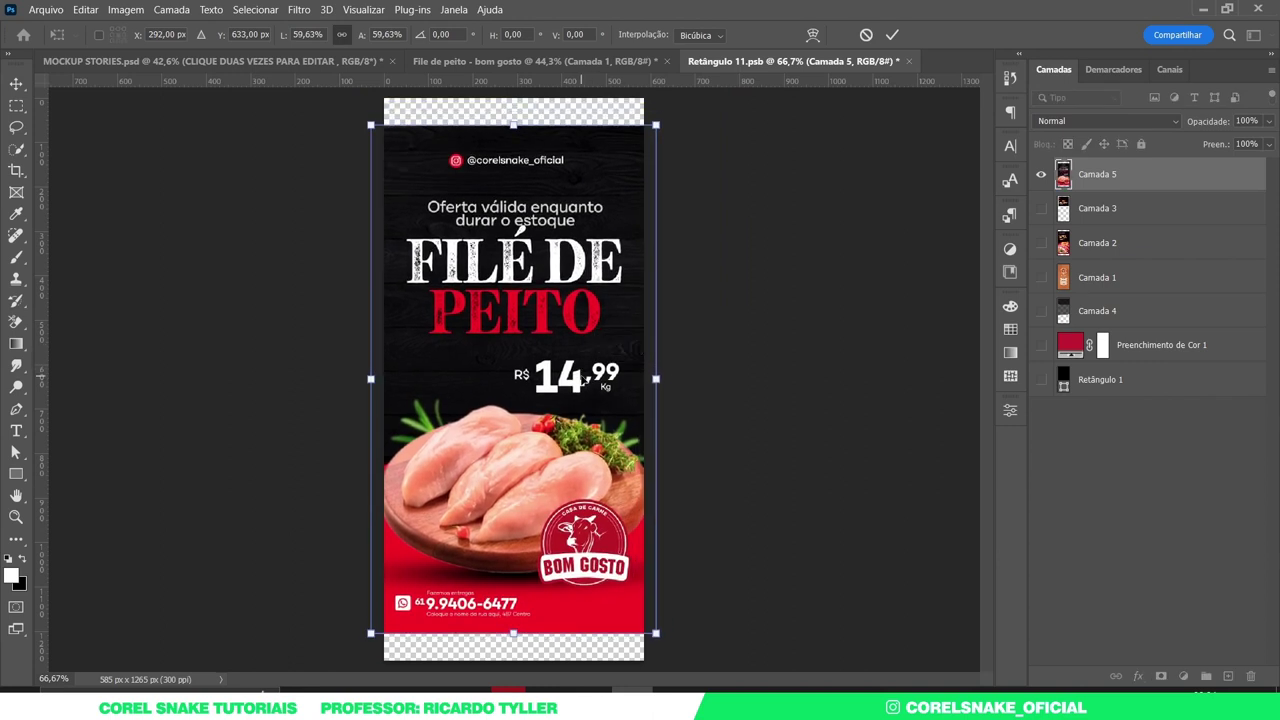
key("Return")
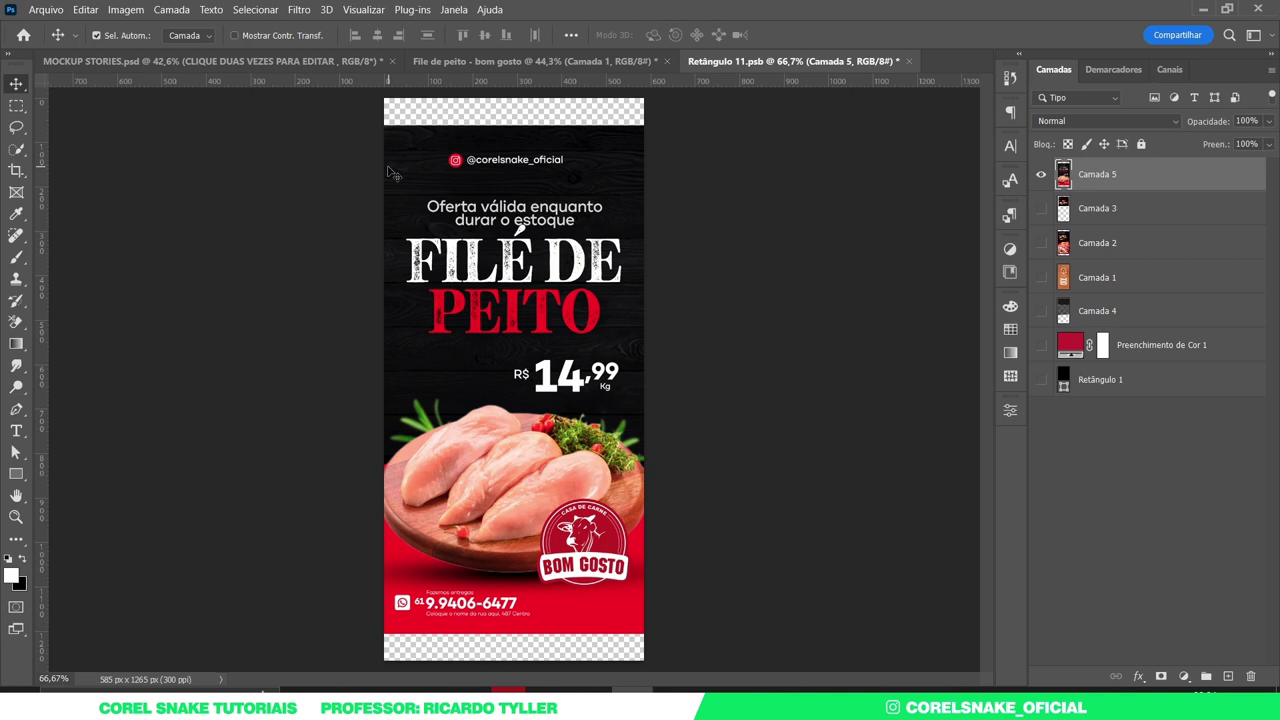
Step: Content-aware stretch the dark top strip up to the canvas top
left_click(16, 112)
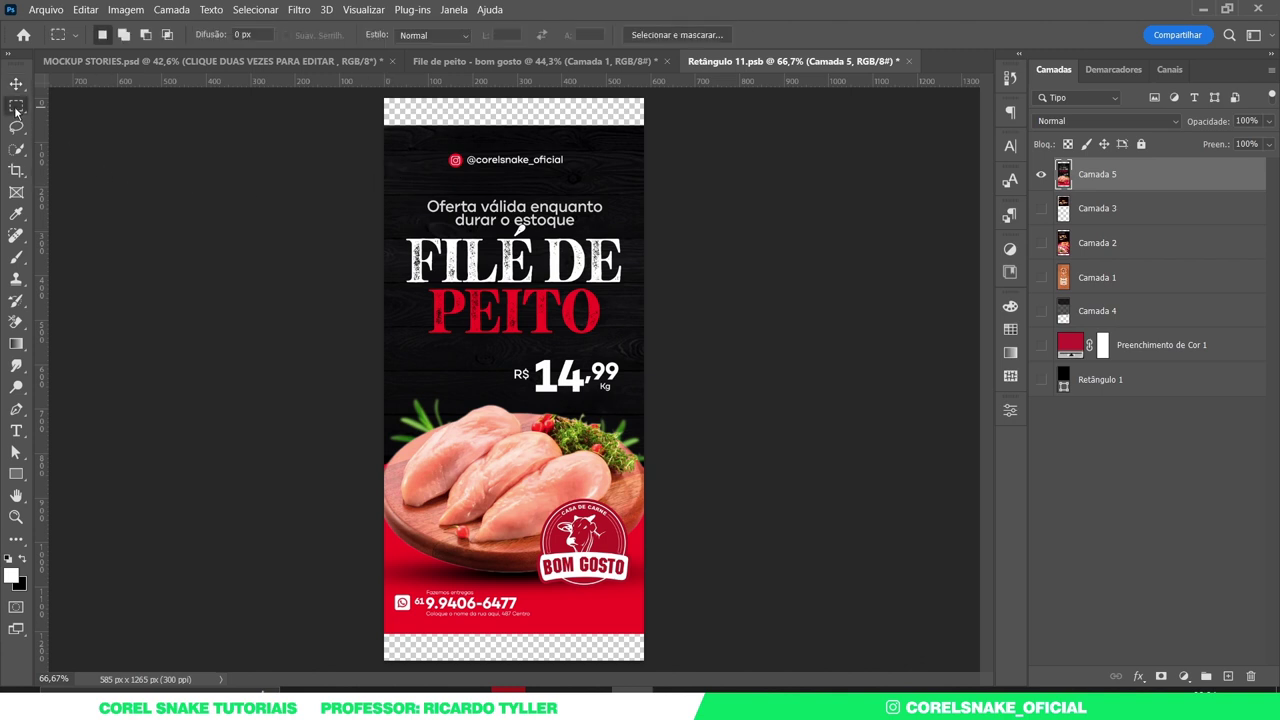
left_click_drag(367, 93, 658, 150)
left_click(85, 9)
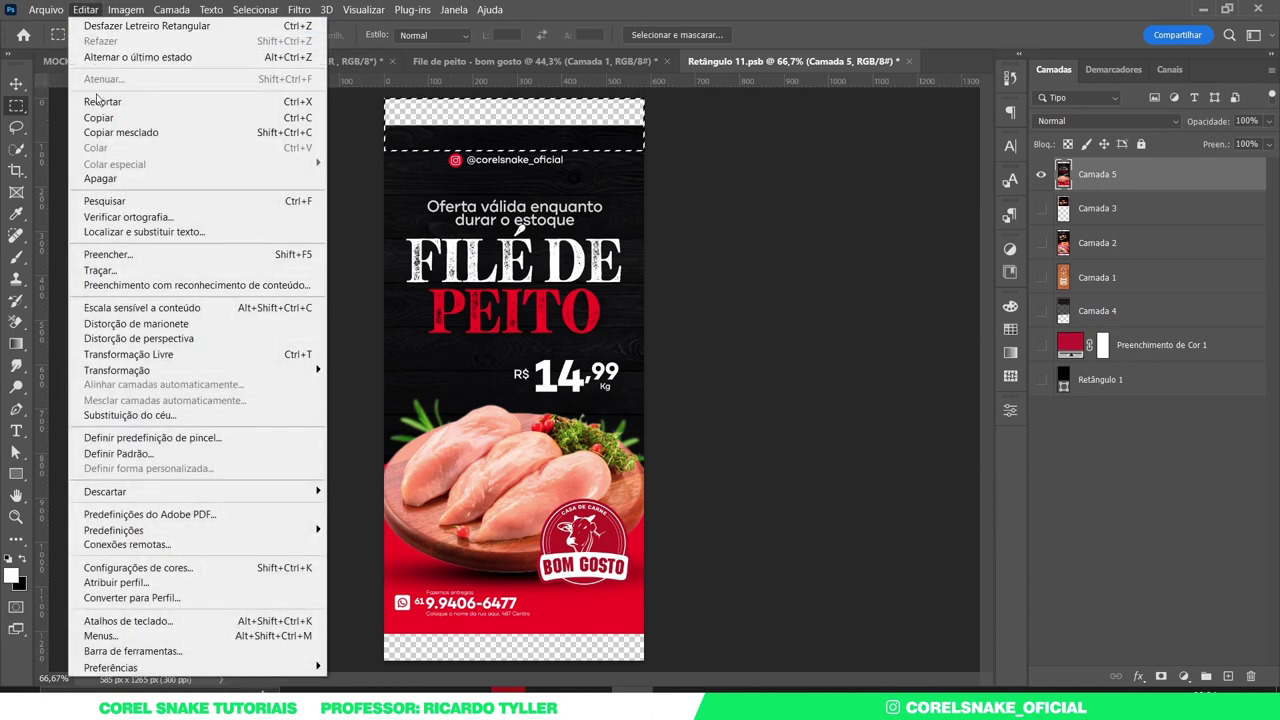
left_click(118, 312)
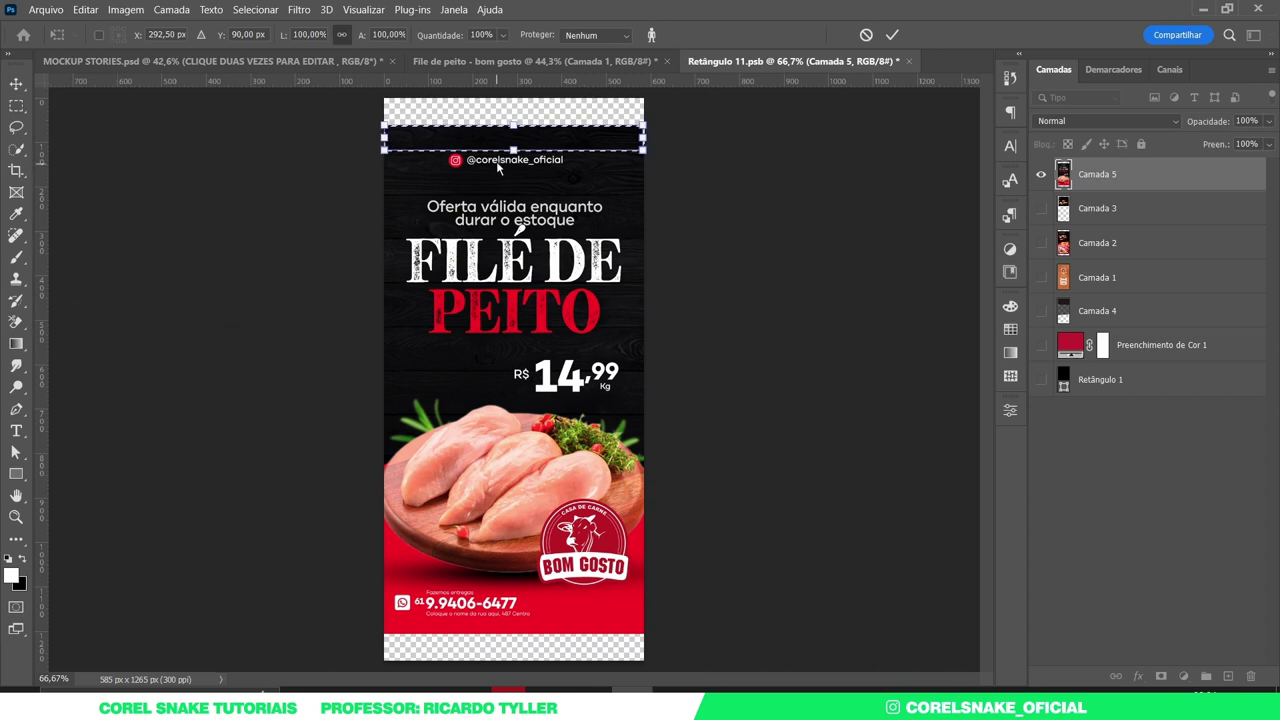
left_click_drag(510, 123, 516, 100)
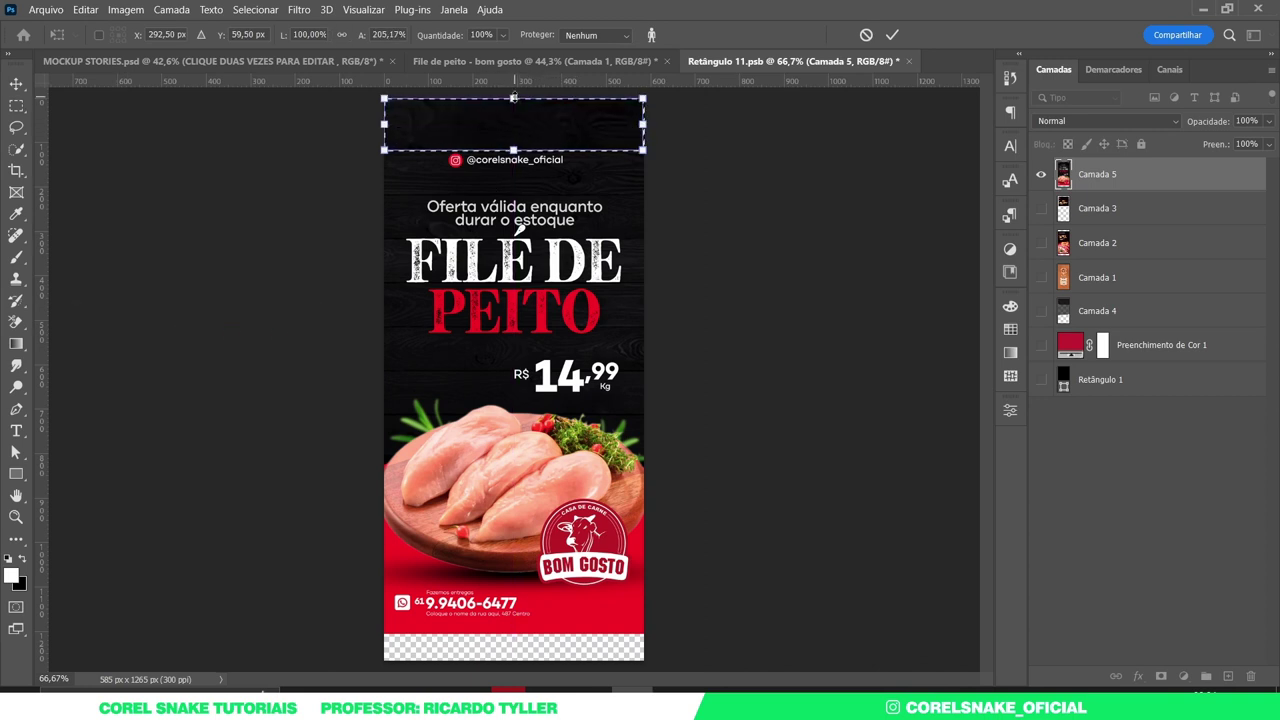
key("Return")
key("ctrl+d")
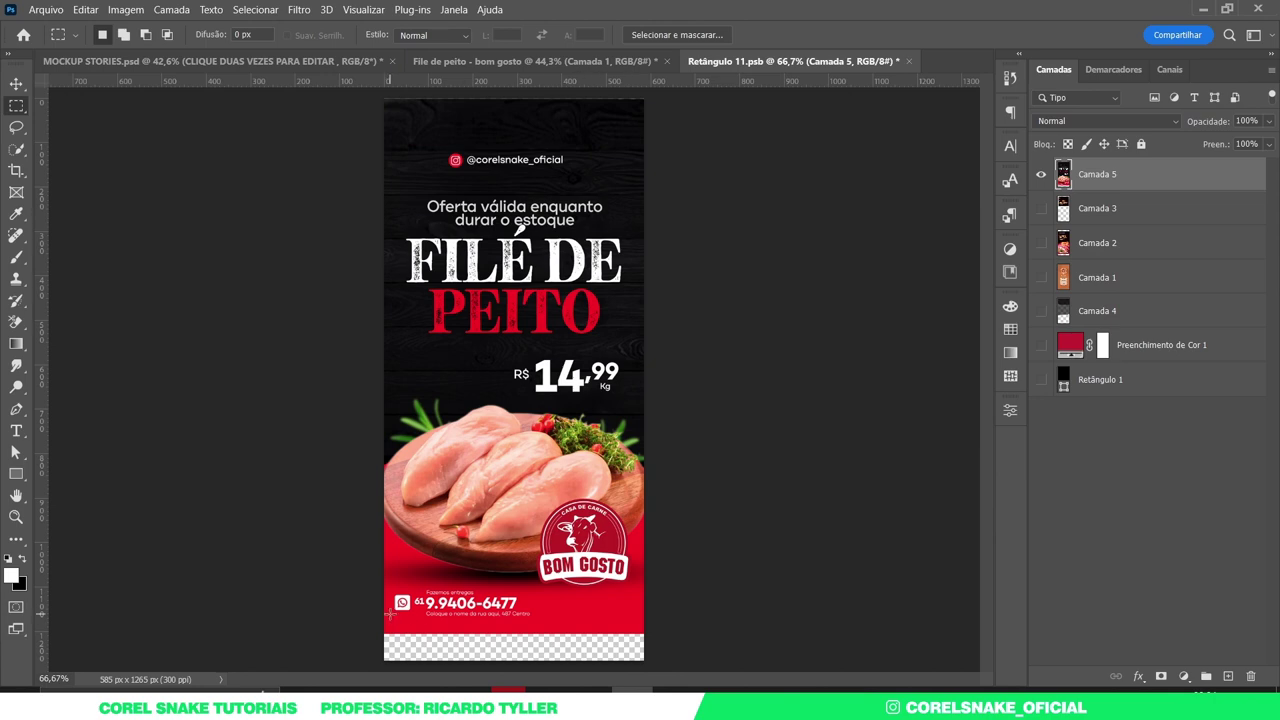
Step: Content-aware stretch the red bottom strip down to the canvas bottom
left_click_drag(380, 614, 641, 666)
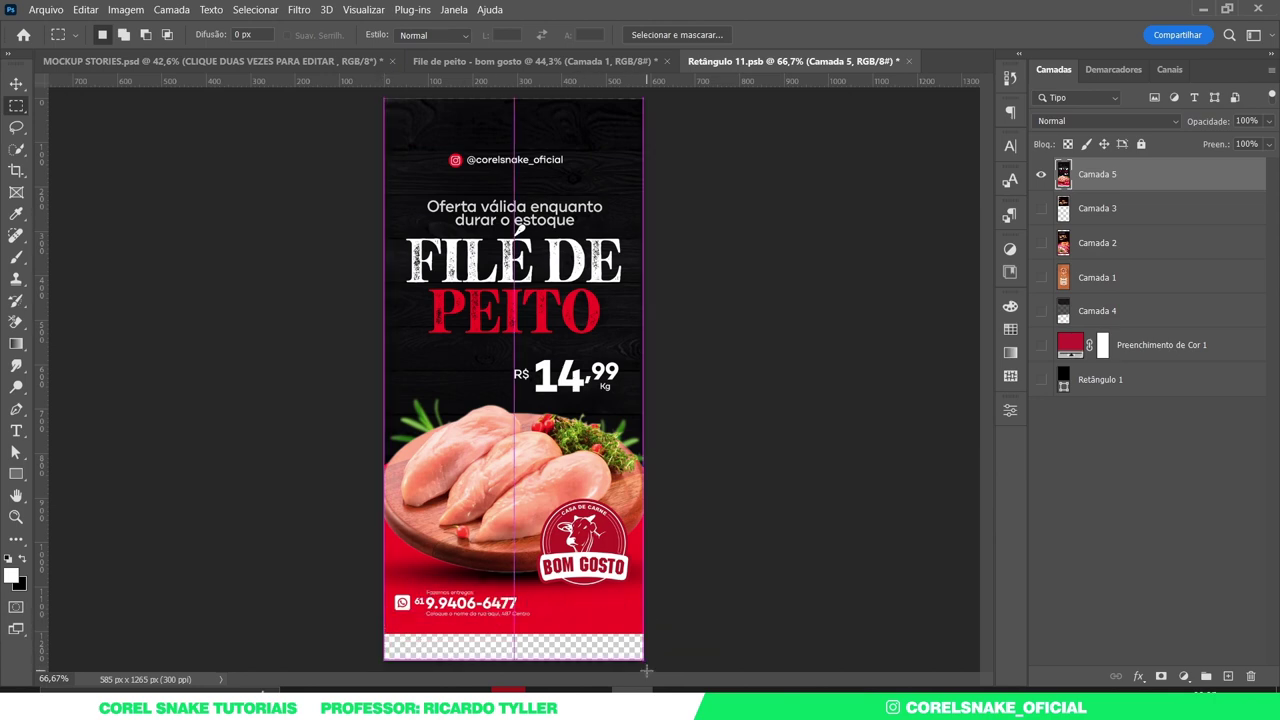
left_click(85, 9)
mouse_move(117, 370)
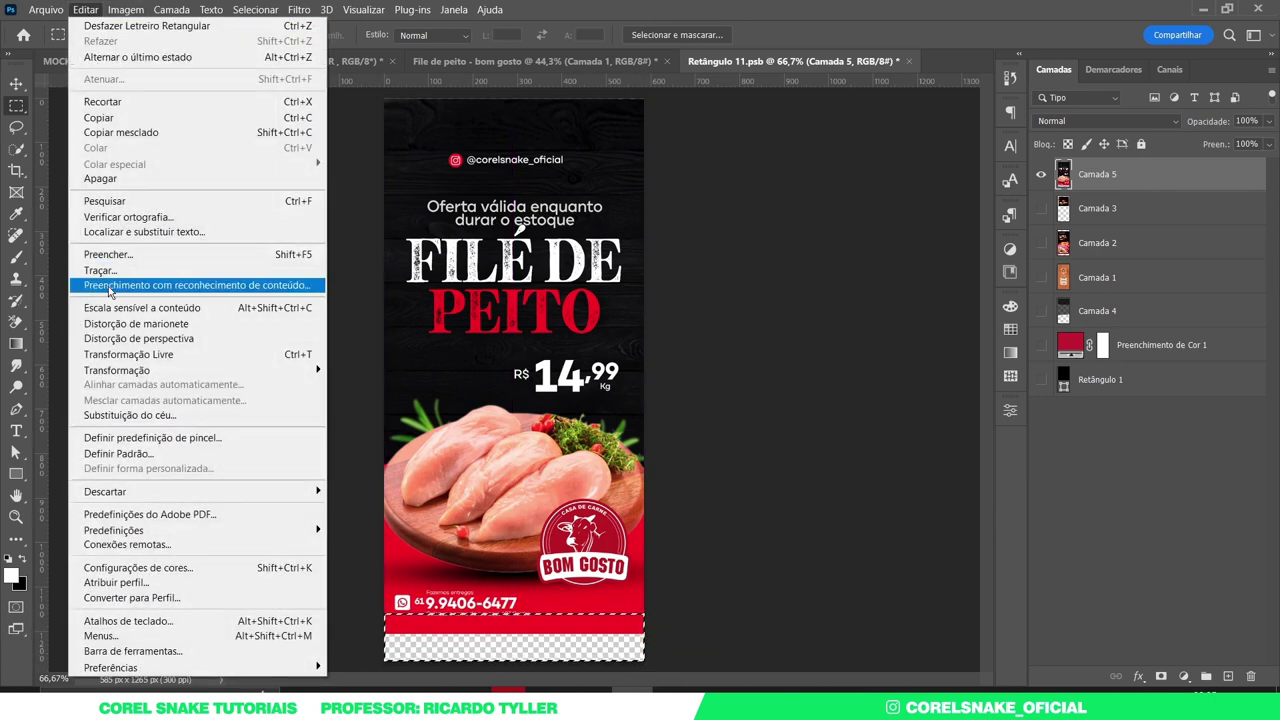
left_click(160, 308)
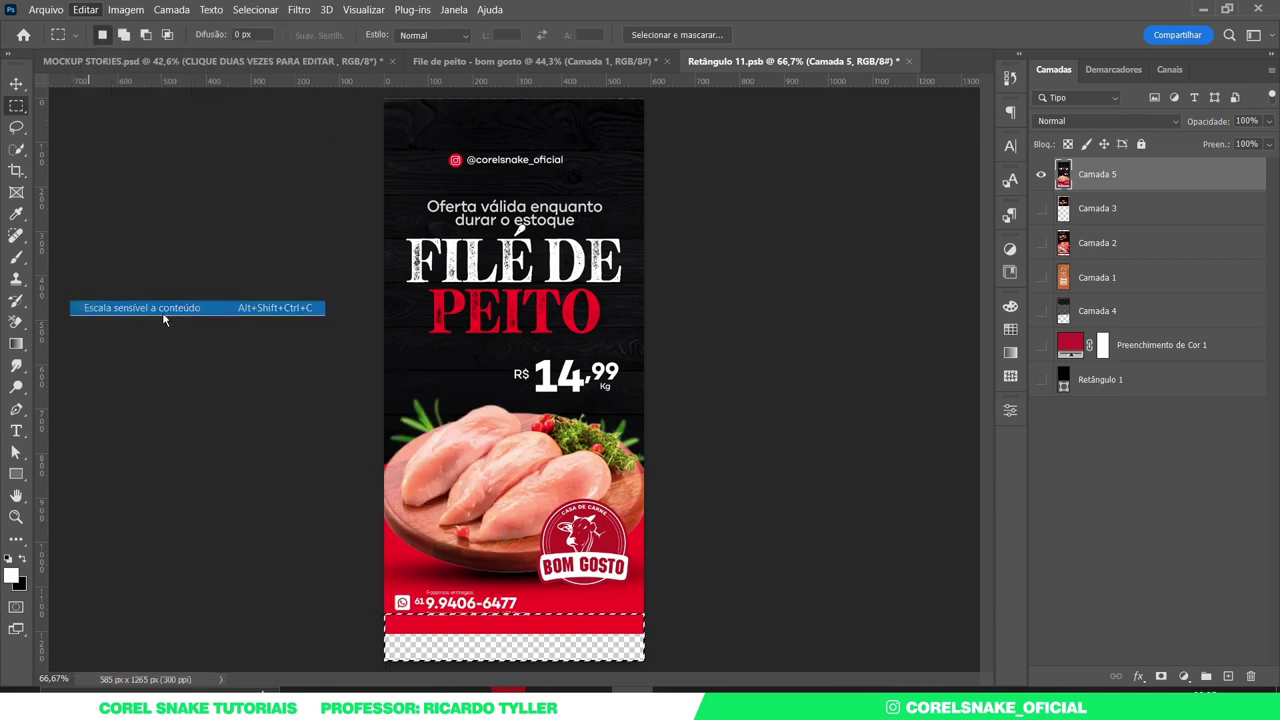
left_click_drag(512, 634, 515, 662)
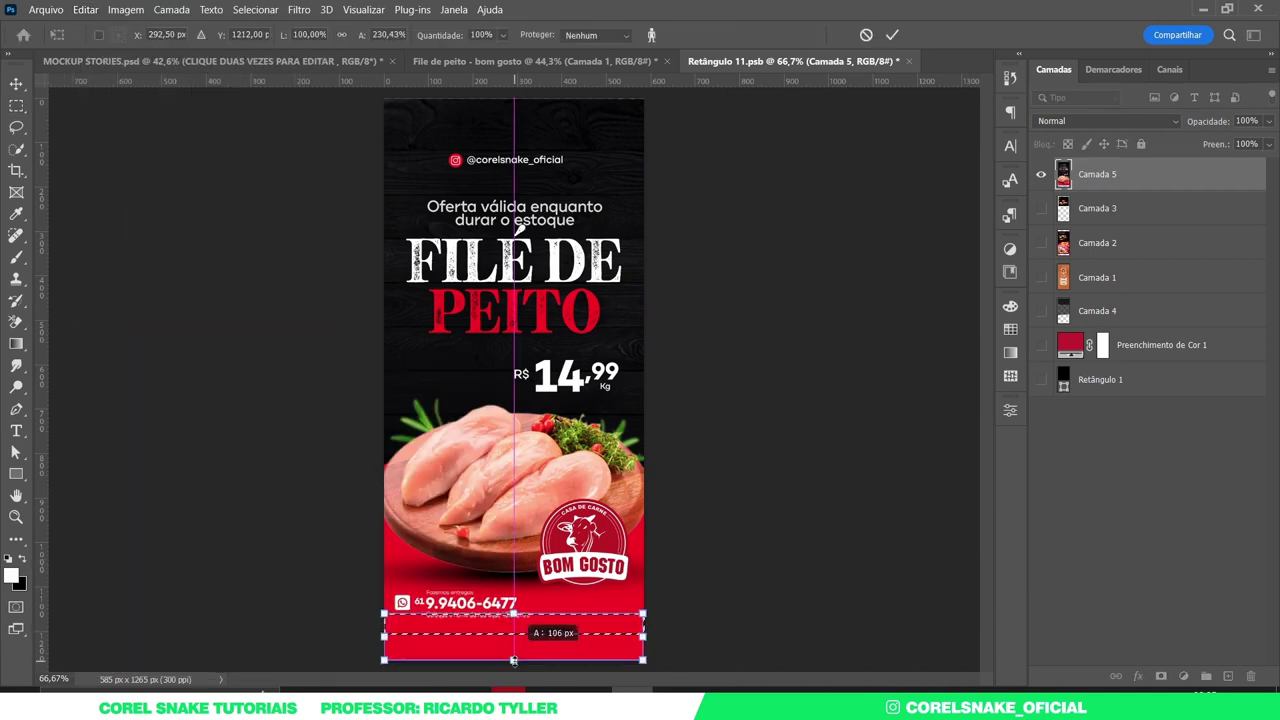
key("Return")
key("ctrl+d")
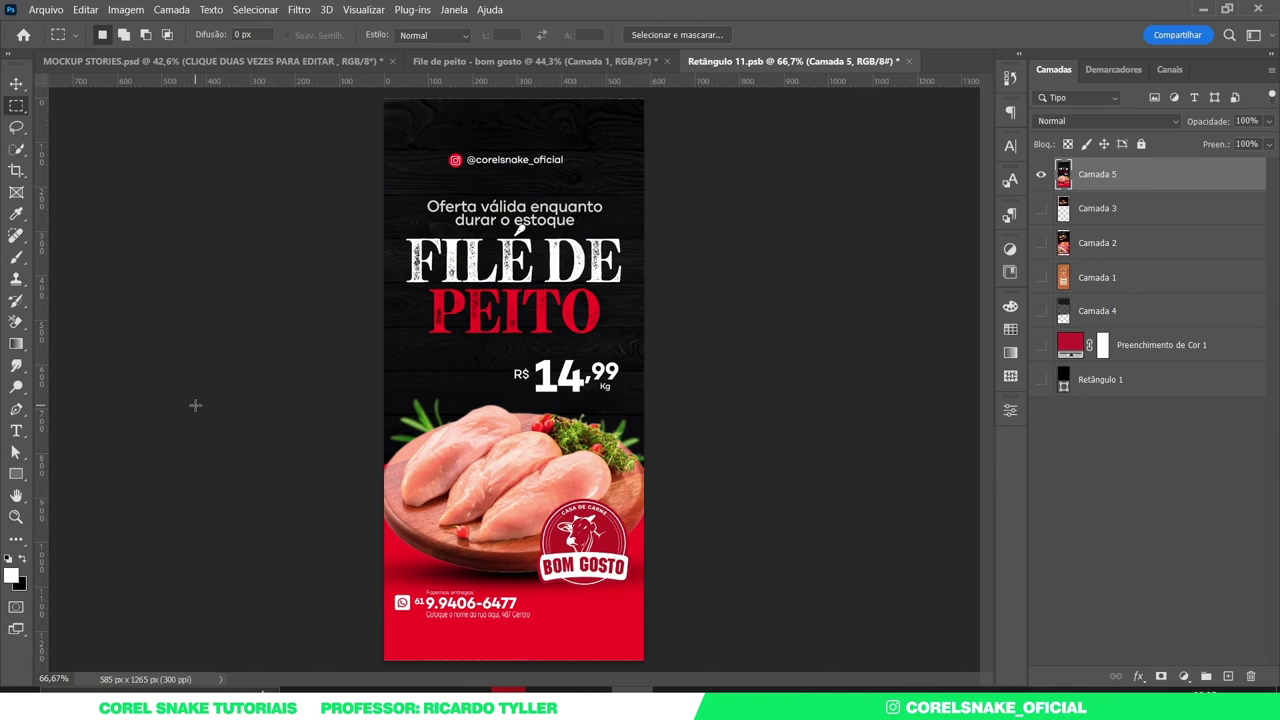
left_click(17, 88)
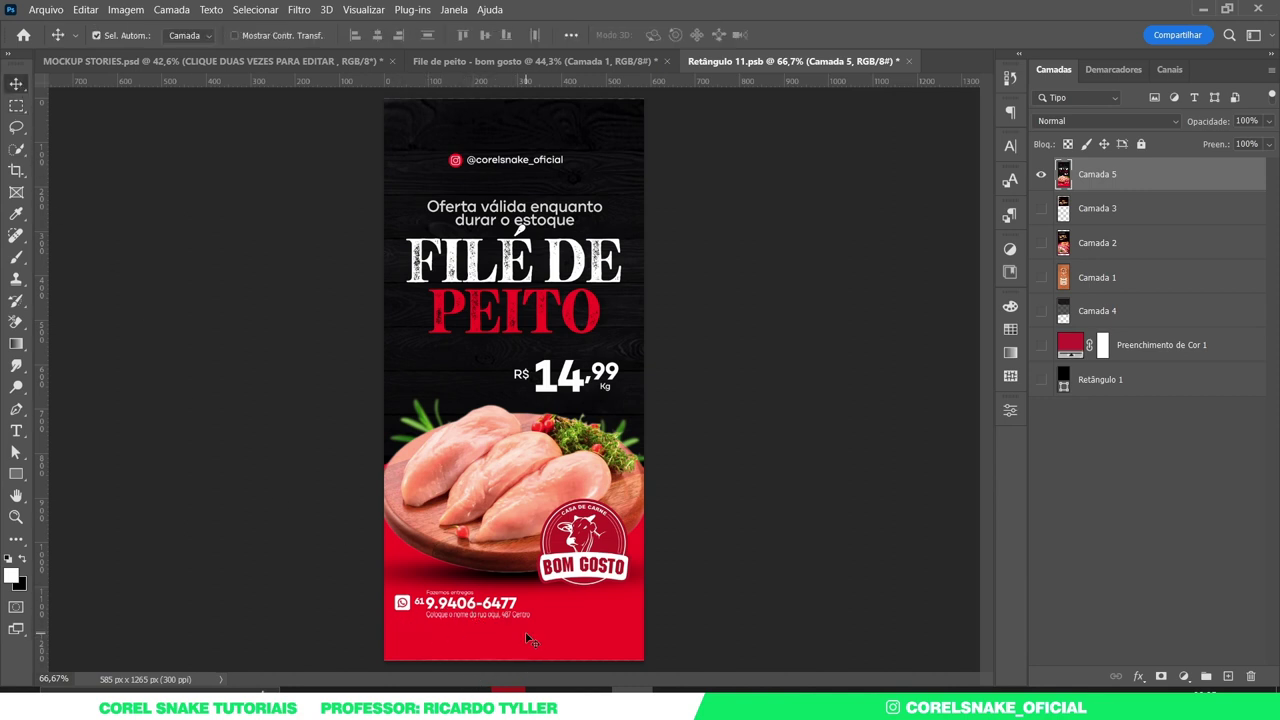
Step: Copy the phone-number block onto new layer Camada 6 and move it about 39 px down
left_click(16, 105)
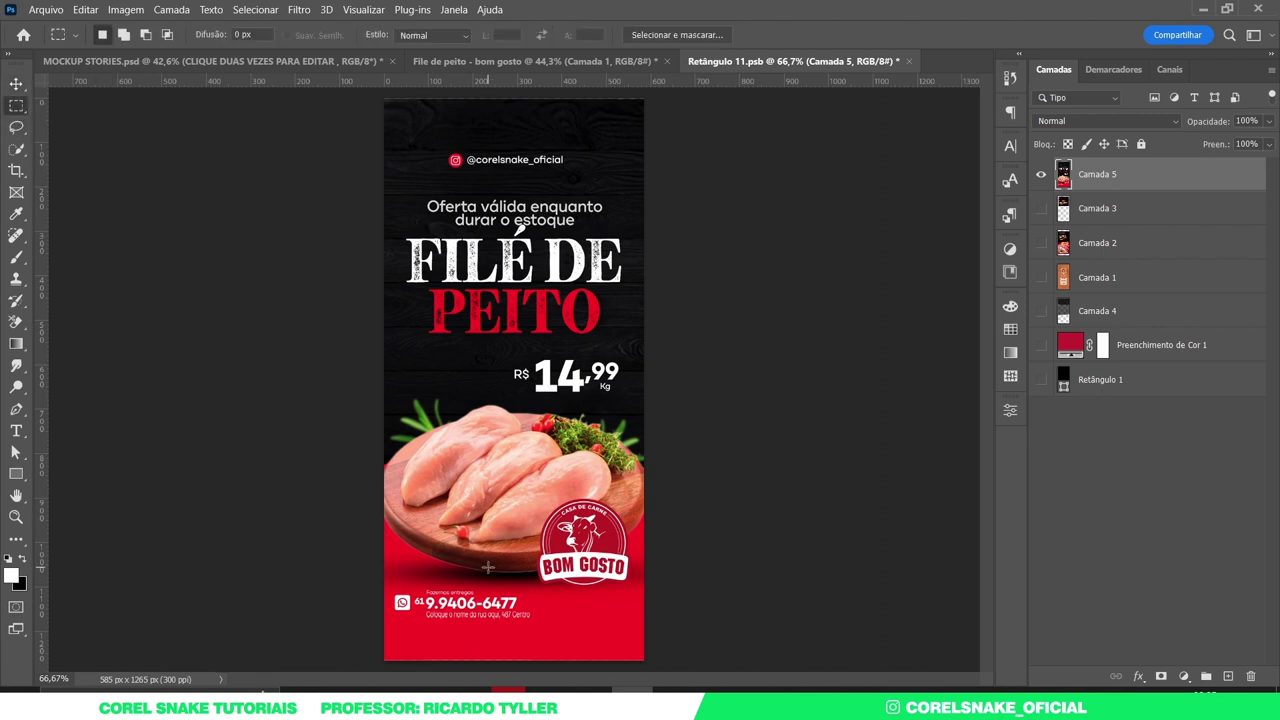
left_click_drag(538, 629, 387, 591)
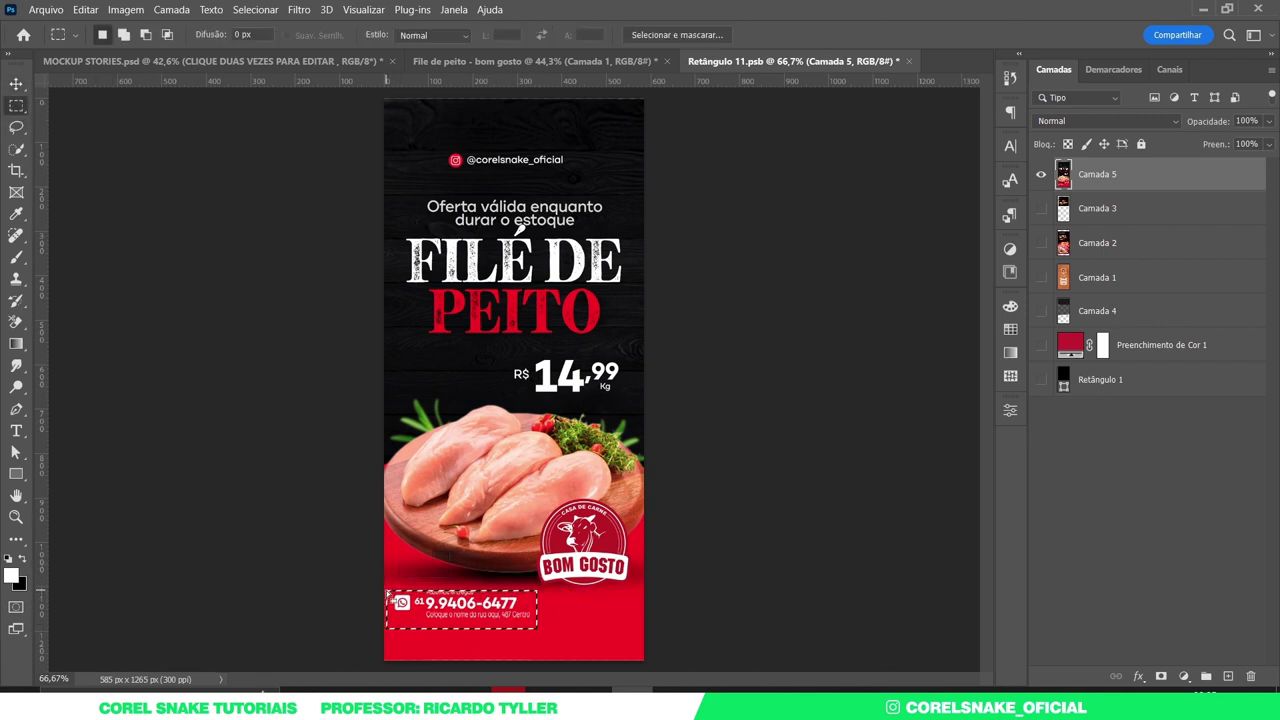
key("ctrl+j")
left_click(16, 83)
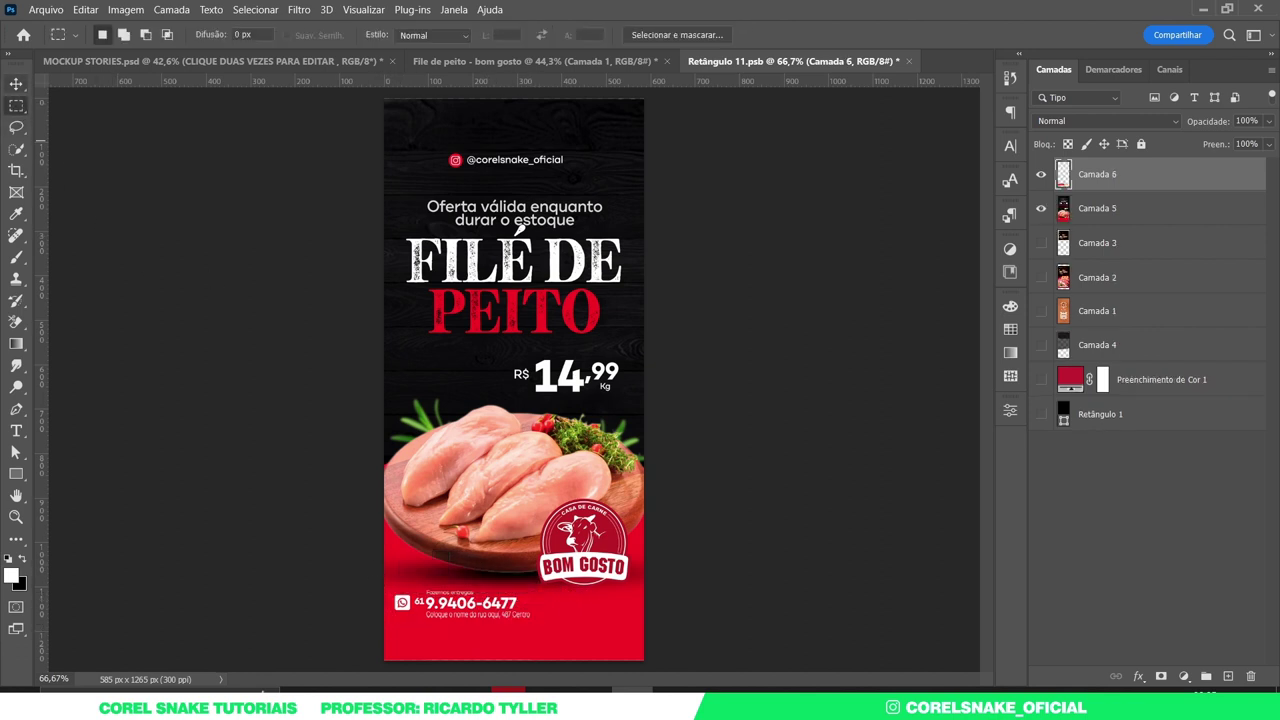
left_click_drag(472, 592, 474, 630)
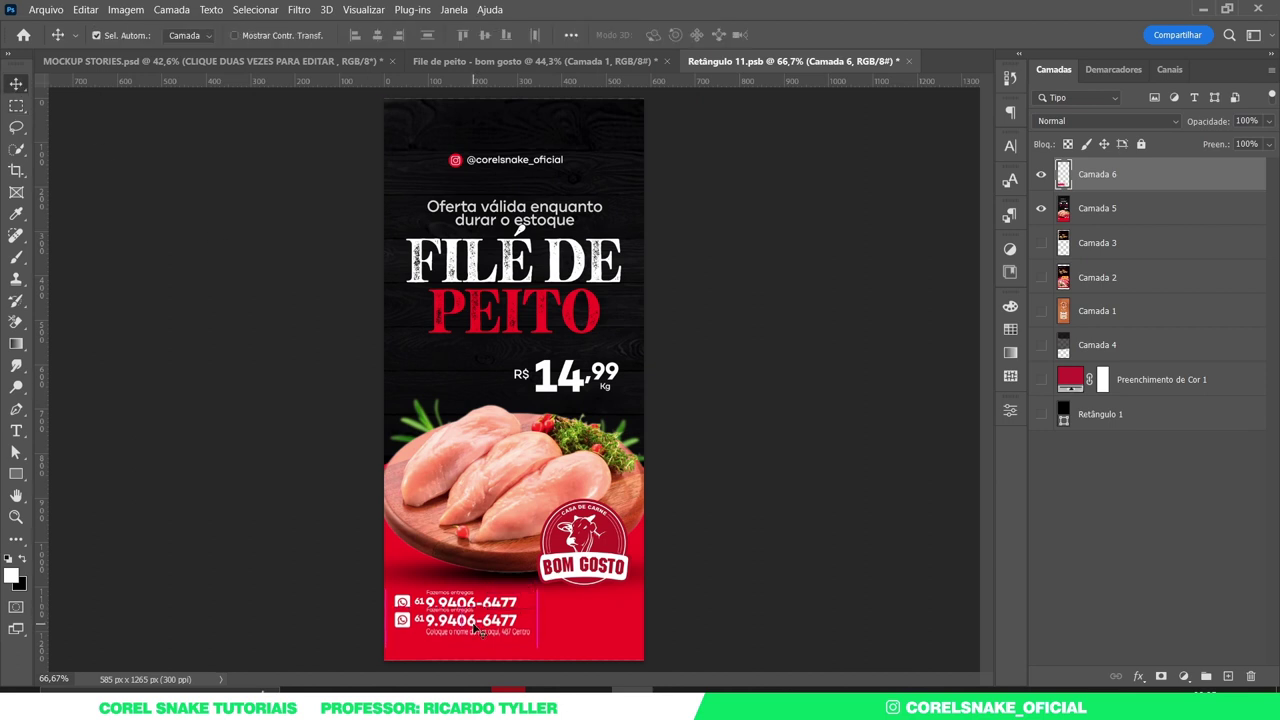
left_click(1071, 209)
Step: On new layer Camada 7, brush sampled red over the original phone number, then nudge the copy slightly up-right
key("ctrl+shift+n")
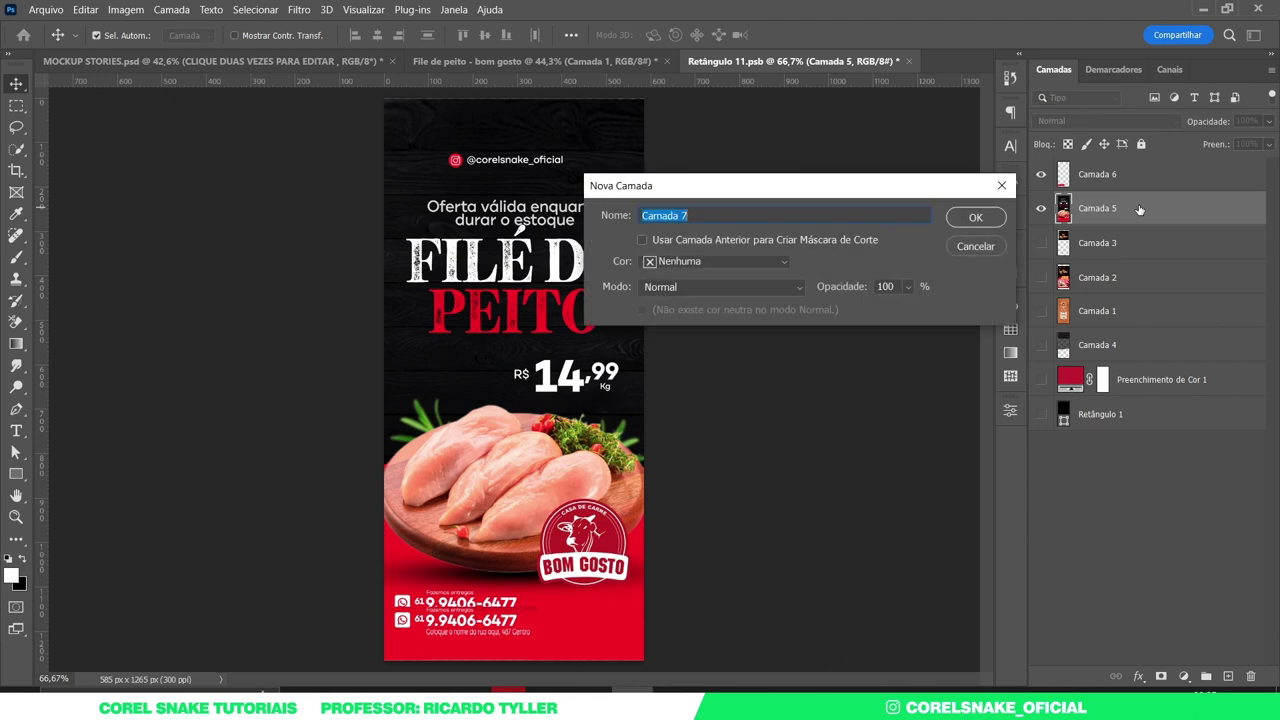
key("Return")
key("b")
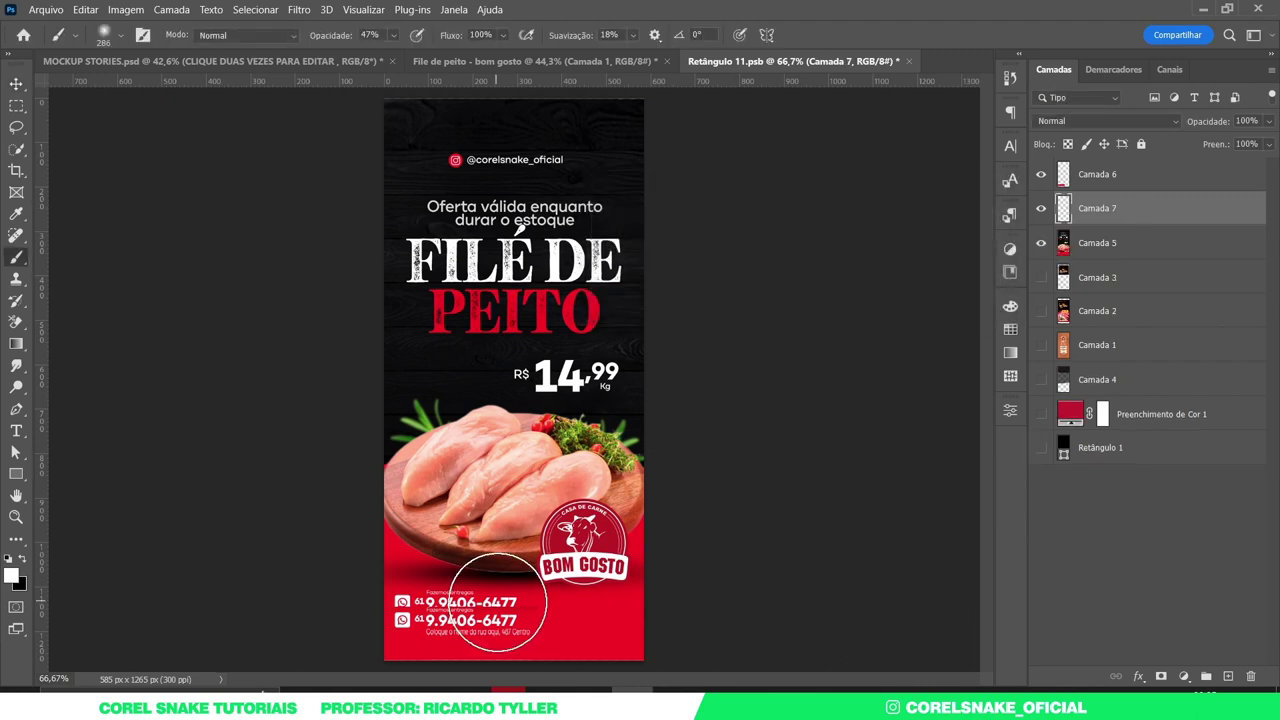
left_click(580, 624, "alt")
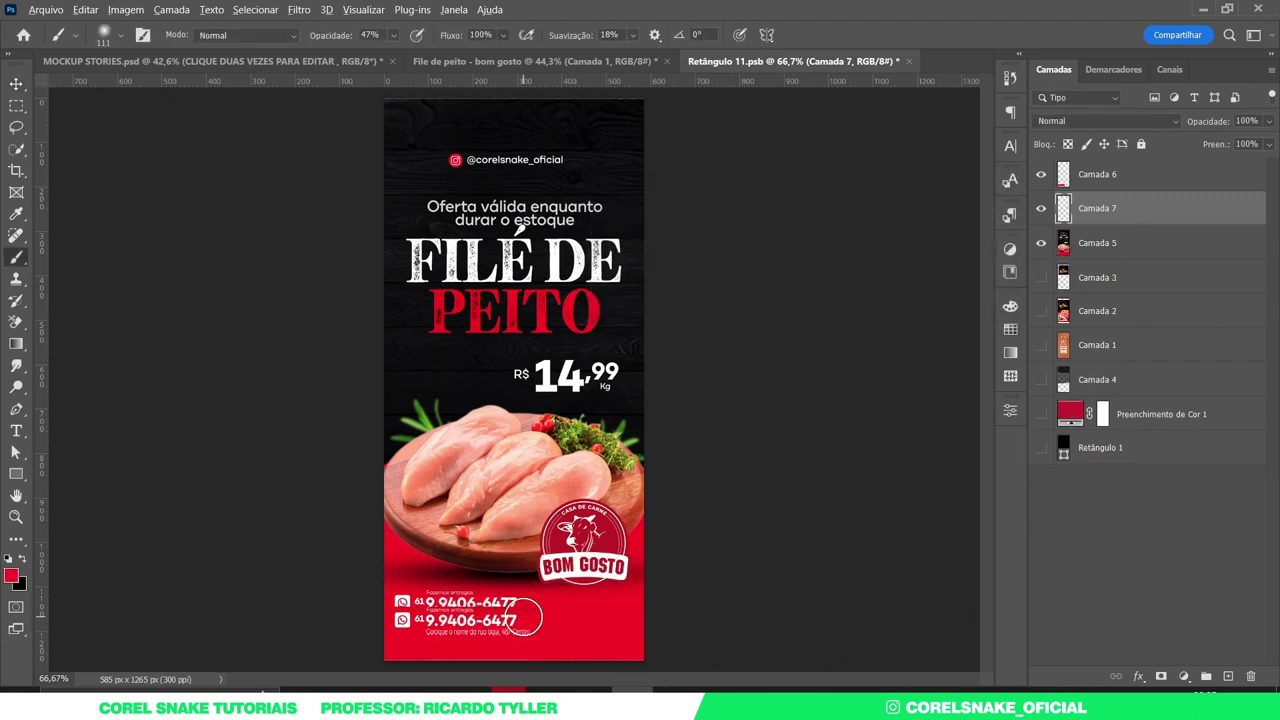
left_click_drag(530, 604, 478, 604)
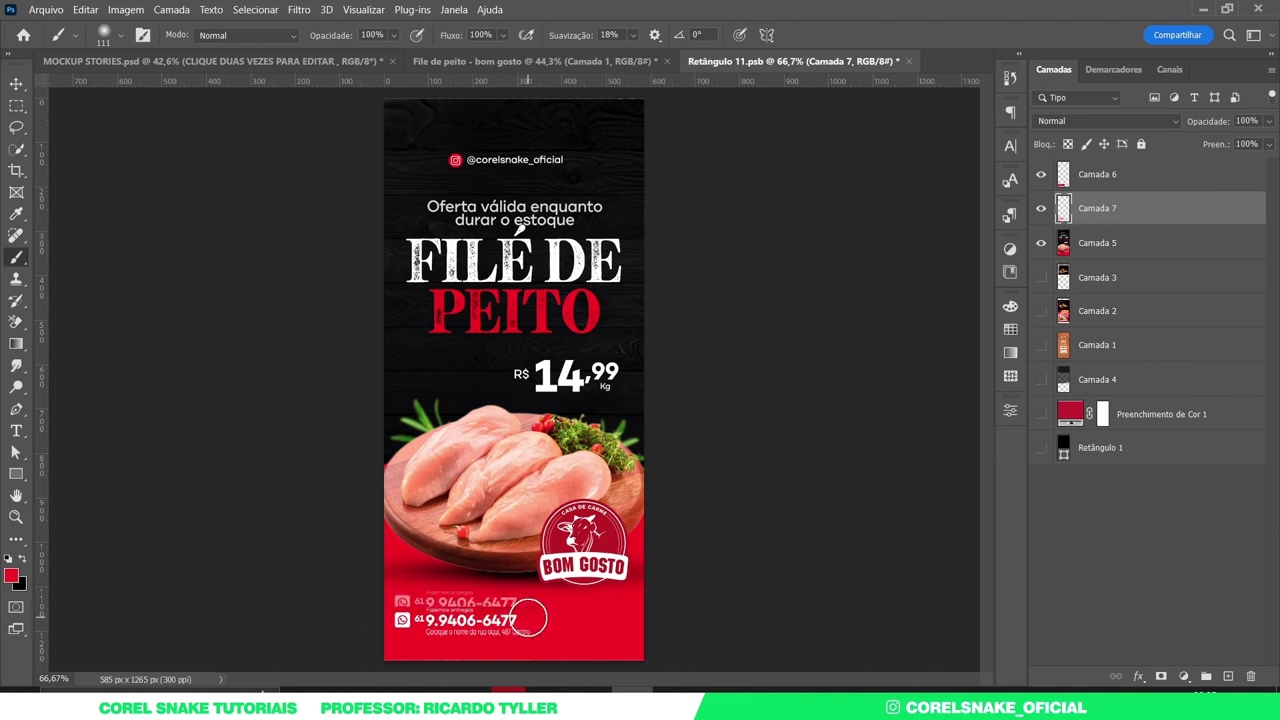
left_click_drag(529, 618, 402, 616)
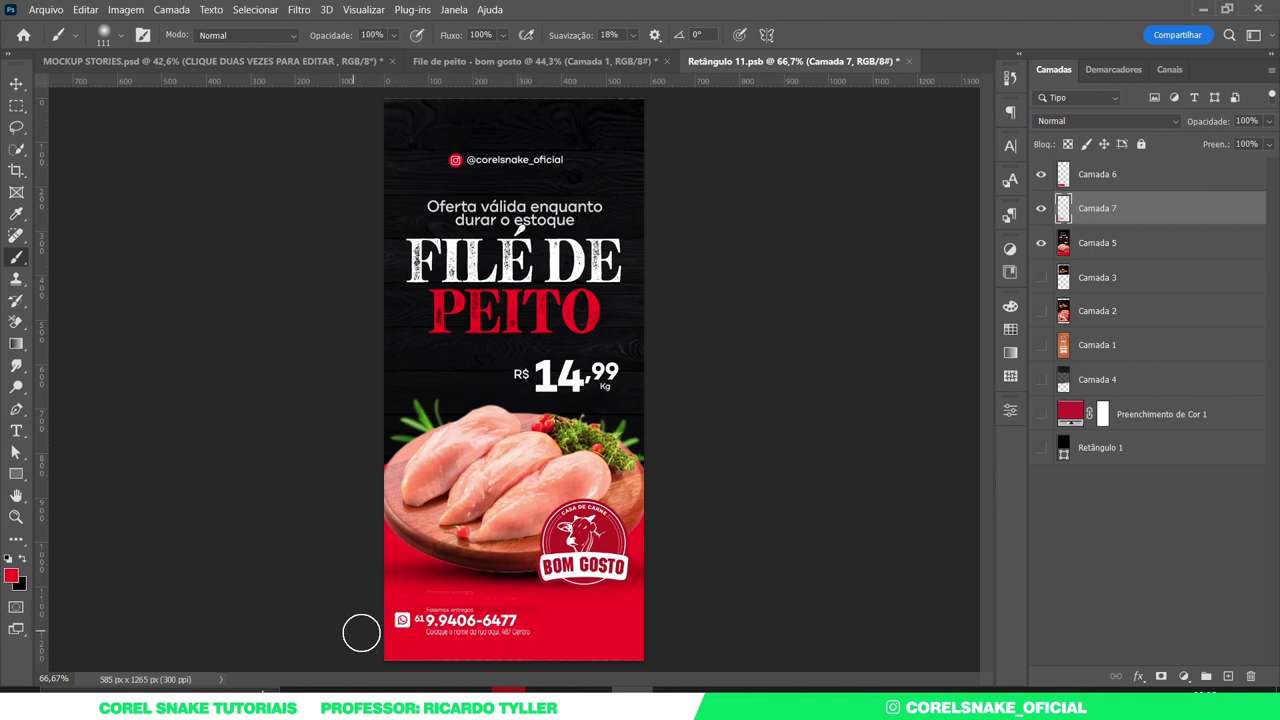
left_click(18, 86)
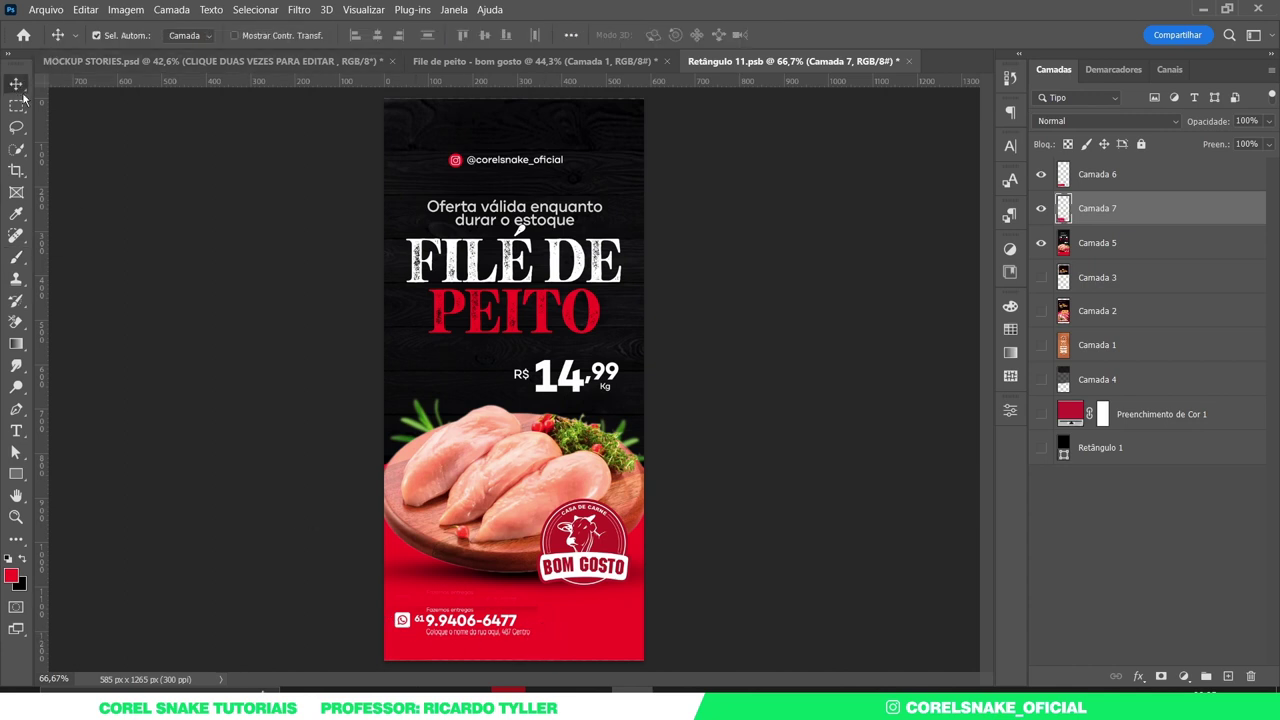
left_click_drag(408, 621, 419, 616)
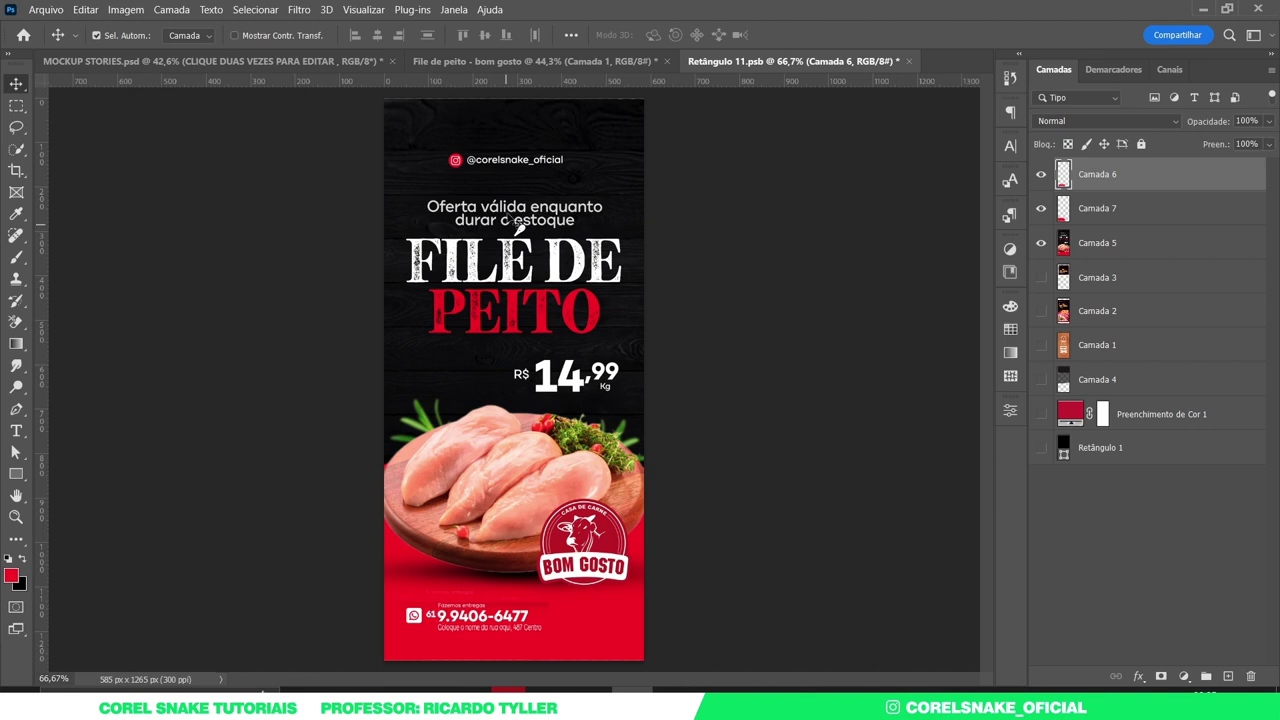
Step: Marquee-select the flyer area from the Instagram handle down to the price
left_click(16, 105)
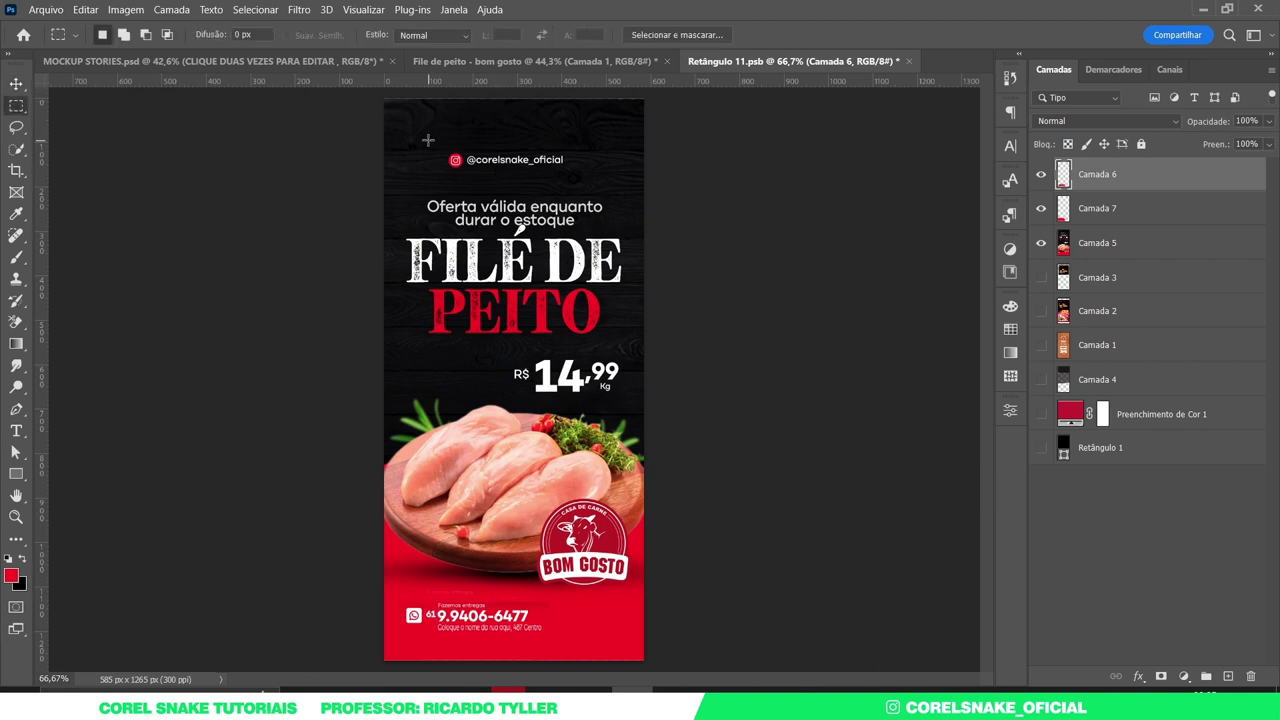
left_click_drag(428, 140, 606, 176)
left_click_drag(394, 130, 637, 392)
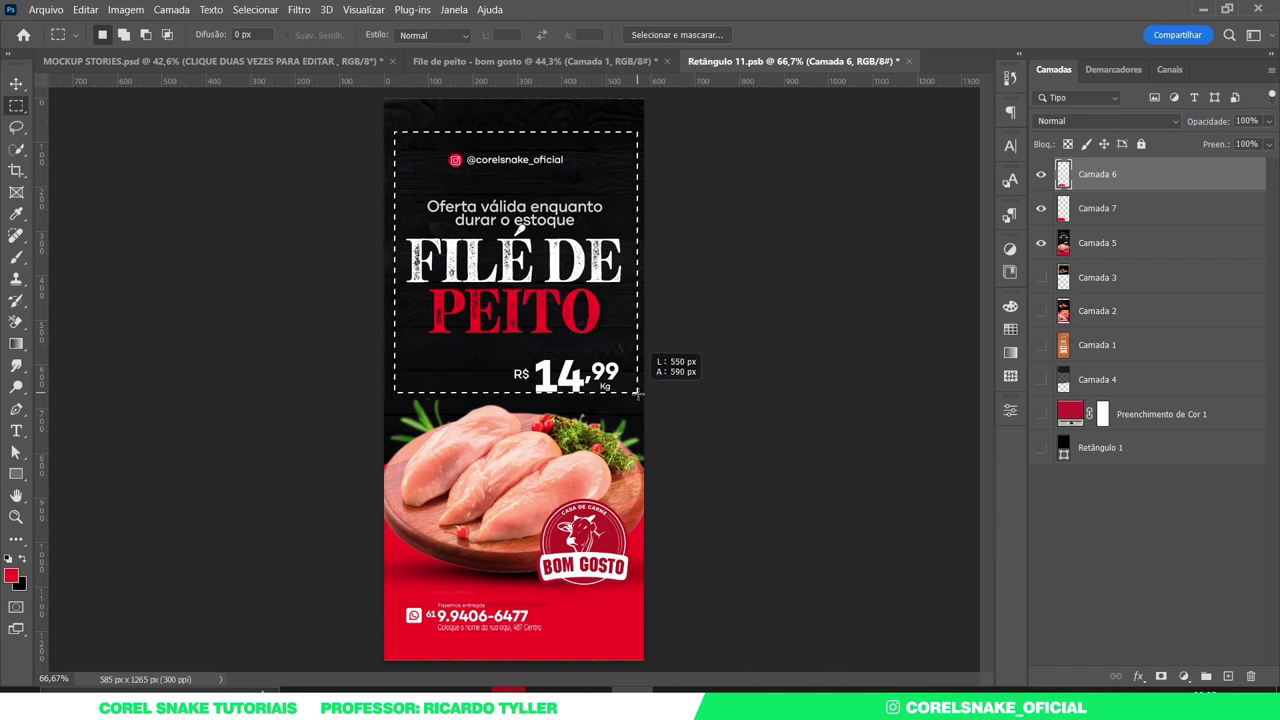
left_click_drag(637, 392, 640, 396)
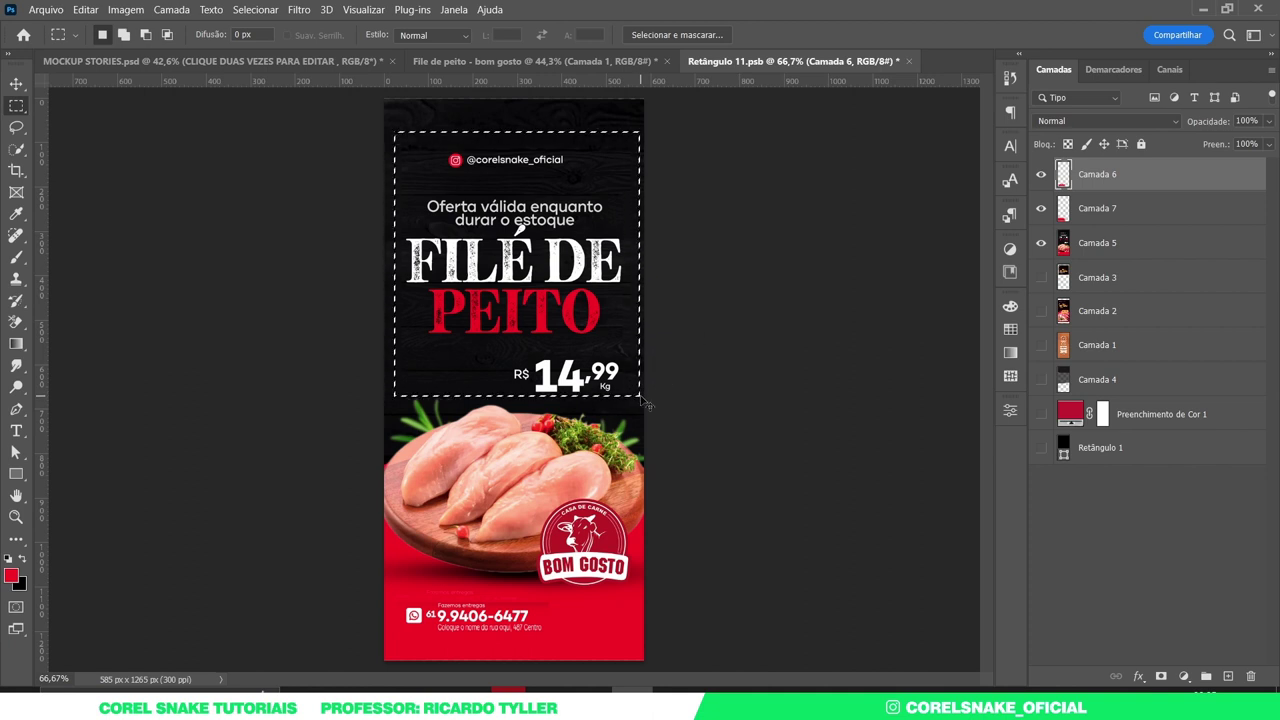
key("ctrl+j")
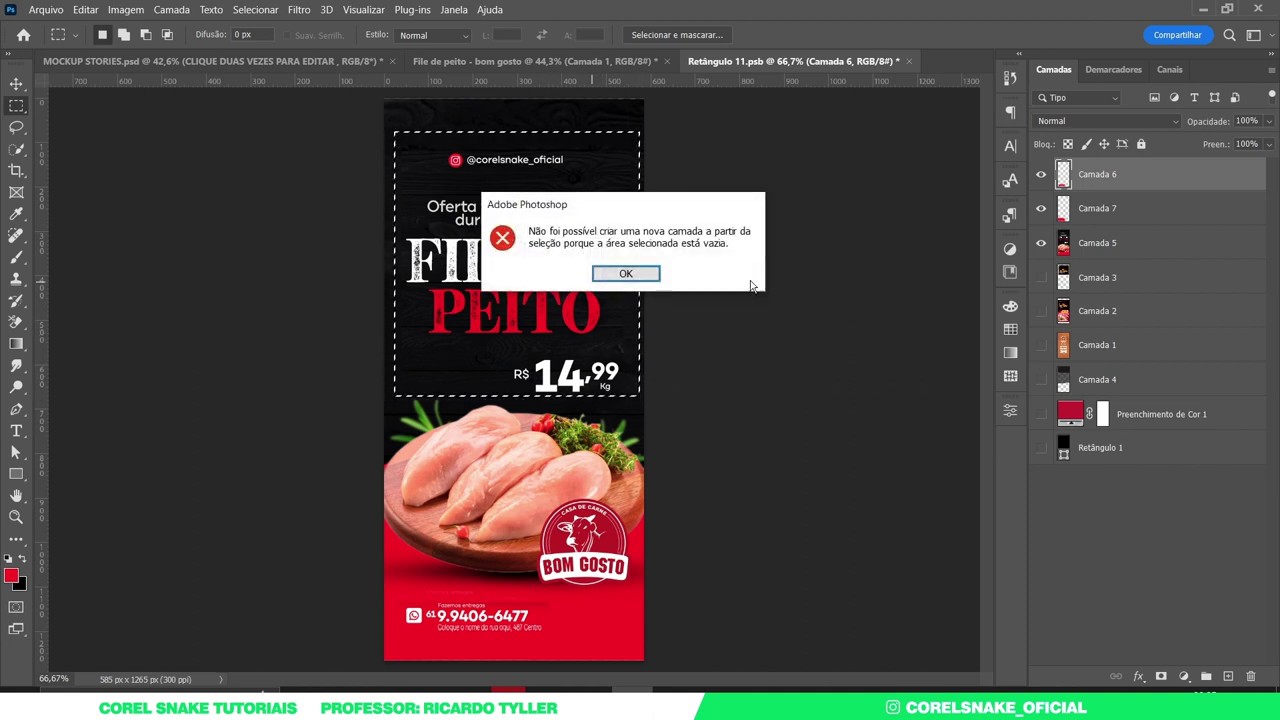
left_click(640, 275)
Step: Copy the selection from Camada 5 to Camada 8, raise it slightly, and hide it
left_click(1085, 246)
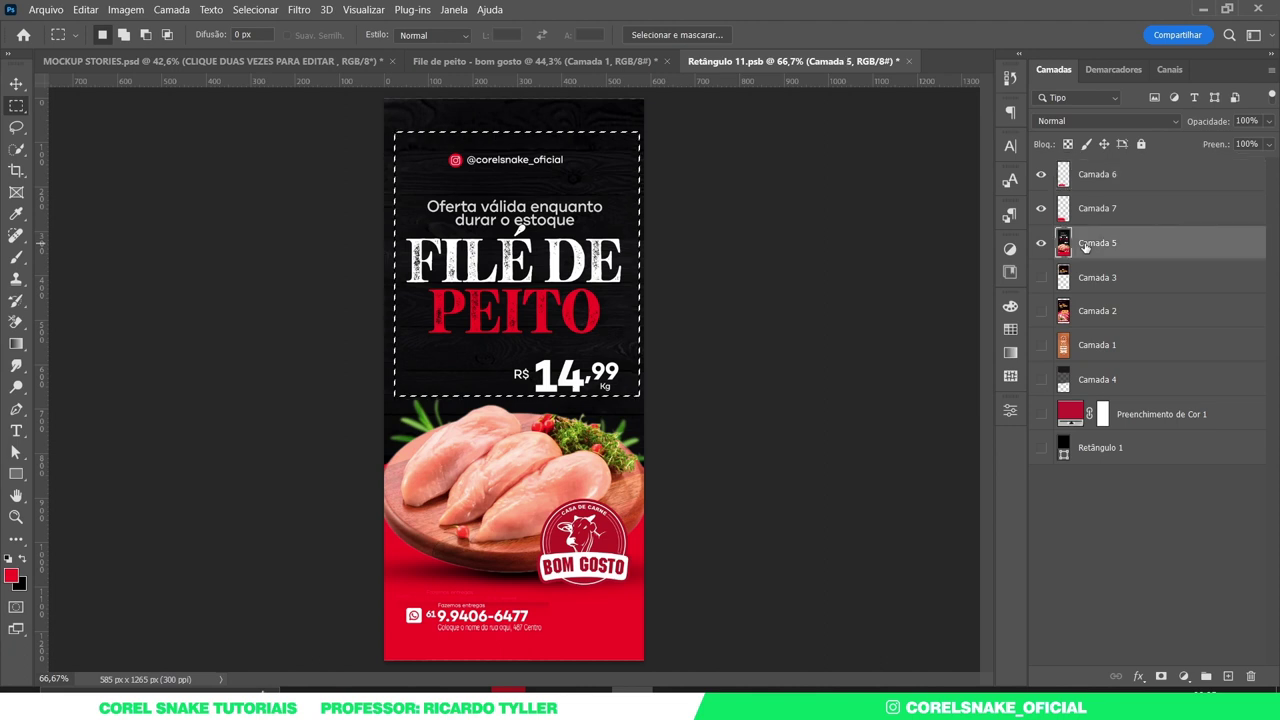
key("ctrl+j")
key("v")
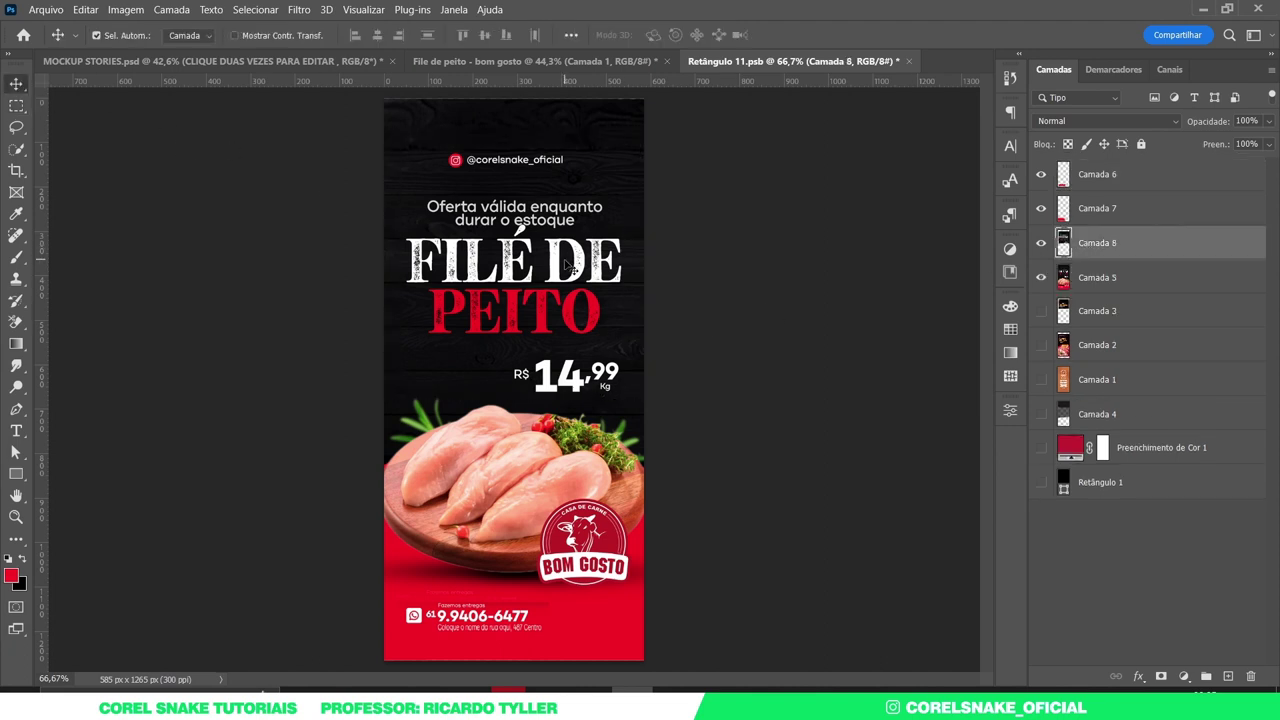
left_click_drag(549, 273, 546, 261)
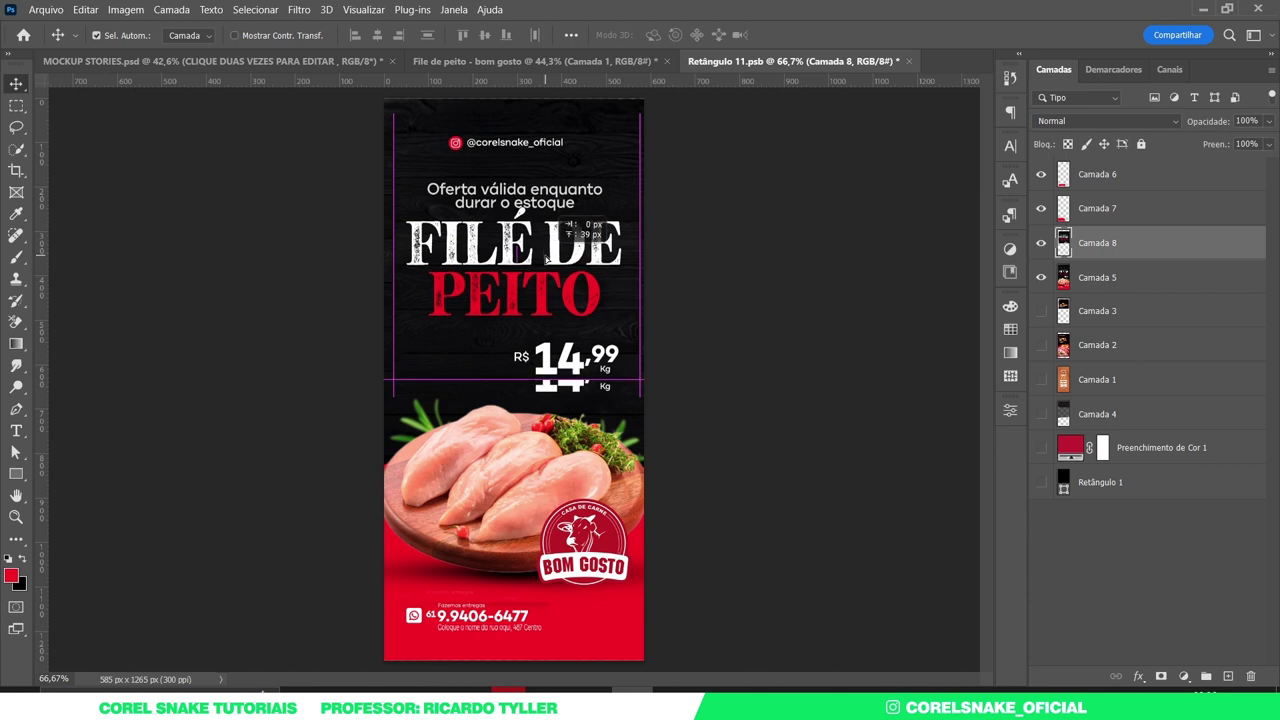
left_click_drag(546, 261, 548, 263)
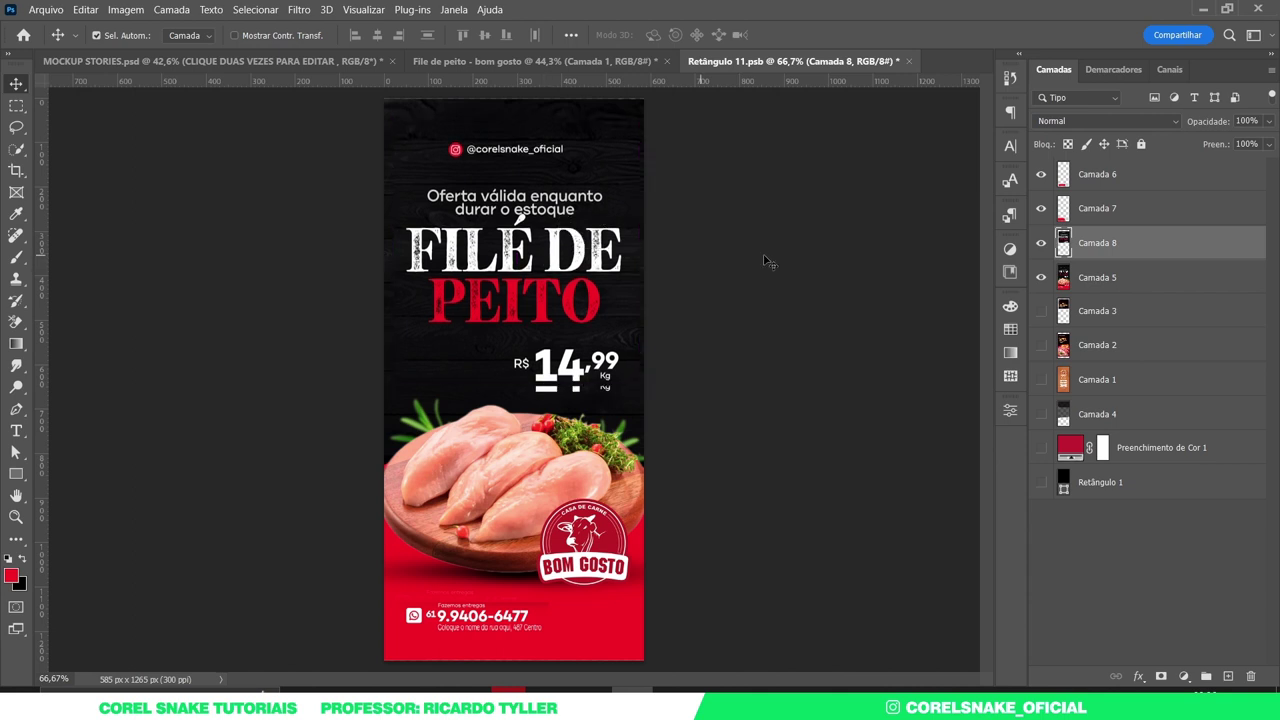
left_click(1041, 243)
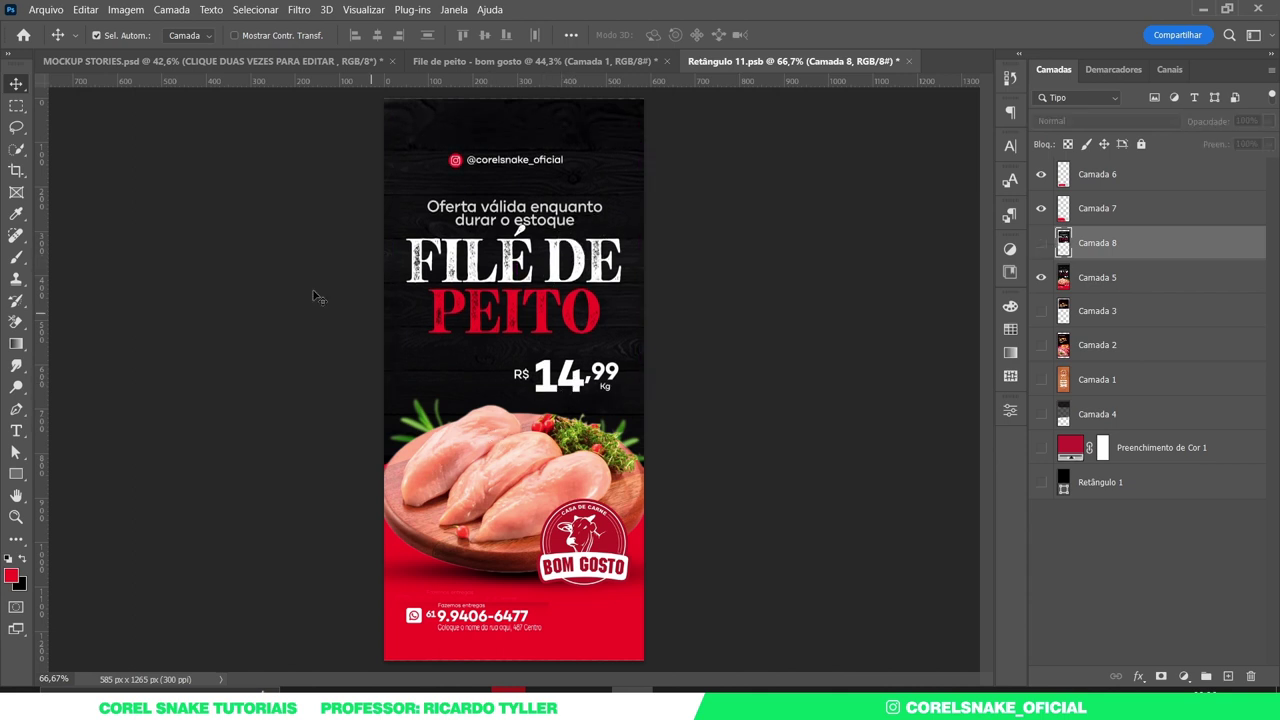
left_click(16, 127)
Step: Lasso the R$ 14,99 price and content-aware fill it out of Camada 5
mouse_move(545, 356)
left_mouse_down()
mouse_move(634, 384)
mouse_move(545, 358)
left_mouse_up()
right_click(560, 374)
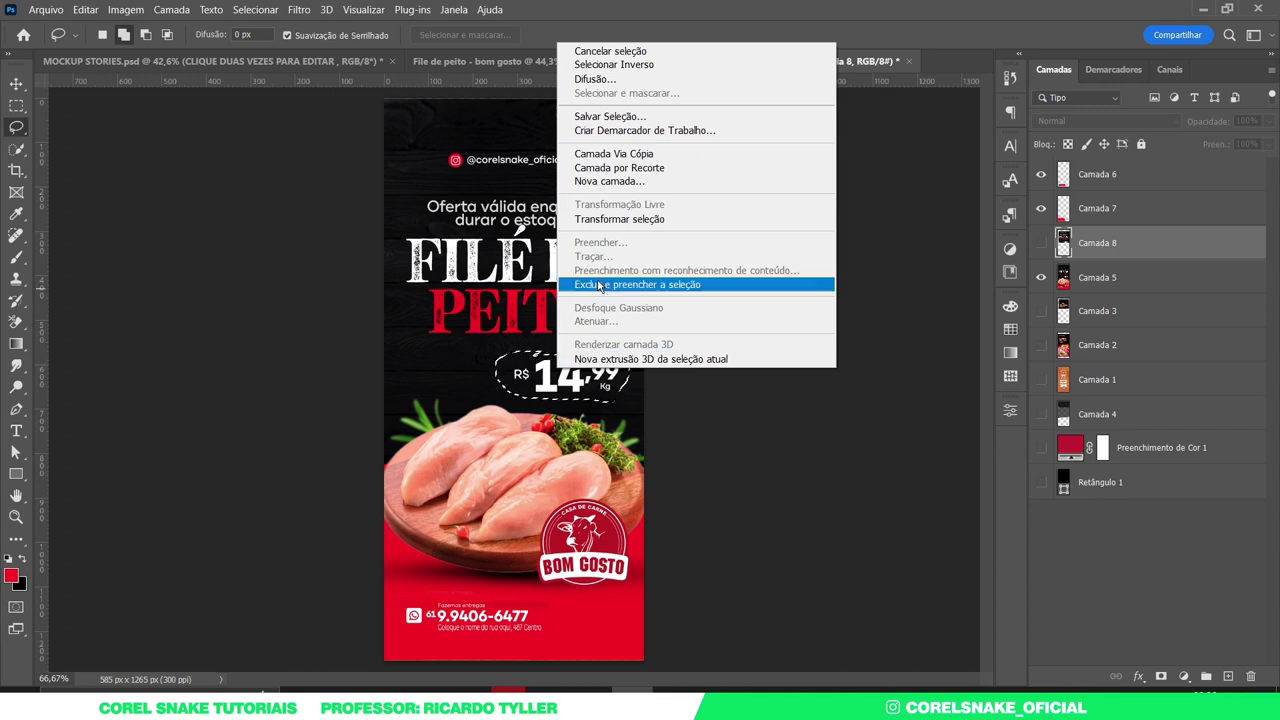
left_click(538, 376)
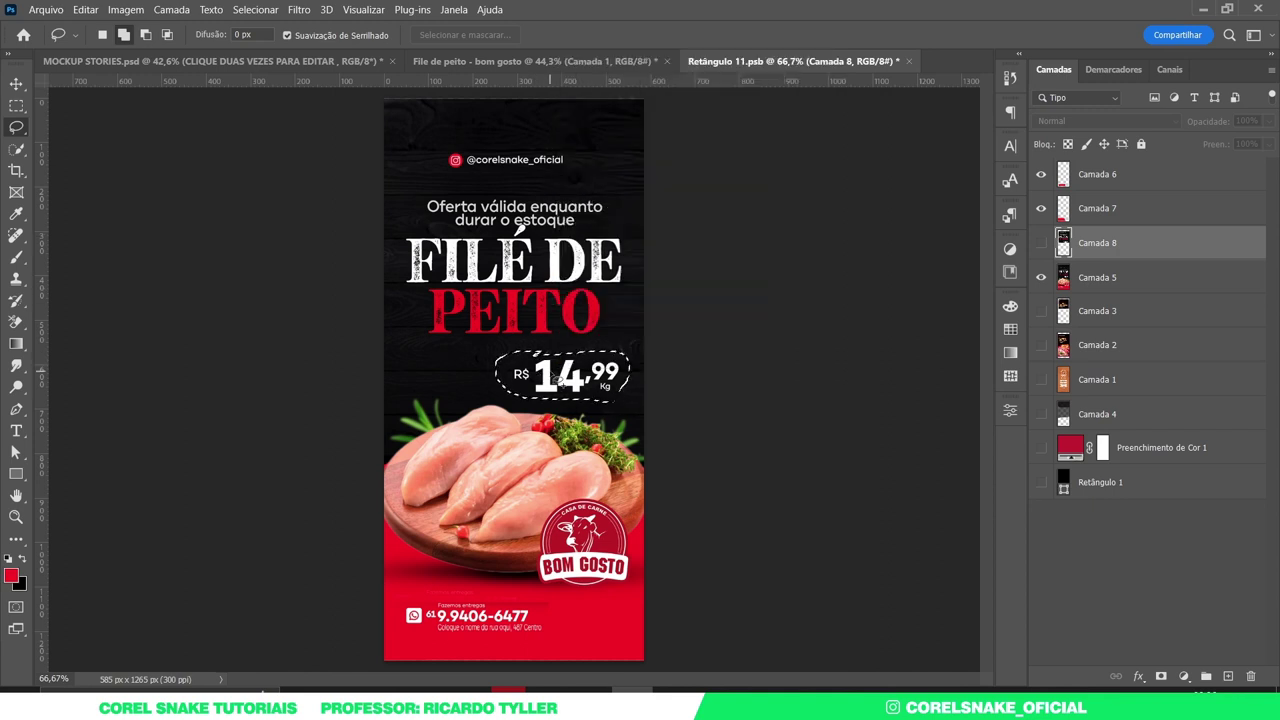
right_click(550, 378)
left_click(1070, 278)
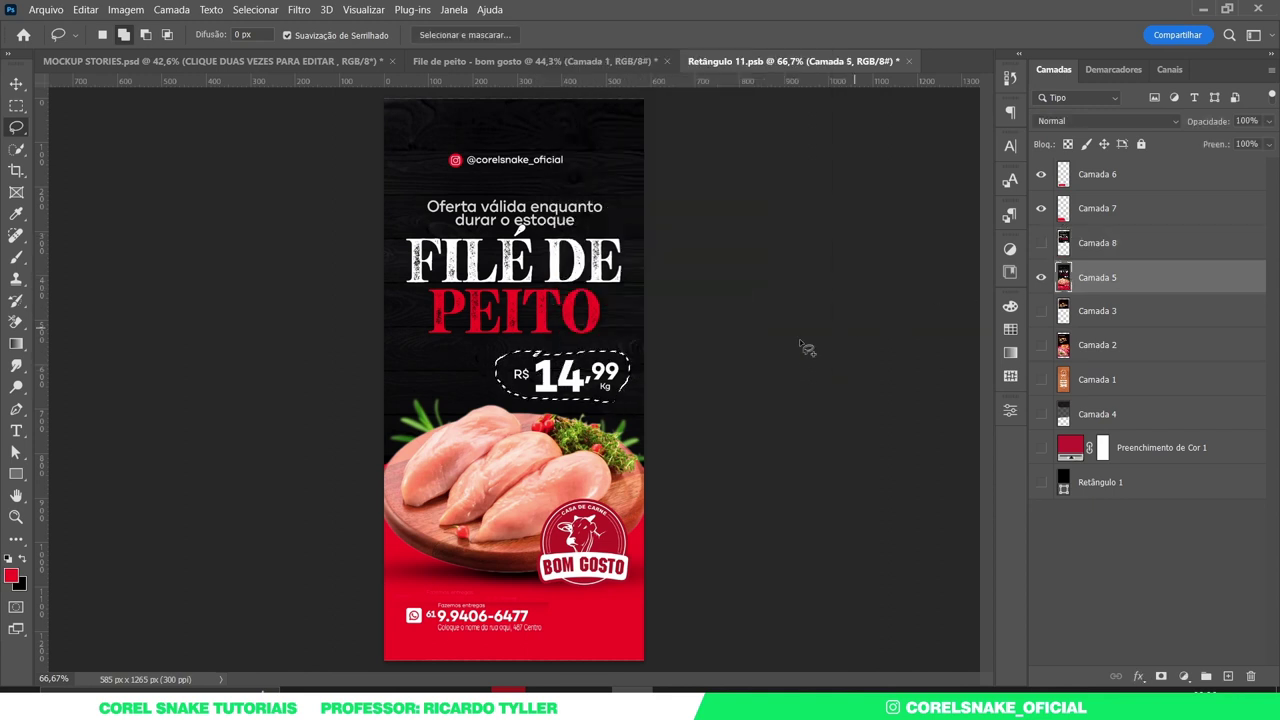
right_click(503, 383)
left_click(622, 247)
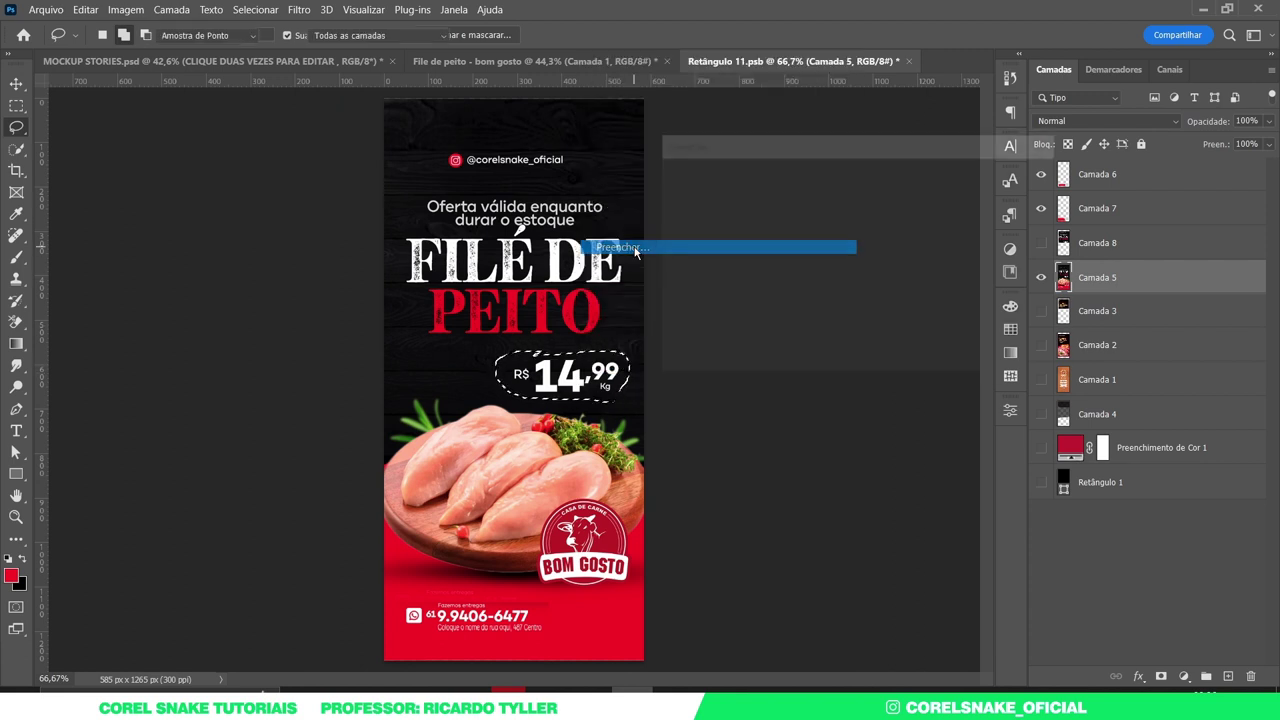
left_click(1020, 176)
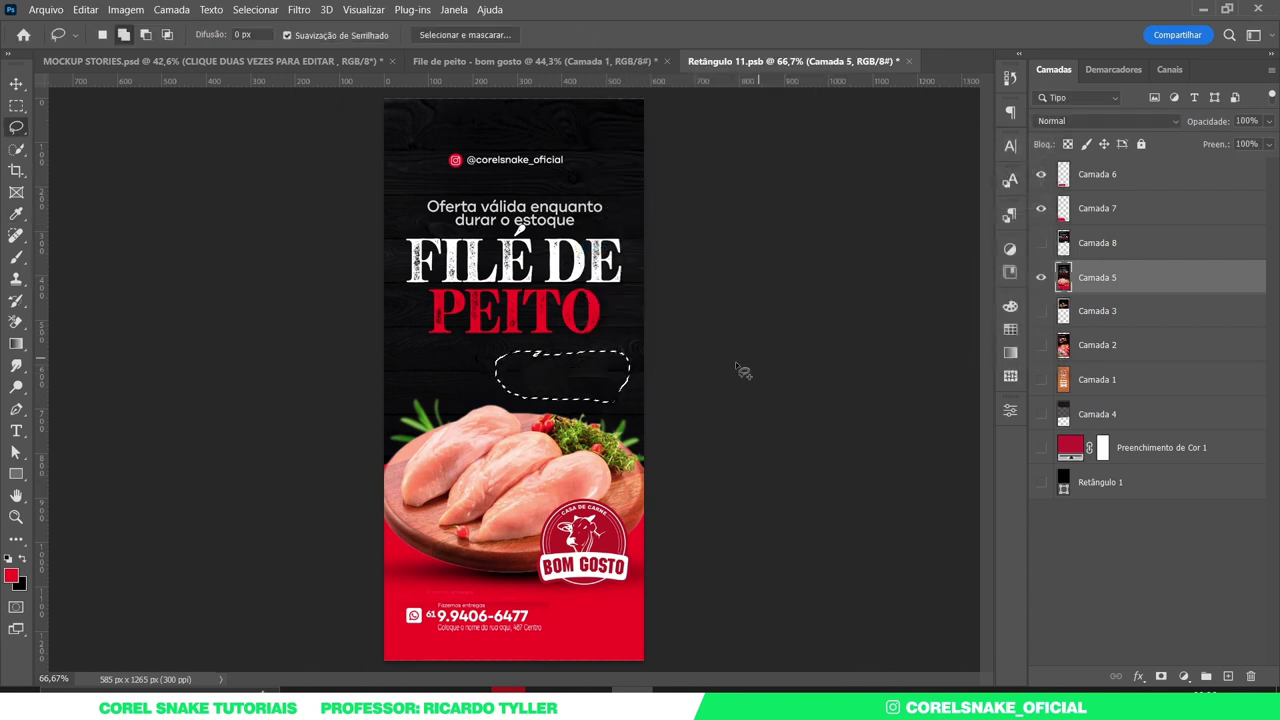
key("ctrl+d")
Step: Show Camada 8 again and save the story file
left_click(1041, 243)
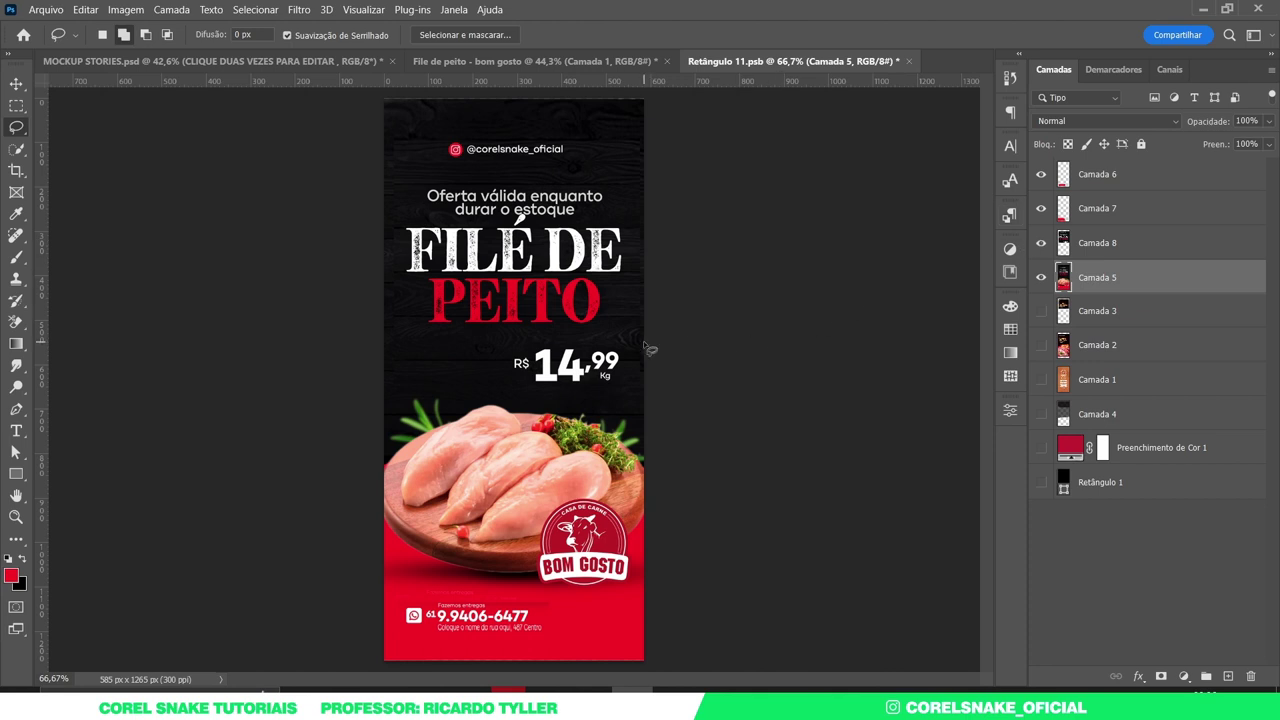
key("ctrl+s")
left_click(305, 62)
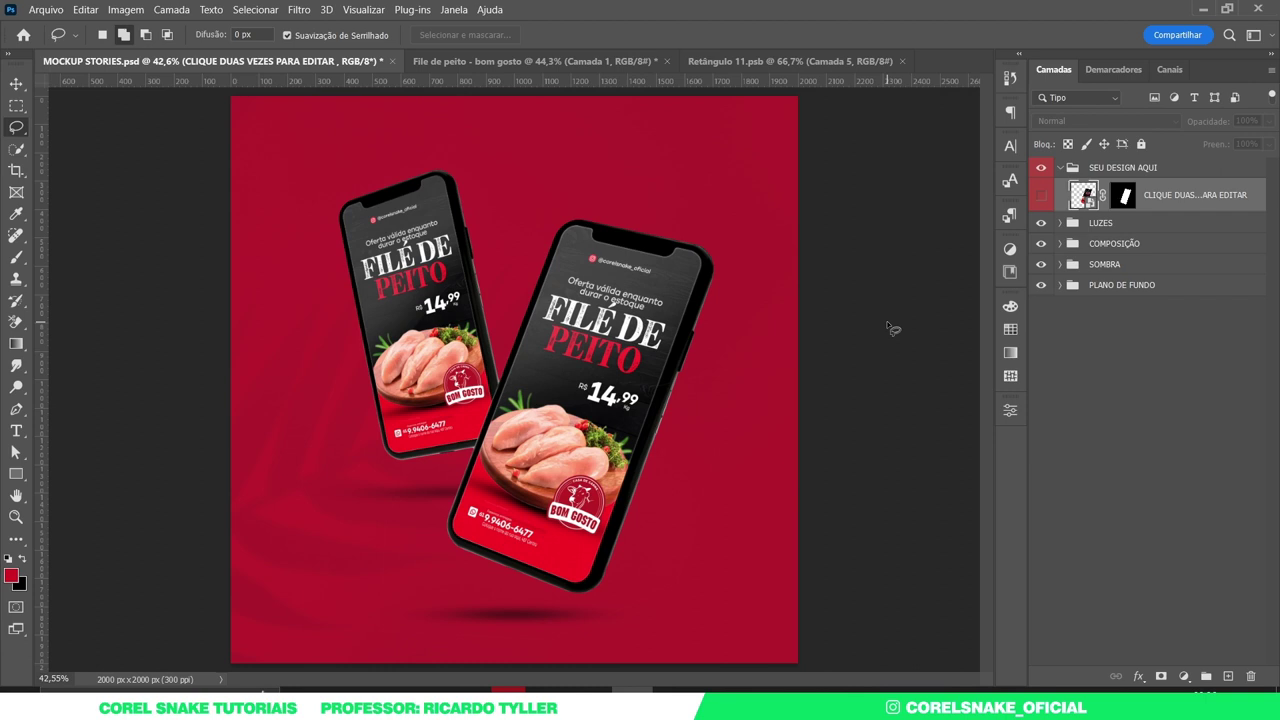
Step: Delete hidden Camada 1 and drag the Insta-through-Fundo groups into Retângulo 11.psb
left_click(766, 68)
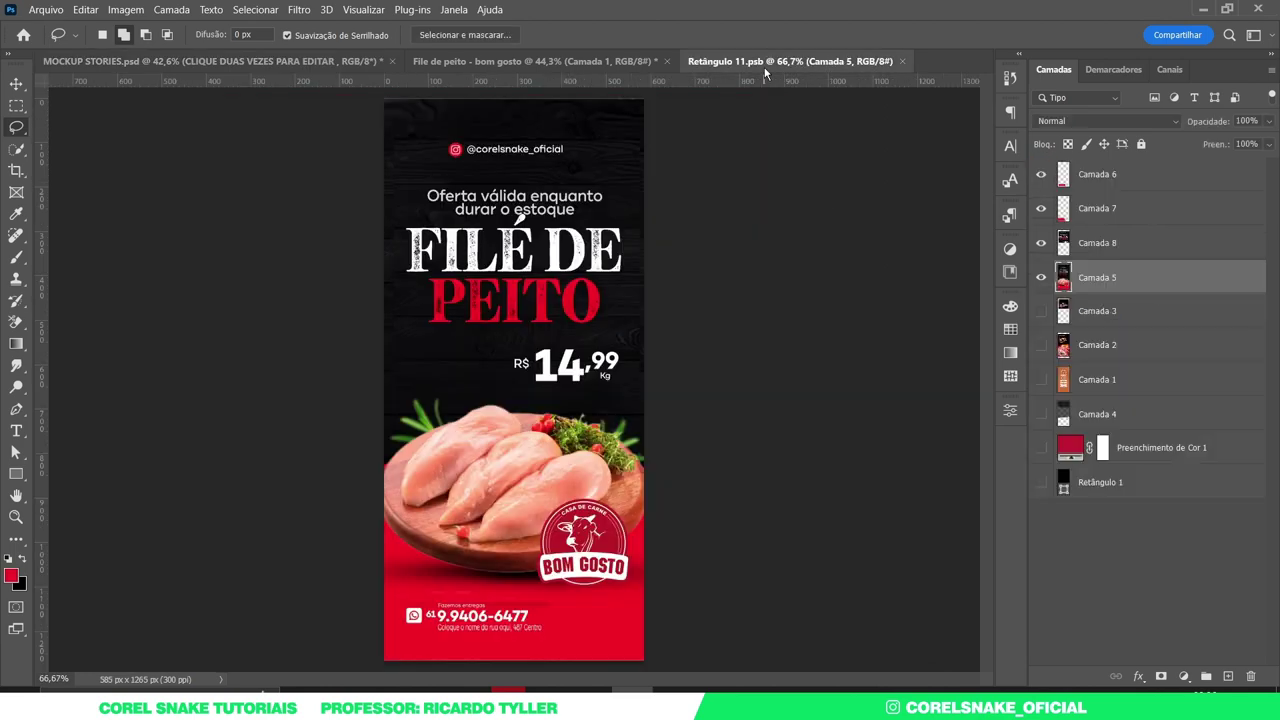
left_click_drag(1041, 174, 1040, 290)
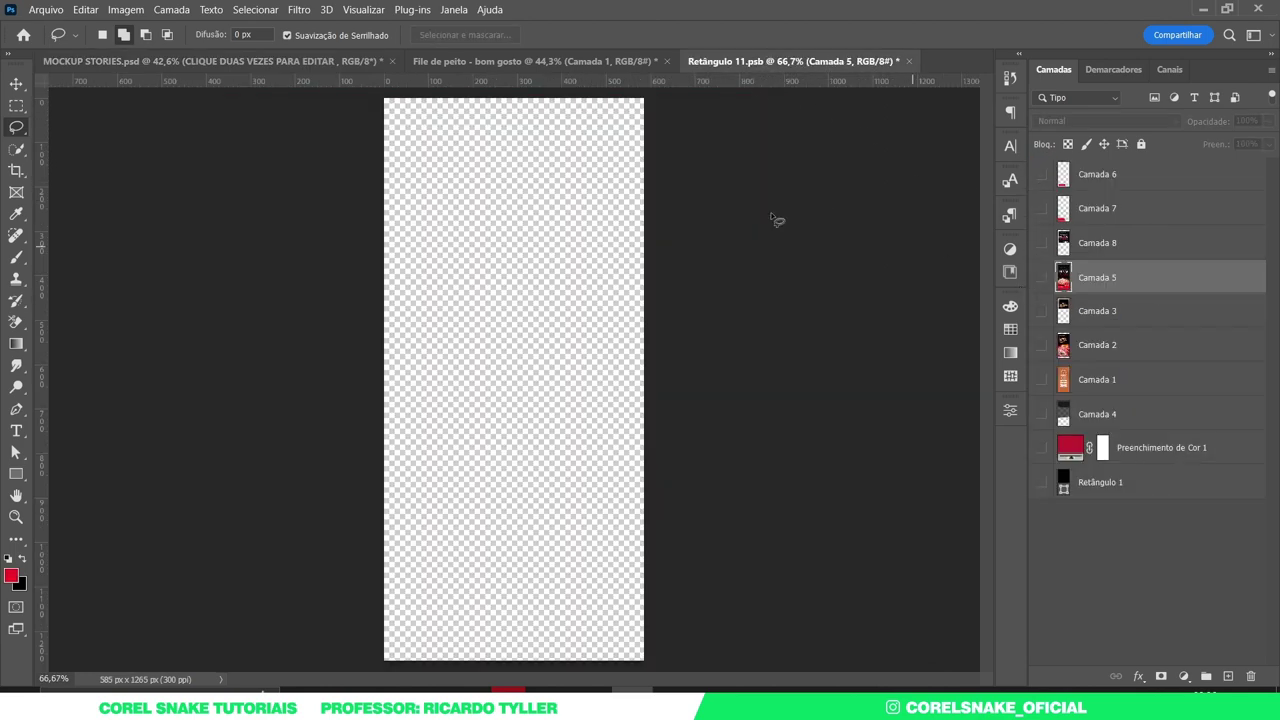
left_click(490, 66)
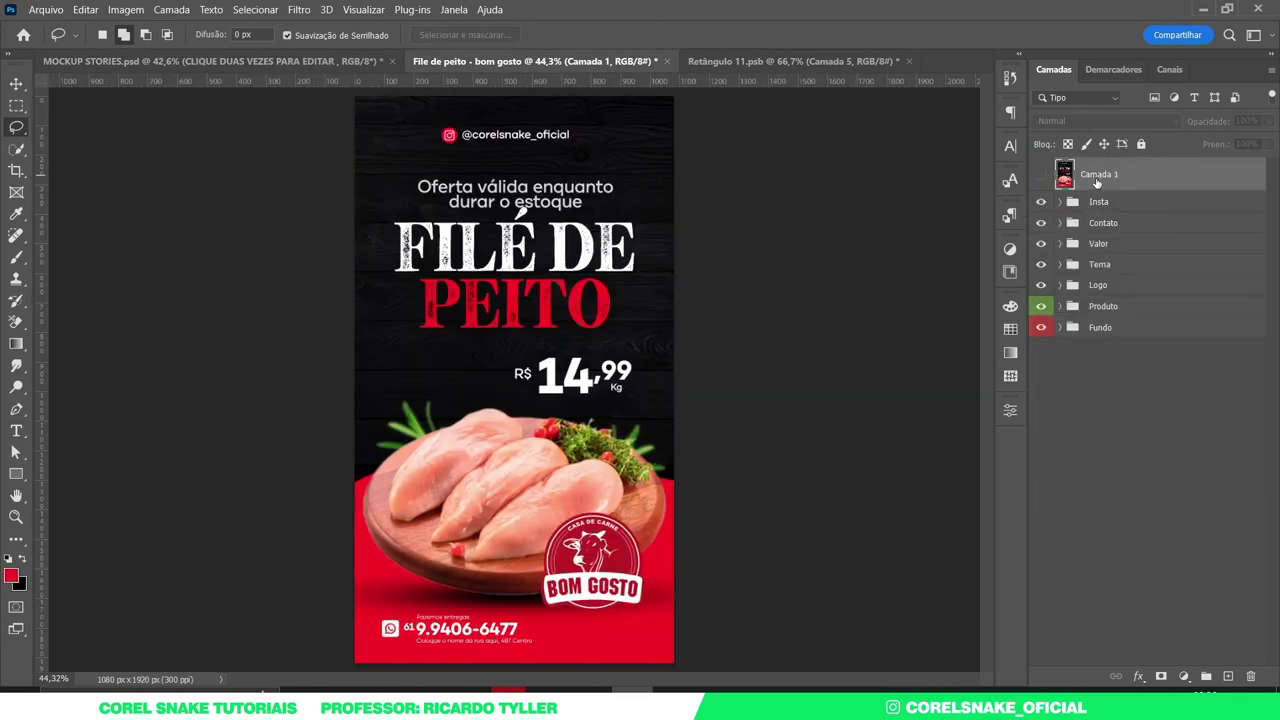
key("Delete")
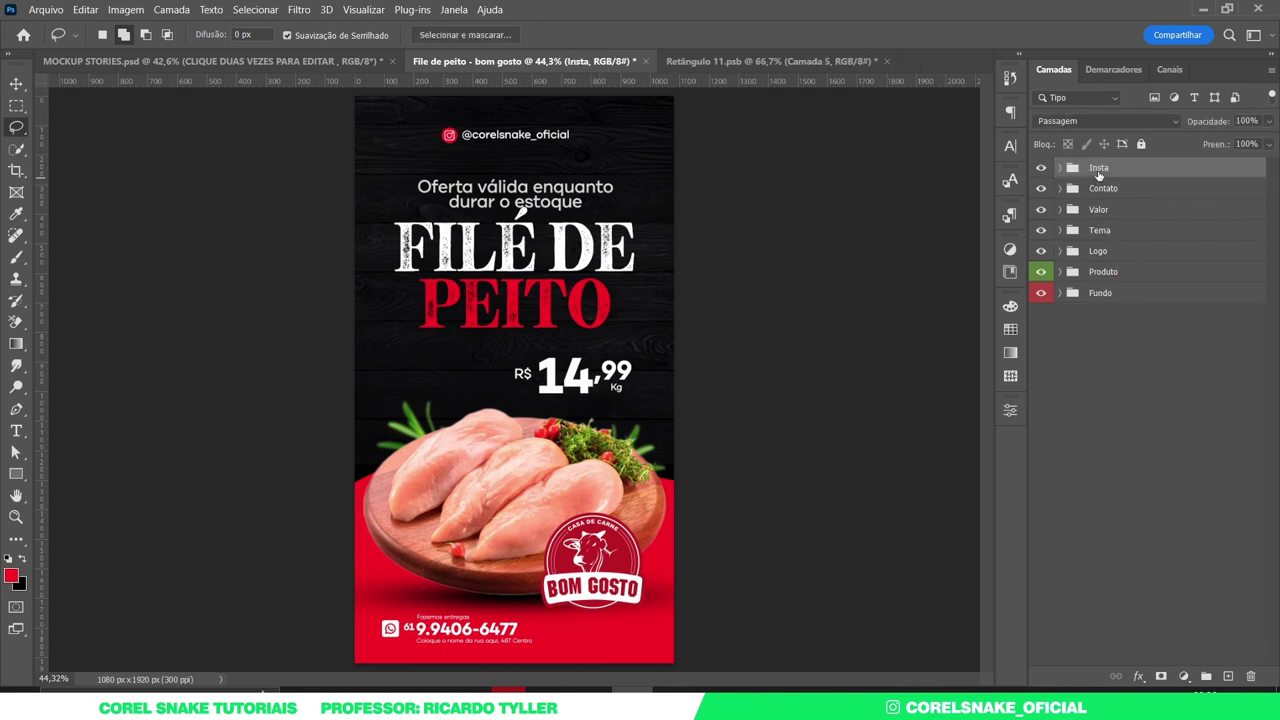
left_click(1081, 290, "shift")
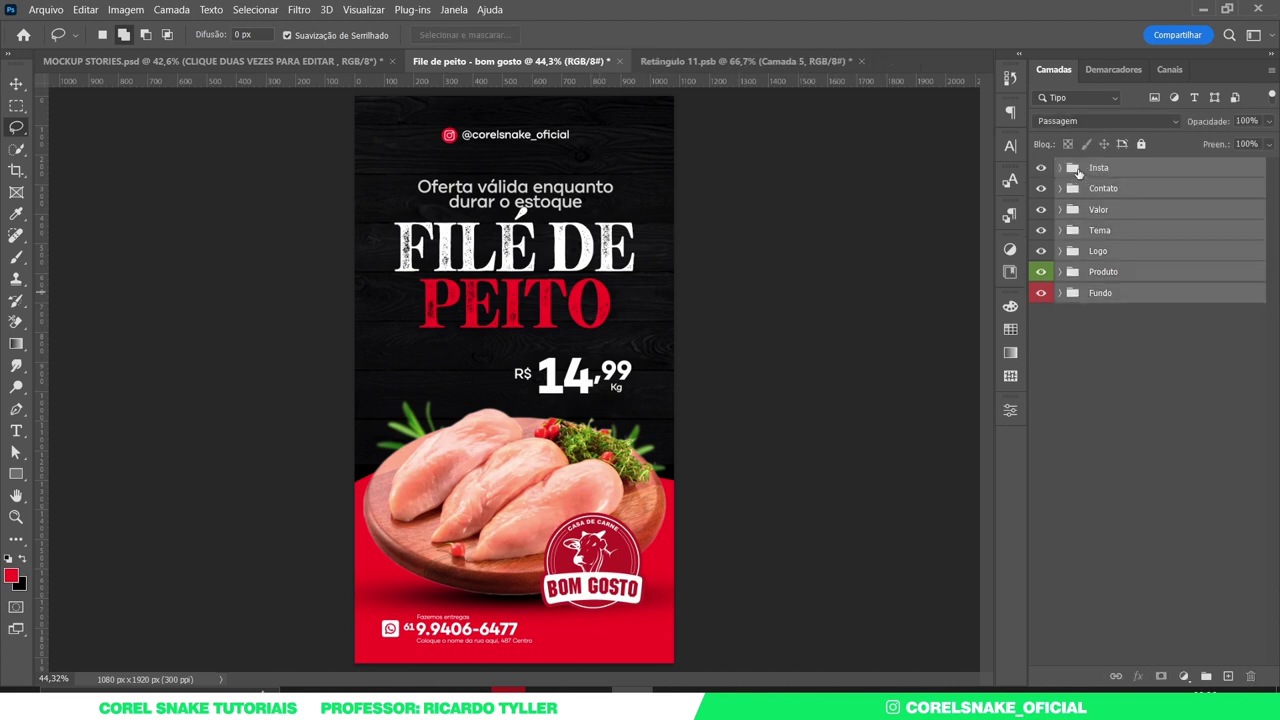
mouse_move(1077, 172)
left_mouse_down()
mouse_move(722, 96)
mouse_move(539, 367)
left_mouse_up()
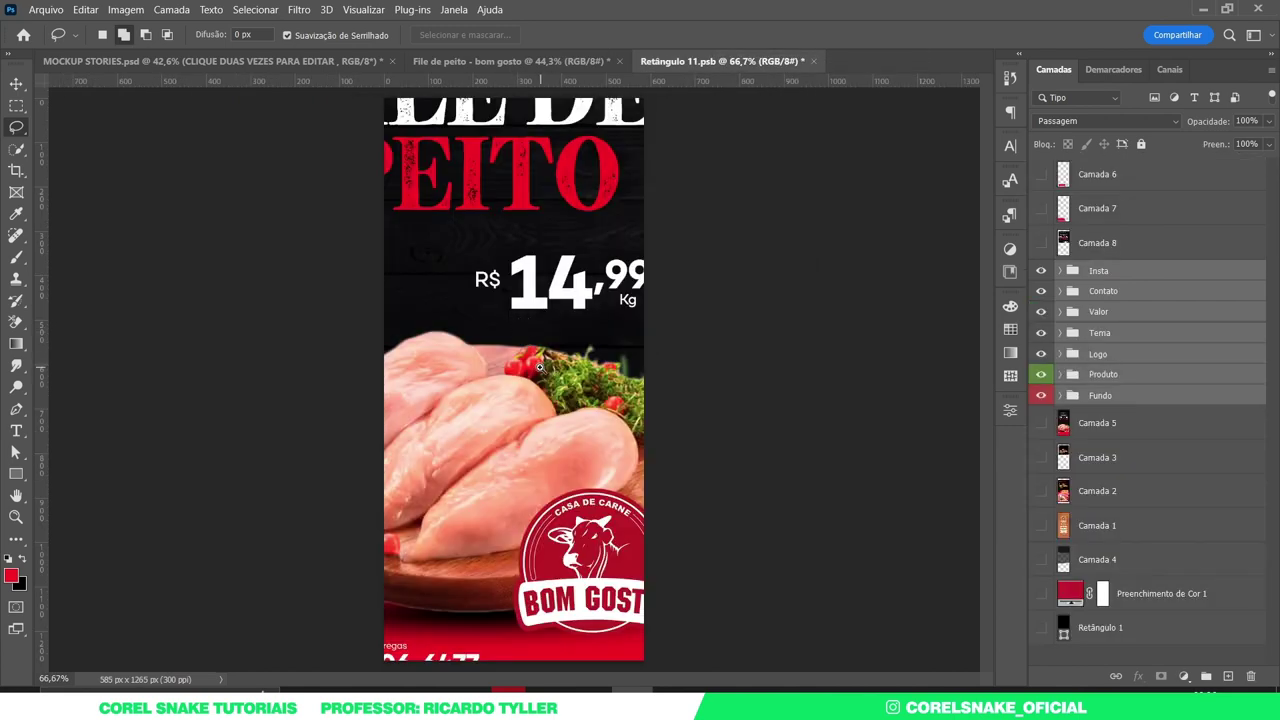
scroll(539, 367, "down", 3)
key("ctrl+t")
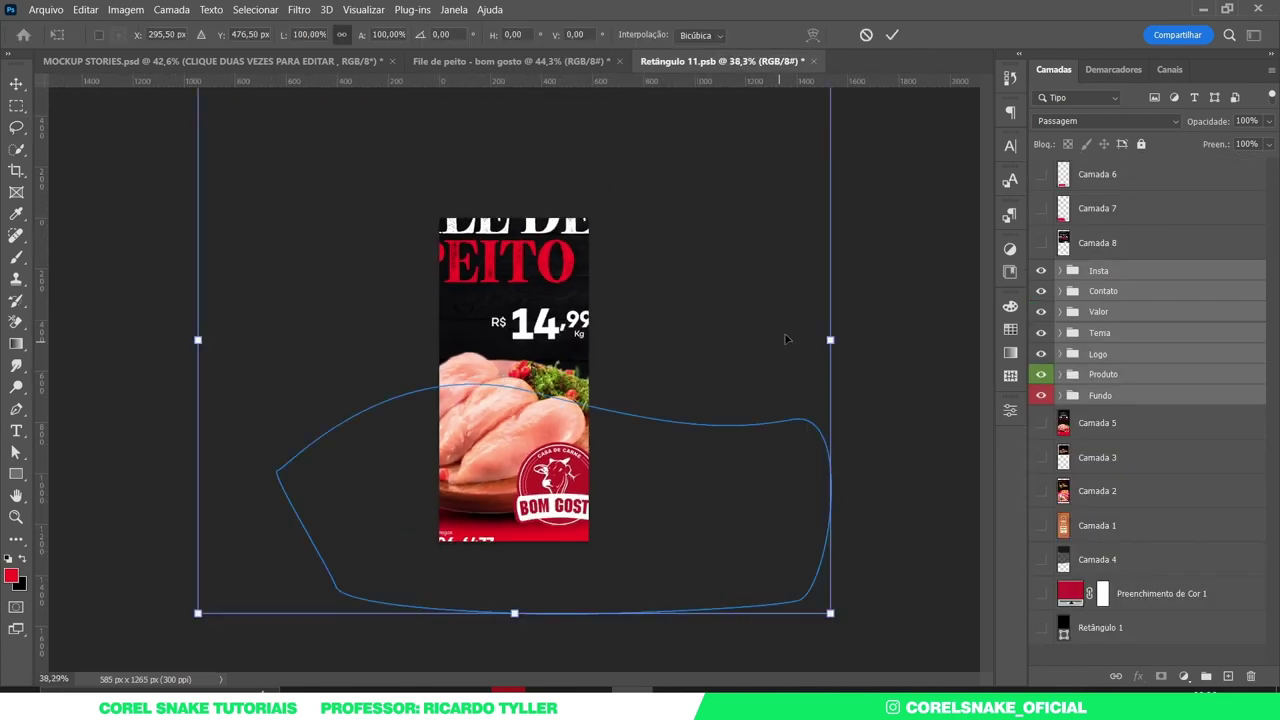
Step: Scale the flyer groups to about 56.6% and centre them on the Retângulo 11 canvas
left_click_drag(830, 339, 712, 339)
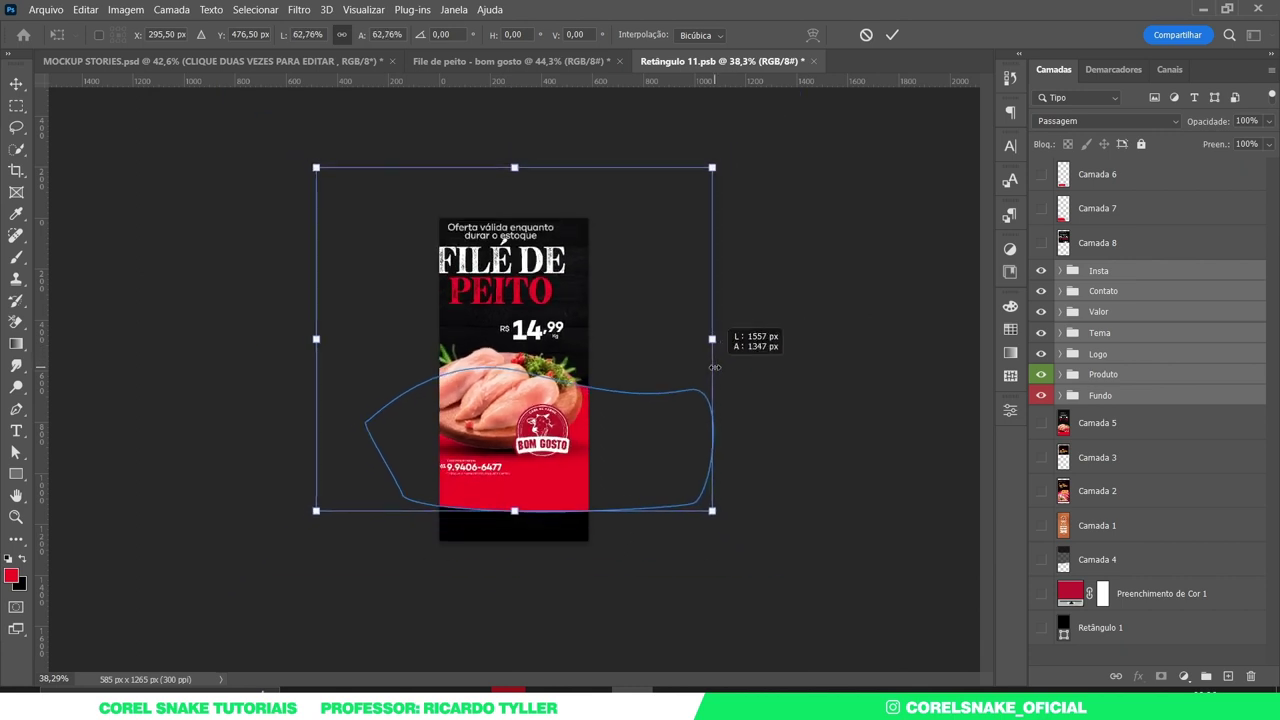
left_click_drag(521, 350, 536, 386)
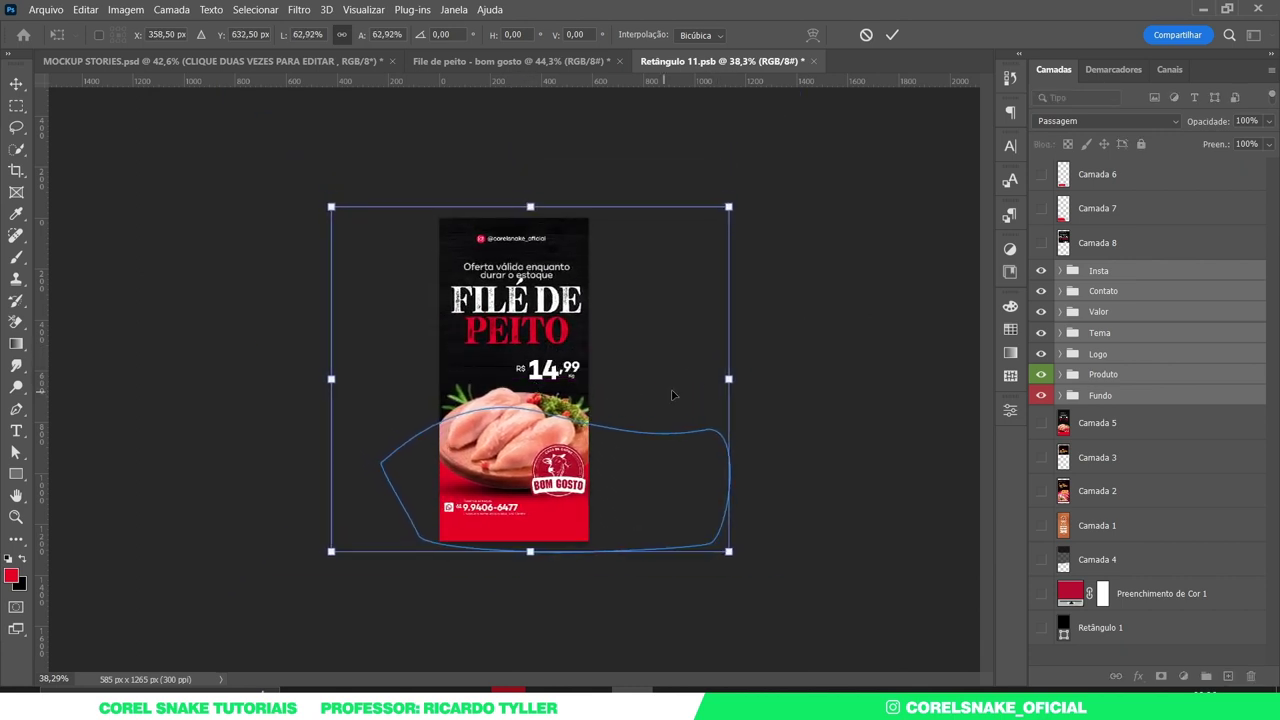
left_click_drag(728, 380, 709, 379)
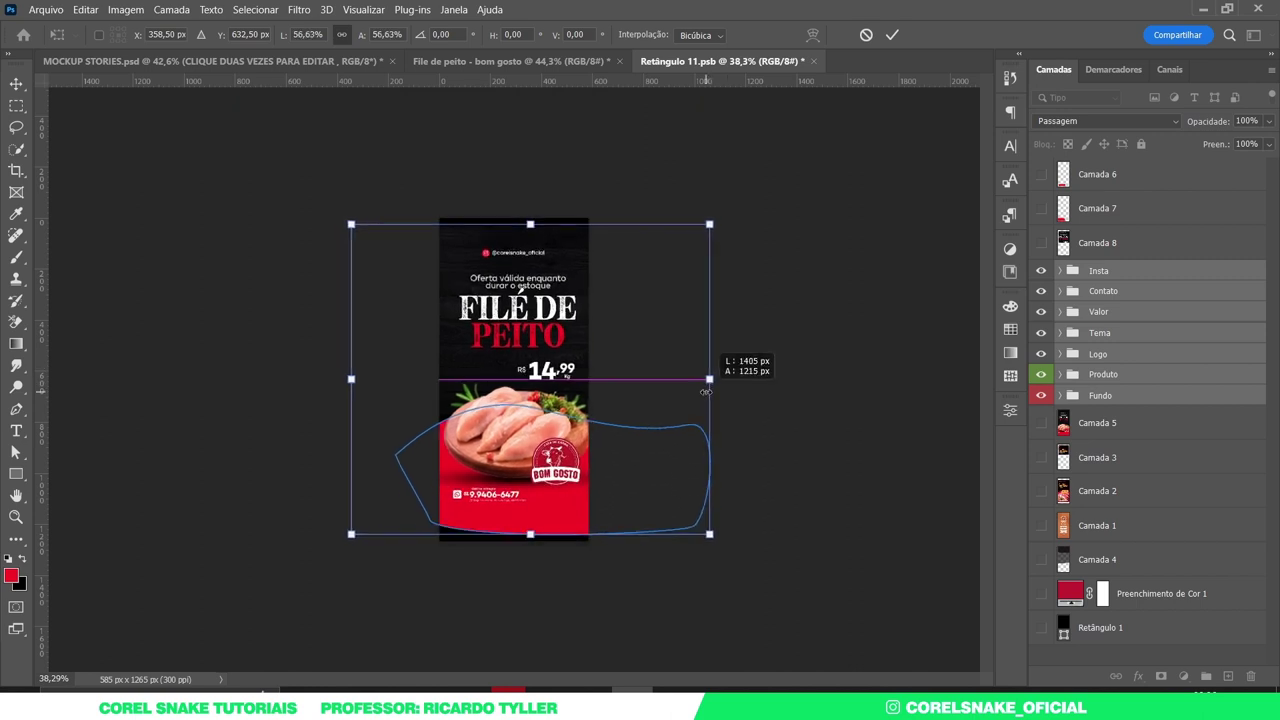
scroll(528, 421, "up", 3)
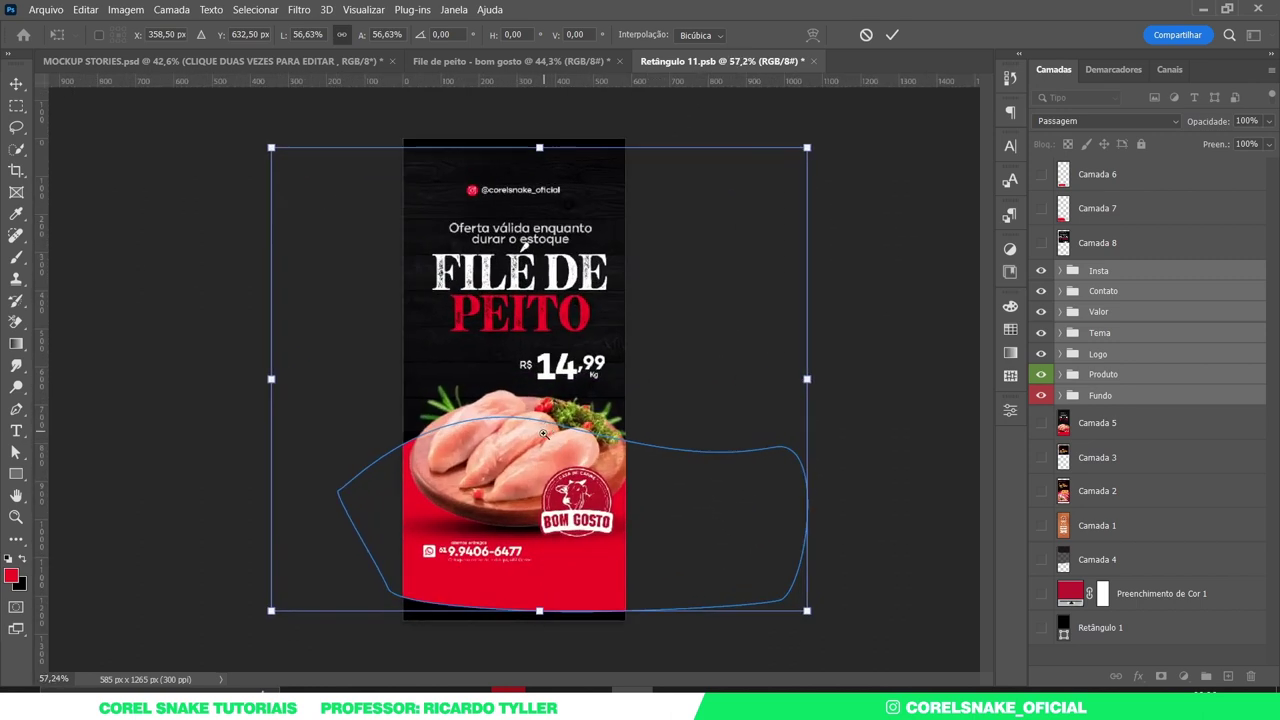
left_click_drag(535, 445, 535, 450)
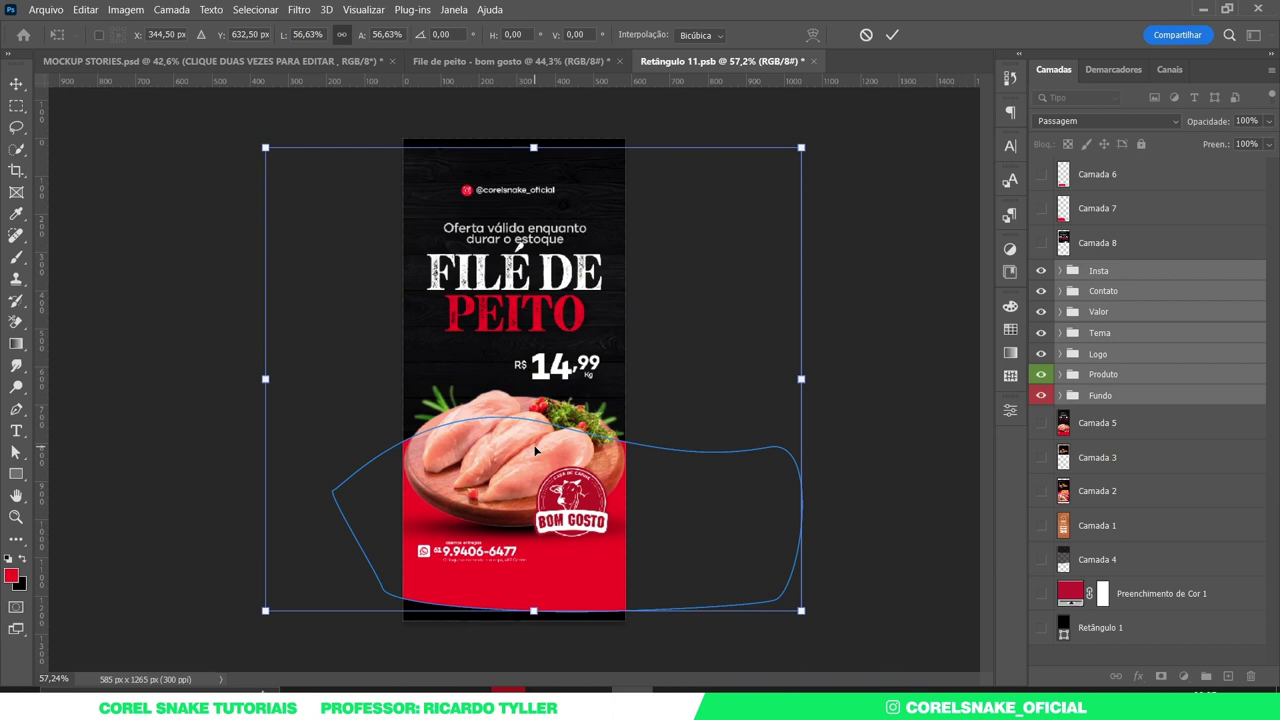
key("Return")
key("l")
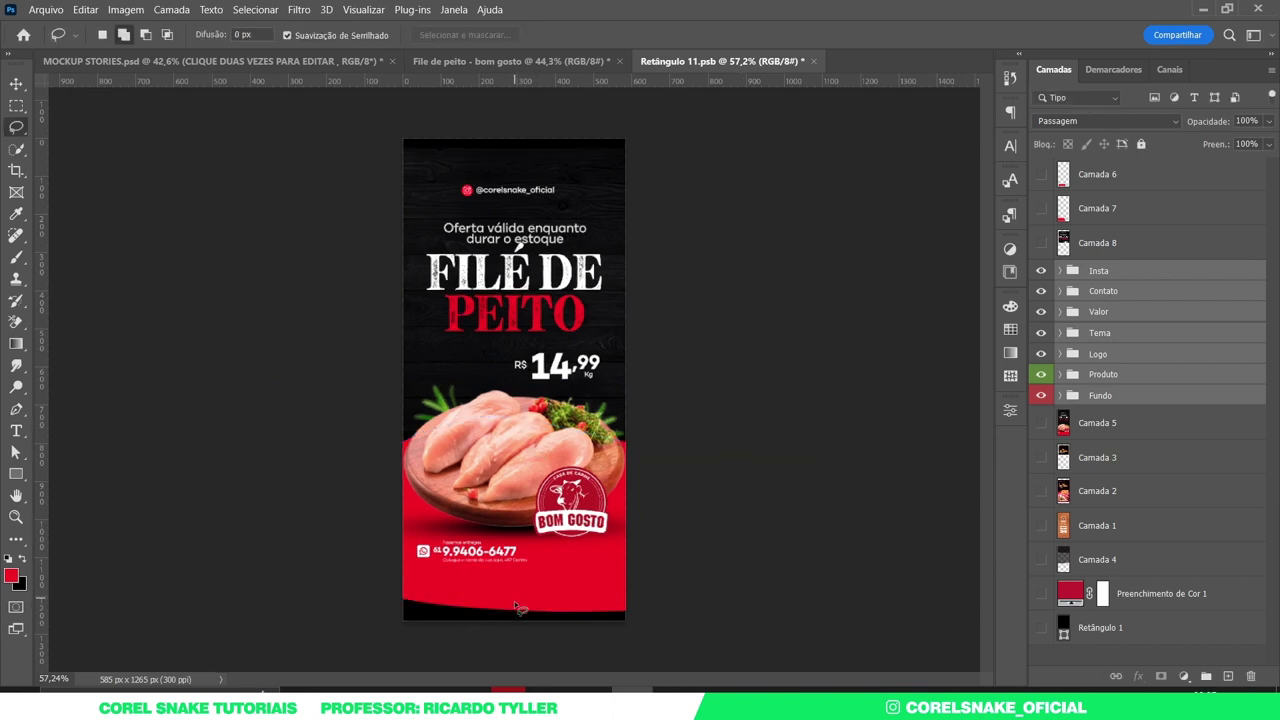
left_click_drag(515, 608, 514, 599)
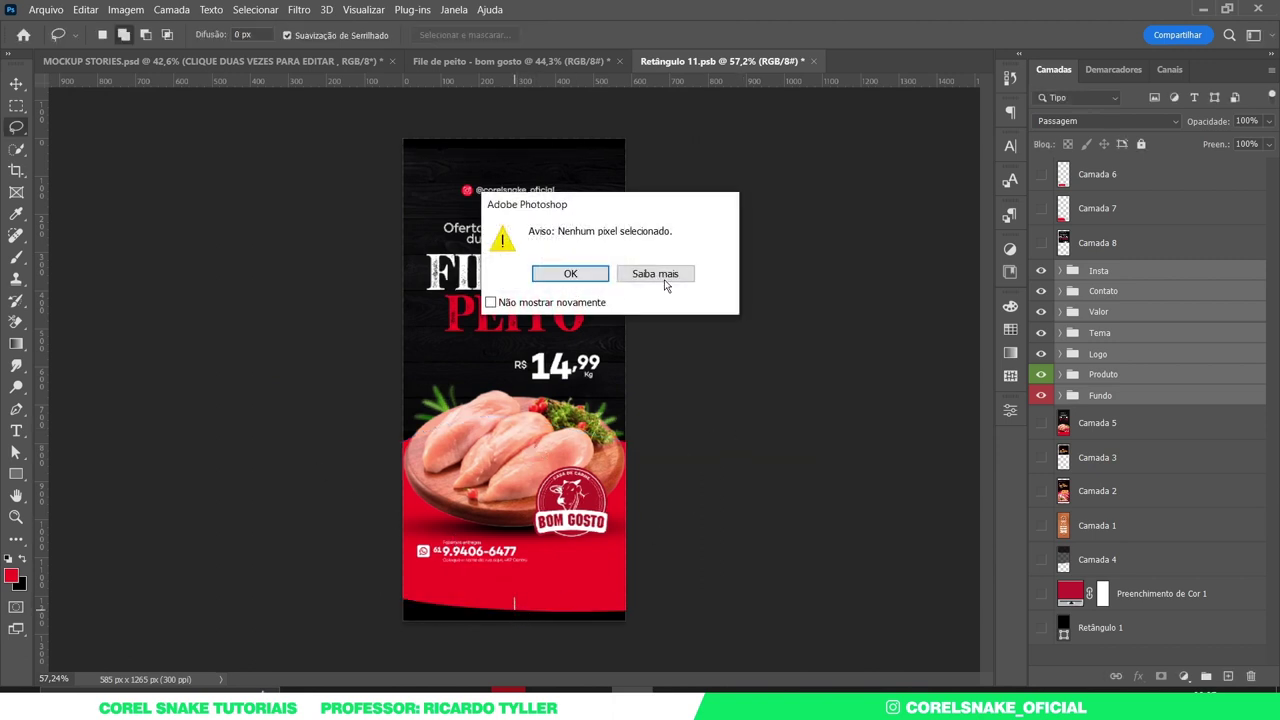
left_click(569, 276)
Step: Move the Contato phone-number group about 30 px down
key("v")
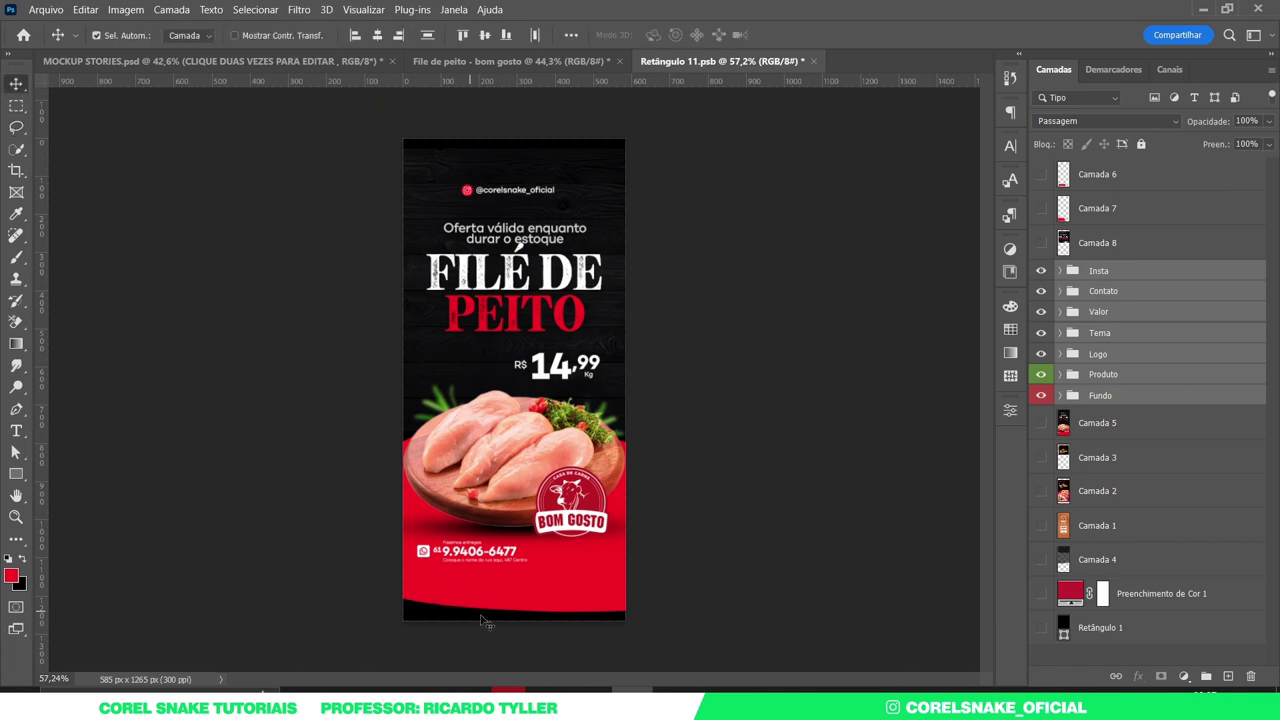
mouse_move(480, 622)
left_mouse_down()
mouse_move(530, 585)
mouse_move(452, 577)
left_mouse_up()
key("ctrl+z")
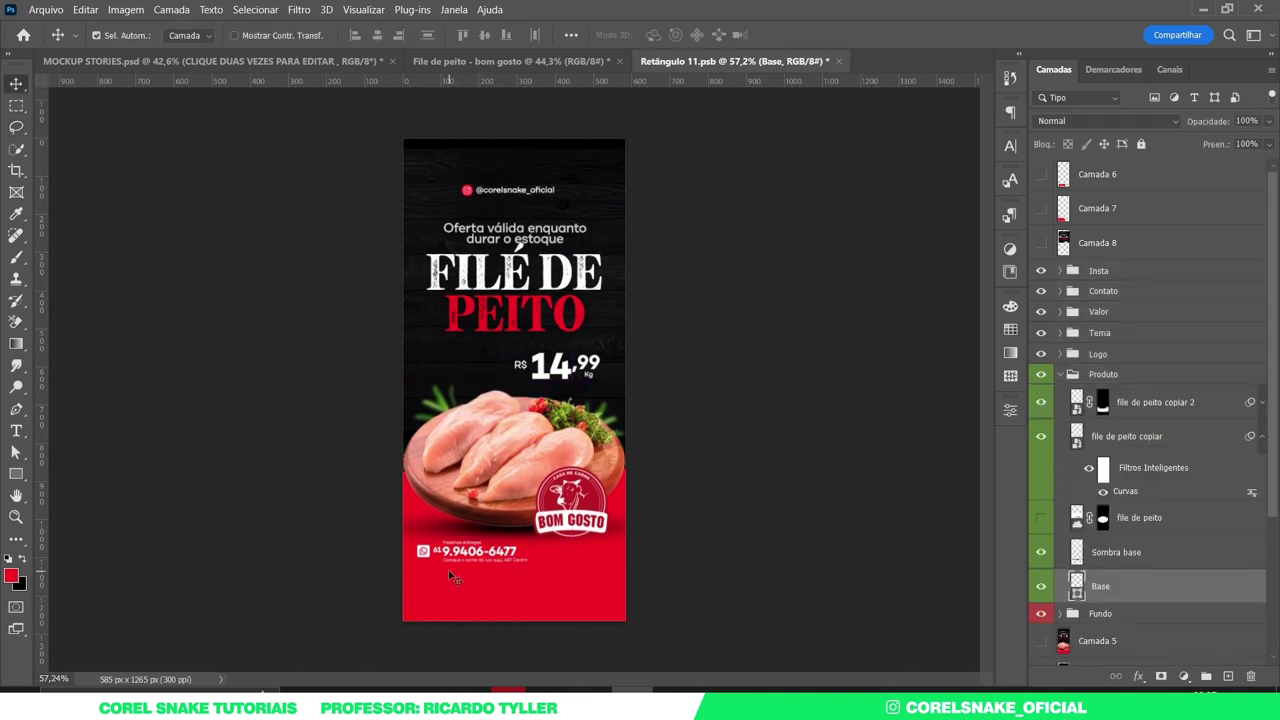
left_click(1060, 375)
left_click(1092, 296)
key("ctrl+t")
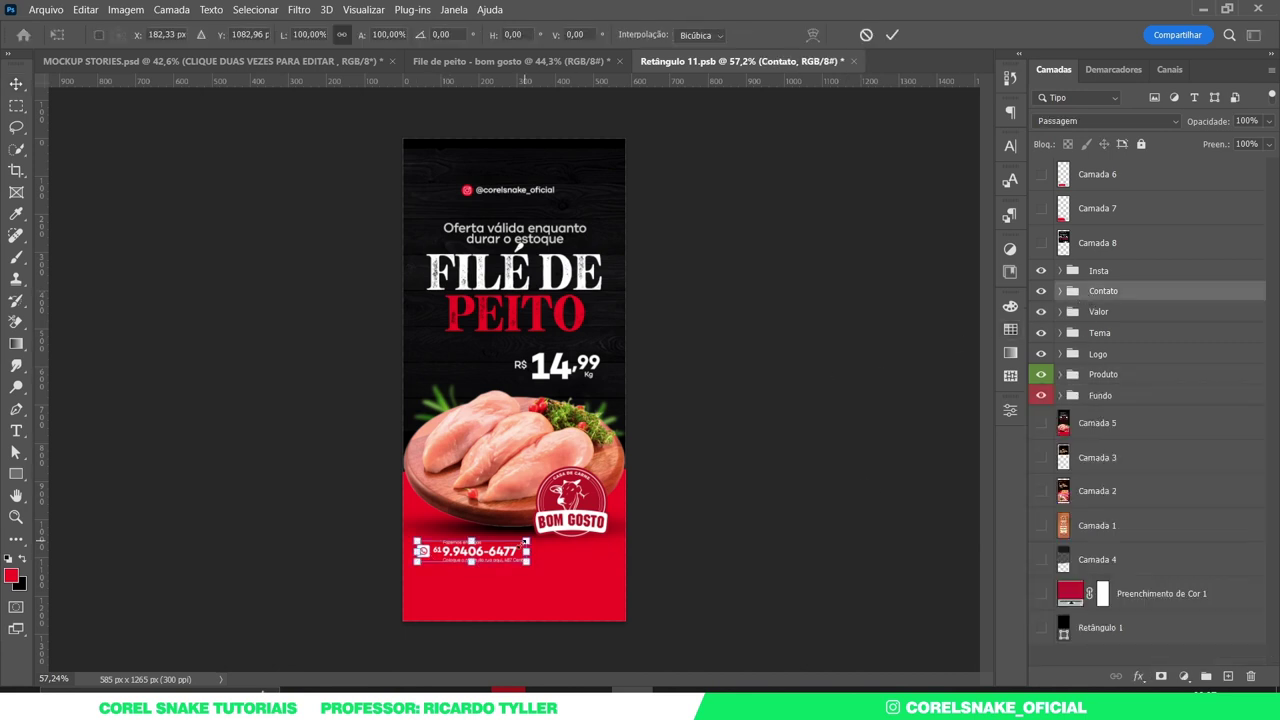
left_click_drag(492, 562, 492, 592)
key("Return")
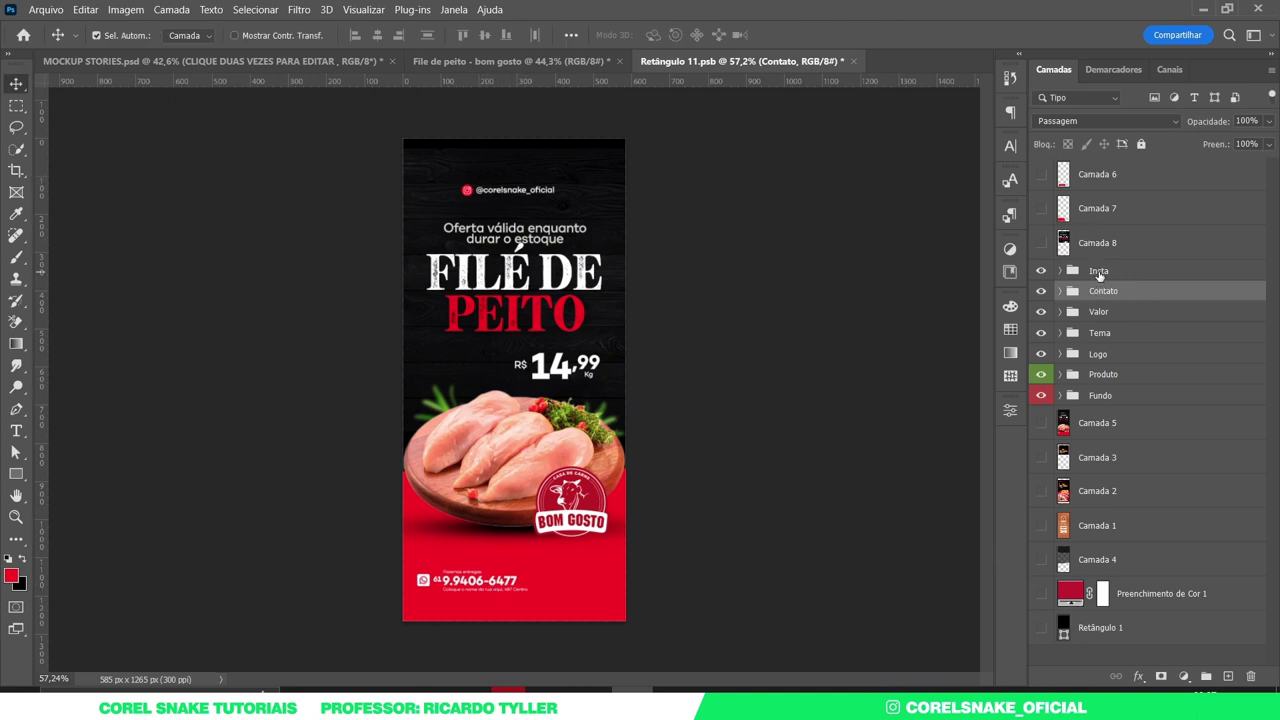
Step: Raise the Insta handle about 11 px and the Tema headline about 10 px
left_click(1099, 276)
key("ctrl+t")
left_click_drag(529, 193, 529, 182)
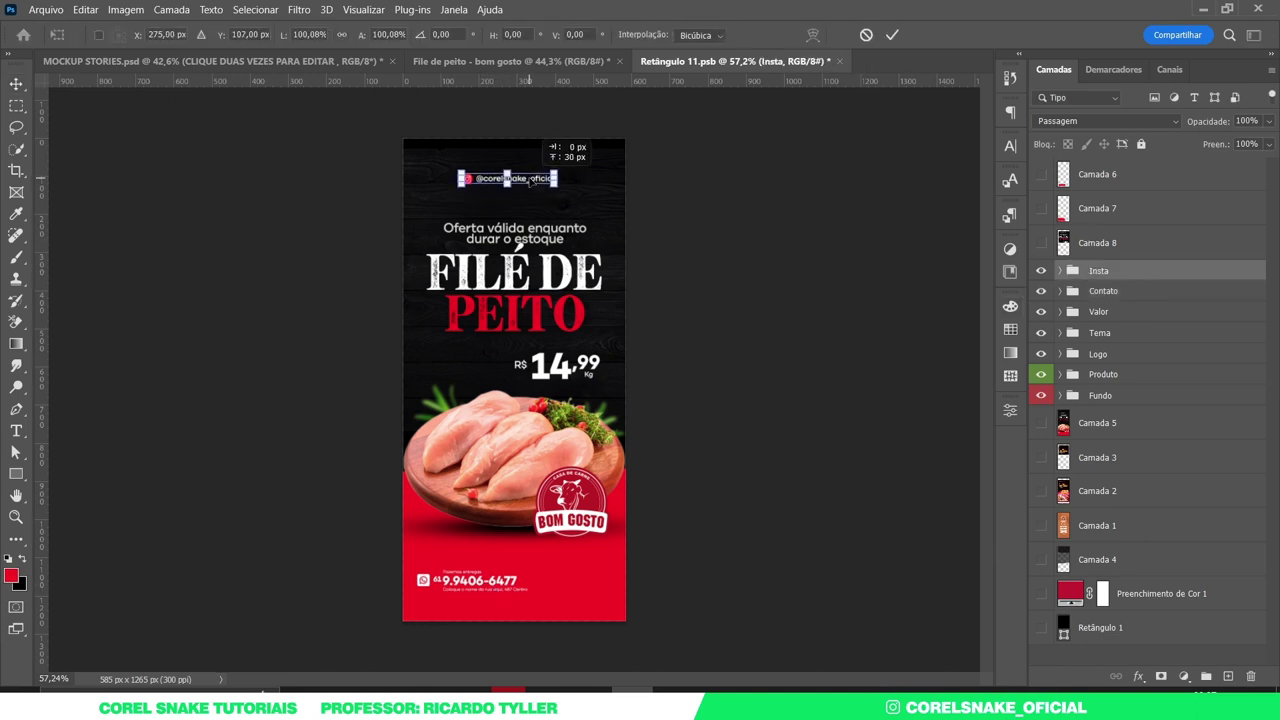
key("Return")
left_click(537, 248, "ctrl")
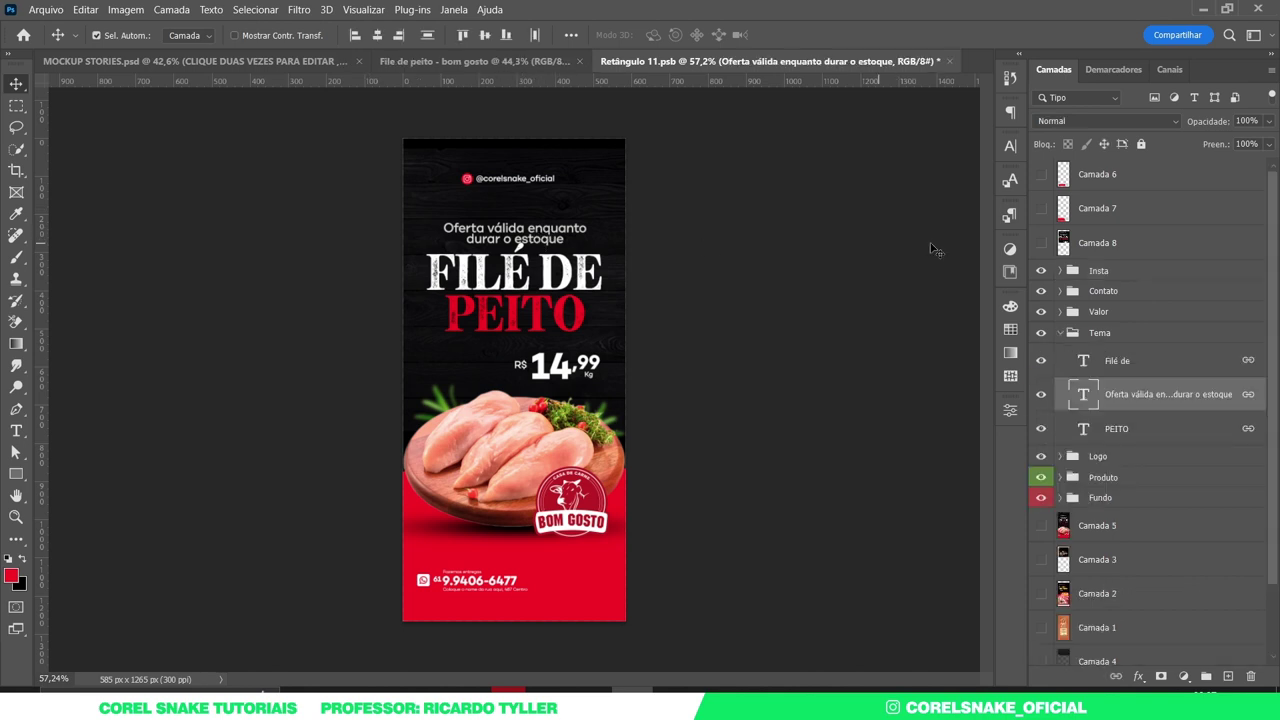
left_click(1098, 334)
key("ctrl+t")
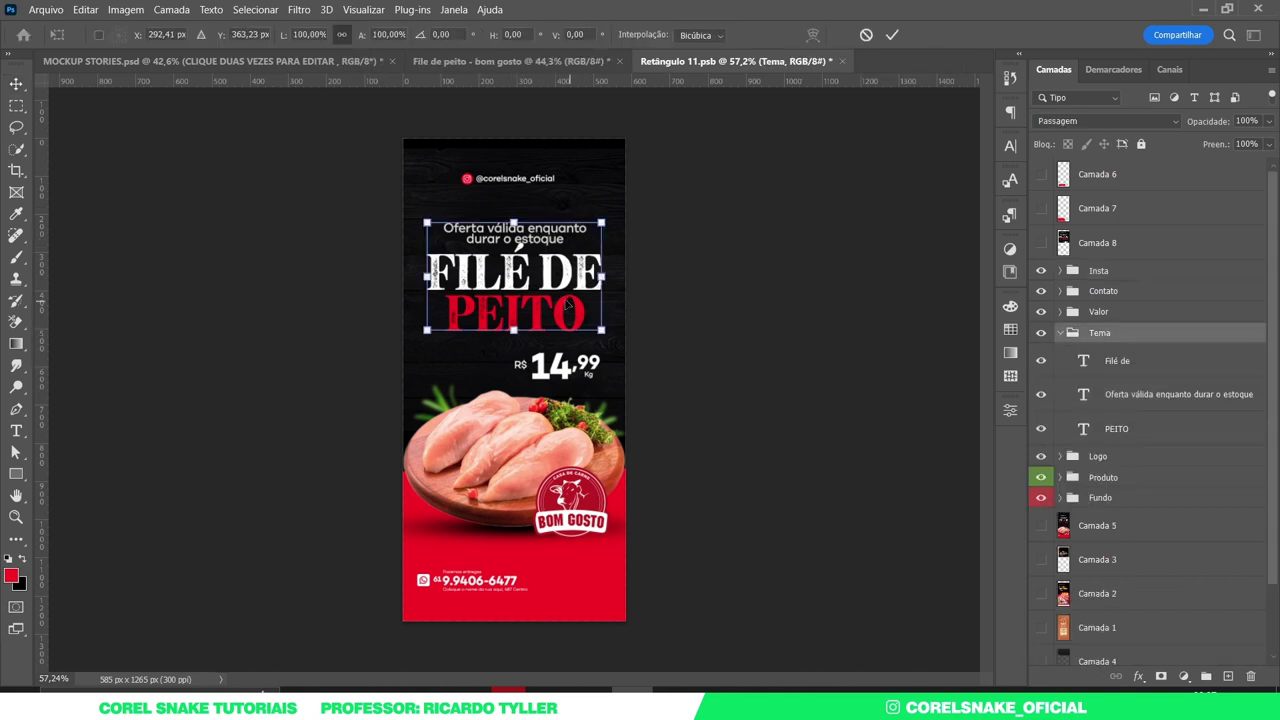
left_click_drag(542, 301, 540, 291)
key("Return")
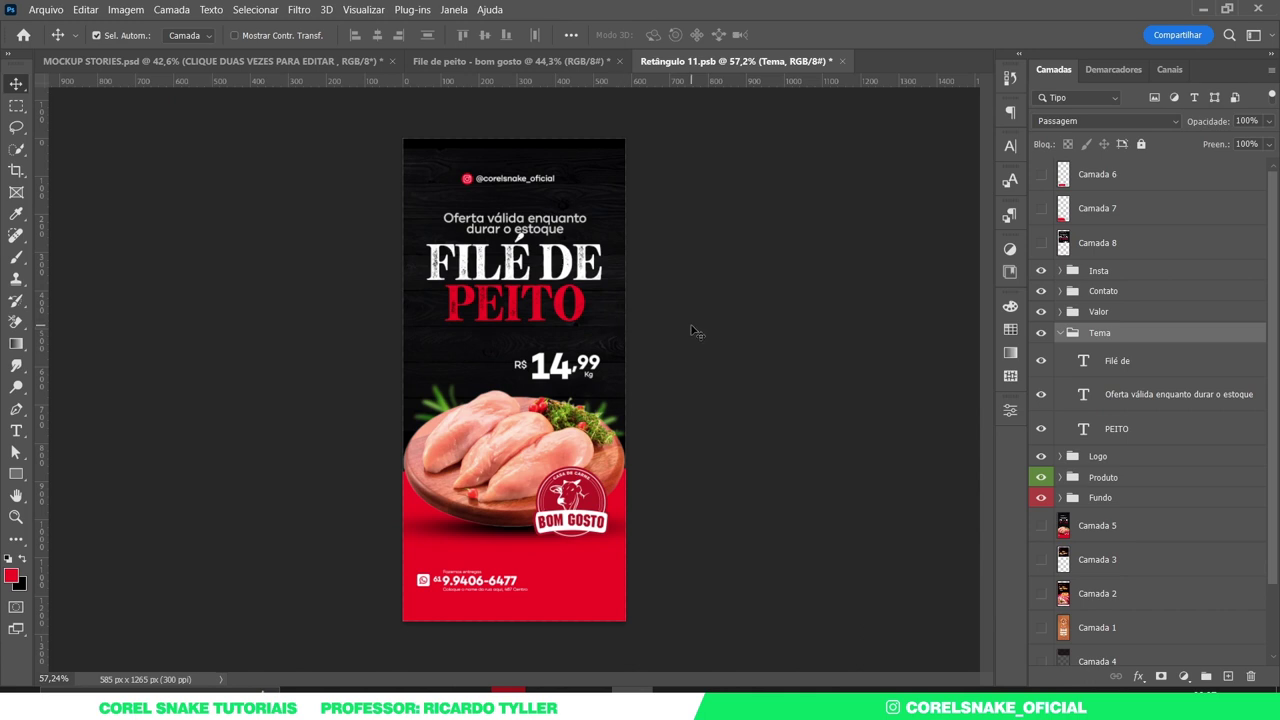
Step: Raise and slightly enlarge the Valor 14,99 price, then view the flyer on the mockup
left_click(307, 63)
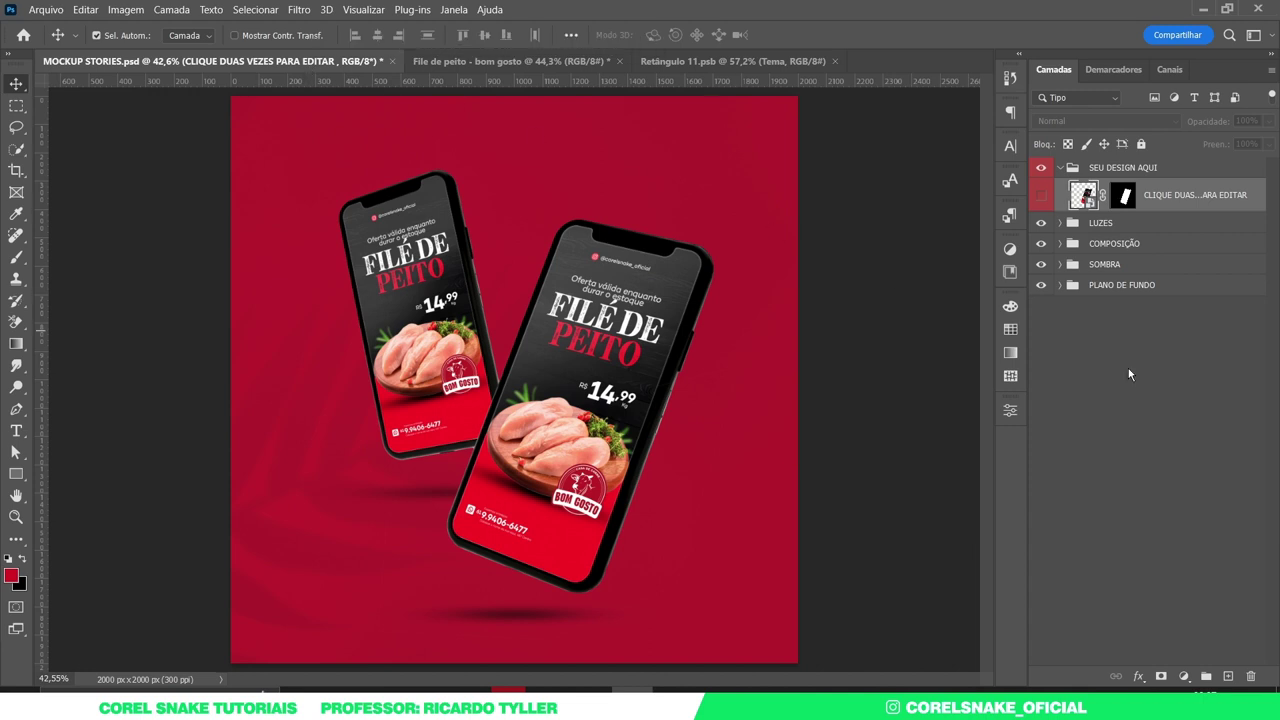
left_click(672, 61)
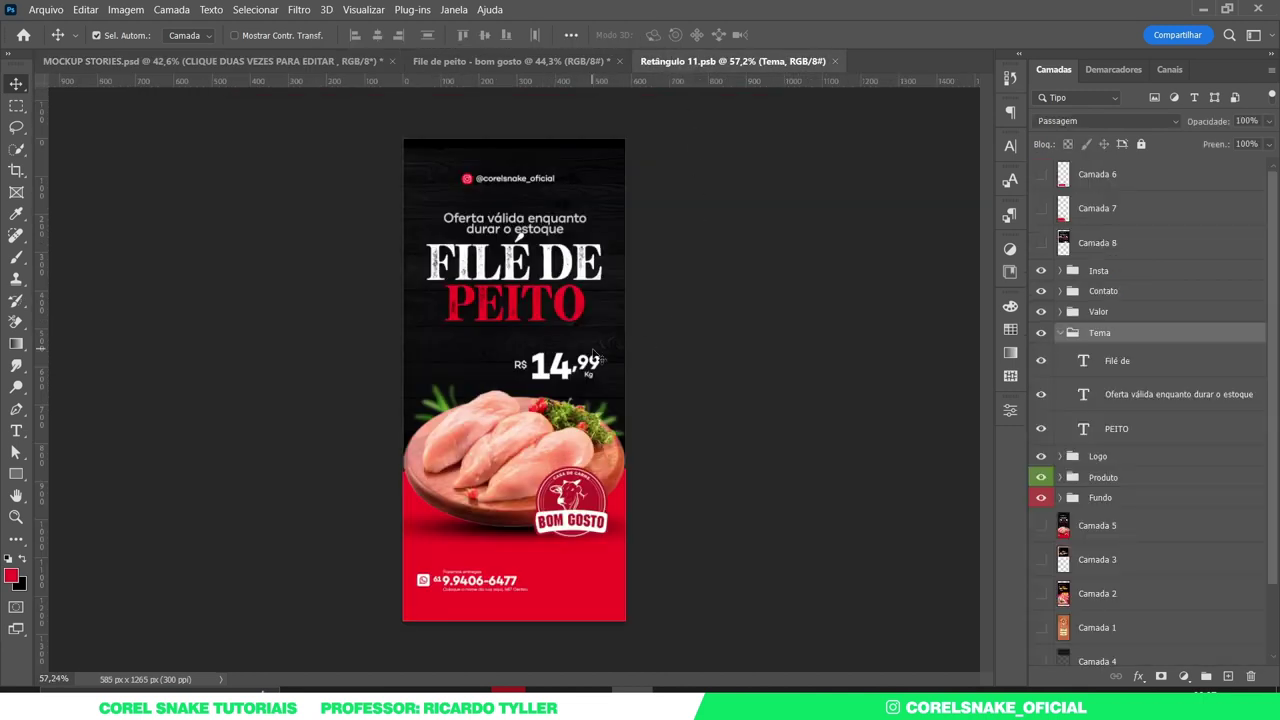
left_click(1097, 313)
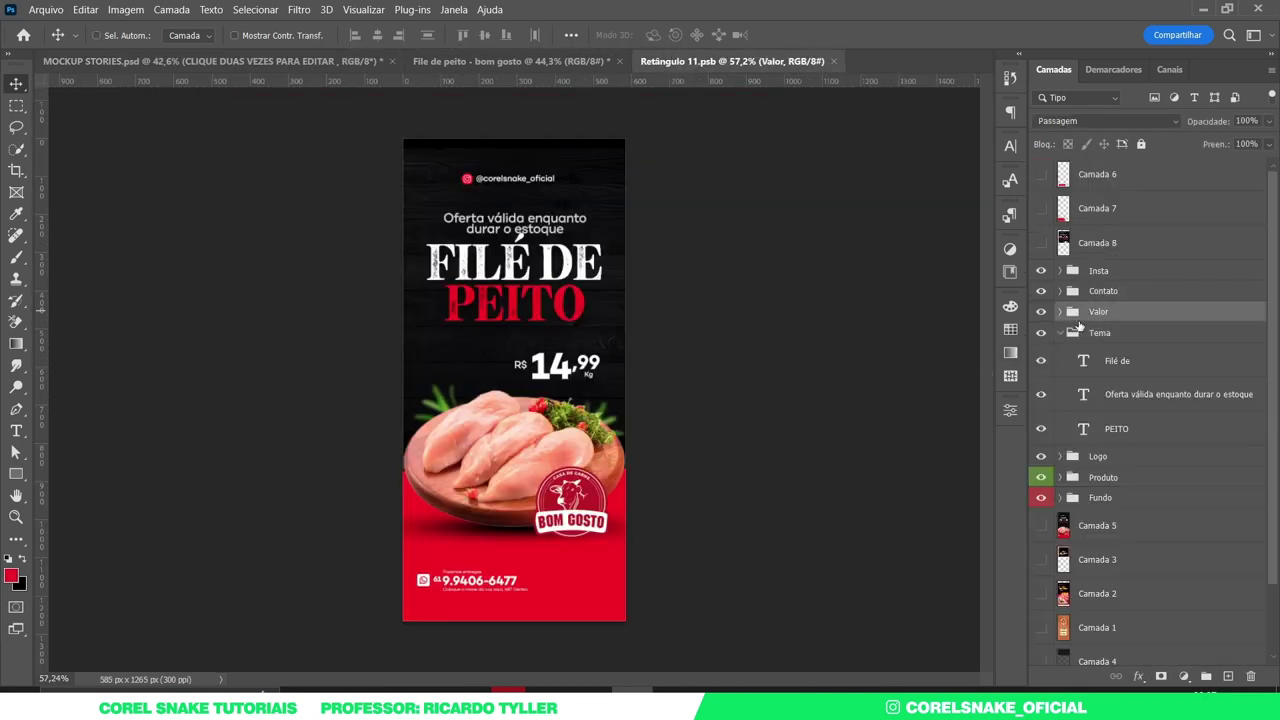
key("ctrl+t")
mouse_move(576, 372)
left_mouse_down()
mouse_move(578, 361)
mouse_move(604, 380)
left_mouse_up()
key("Return")
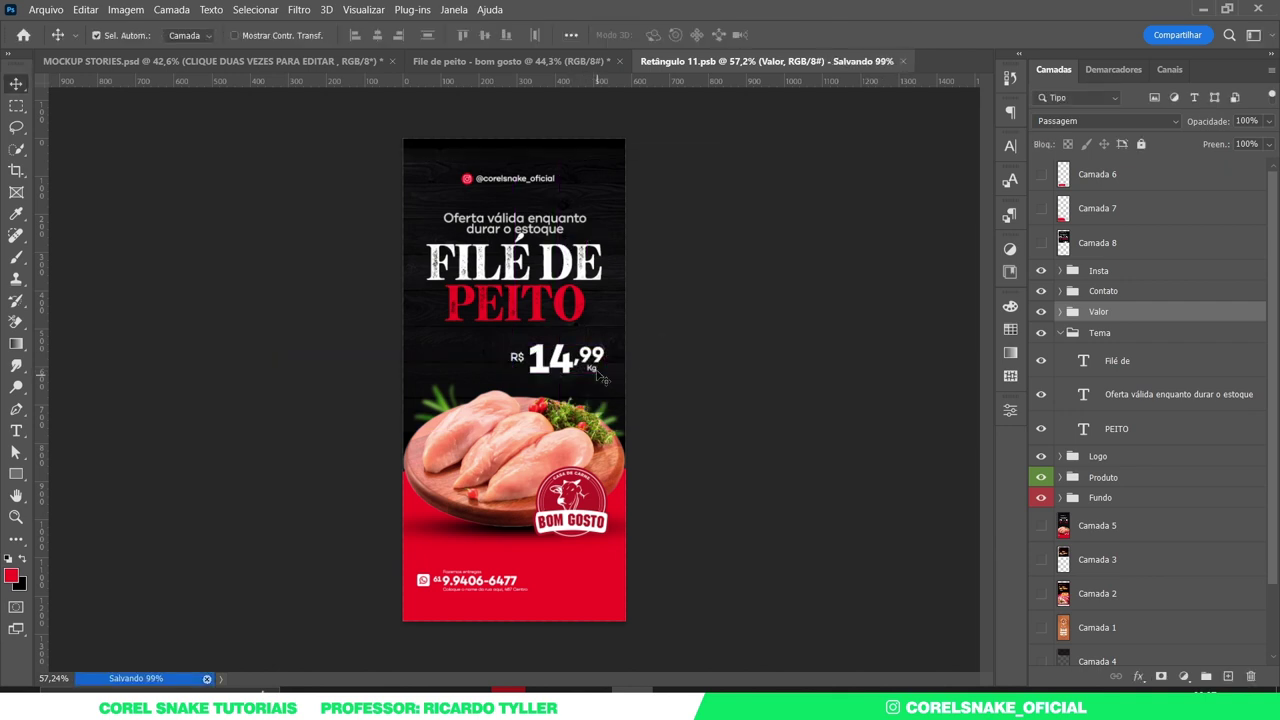
left_click(320, 62)
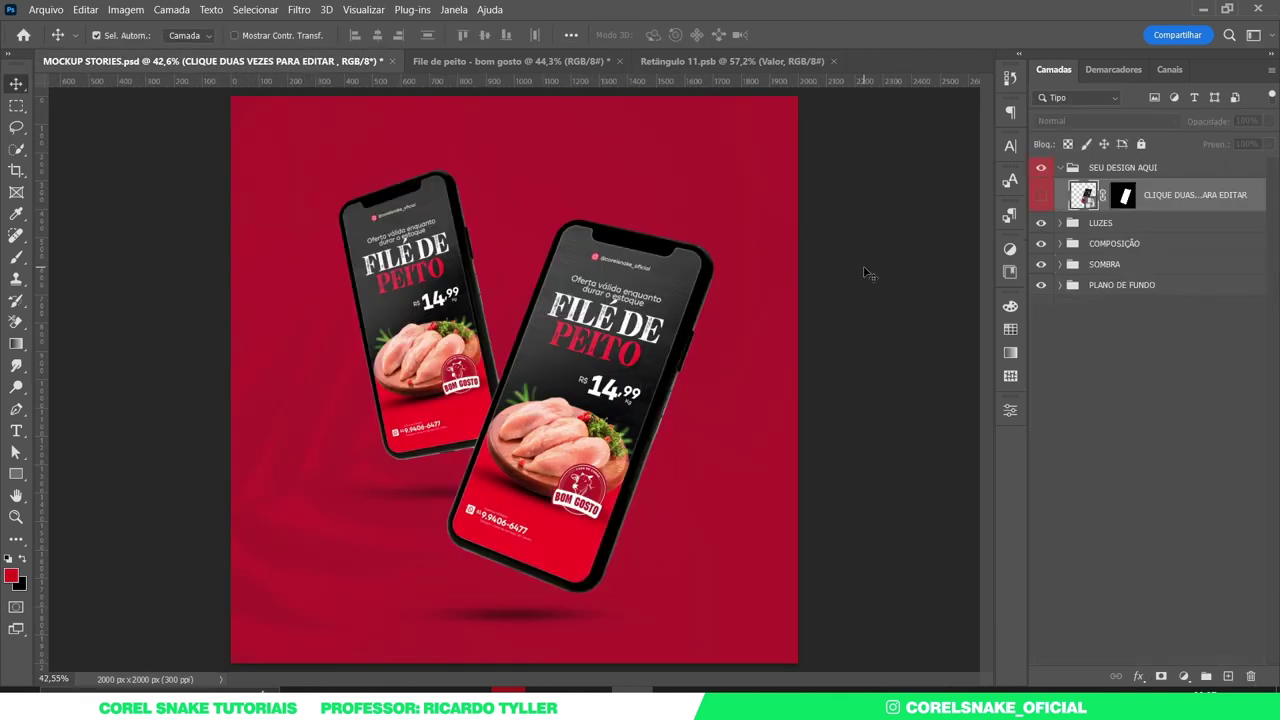